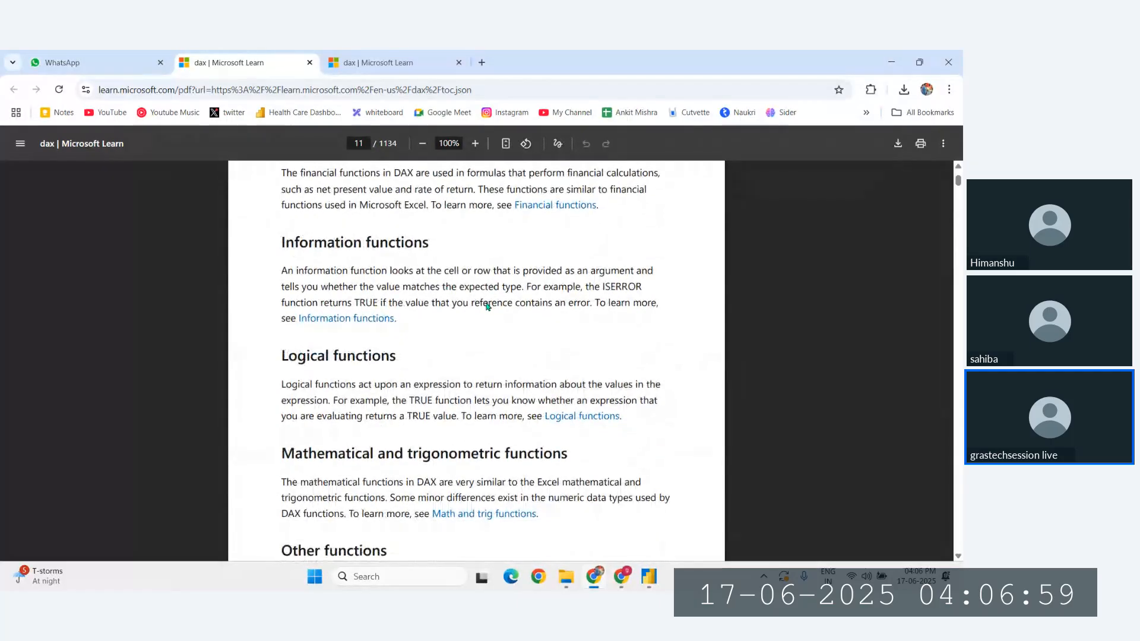
Open the Logical functions and Text functions references in new browser tabs and switch to the Text functions reference.
left_click(582, 416)
scroll(435, 392, "down", 2)
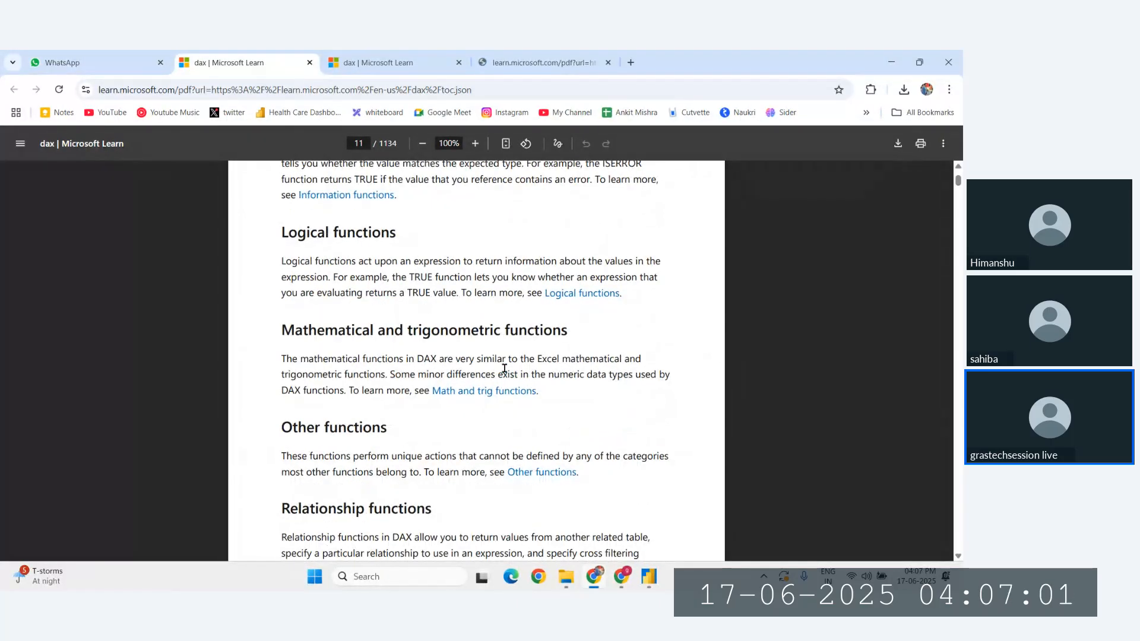
scroll(473, 354, "down", 1)
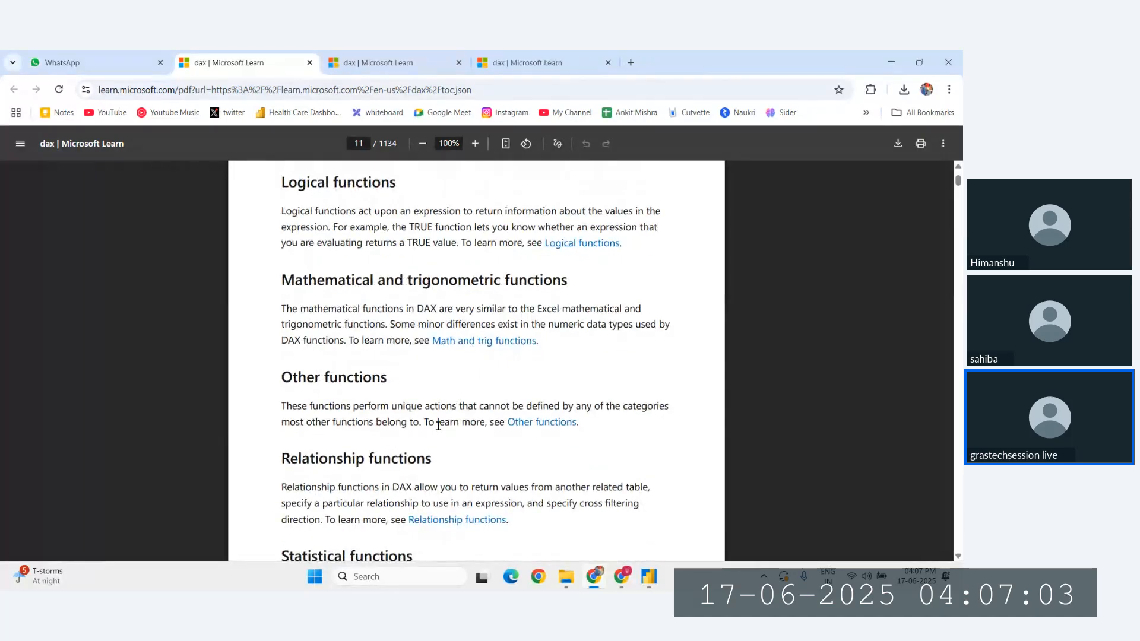
scroll(438, 425, "down", 5)
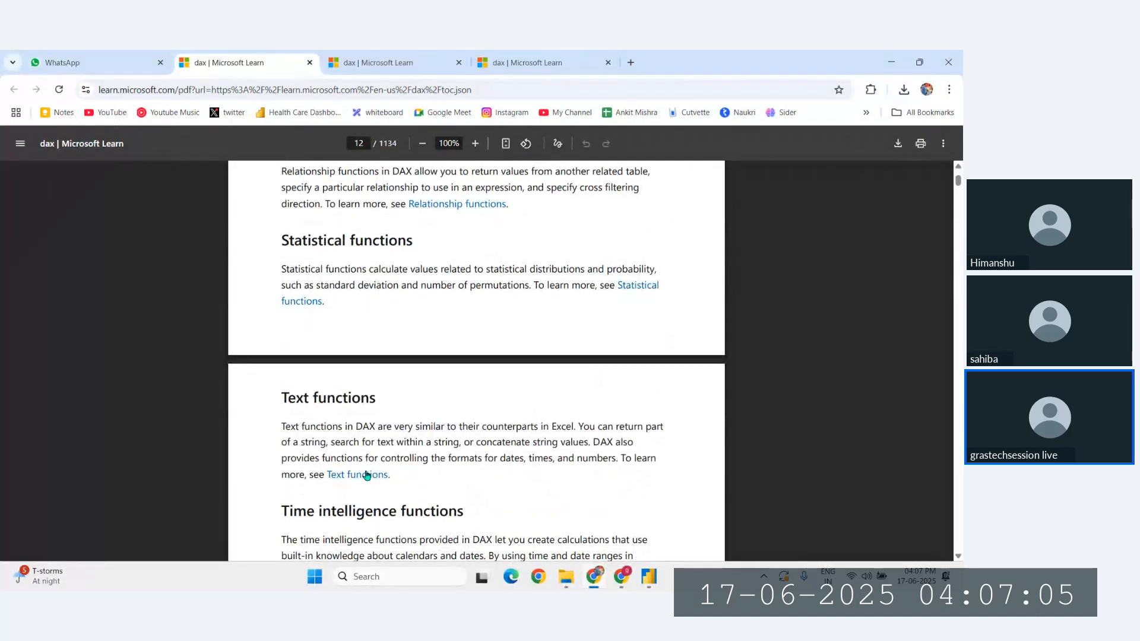
middle_click(368, 473)
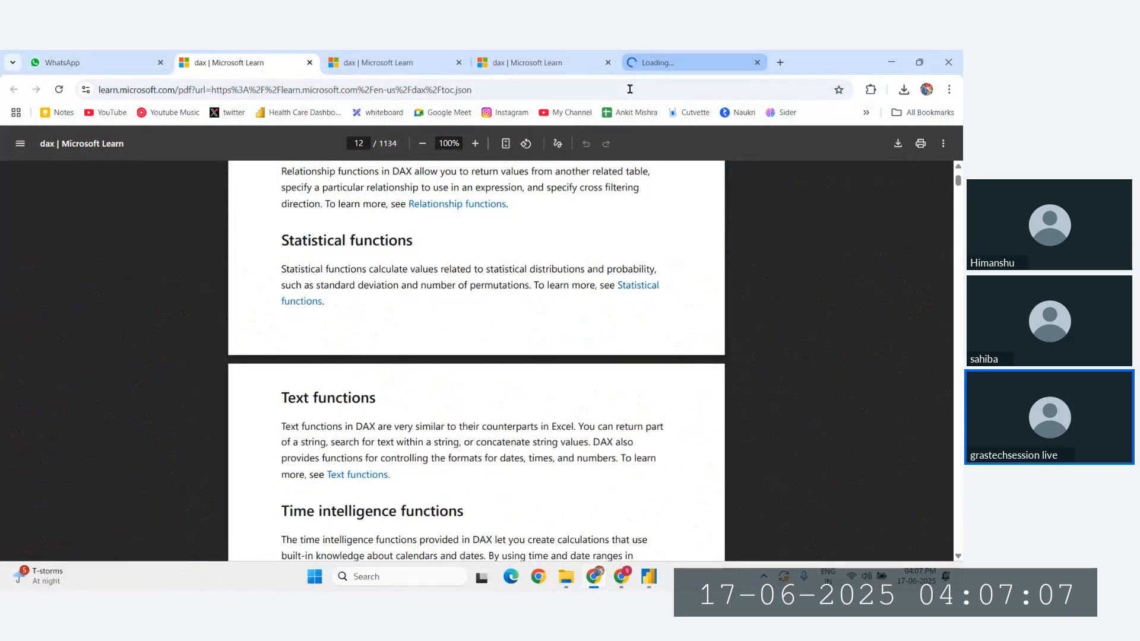
left_click(659, 62)
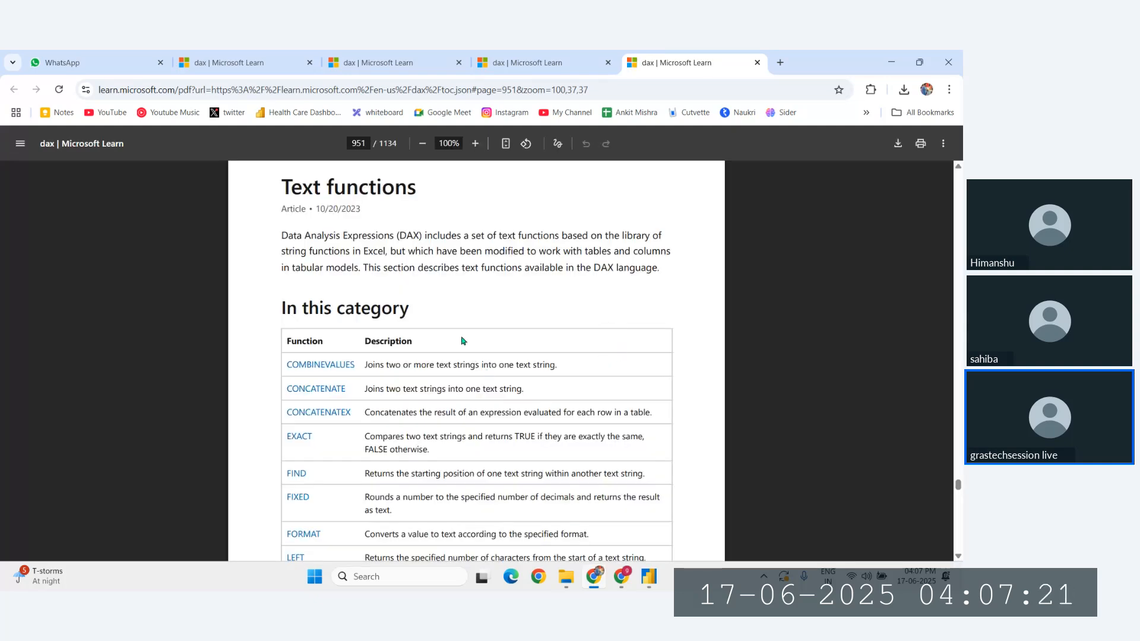
Skim the table of DAX text functions and enlarge the page to 154%.
scroll(509, 430, "down", 1)
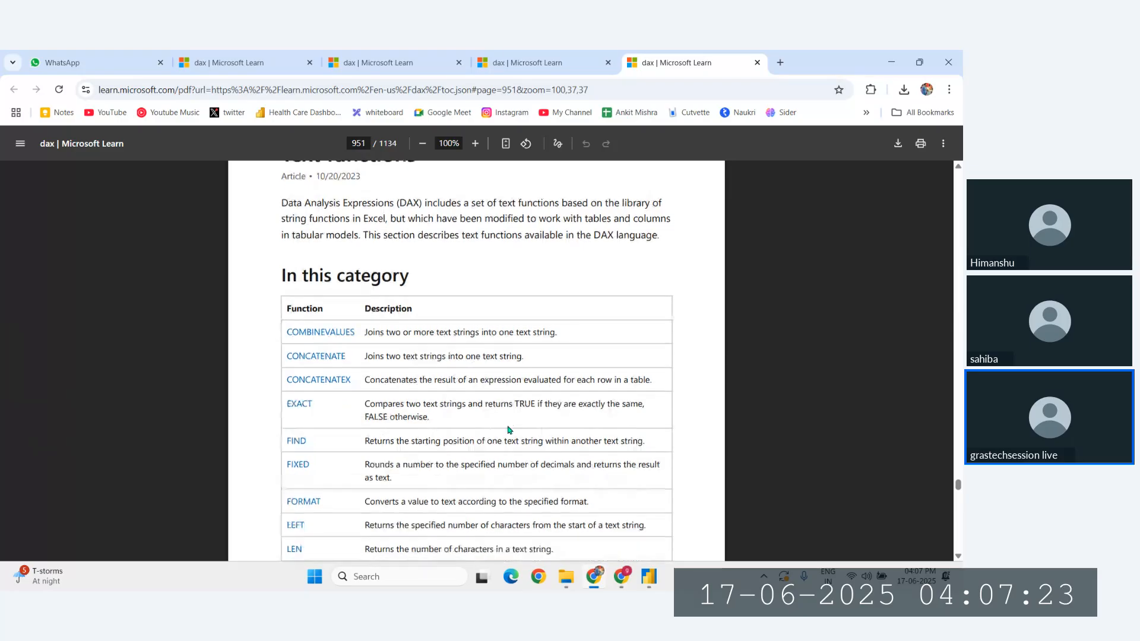
scroll(526, 371, "down", 3)
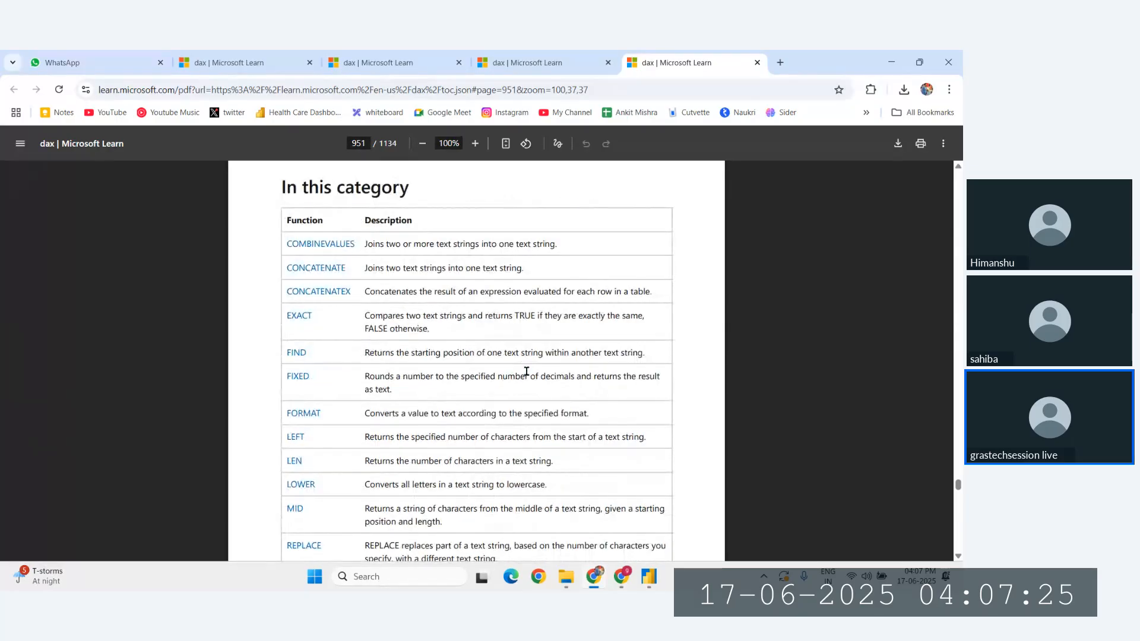
scroll(402, 339, "down", 2)
scroll(405, 340, "down", 3)
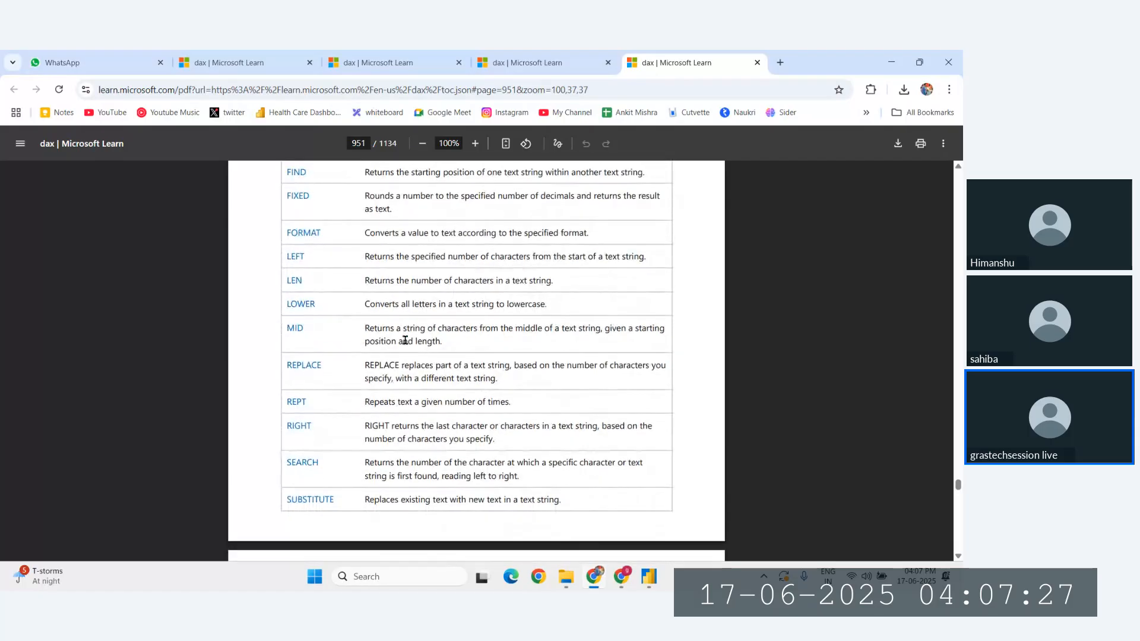
scroll(405, 340, "down", 10)
scroll(405, 340, "up", 8)
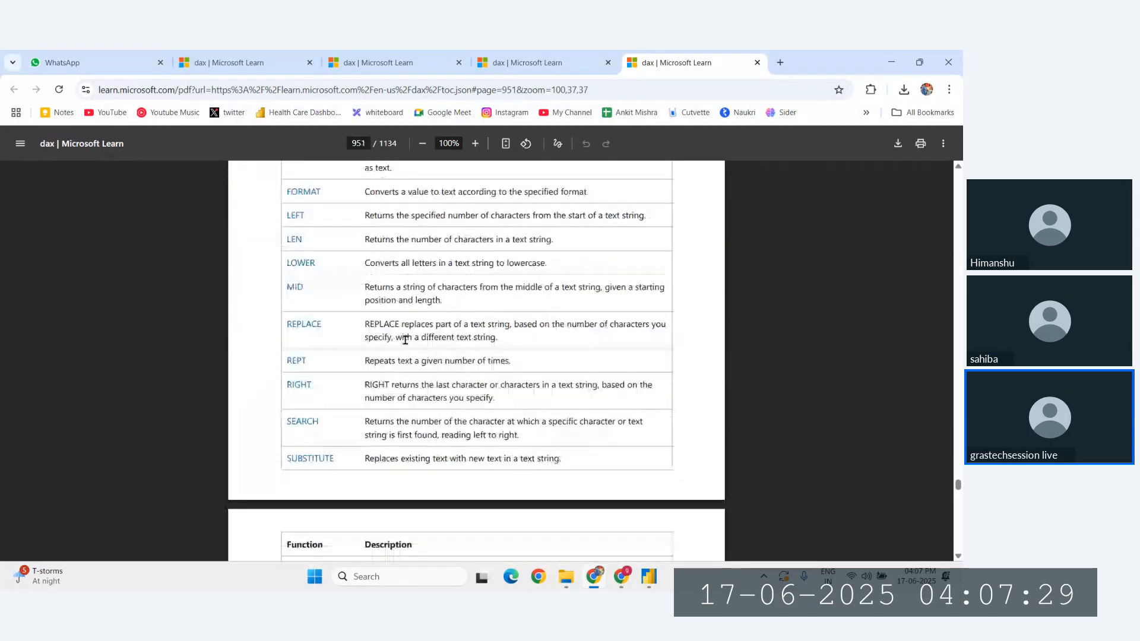
scroll(404, 340, "up", 4)
scroll(405, 340, "up", 2, "ctrl")
scroll(405, 340, "up", 3)
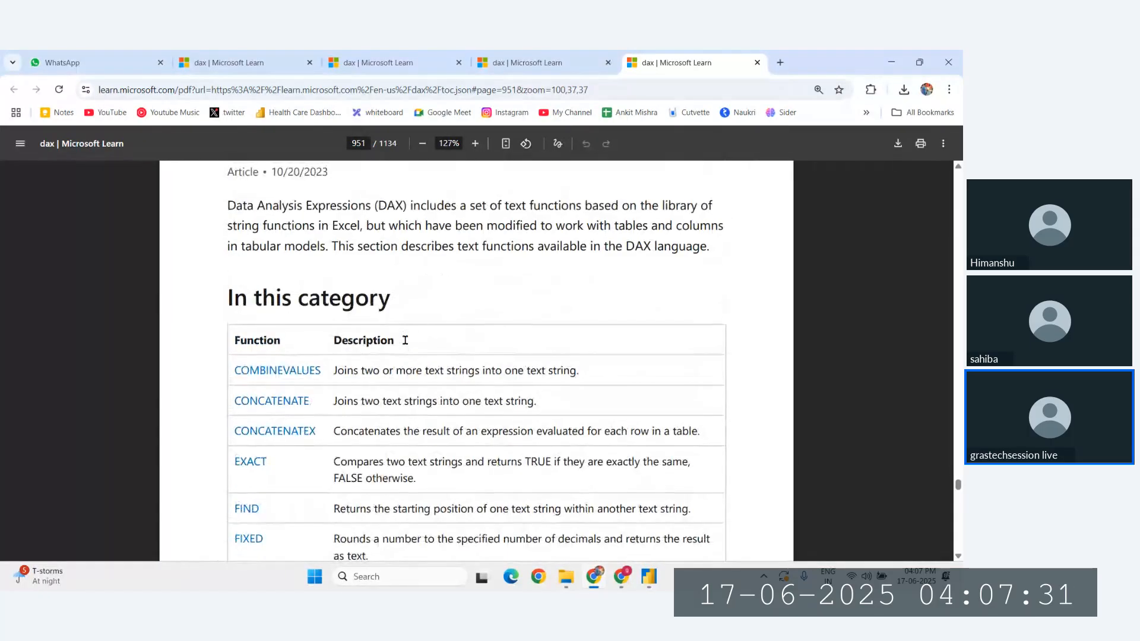
scroll(405, 340, "up", 1, "ctrl")
scroll(281, 375, "down", 2)
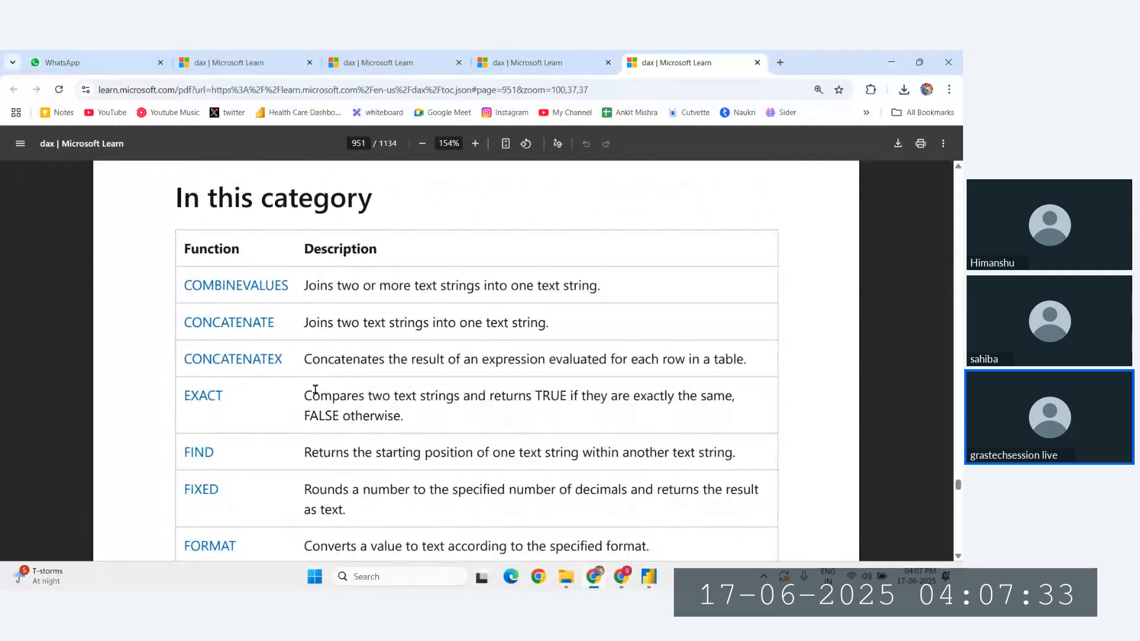
Read through the text function descriptions from COMBINEVALUES to SUBSTITUTE.
scroll(315, 389, "down", 3)
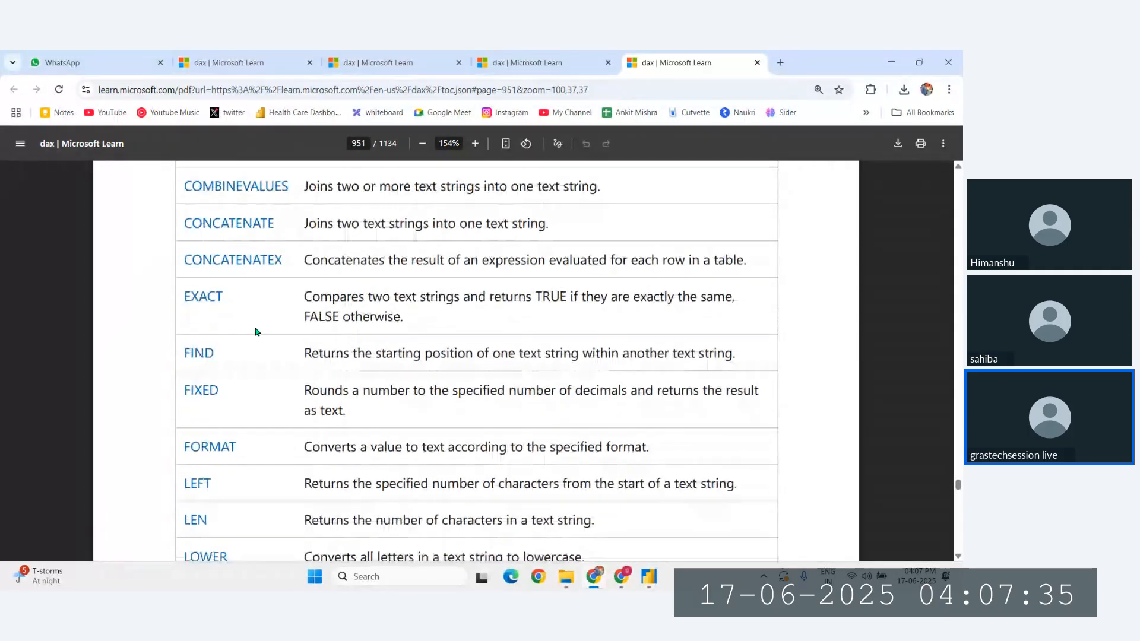
scroll(255, 330, "down", 2)
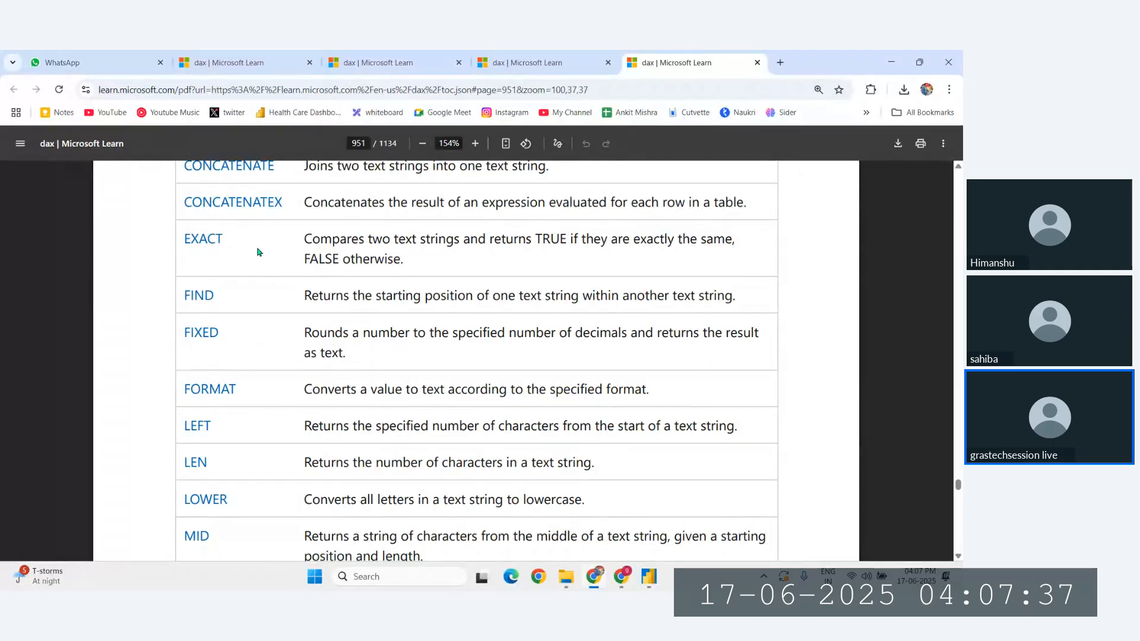
scroll(257, 252, "down", 2)
scroll(249, 248, "down", 2)
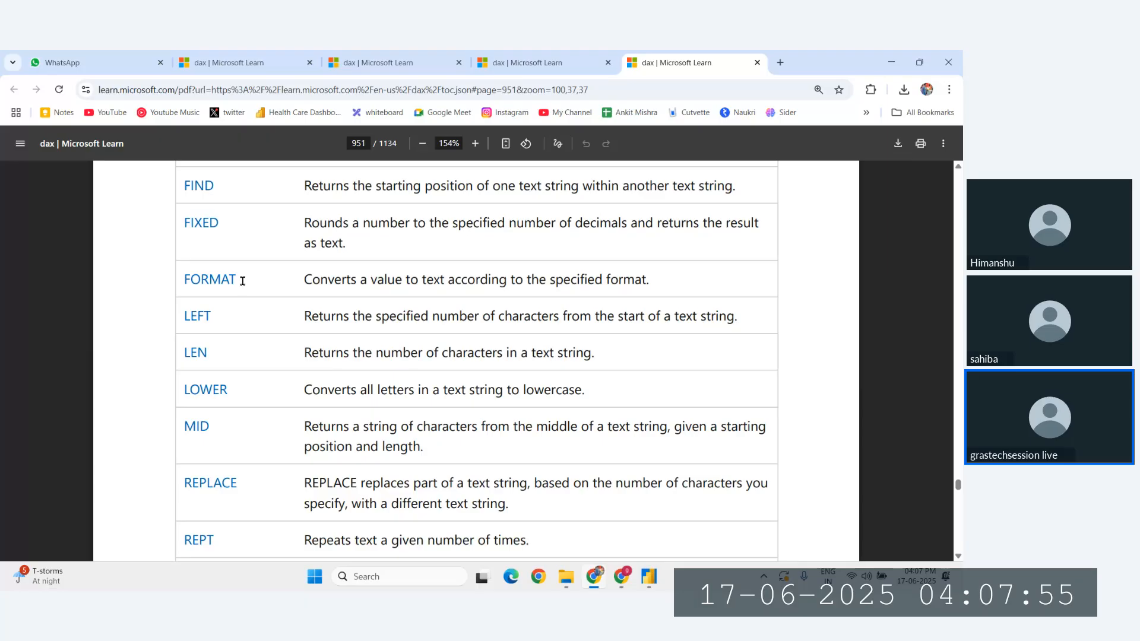
scroll(243, 281, "up", 2)
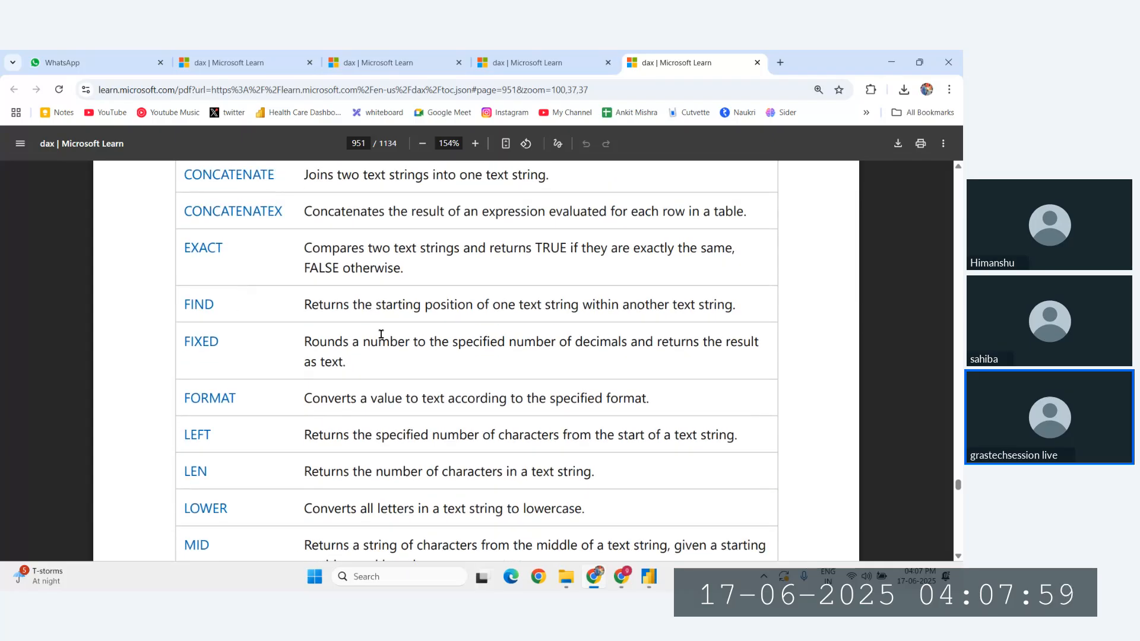
scroll(375, 334, "up", 1)
scroll(375, 334, "down", 1)
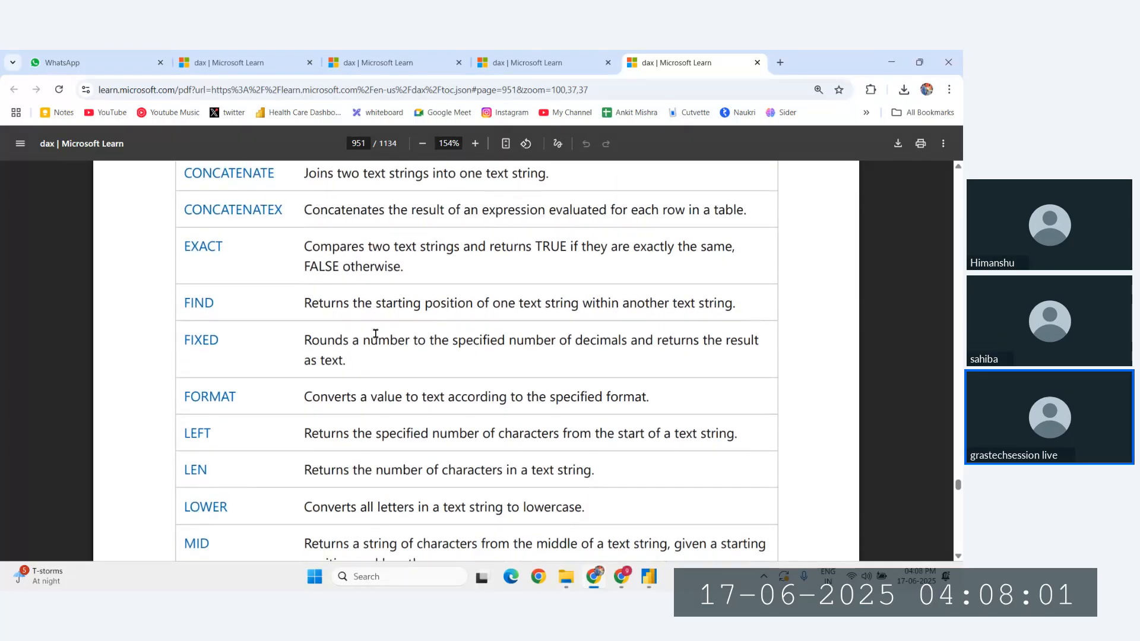
scroll(375, 334, "down", 3)
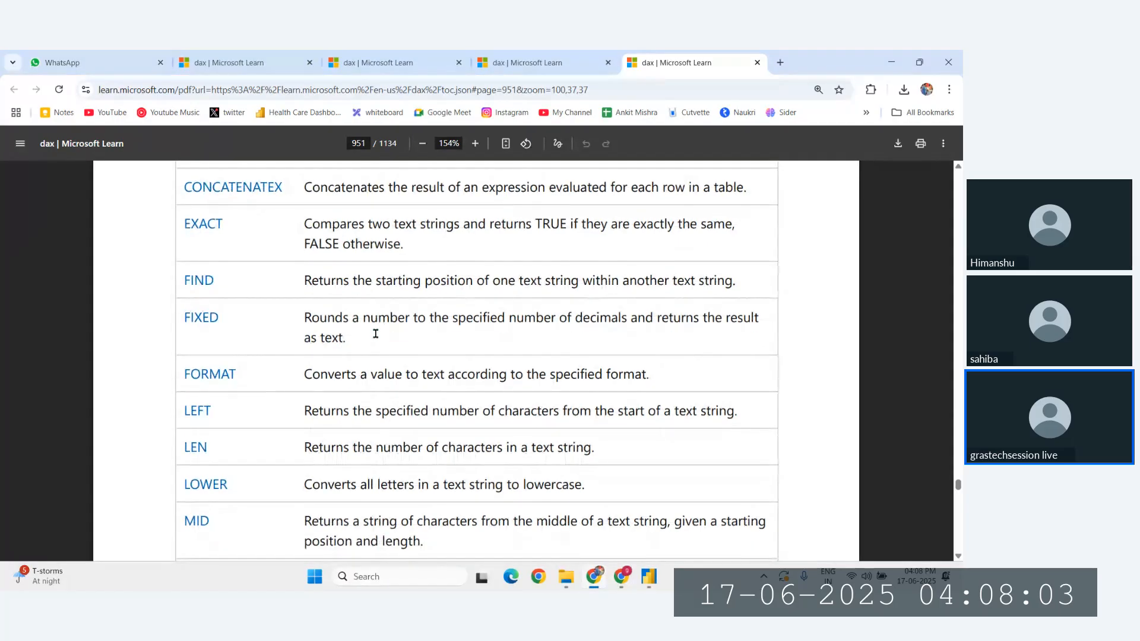
scroll(329, 357, "down", 2)
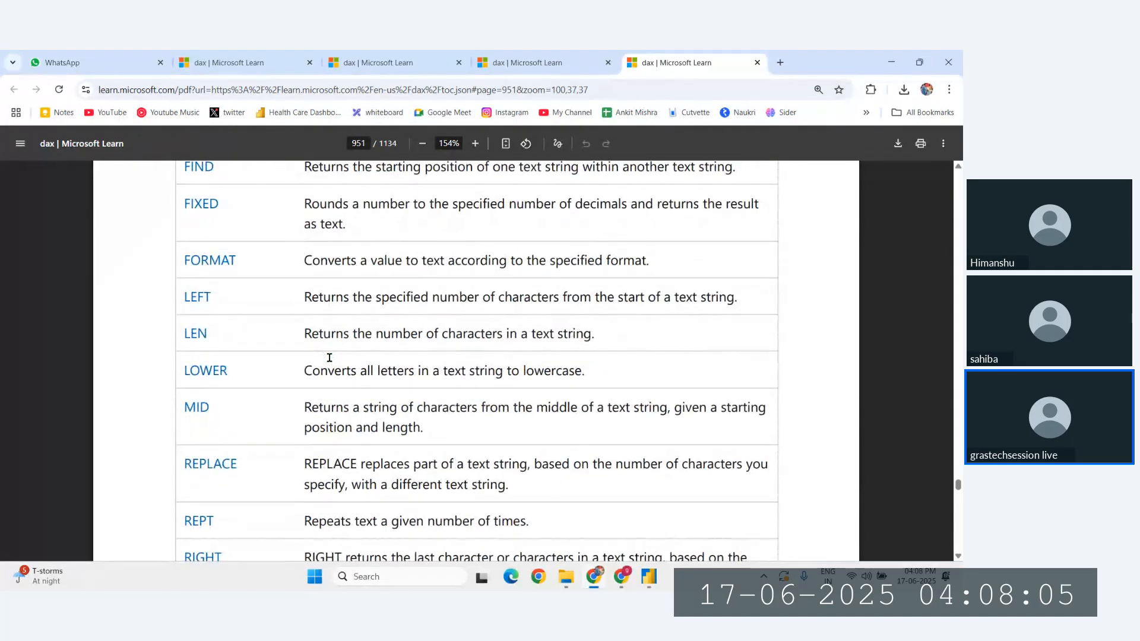
scroll(311, 331, "down", 4)
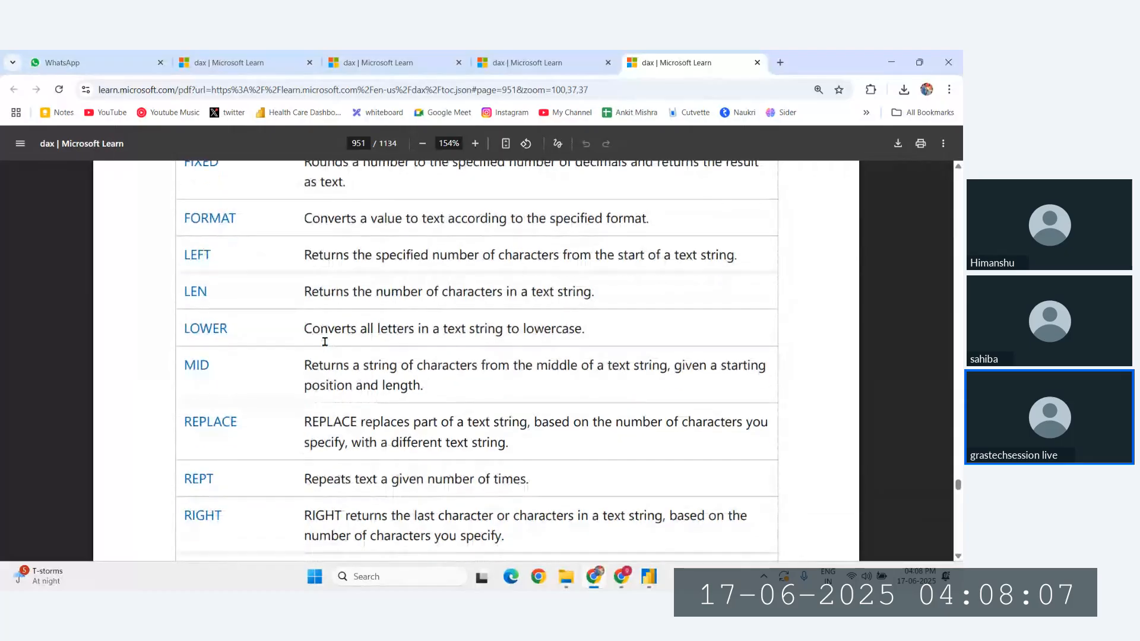
scroll(382, 369, "down", 3)
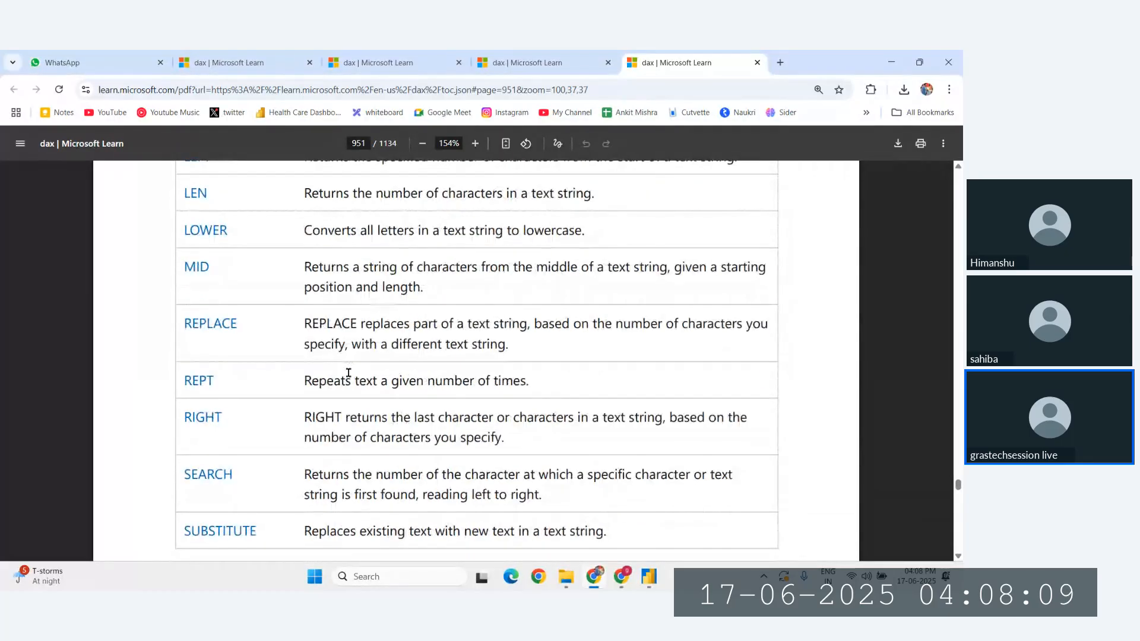
scroll(297, 460, "down", 3)
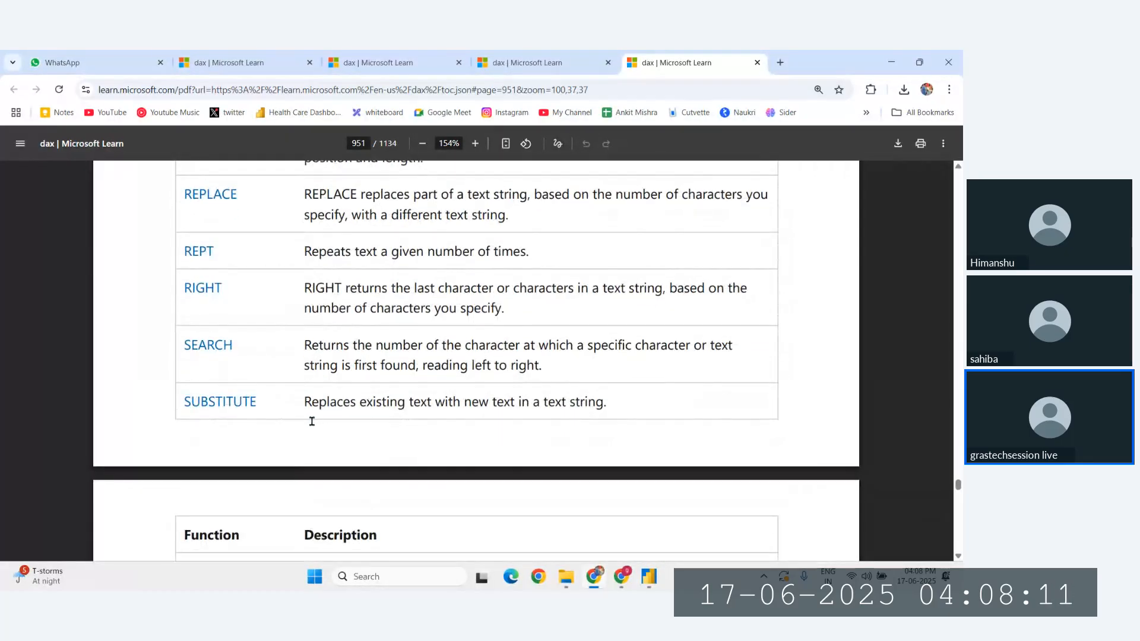
scroll(303, 418, "down", 1)
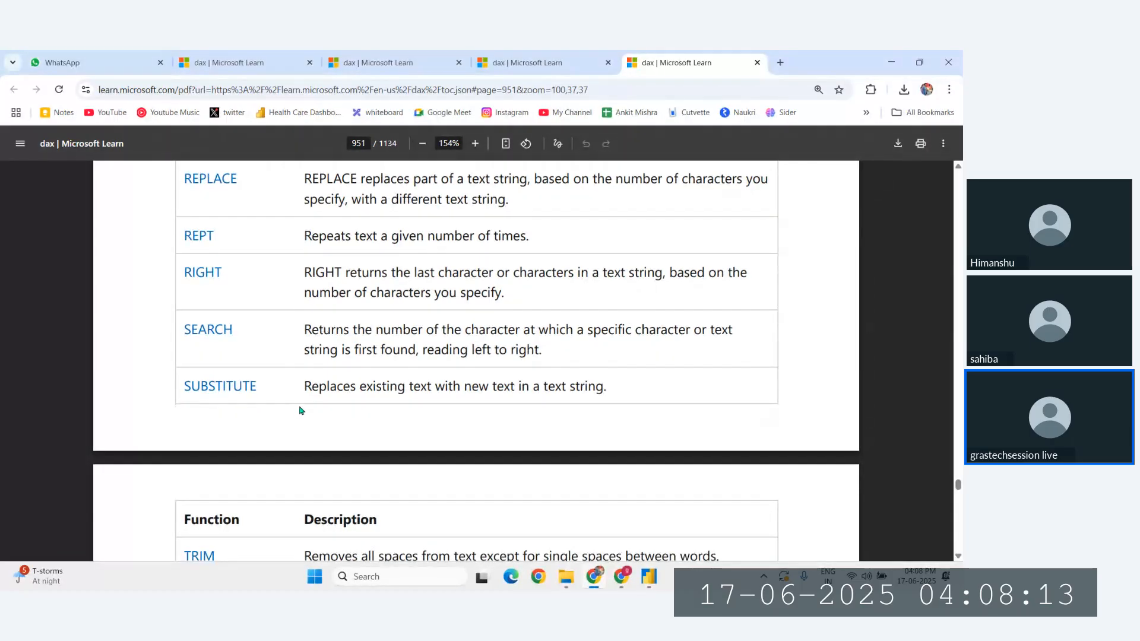
scroll(279, 395, "down", 1)
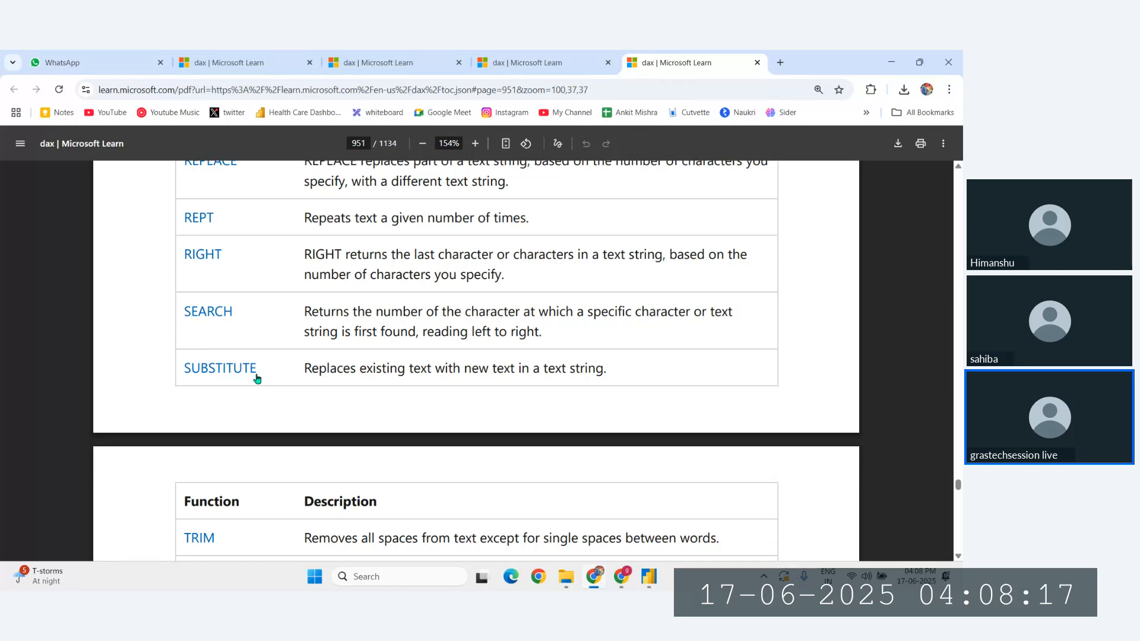
Read the remaining text functions from TRIM to VALUE and return to the beginning of the function table.
scroll(257, 378, "down", 3)
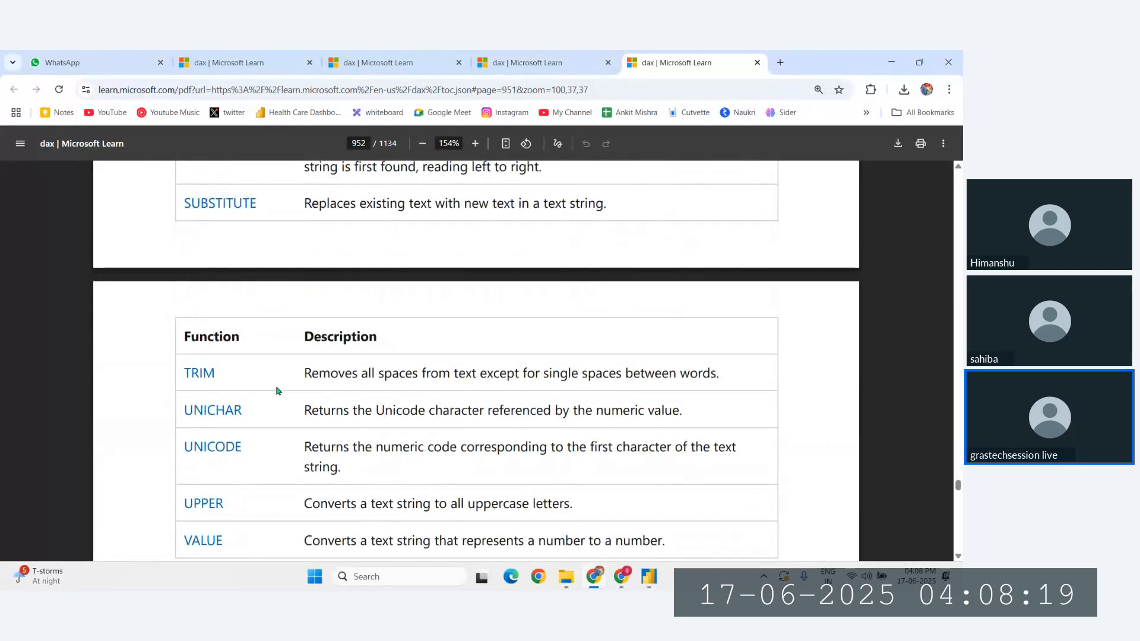
scroll(245, 390, "down", 3)
scroll(246, 390, "up", 1)
scroll(379, 315, "up", 2)
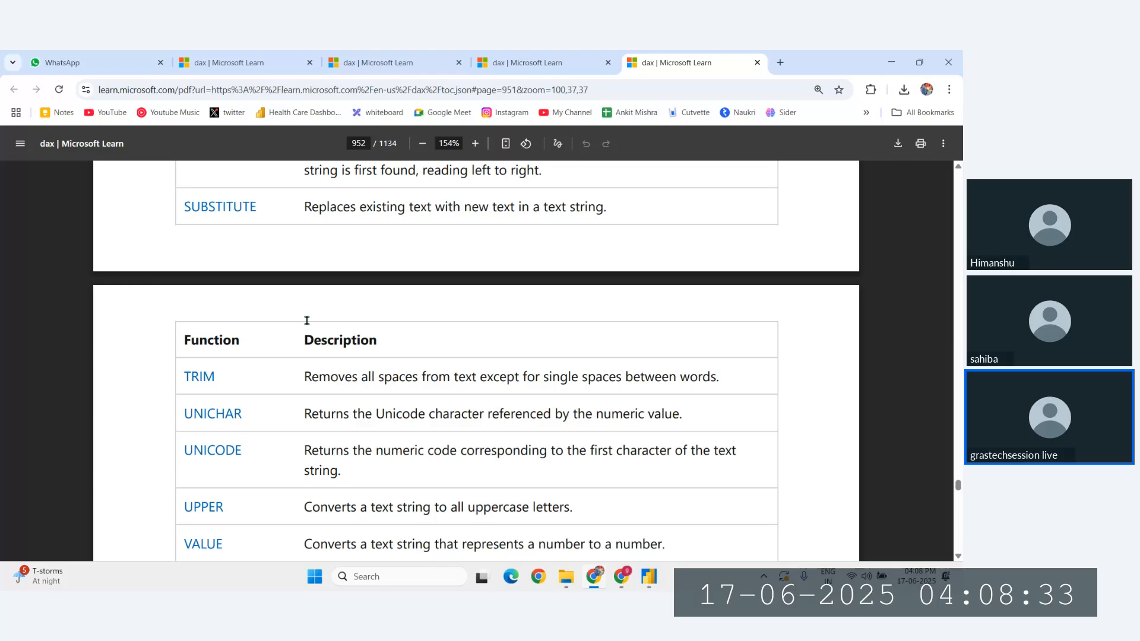
scroll(307, 321, "up", 12)
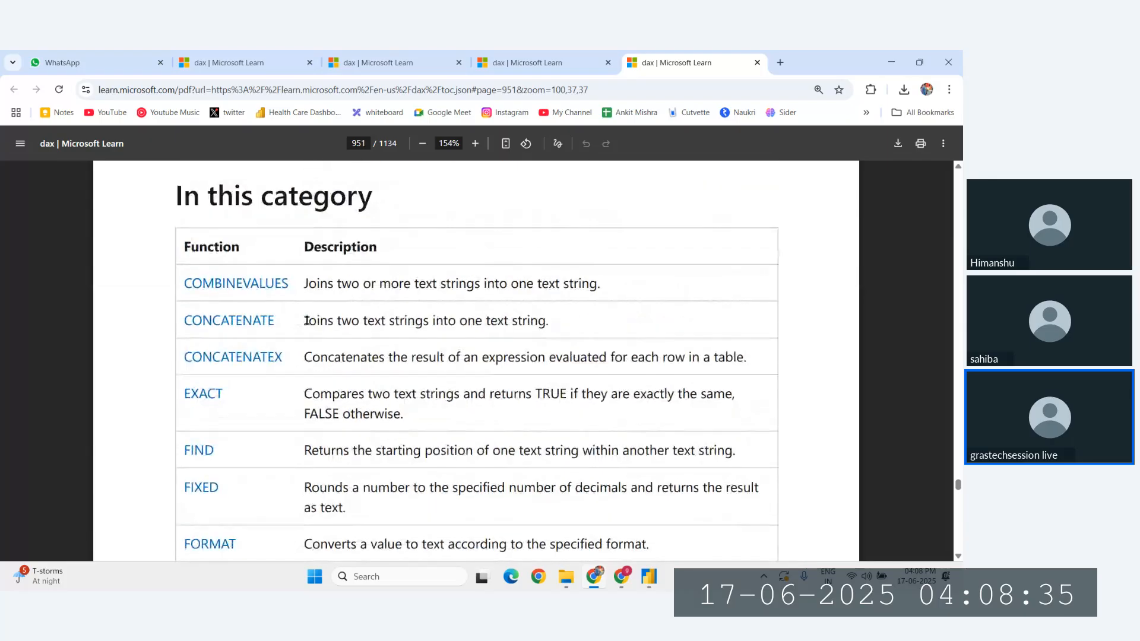
scroll(307, 321, "down", 1)
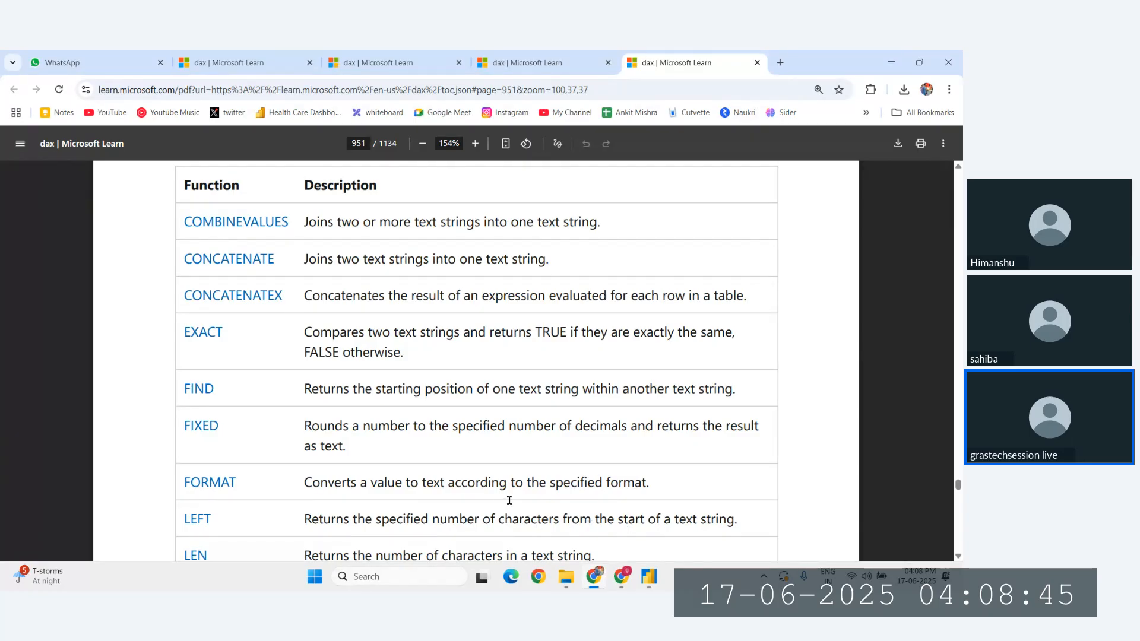
Open the zomato (1) CSV file from the Downloads folder in Excel and maximize its window.
key("super+d")
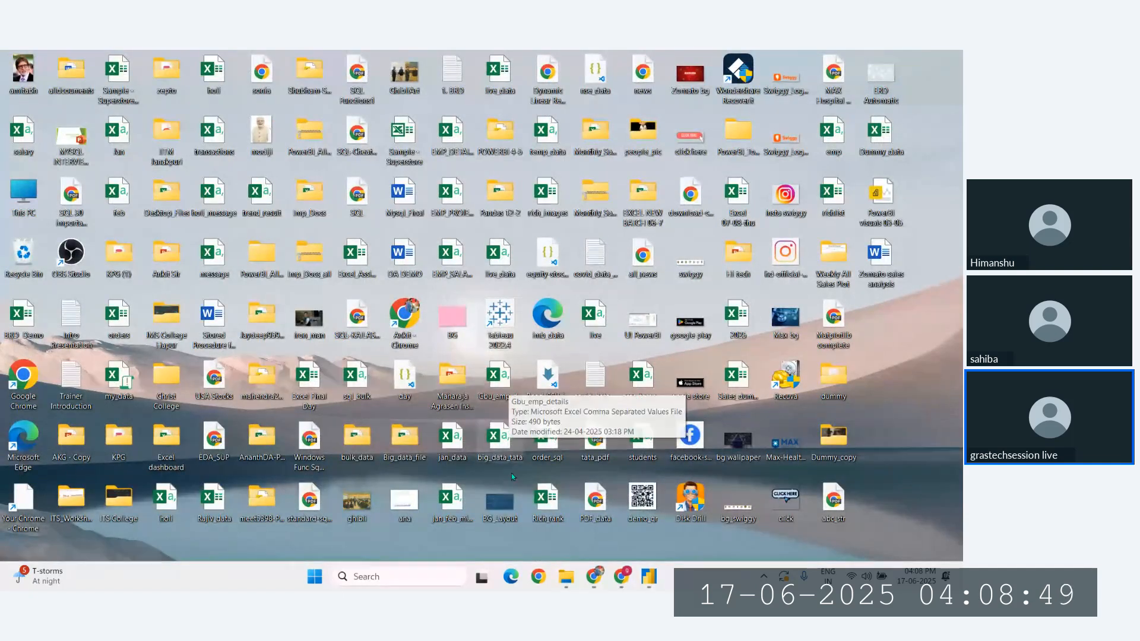
left_click(565, 583)
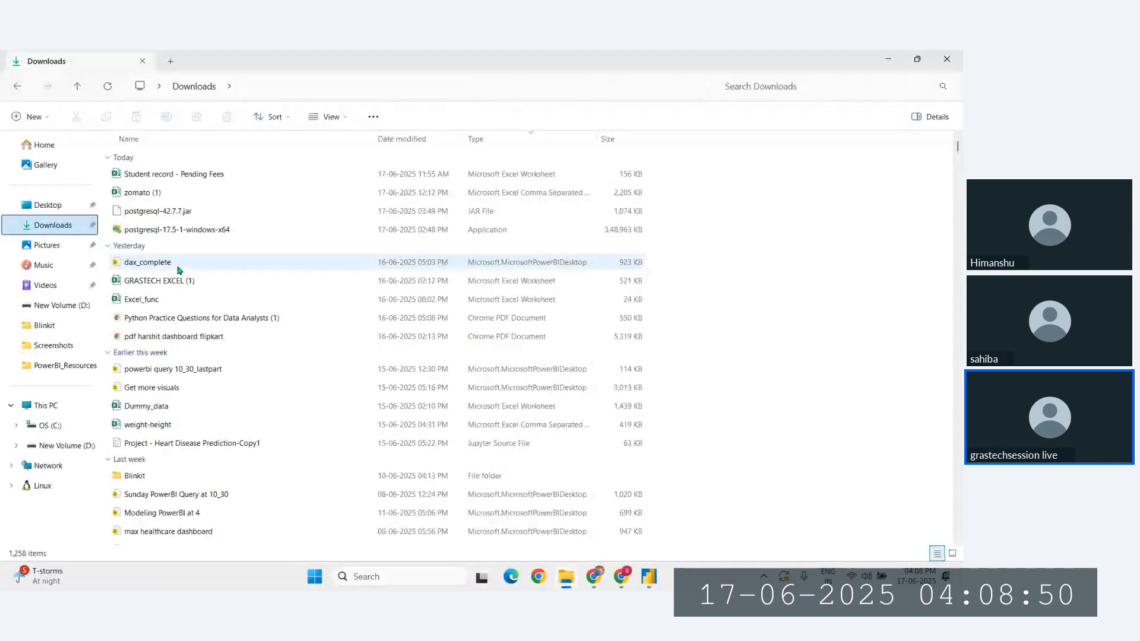
left_click(132, 195)
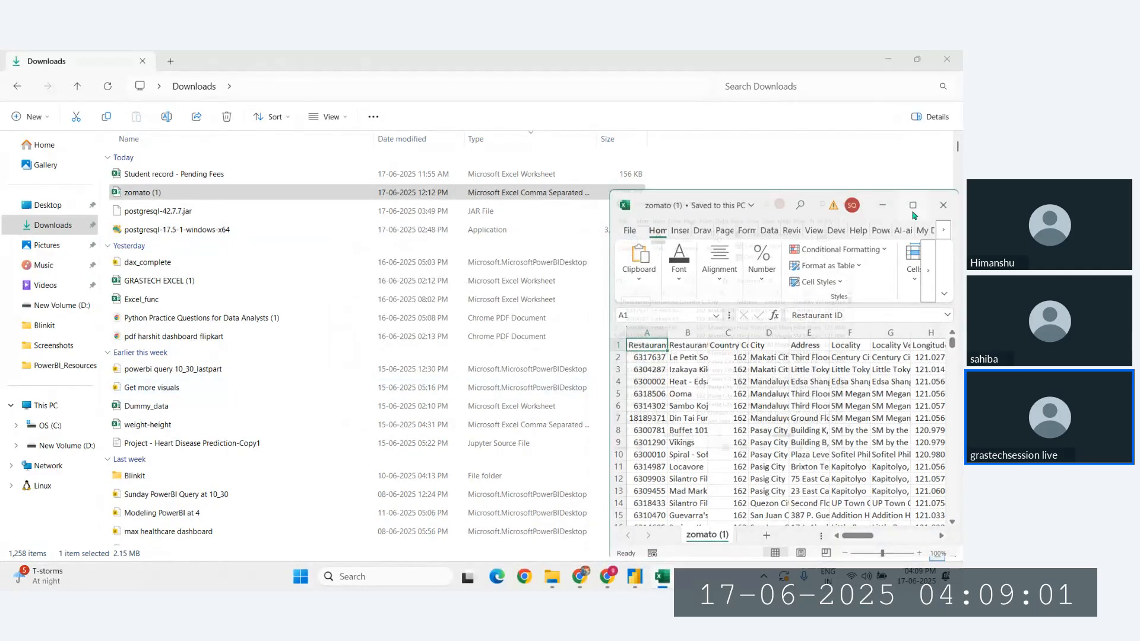
left_click(913, 205)
scroll(334, 286, "up", 2)
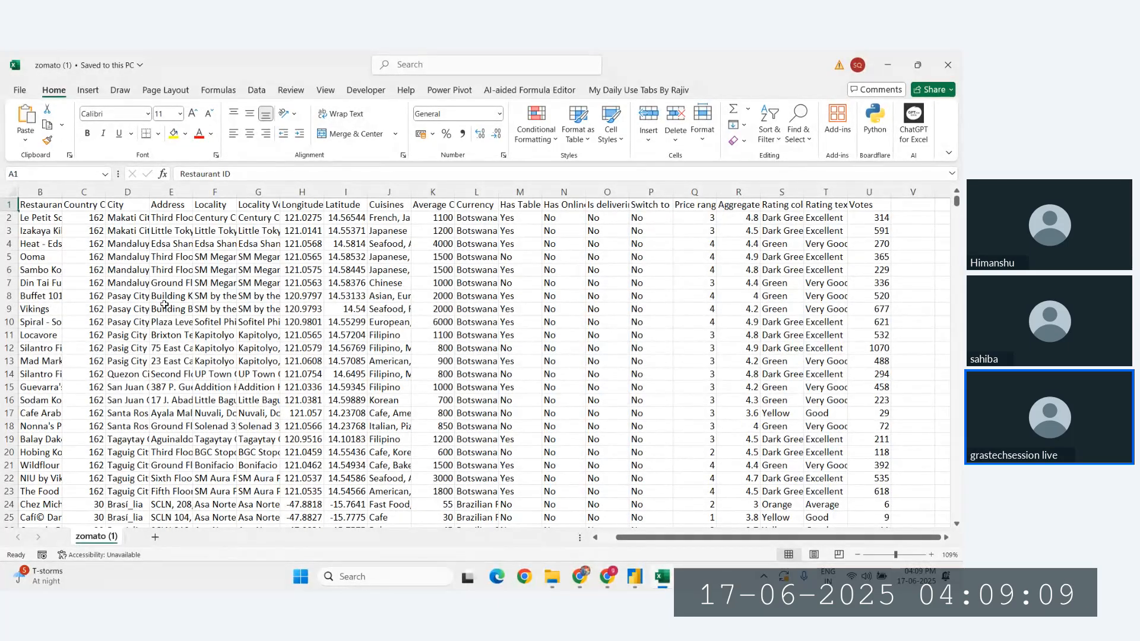
Copy the column headers from Restaurant Name to Votes and paste them transposed at A1 of a new sheet.
left_click_drag(38, 207, 866, 205)
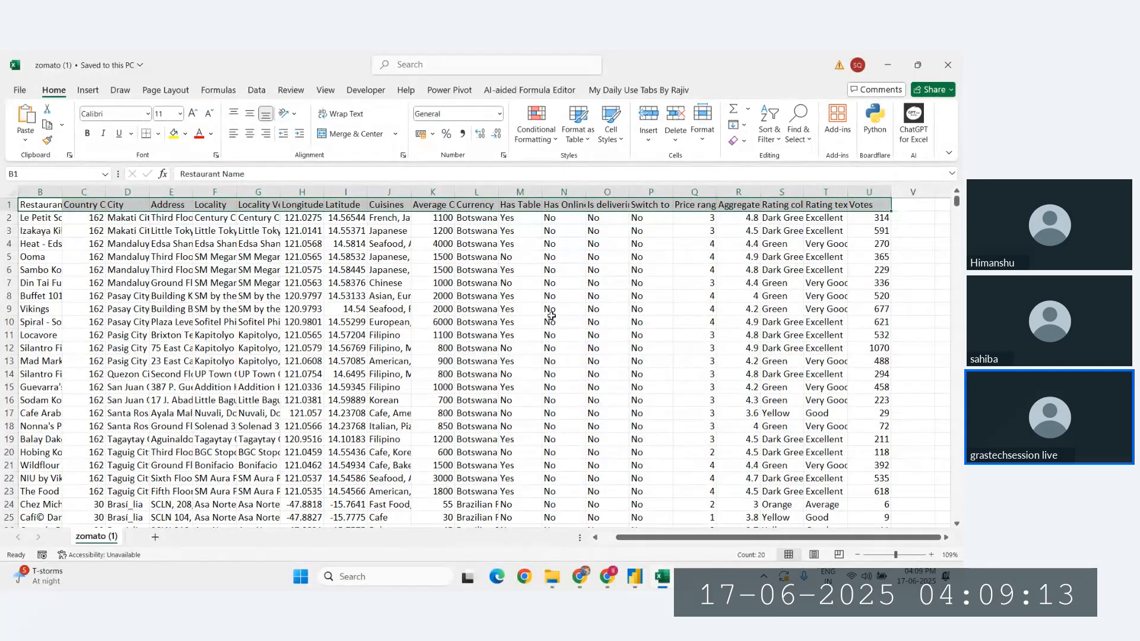
key("ctrl+c")
left_click(155, 537)
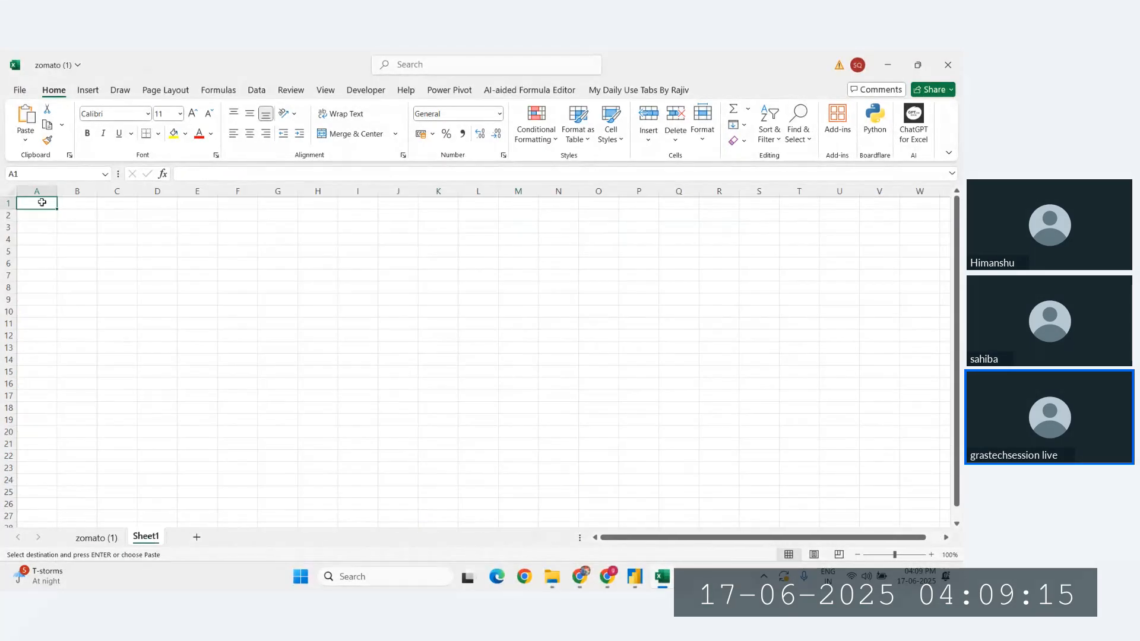
key("ctrl+alt+v")
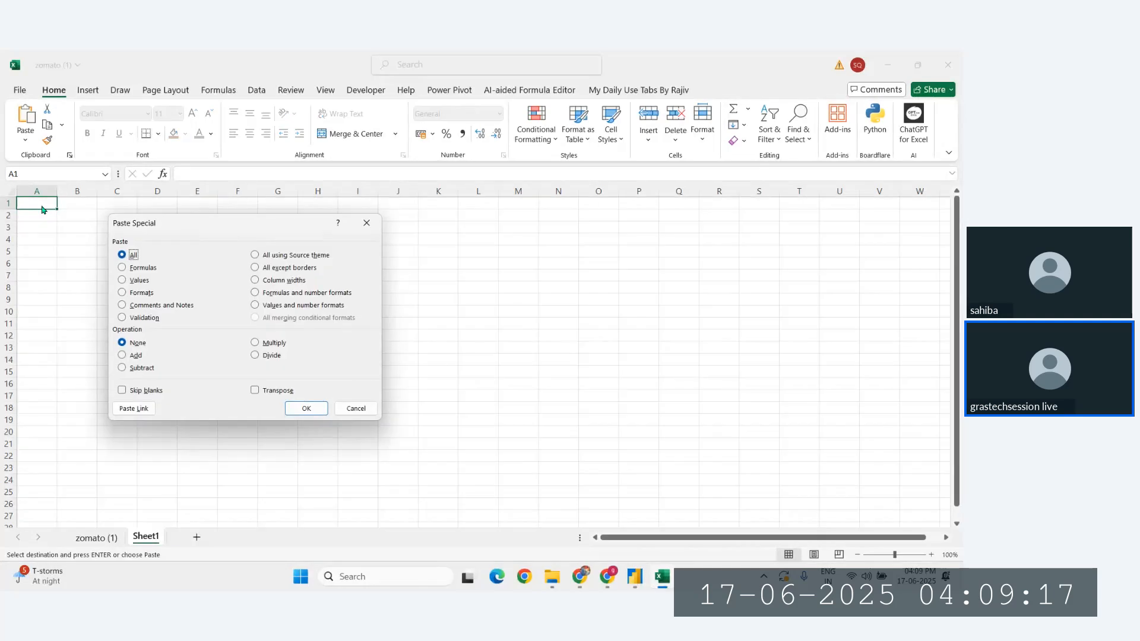
left_click(255, 390)
left_click(305, 408)
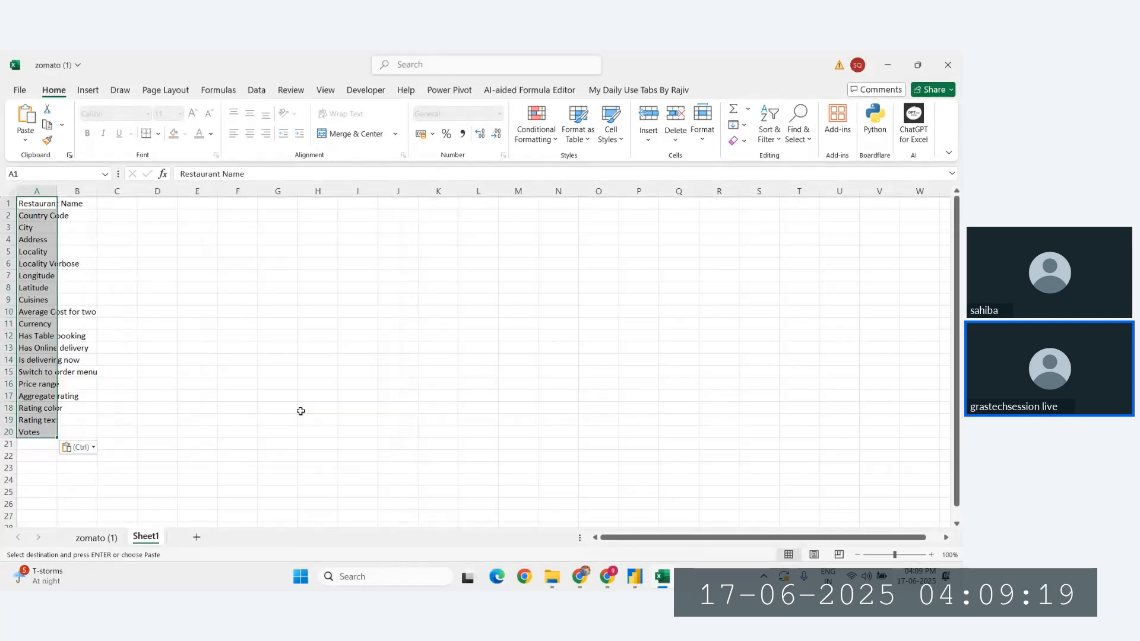
Enlarge the transposed header list and widen column A so the header names fit.
scroll(67, 227, "up", 2)
scroll(66, 226, "up", 3)
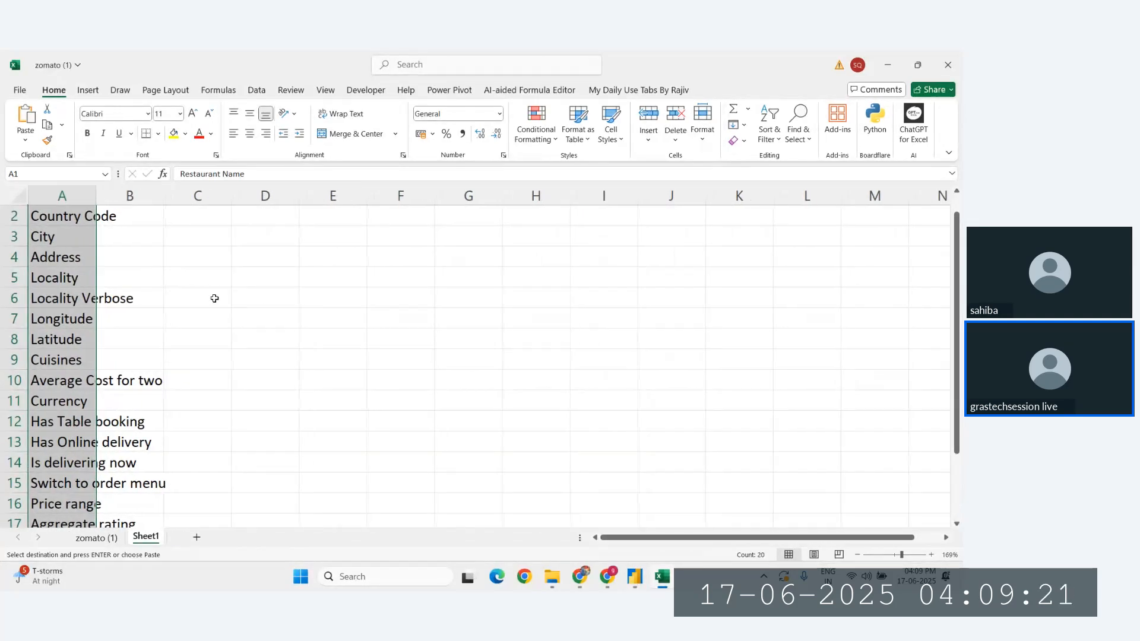
left_click(213, 297)
left_click_drag(98, 197, 171, 197)
scroll(122, 264, "up", 1)
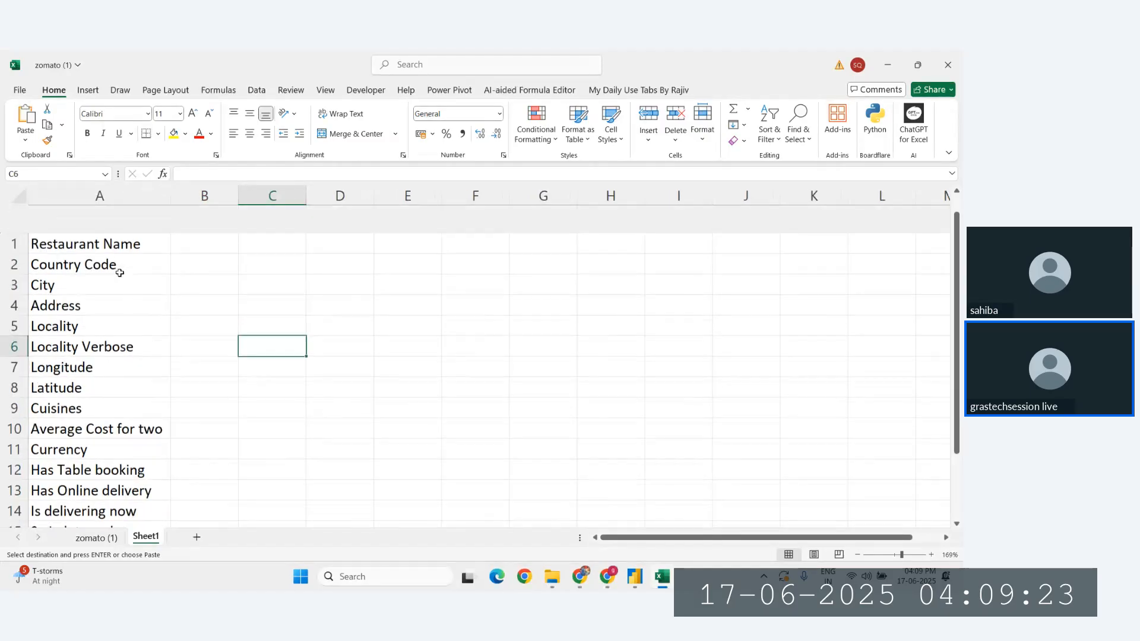
Look through the header list in column A for names that consist of several words.
left_click(130, 272)
scroll(138, 303, "down", 1)
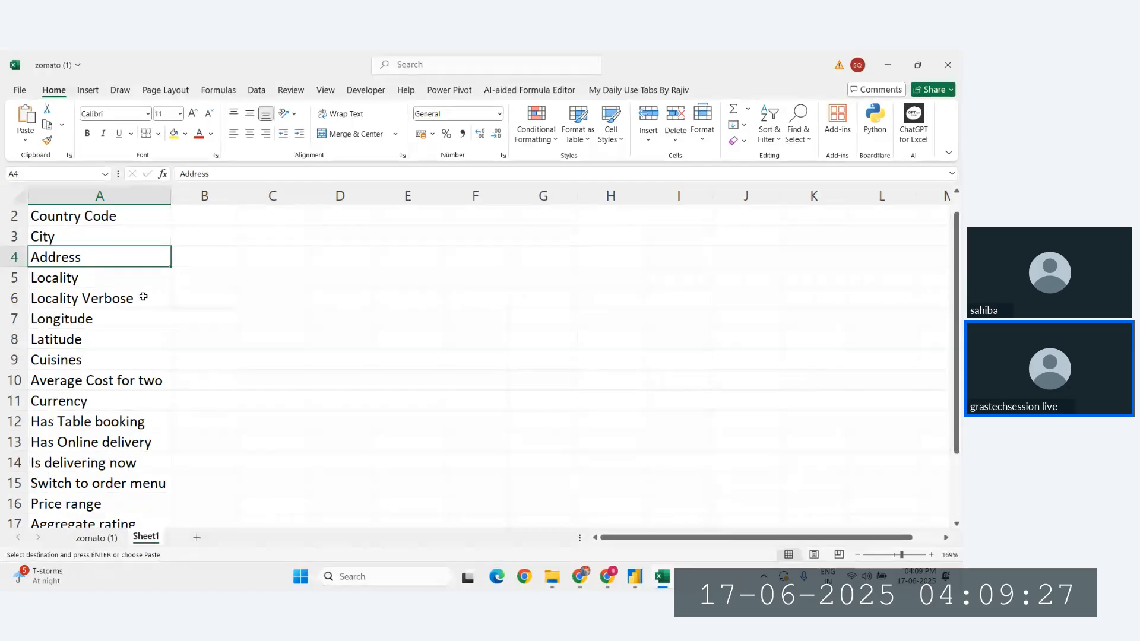
left_click(108, 218)
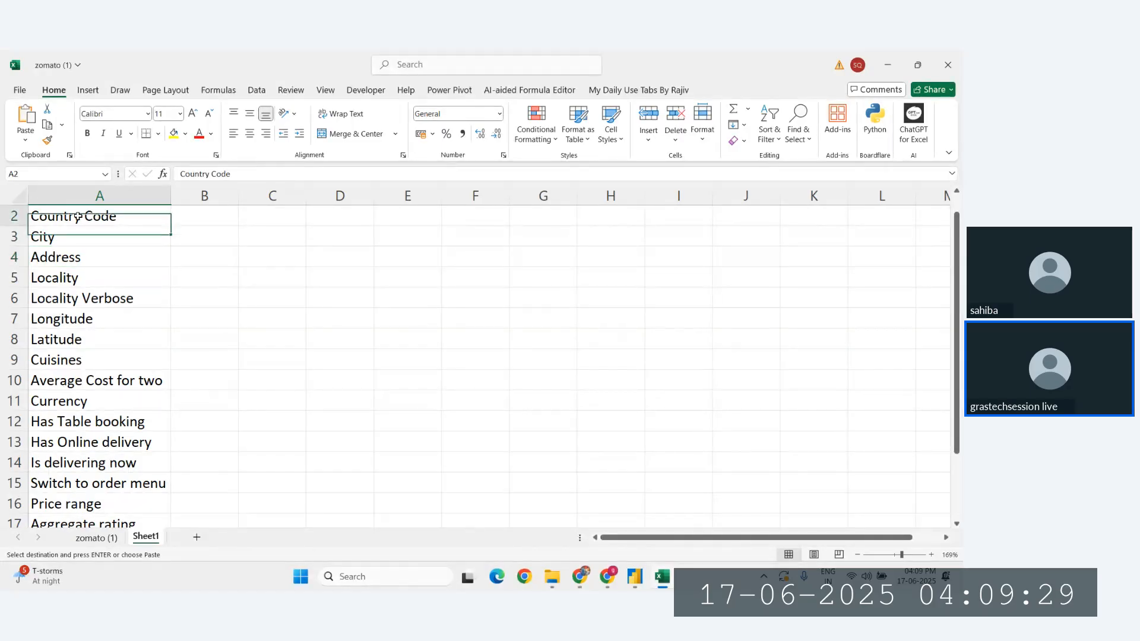
left_click(200, 226)
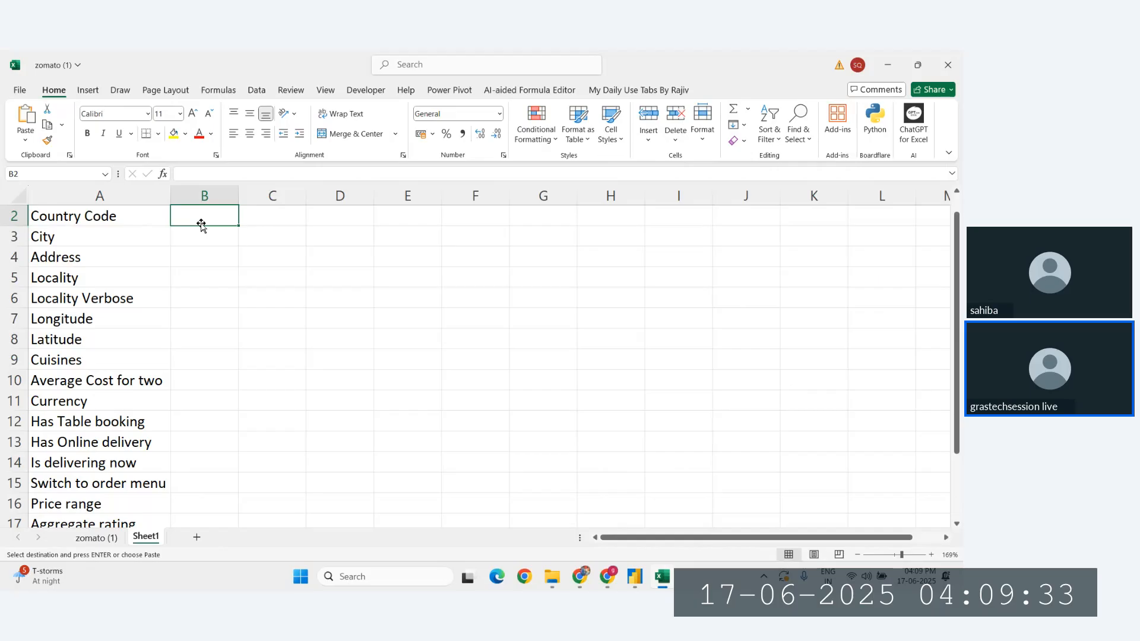
left_click(87, 297)
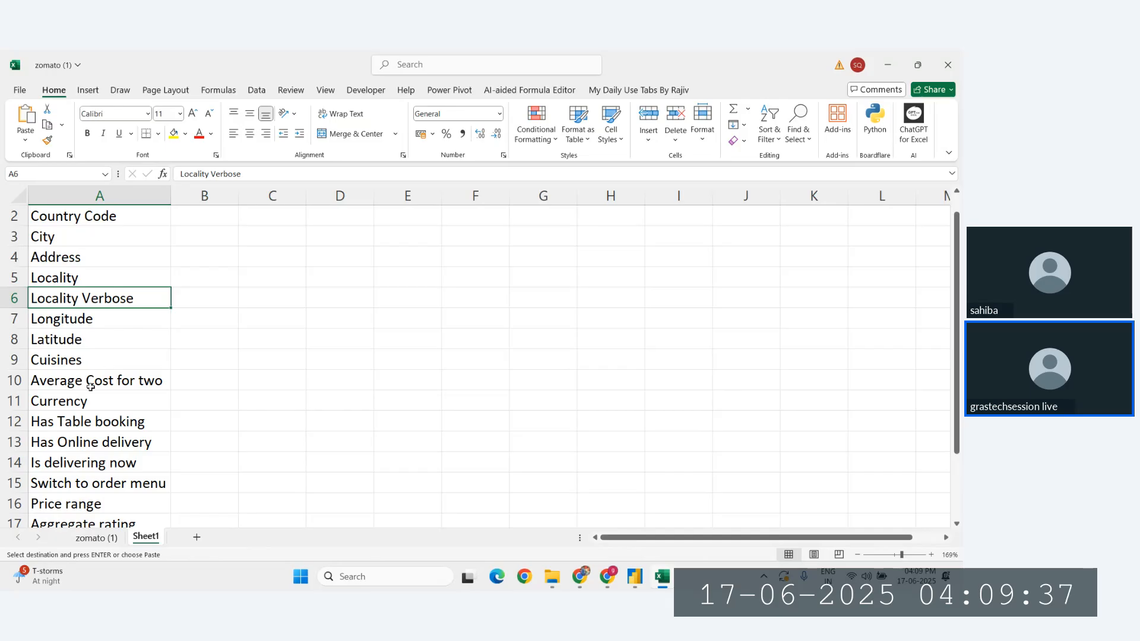
scroll(90, 388, "down", 1)
left_click(96, 341)
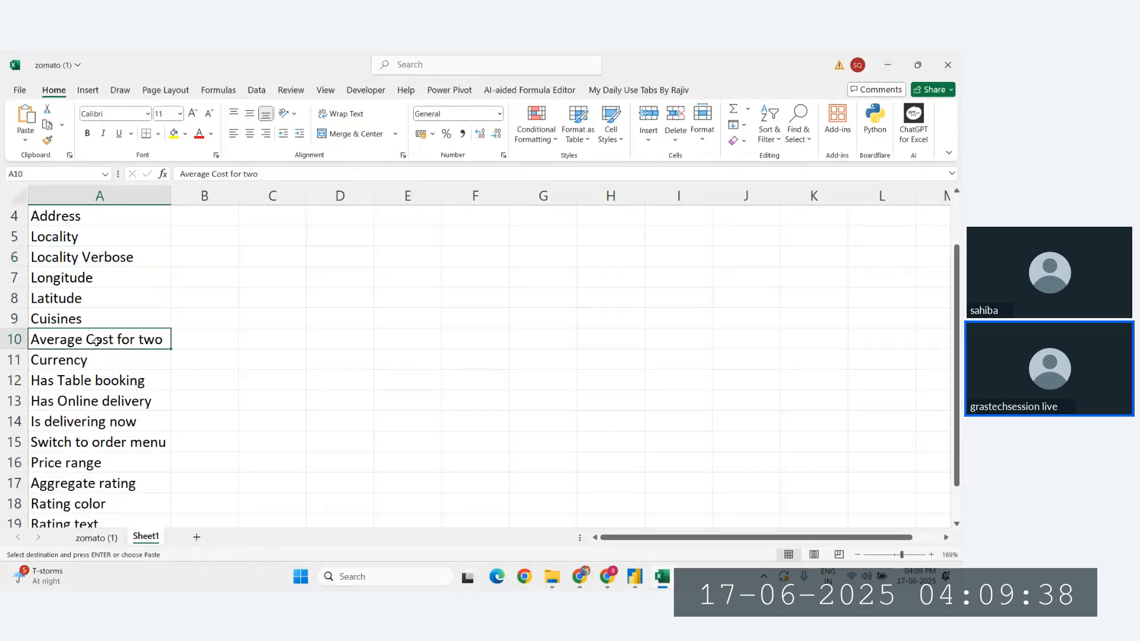
left_click(89, 380)
left_click(89, 401)
scroll(86, 353, "up", 1)
left_click(86, 336)
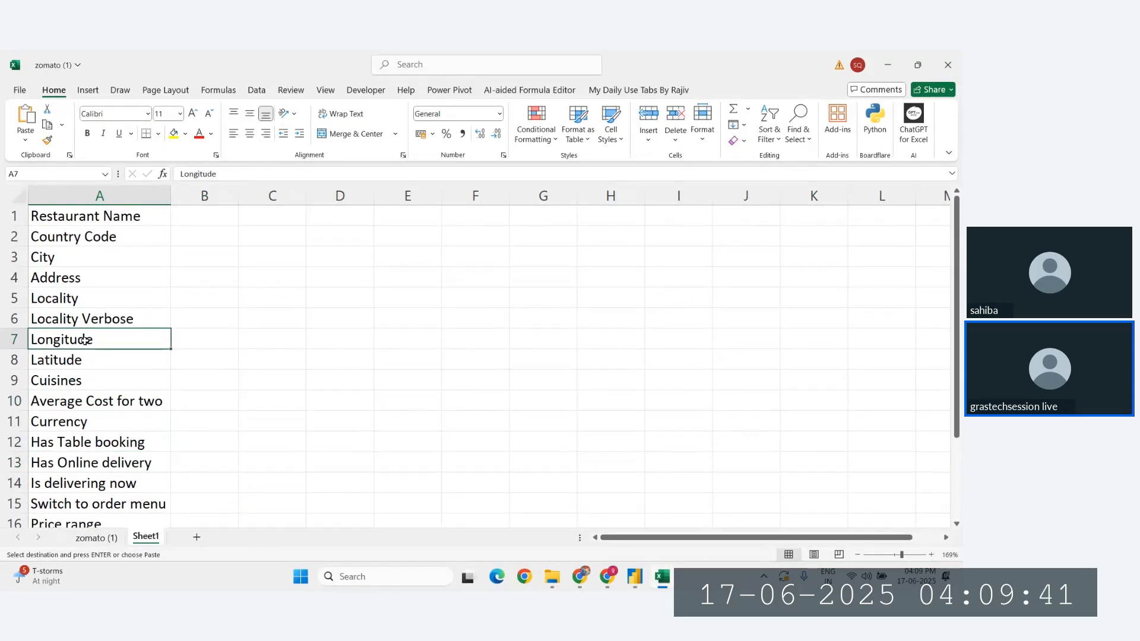
left_click(83, 316)
scroll(89, 285, "up", 1)
Check the multi-word headers one by one from Restaurant Name down to Aggregate rating.
left_click(101, 214)
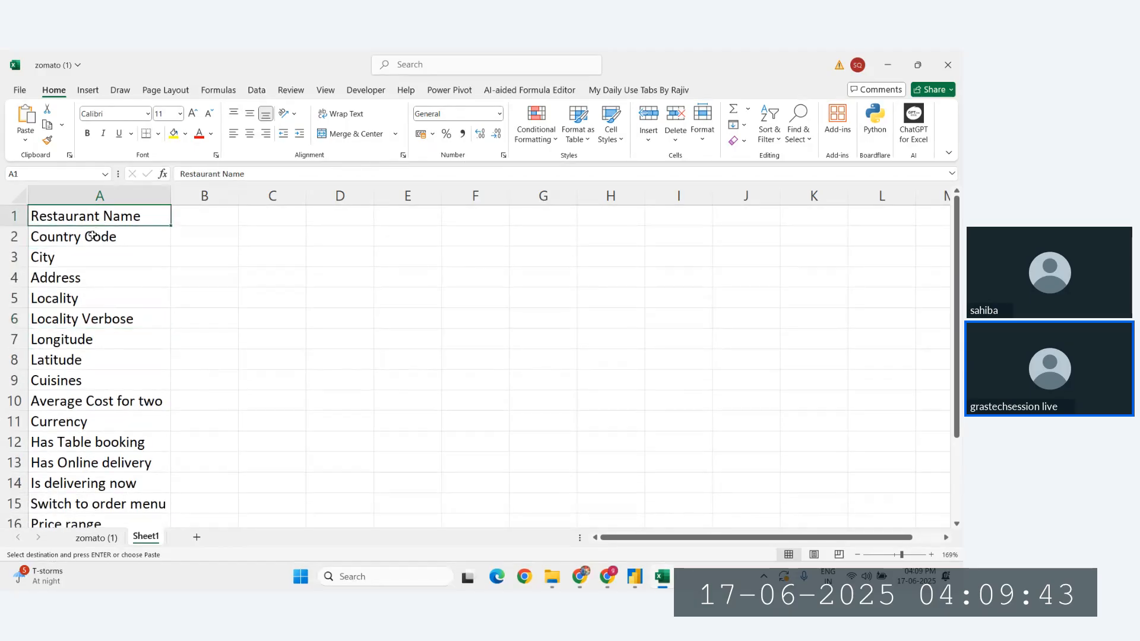
left_click(92, 236)
left_click(80, 318)
left_click(89, 404)
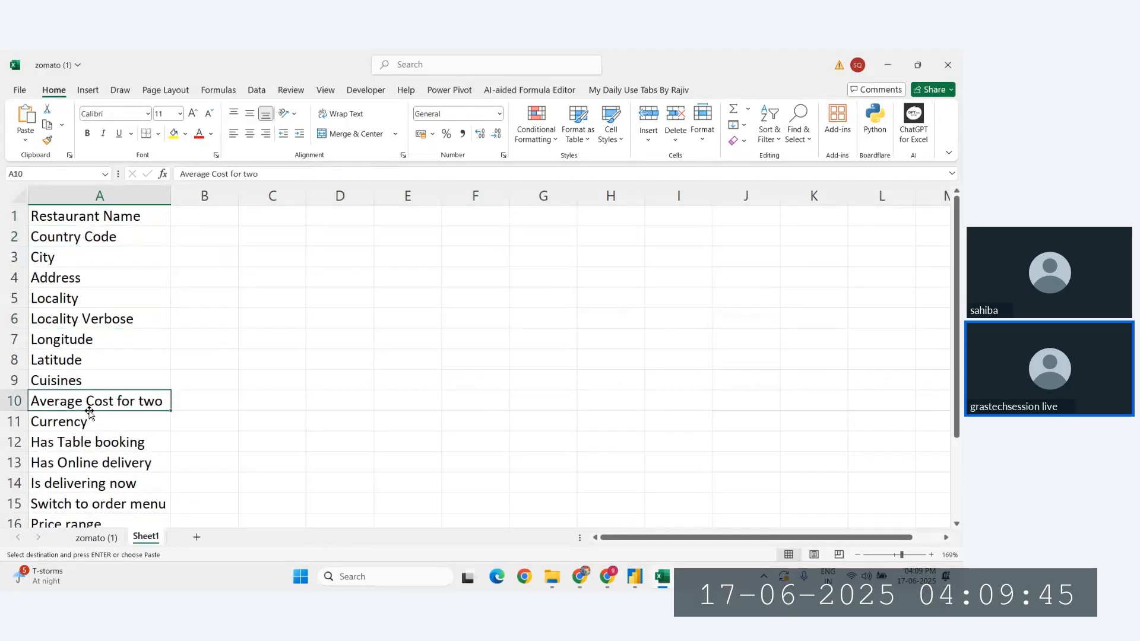
left_click(85, 442)
left_click(89, 463)
scroll(89, 463, "down", 1)
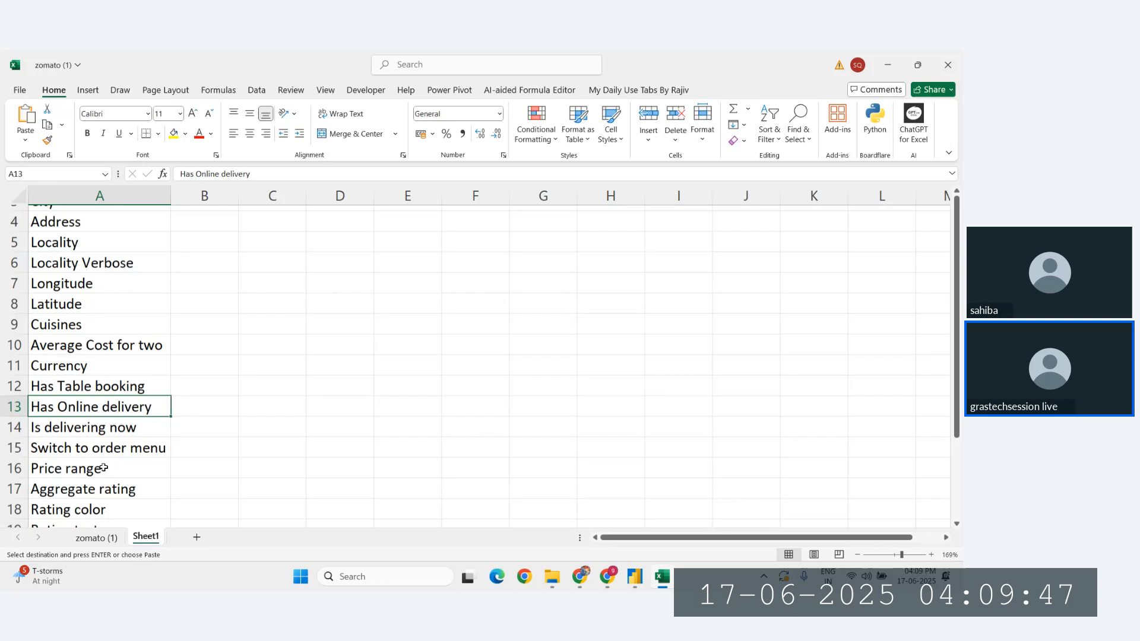
left_click(92, 421)
left_click(94, 447)
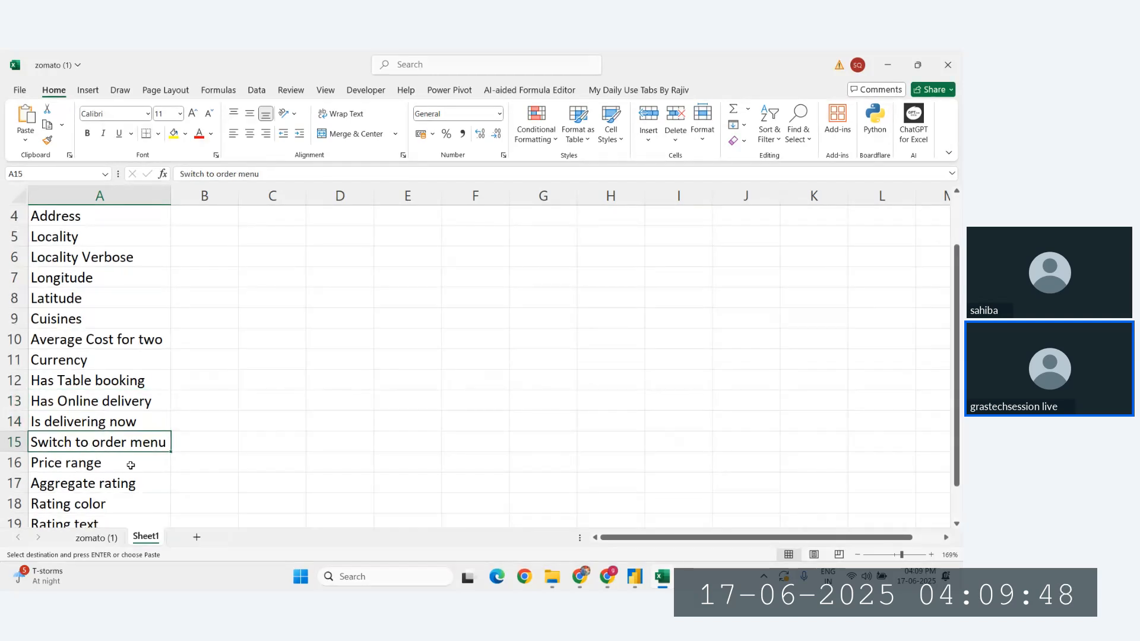
scroll(101, 479, "down", 1)
left_click(96, 466)
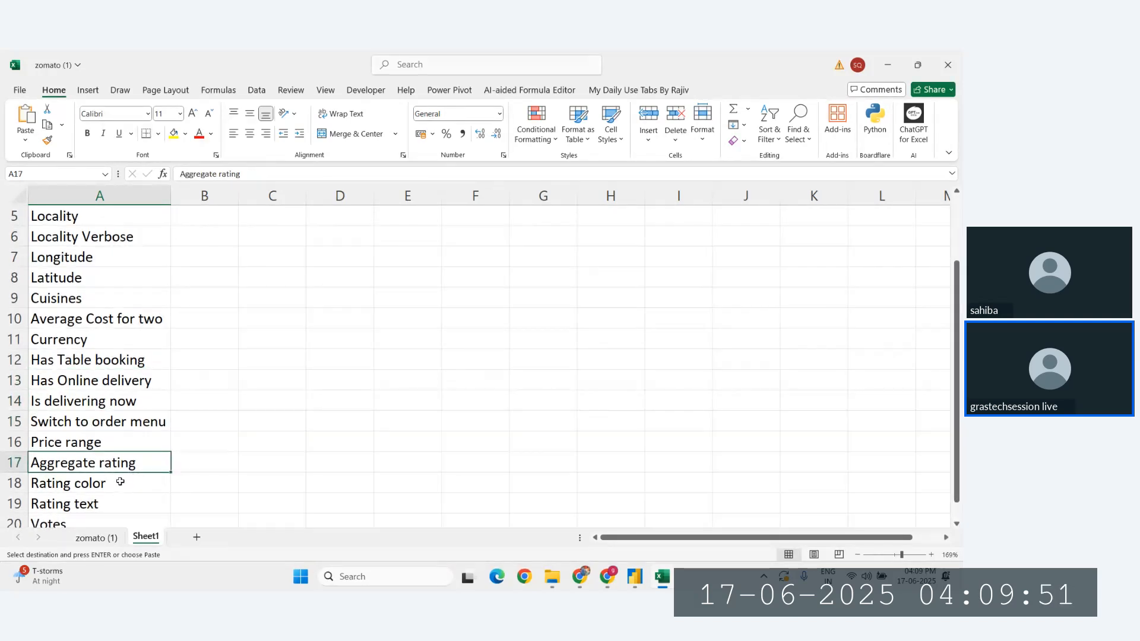
scroll(120, 482, "up", 2)
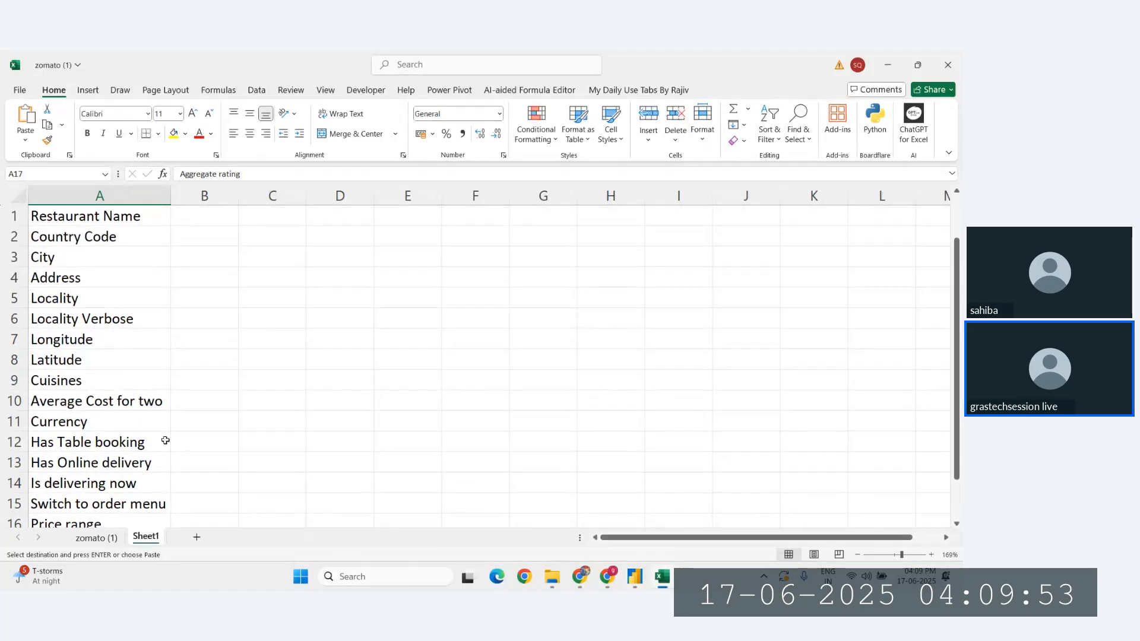
Begin a FIND formula in B1 beside Restaurant Name and step through its find_text, within_text and start_num arguments.
left_click(200, 215)
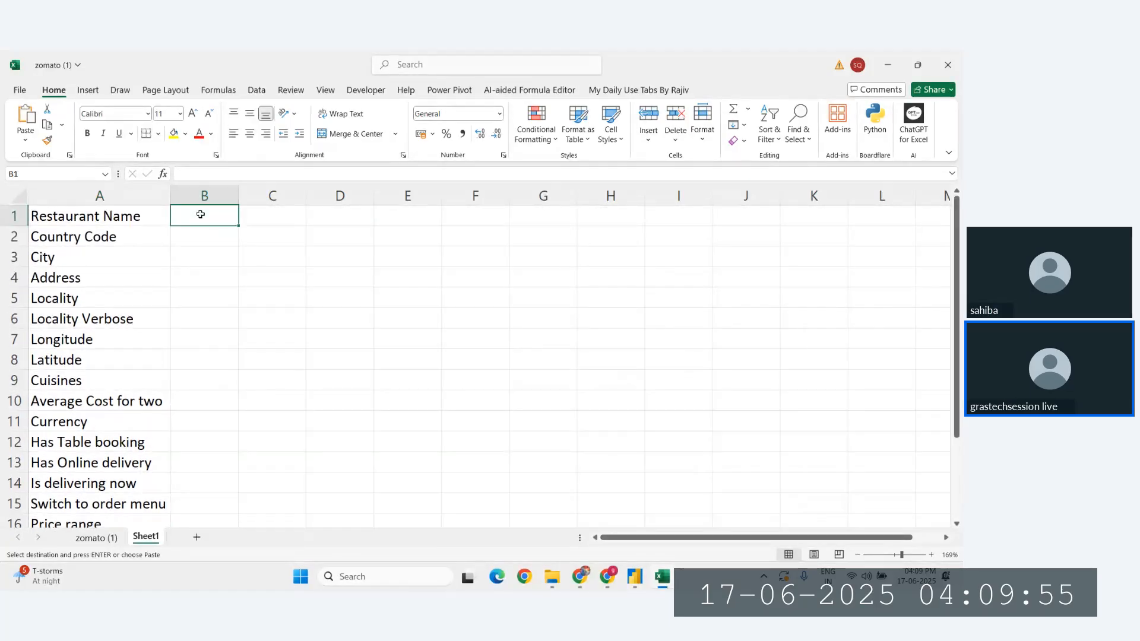
type("=find")
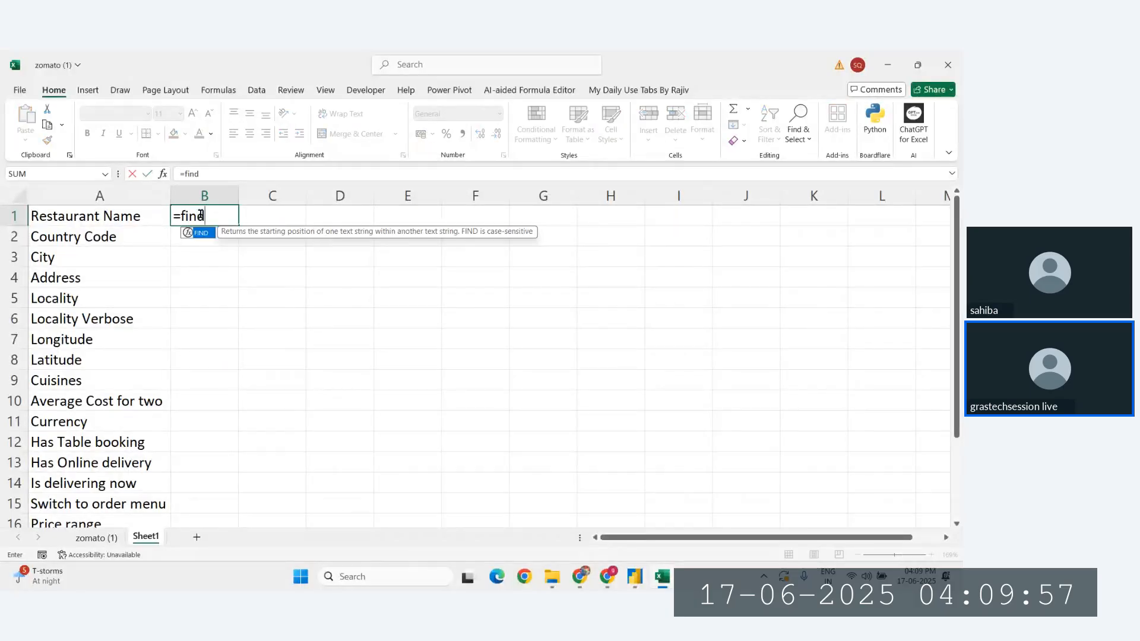
key("Tab")
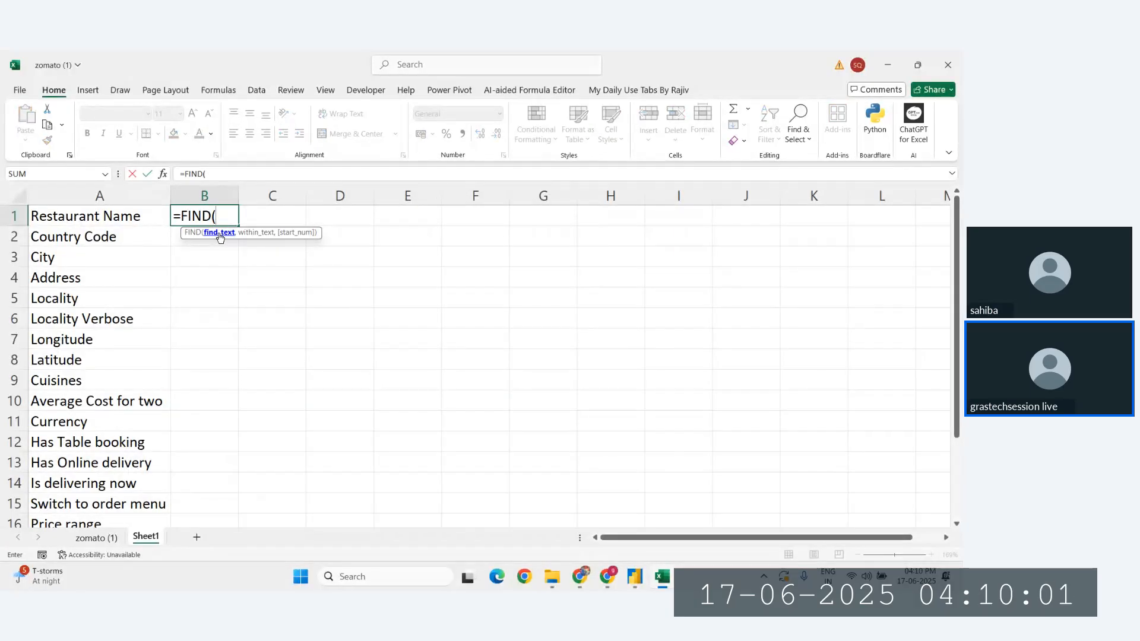
type(",")
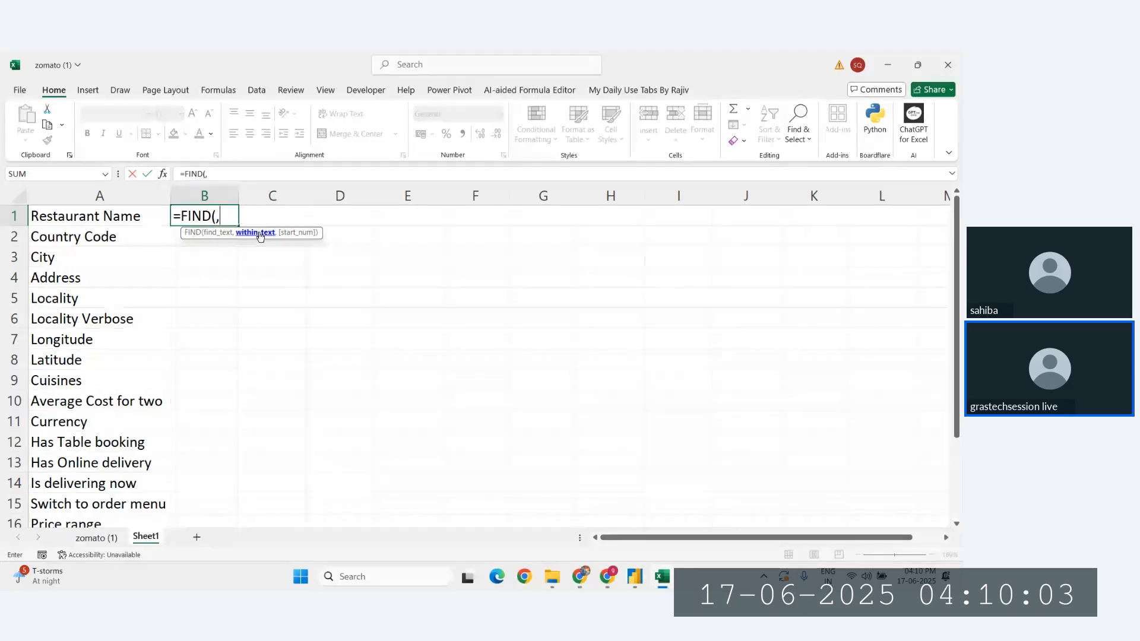
type(",")
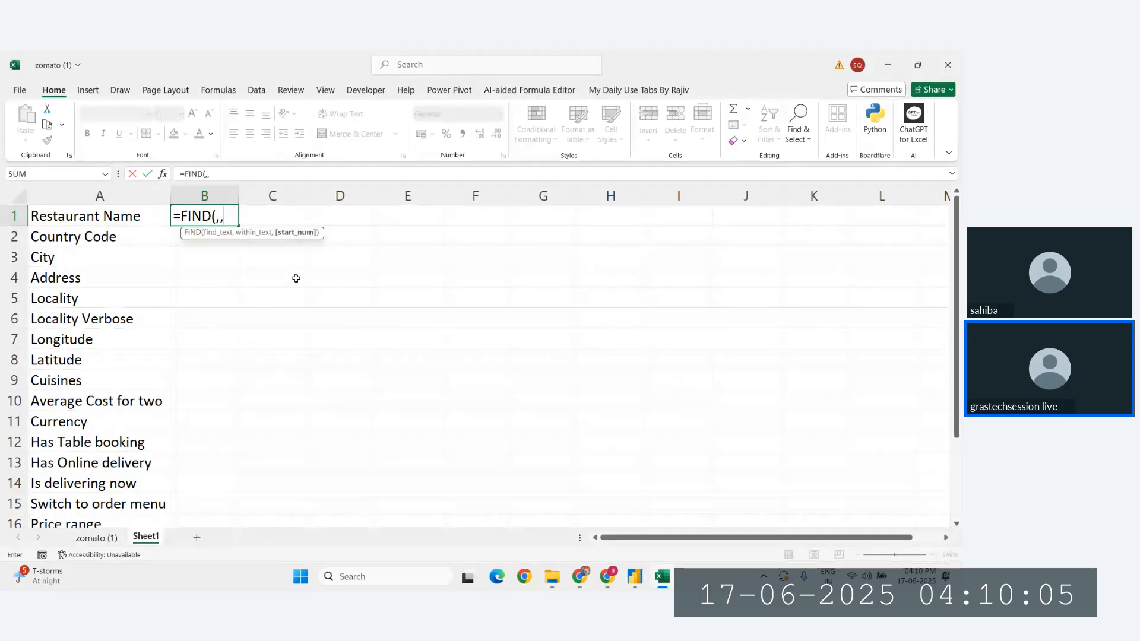
Switch to the dax_complete report in Power BI, add a report page, and start a new measure with enlarged formula text.
key("alt+Tab")
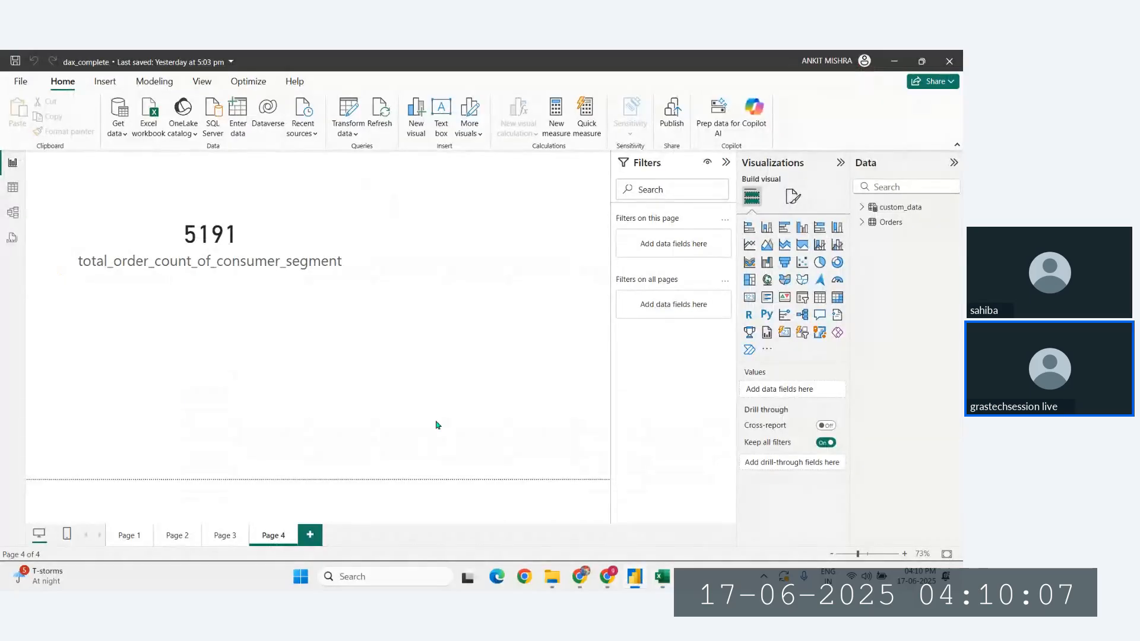
left_click(306, 545)
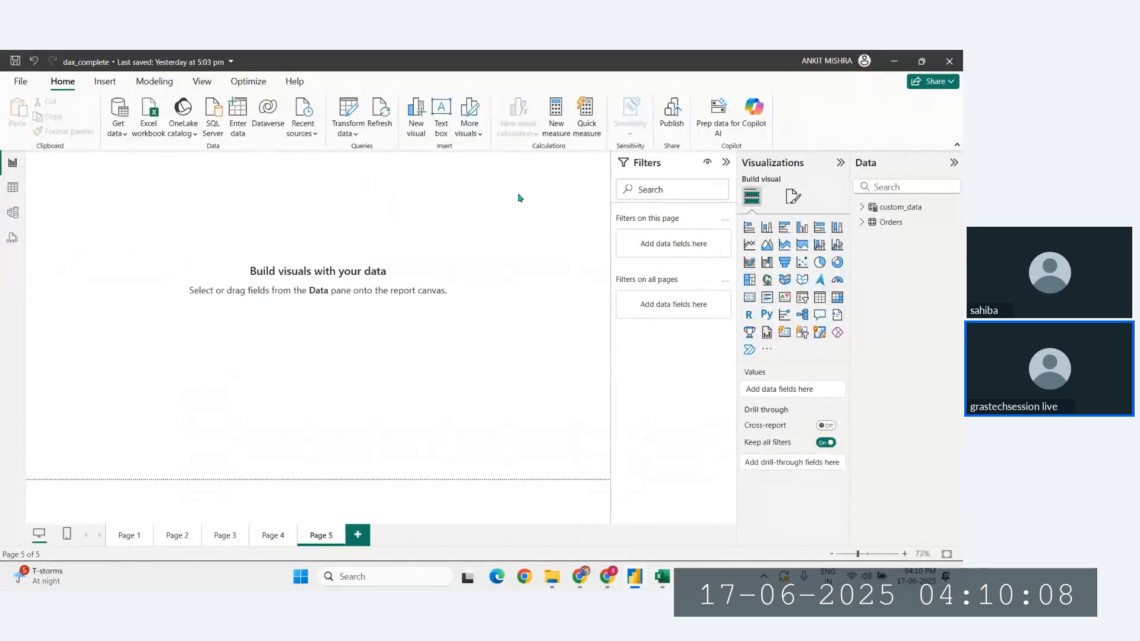
left_click(558, 113)
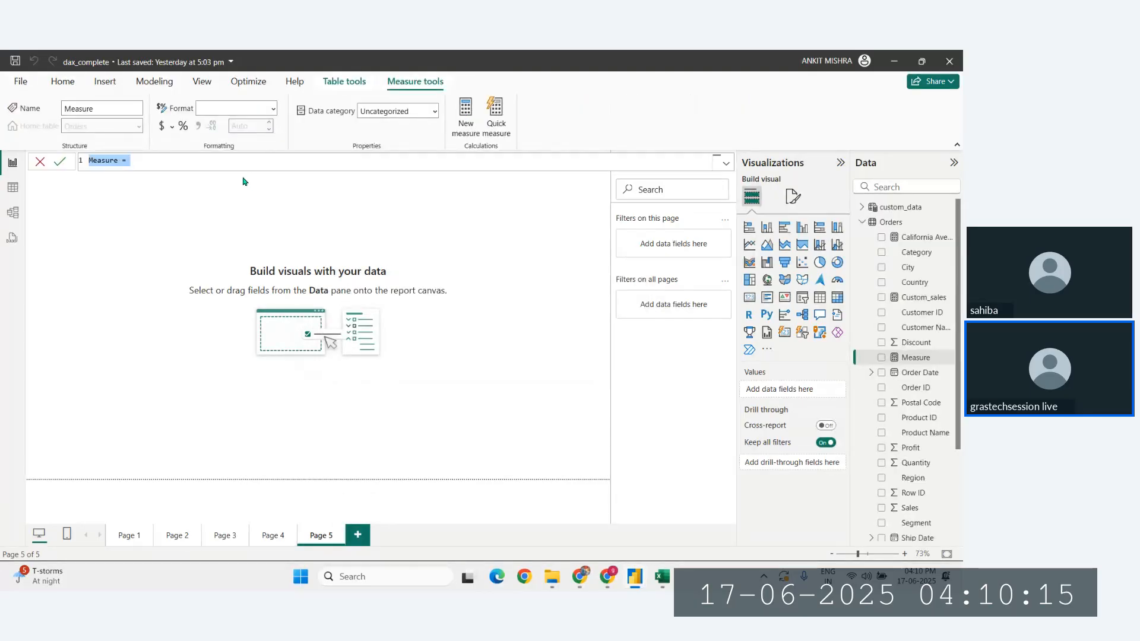
key("Right")
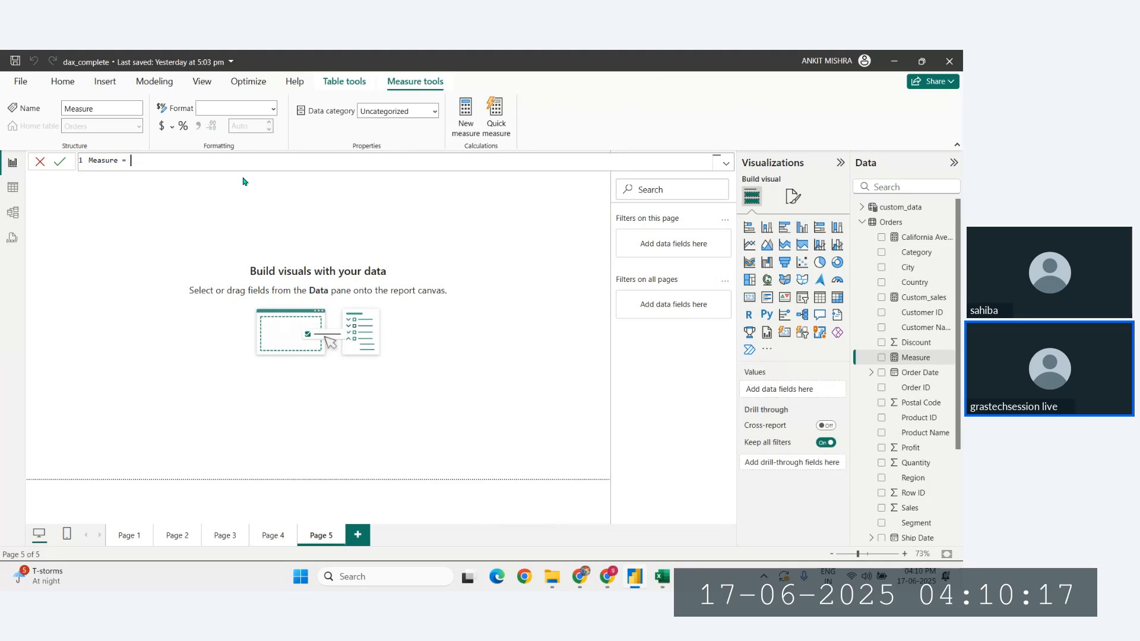
scroll(242, 181, "up", 3)
scroll(220, 157, "up", 4)
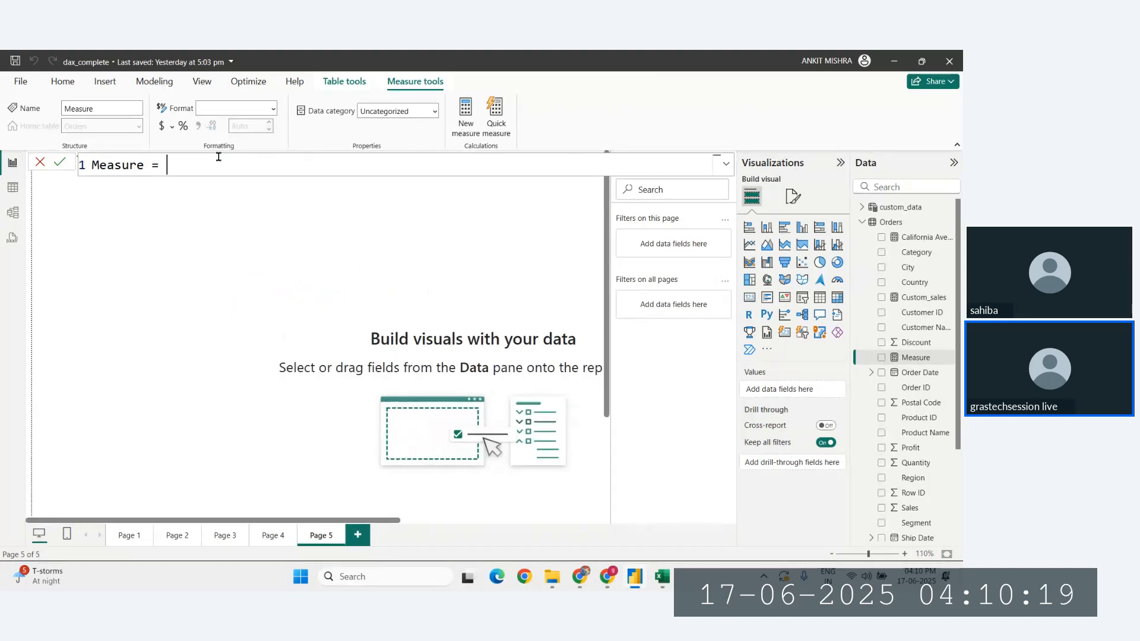
Enter FIND in the new measure and step through its arguments from FindText to NotFoundValue.
type("find")
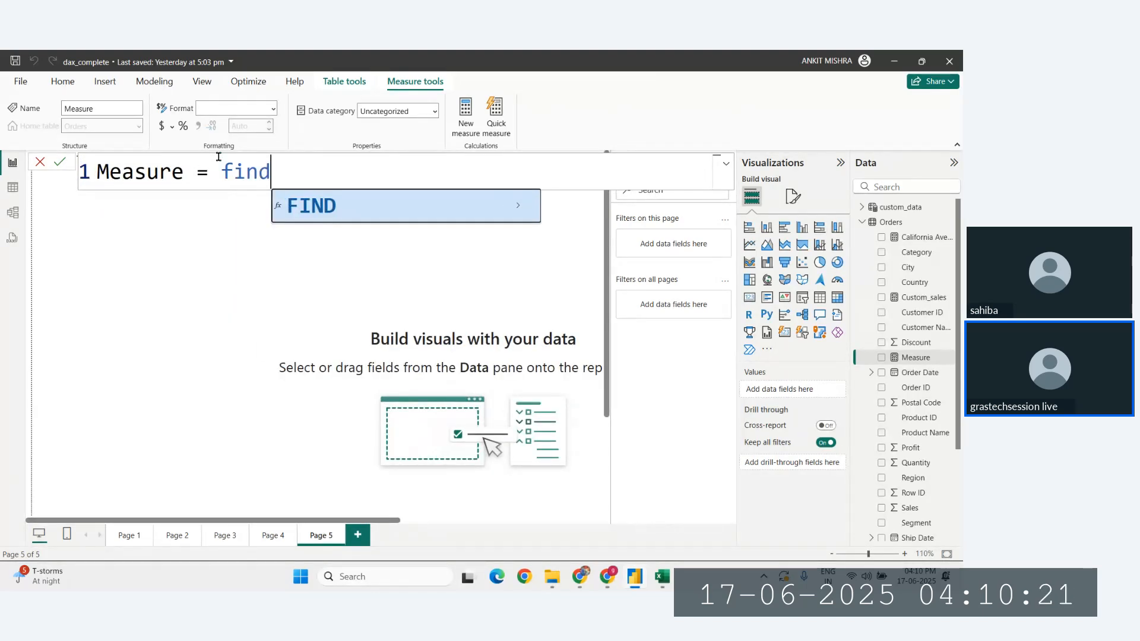
key("Tab")
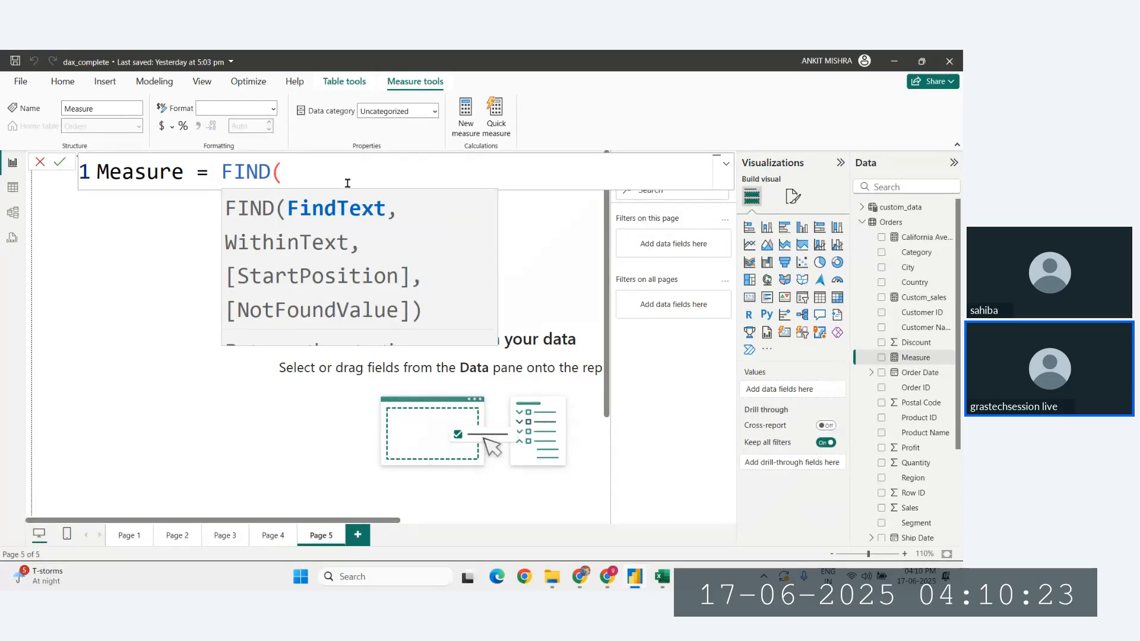
scroll(306, 176, "down", 4)
scroll(307, 190, "up", 4)
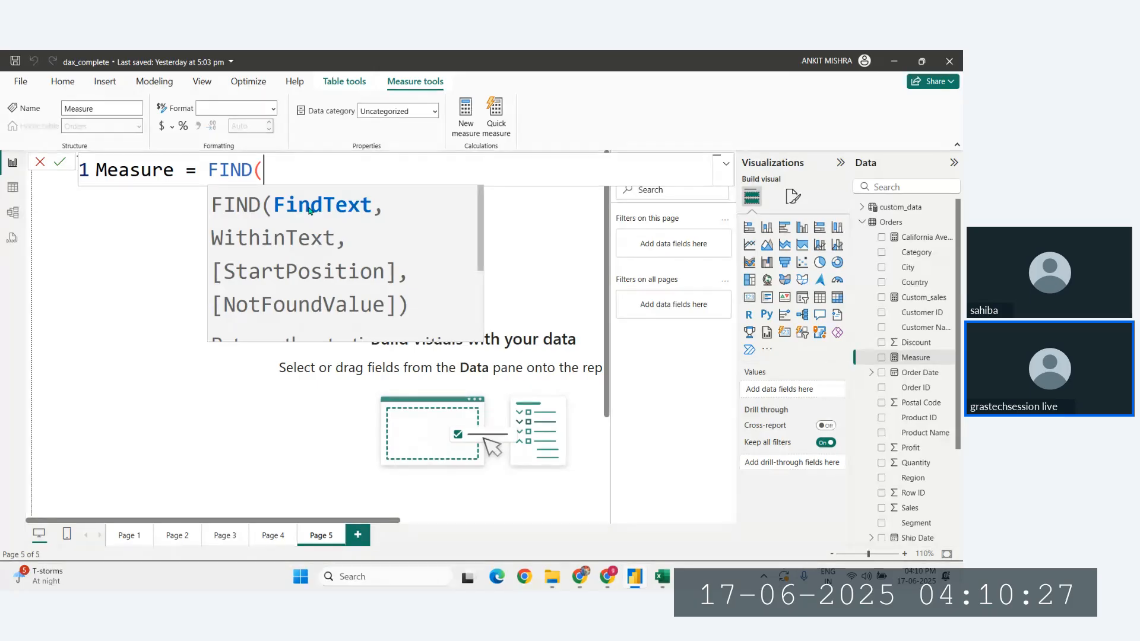
type(",,")
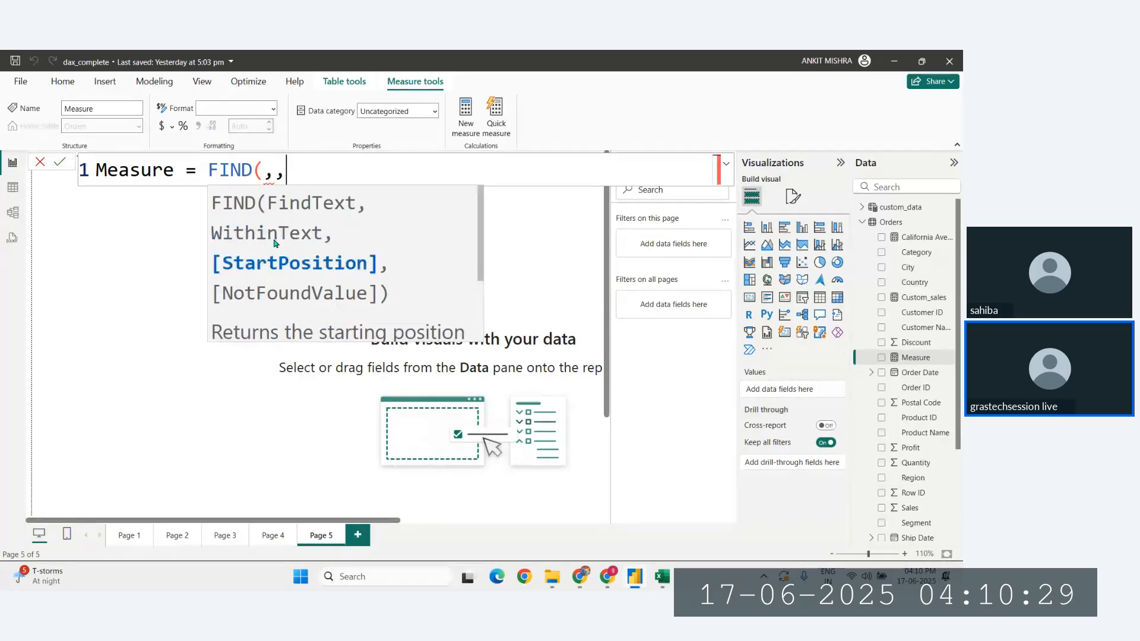
type(",")
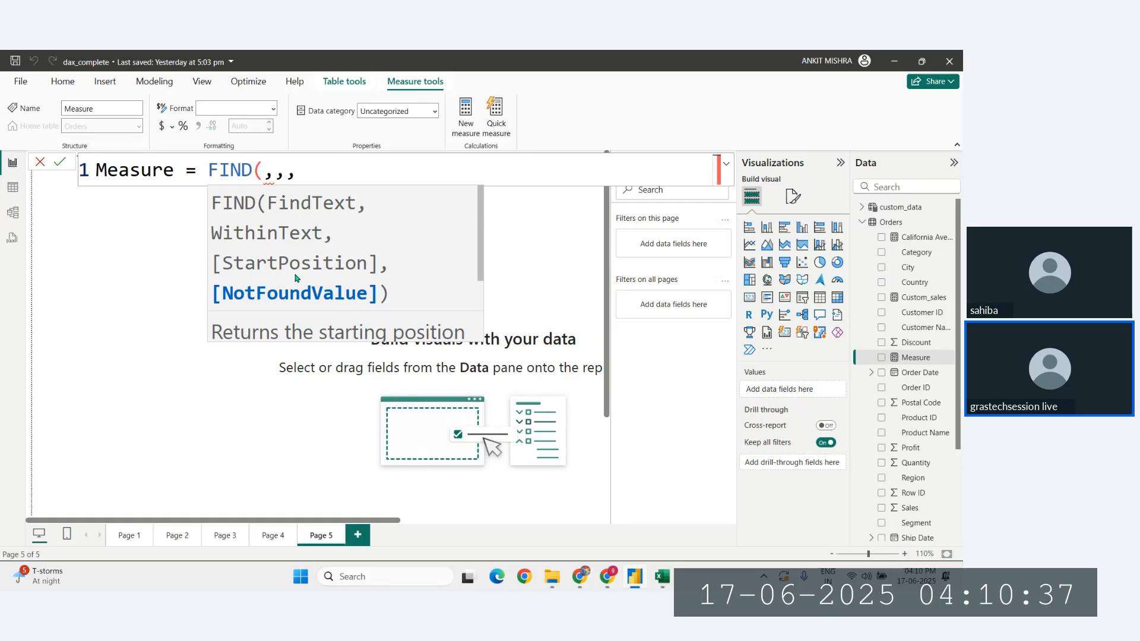
Return to the zomato (1) workbook in Excel and complete the B1 formula as =FIND(" ",A1).
left_click(657, 581)
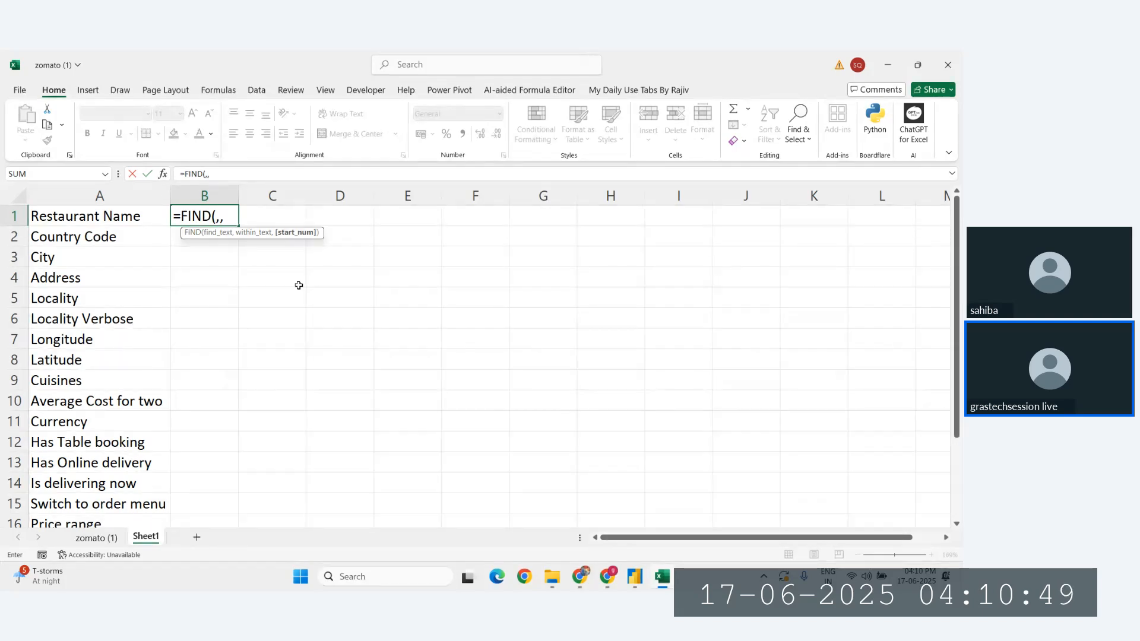
key("BackSpace")
key("BackSpace")
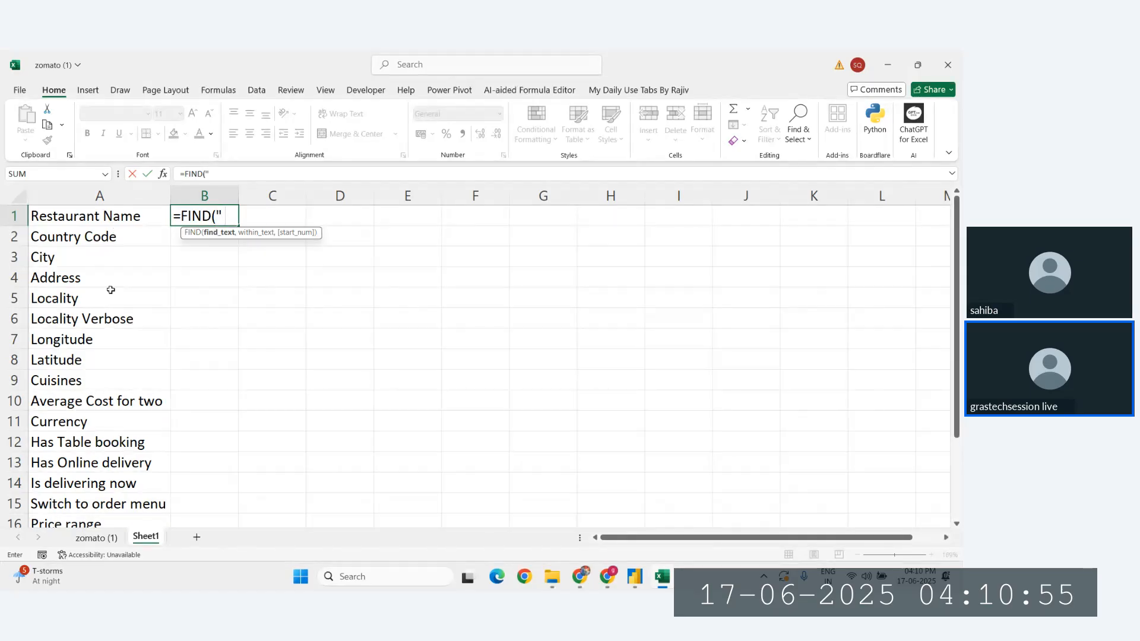
type("\"")
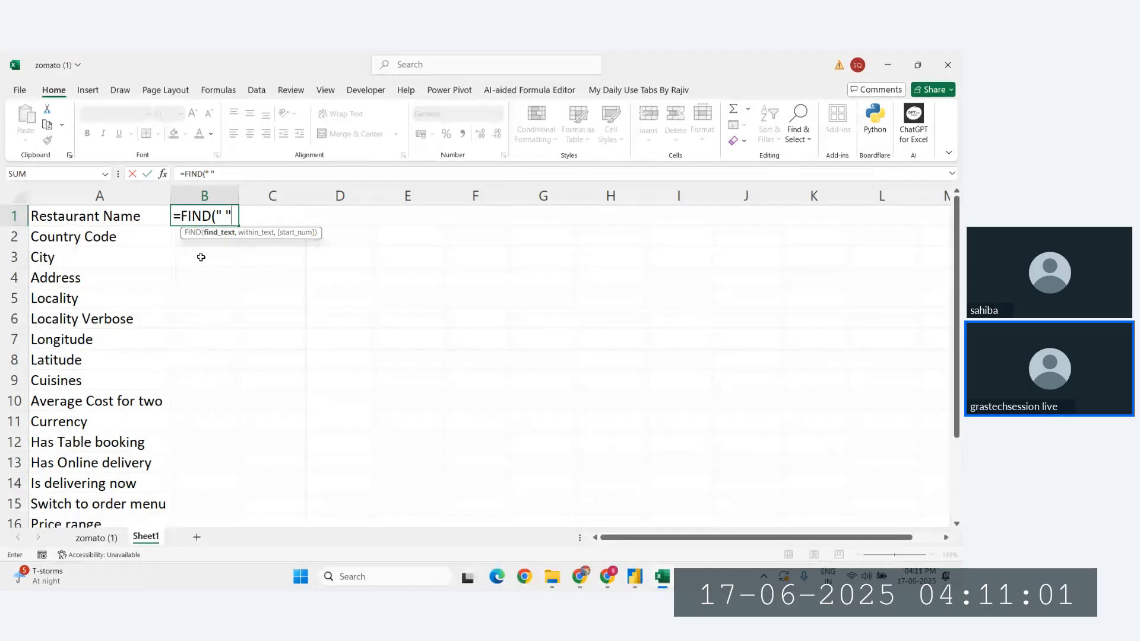
type(",")
left_click(114, 215)
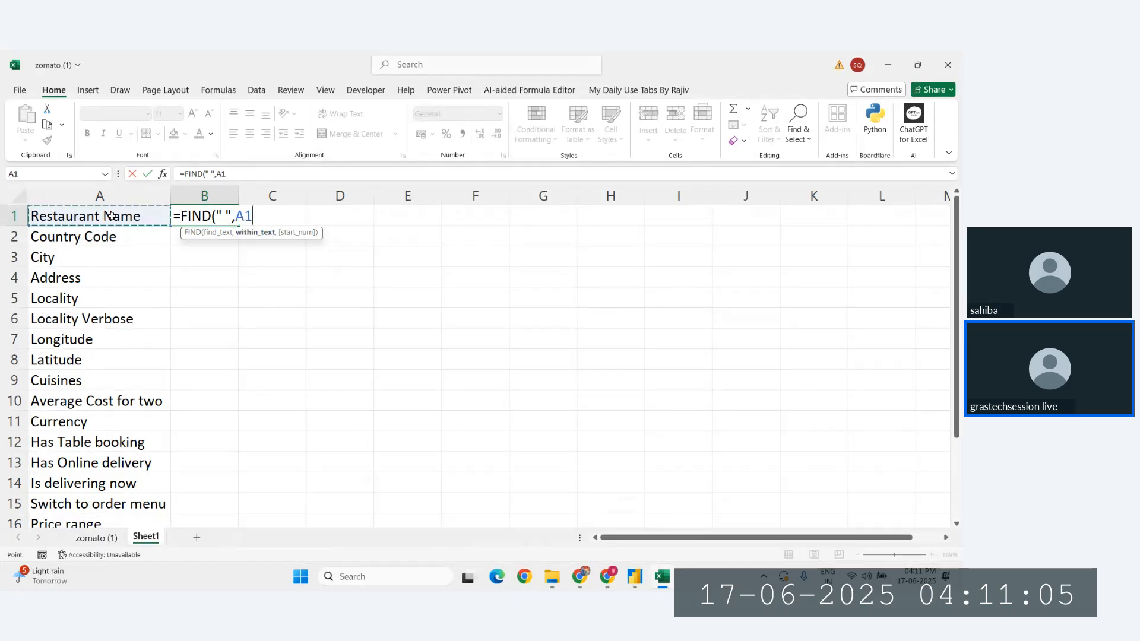
type(")")
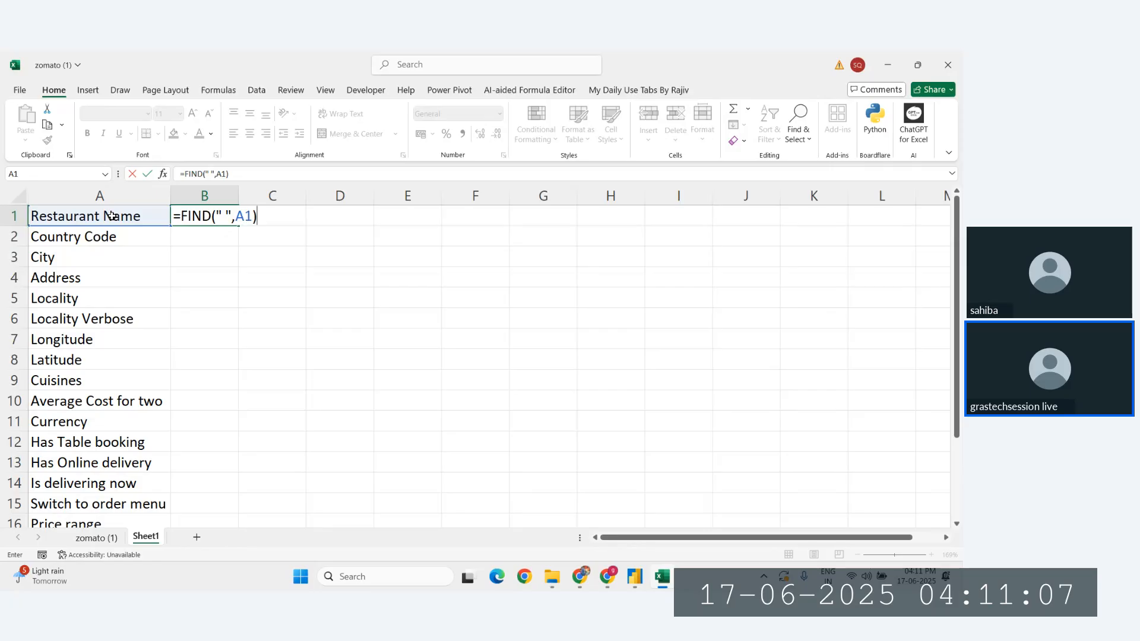
key("Return")
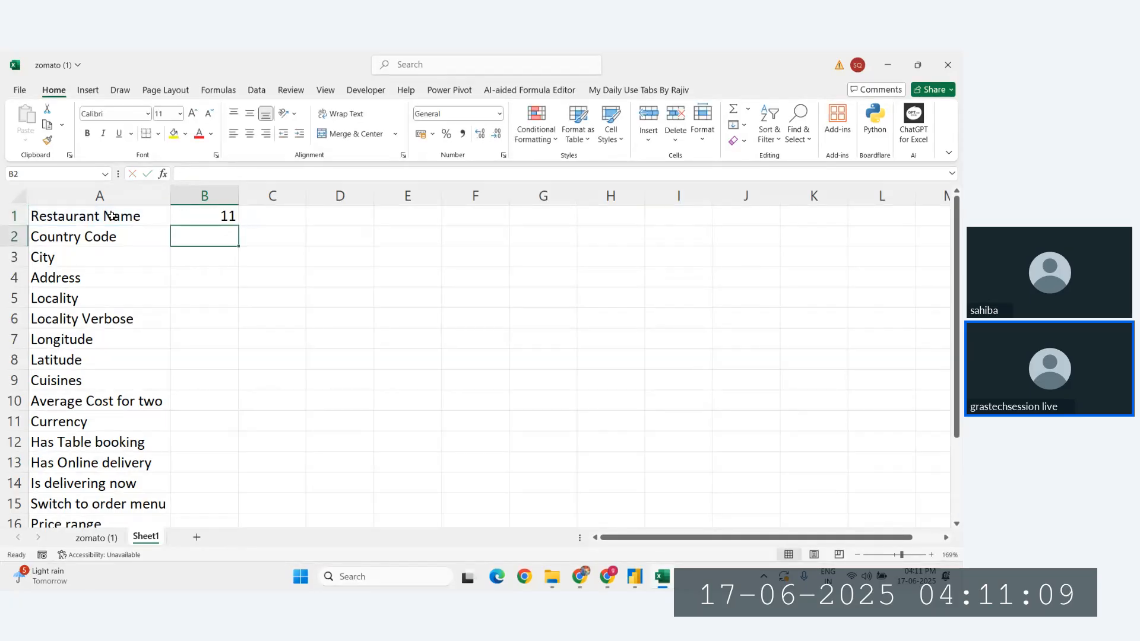
Fill the FIND formula from B1 down column B for all the listed header names.
left_click(223, 216)
double_click(237, 225)
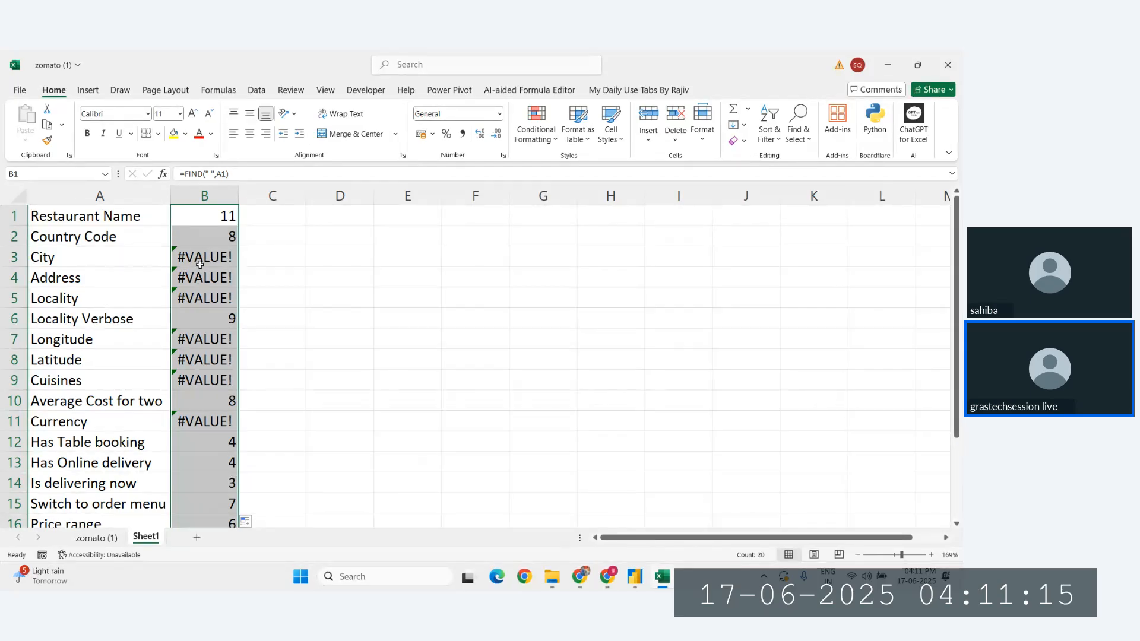
Switch to Power BI, cut the unfinished measure back to FIND( to review its arguments, and return to the Excel results for comparison.
left_click(635, 581)
key("BackSpace")
key("BackSpace")
key("BackSpace")
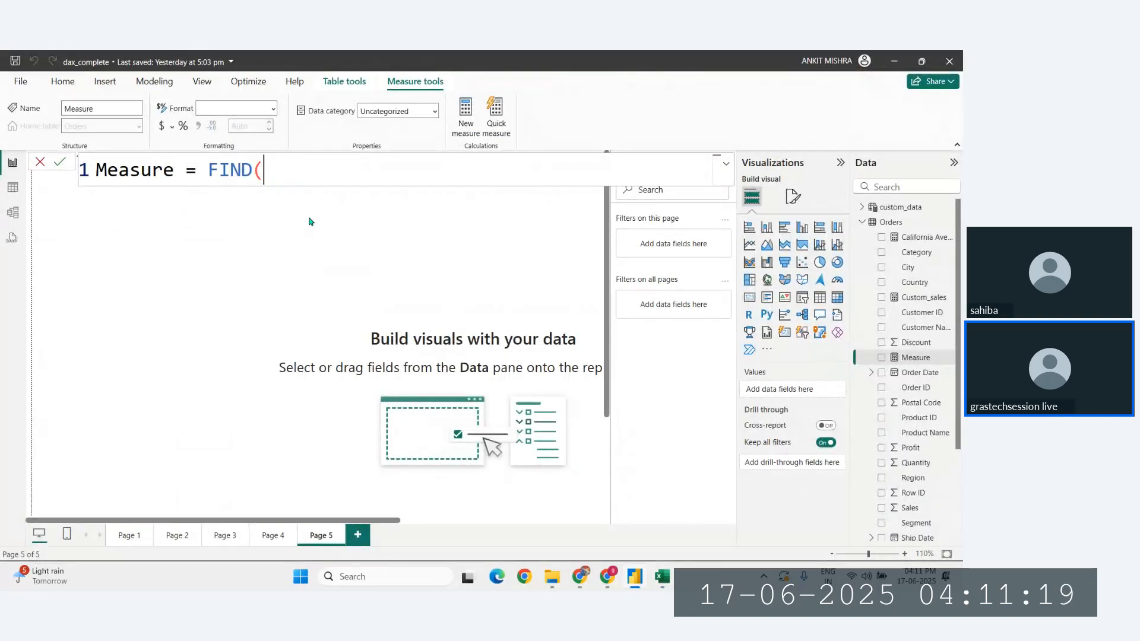
key("BackSpace")
type("(")
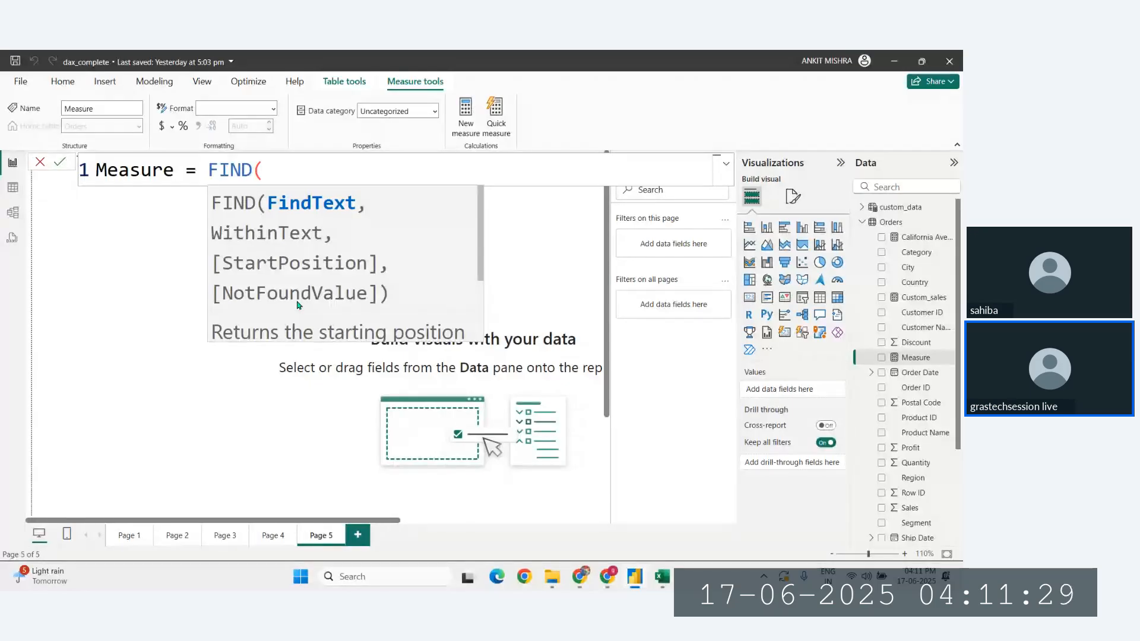
left_click(662, 577)
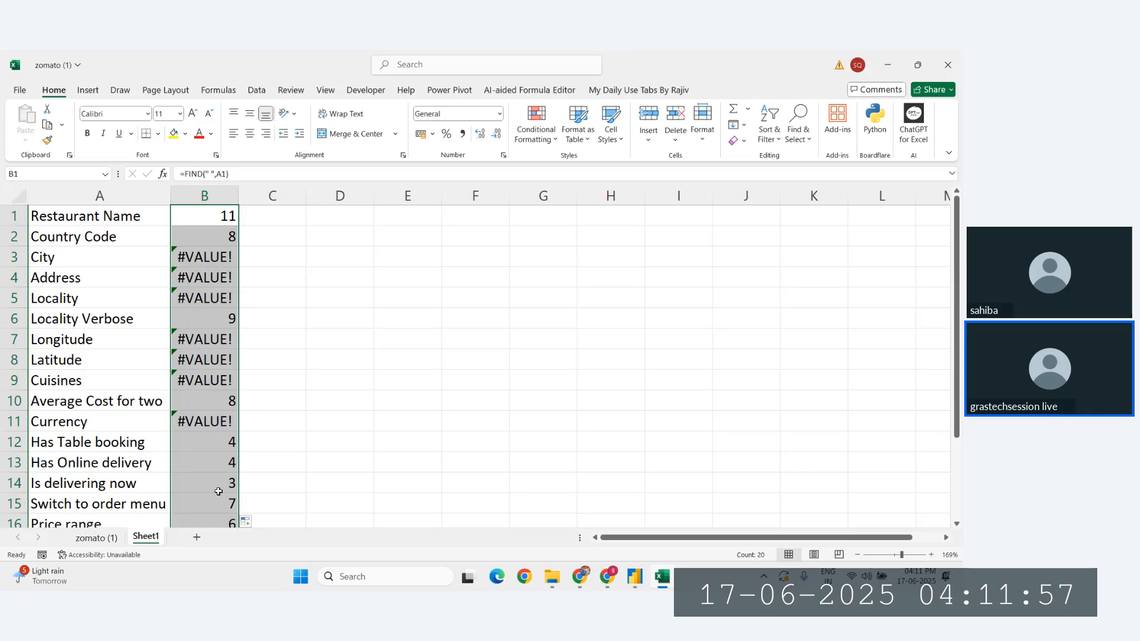
Return to Power BI, discard the unfinished FIND measure, and open the Orders table in Table view.
key("alt+Tab")
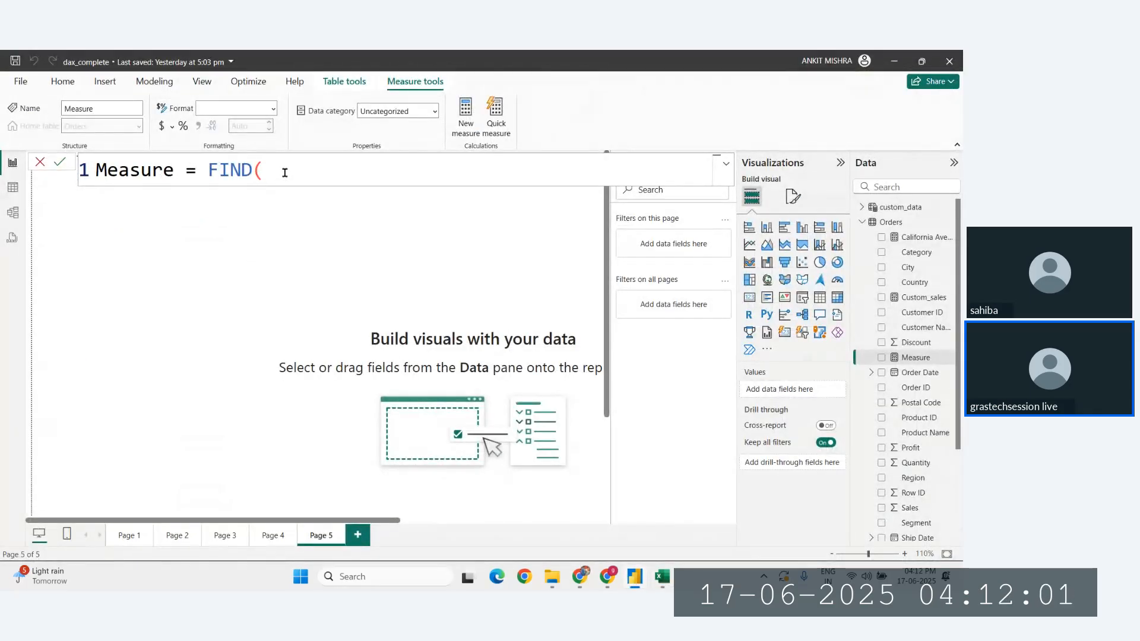
left_click_drag(285, 173, 92, 171)
key("BackSpace")
left_click(351, 324)
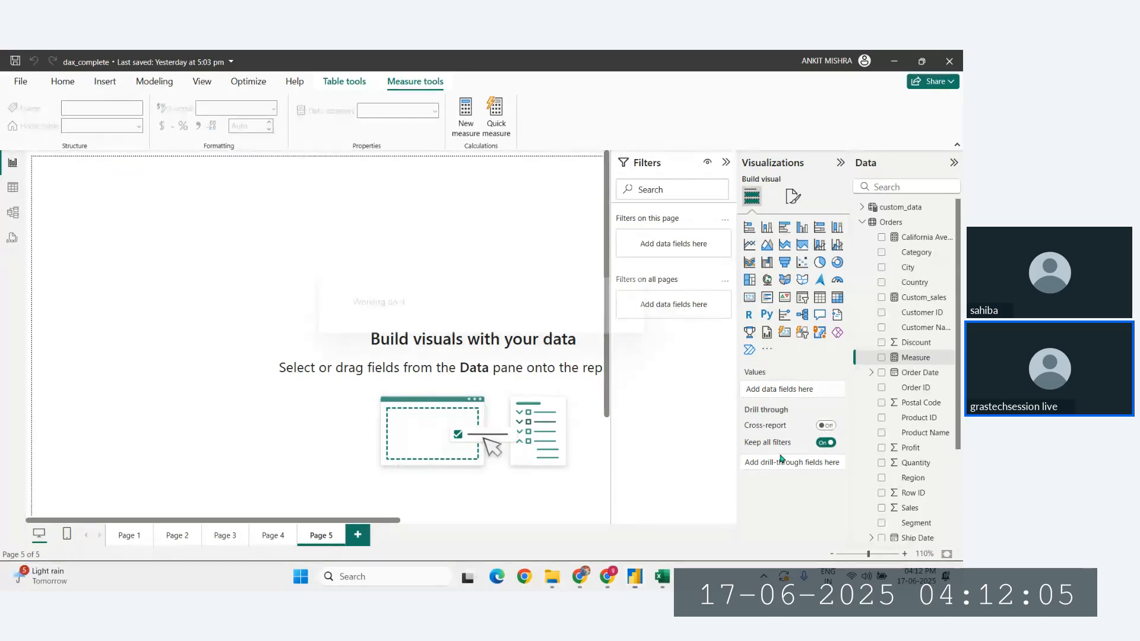
left_click(13, 188)
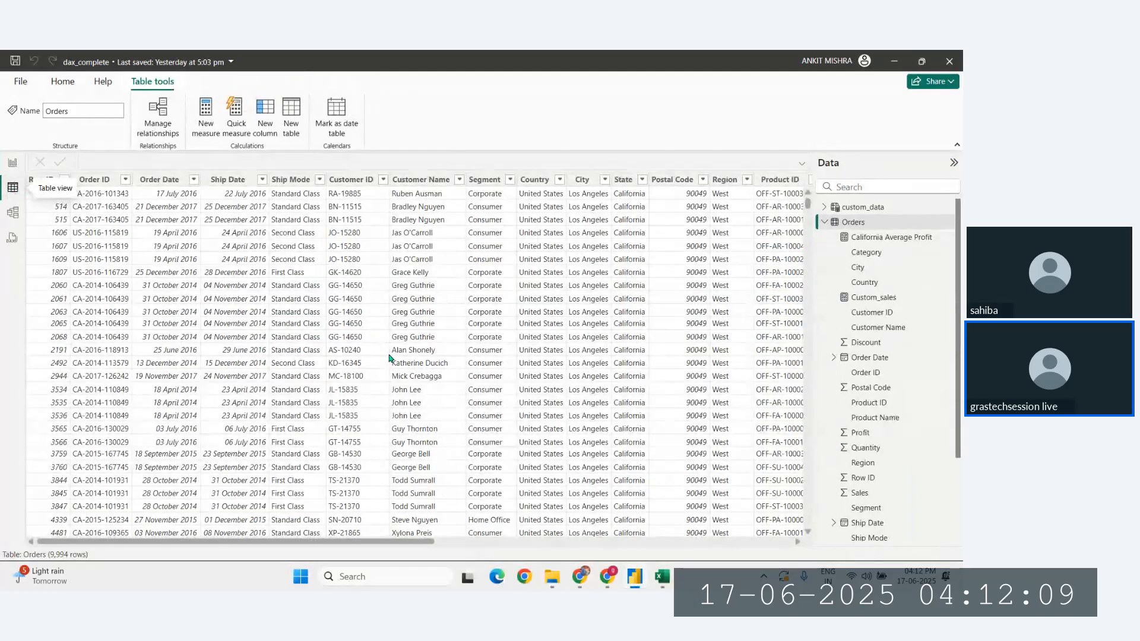
scroll(390, 359, "right", 10)
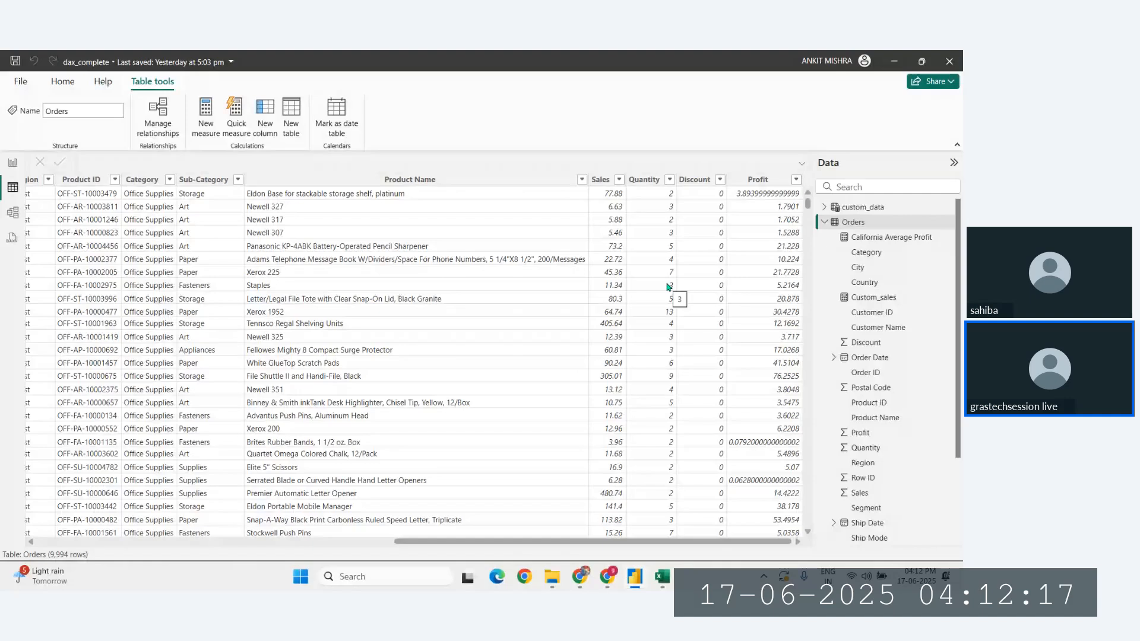
left_click(270, 117)
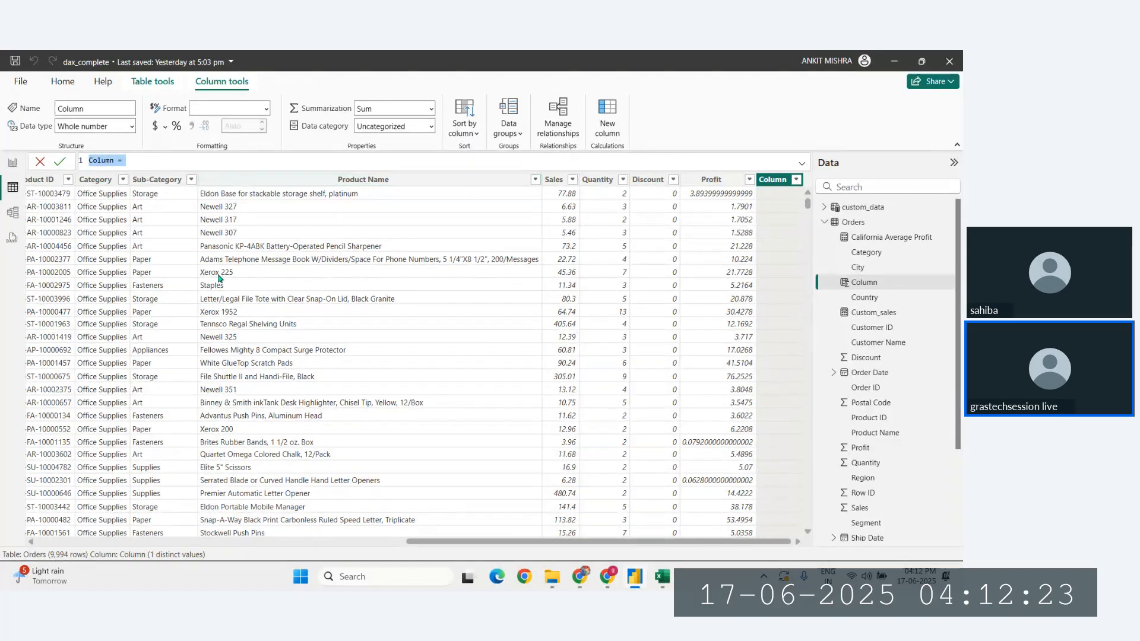
scroll(220, 277, "left", 6)
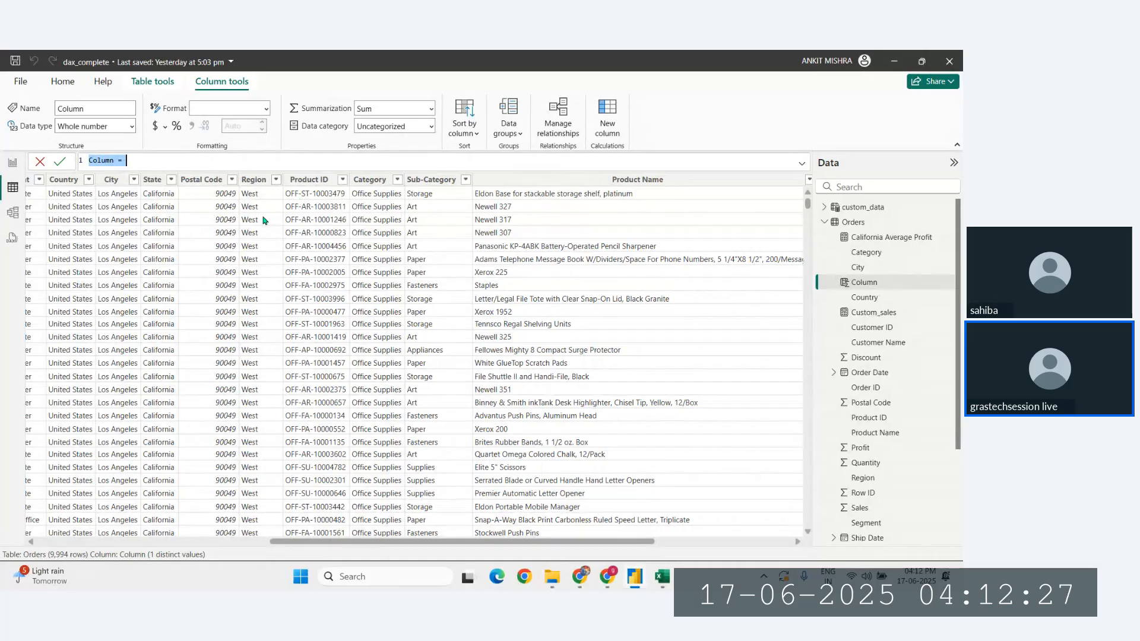
scroll(265, 220, "left", 5)
scroll(265, 221, "left", 5)
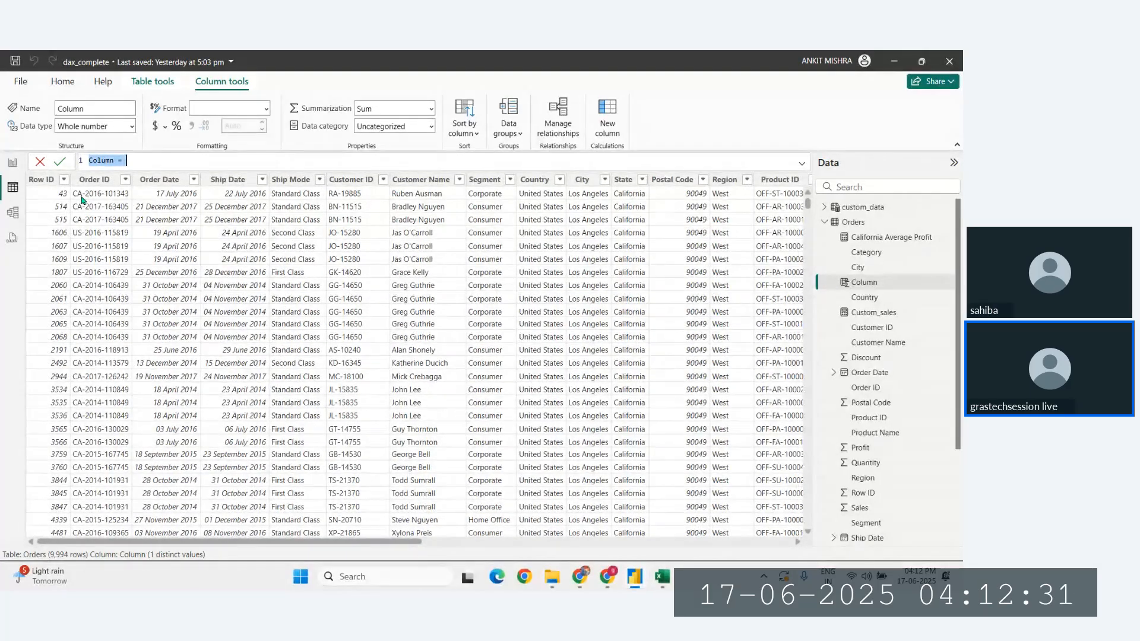
key("super+plus")
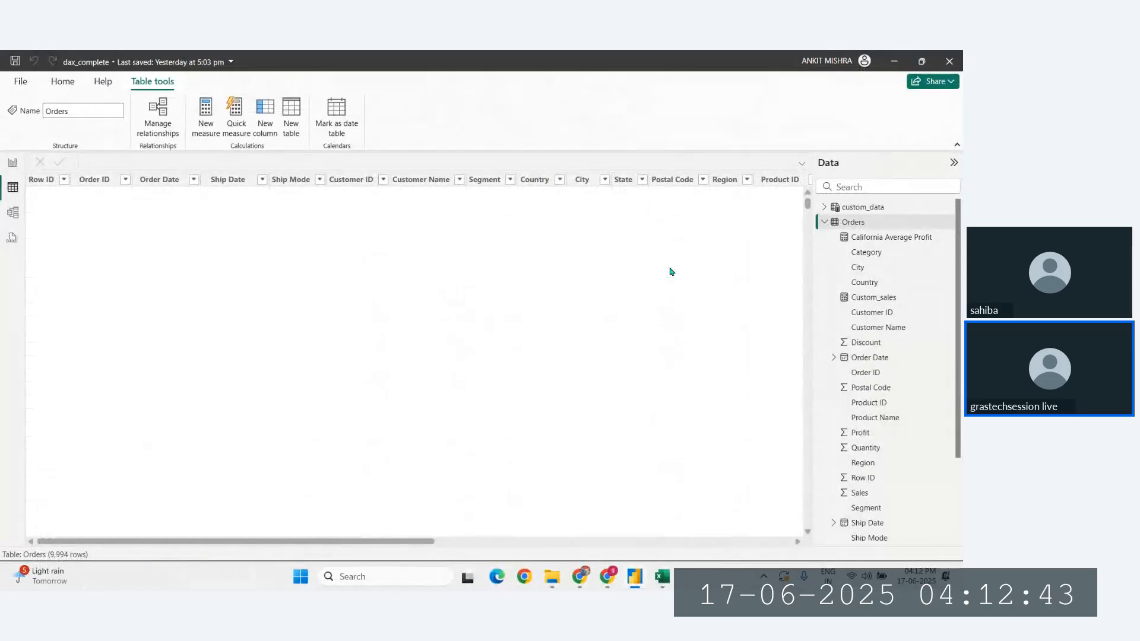
Add a new calculated column to the Orders table and enlarge its formula text, keeping the default Column = start.
scroll(715, 249, "right", 5)
scroll(518, 222, "right", 6)
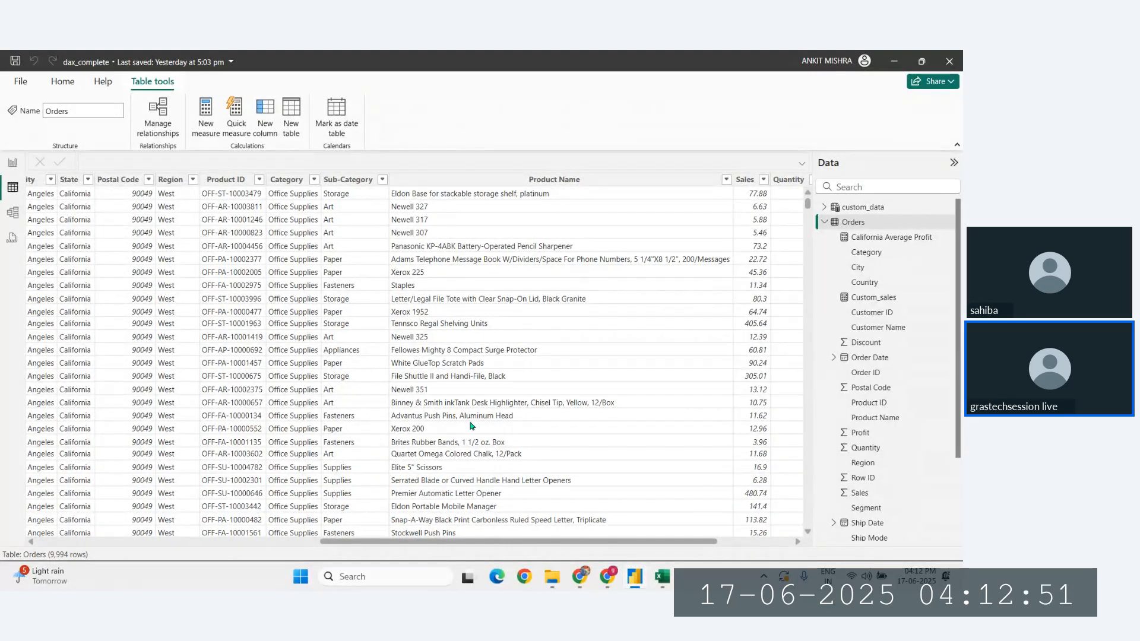
scroll(378, 388, "left", 6)
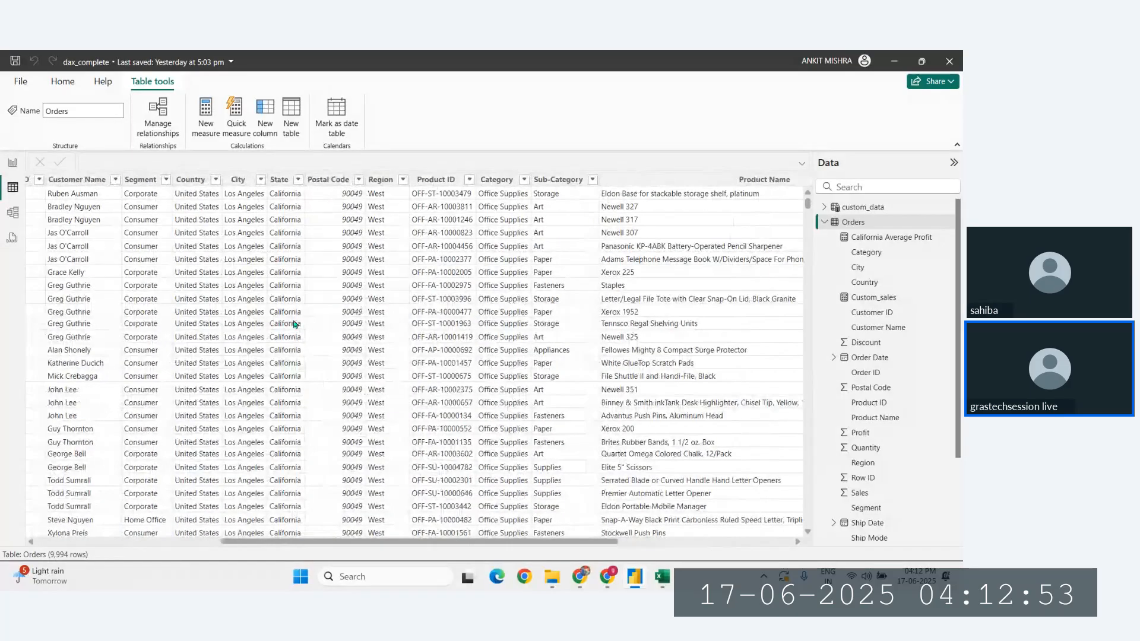
scroll(378, 388, "right", 3)
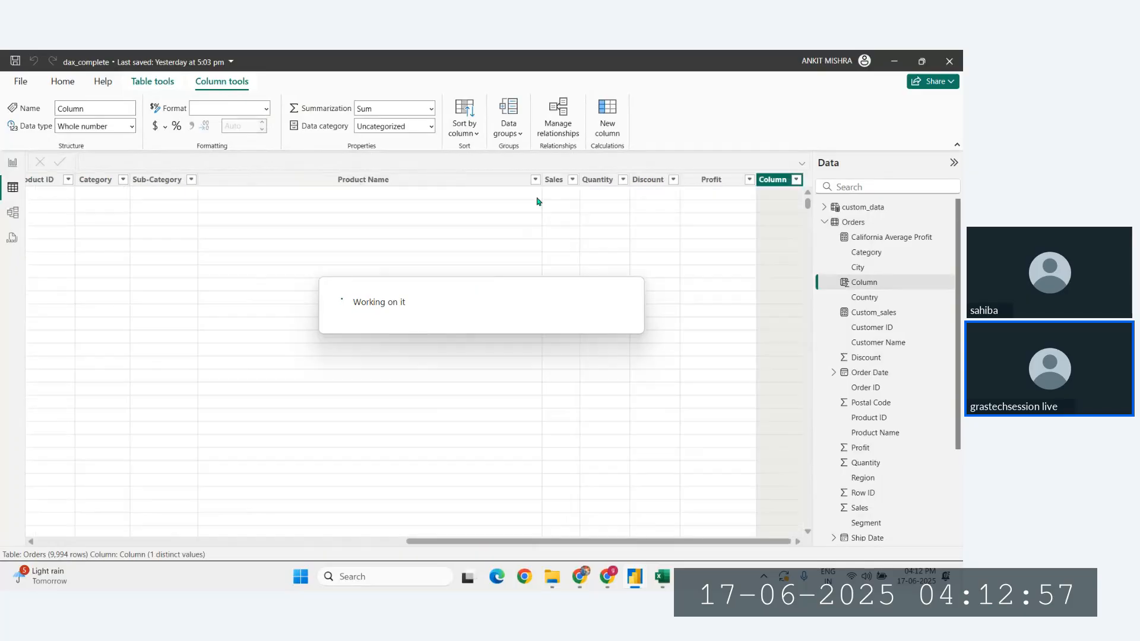
scroll(157, 156, "up", 8)
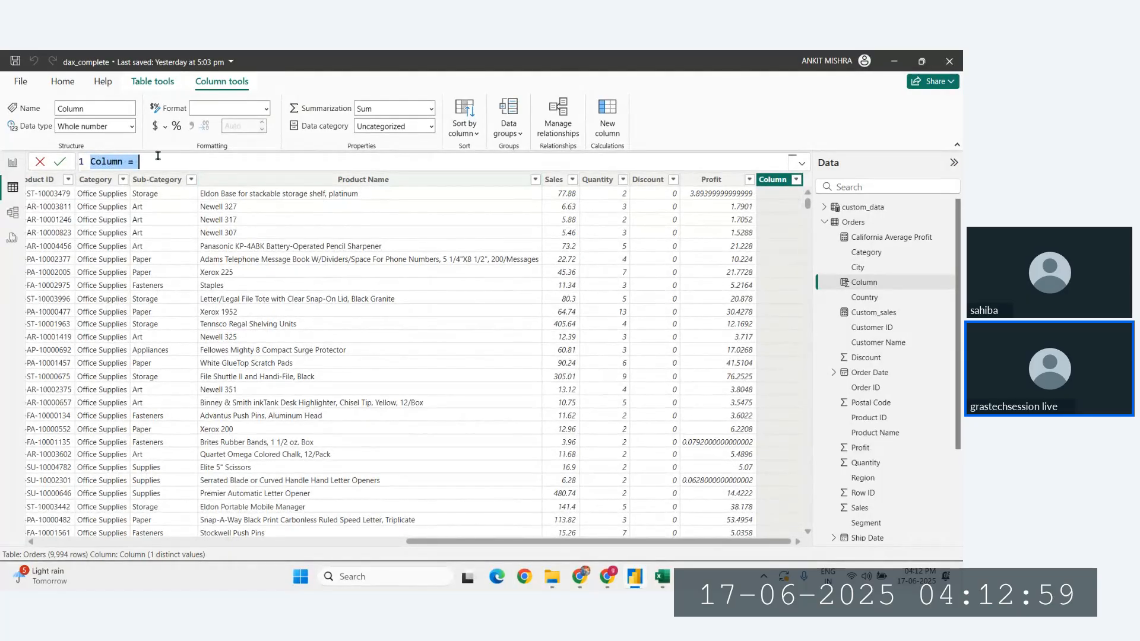
scroll(157, 156, "up", 3)
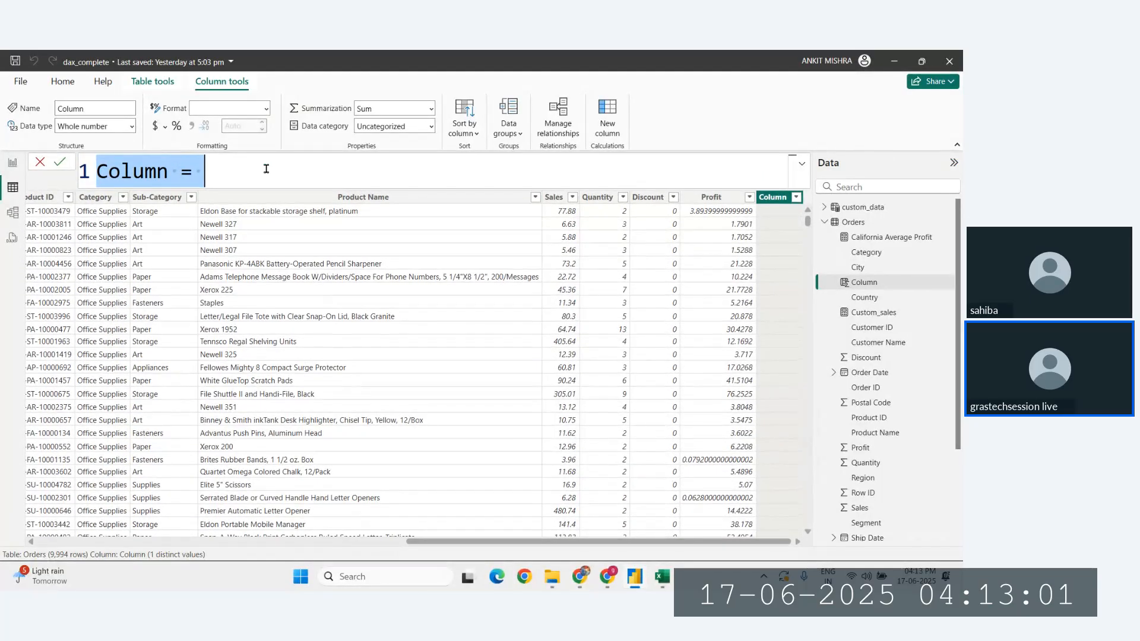
key("BackSpace")
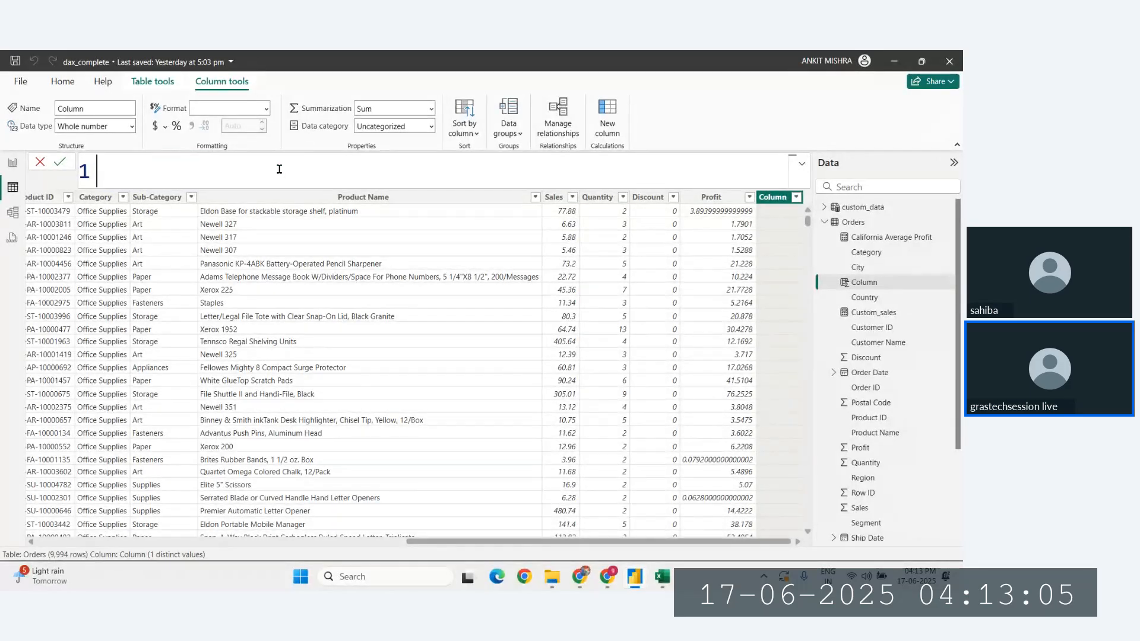
key("ctrl+z")
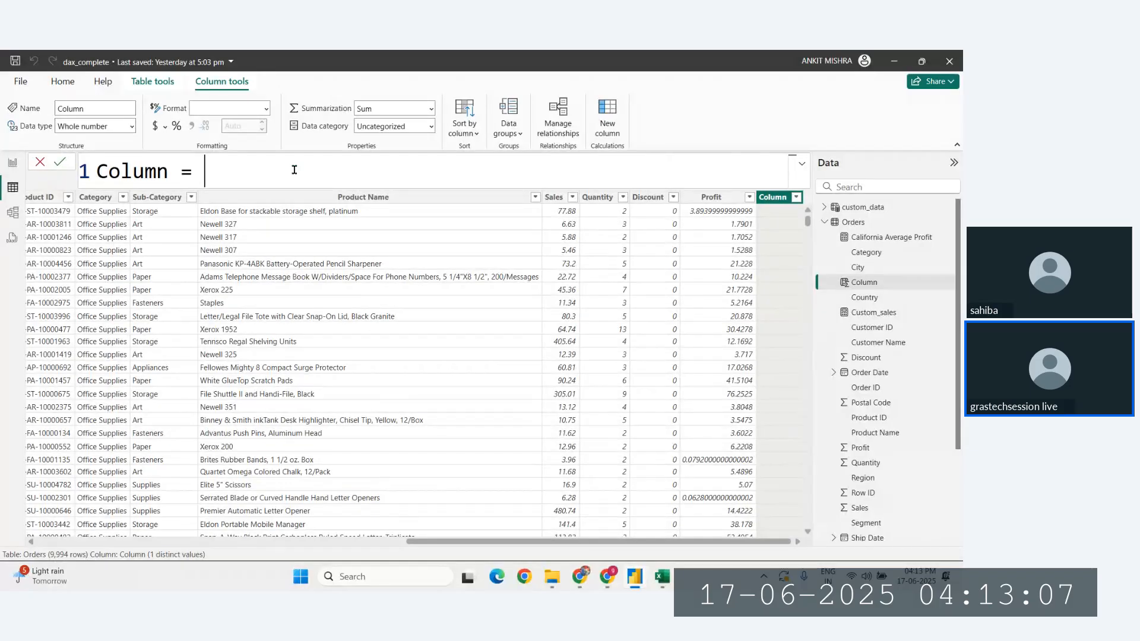
Define the new column as FIND(" ",Orders[Product Name]) and commit the formula.
type("fin")
key("Tab")
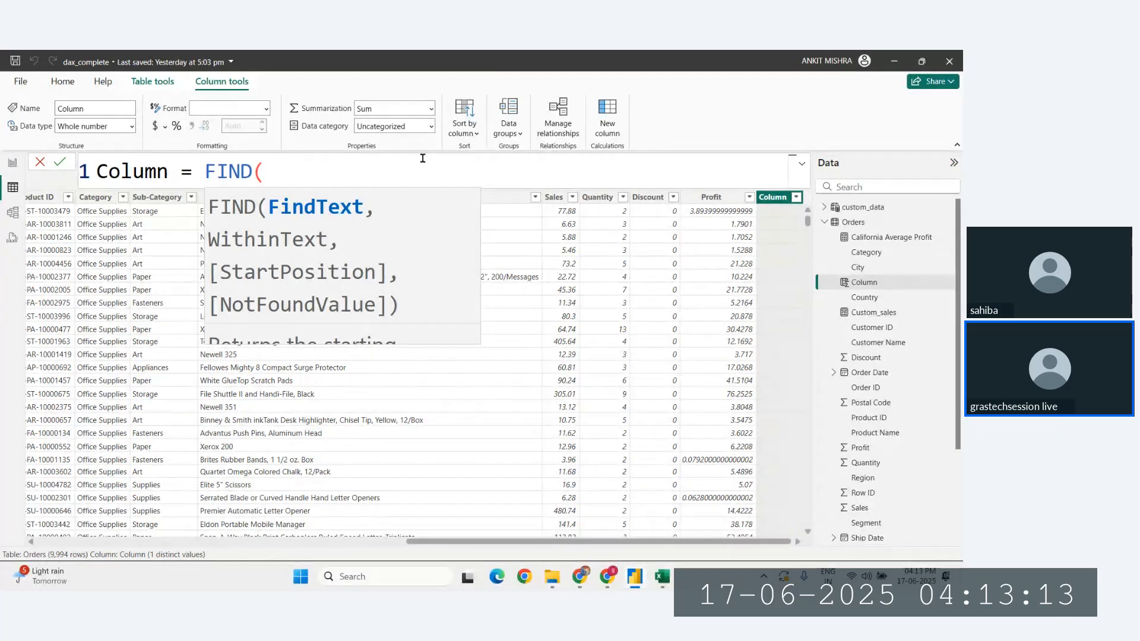
type("\" \"")
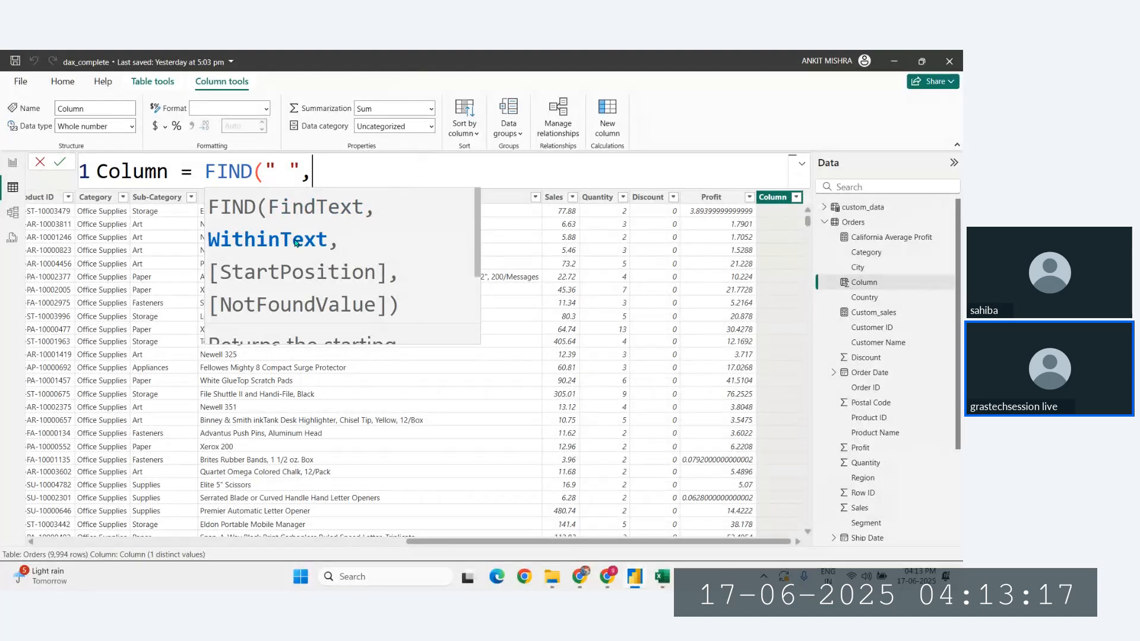
type(",")
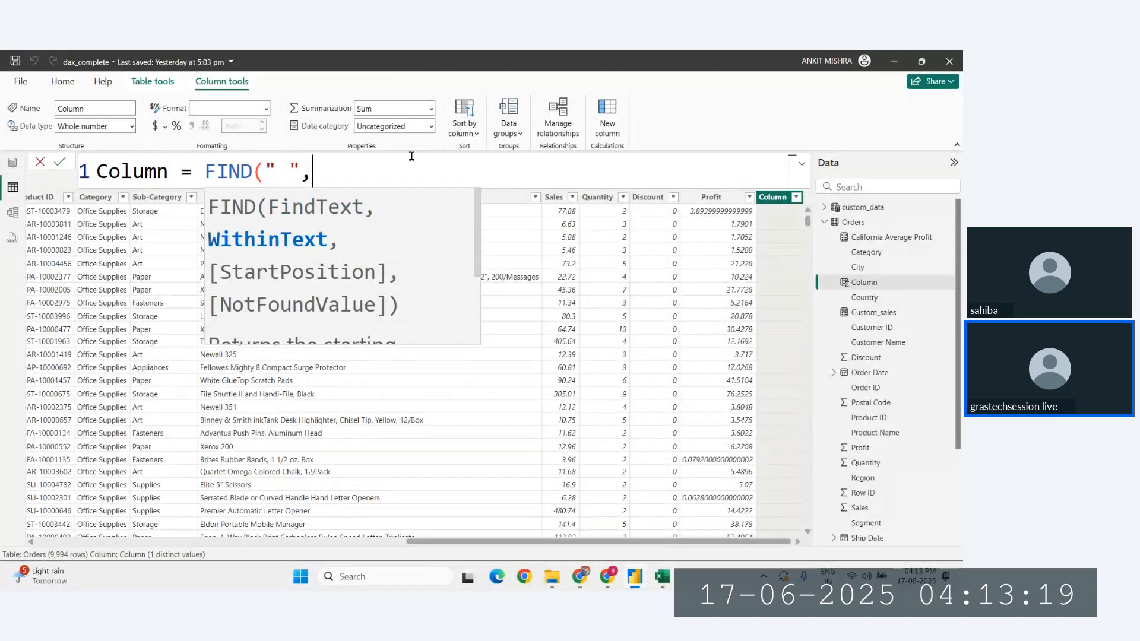
type("pro")
key("Up")
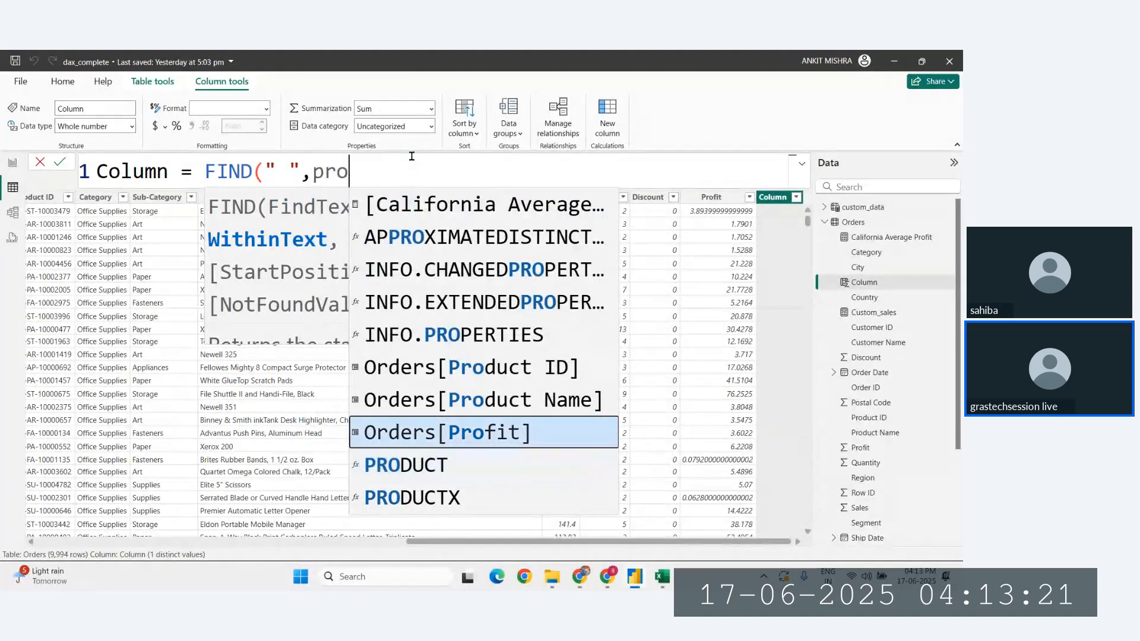
key("Up")
key("Tab")
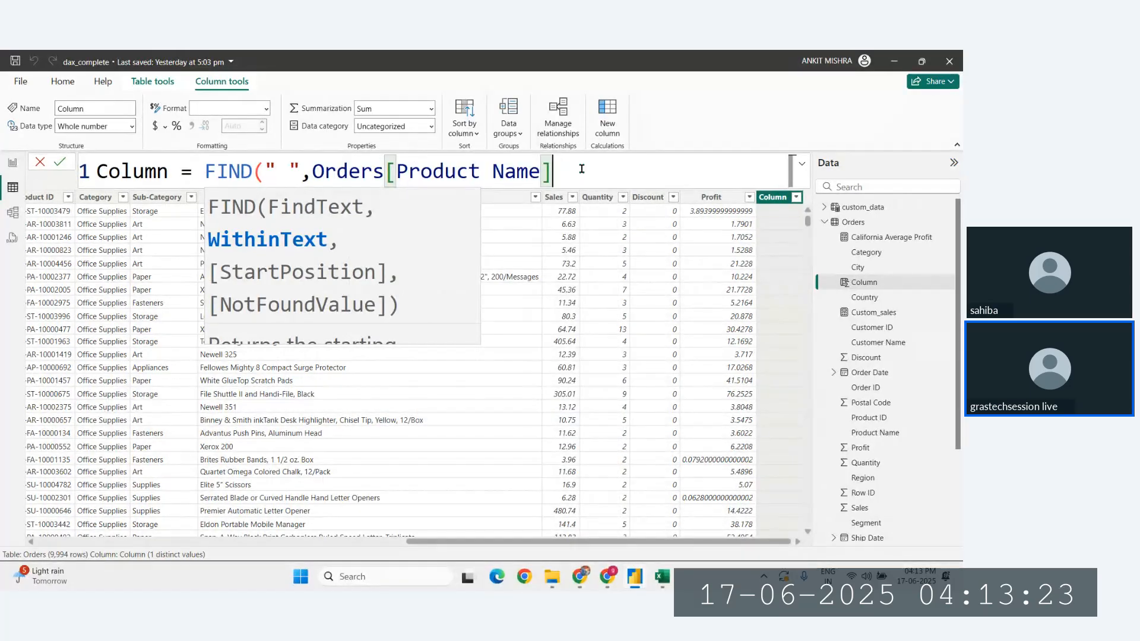
type(",")
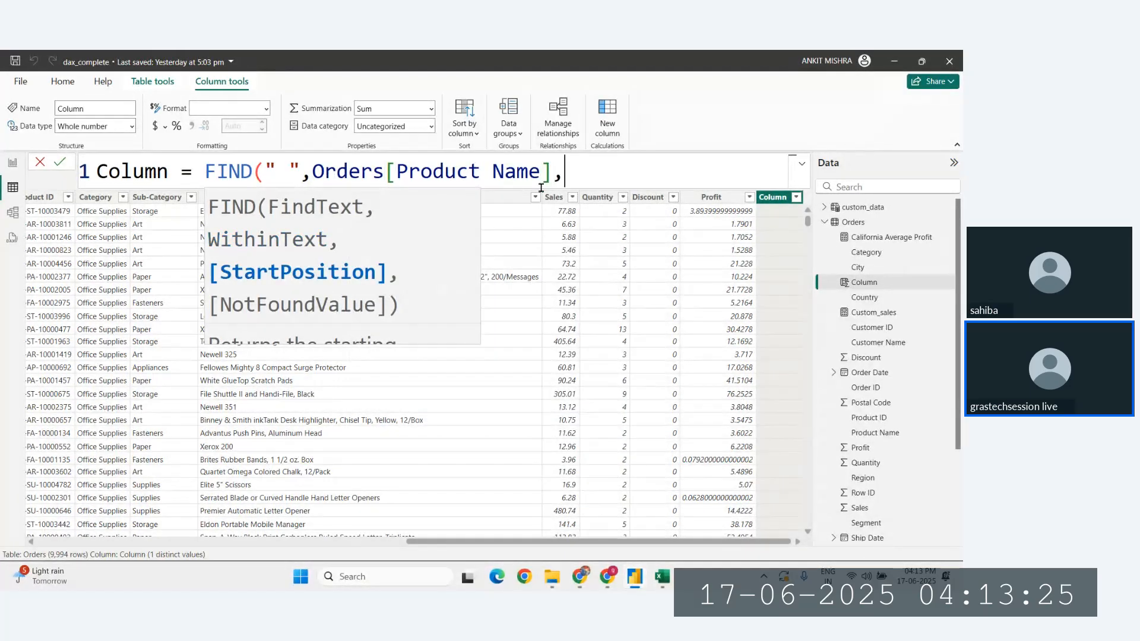
key("BackSpace")
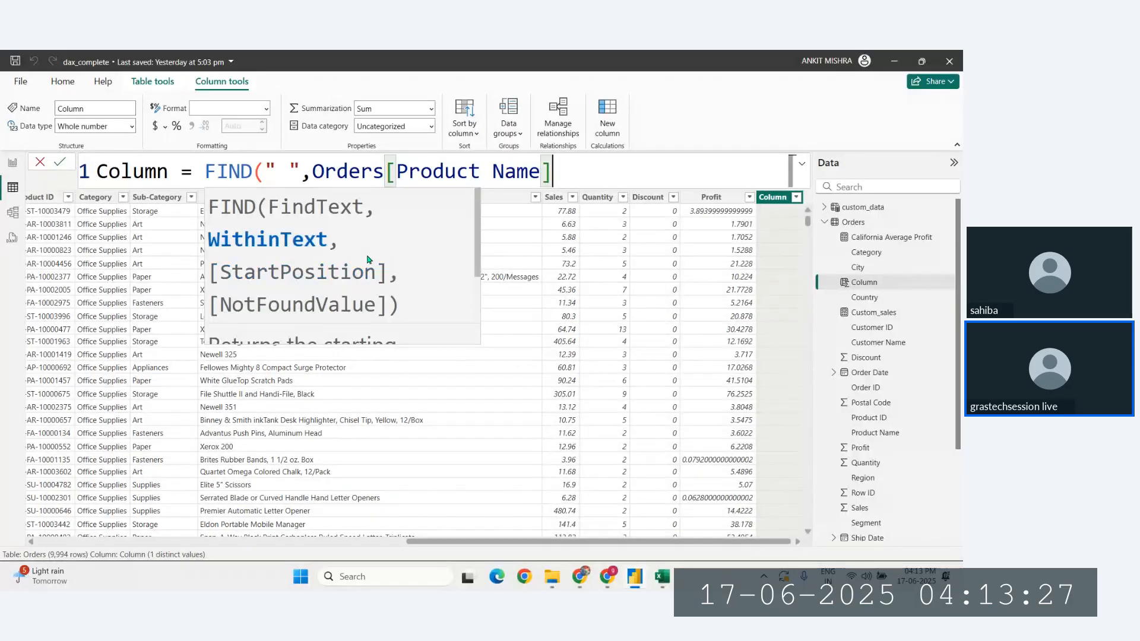
type(")")
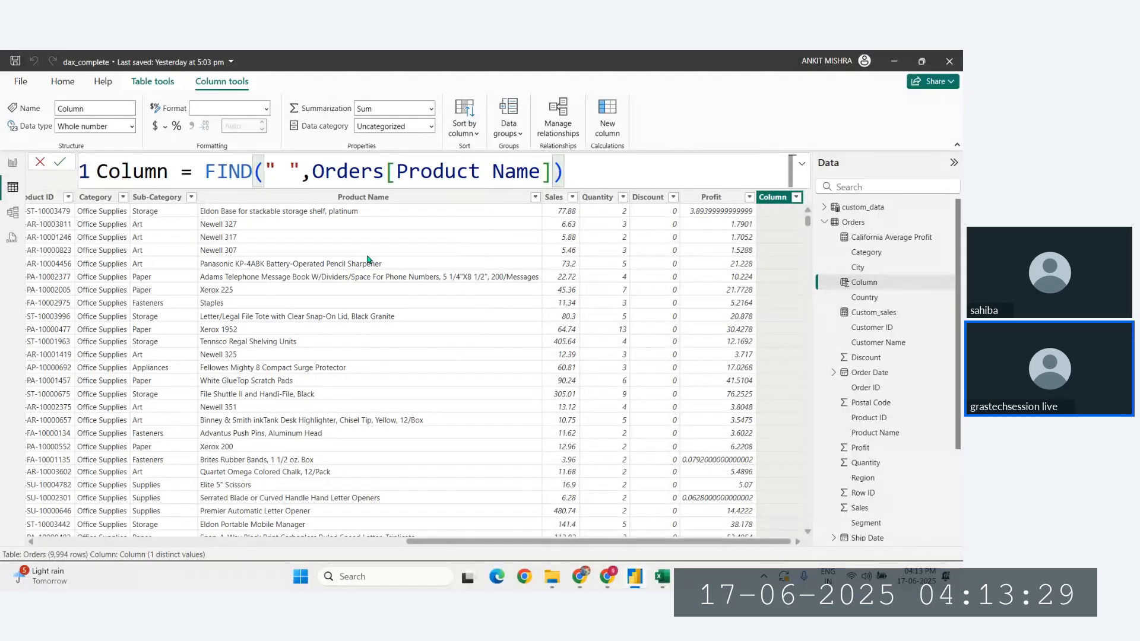
key("Return")
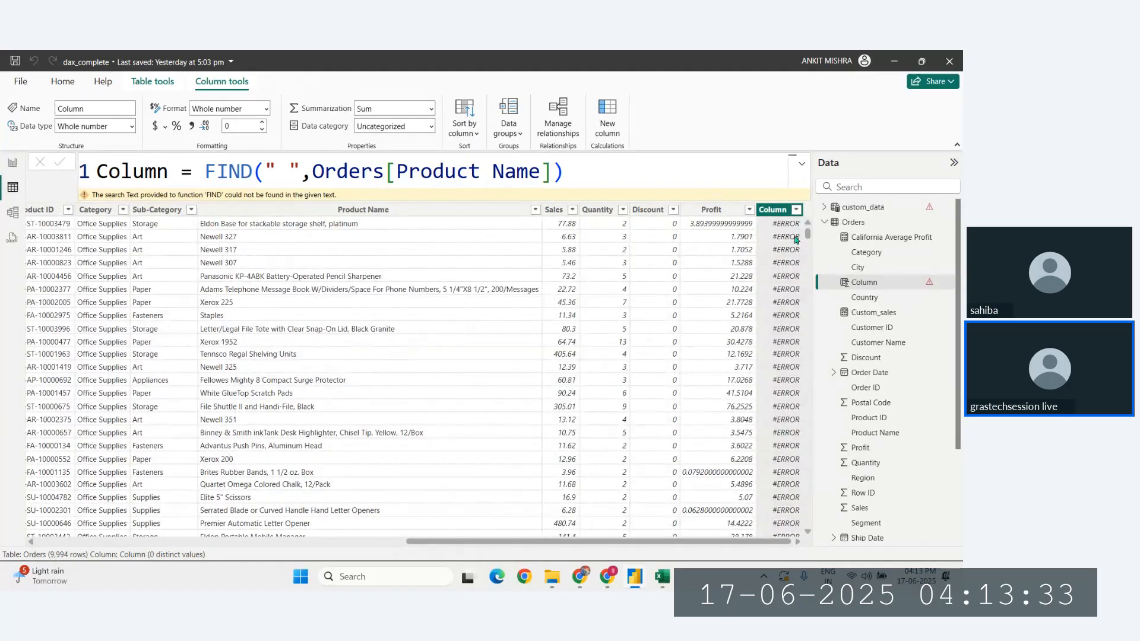
Extend the column's FIND formula with a StartPosition of 0 and a NotFoundValue of 0, and commit it.
left_click(552, 175)
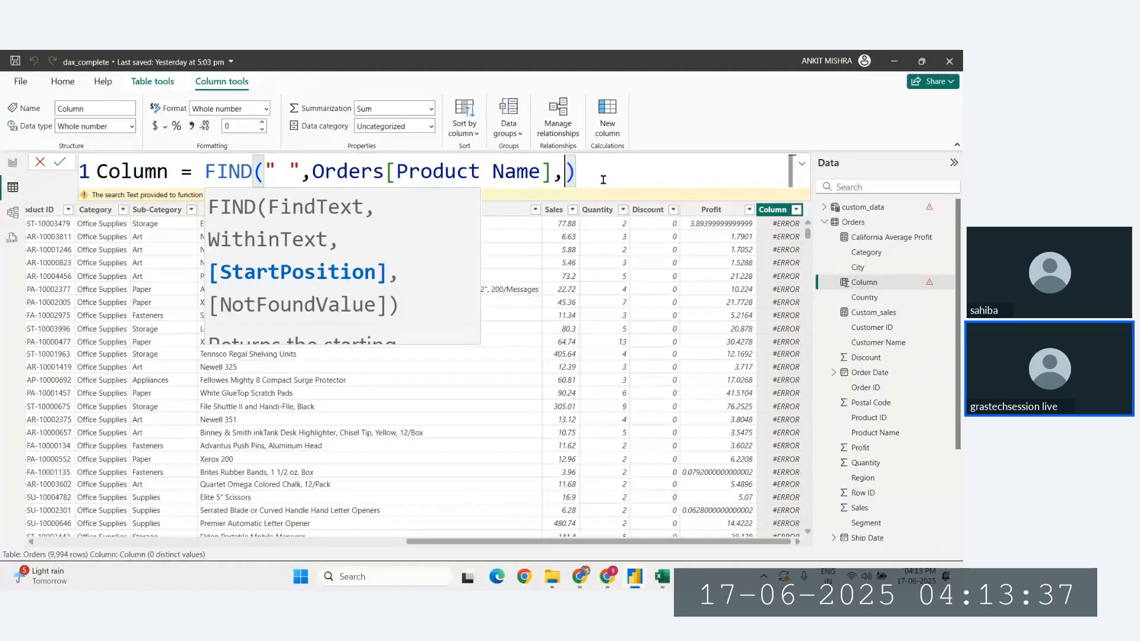
type("0,")
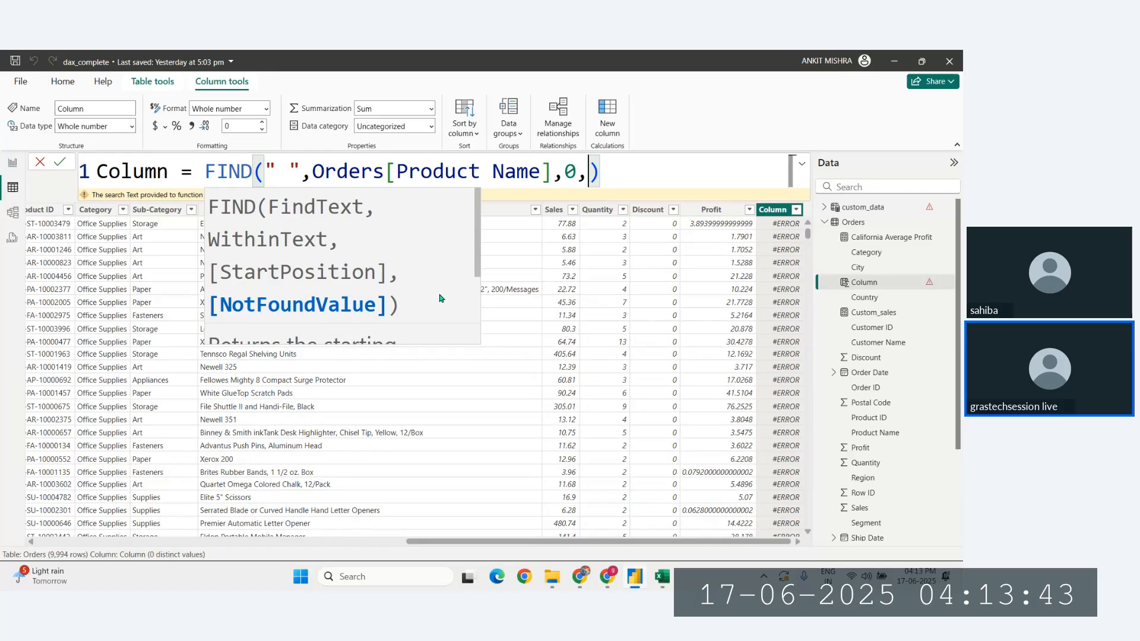
type("0")
key("Return")
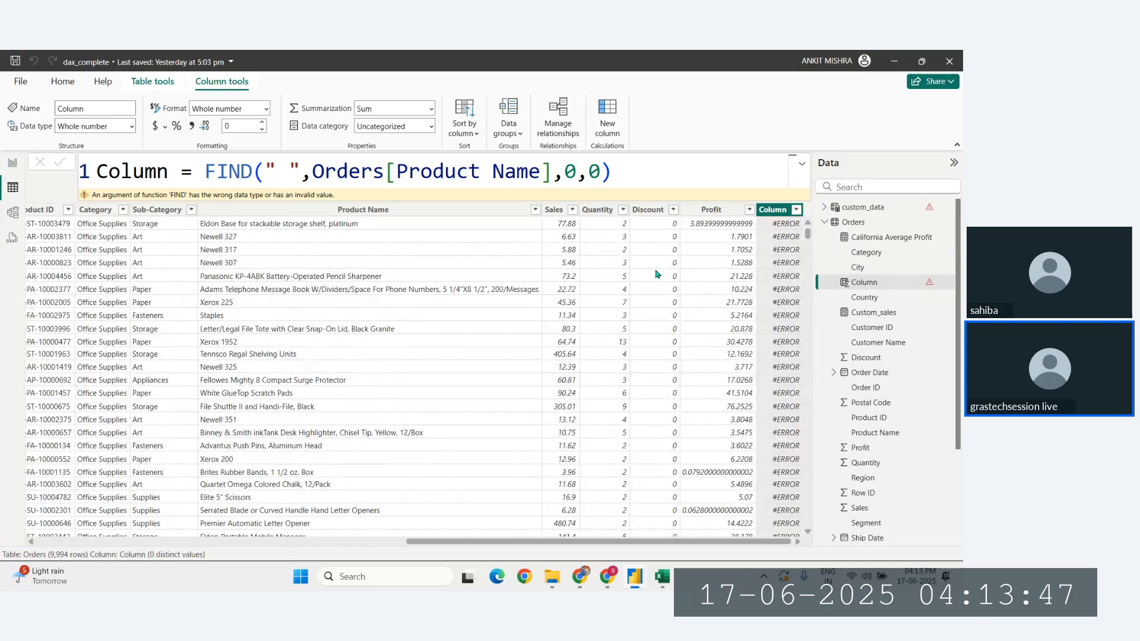
Set the StartPosition argument to 1 in the column's FIND formula, keeping the NotFoundValue of 0, and commit it.
left_click(274, 178)
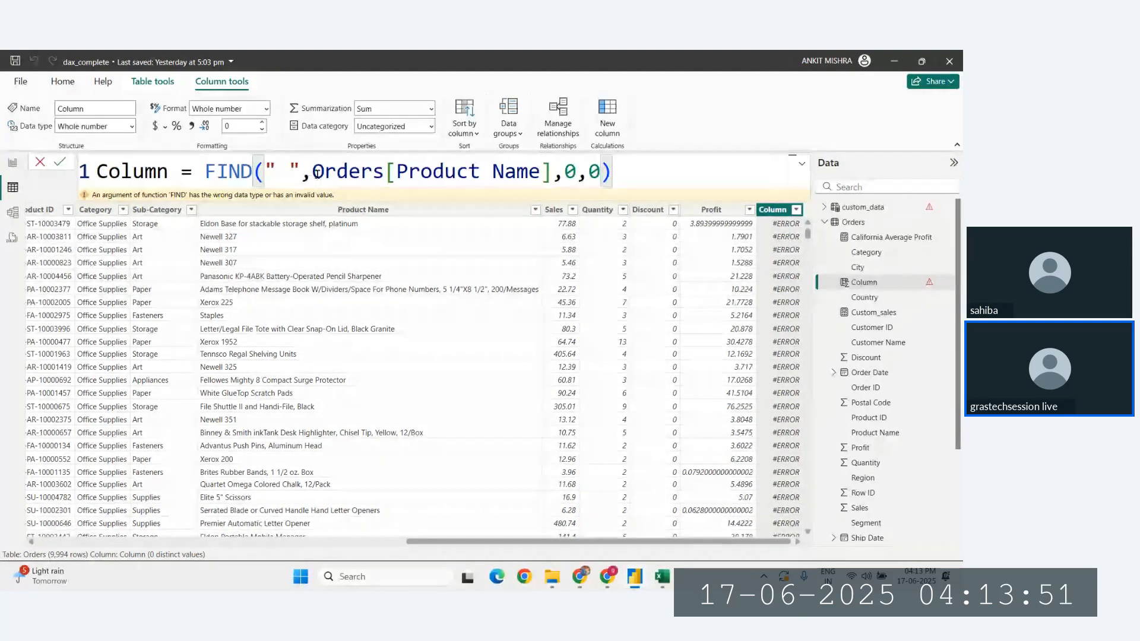
double_click(438, 172)
left_click(290, 168)
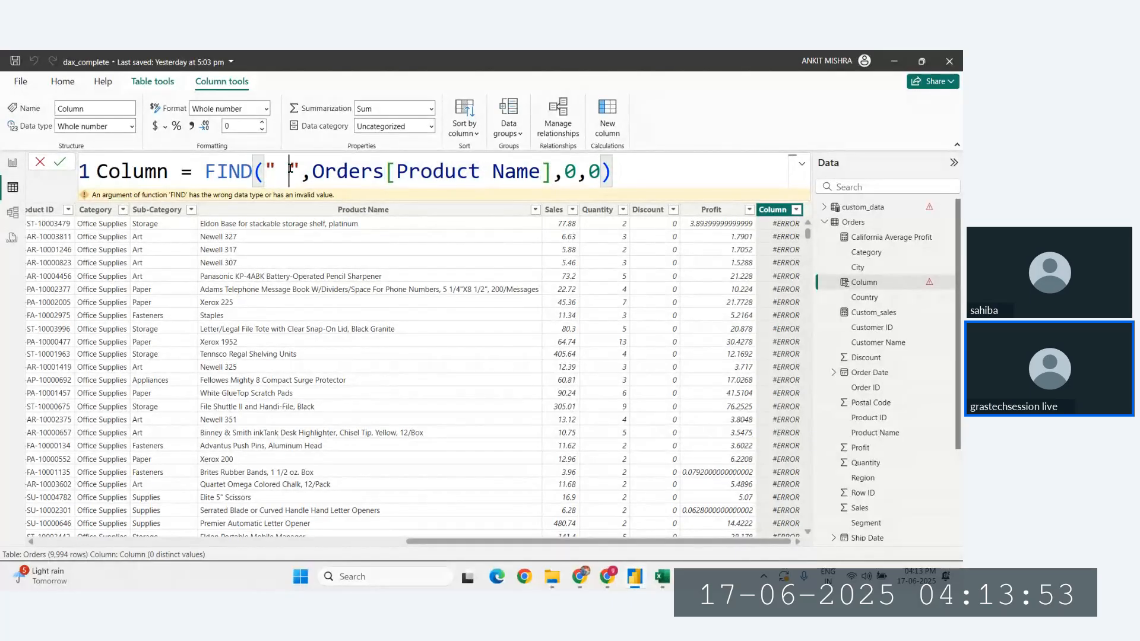
left_click_drag(290, 169, 541, 171)
left_click(544, 171)
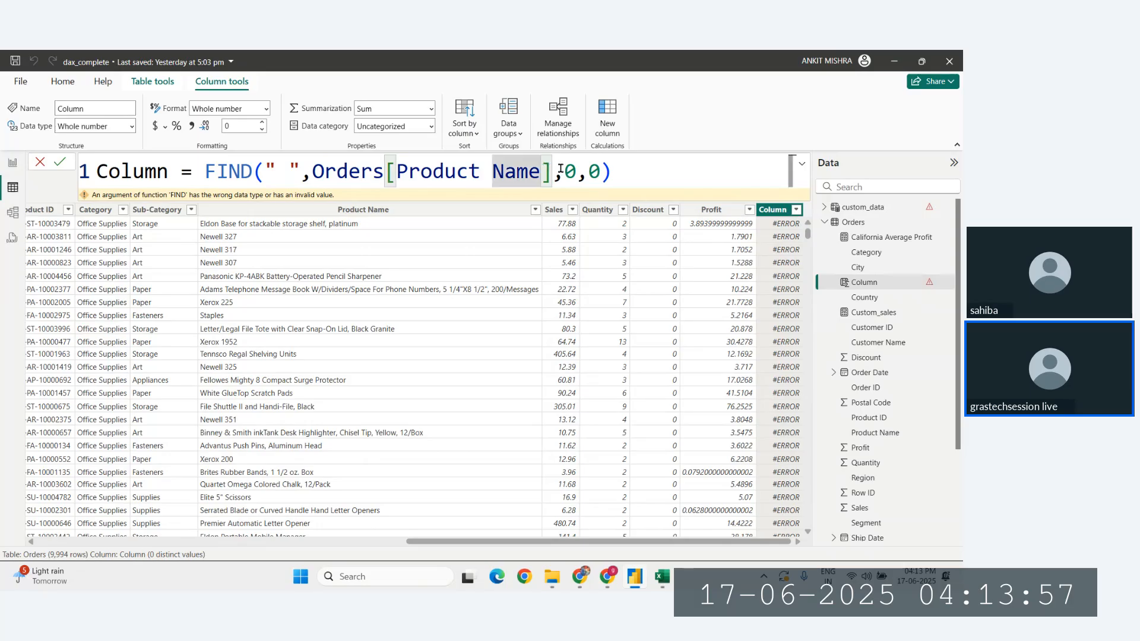
left_click(576, 171)
key("BackSpace")
type("1")
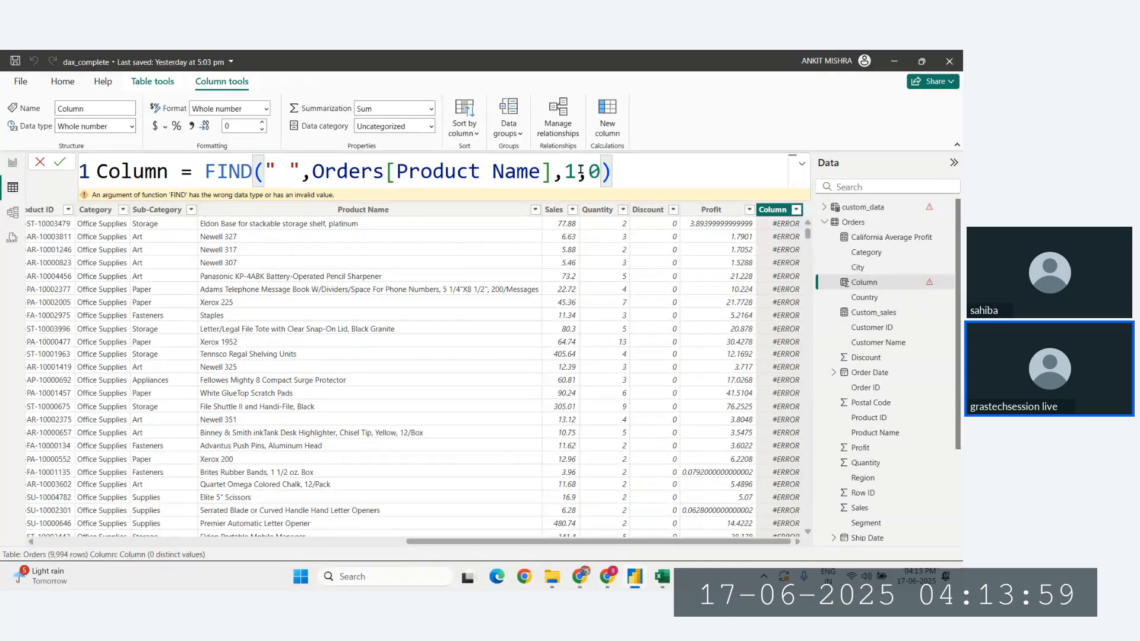
key("Return")
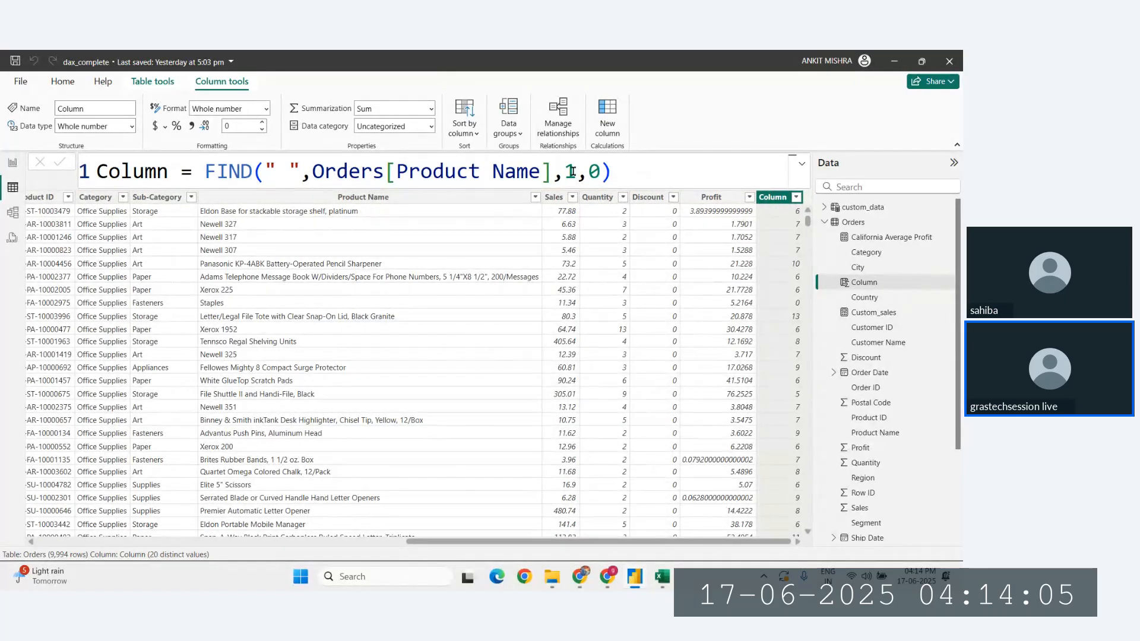
Remove the StartPosition and NotFoundValue arguments from the FIND formula, commit it, and compare with the FIND results in the Excel workbook.
left_click_drag(601, 172, 559, 174)
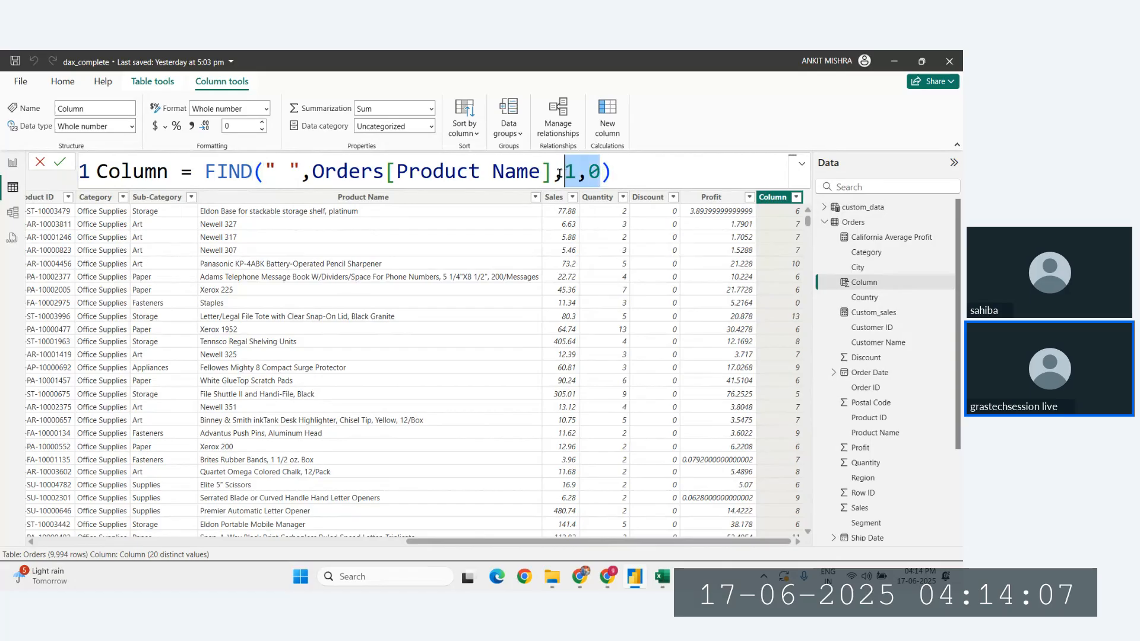
key("BackSpace")
key("BackSpace")
key("Return")
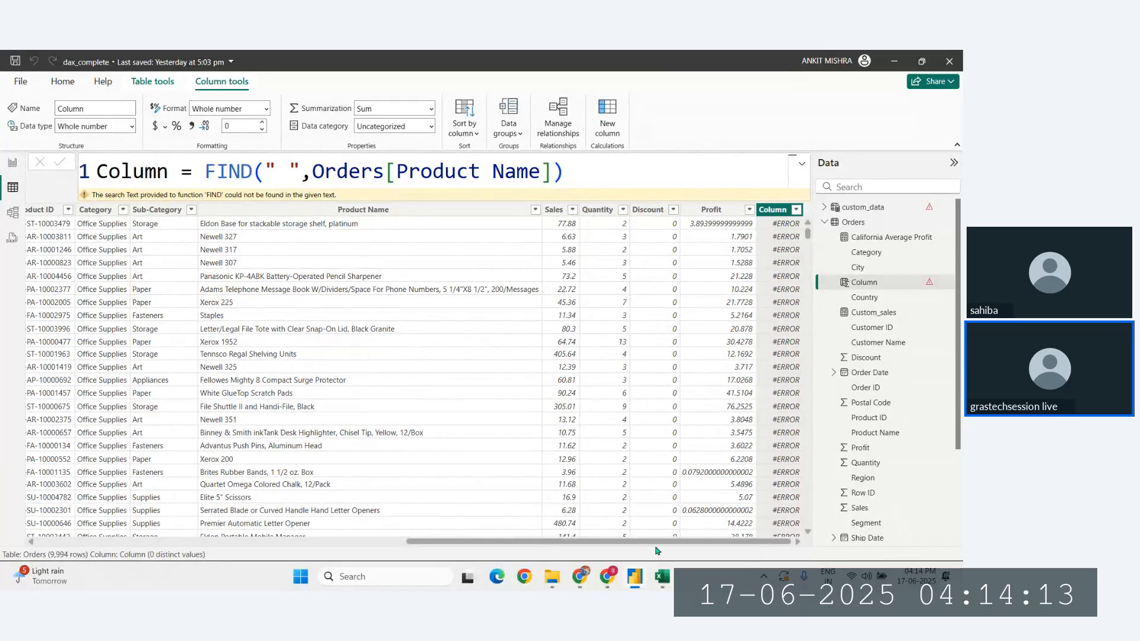
left_click(662, 577)
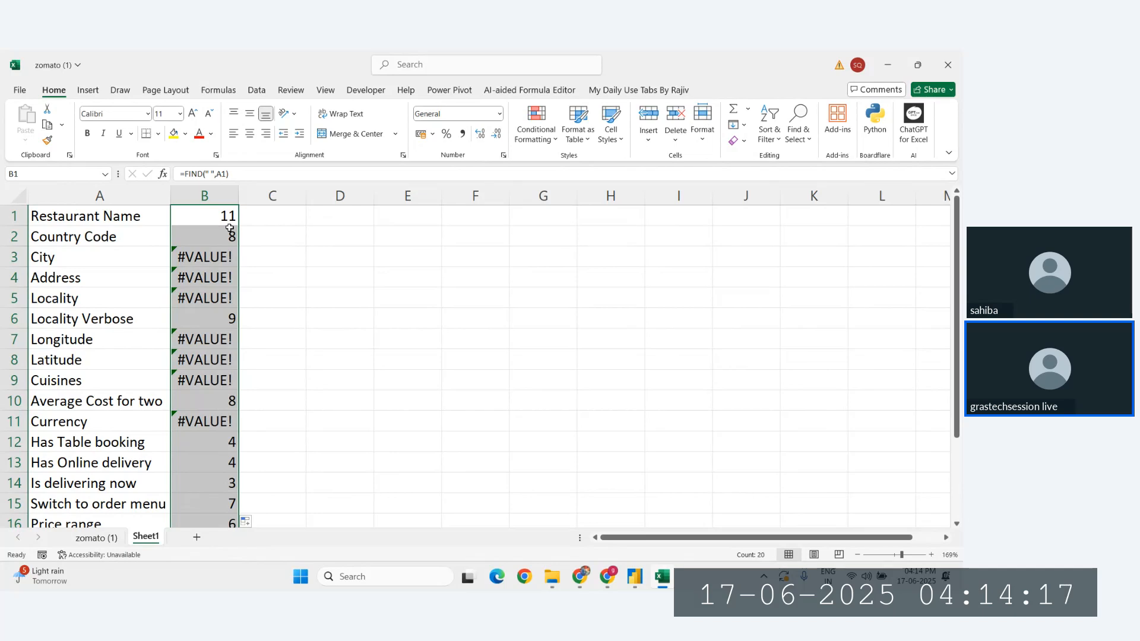
left_click(889, 62)
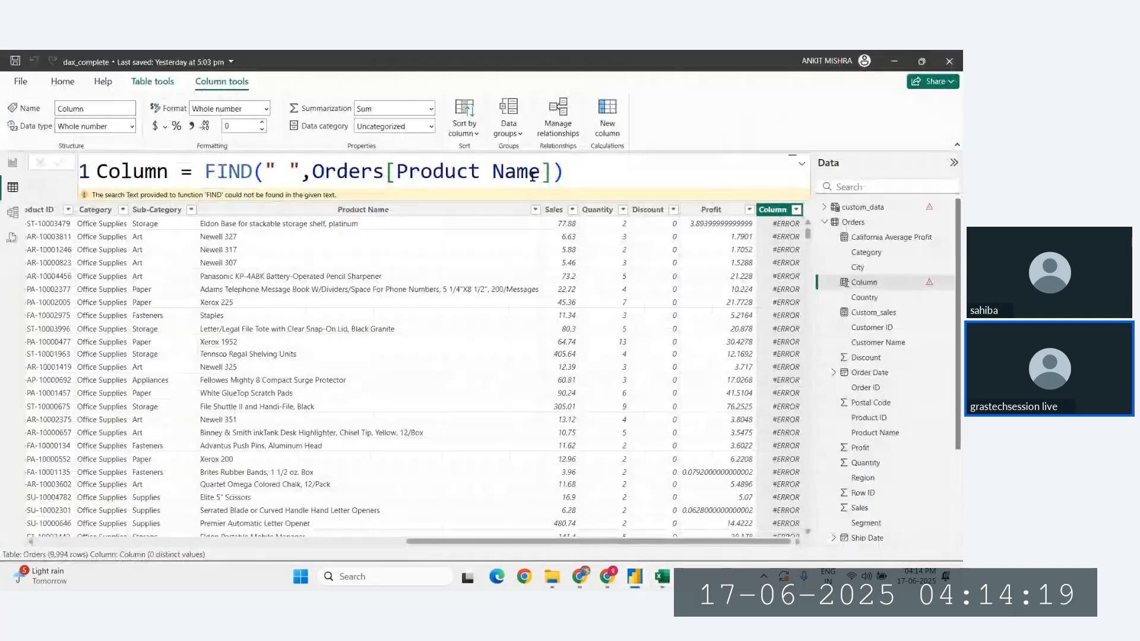
Add a StartPosition of 1 and a NotFoundValue of 0 to the column's FIND formula, committing after each argument.
type(",1")
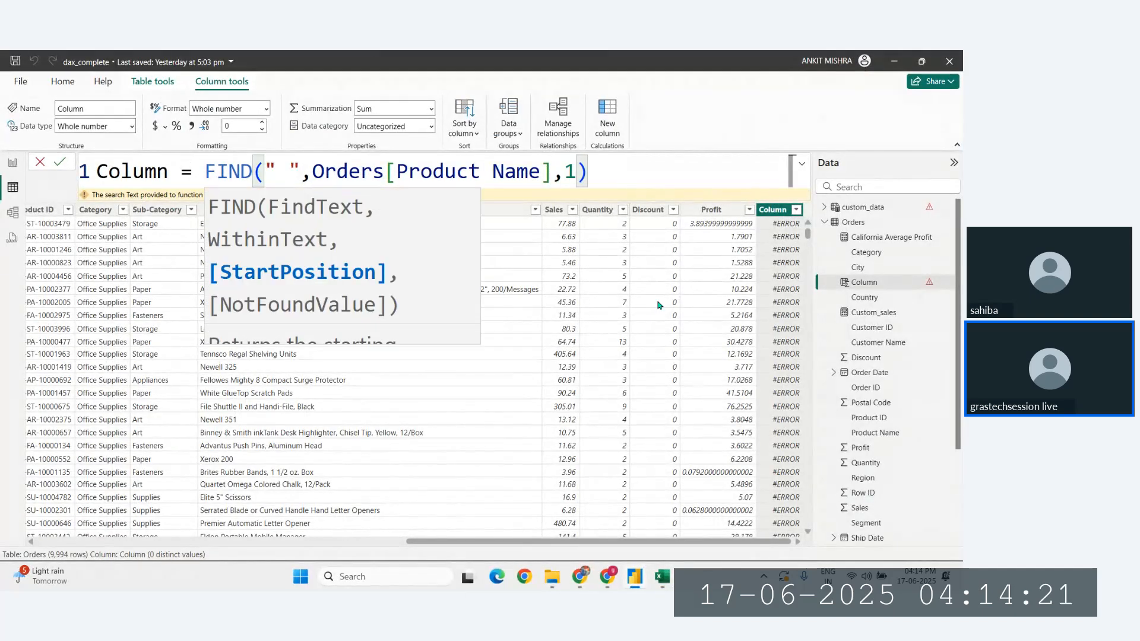
key("Return")
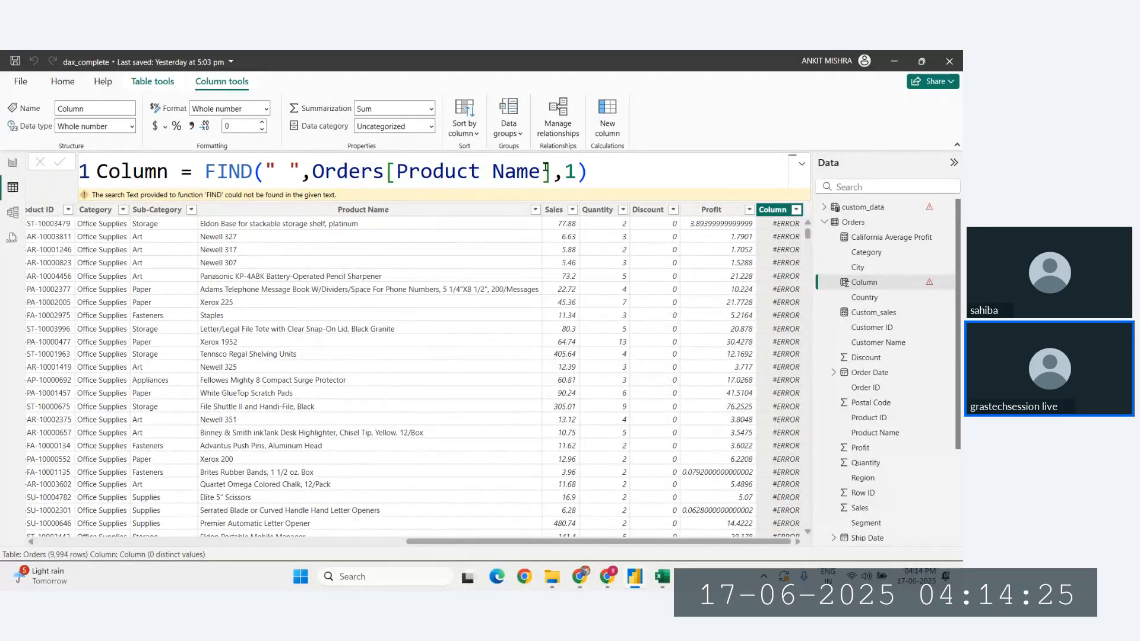
left_click(572, 172)
type(",")
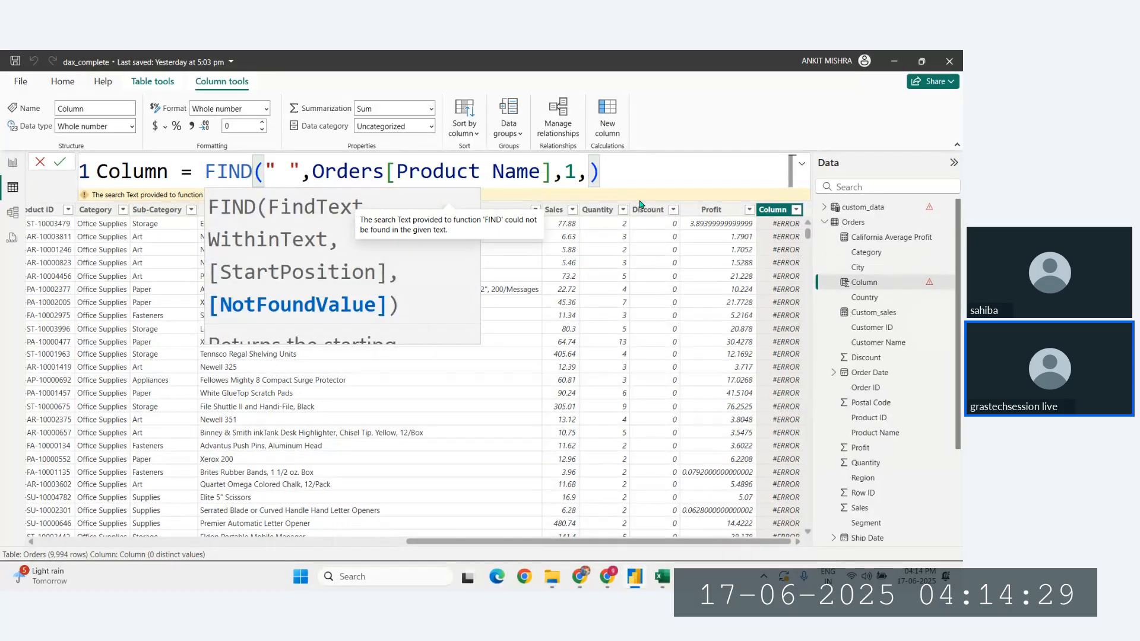
type("0")
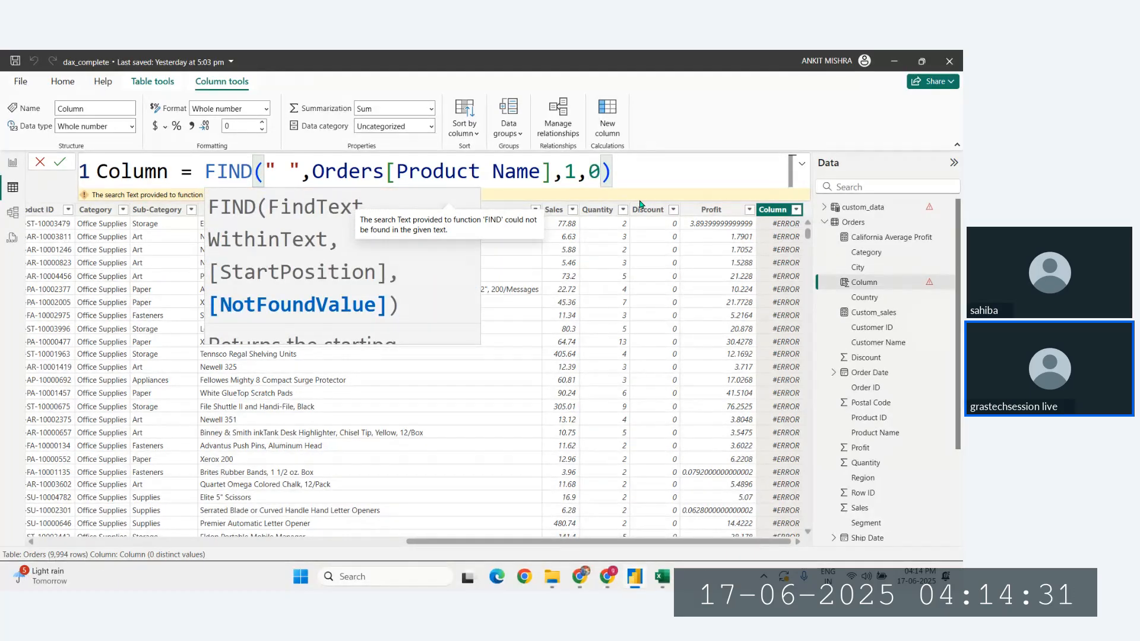
key("Return")
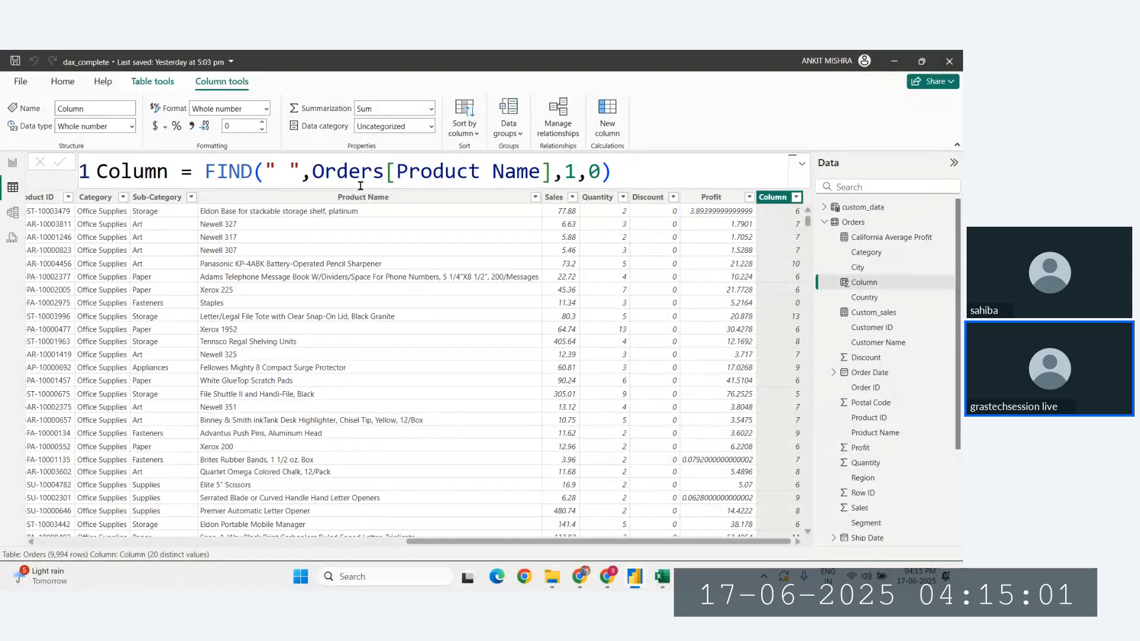
Examine the search text, Product Name reference, StartPosition and NotFoundValue in the FIND formula against the product names.
left_click_drag(212, 171, 517, 171)
left_click(417, 186)
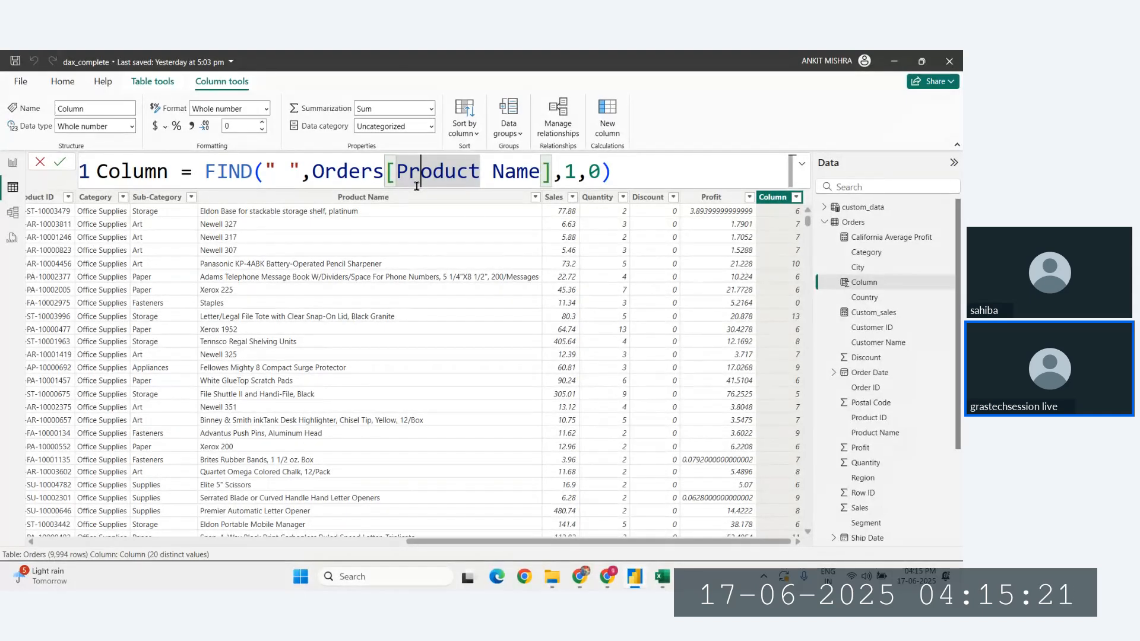
left_click(647, 173)
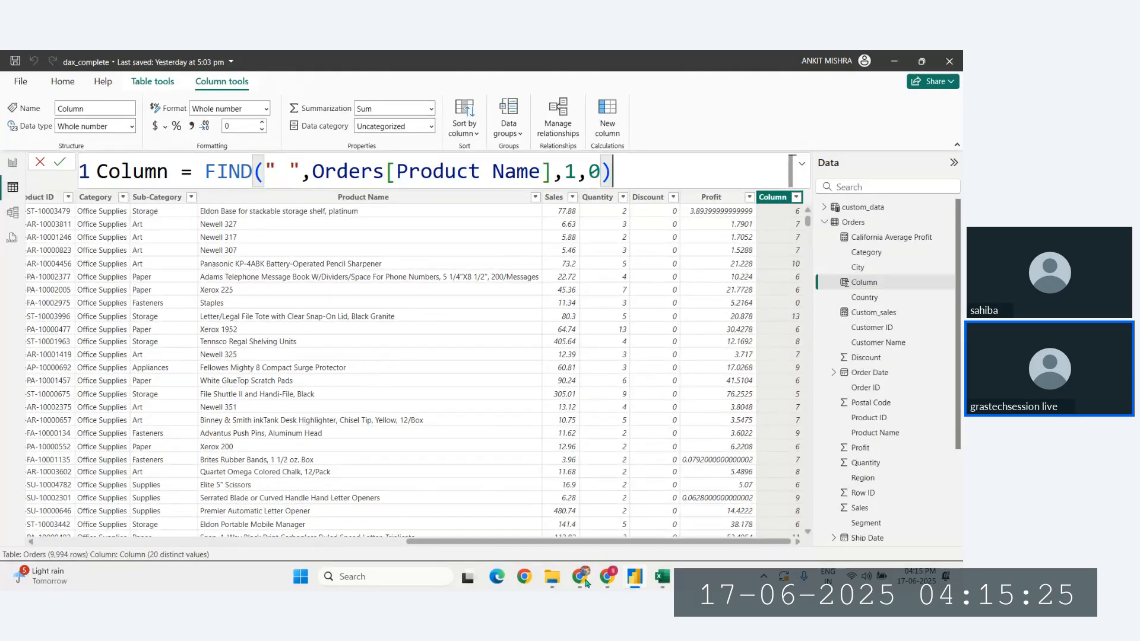
mouse_move(585, 582)
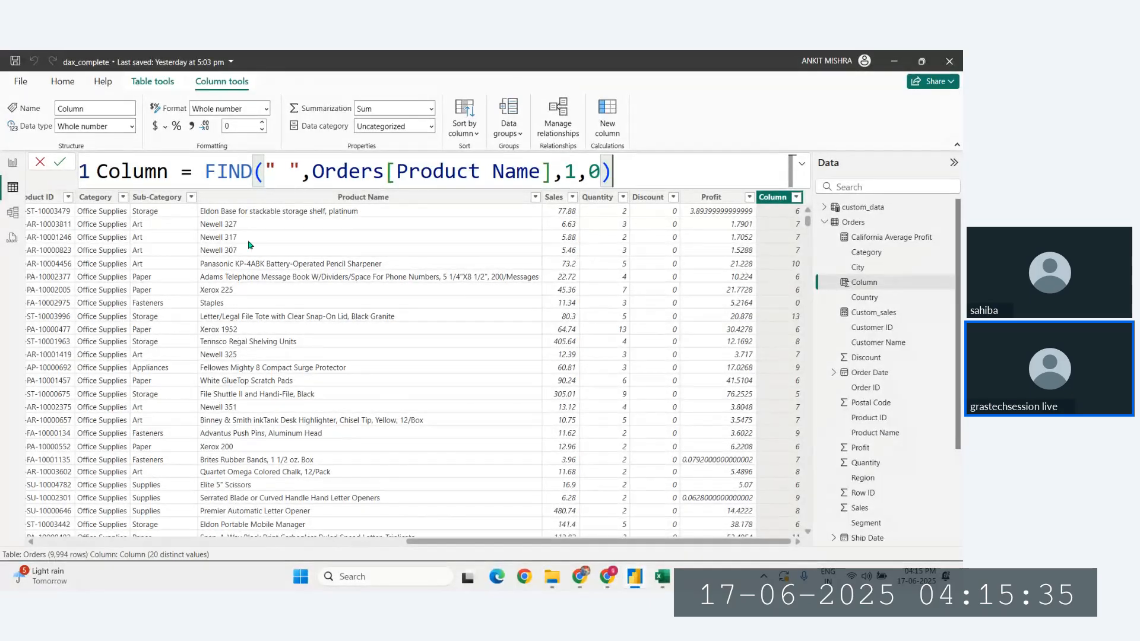
left_click(283, 168)
left_click_drag(283, 167, 279, 167)
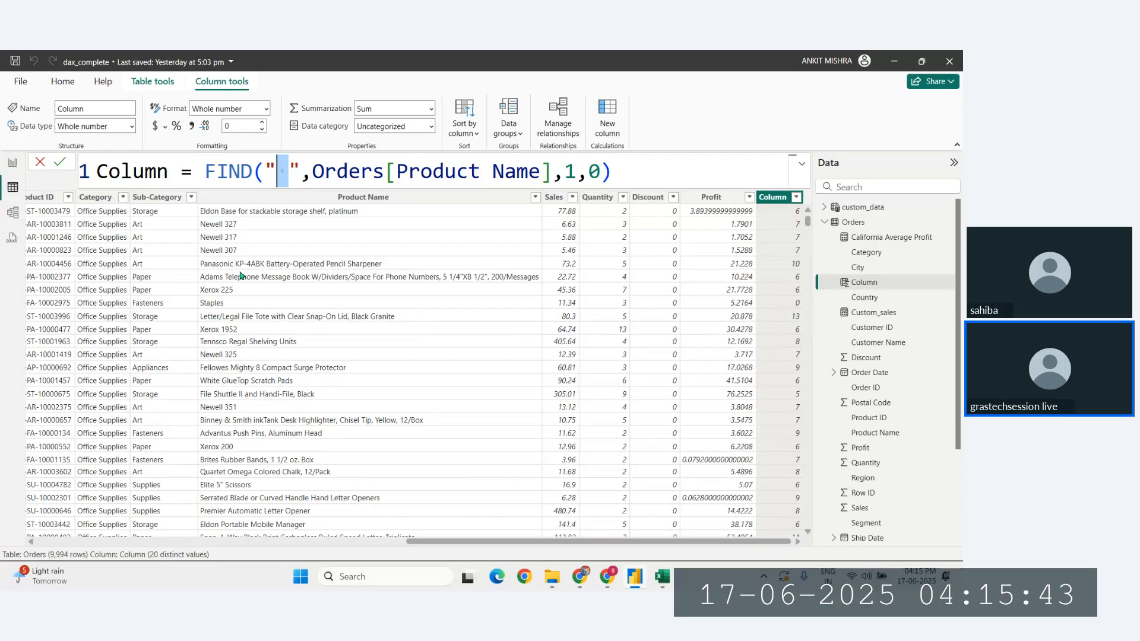
left_click(594, 172)
left_click(573, 172)
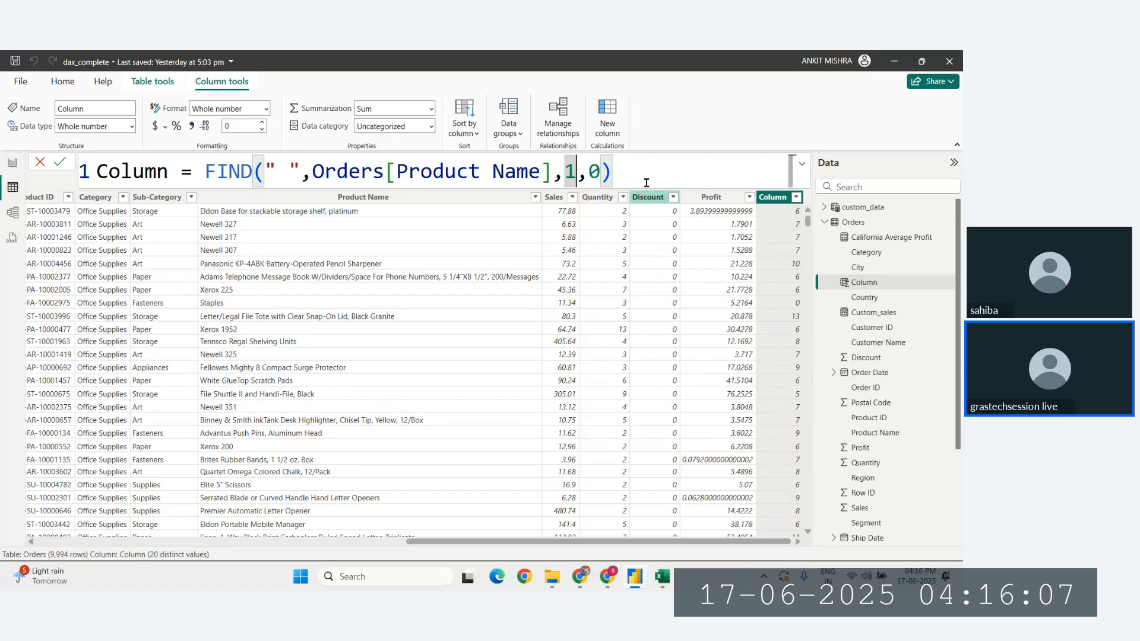
Change the FIND formula's StartPosition to 7 and commit it.
left_click(576, 171)
key("BackSpace")
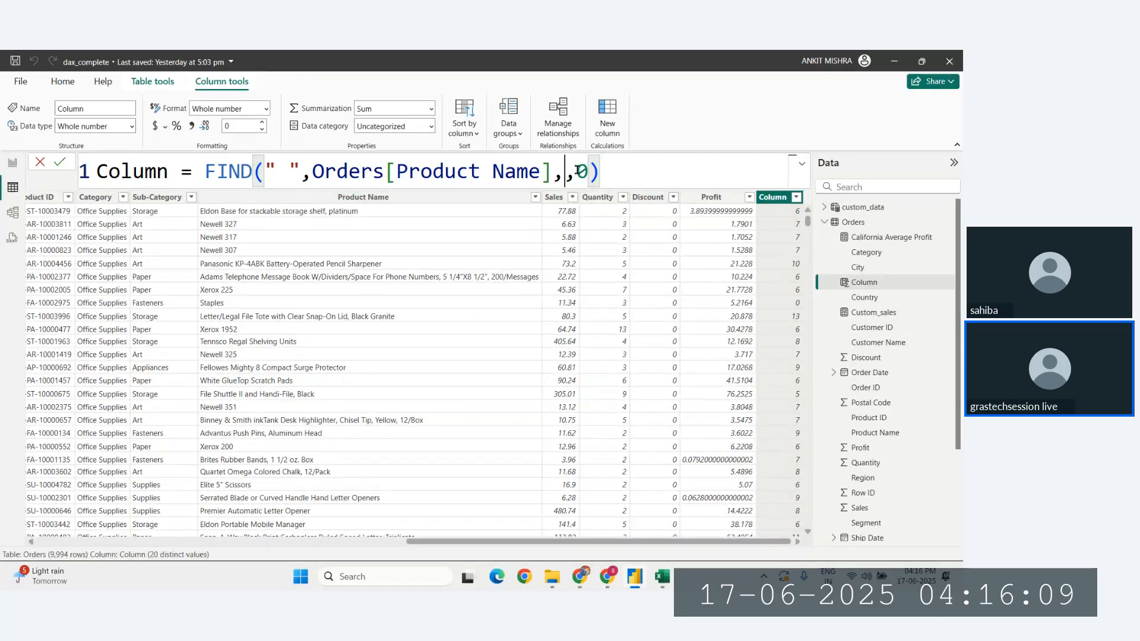
type("7")
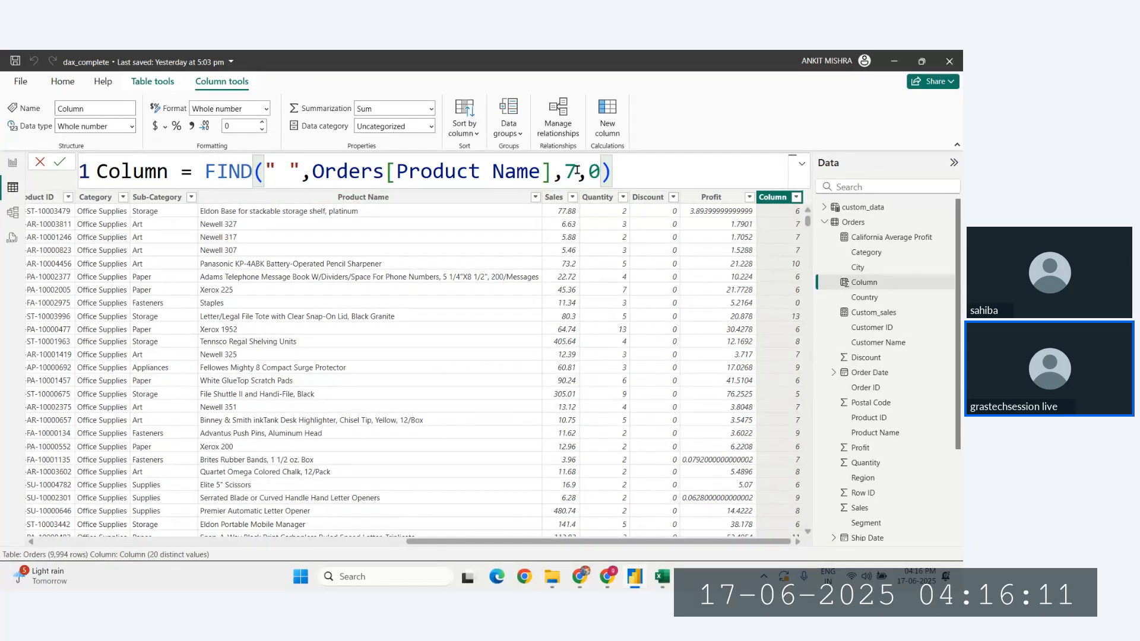
key("Return")
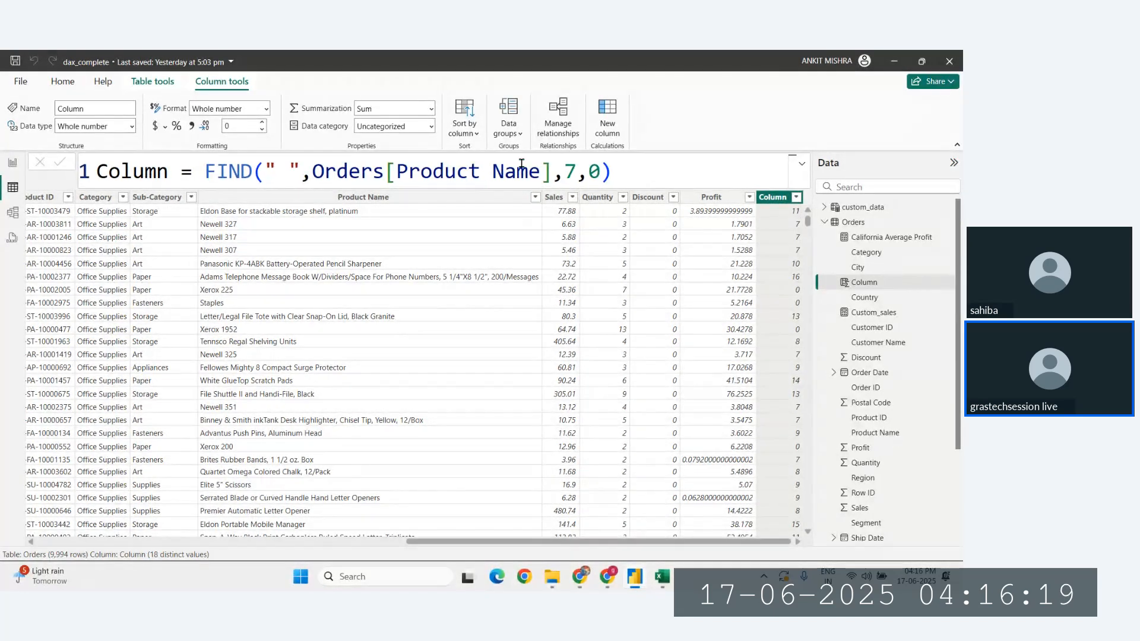
Try a StartPosition of 6 in the FIND formula, commit it, and set StartPosition back to 7 with another commit.
left_click(570, 164)
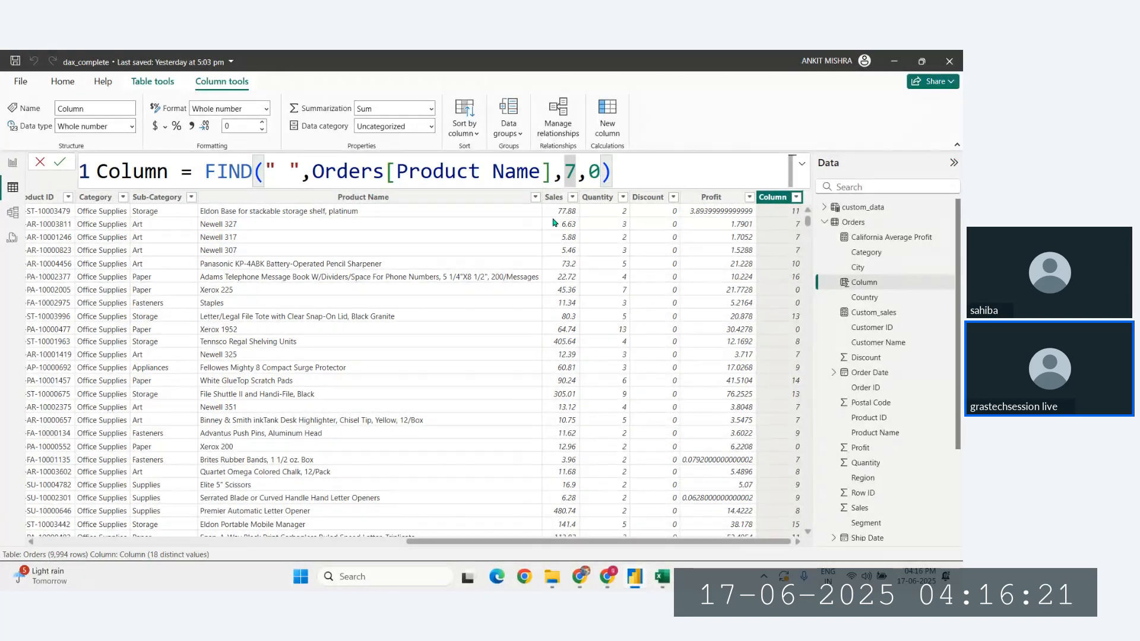
key("BackSpace")
type("6")
key("Return")
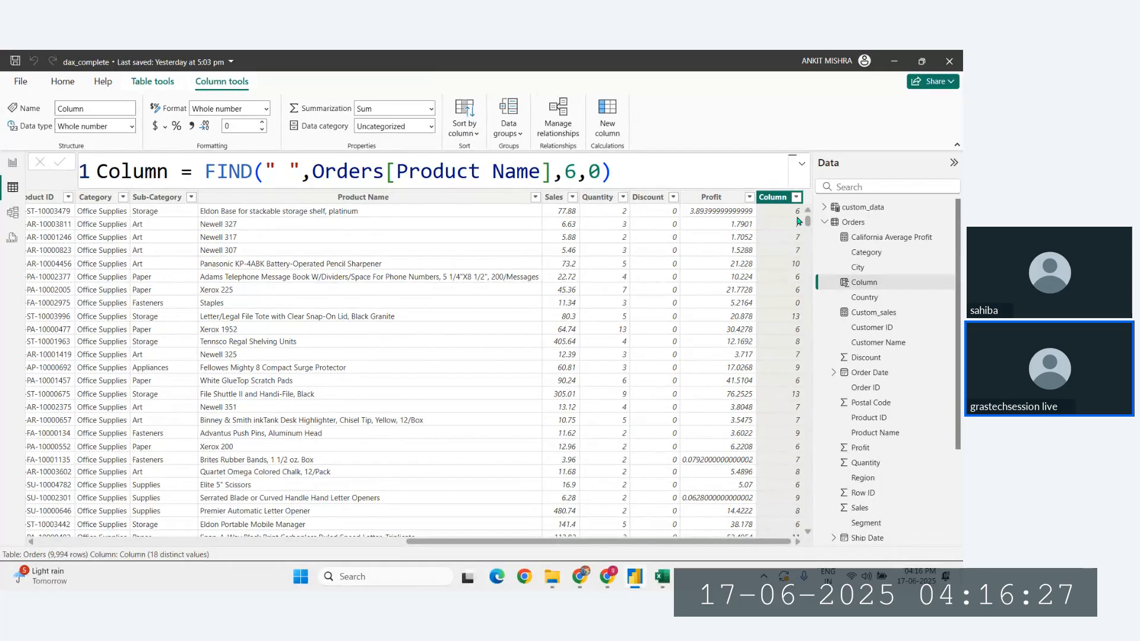
left_click(574, 172)
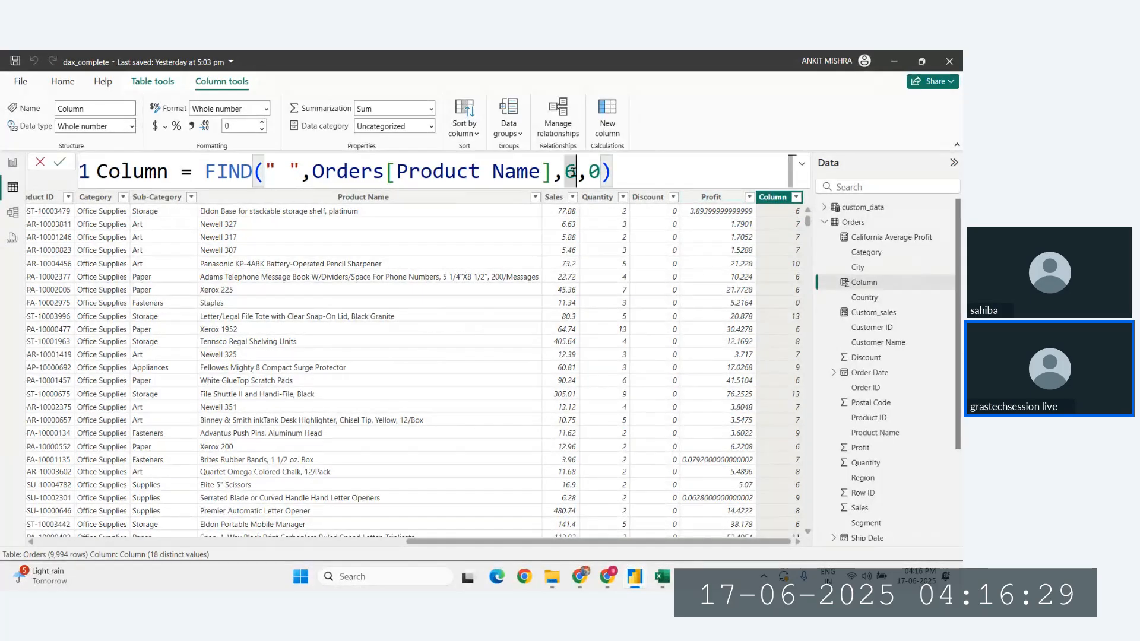
key("BackSpace")
type("7")
key("Return")
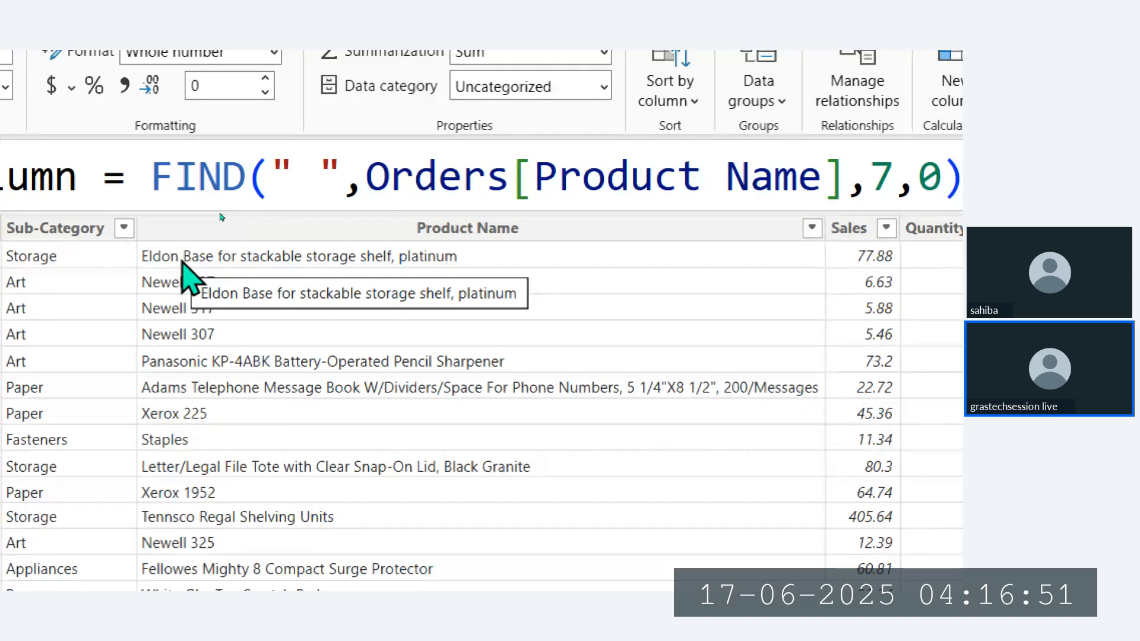
Try a StartPosition of 12 in the FIND formula and commit it.
left_click(837, 176)
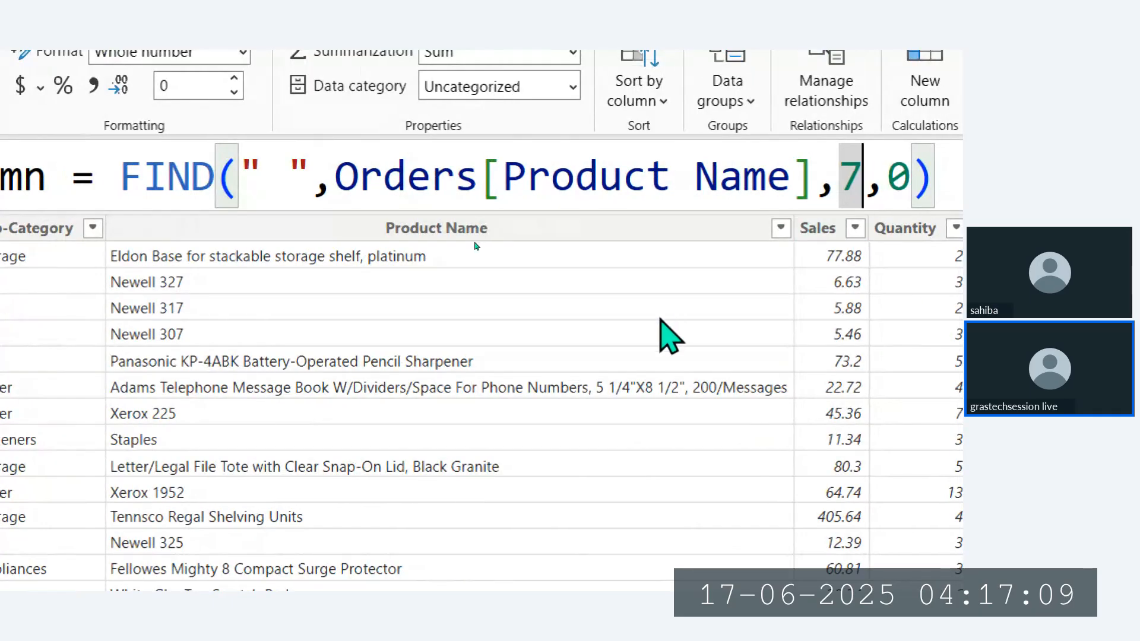
type("12")
key("Return")
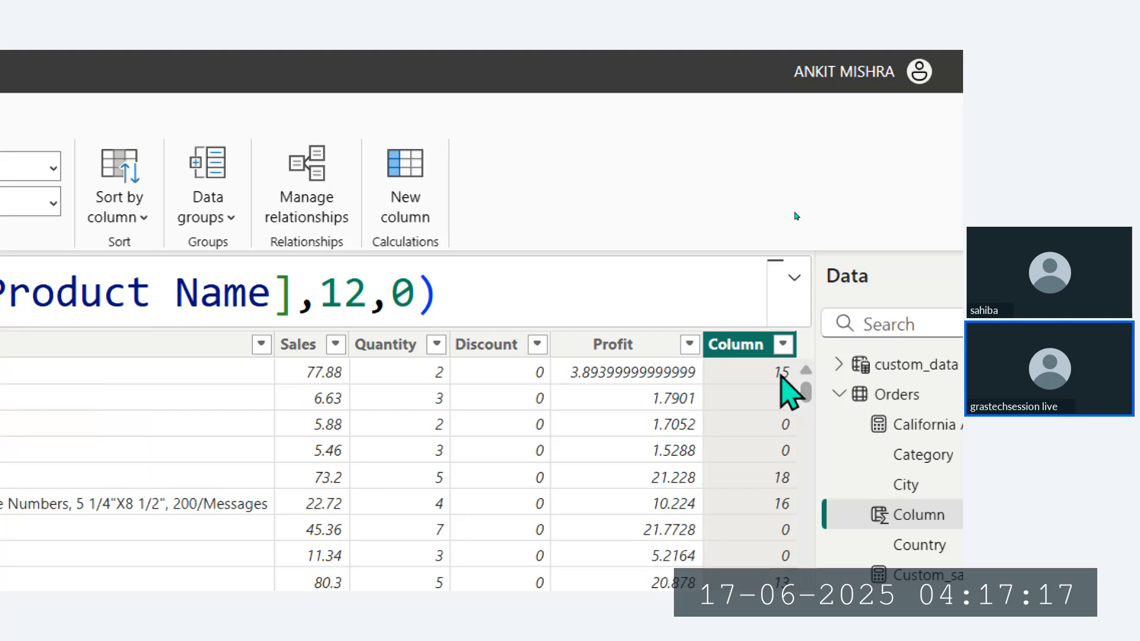
Restore the FIND formula's StartPosition to 1, commit it, and review that argument against the first product name.
left_click(588, 172)
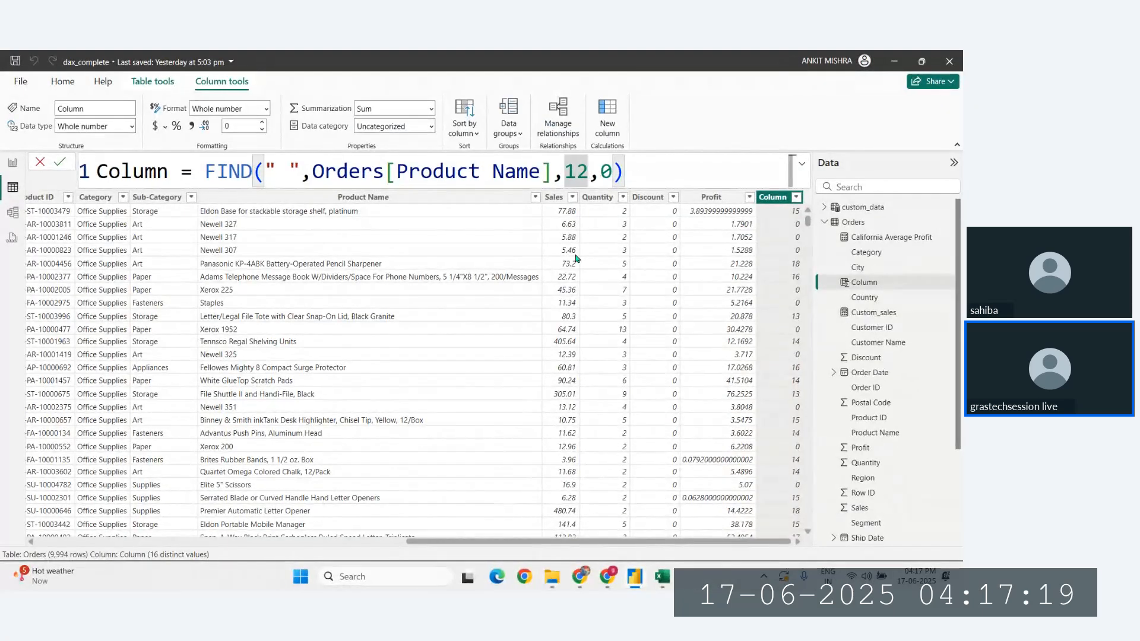
key("BackSpace")
key("BackSpace")
type("1")
key("Return")
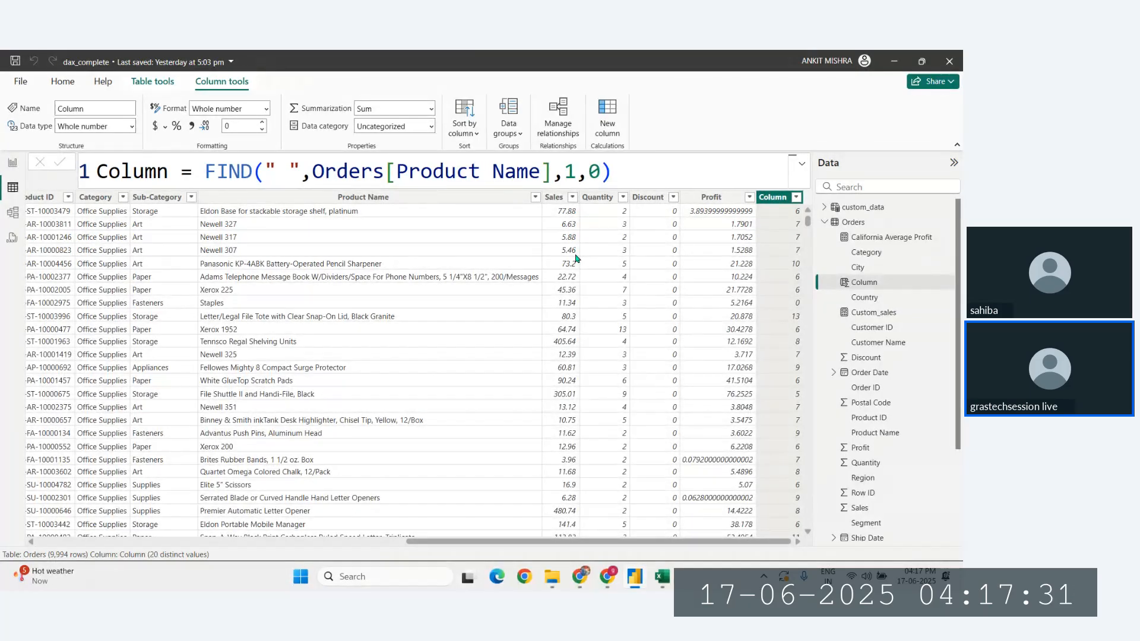
left_click(574, 172)
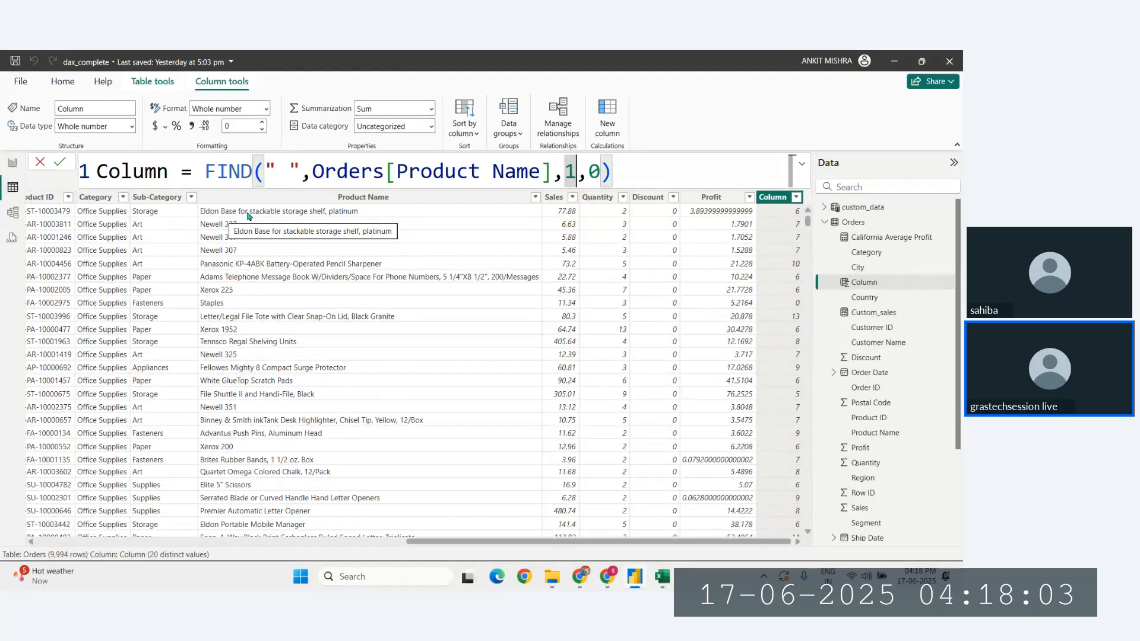
left_click(640, 173)
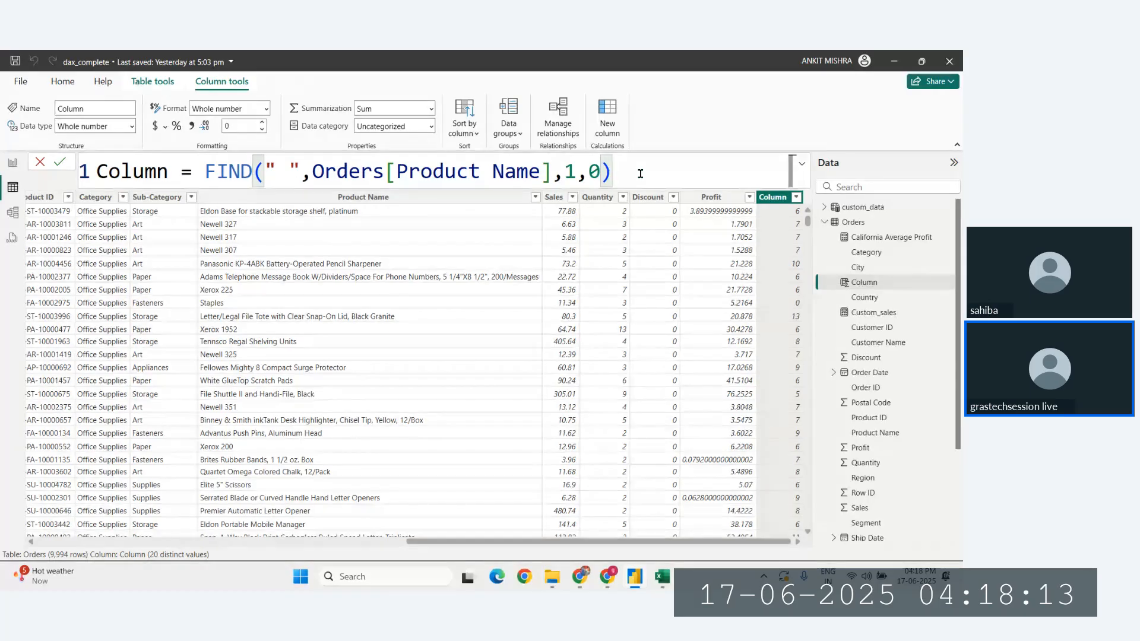
Select cell C1 in the Excel sheet and look up the LEFT function in the DAX reference in Chrome.
left_click(662, 577)
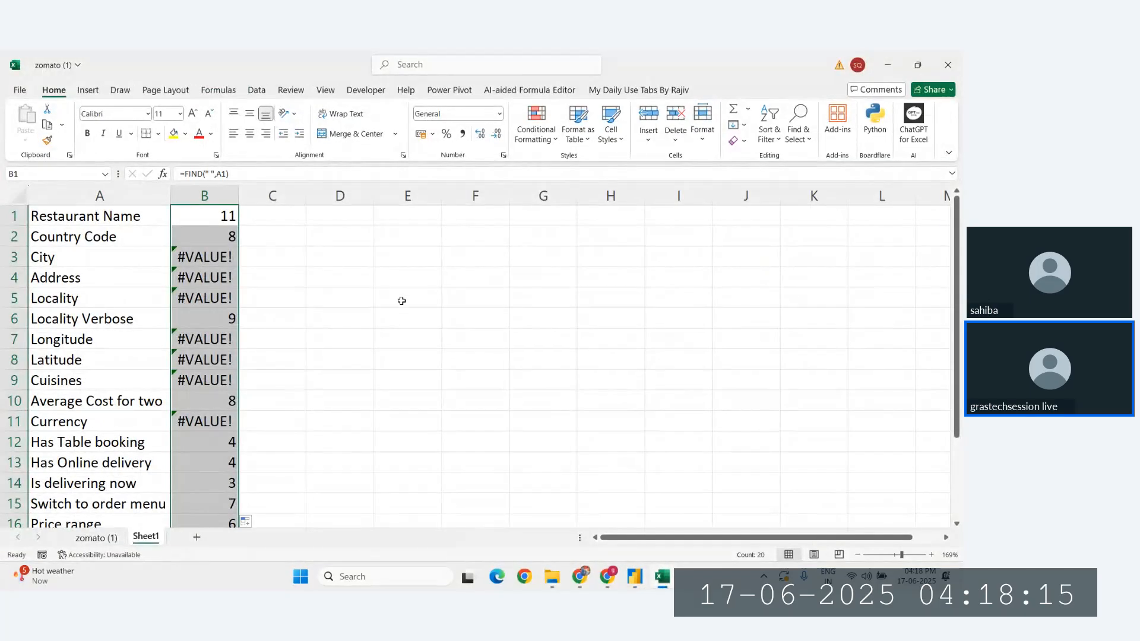
left_click(401, 301)
left_click(332, 256)
left_click(277, 216)
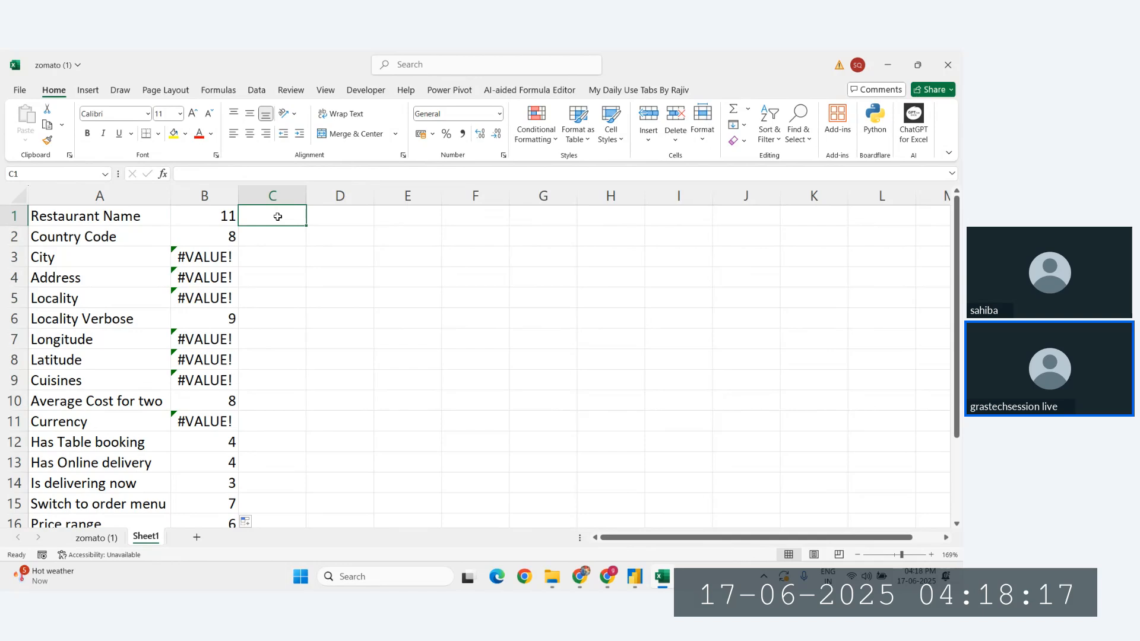
left_click(580, 579)
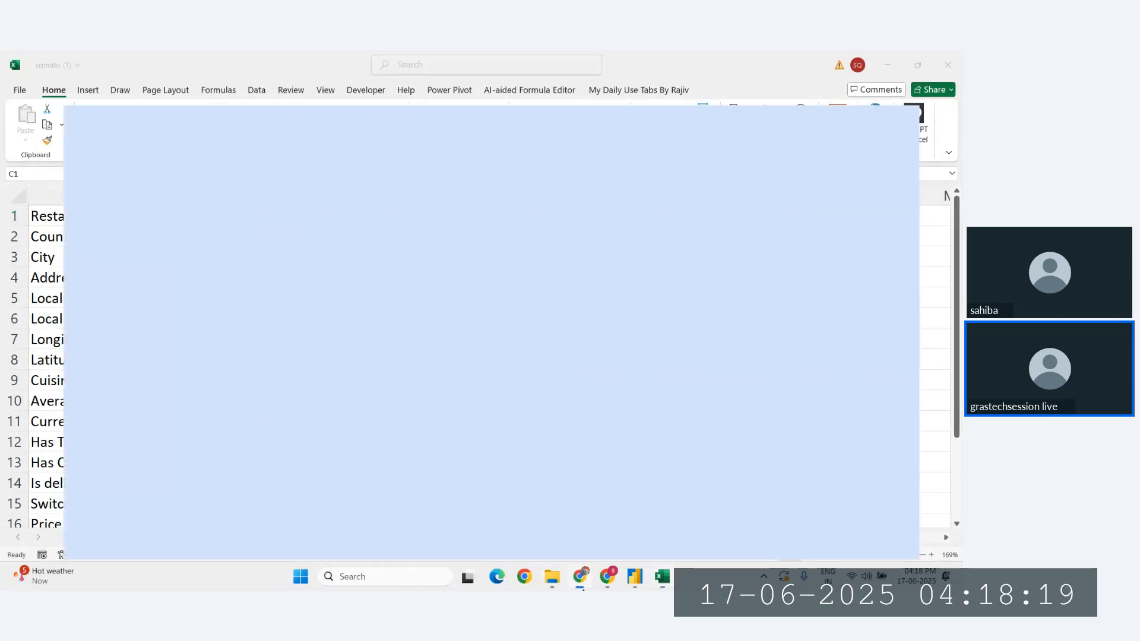
scroll(286, 360, "down", 3)
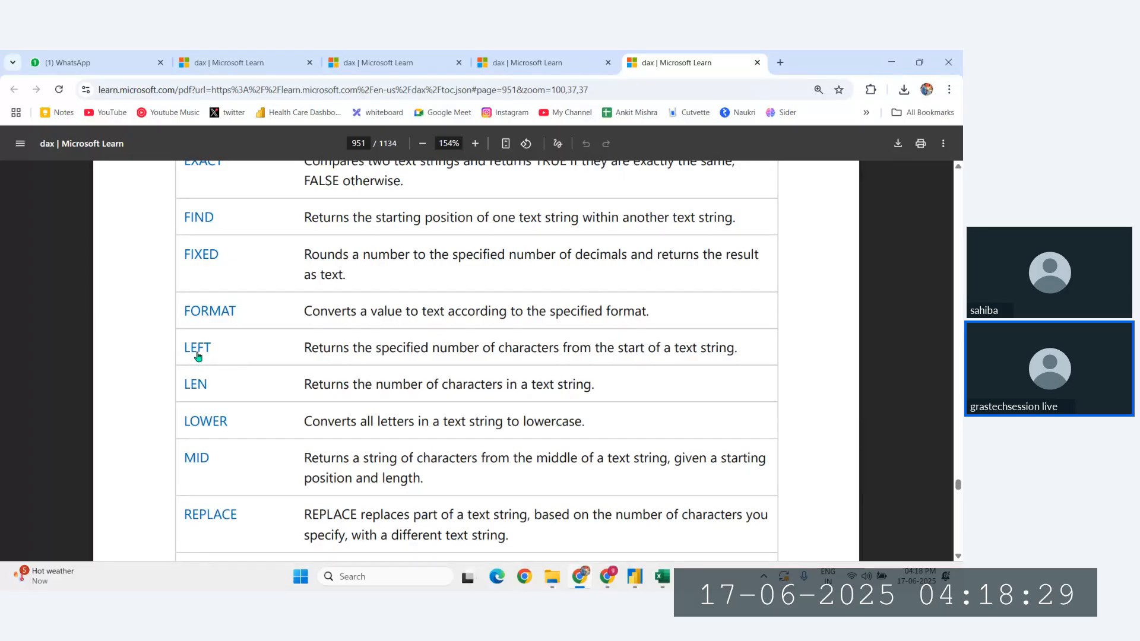
Switch back to Excel and enter =LEFT(A1,5) in cell C1 to extract the first five characters.
left_click(662, 576)
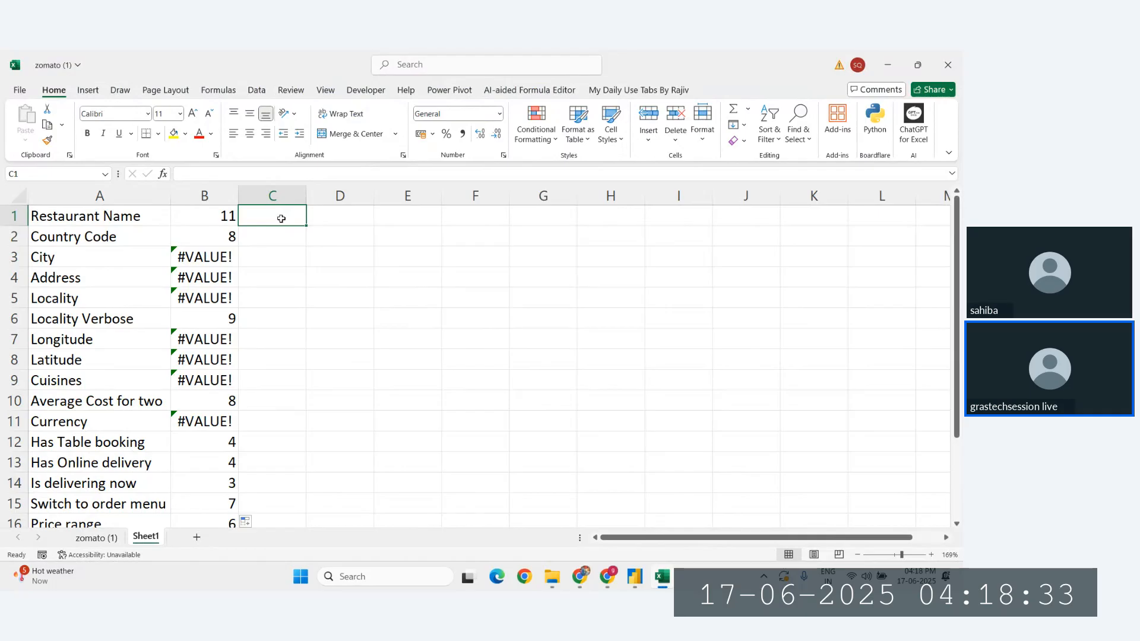
type("=lef")
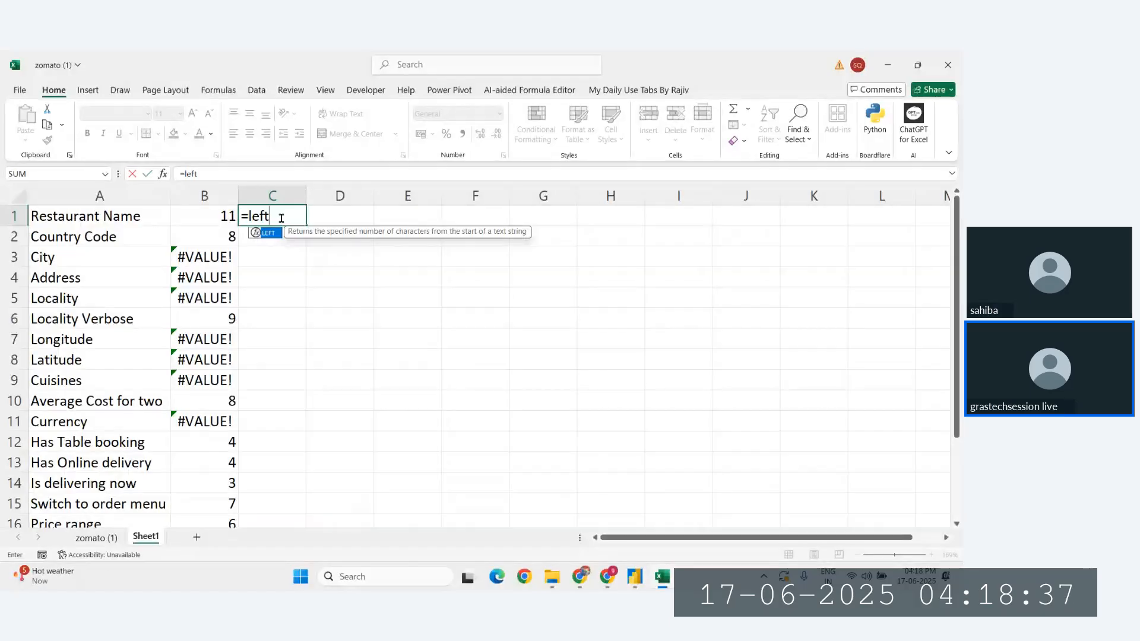
type("t")
key("Tab")
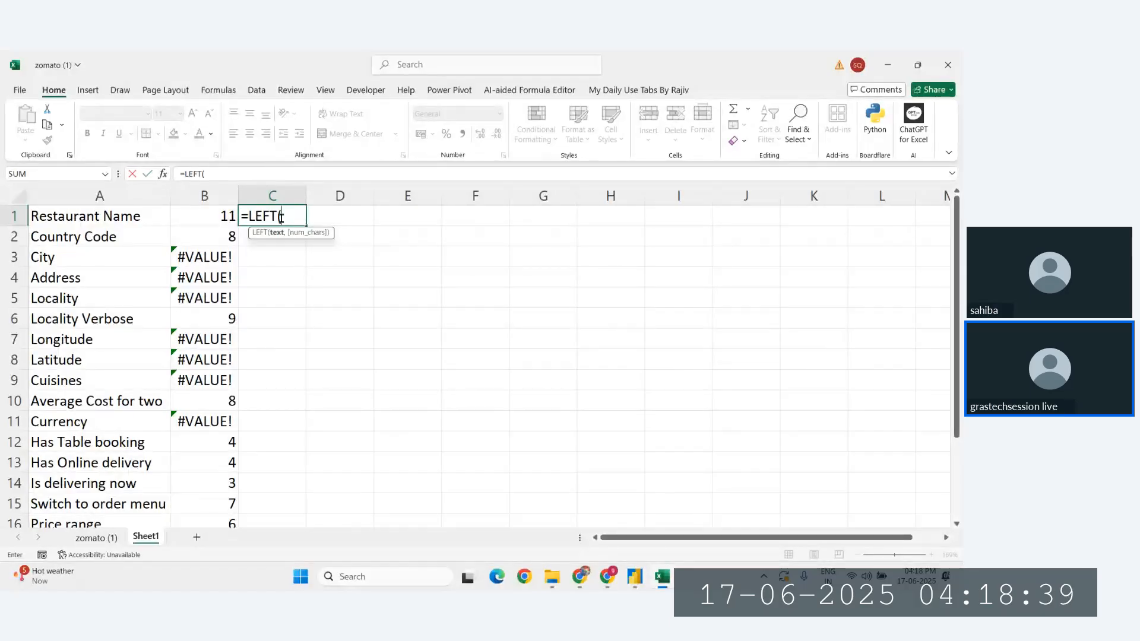
left_click(64, 219)
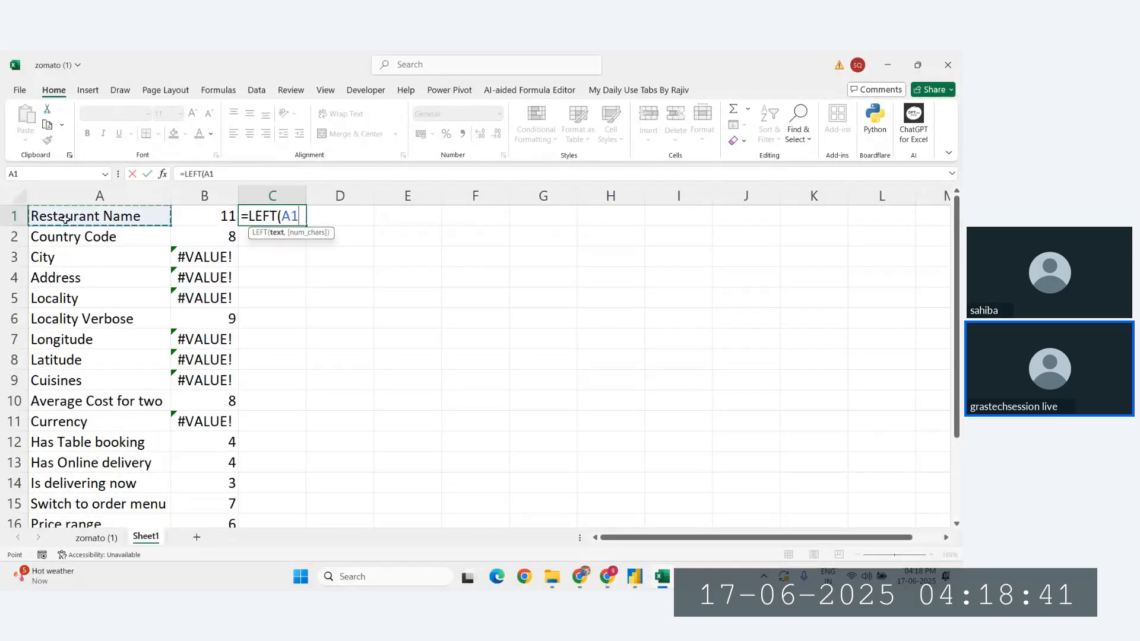
type(",")
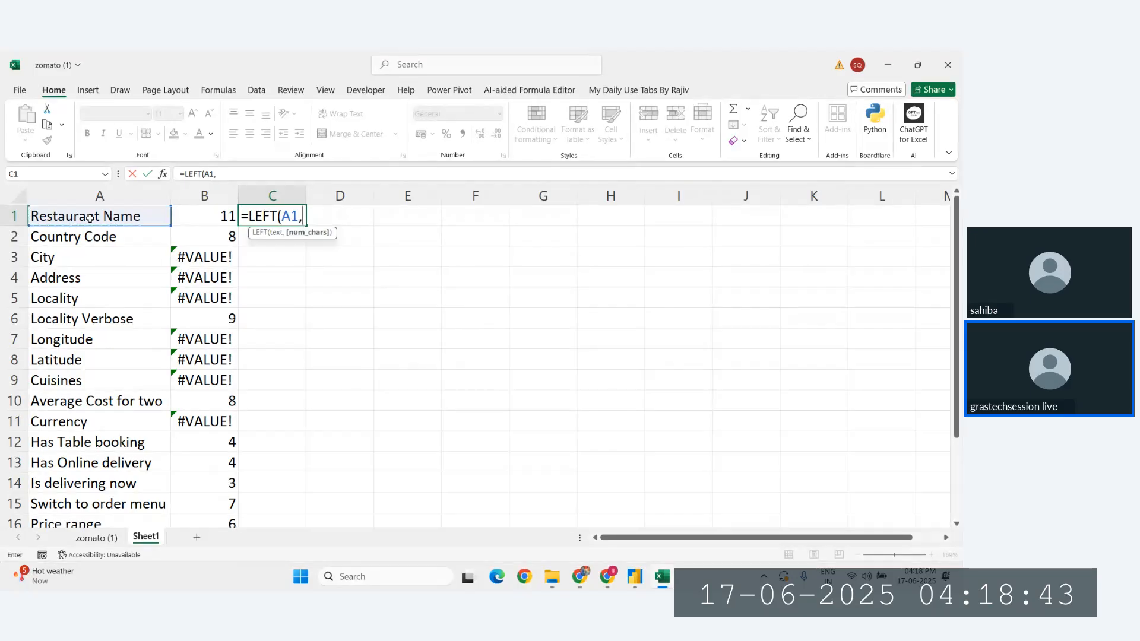
type("5")
key("Return")
key("Up")
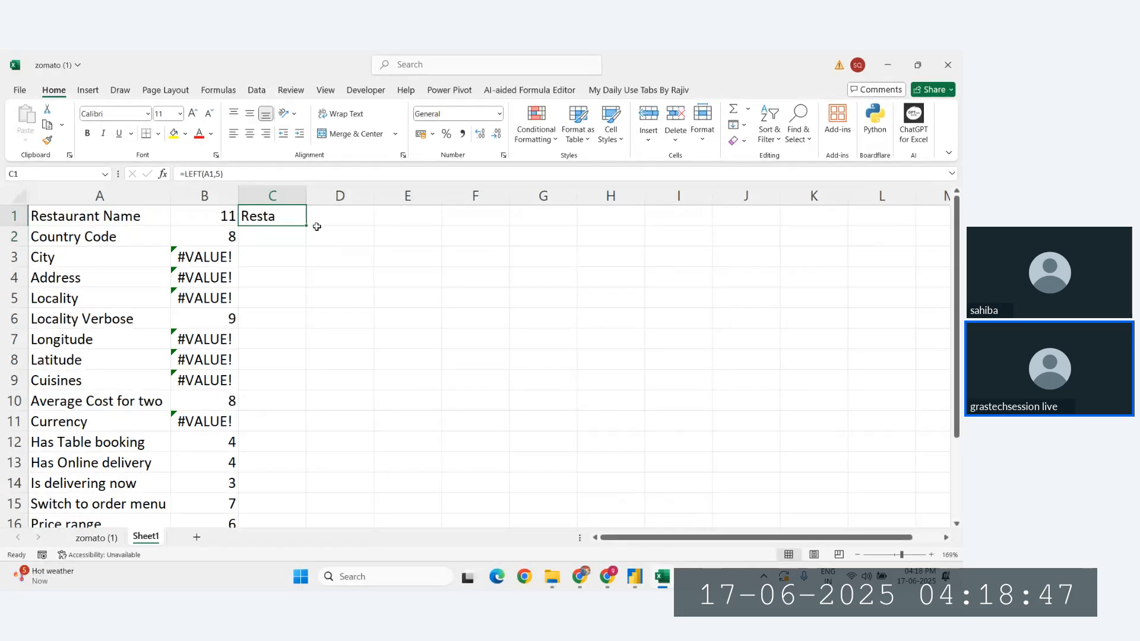
Try filling the LEFT formula down column C, undo the fill, and re-enter 5 as the character count in C1.
double_click(307, 224)
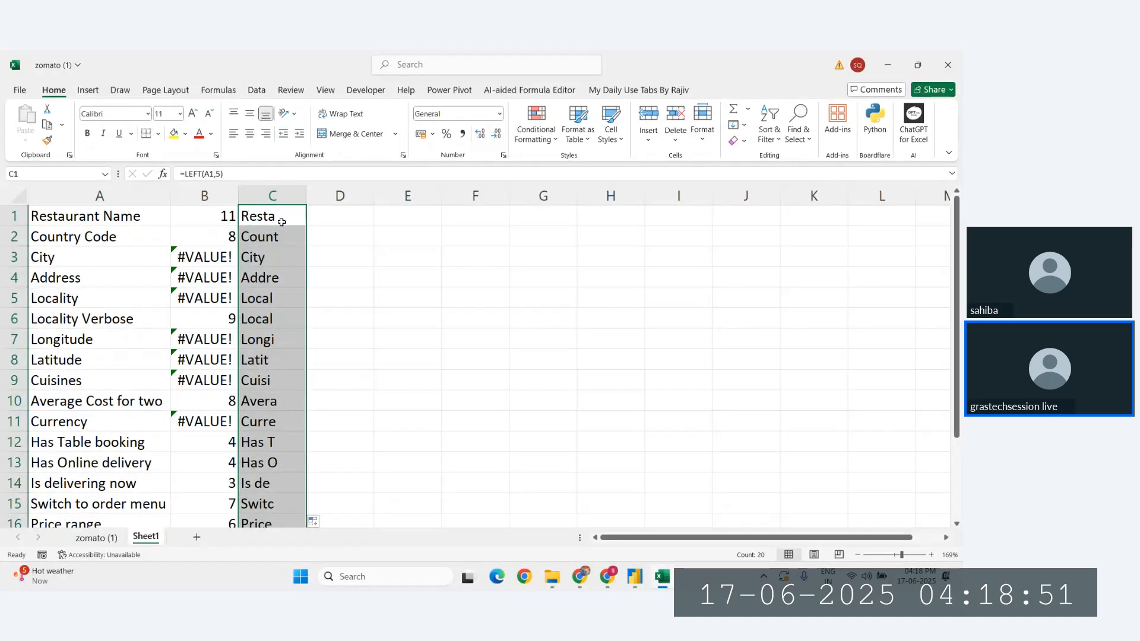
key("ctrl+z")
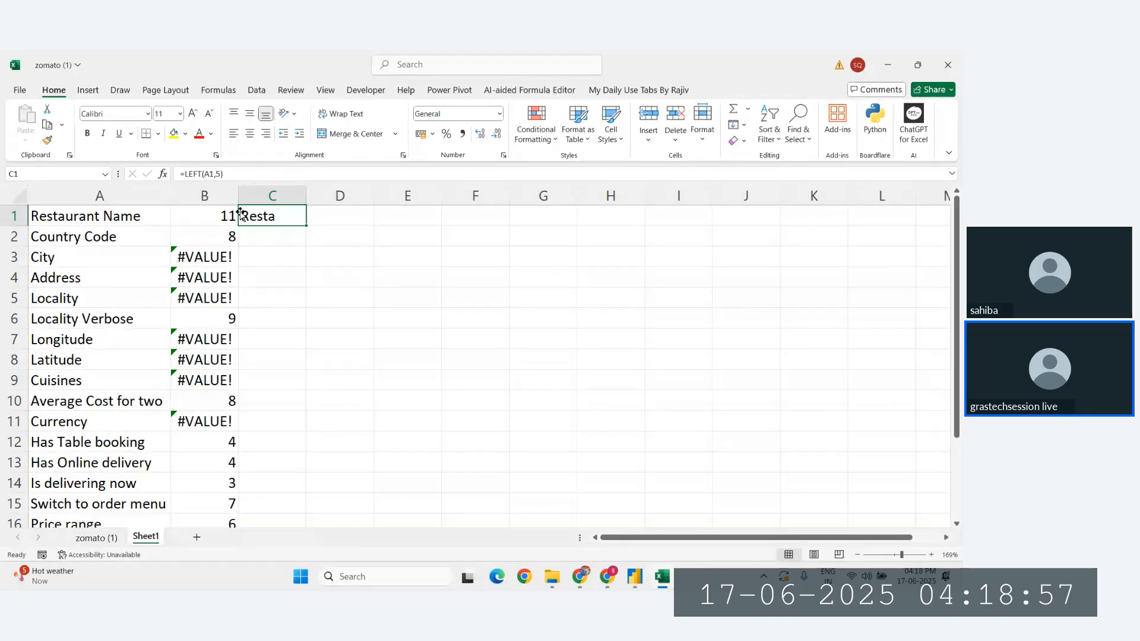
double_click(280, 216)
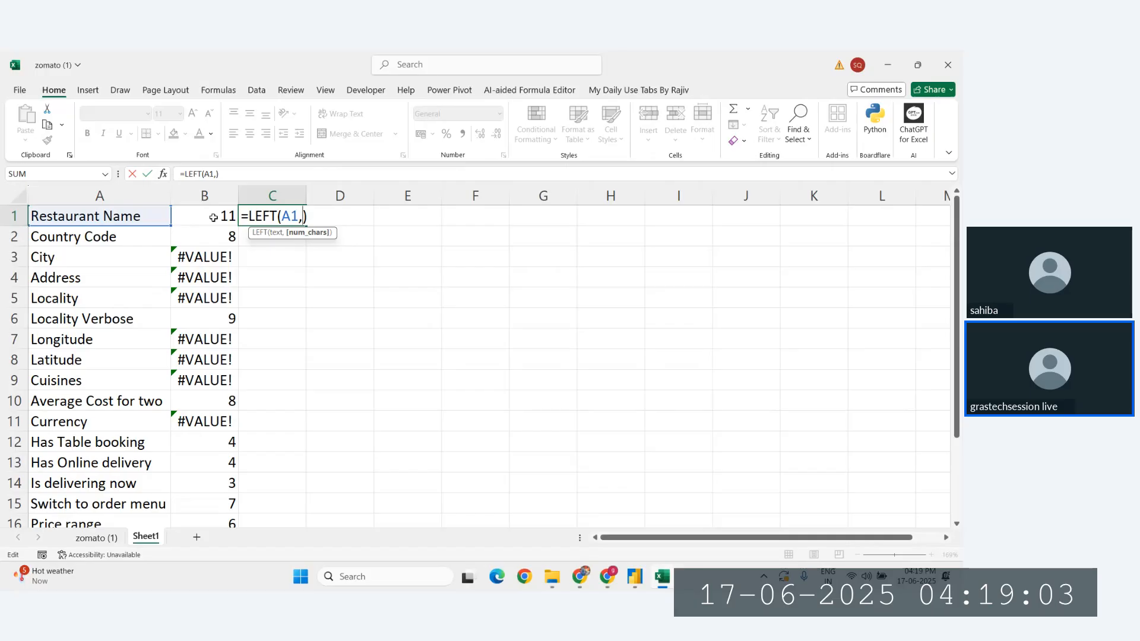
type("5")
key("ctrl+Return")
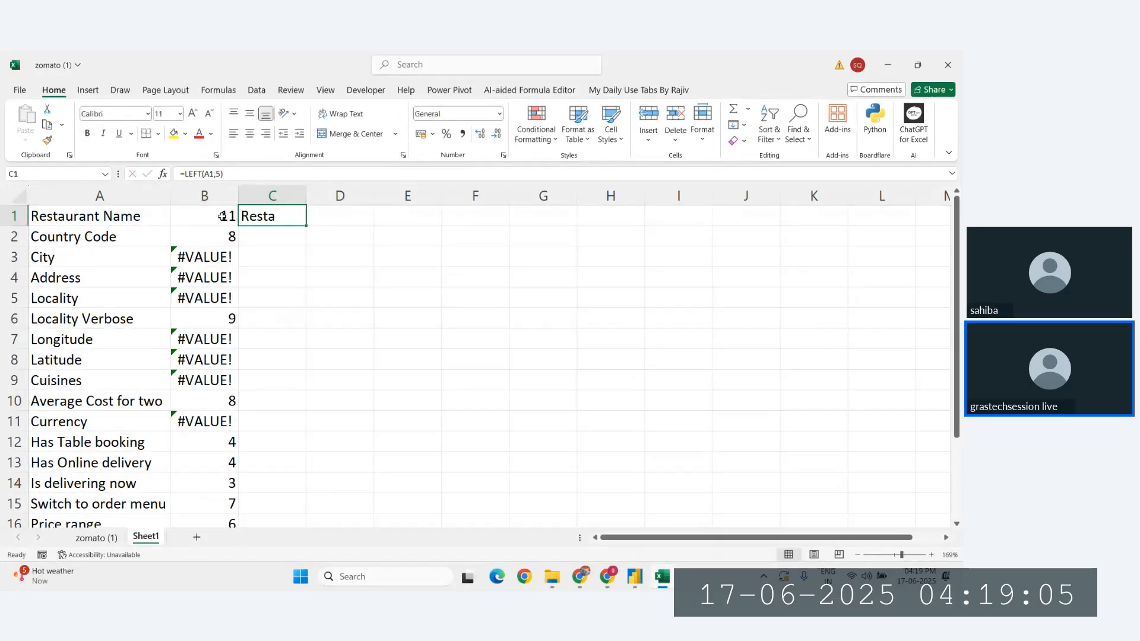
Copy the FIND expression from B1 and use it as the character count in C1, making =LEFT(A1,FIND(" ",A1)).
left_click(223, 217)
left_click_drag(236, 173, 183, 173)
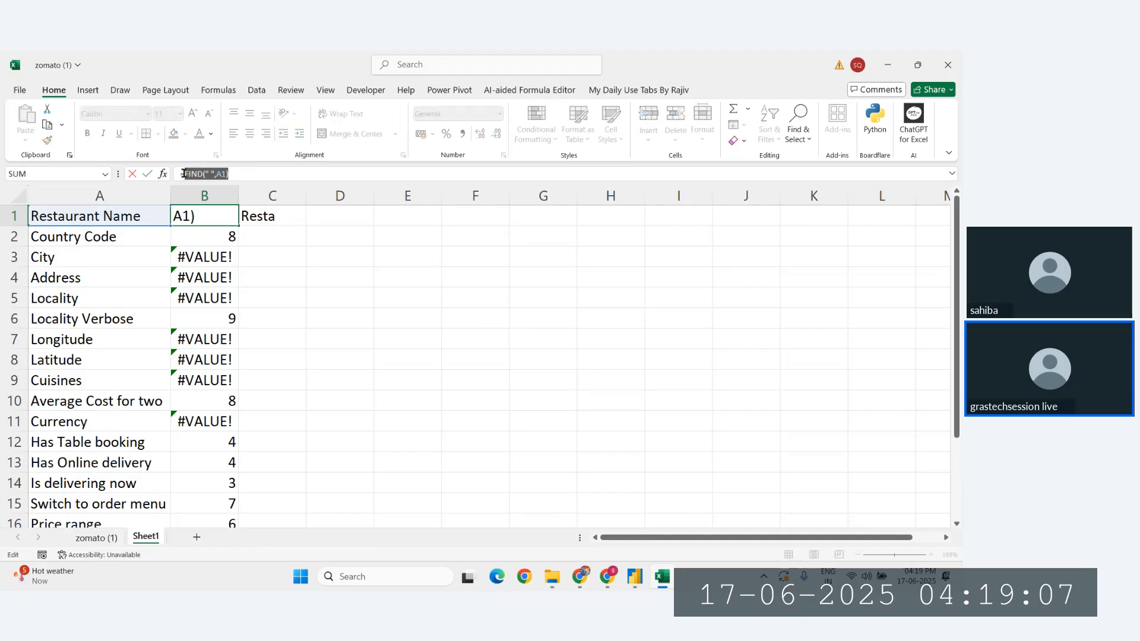
key("Escape")
double_click(287, 216)
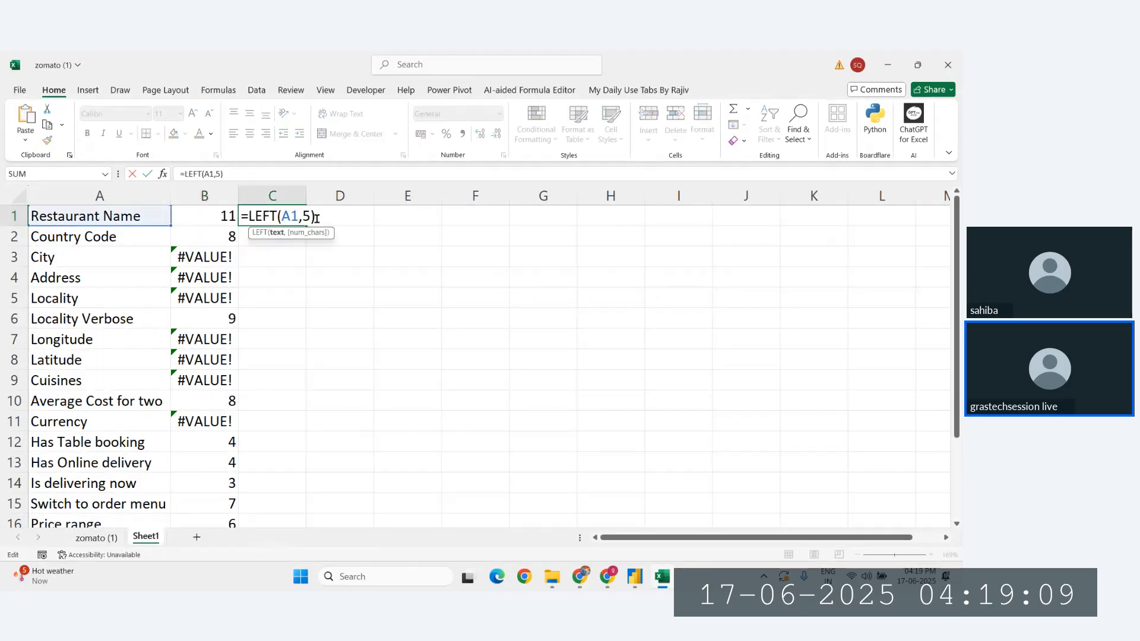
left_click(310, 218)
key("BackSpace")
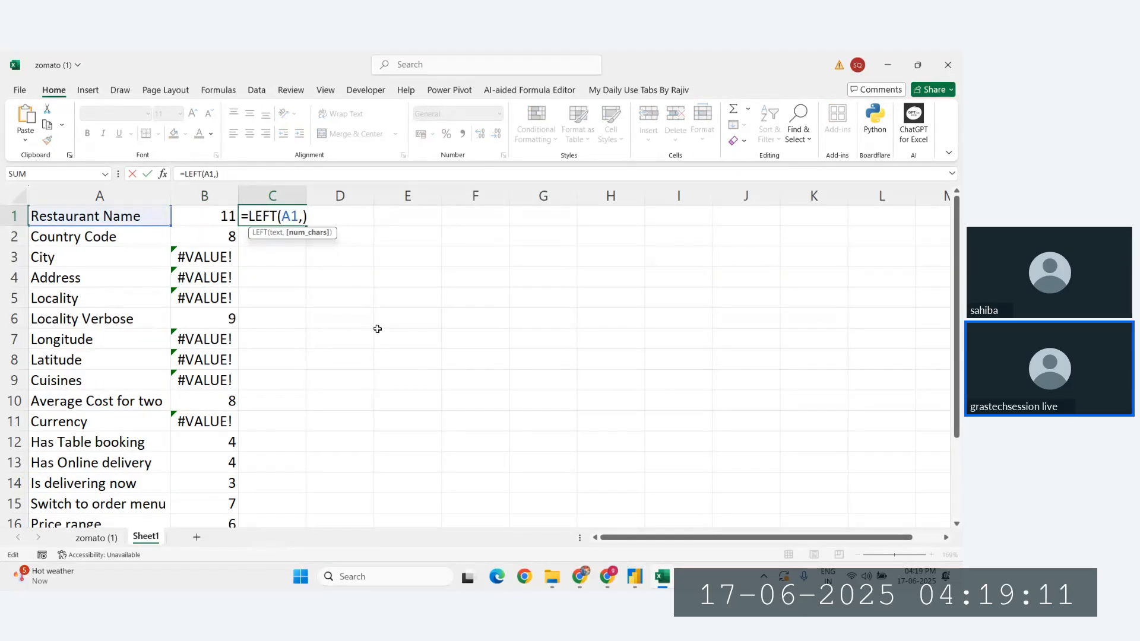
key("ctrl+v")
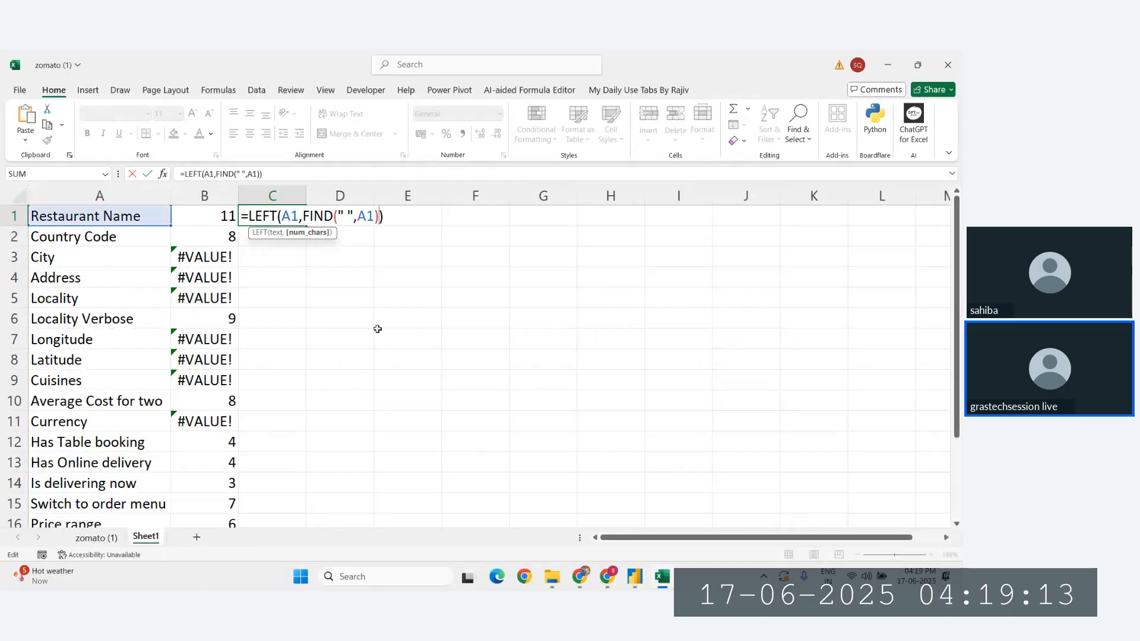
key("Return")
Fill the C1 formula down column C alongside the existing data and autofit the column's width.
left_click(294, 215)
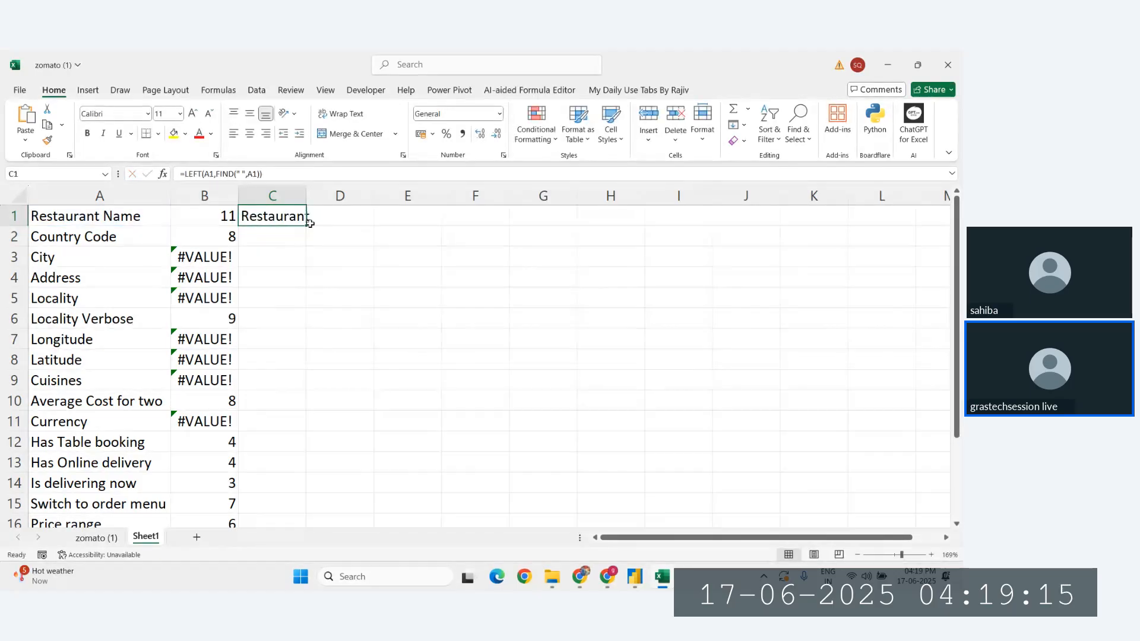
double_click(309, 224)
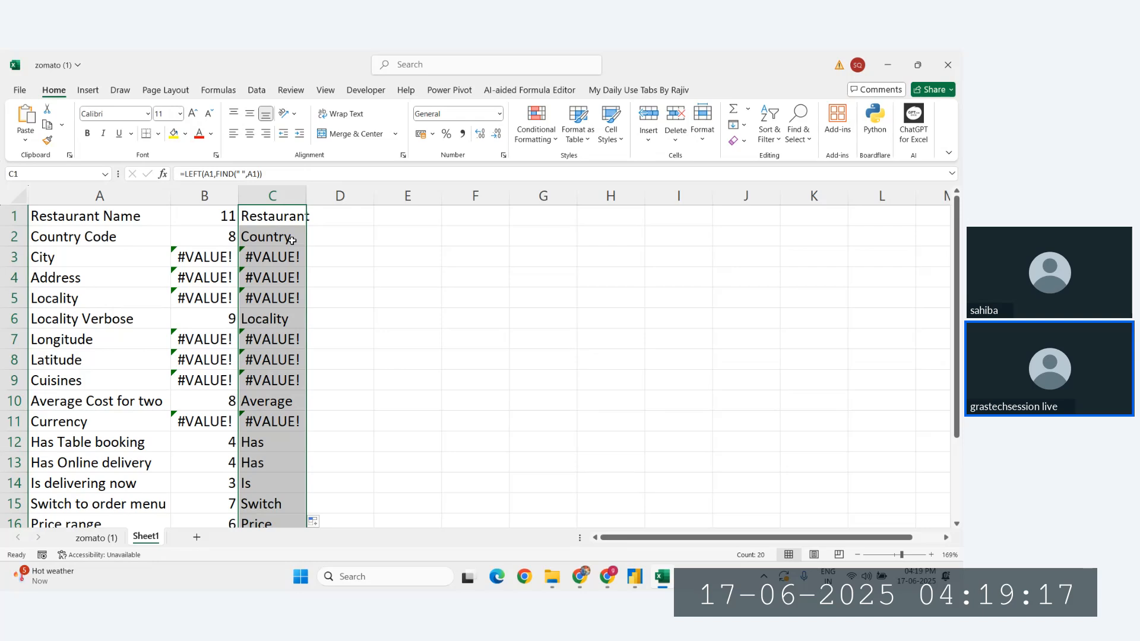
double_click(306, 195)
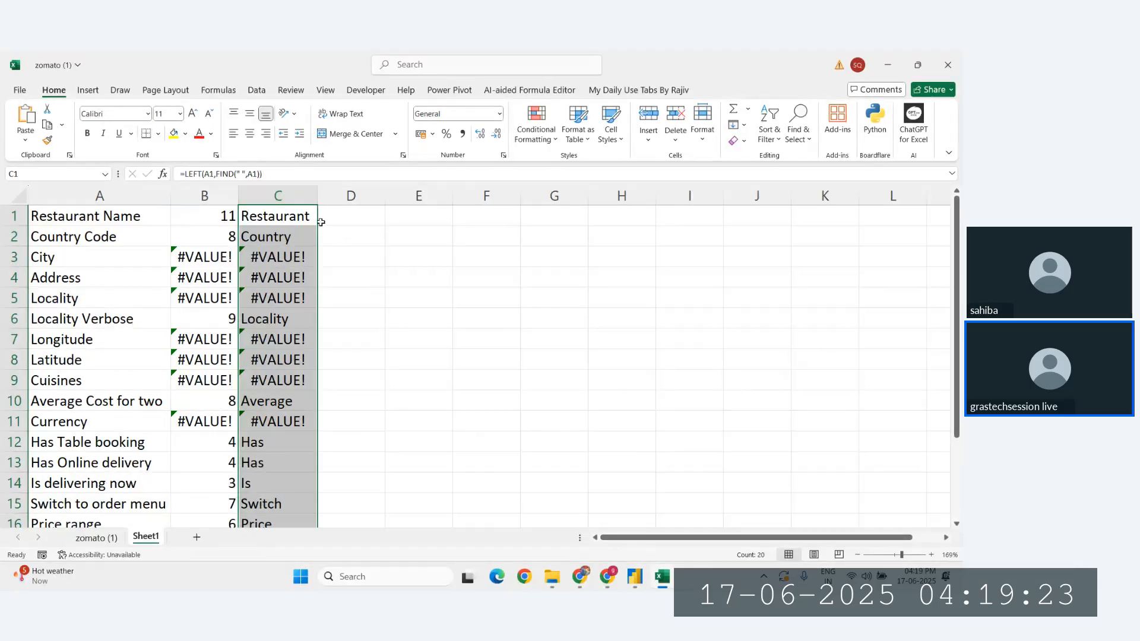
Compare the extracted first words in column C with the original texts in column A, down to the Aggregate rating row.
left_click(336, 256)
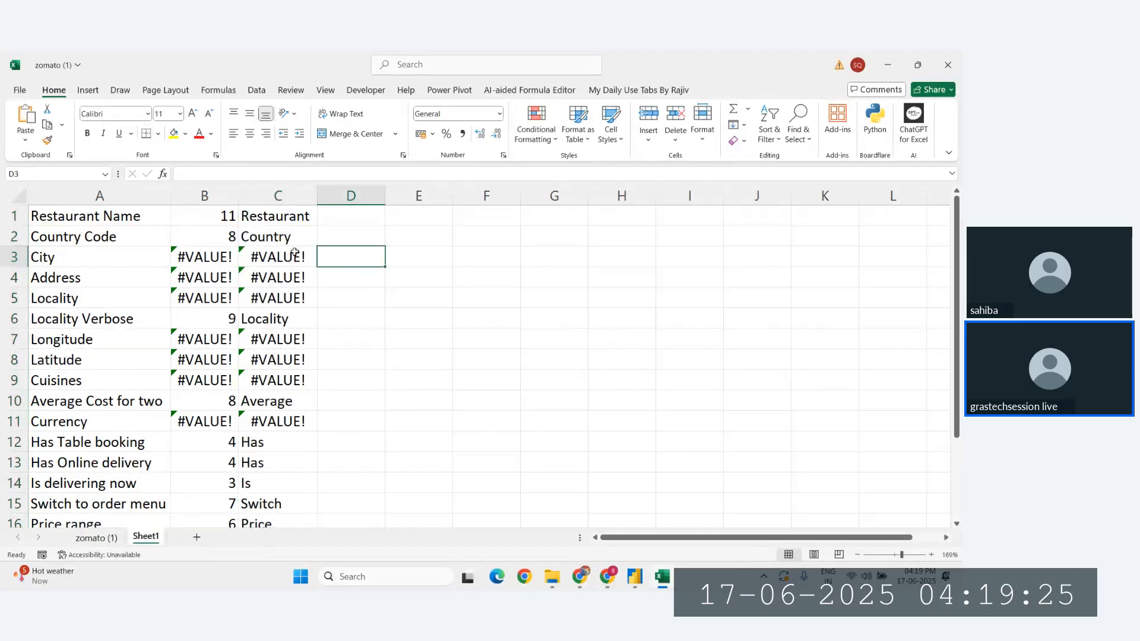
left_click_drag(262, 221, 264, 235)
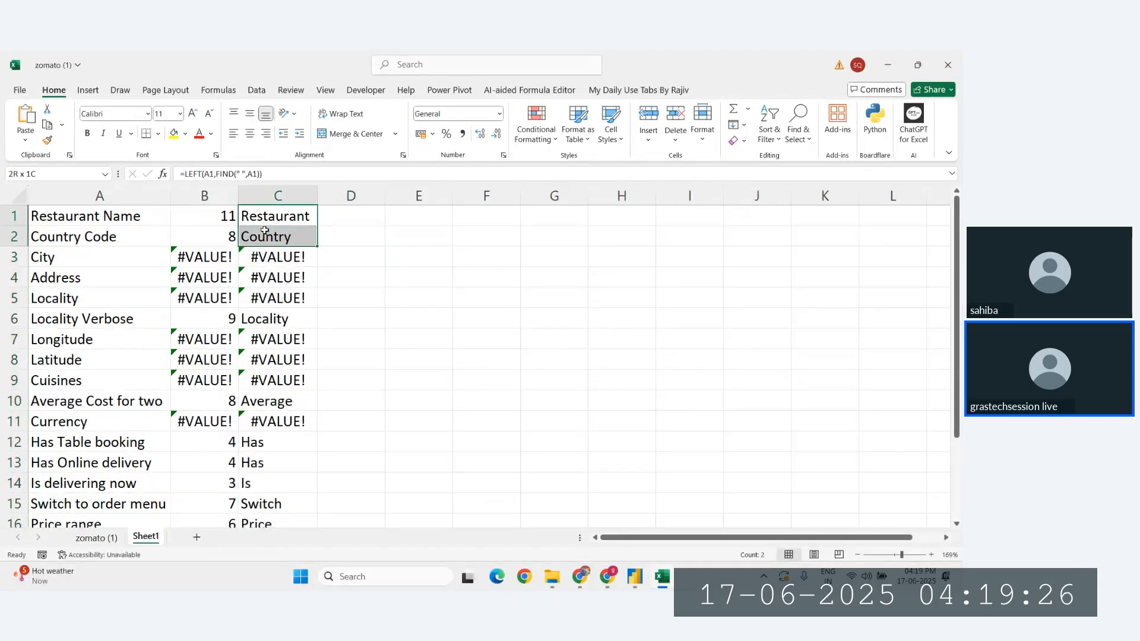
left_click(59, 239)
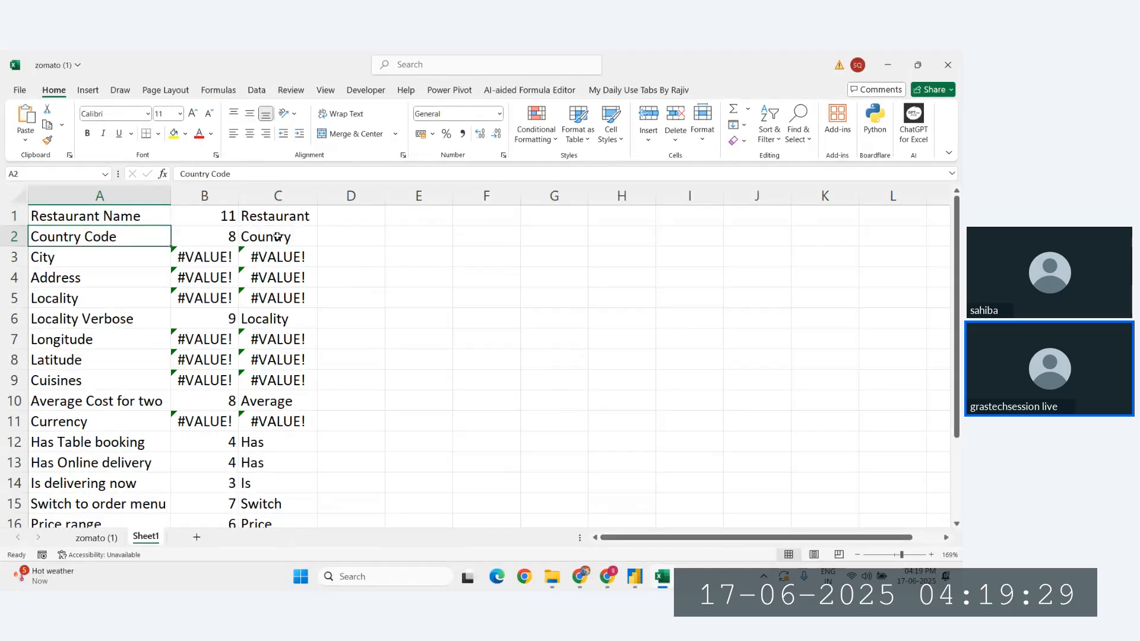
left_click(58, 323)
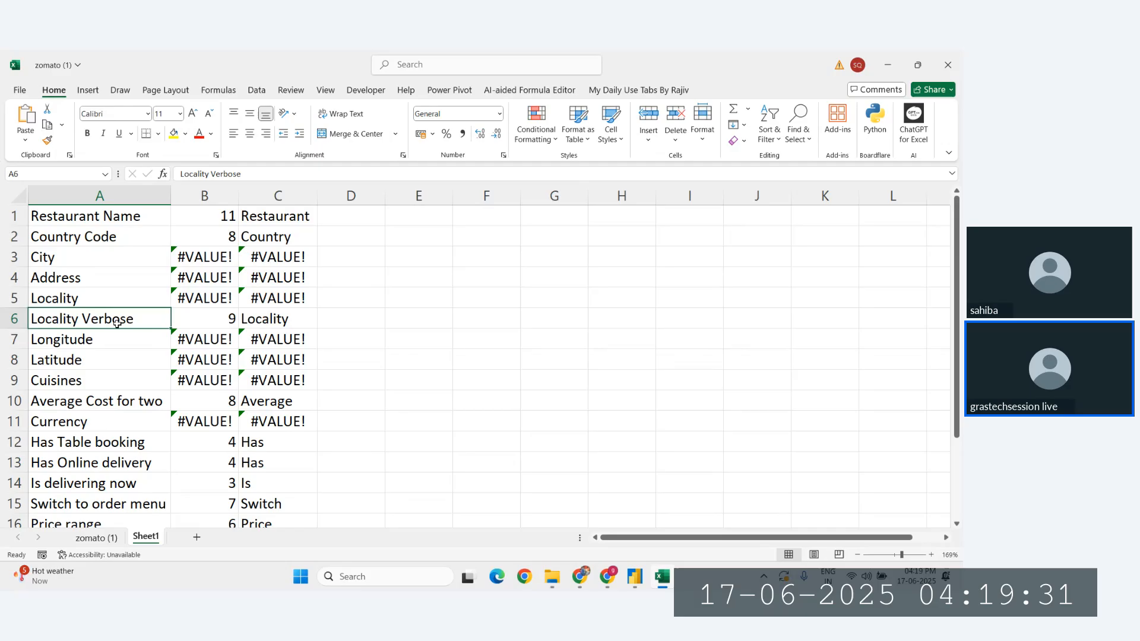
left_click(91, 446)
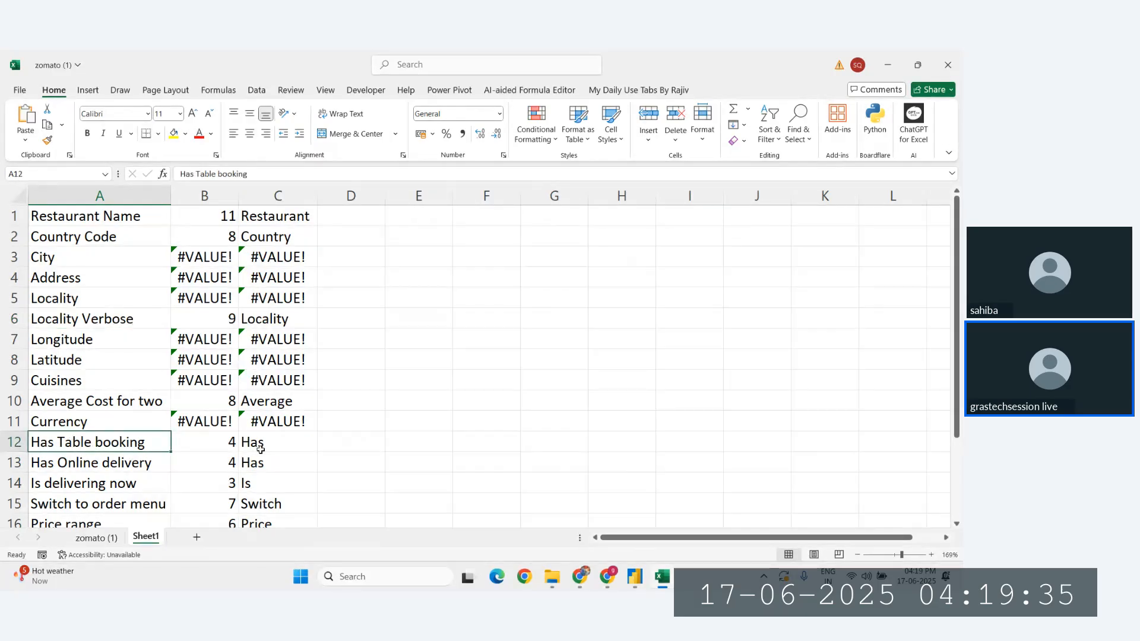
scroll(261, 449, "down", 3)
left_click(77, 360)
left_click(77, 405)
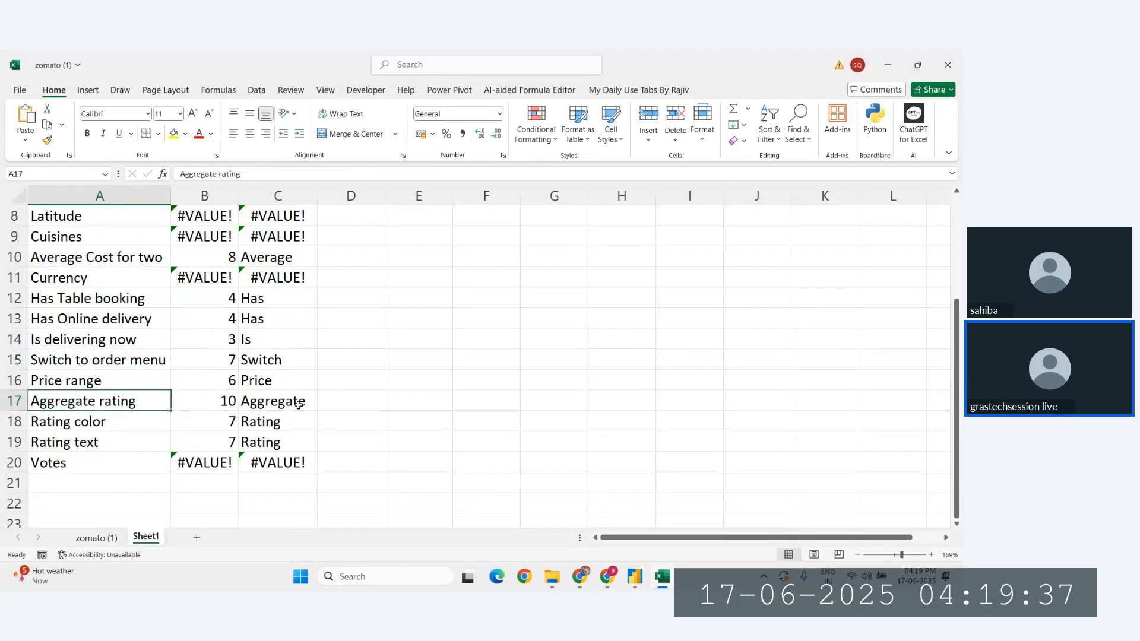
left_click(299, 404)
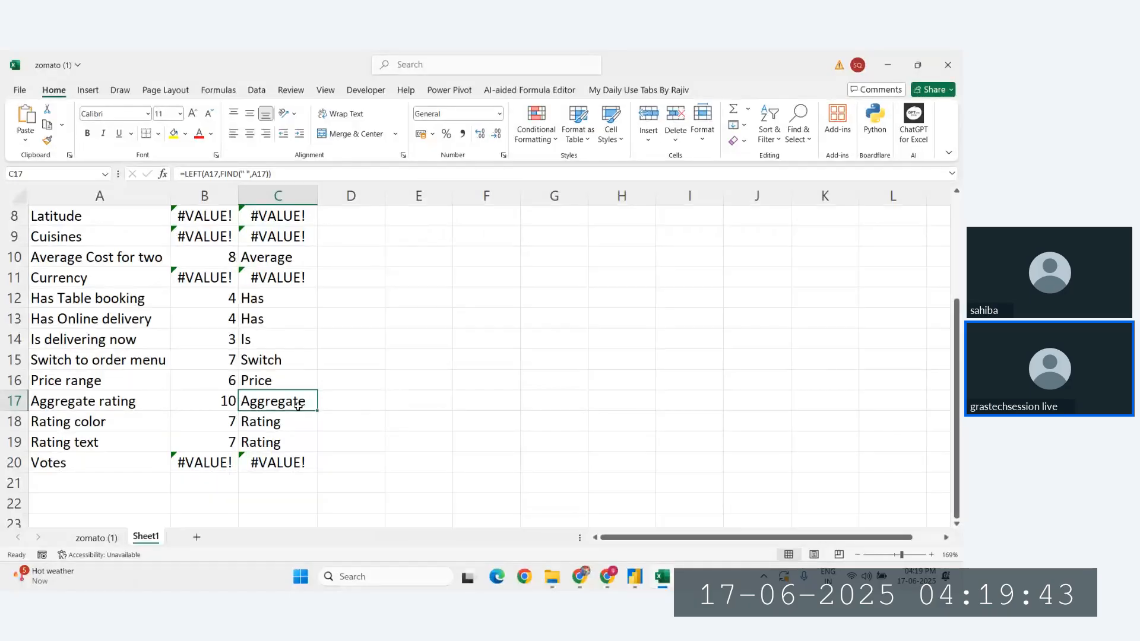
Switch to Power BI, copy the calculated column's FIND expression, and replace it with the start of a LEFT function.
left_click(637, 578)
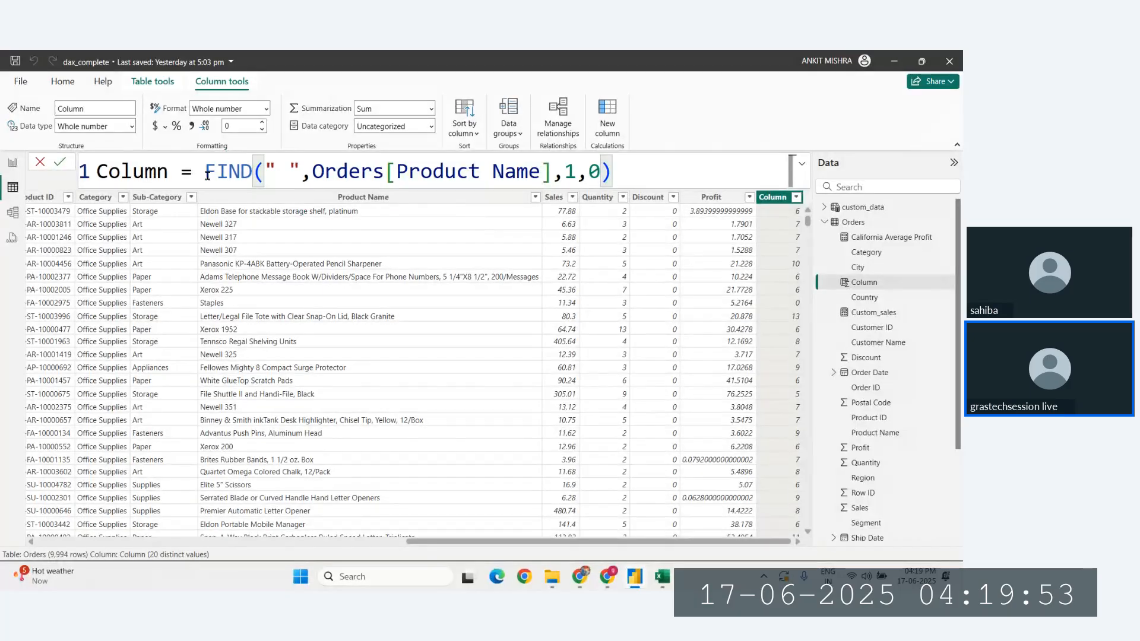
left_click_drag(205, 172, 646, 173)
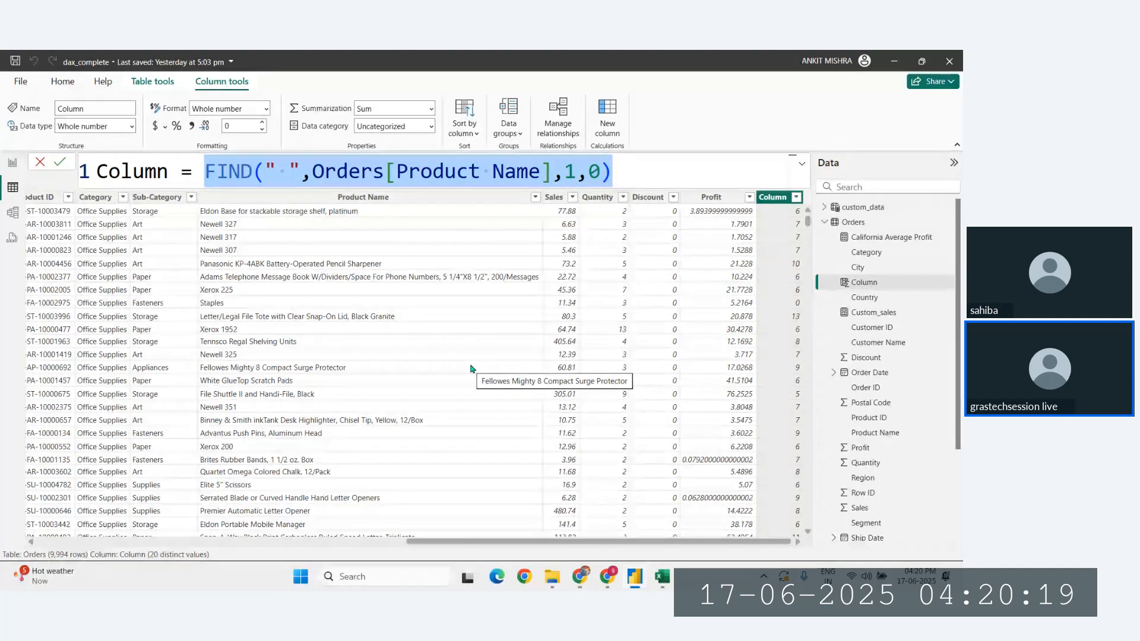
left_click_drag(643, 180, 204, 175)
key("ctrl+c")
key("BackSpace")
type("left")
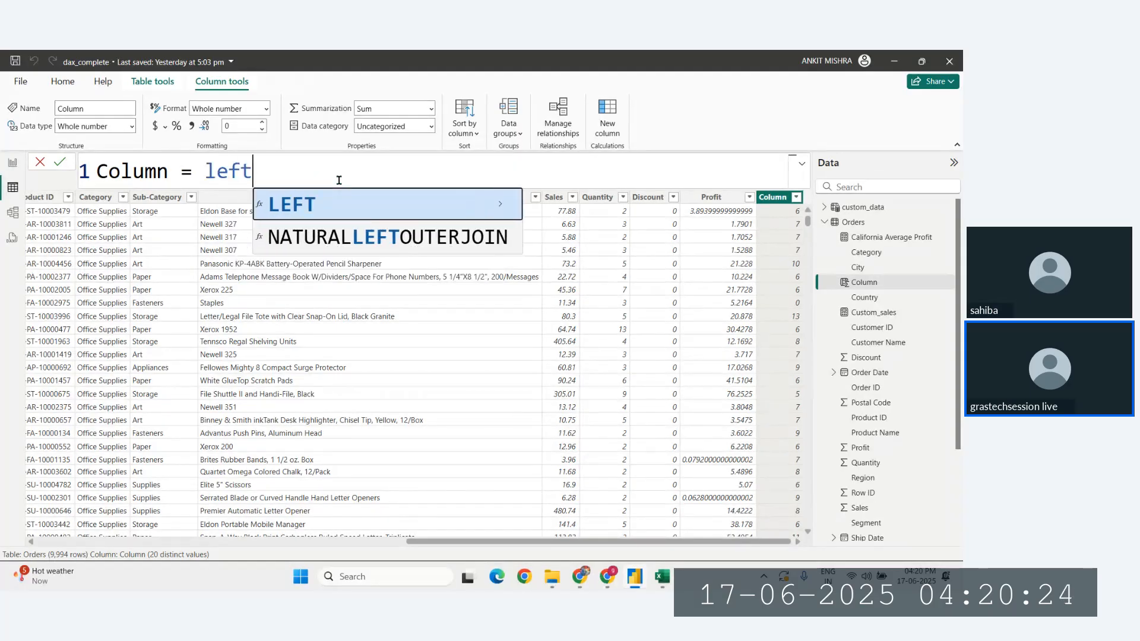
key("Tab")
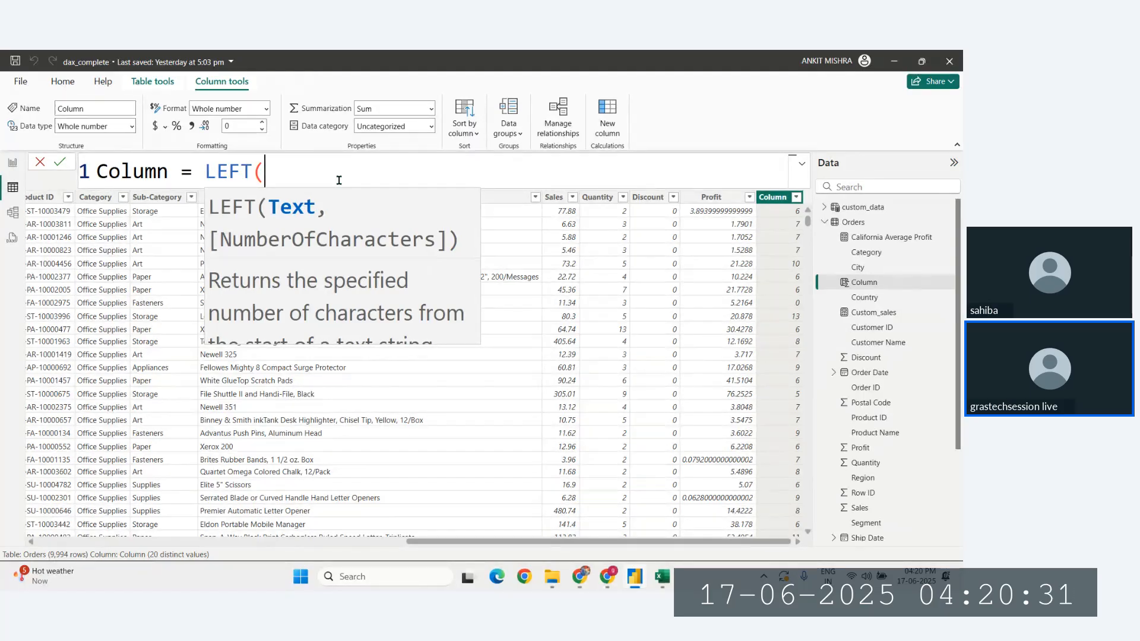
Check the Zoho meeting window in Chrome and return to the Power BI formula.
left_click(607, 579)
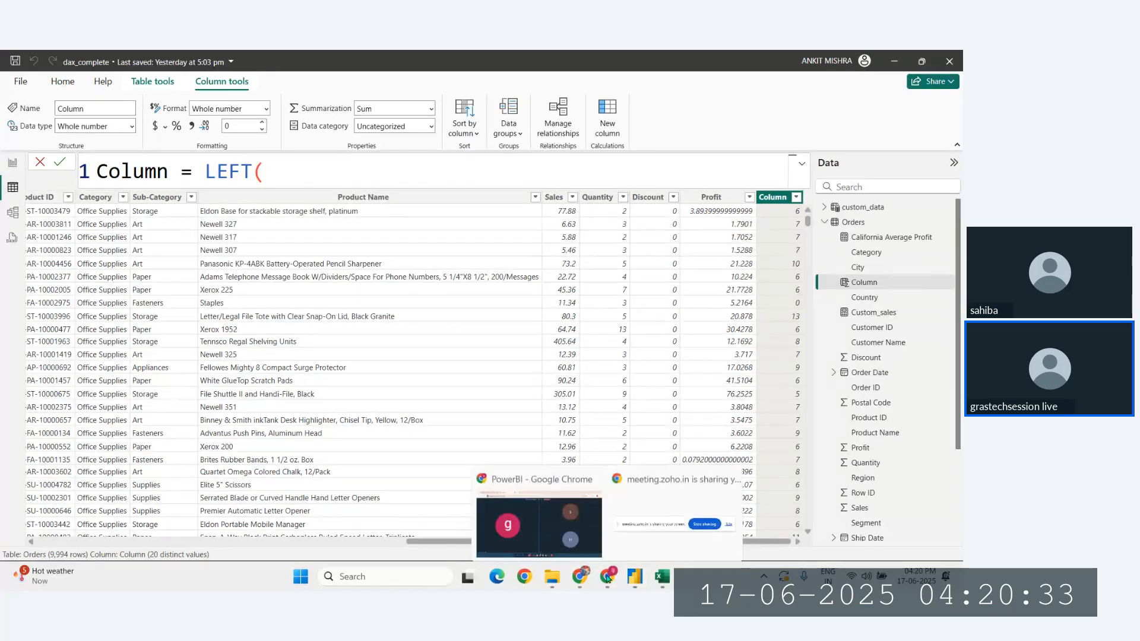
left_click(510, 511)
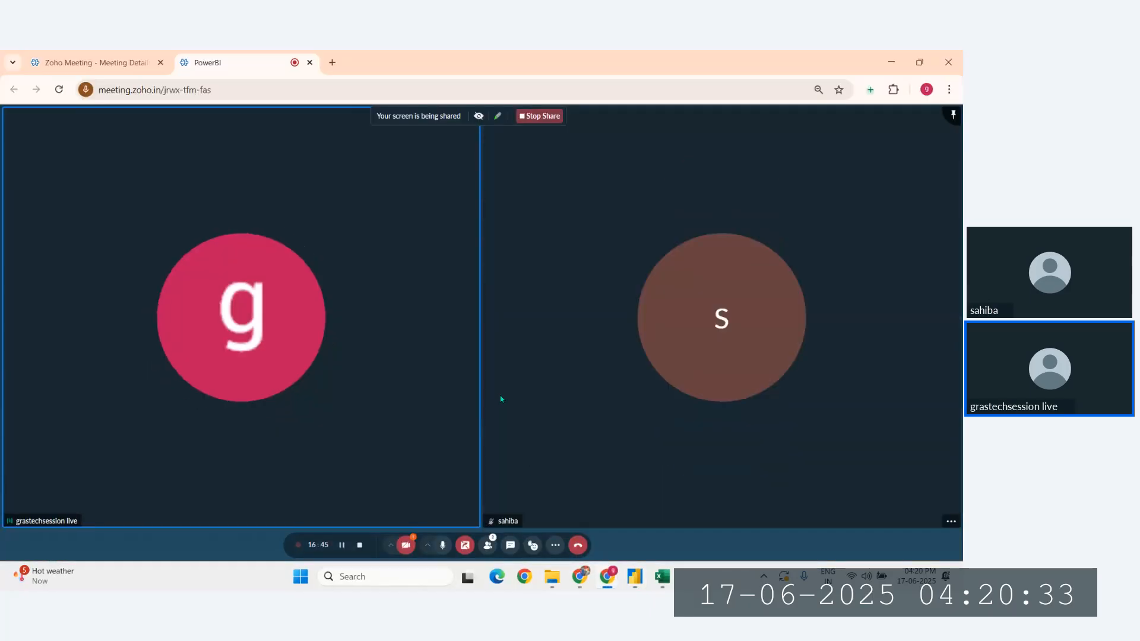
left_click(637, 580)
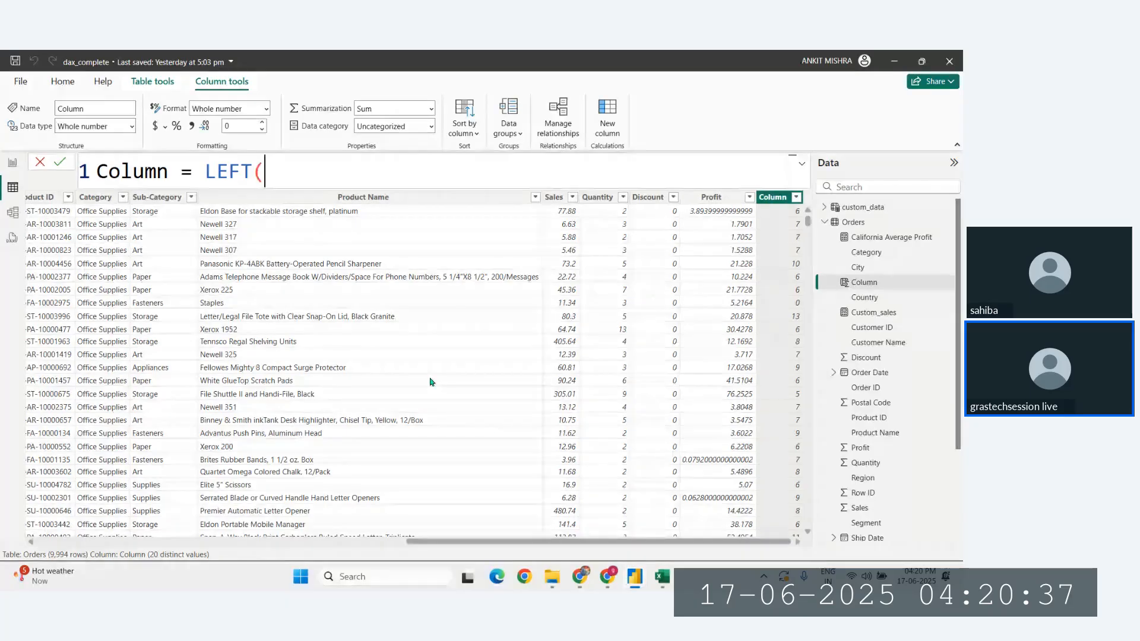
Complete the column's LEFT formula with Orders[Product Name] as the text and the copied FIND expression as the number of characters.
left_click(320, 160)
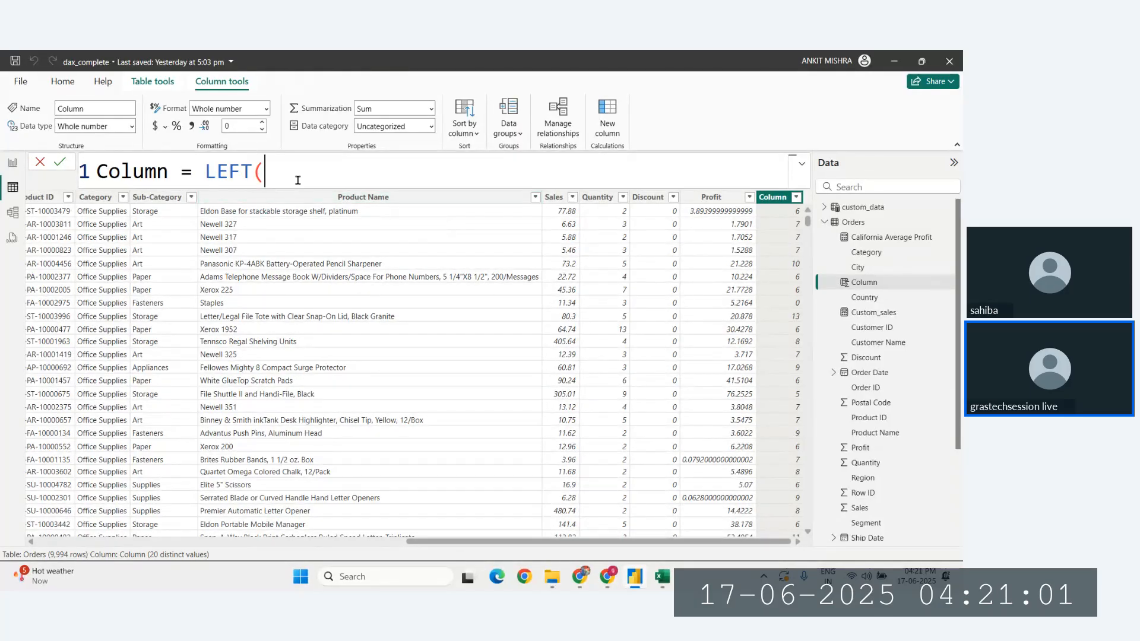
type("pro")
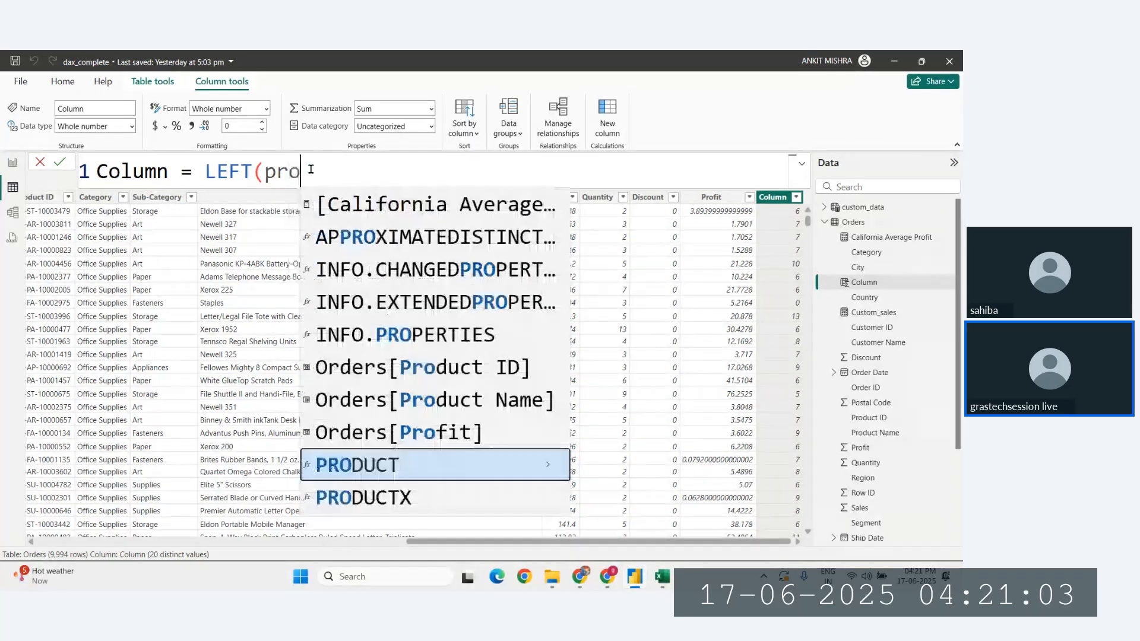
type("d")
key("Up")
key("Tab")
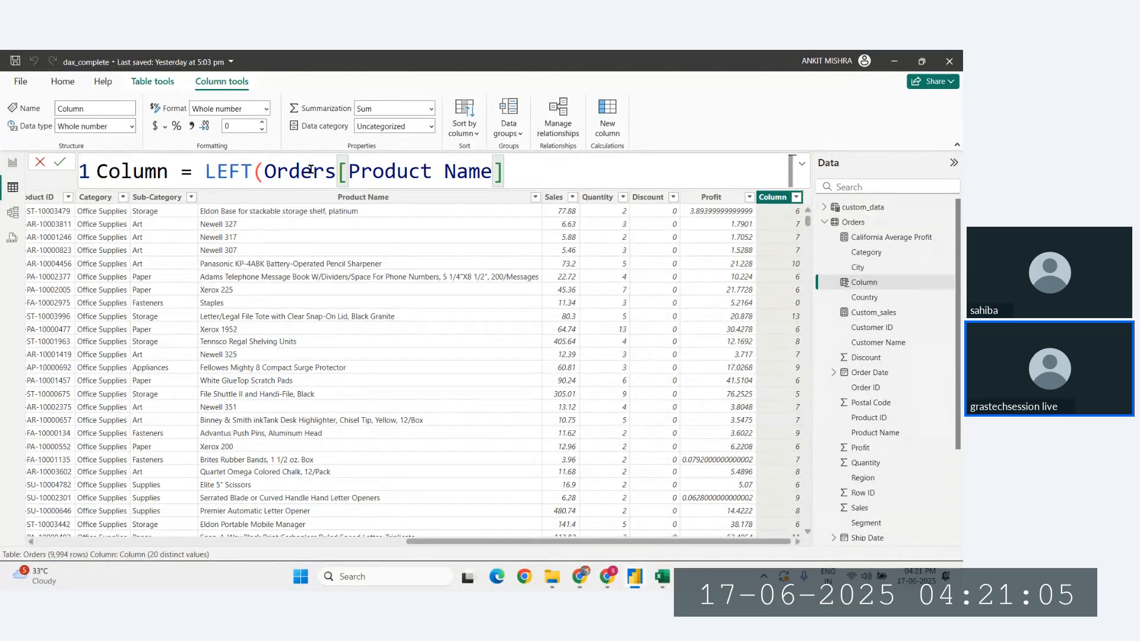
type(",")
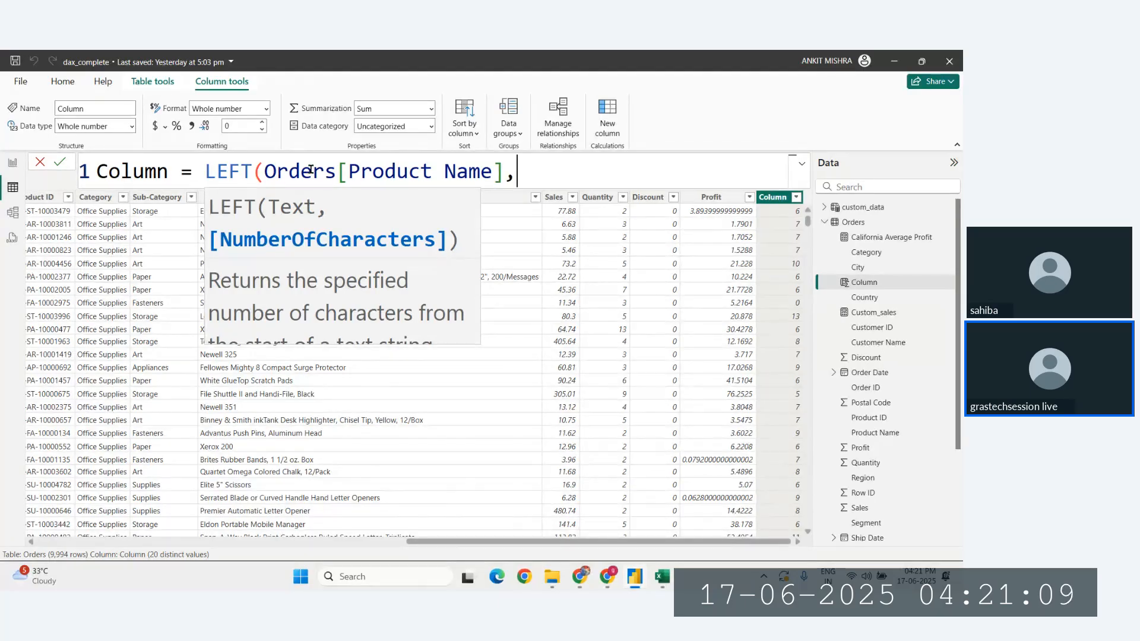
key("ctrl+v")
type(")")
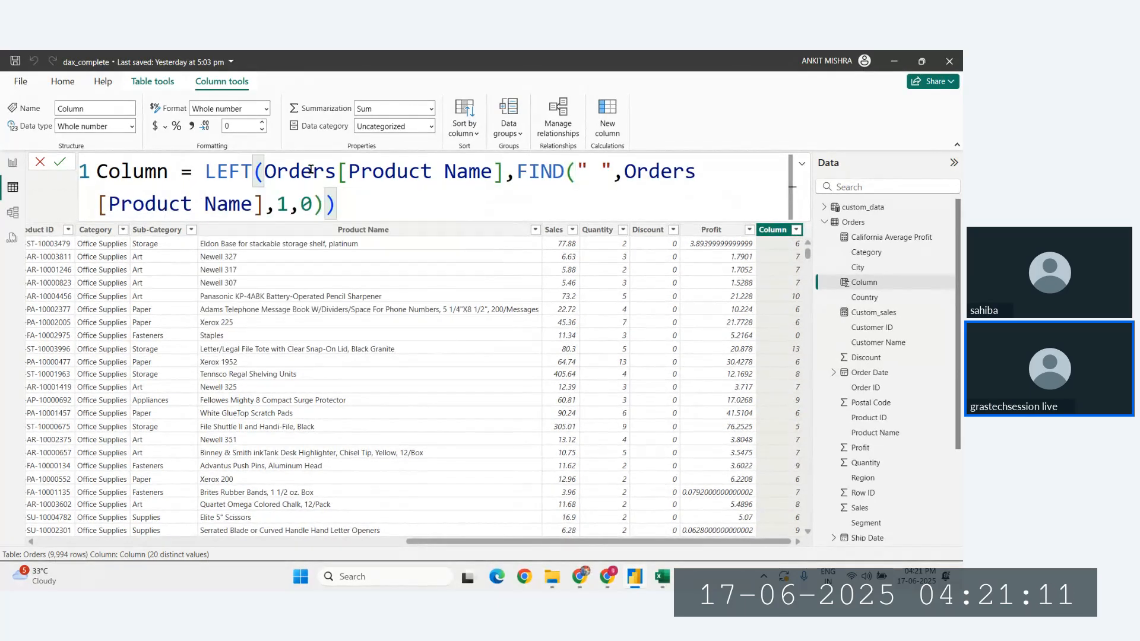
key("Return")
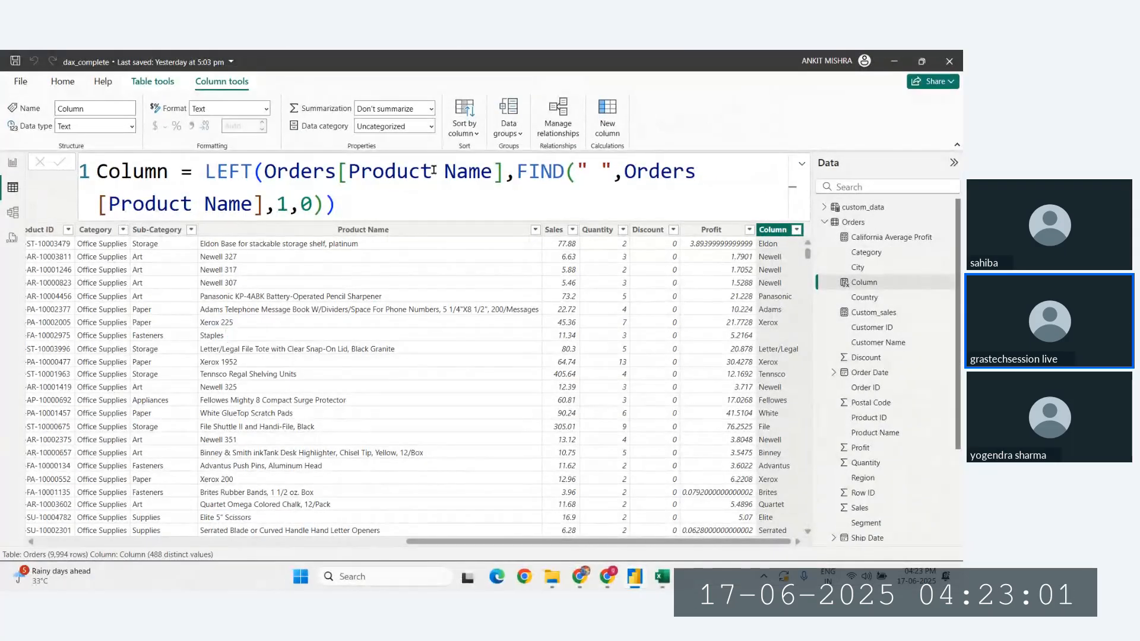
Replace FIND's not-found value of 0 with len(Orders[Product Name]), close all parentheses and apply the column formula.
left_click_drag(517, 173, 321, 203)
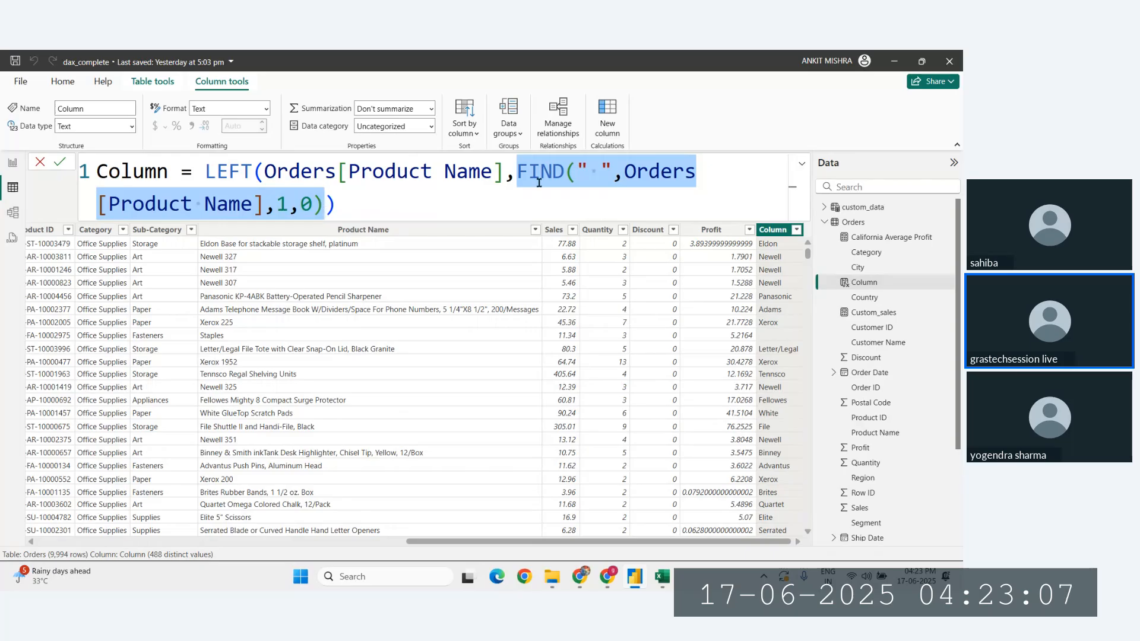
left_click(311, 204)
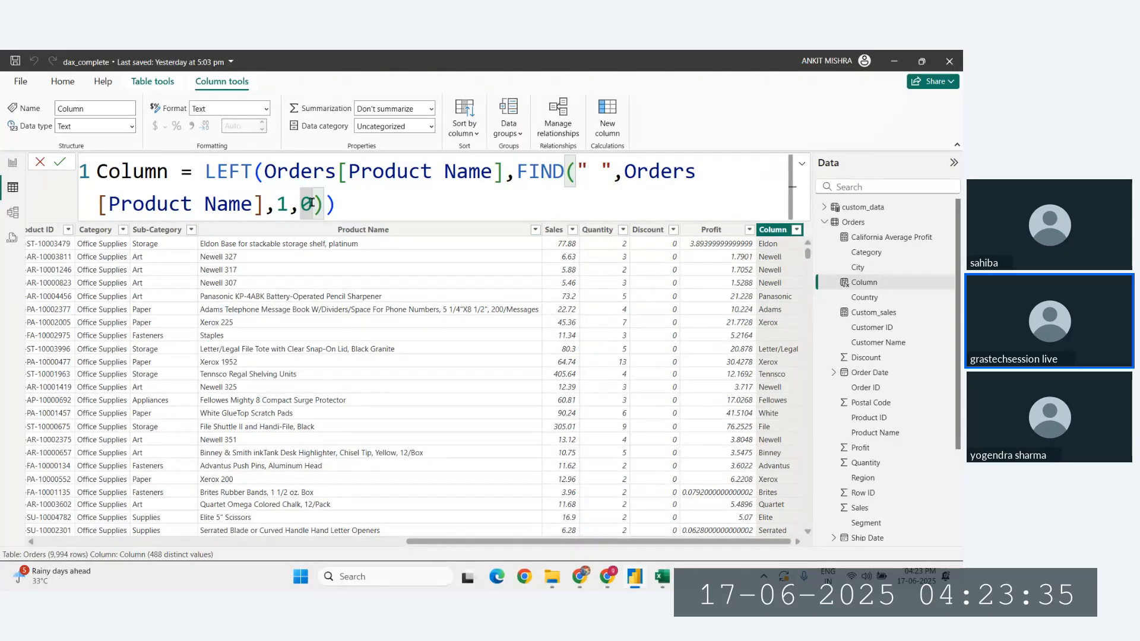
key("BackSpace")
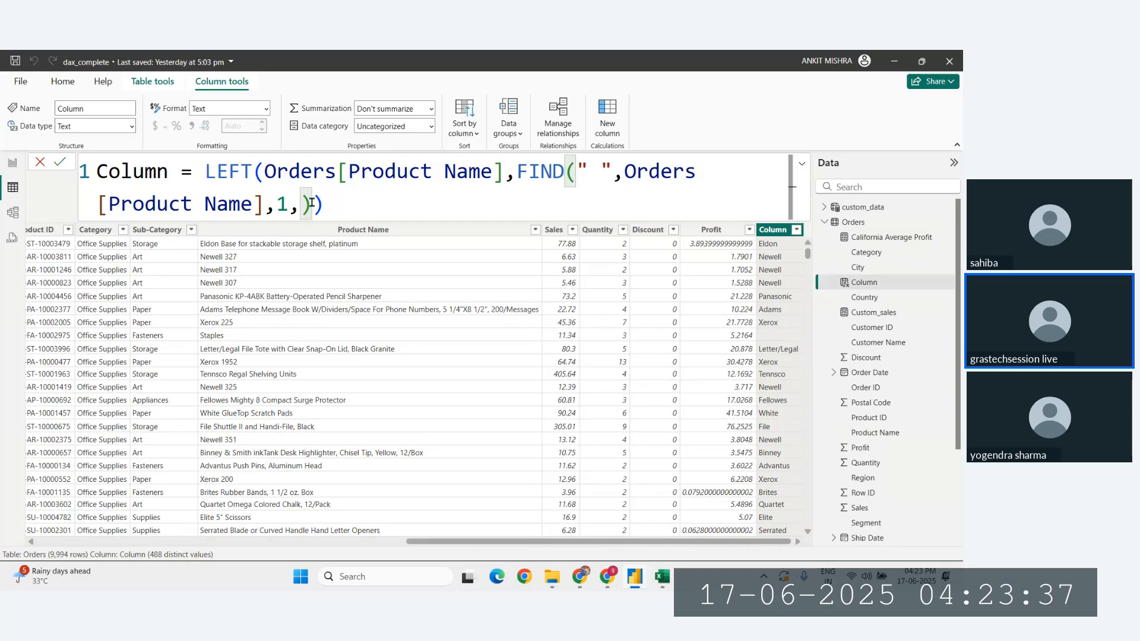
type("len")
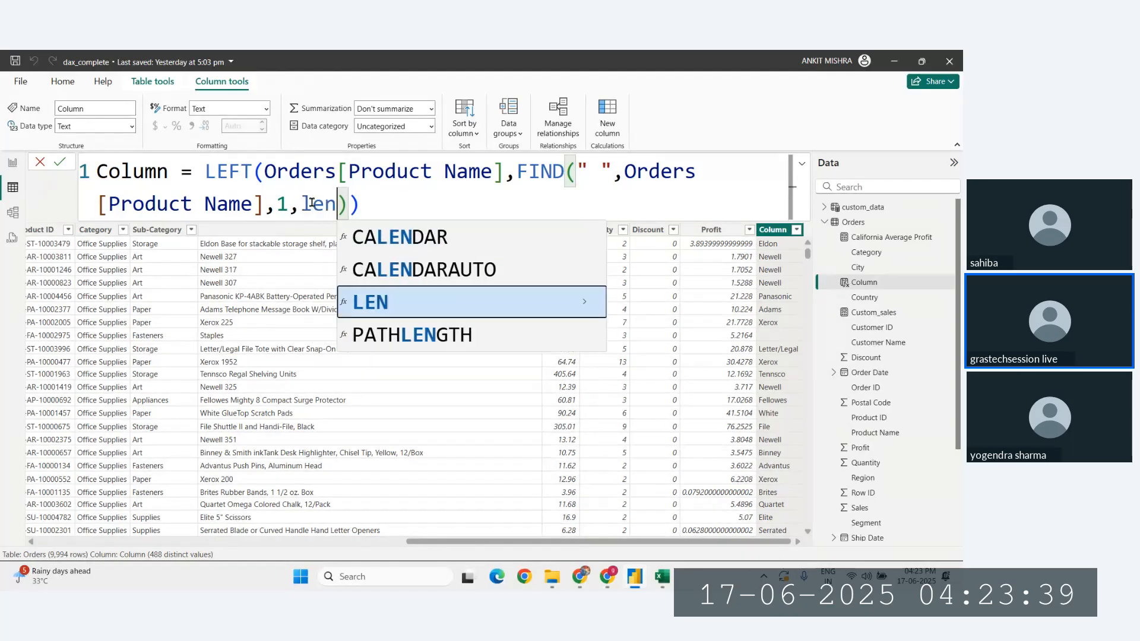
type("(pro")
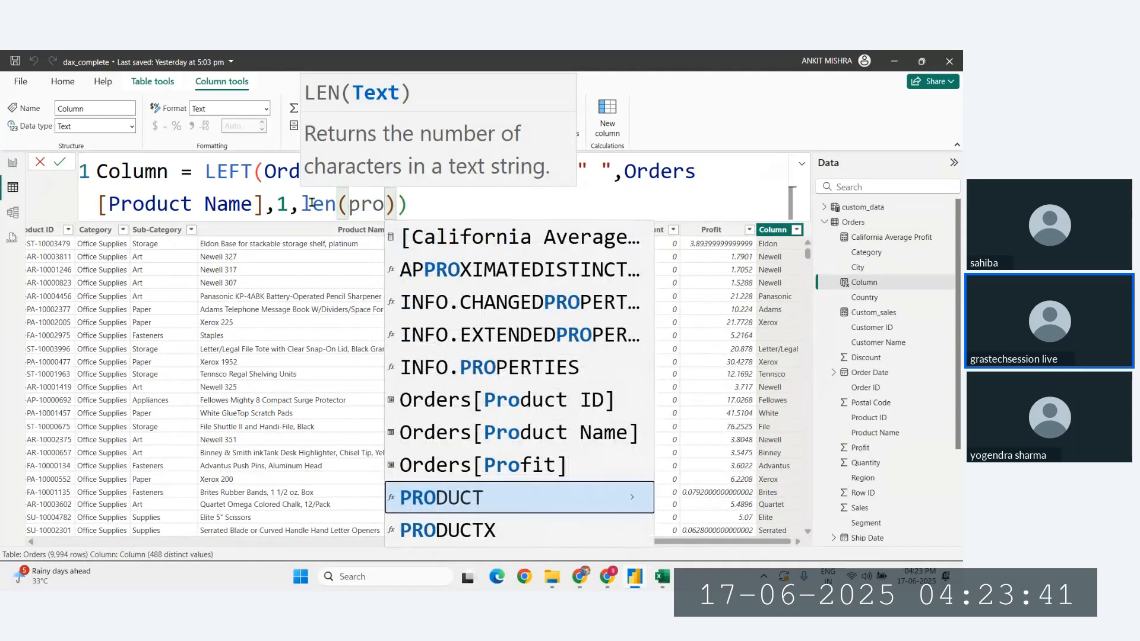
key("Up")
key("Up")
key("Tab")
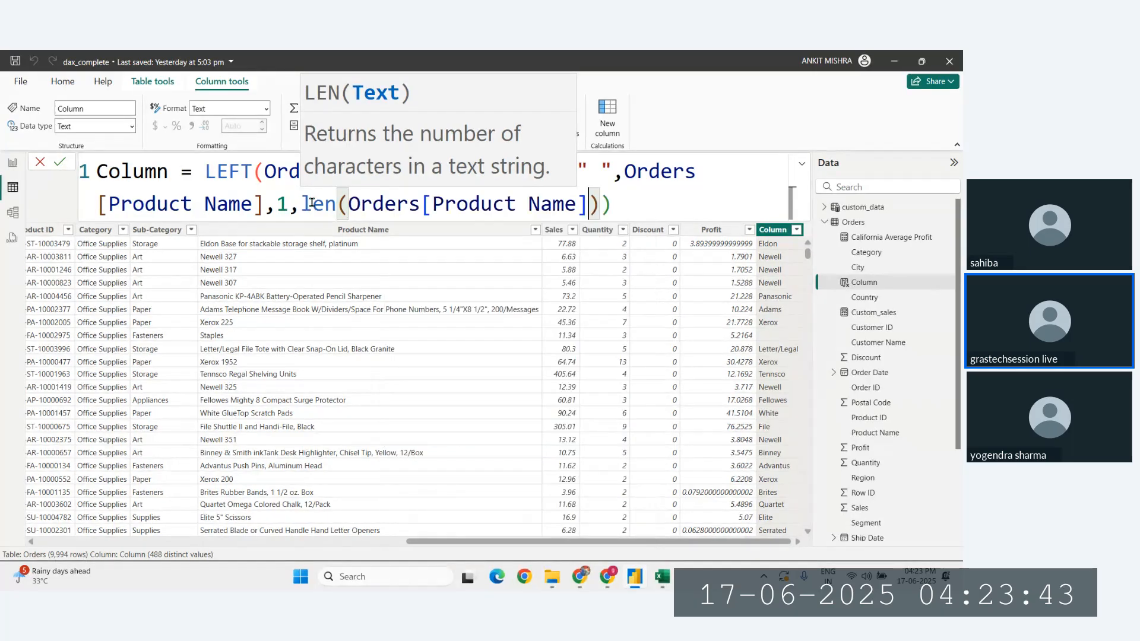
left_click(638, 196)
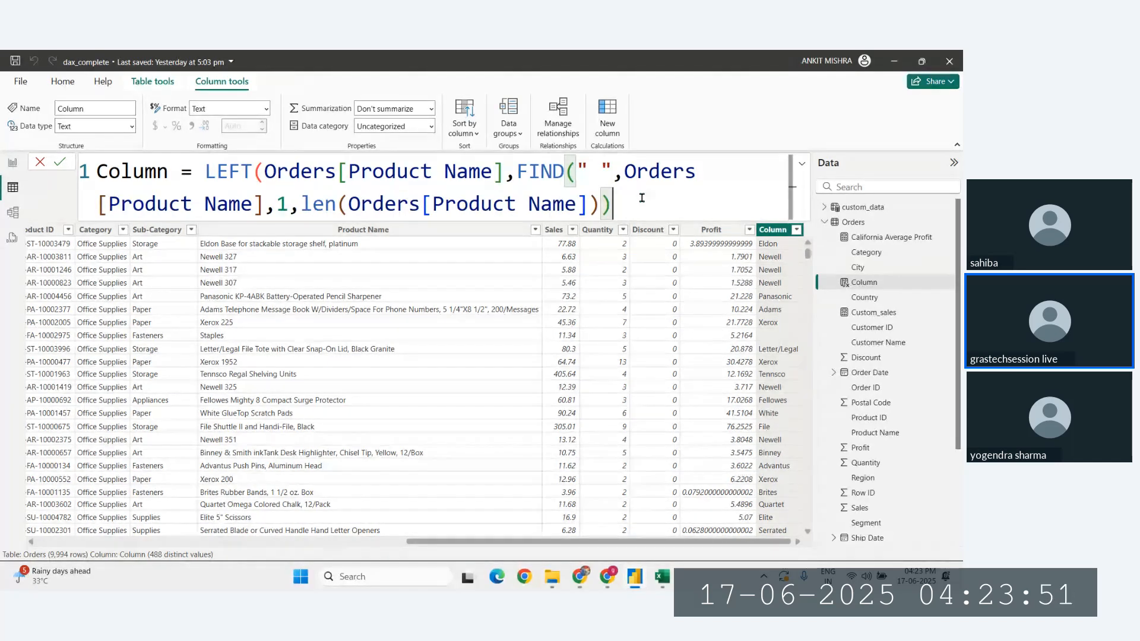
key("Return")
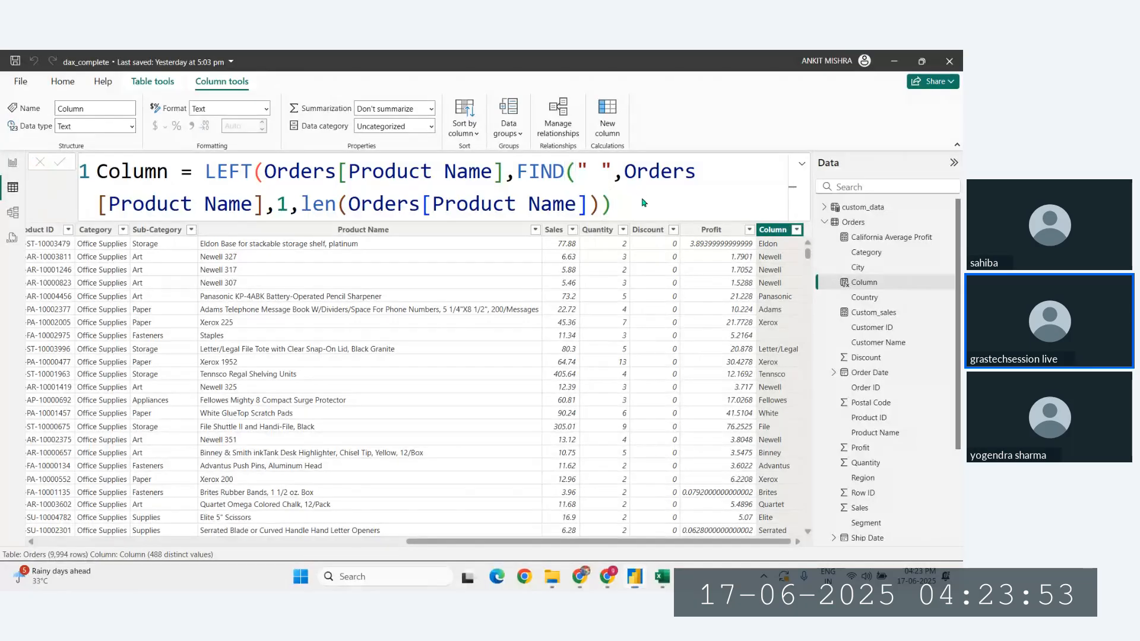
left_click(643, 202)
type(")")
key("Return")
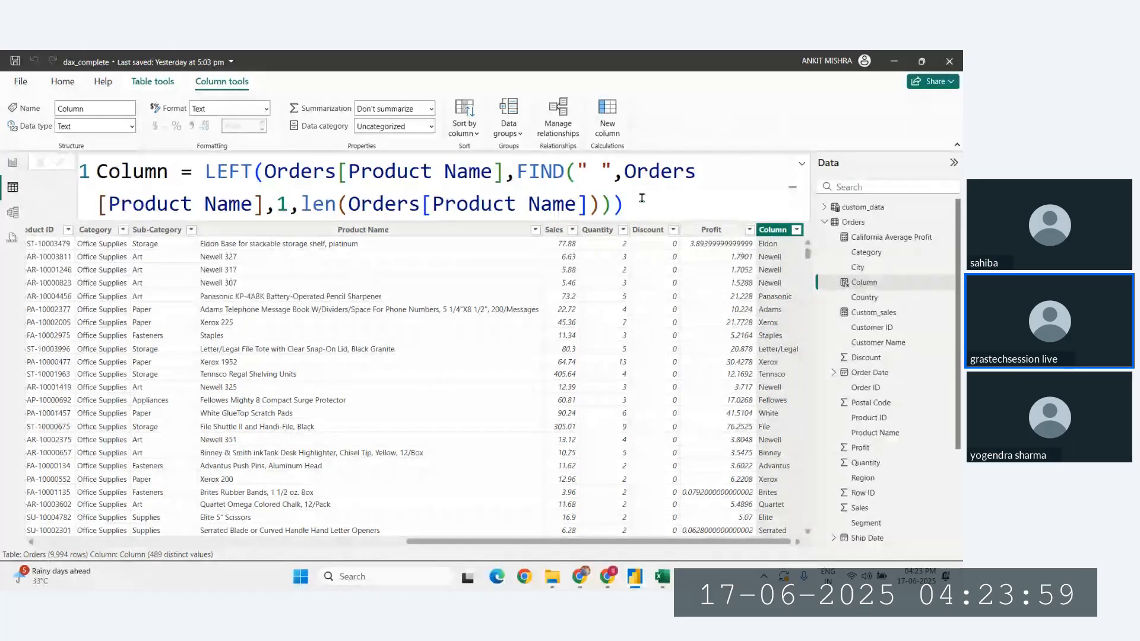
Break the column formula so that the FIND call and LEFT's closing parenthesis each sit on their own indented line.
left_click(642, 198)
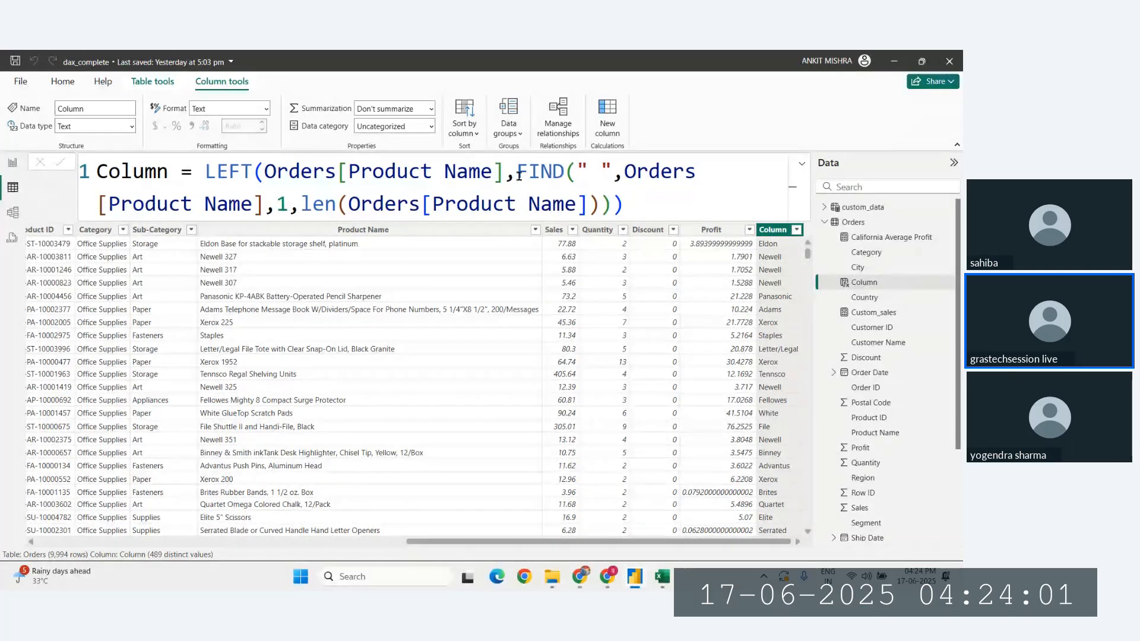
left_click(396, 177)
scroll(398, 180, "down", 2)
scroll(398, 180, "up", 1)
left_click(356, 171)
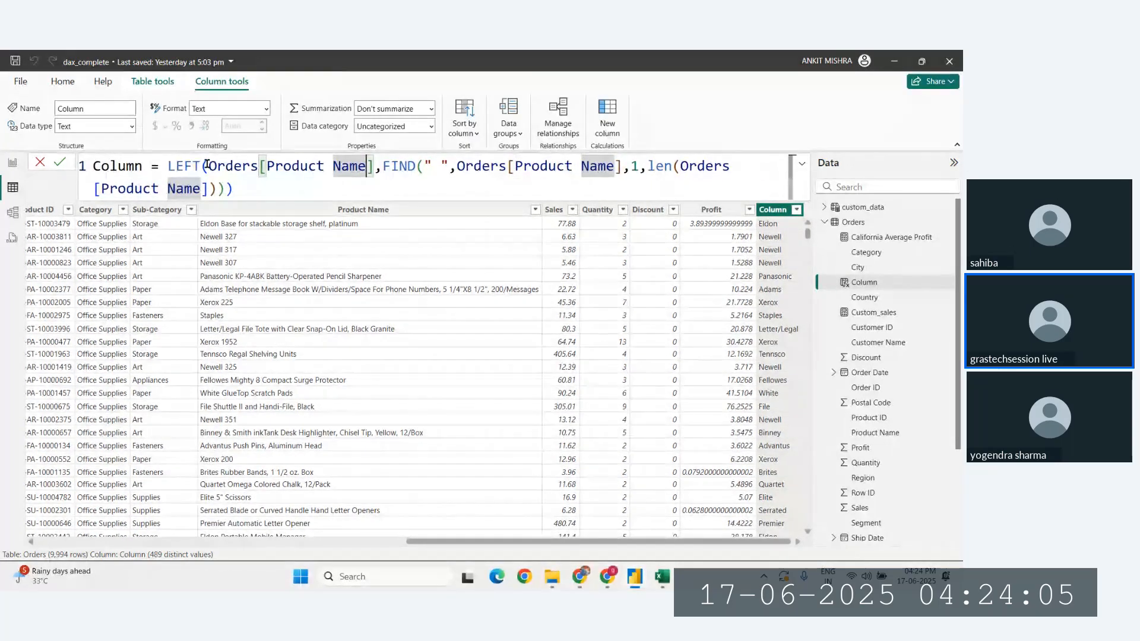
left_click(207, 166)
left_click(384, 168)
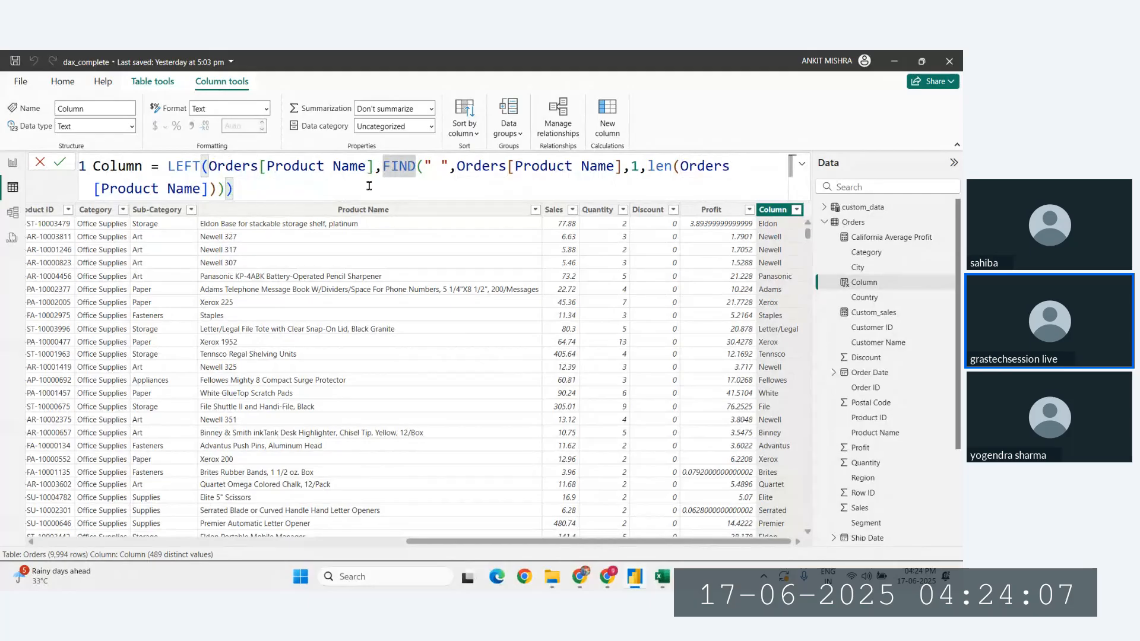
key("shift+Return")
key("Tab")
key("Tab")
key("Tab")
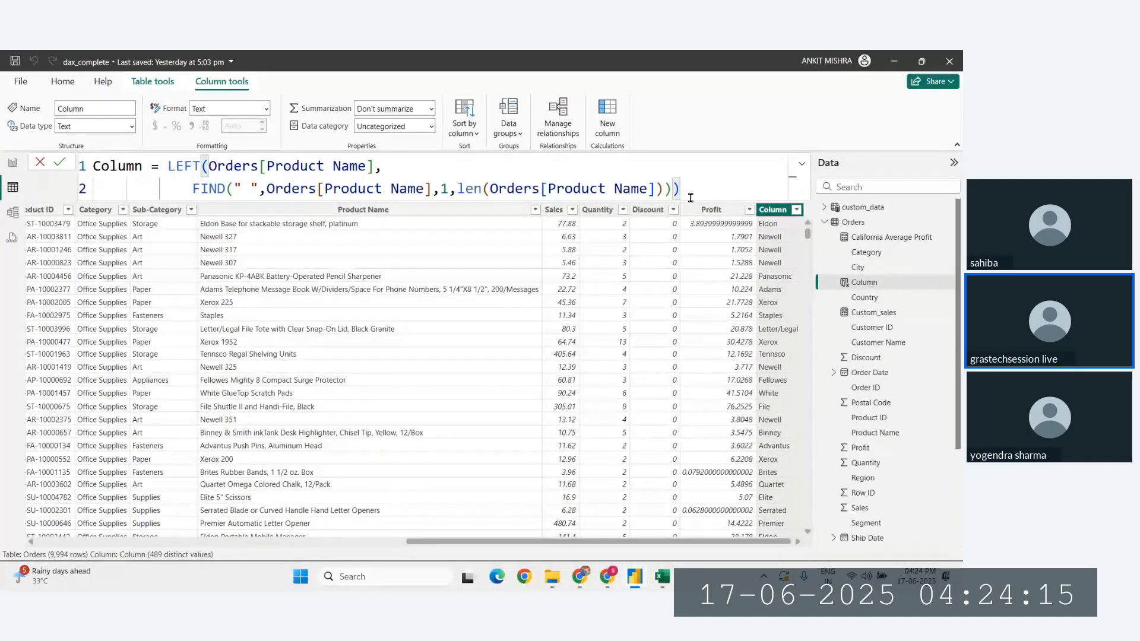
left_click(672, 189)
key("shift+Return")
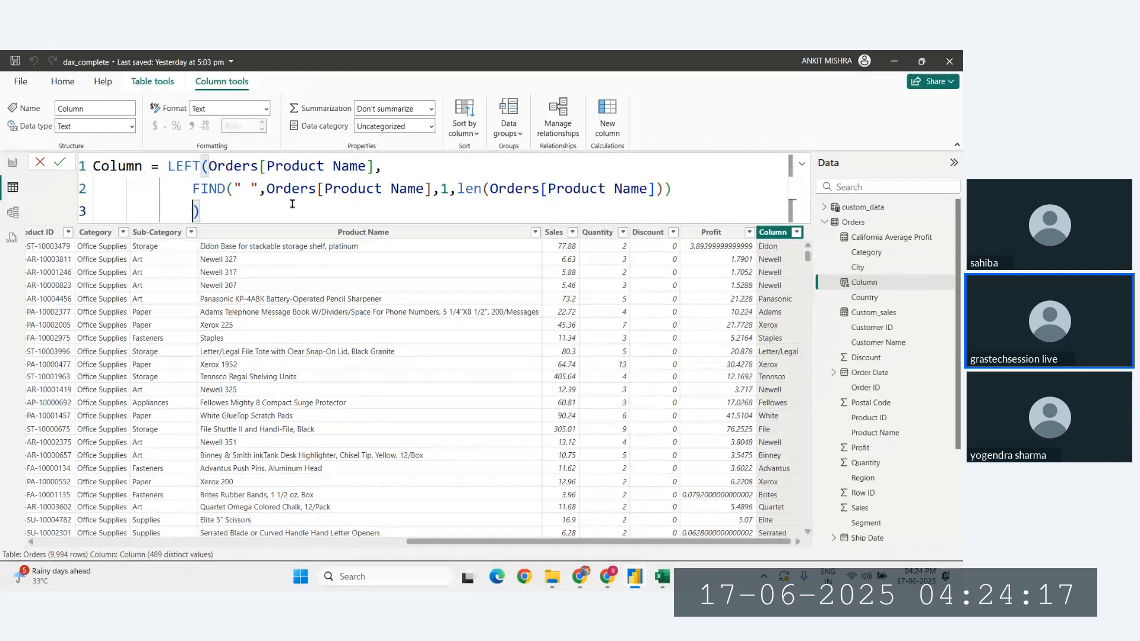
Review the formula's parts: LEFT's text argument, the FIND expression with its arguments, and the len fallback on Product Name.
left_click_drag(208, 166, 380, 162)
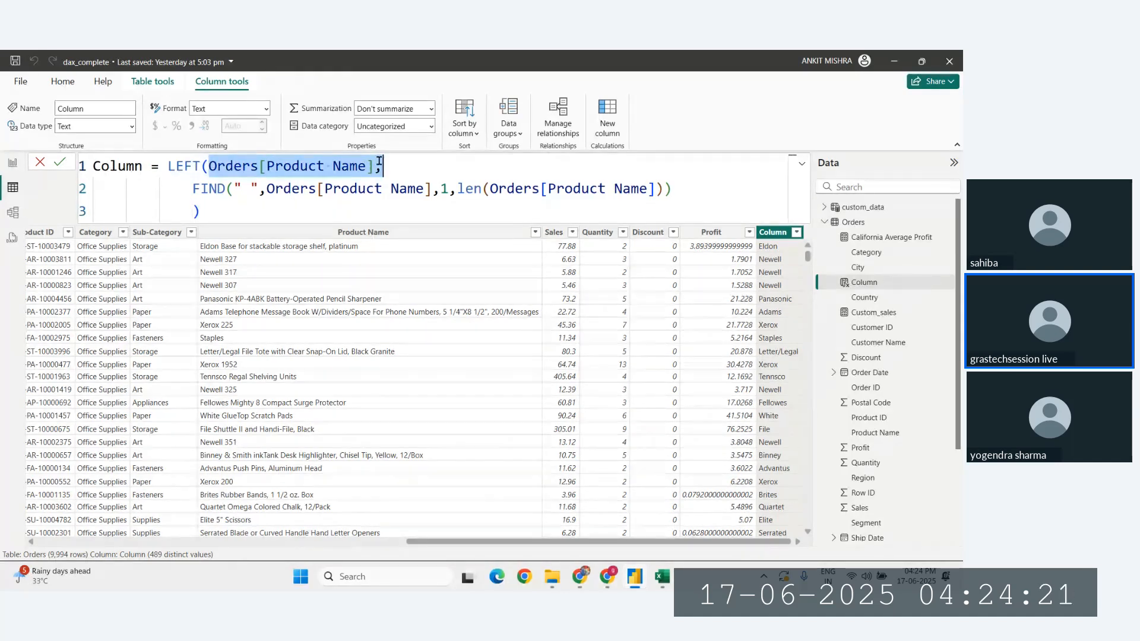
left_click_drag(192, 188, 667, 189)
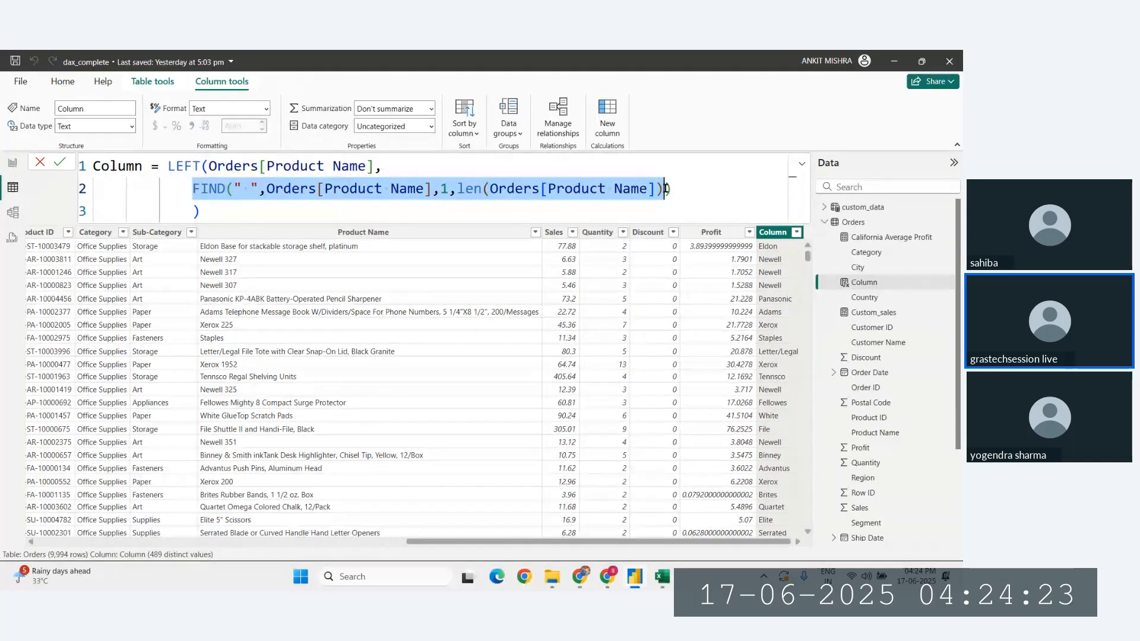
left_click(415, 205)
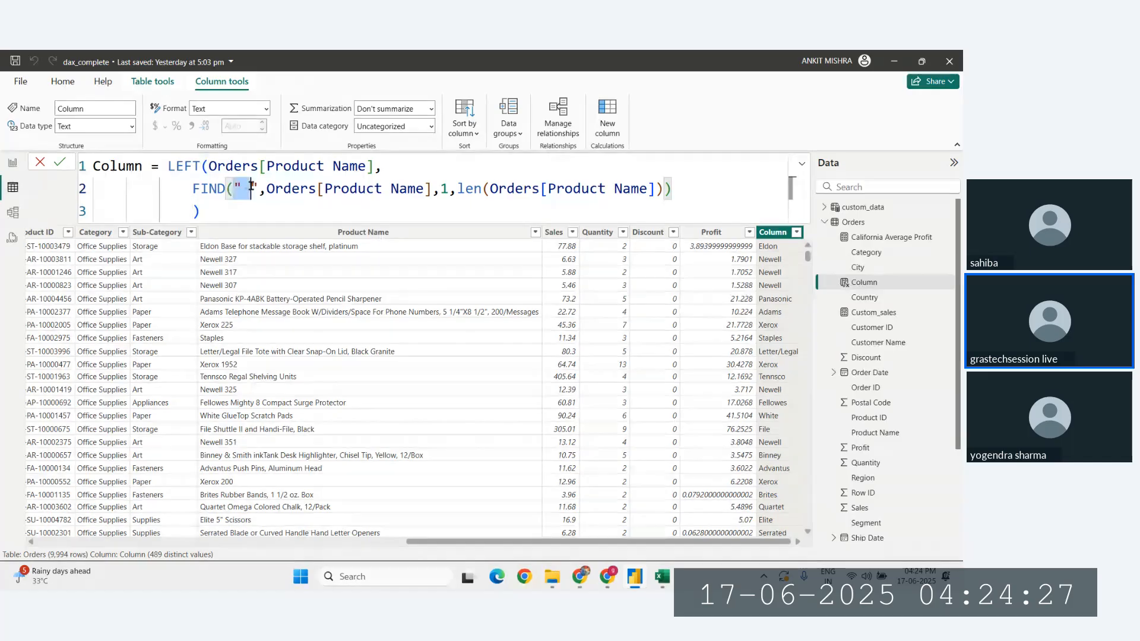
left_click_drag(267, 189, 657, 189)
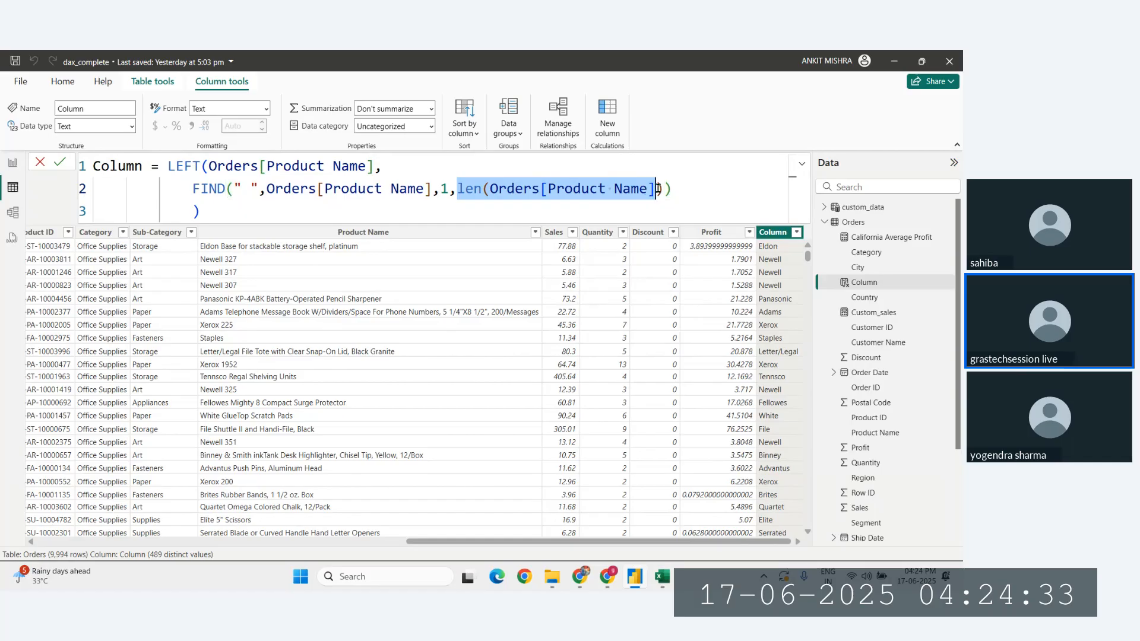
left_click(667, 191)
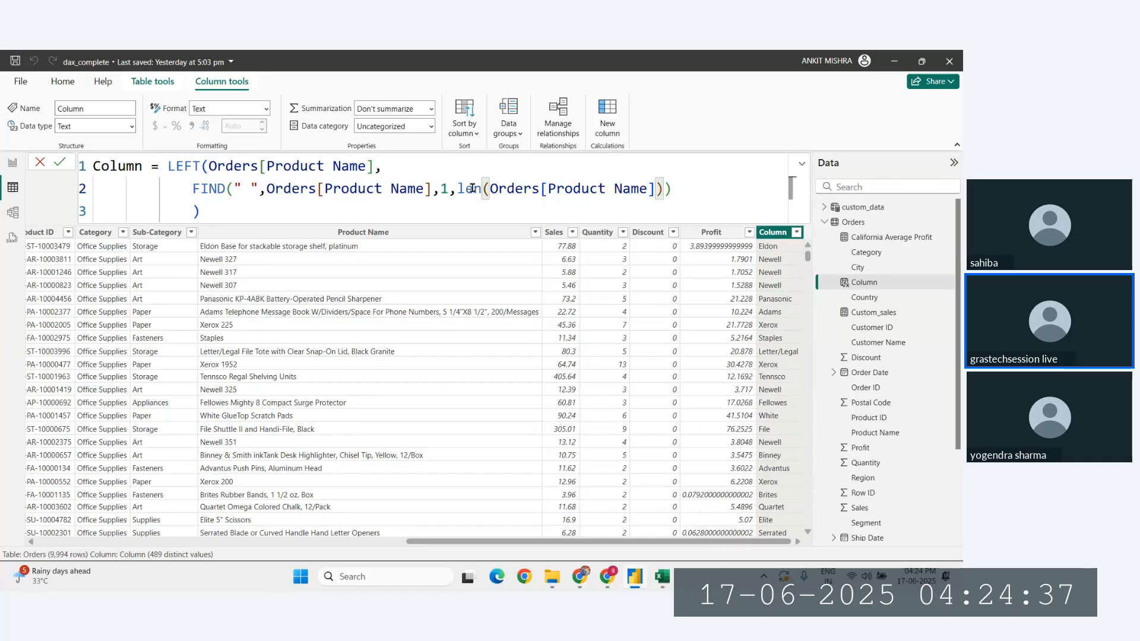
left_click_drag(458, 189, 655, 186)
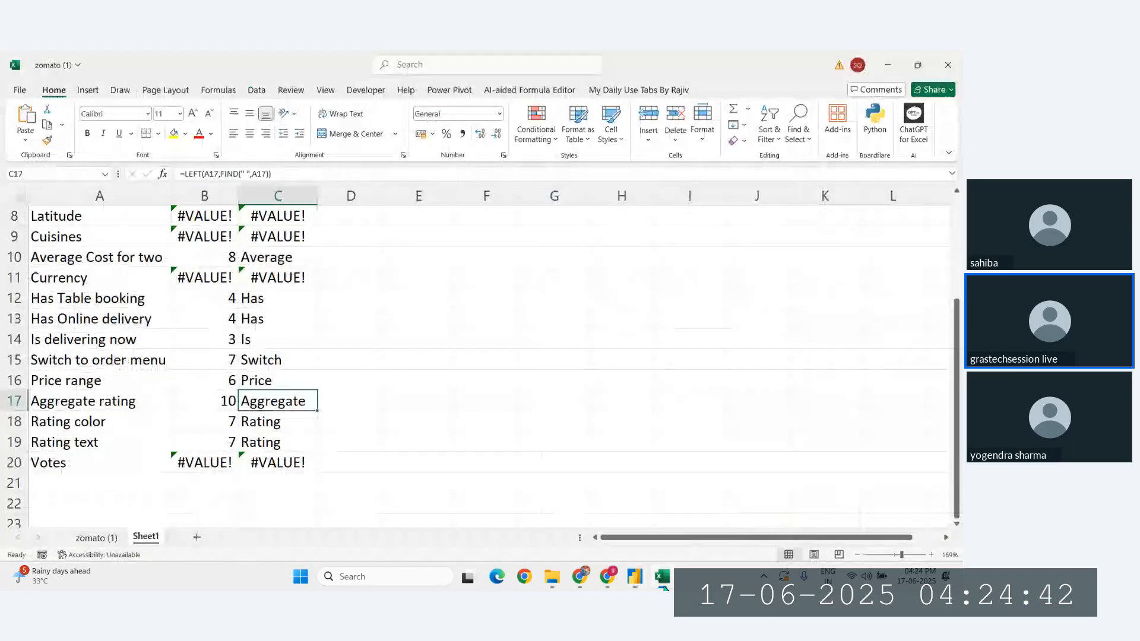
Switch to the Excel workbook and enter =LEFT(A1,0) in cell D1 of Sheet1.
key("alt+Tab")
left_click(266, 221)
scroll(265, 221, "up", 3)
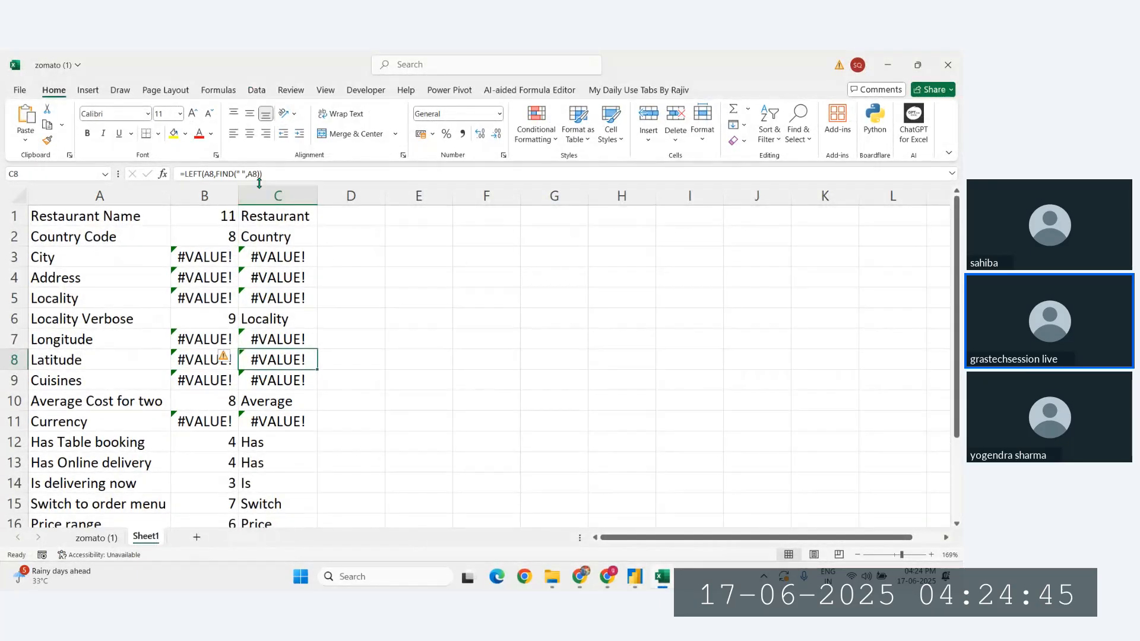
left_click(368, 216)
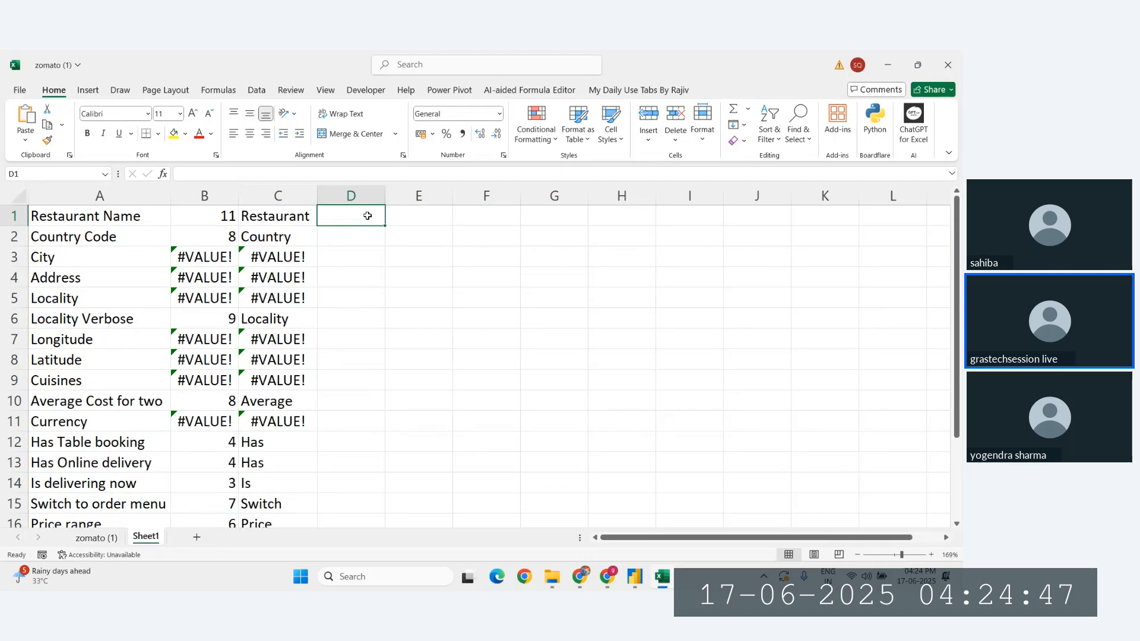
type("=le")
key("Tab")
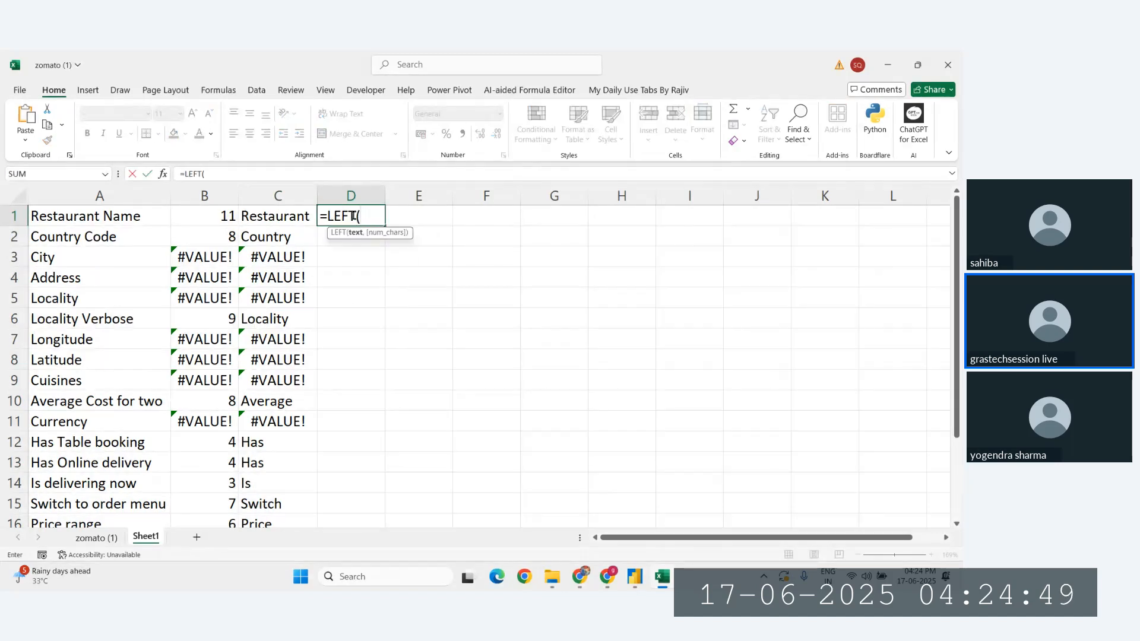
left_click(109, 218)
type(",0")
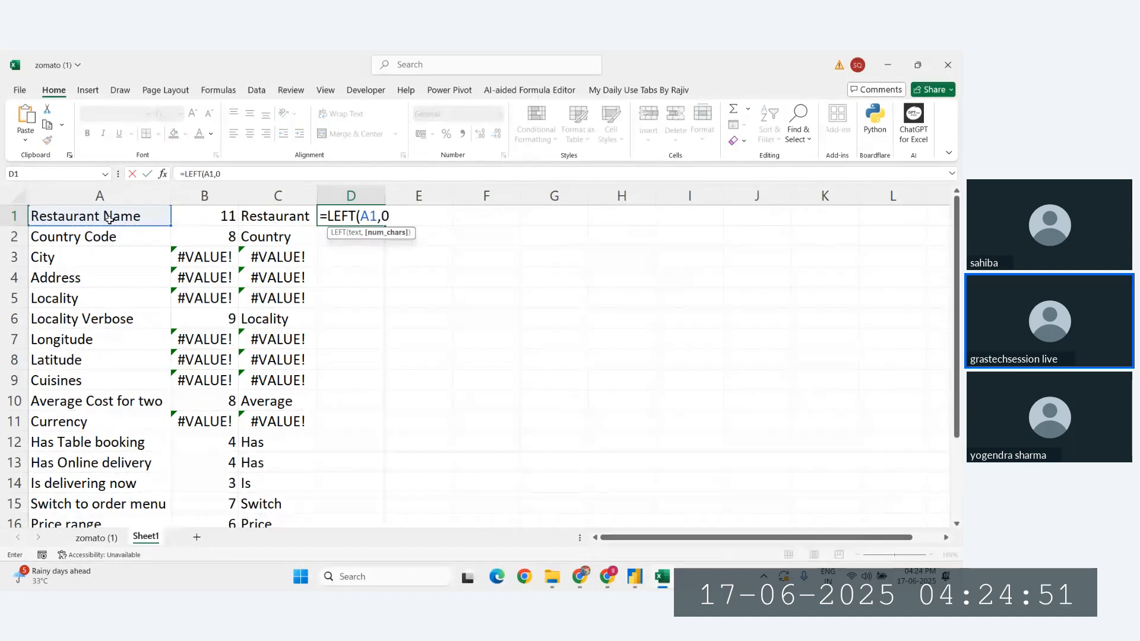
type(")")
key("Return")
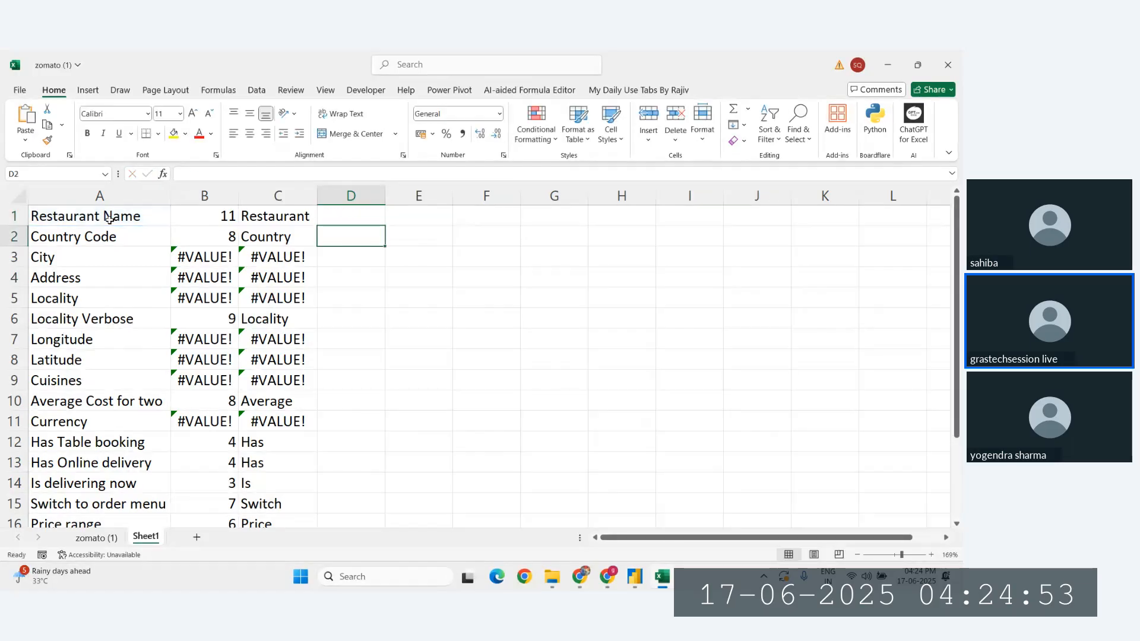
Fill the D1 formula down column D alongside the existing data and check the copy in D2.
left_click(357, 217)
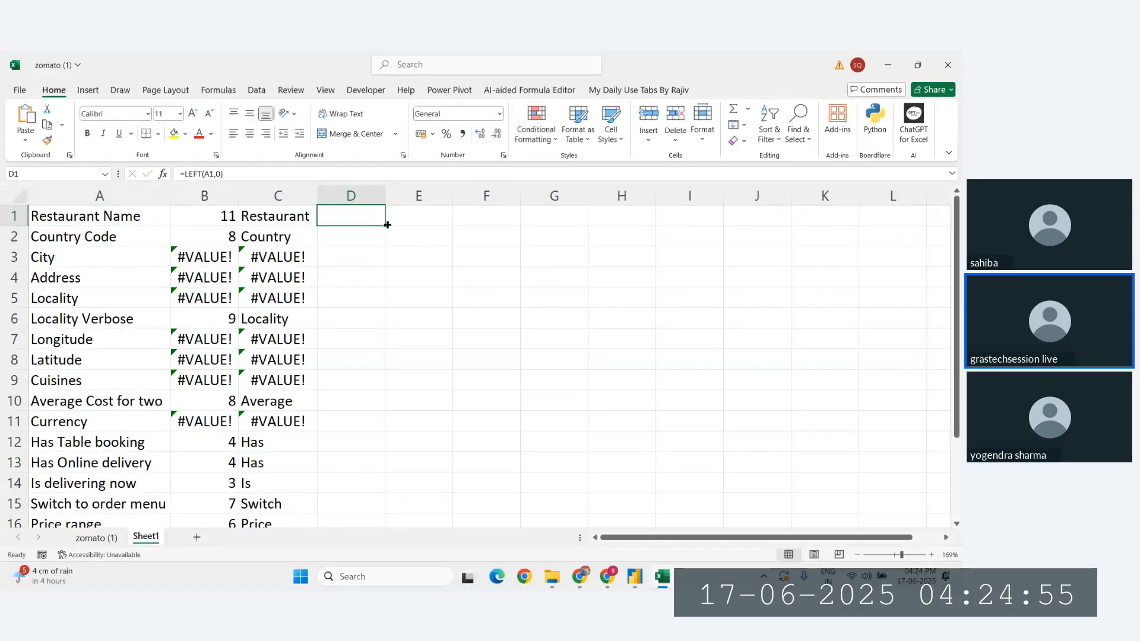
double_click(387, 224)
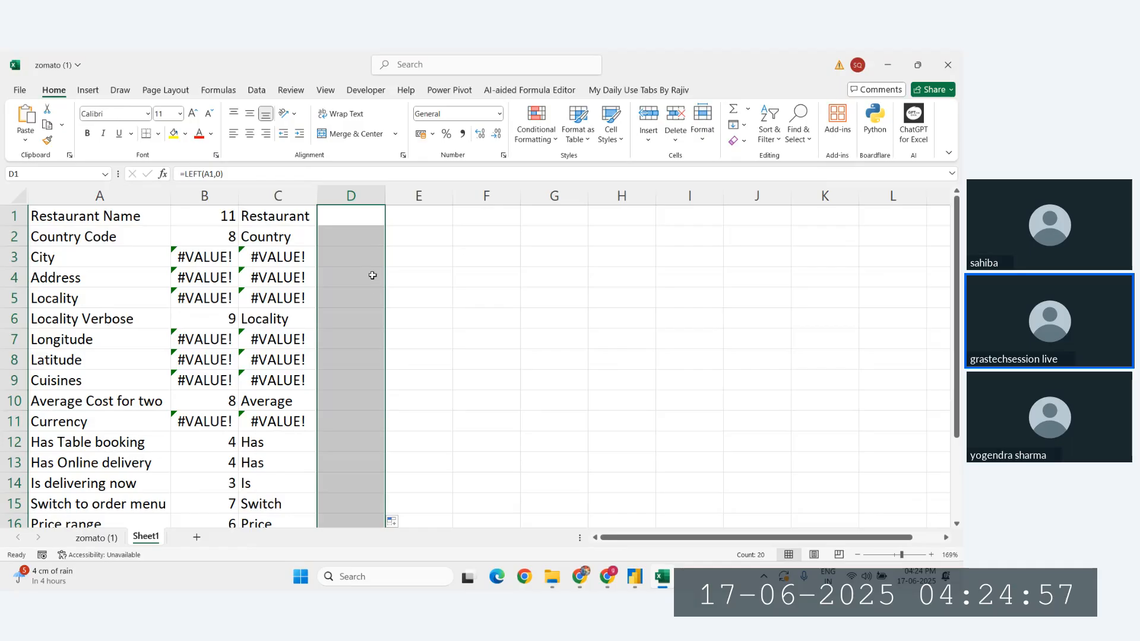
left_click(356, 234)
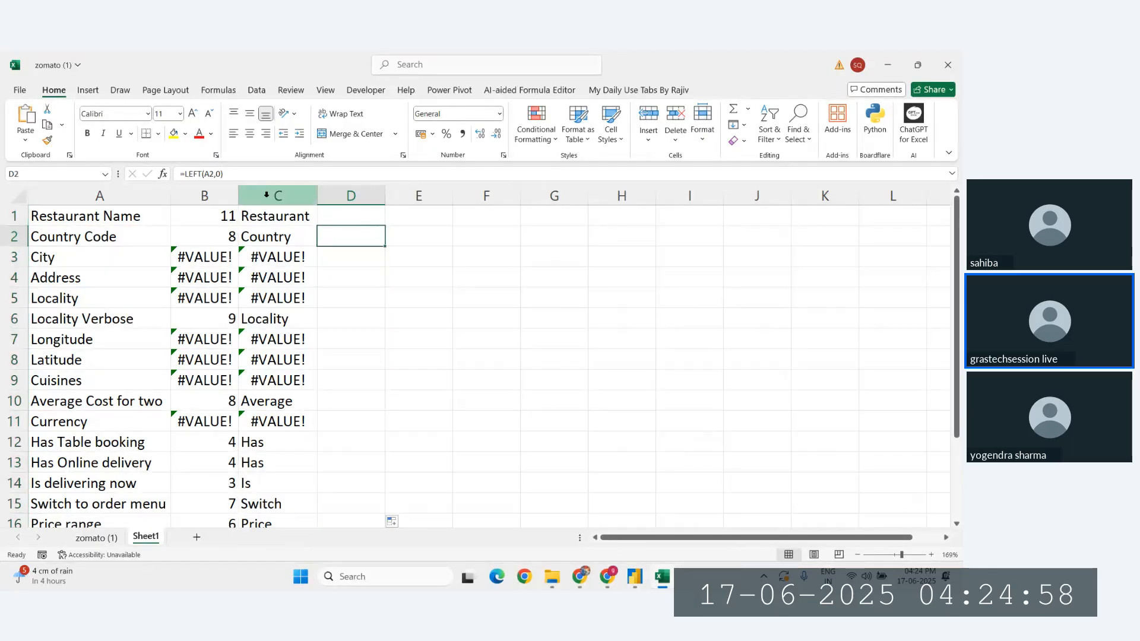
Change the formula in D1 to =LEFT(A1,LEN(A1)) so the number of characters comes from the length of A1.
left_click(346, 220)
left_click(219, 175)
key("BackSpace")
type("l")
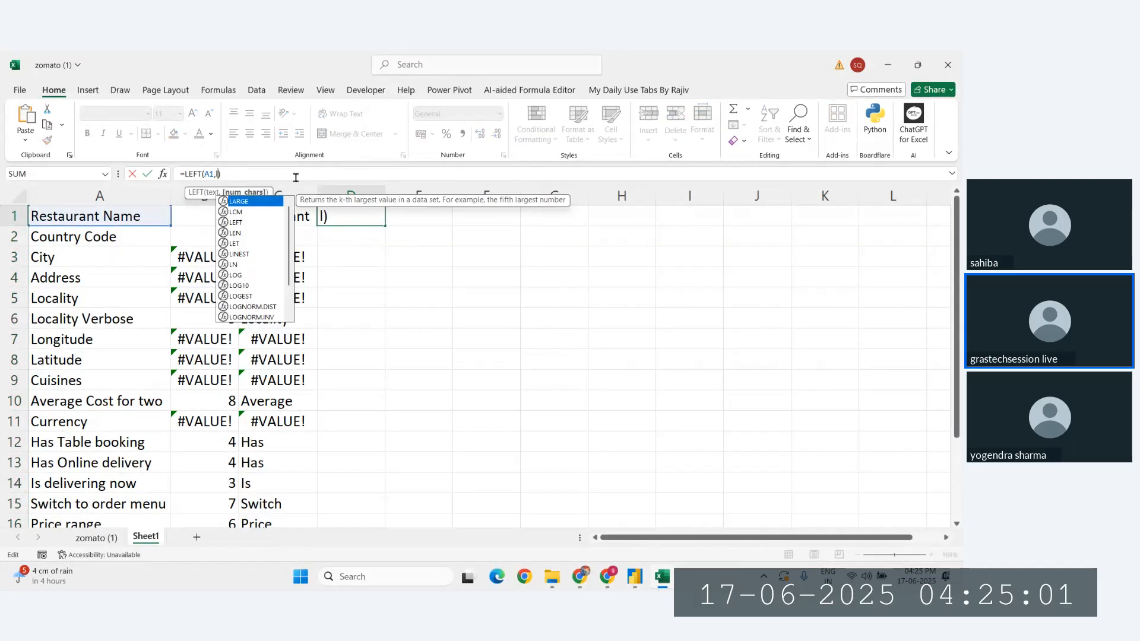
type("en")
key("Tab")
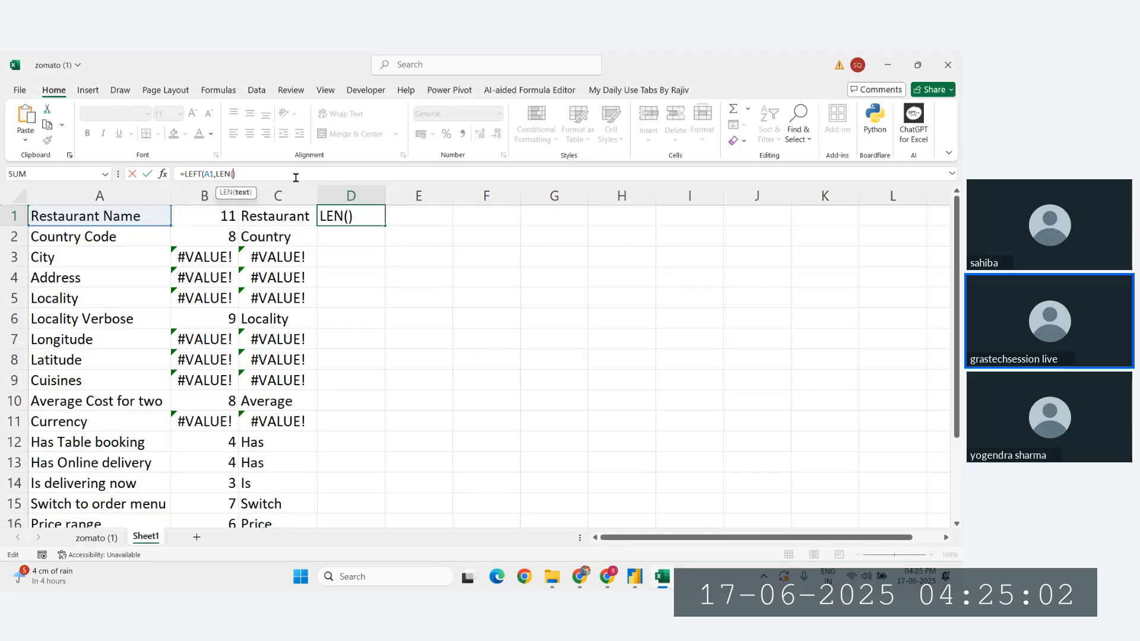
left_click(120, 216)
type(")")
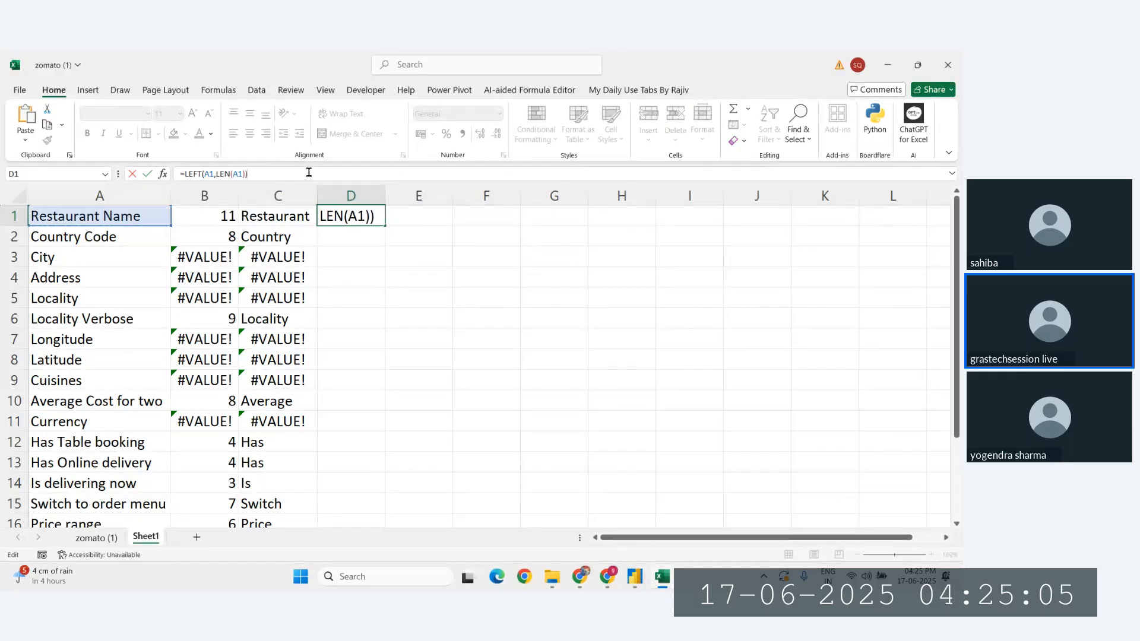
key("Return")
Fill the LEFT and LEN formula from D1 down the rest of column D.
left_click(374, 217)
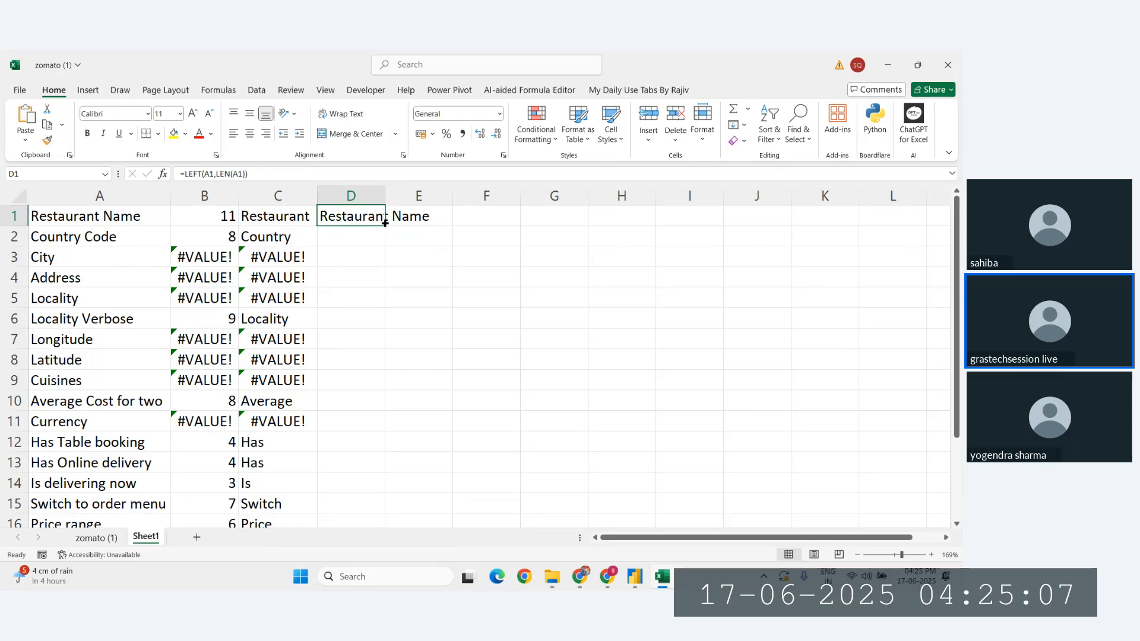
double_click(385, 223)
left_click(366, 218)
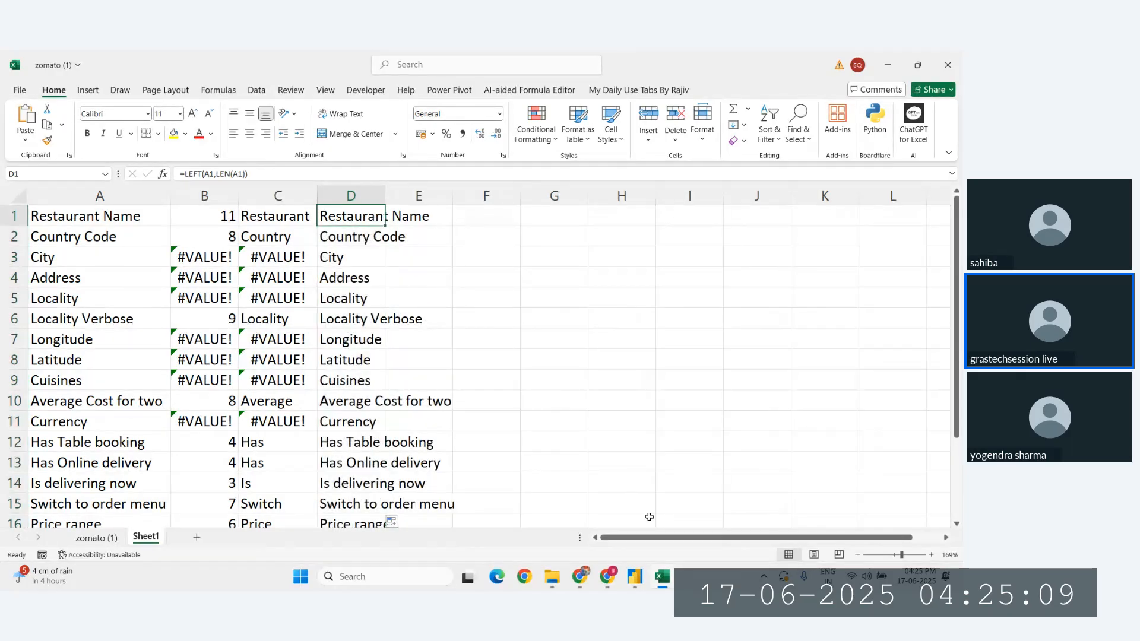
Switch to Power BI to check the first-word column, and look through the text function list in the browser's DAX reference.
left_click(639, 578)
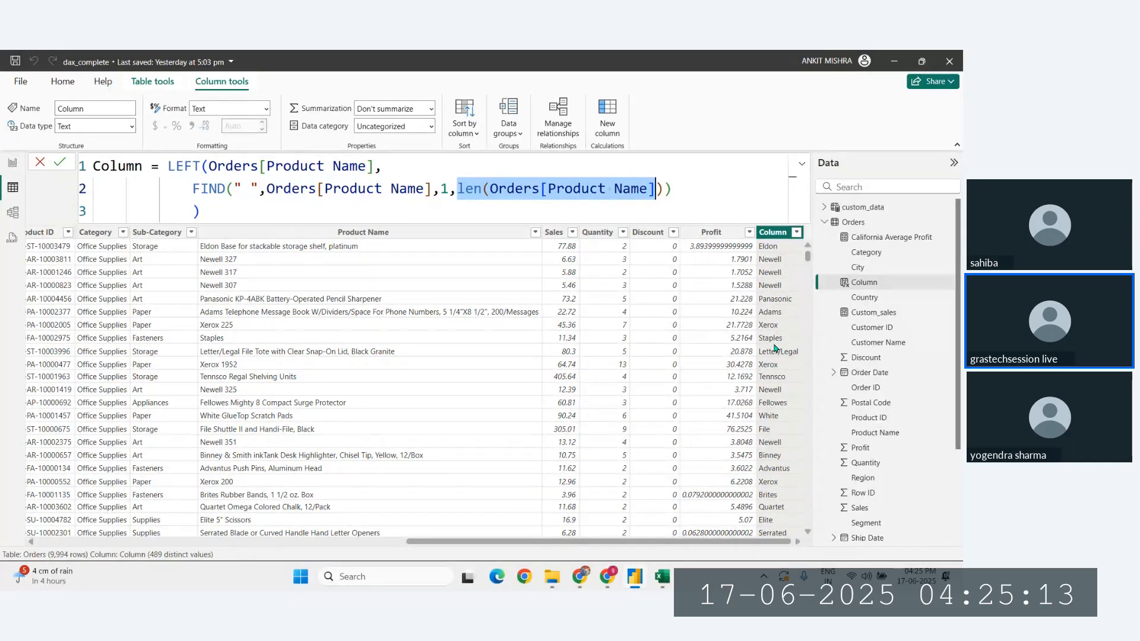
scroll(775, 425, "down", 5)
scroll(775, 425, "up", 5)
key("alt+Tab")
scroll(324, 358, "down", 1)
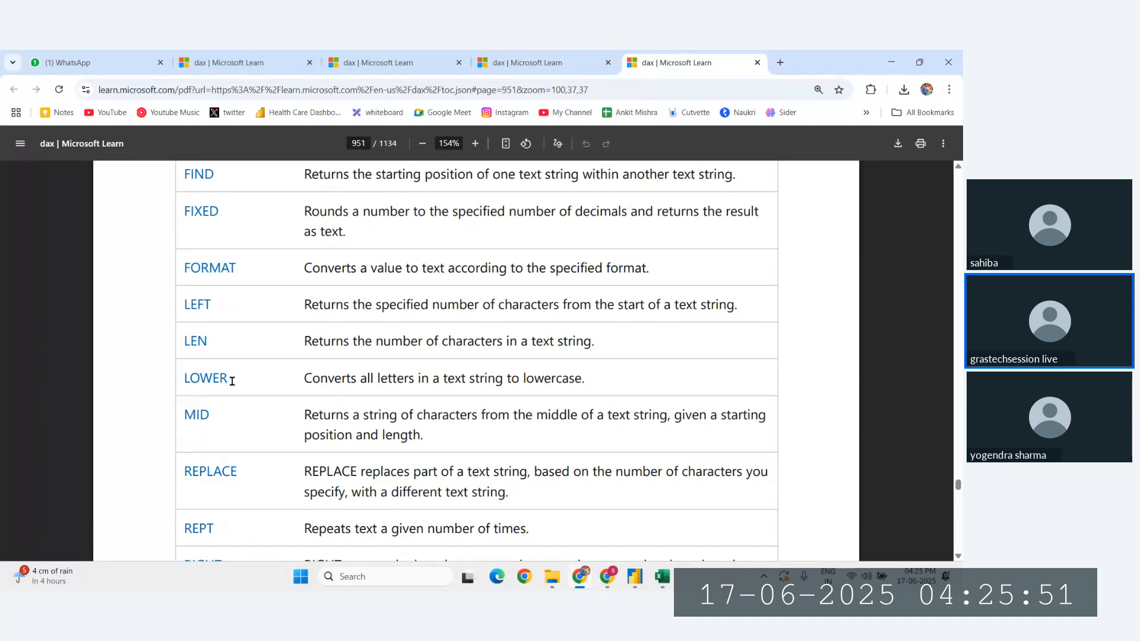
scroll(242, 387, "down", 1)
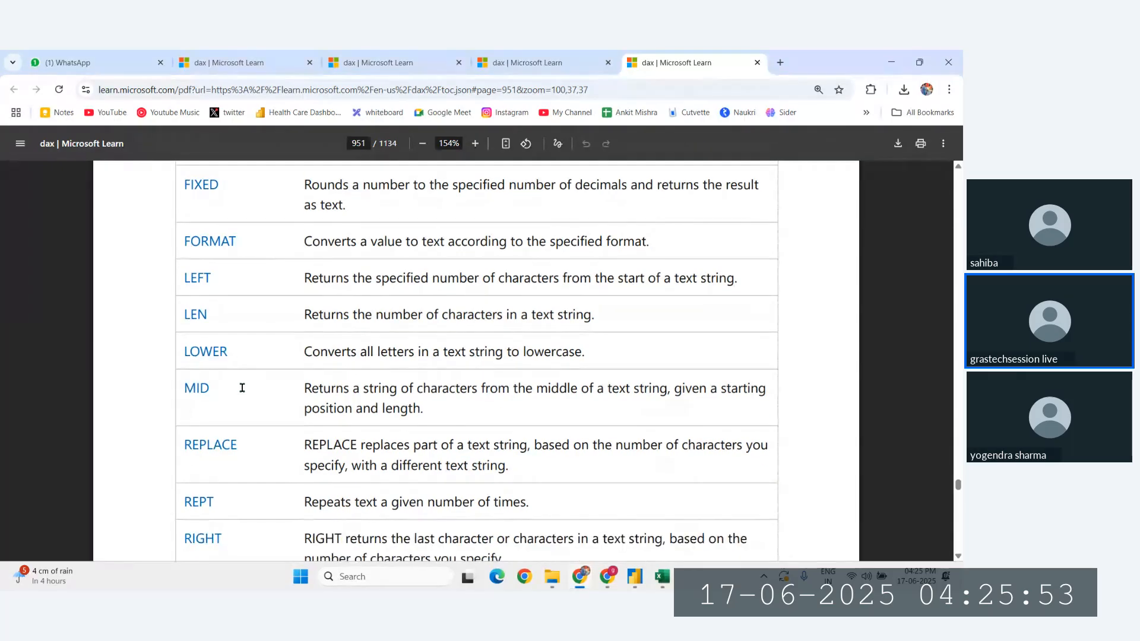
scroll(241, 387, "up", 2)
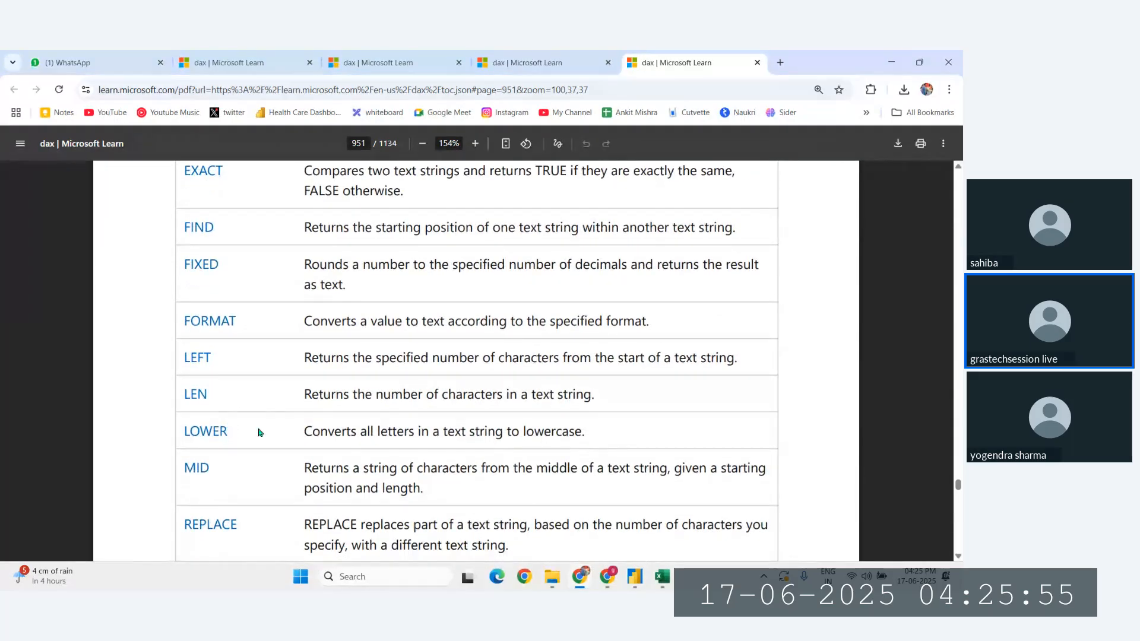
Switch to Power BI and wrap the column's whole LEFT and FIND expression in UPPER to capitalise the first word.
left_click(634, 576)
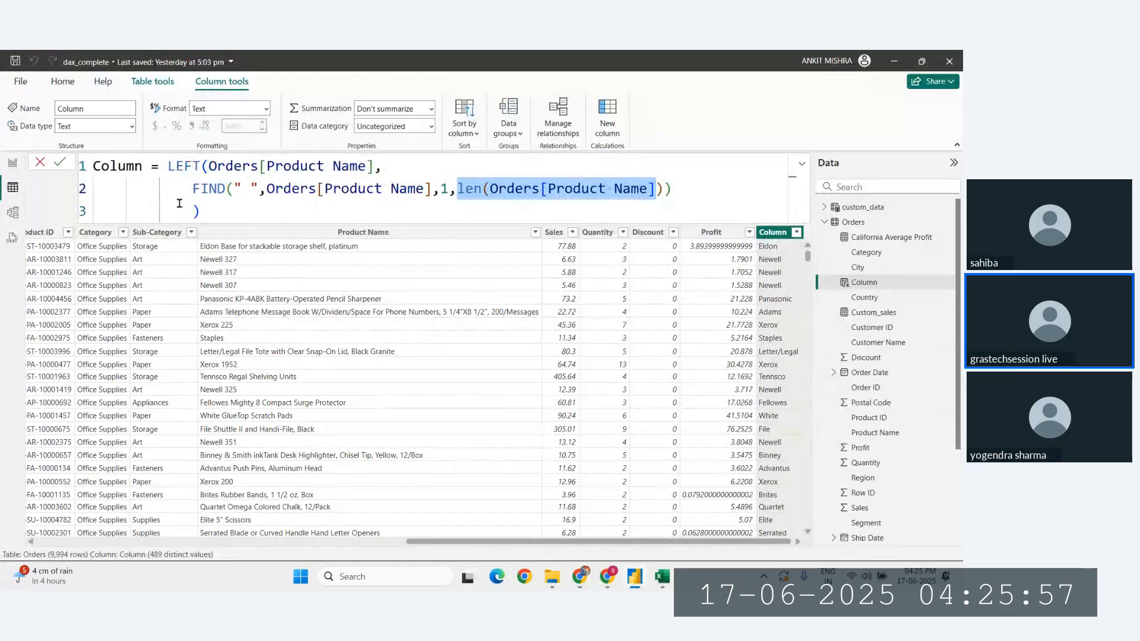
left_click(168, 166)
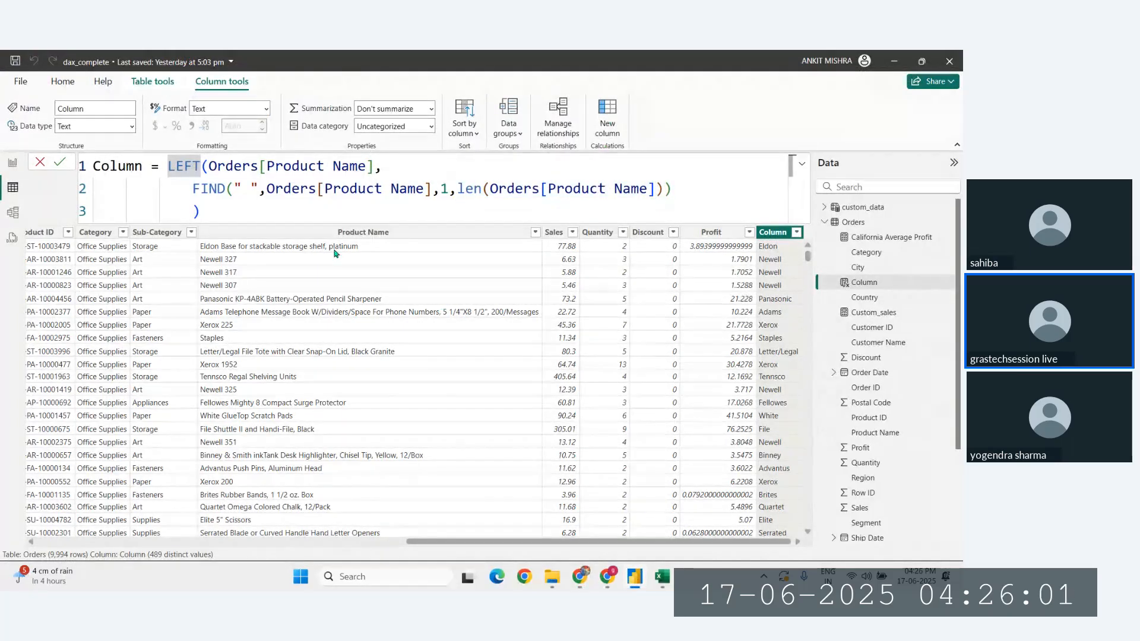
key("ctrl+shift+End")
key("ctrl+c")
key("BackSpace")
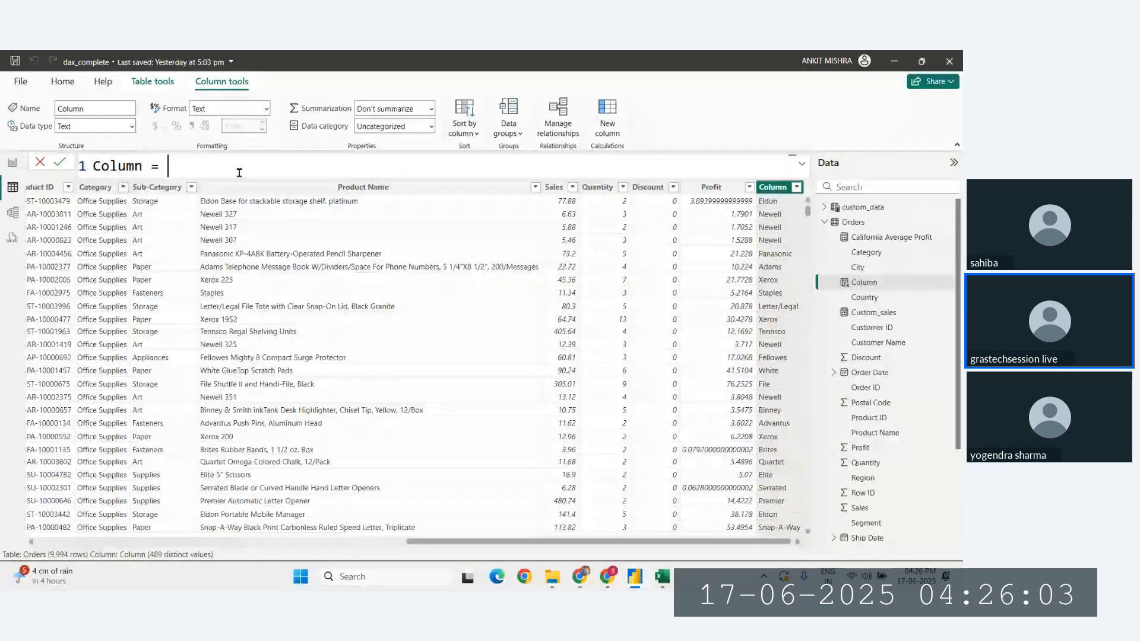
type("upp")
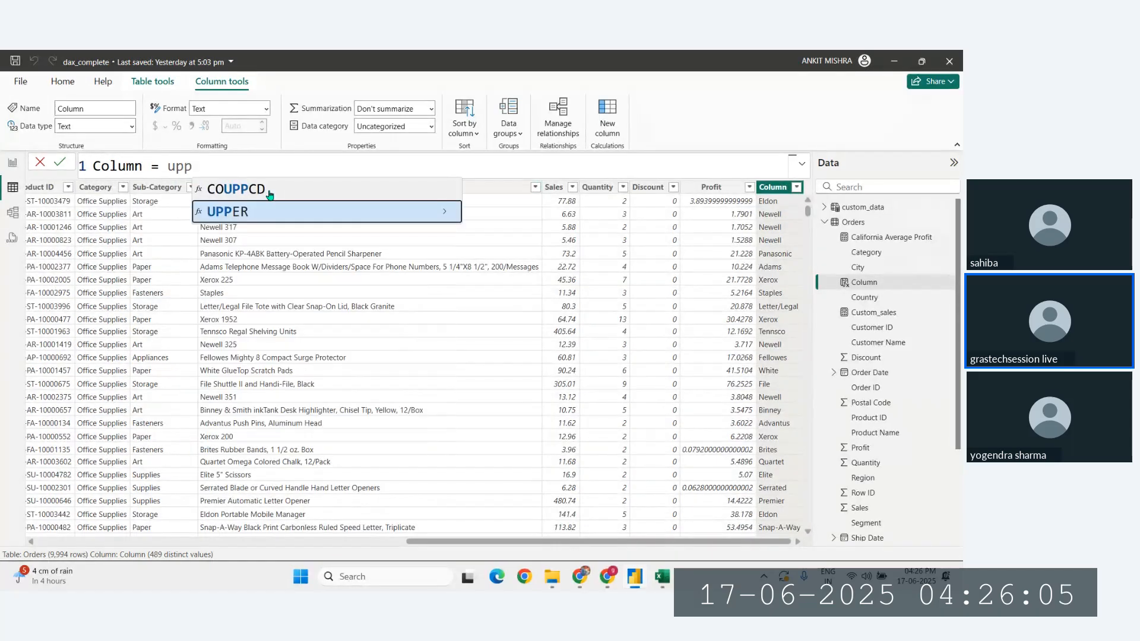
key("Tab")
type(")")
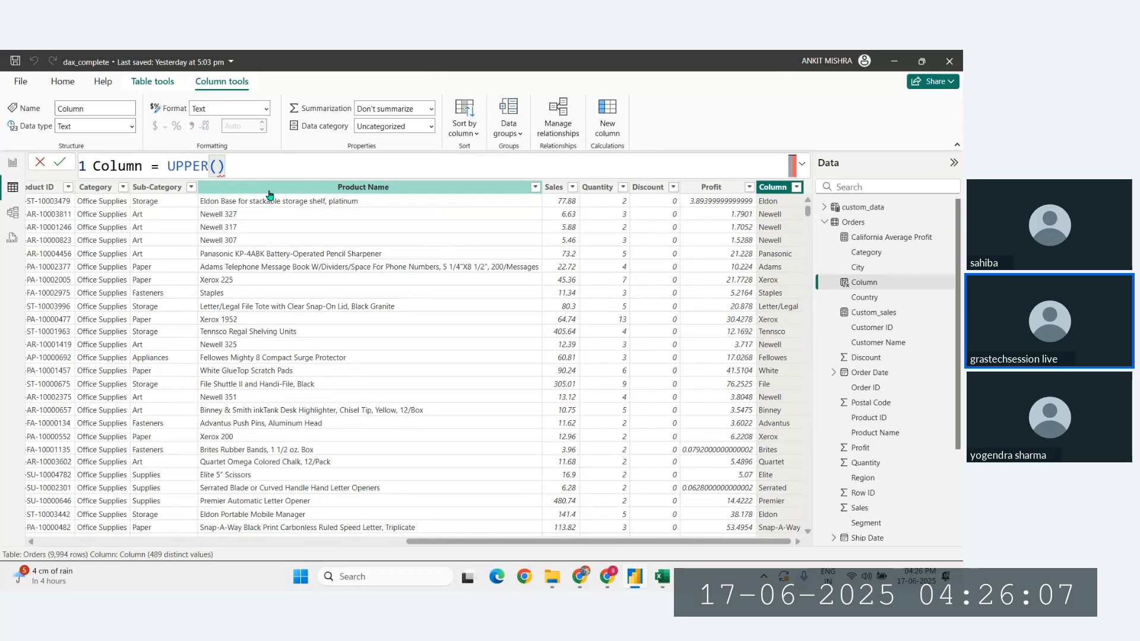
key("ctrl+v")
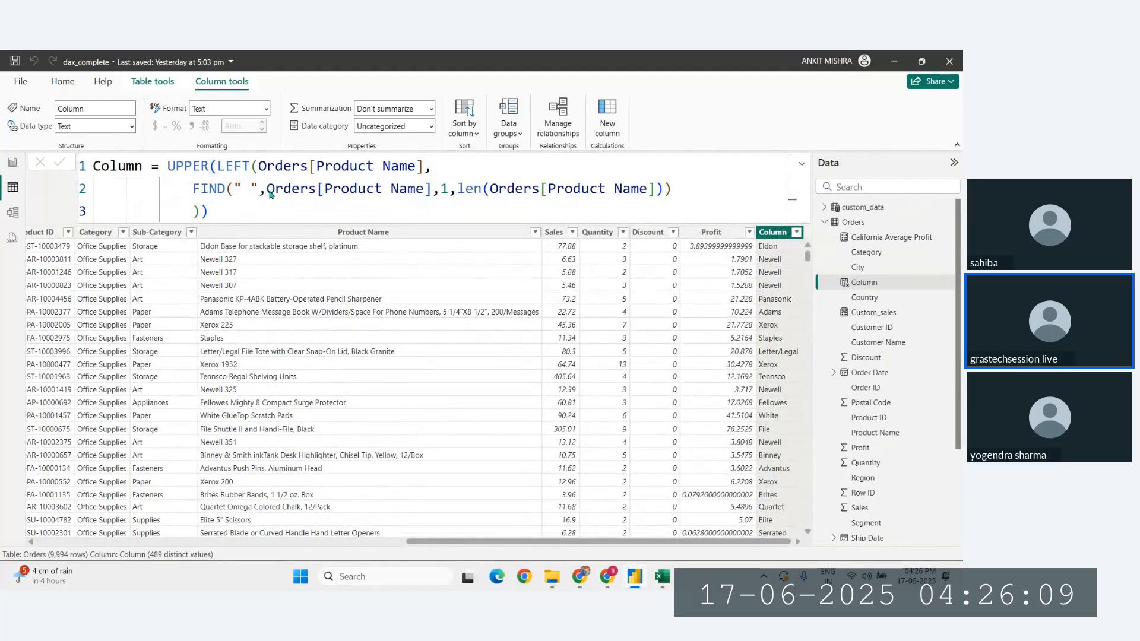
key("Return")
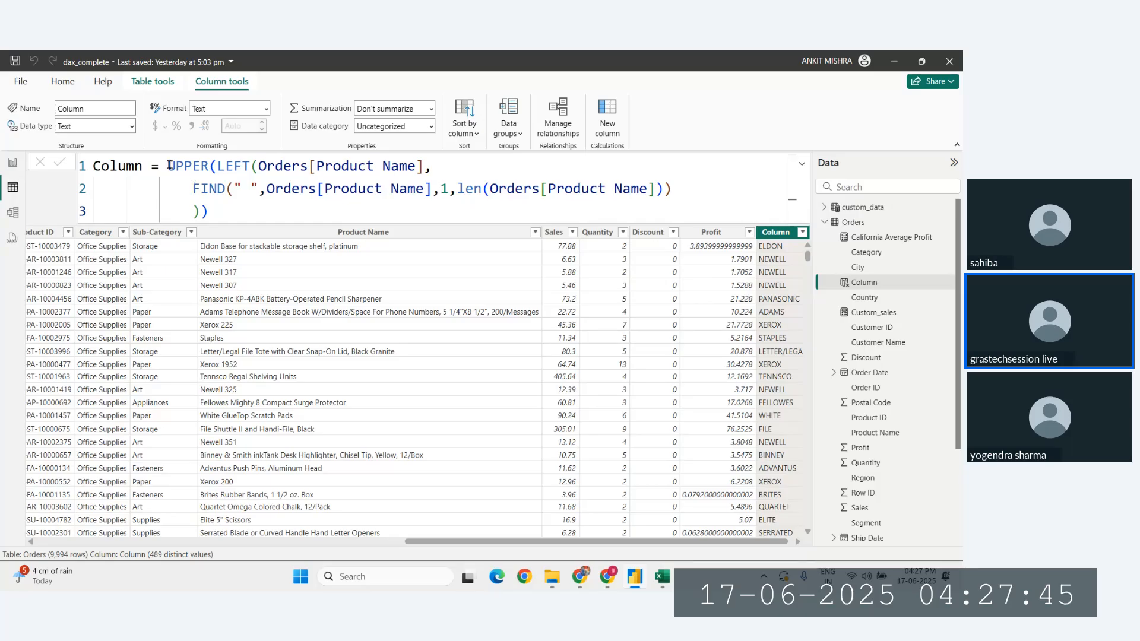
left_click_drag(167, 165, 616, 469)
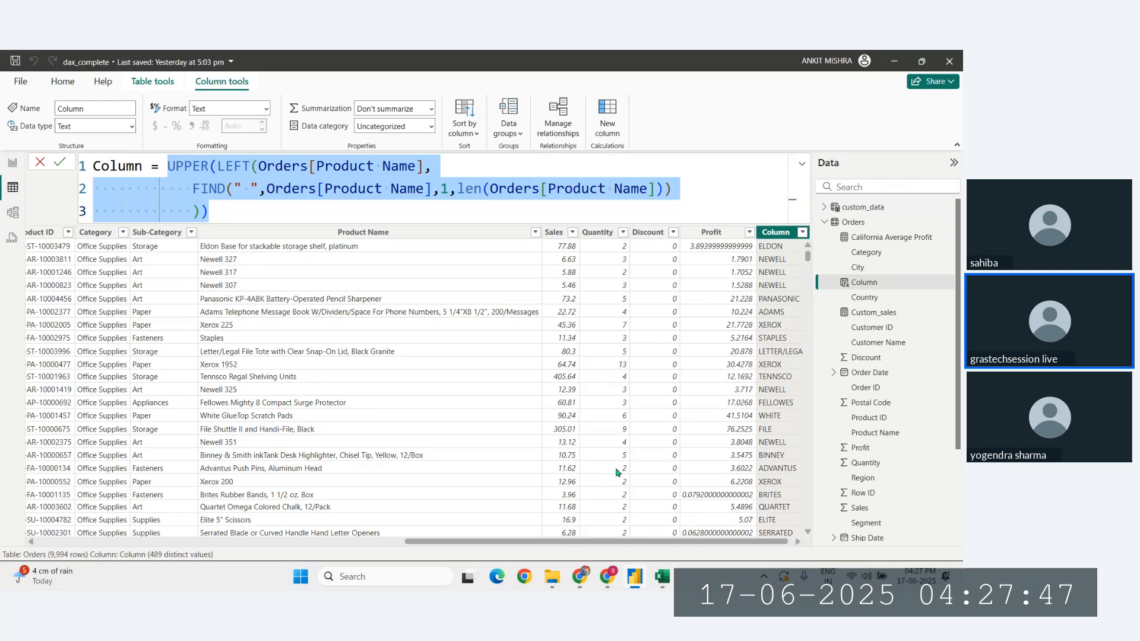
left_click(607, 576)
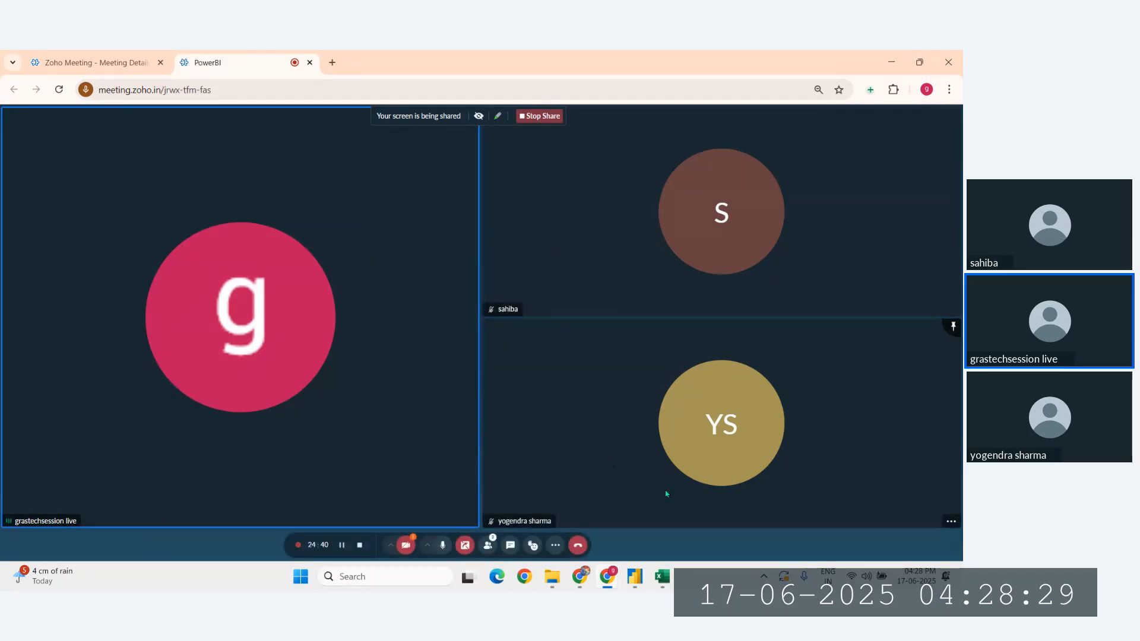
left_click(635, 576)
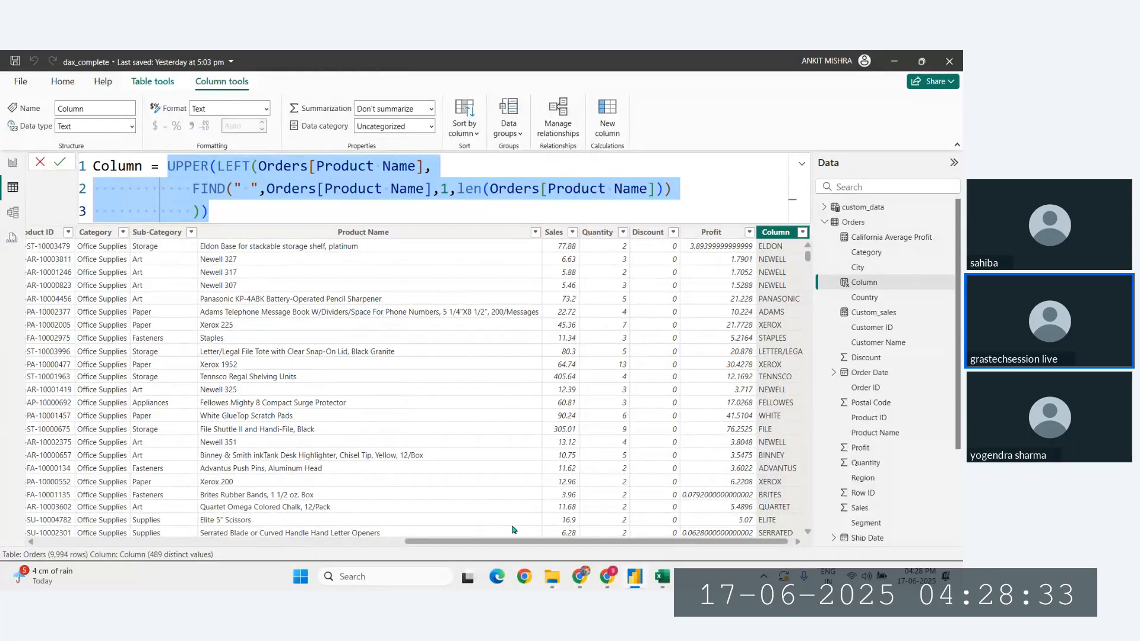
Look over the text functions from FIND to REPT in the browser's DAX reference and return to the Orders table in Power BI.
left_click(581, 584)
scroll(386, 414, "down", 1)
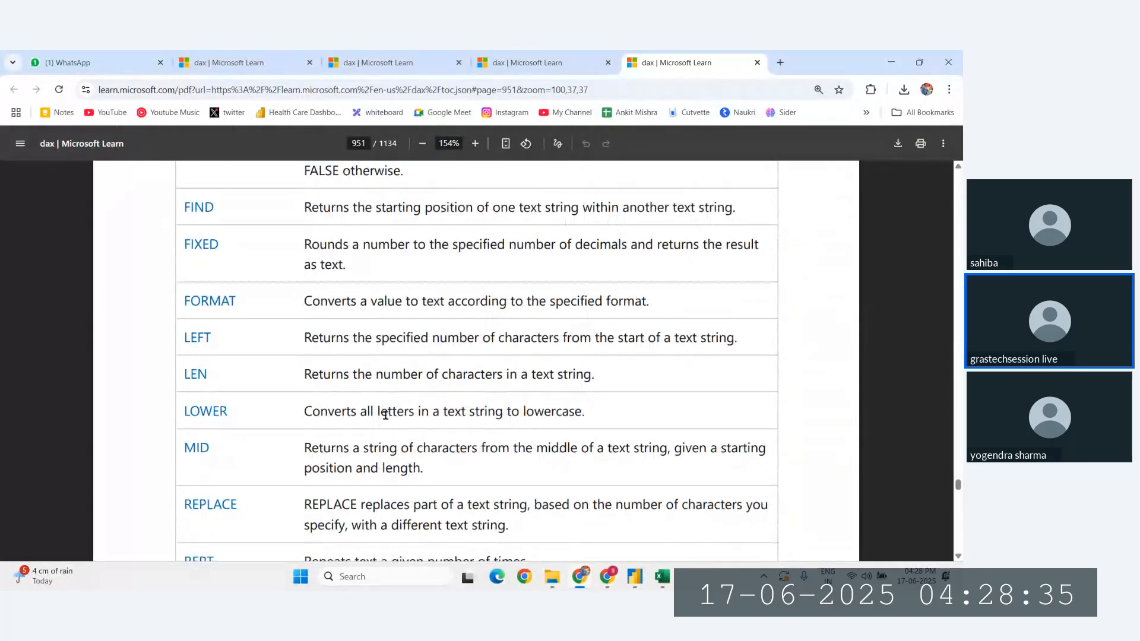
scroll(385, 414, "up", 1)
scroll(385, 414, "down", 2)
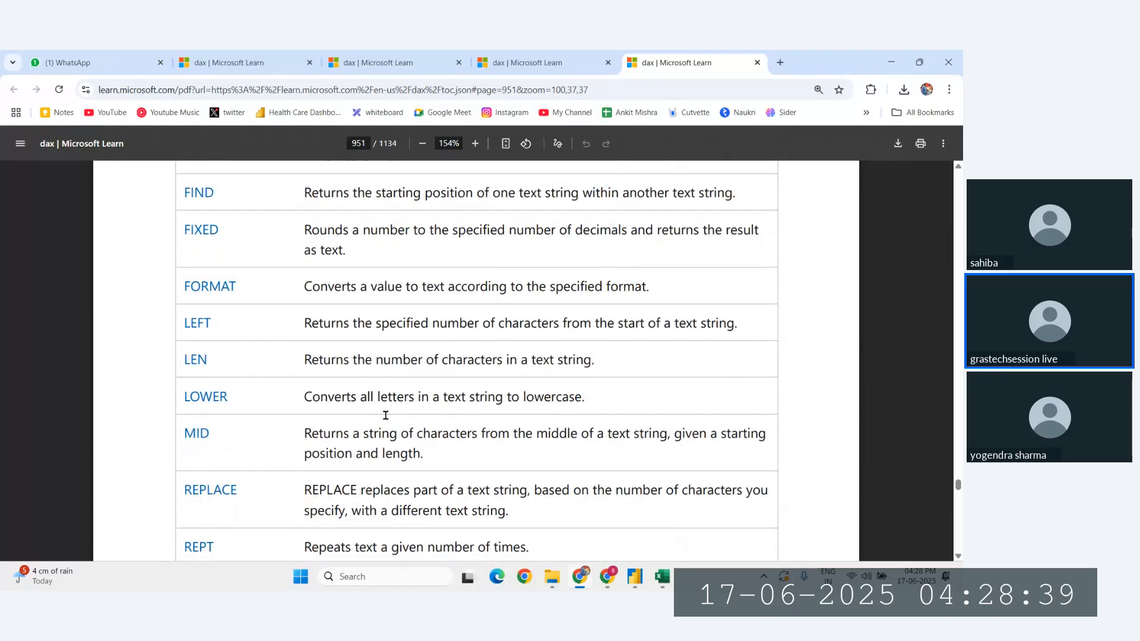
left_click(662, 577)
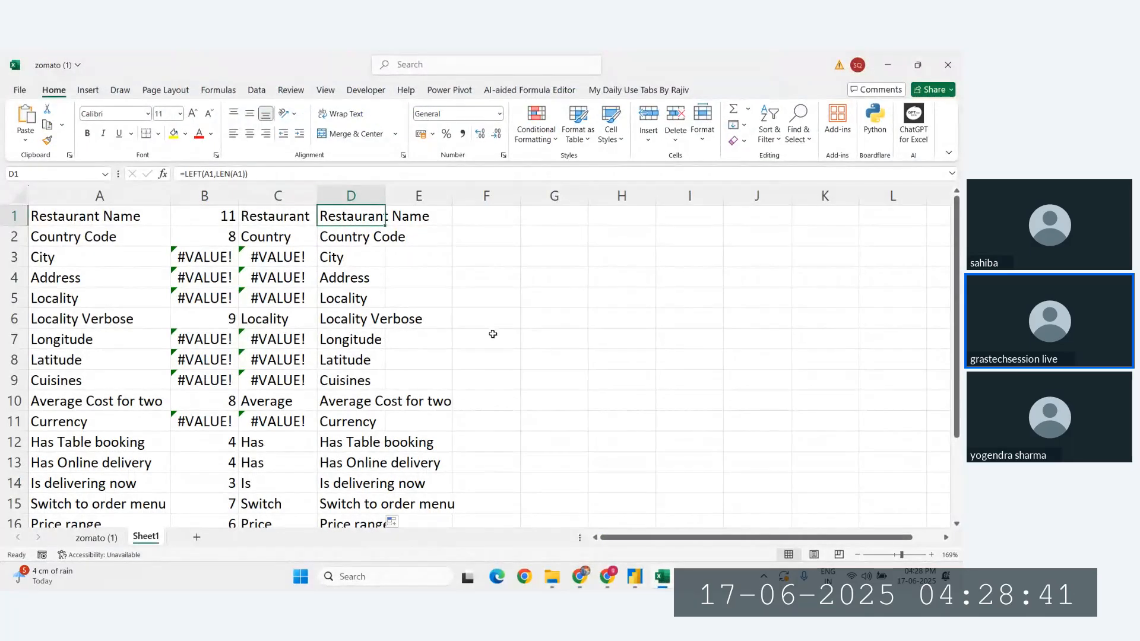
left_click(634, 577)
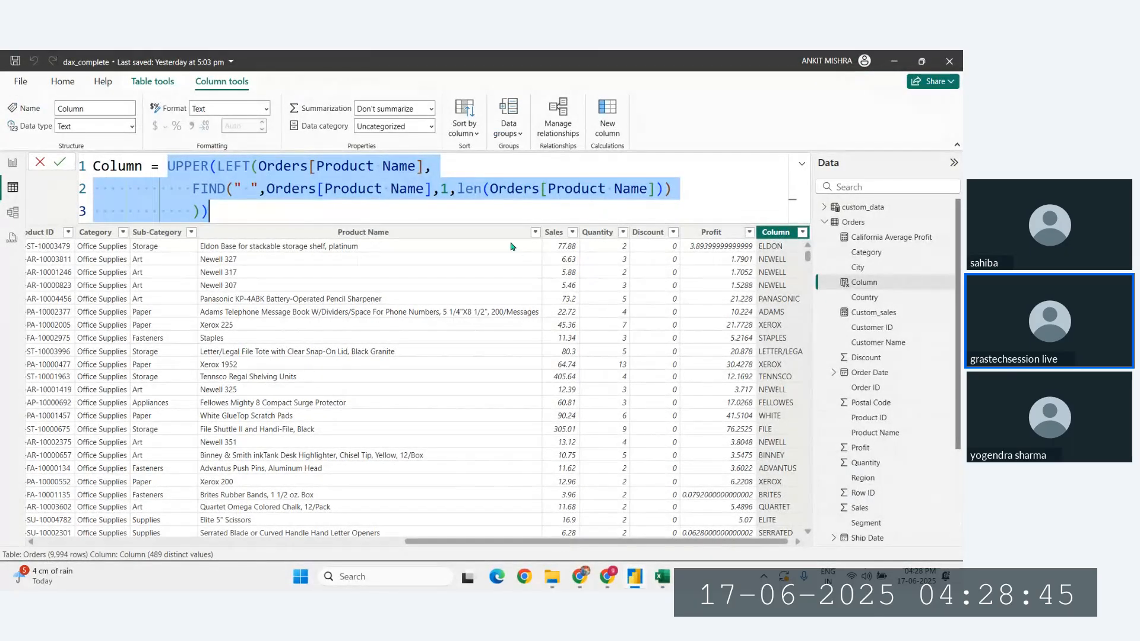
left_click(547, 289)
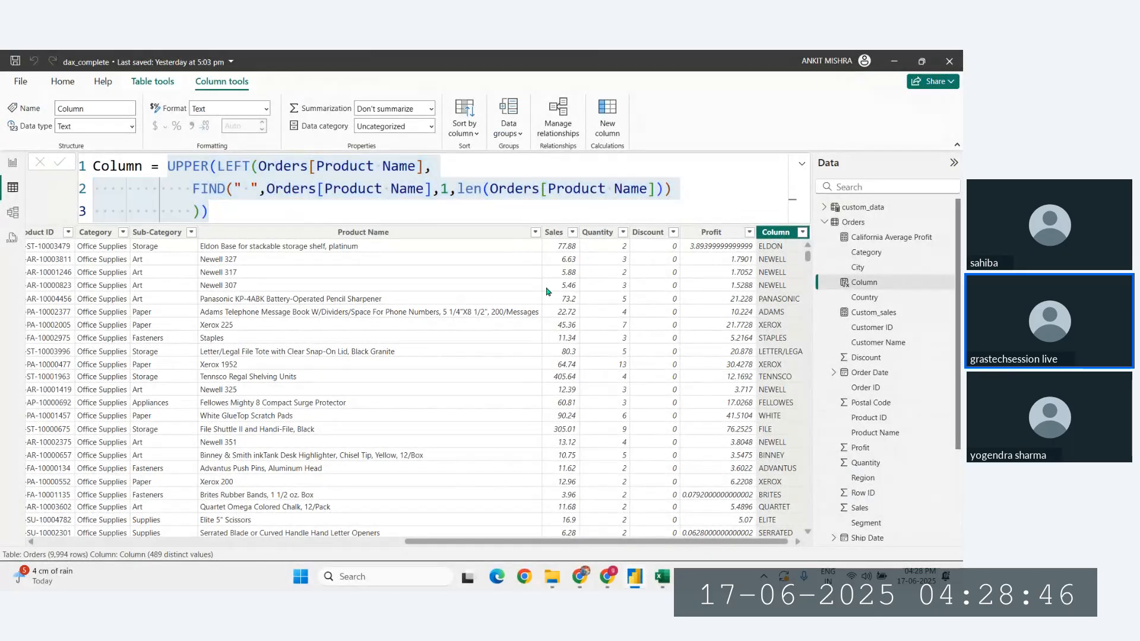
left_click(693, 312)
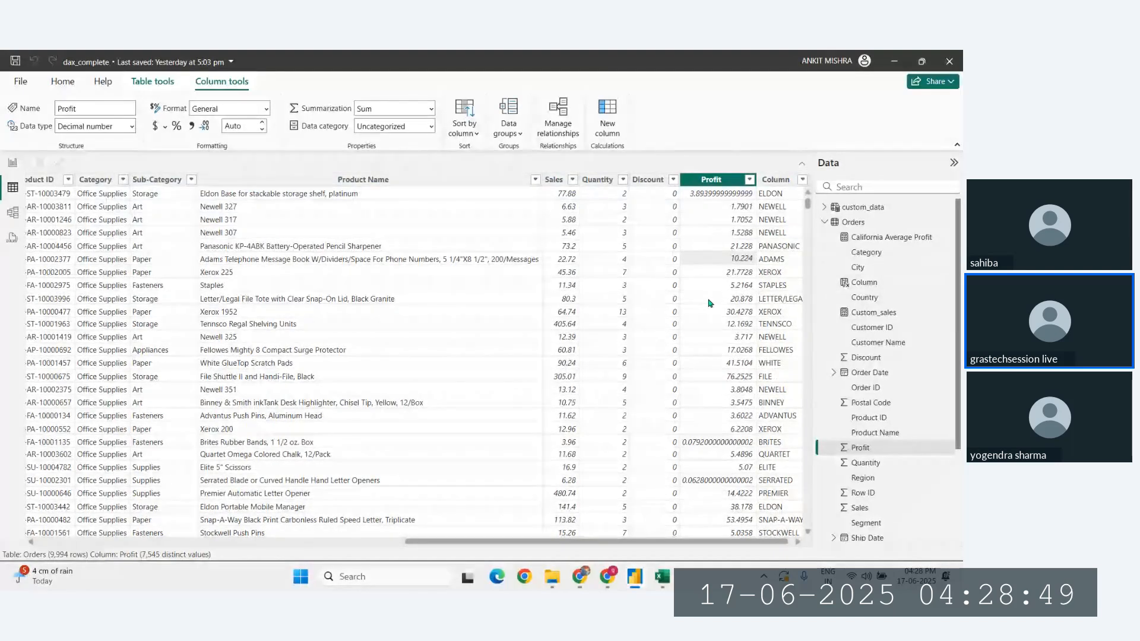
Switch to the Excel workbook and delete columns B through D from Sheet1.
left_click(662, 579)
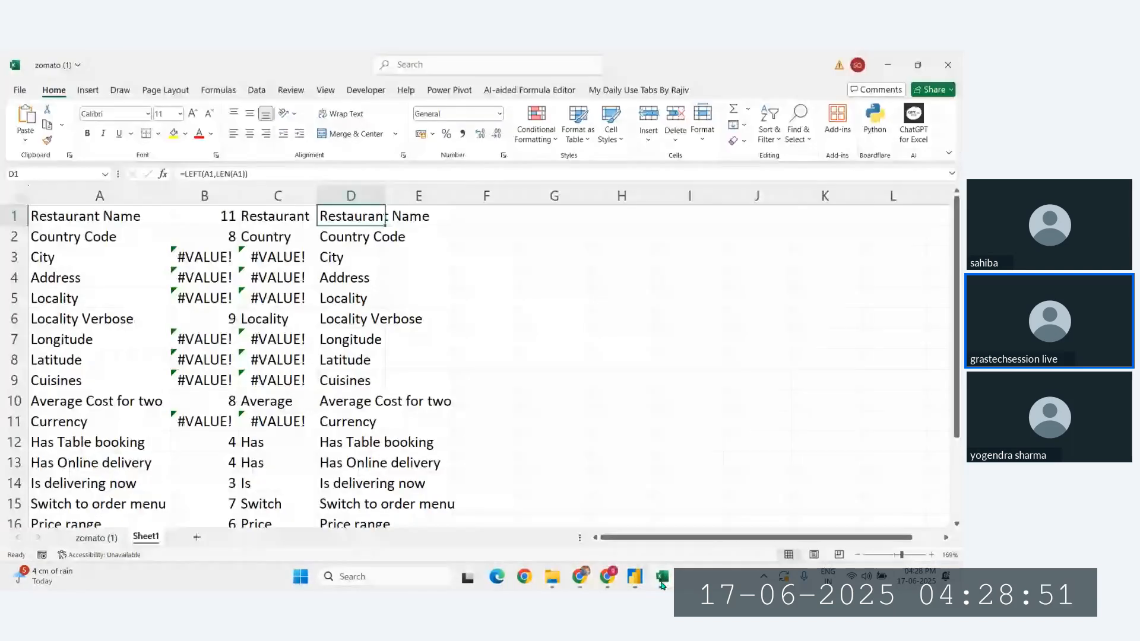
left_click_drag(204, 196, 358, 196)
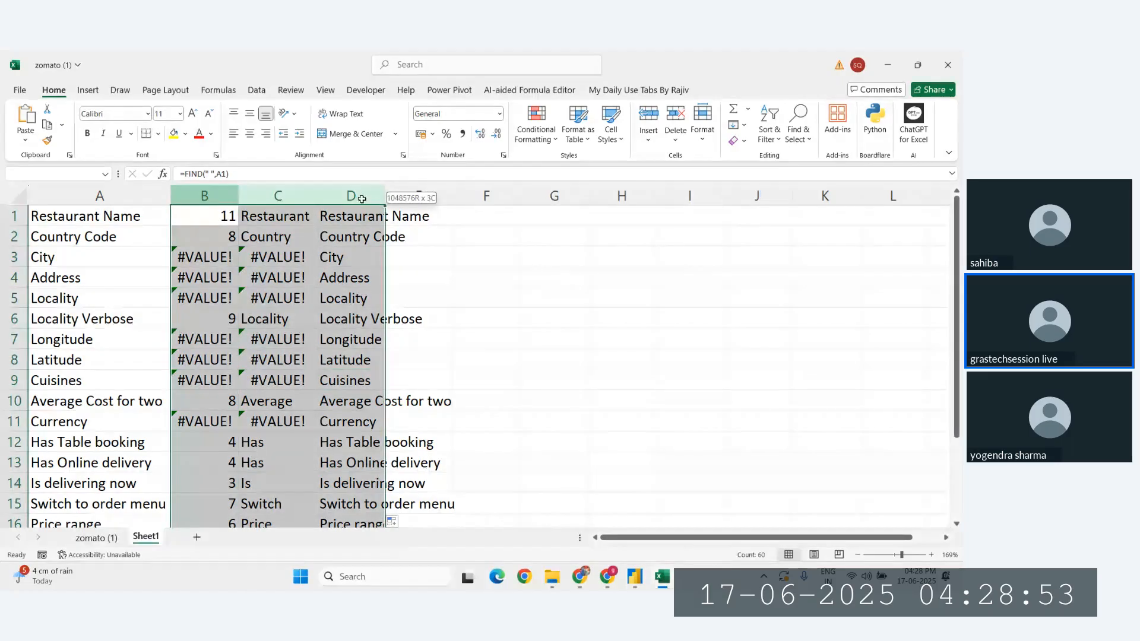
key("ctrl+minus")
left_click(261, 247)
left_click(205, 220)
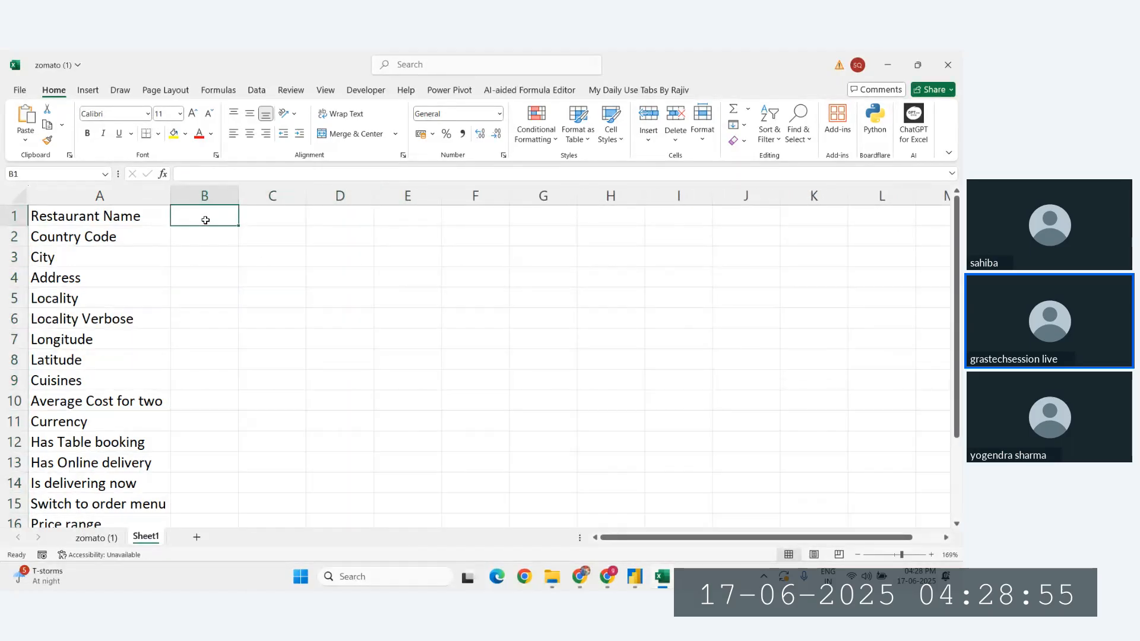
Review the entries in column A from Restaurant Name to Rating text, looking for those with several words, and return to B1.
left_click(102, 221)
left_click(78, 239)
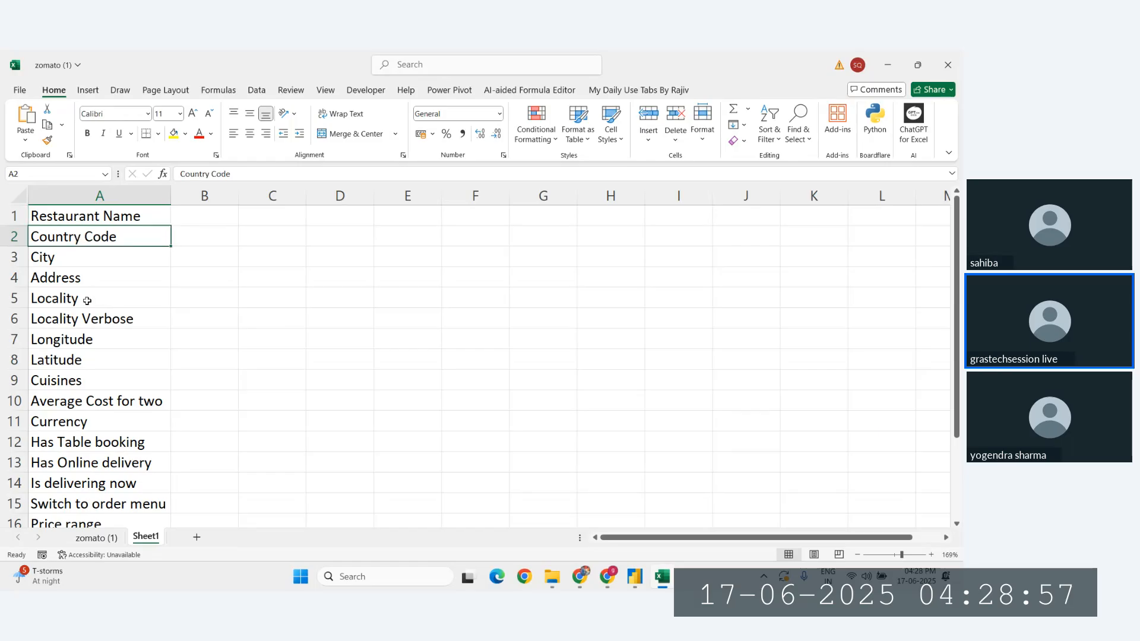
left_click(84, 317)
left_click(87, 360)
left_click(89, 401)
left_click(98, 450)
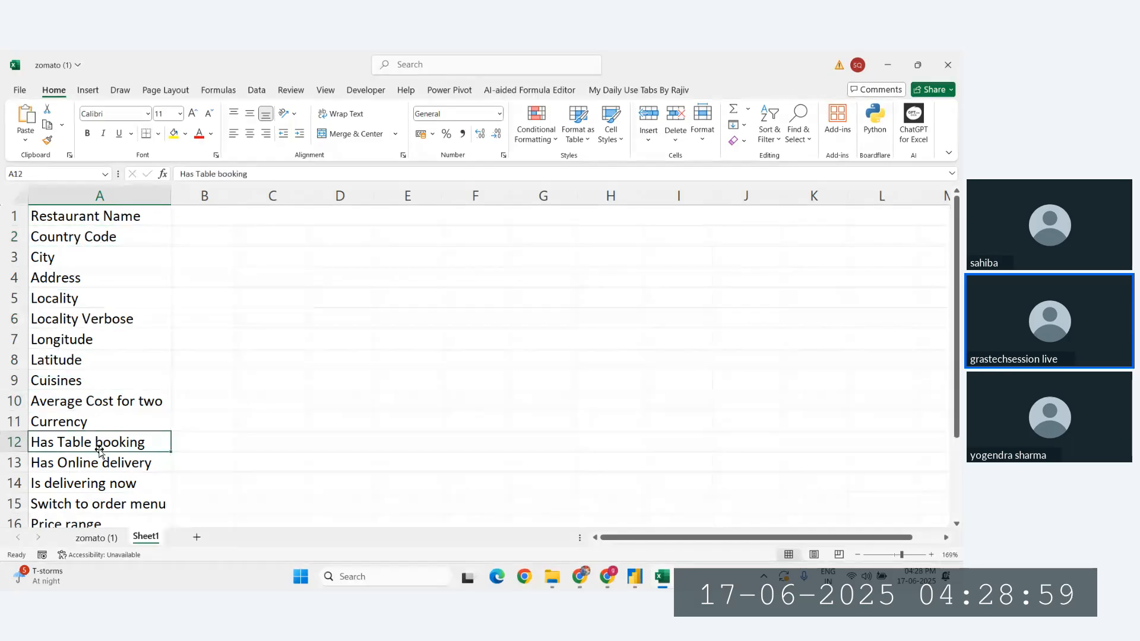
left_click(89, 466)
left_click(84, 482)
scroll(82, 478, "down", 1)
left_click(84, 444)
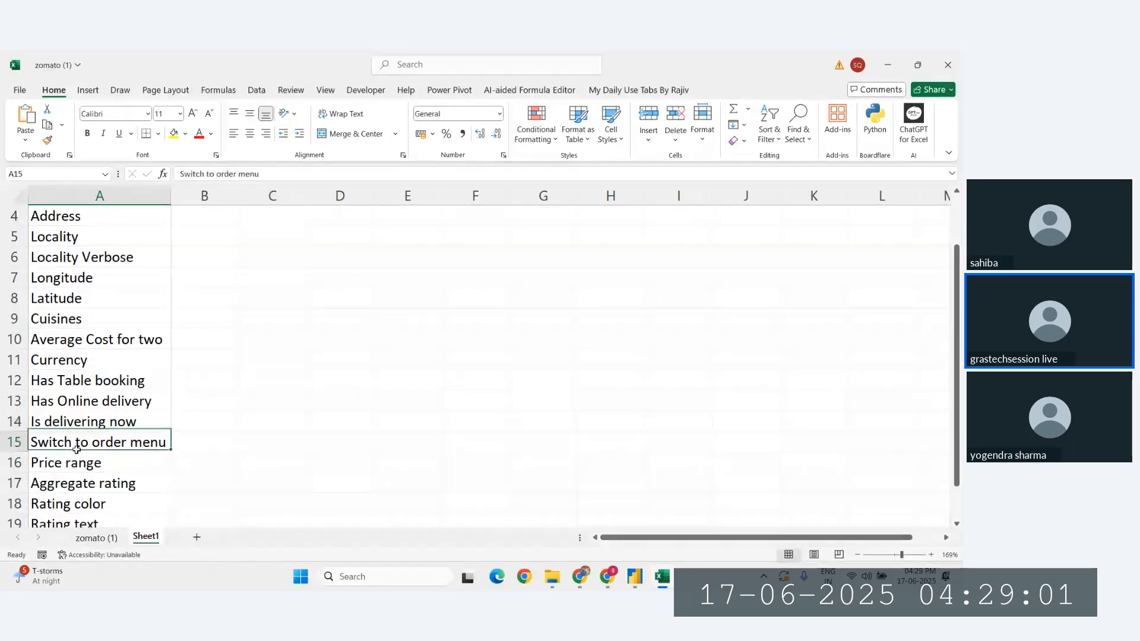
left_click(83, 465)
left_click(82, 484)
left_click(78, 505)
scroll(78, 505, "down", 1)
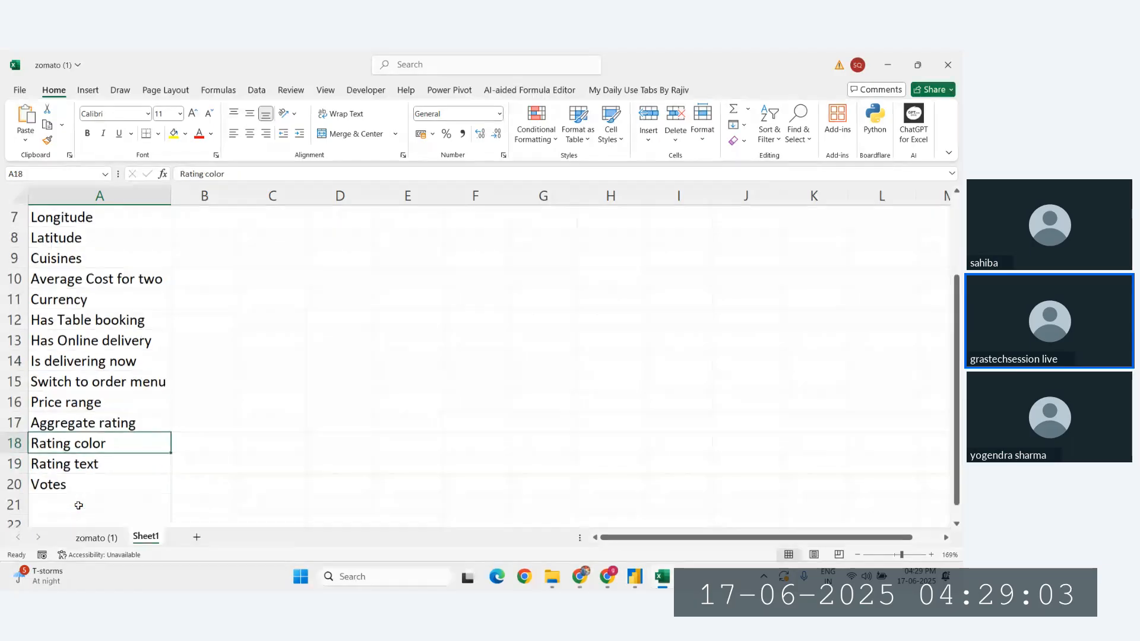
left_click(74, 456)
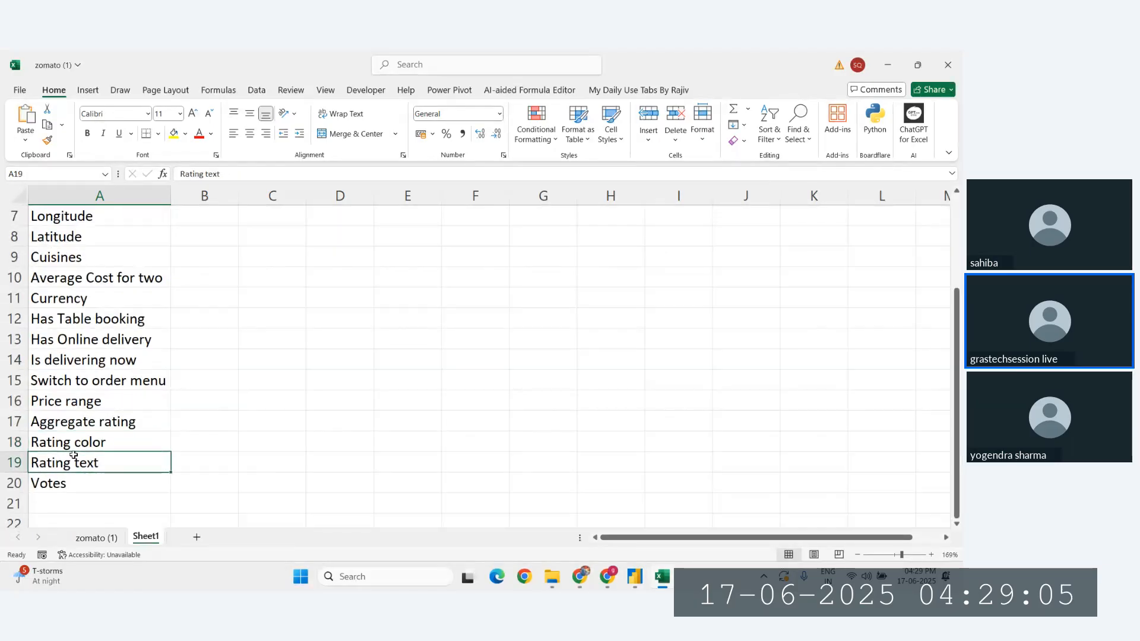
scroll(74, 455, "up", 2)
left_click(91, 219)
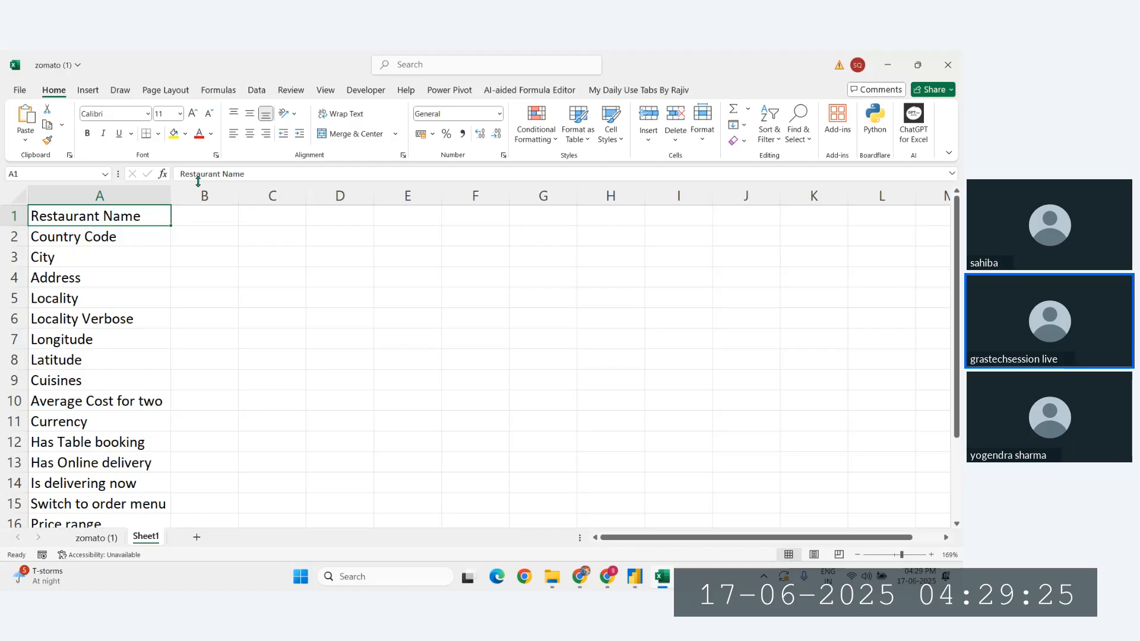
left_click(185, 218)
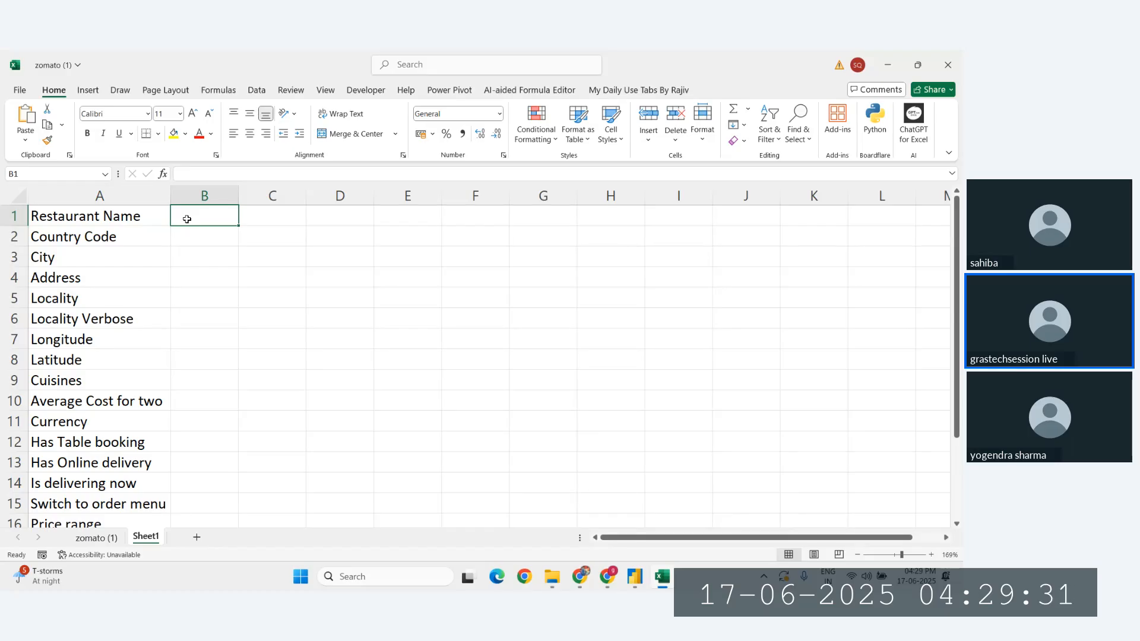
Begin a REPLACE formula in B1 and step through its arguments from old_text to new_text, leaving them empty.
type("=repl")
key("Tab")
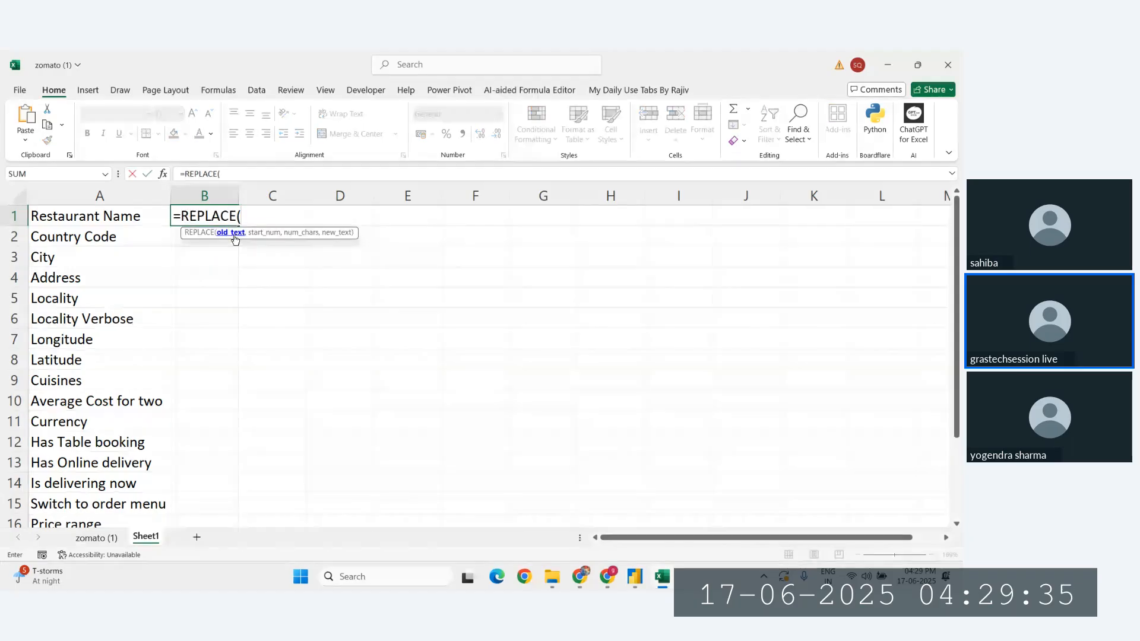
type(",")
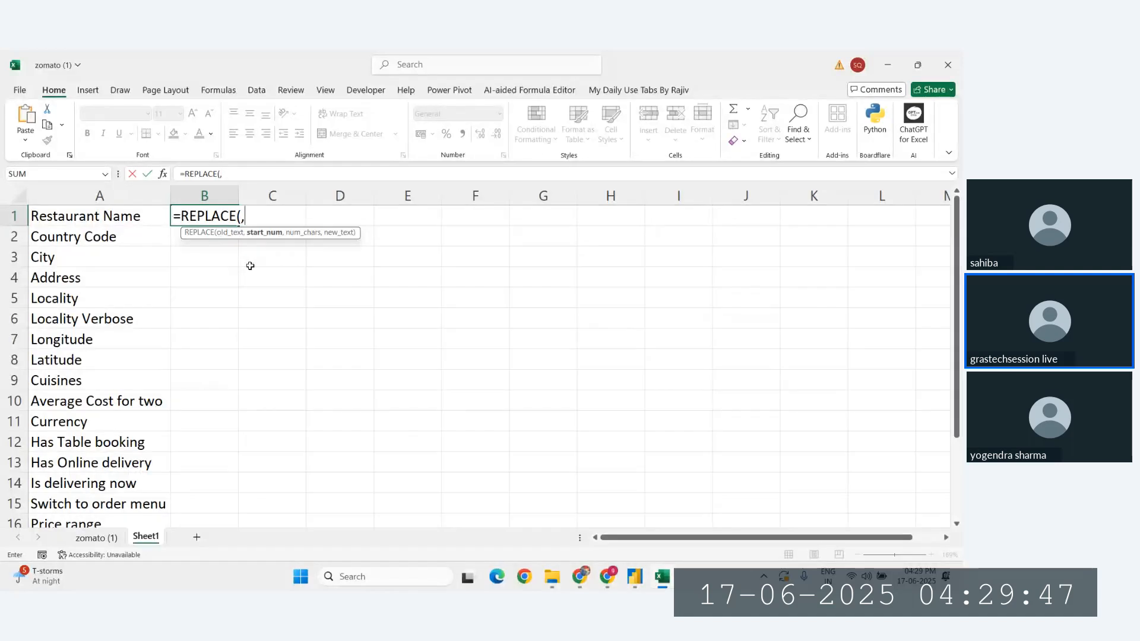
type(",")
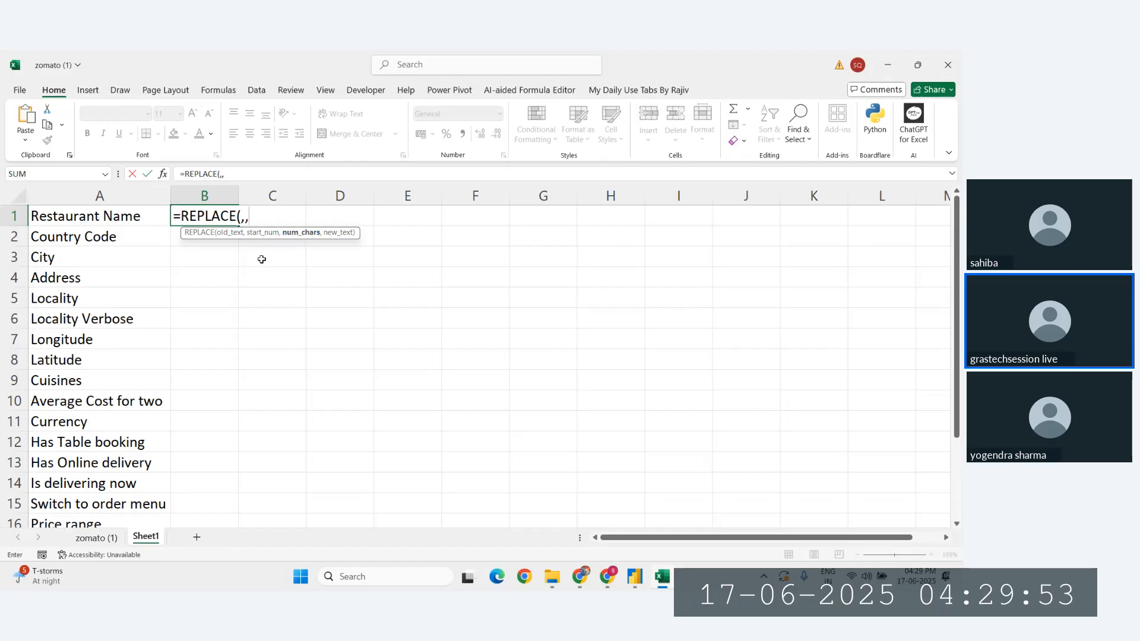
type(",")
Switch to Power BI, add a calculated column to Orders, and begin its formula with REPLACE(, stepping through the arguments and clearing the extra commas.
key("alt+Tab")
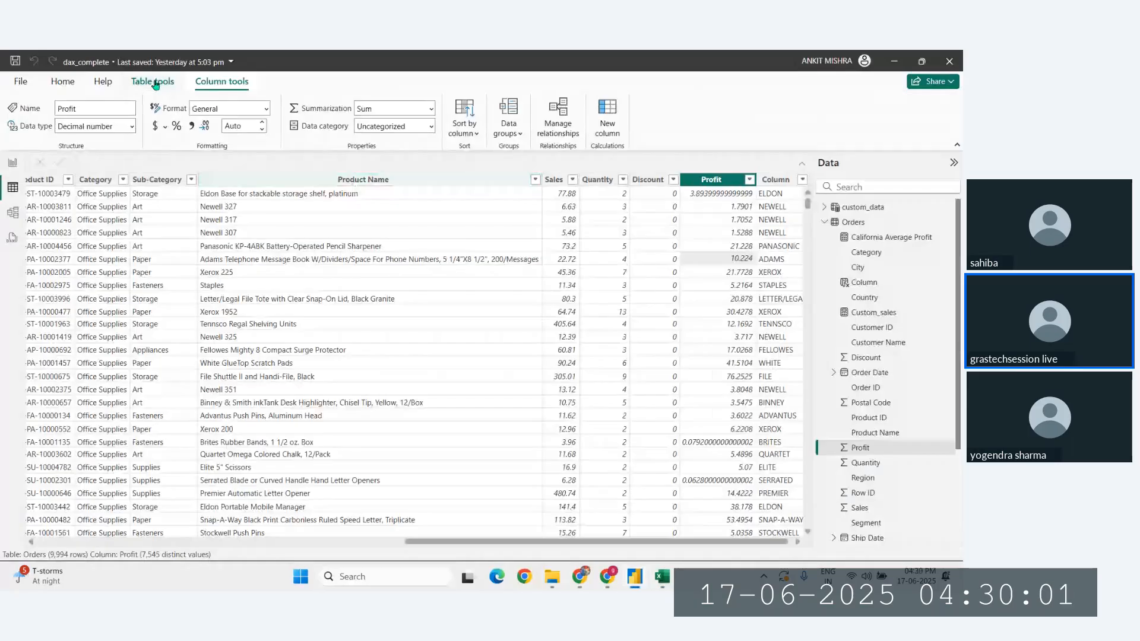
left_click(152, 81)
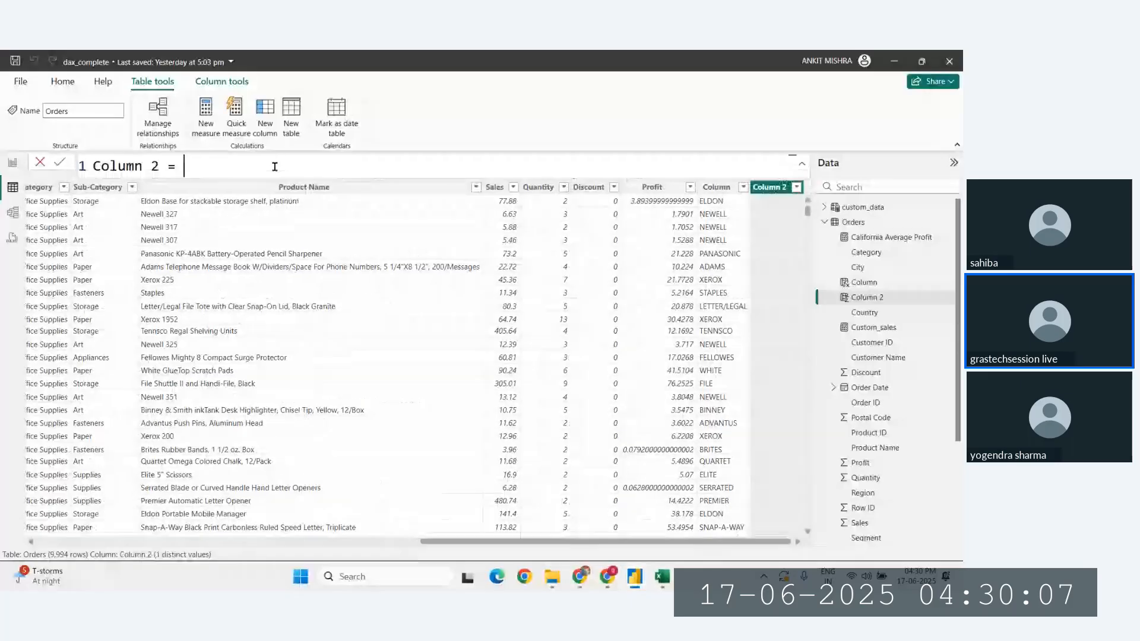
type("rep")
key("Tab")
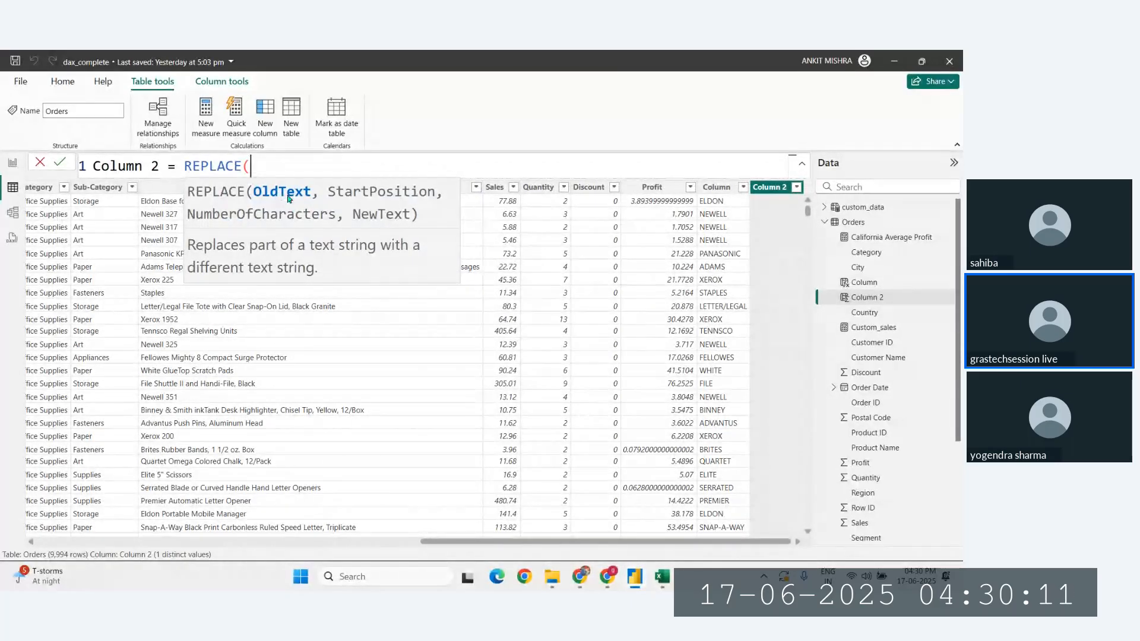
type(",")
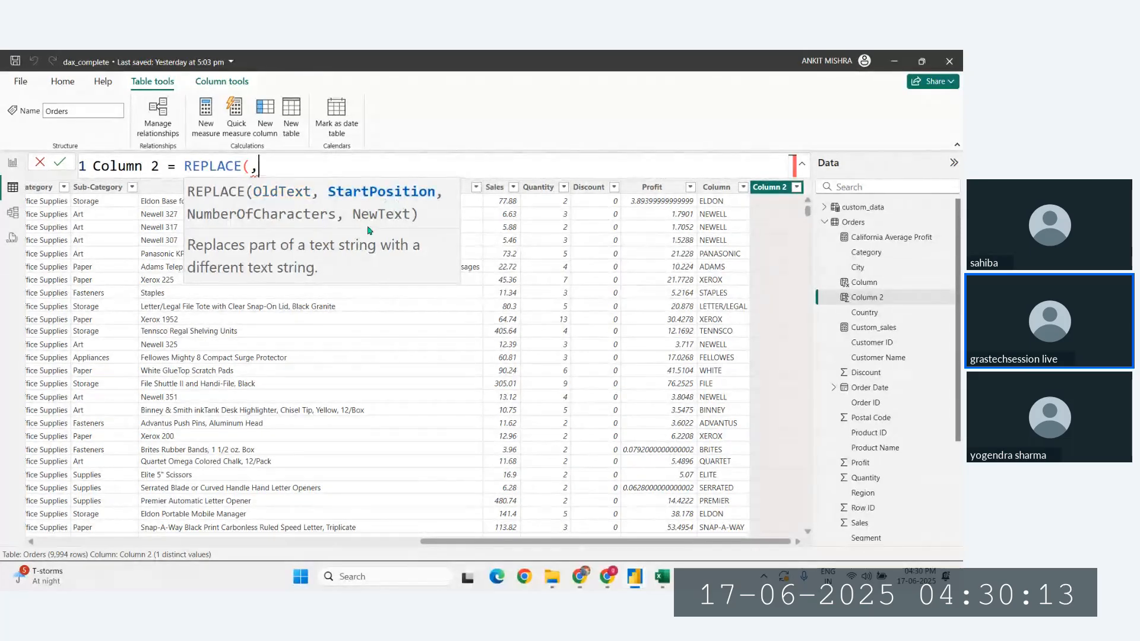
type(",,")
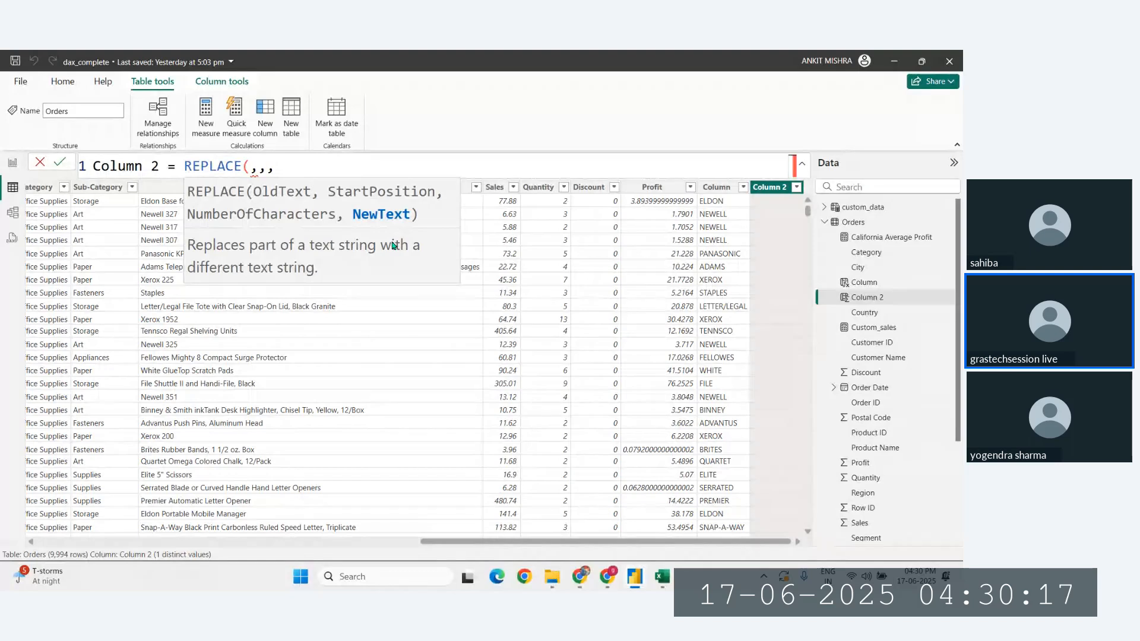
key("BackSpace")
key("BackSpace")
key("BackSpace")
key("BackSpace")
key("BackSpace")
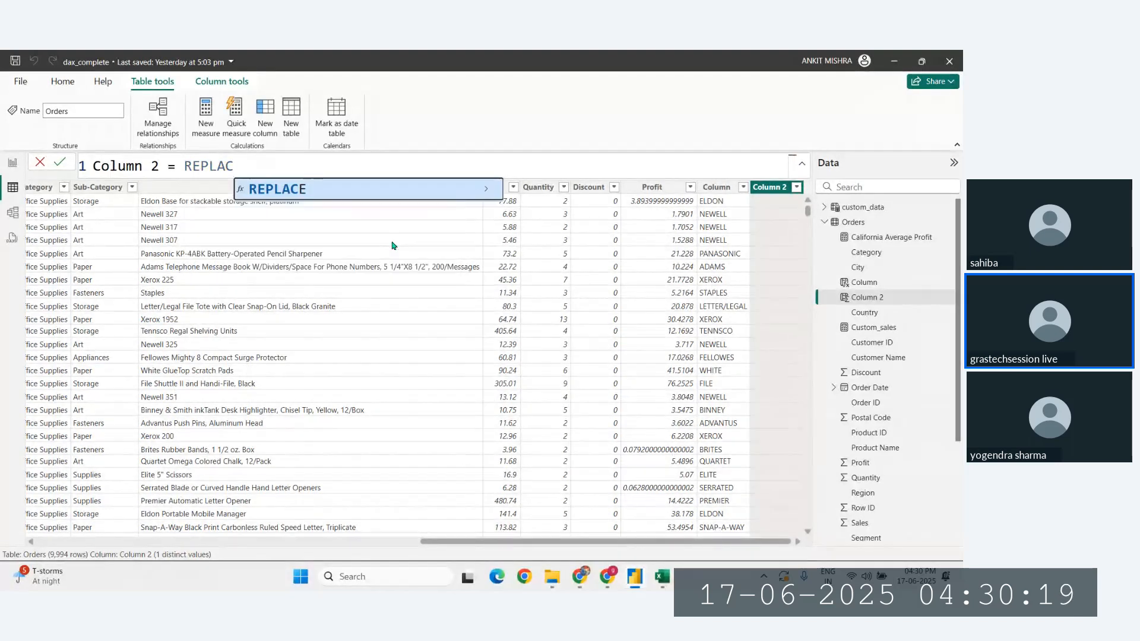
type("E(")
Switch back to Excel, clear the empty arguments from B1's REPLACE formula, and enter " " as old_text.
key("alt+Tab")
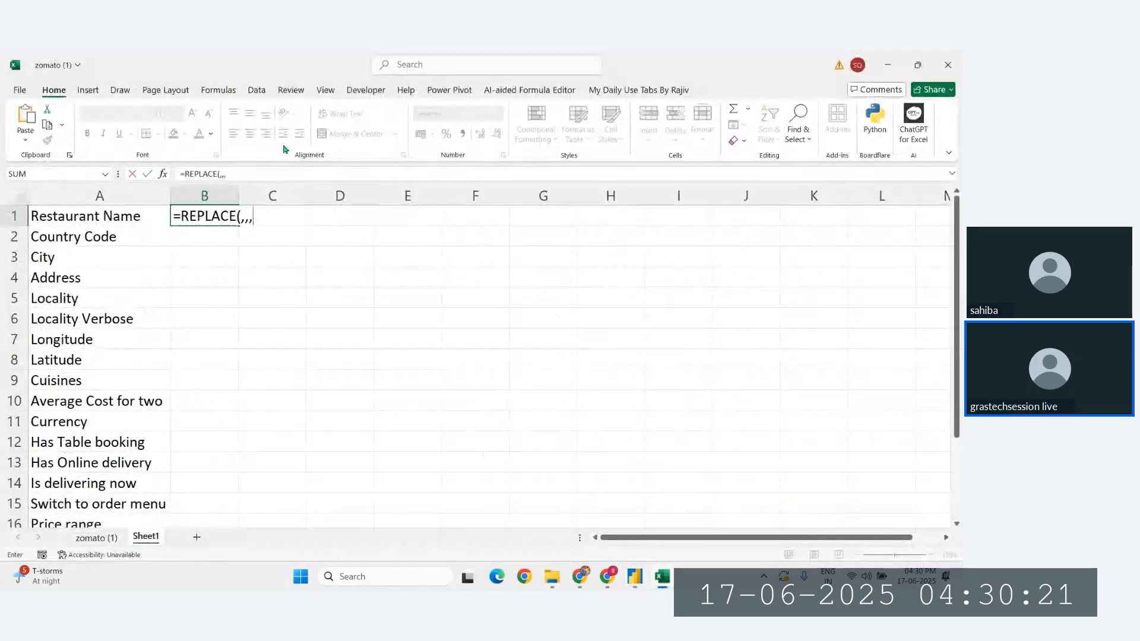
key("BackSpace")
key("BackSpace")
key("BackSpace")
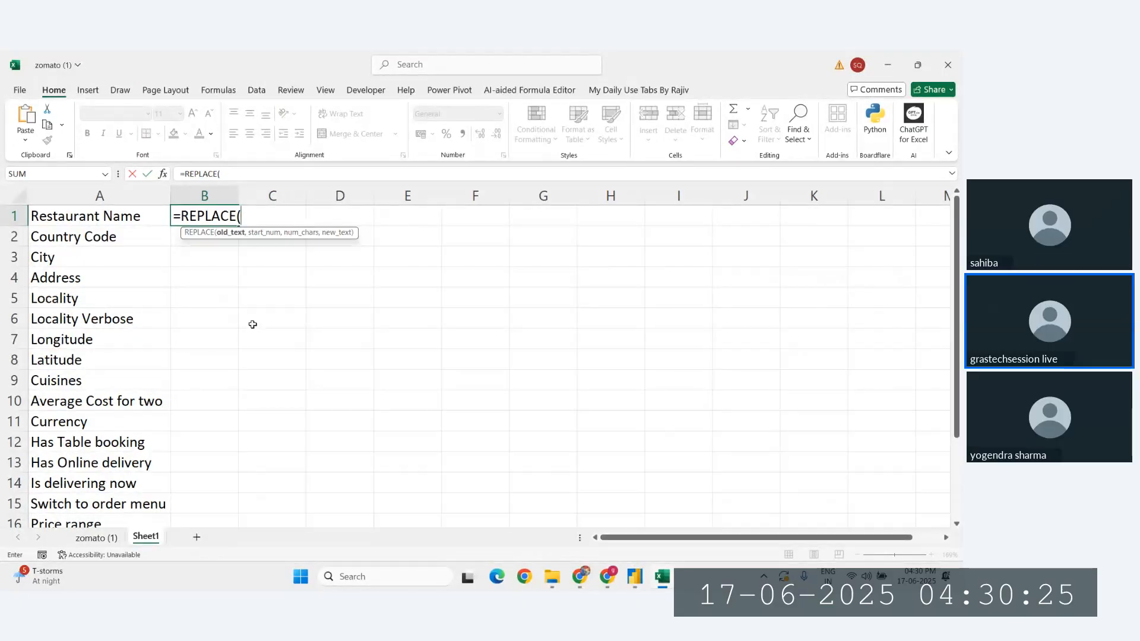
type("\" \",")
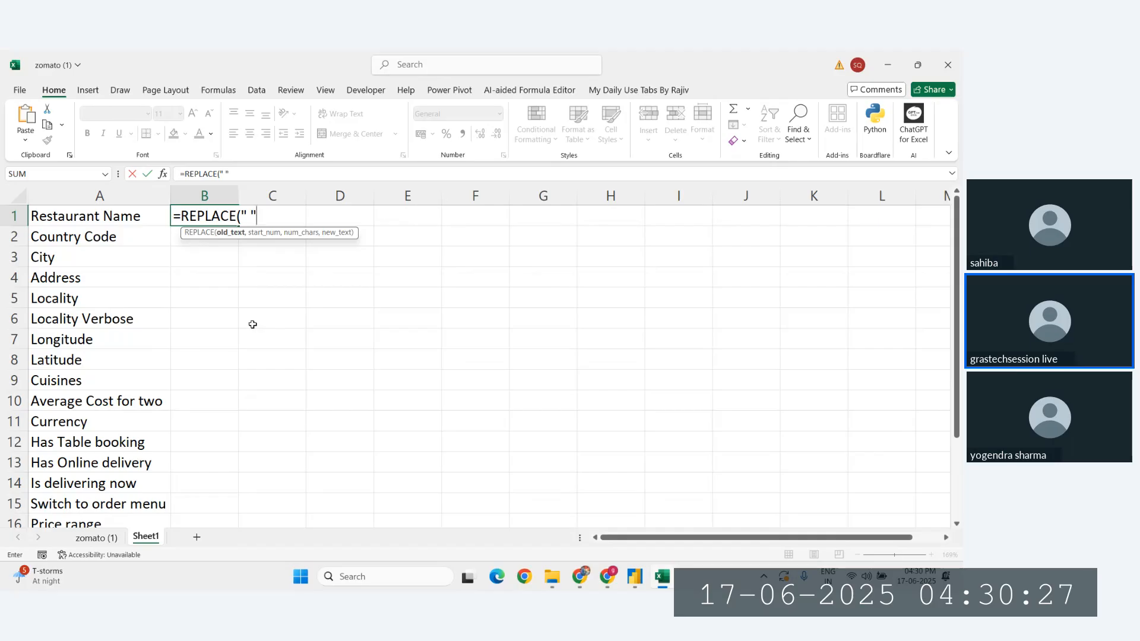
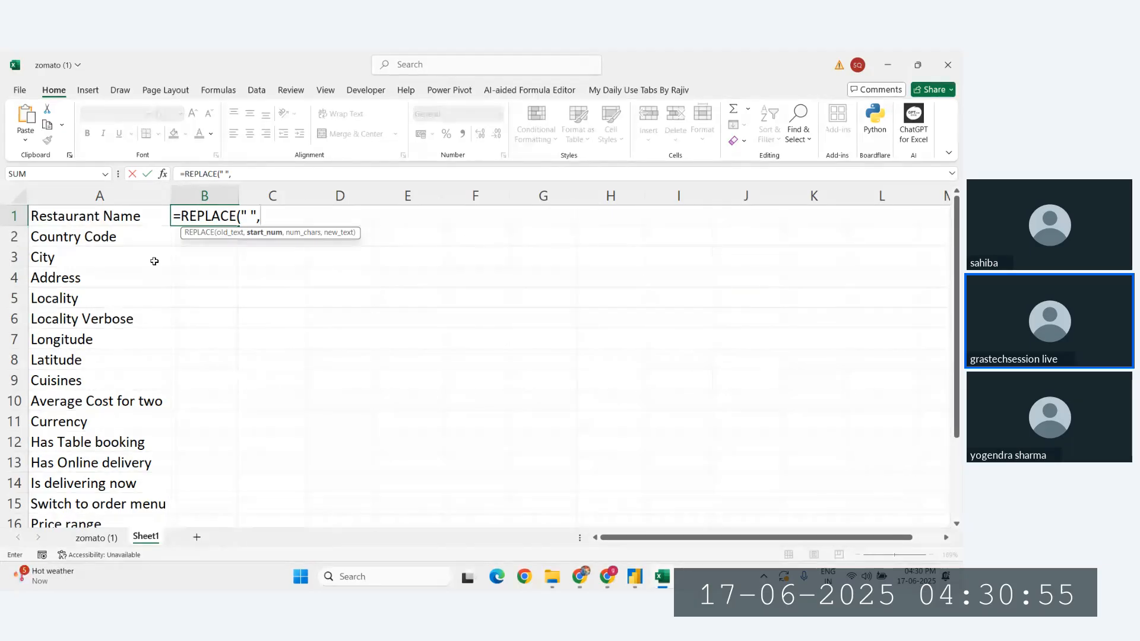
Nest FIND(" ",A1) as the start_num argument of the REPLACE formula in B1.
type("fin")
key("Tab")
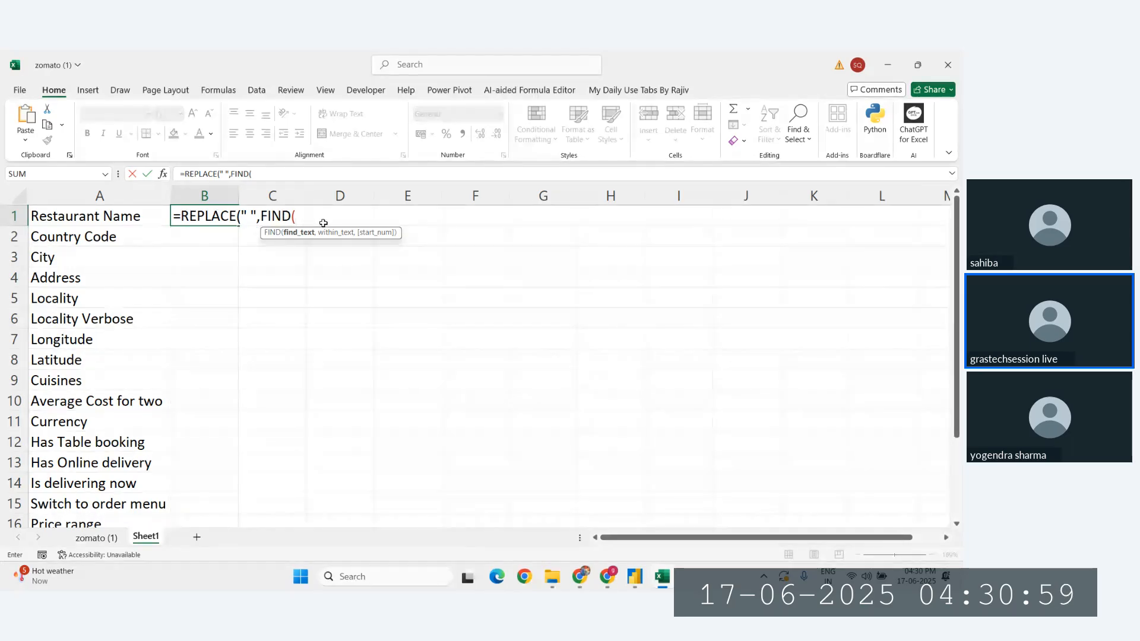
type("\"")
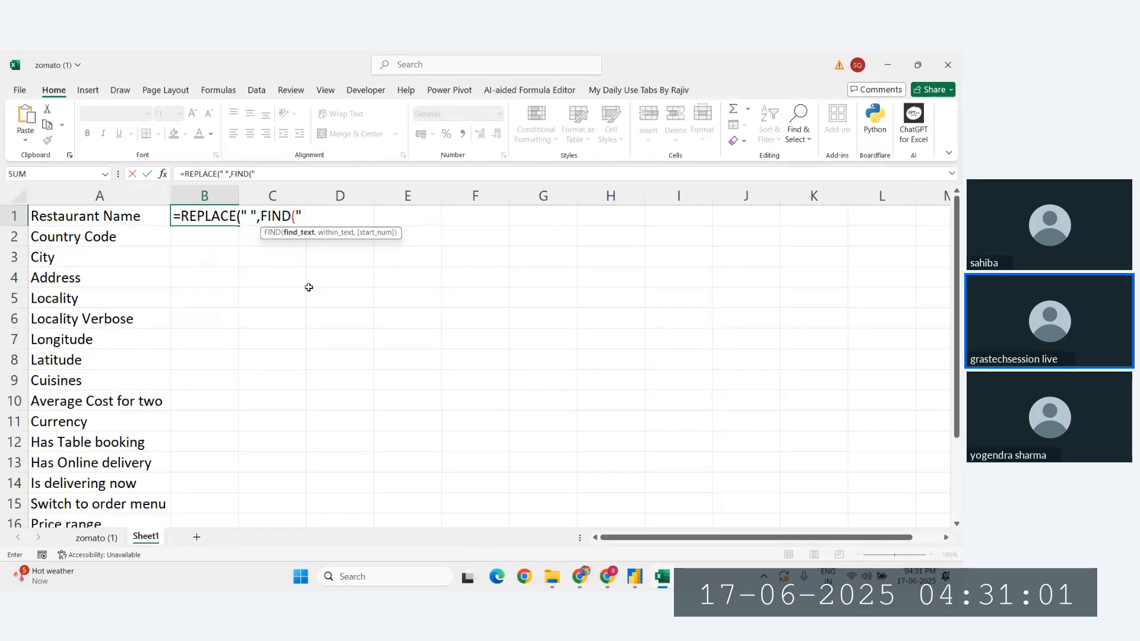
type(" \",")
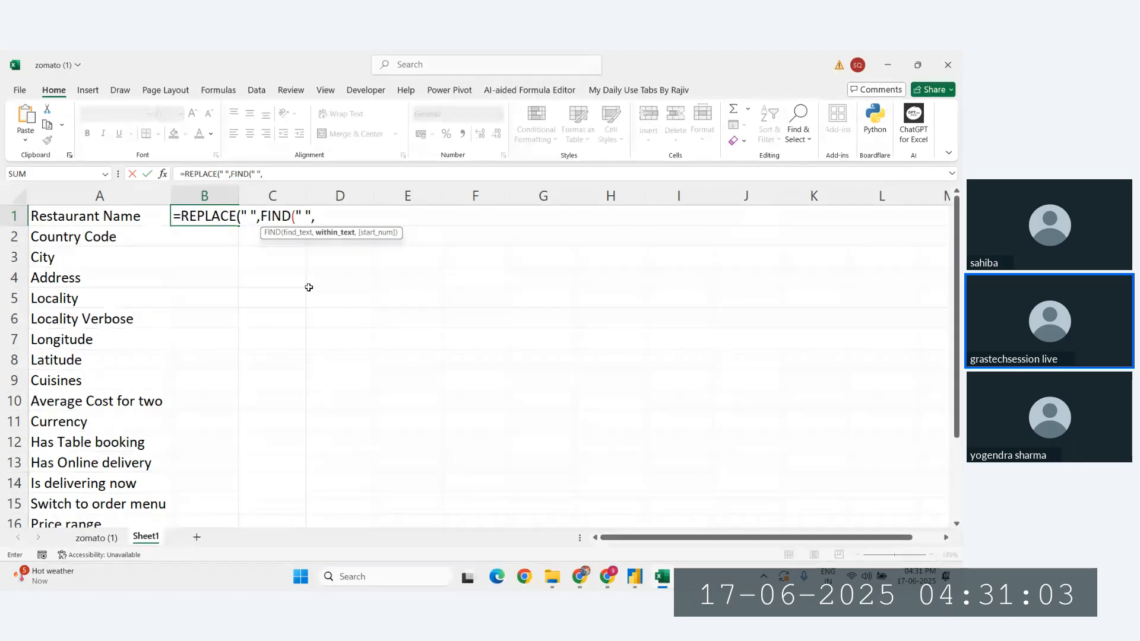
left_click(95, 216)
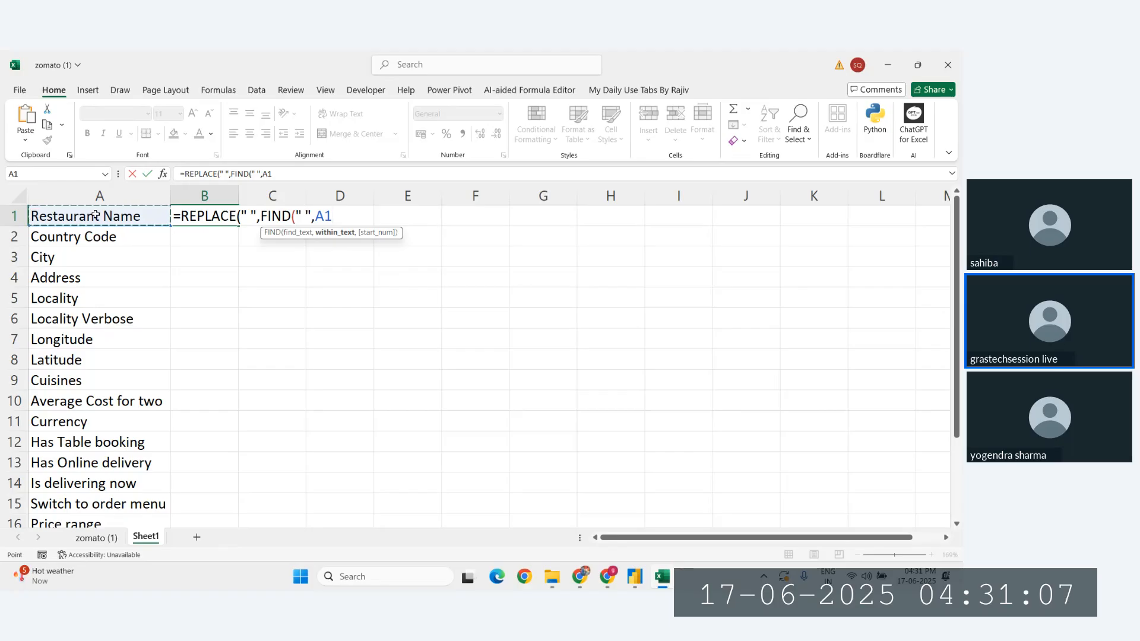
type(")")
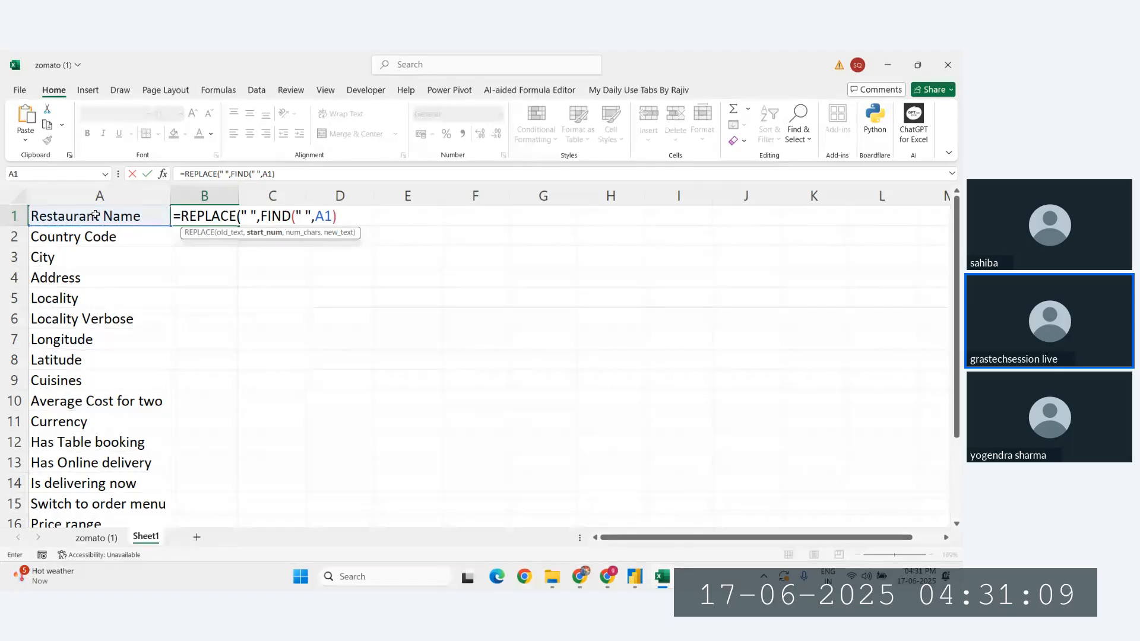
type(",")
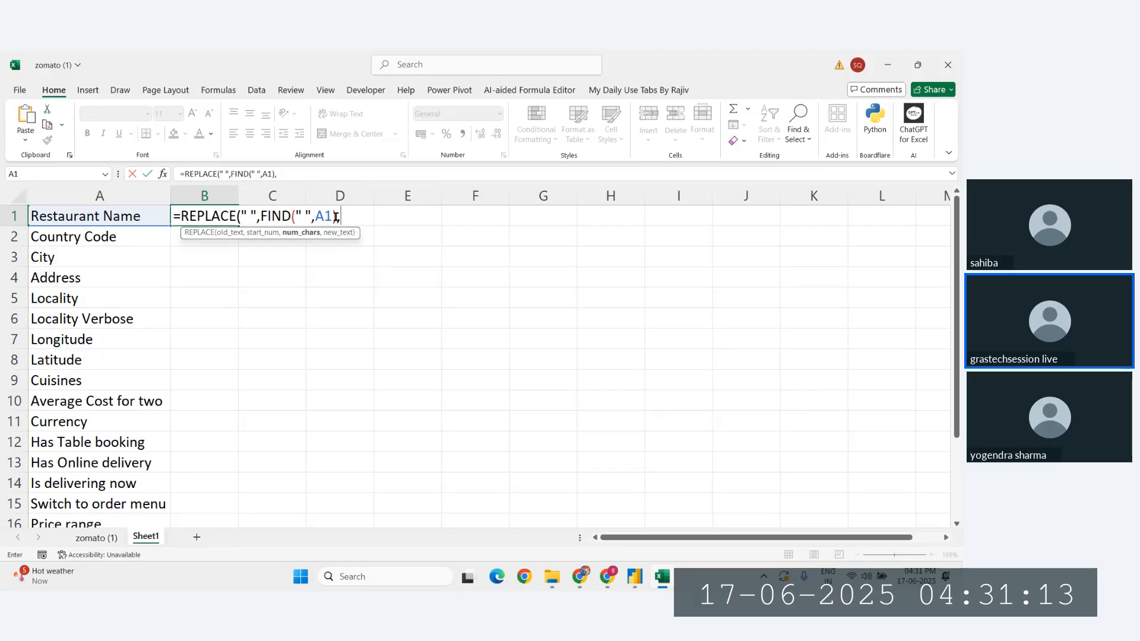
Reduce B1's formula to =FIND(" ",A1) and enter it, then try filling it down column B and undo the fill.
left_click_drag(261, 217, 181, 217)
key("BackSpace")
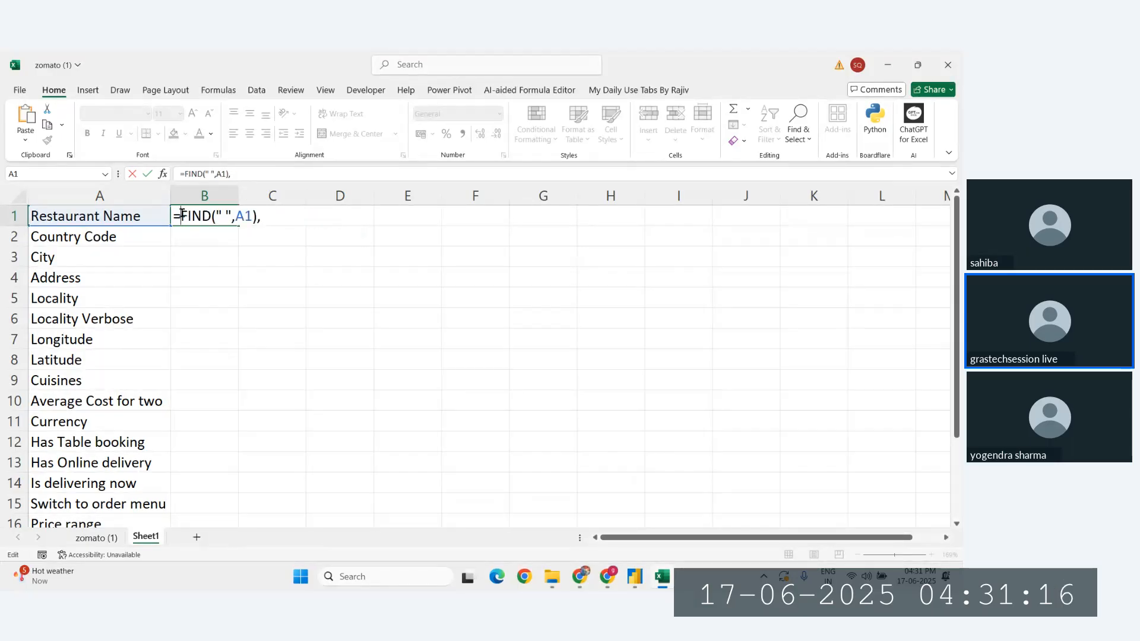
left_click(275, 221)
key("BackSpace")
key("Return")
left_click(226, 216)
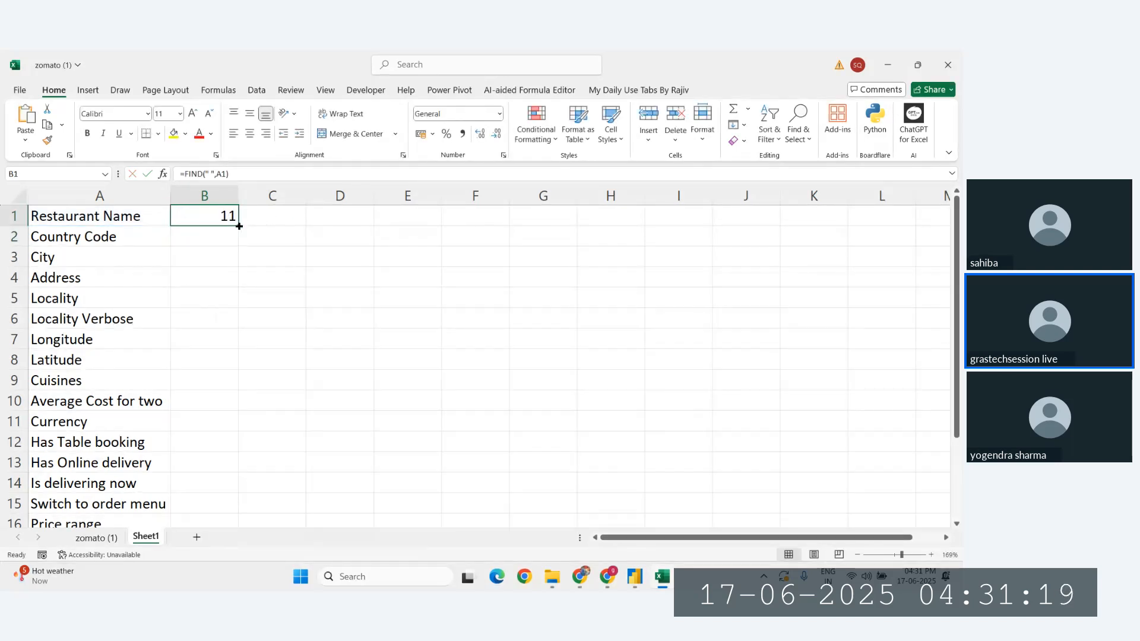
double_click(238, 225)
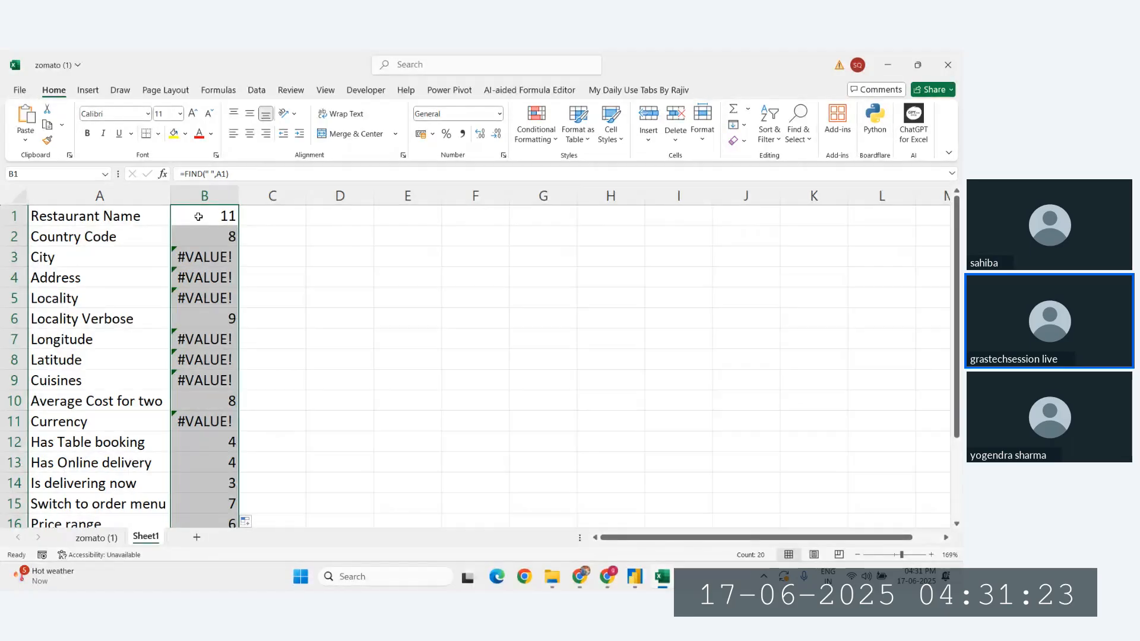
key("ctrl+z")
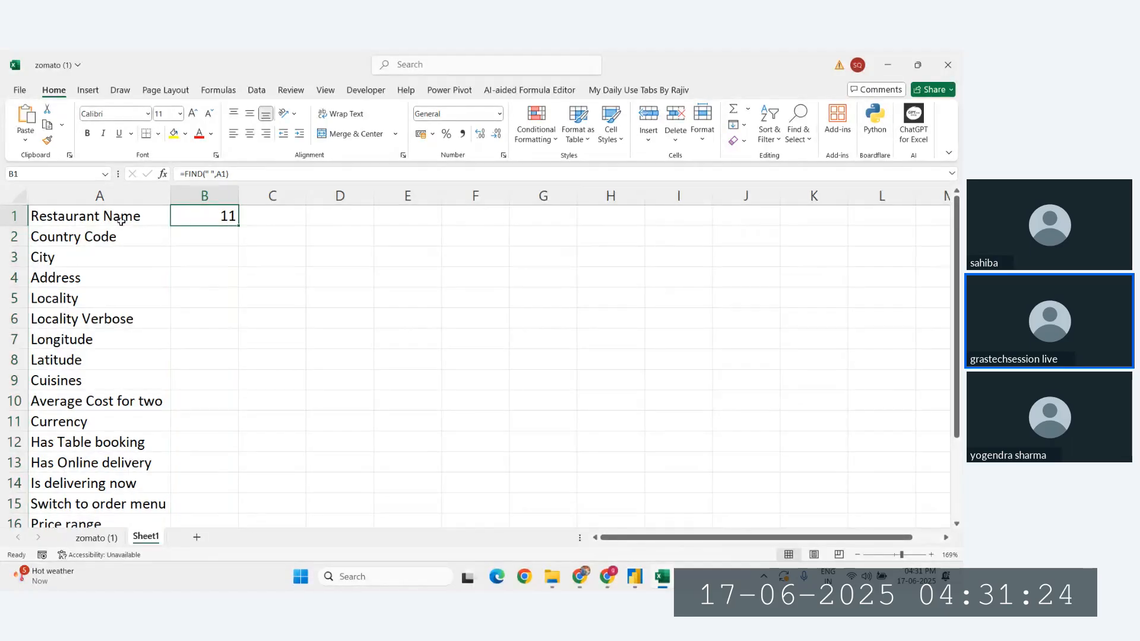
Rewrite B1's formula as REPLACE with " " as old_text and FIND(" ",A1) as start_num.
double_click(184, 216)
left_click_drag(256, 174, 182, 174)
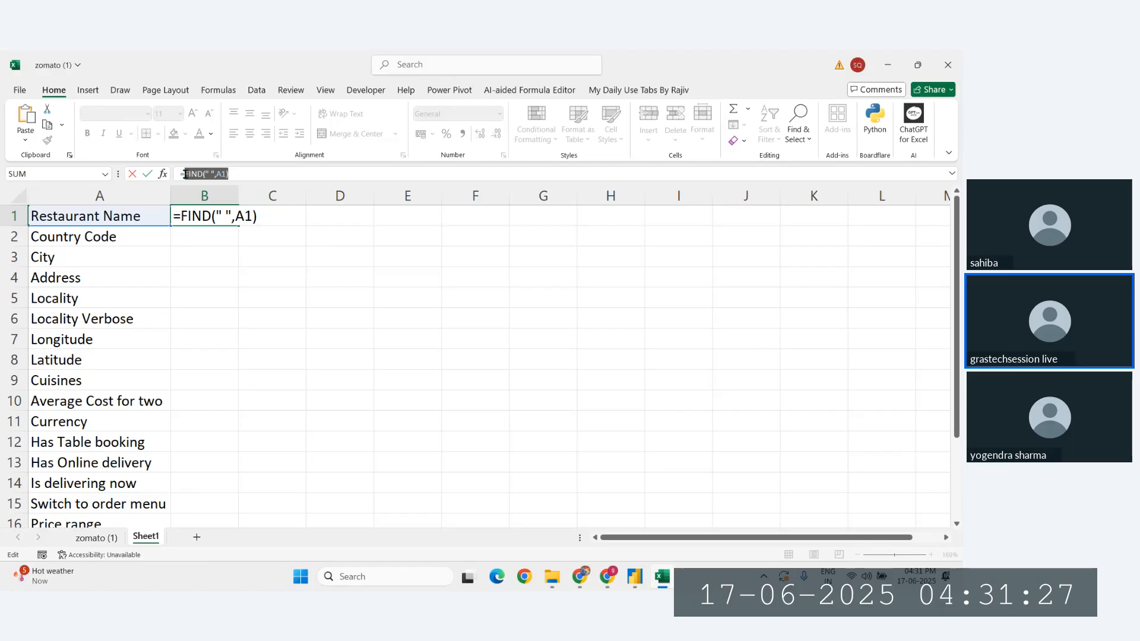
key("BackSpace")
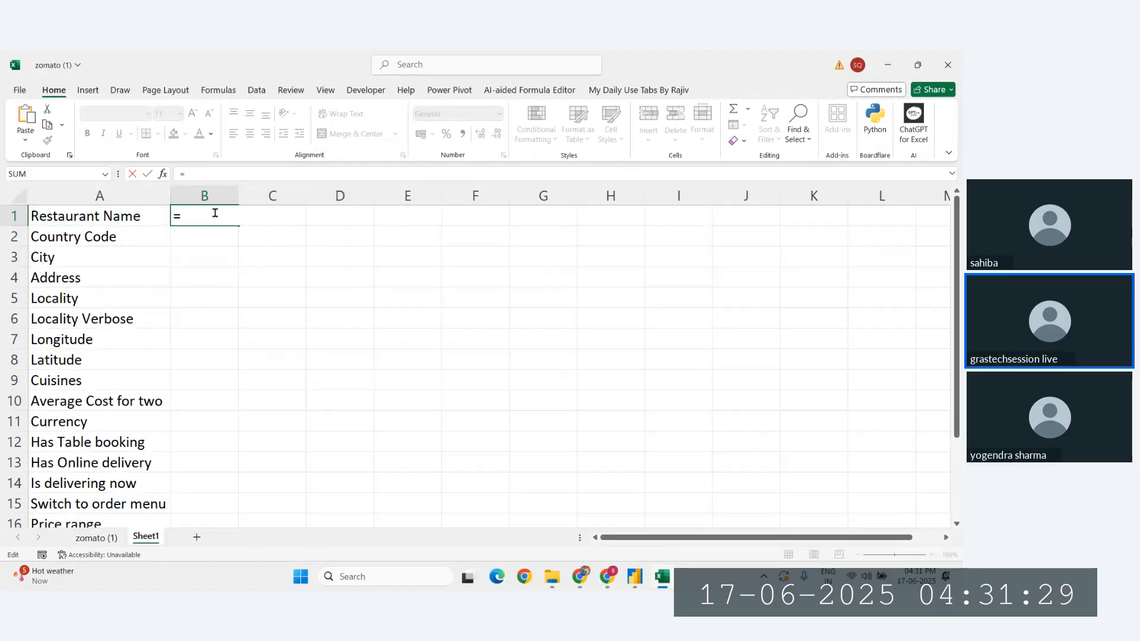
type("rep")
key("Tab")
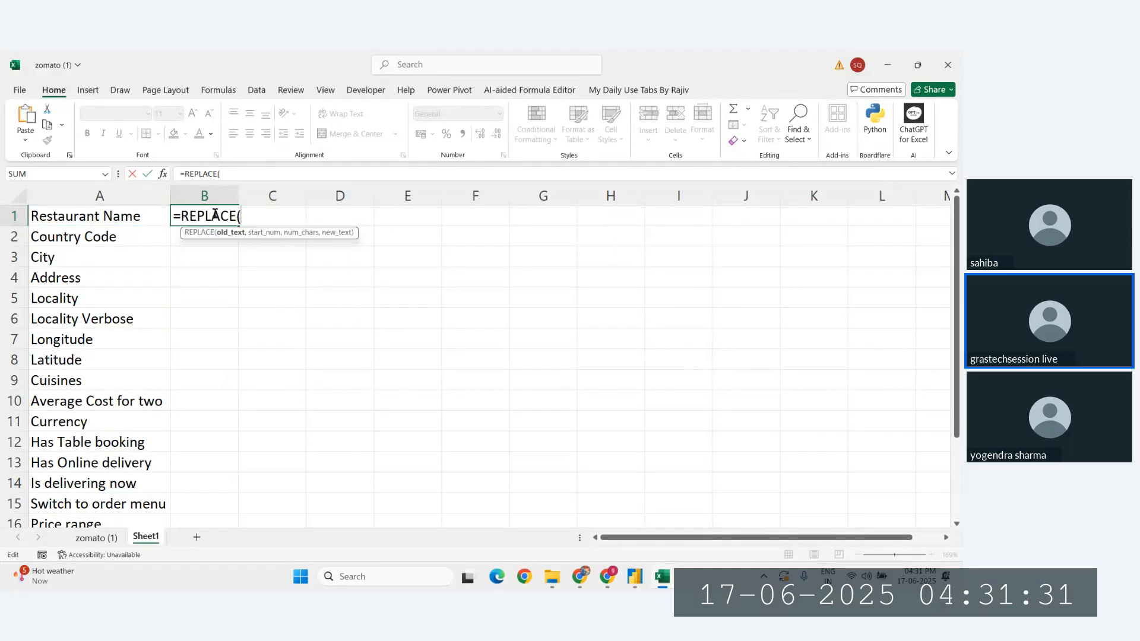
type("\" \",")
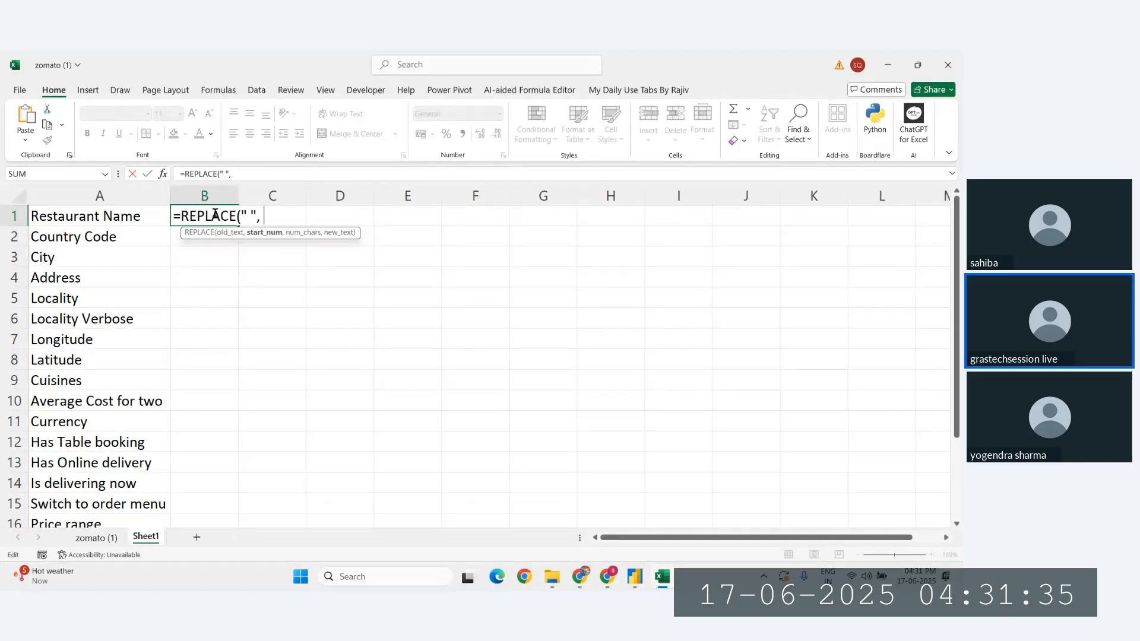
type(" FIND(\" \",A1)")
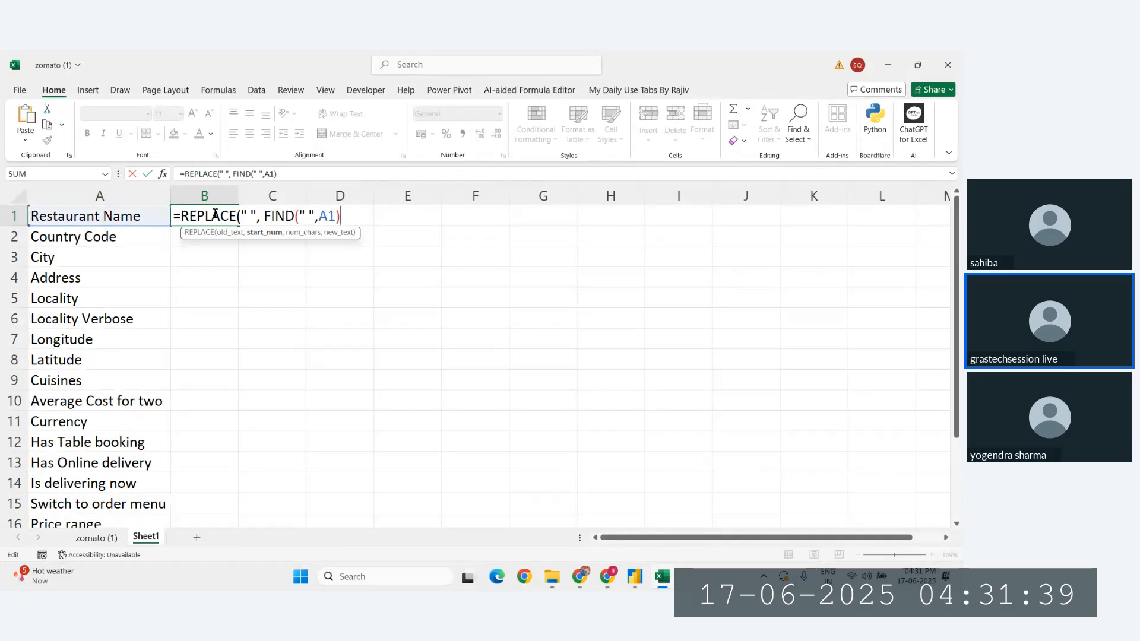
Complete the REPLACE formula in B1 with 1 as num_chars and "@" as new_text, and enter it.
type(",")
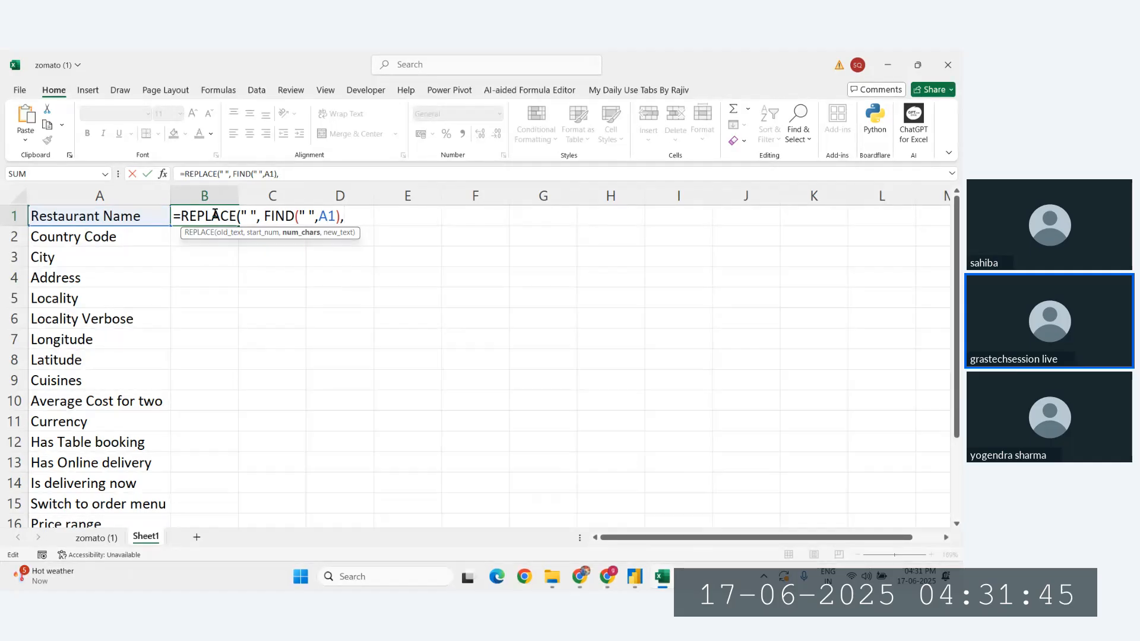
type("1,\"")
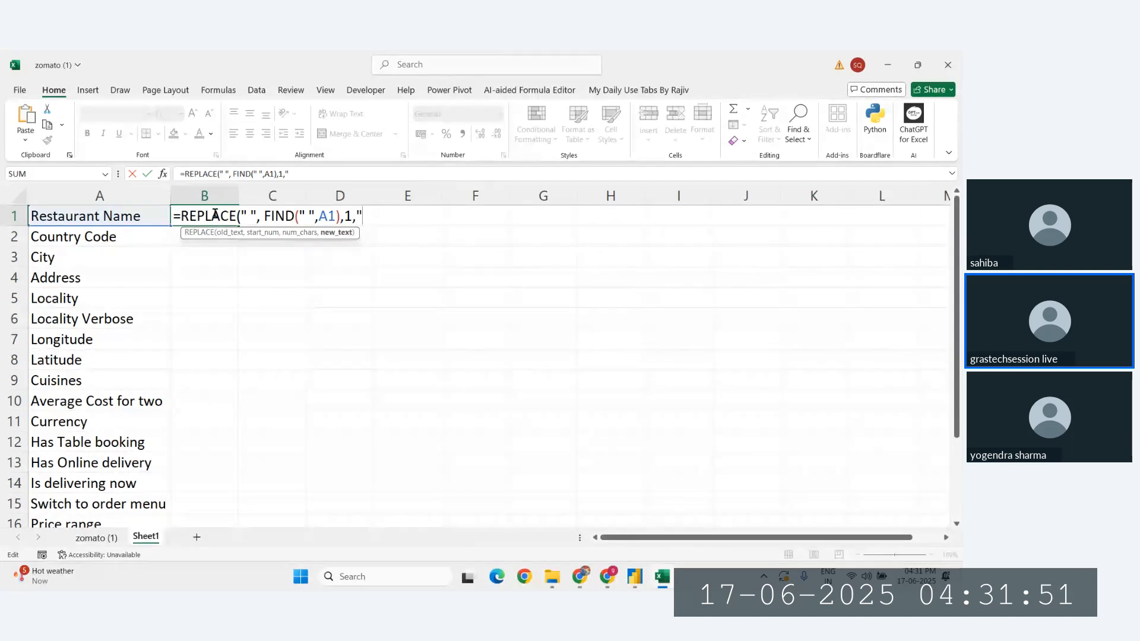
type("_")
type("@")
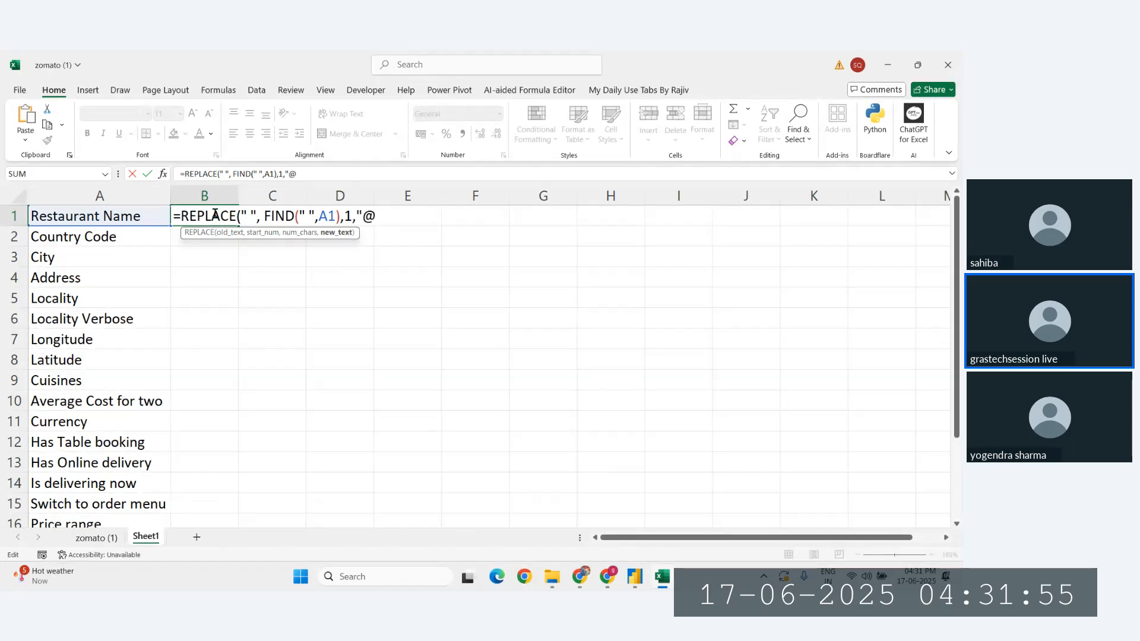
type("\"")
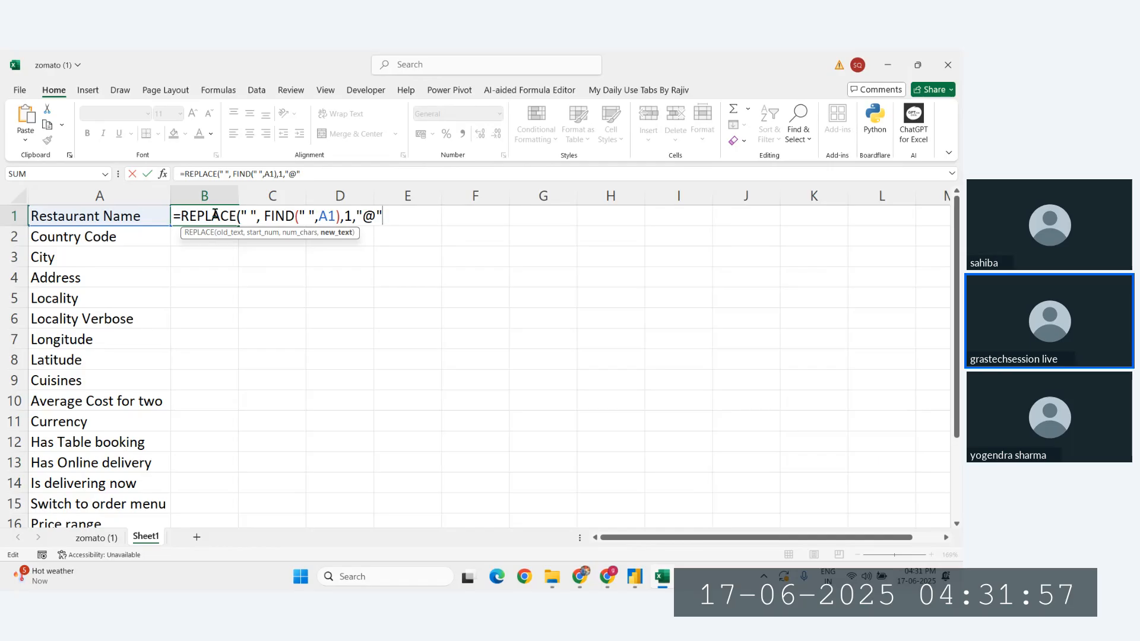
type(")")
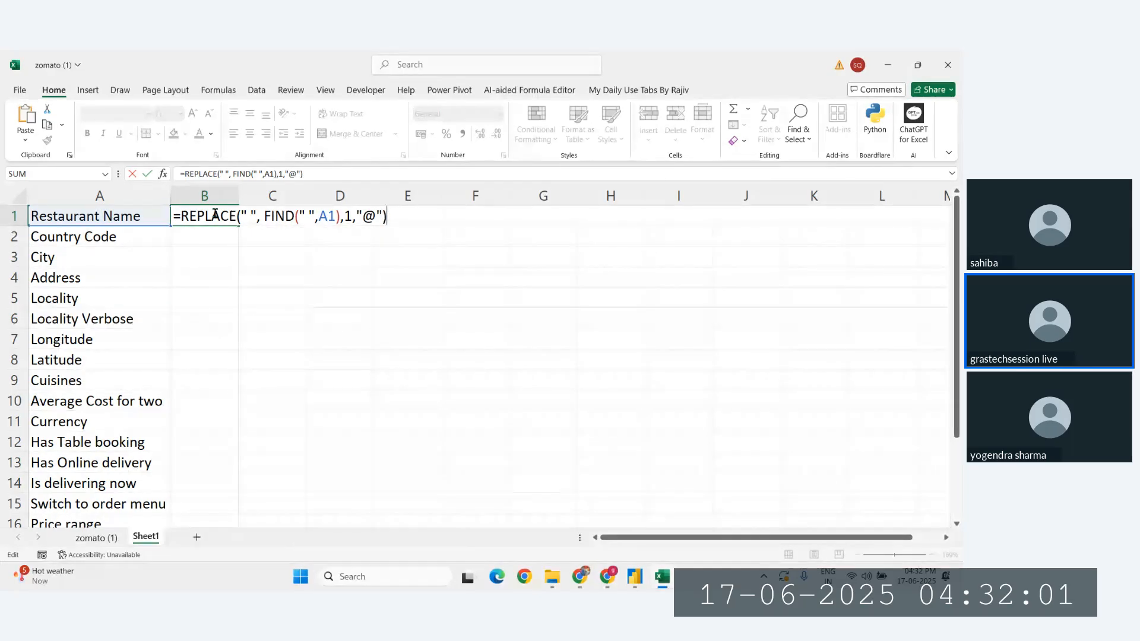
key("ctrl+Return")
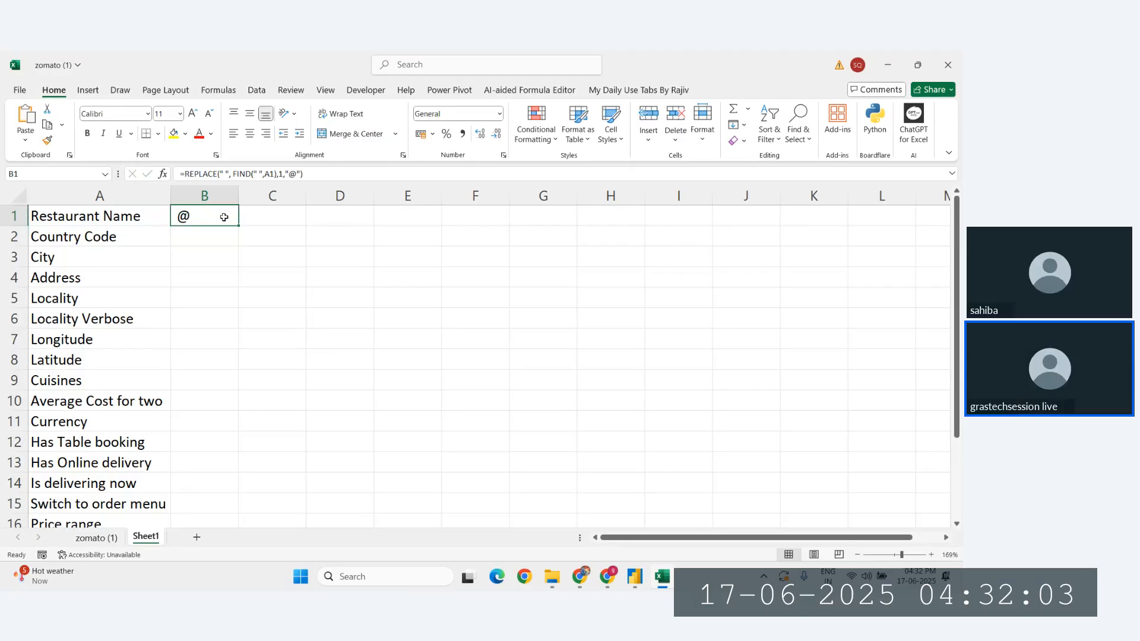
Reopen the REPLACE formula in B1 for editing and remove its closing parenthesis.
left_click(329, 171)
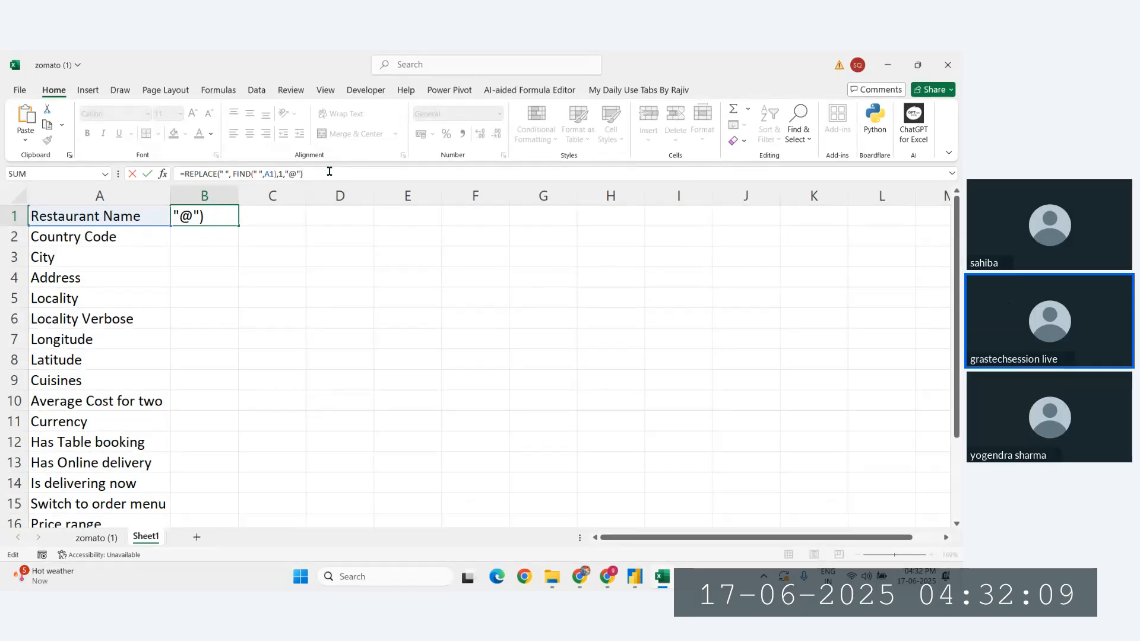
key("BackSpace")
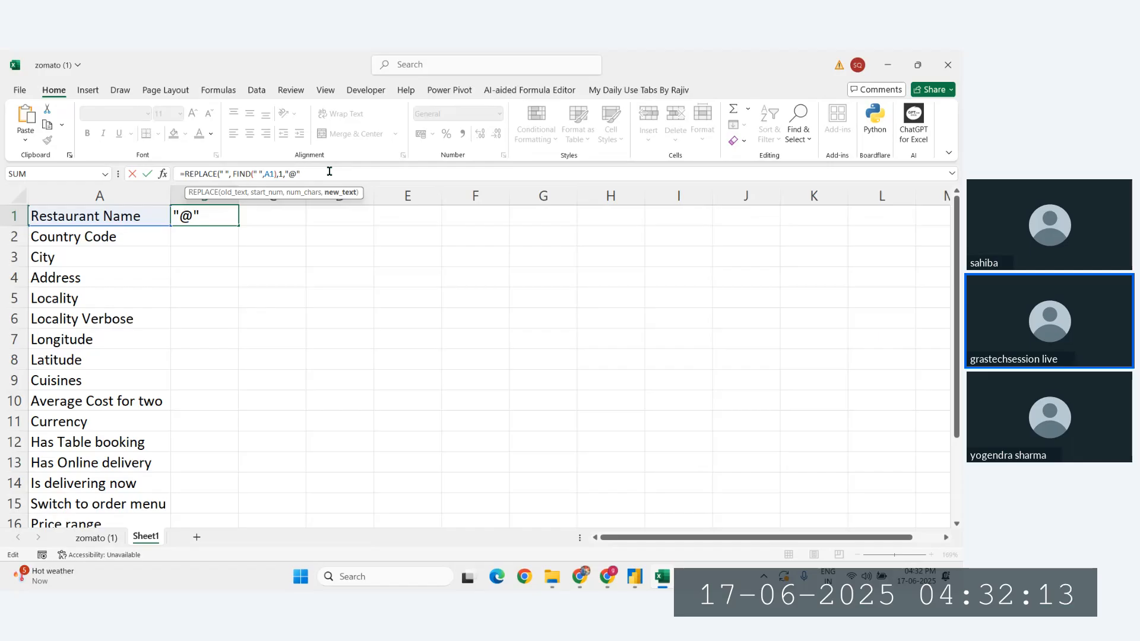
Commit the REPLACE formula that swaps in "@" in cell B1 and clear the cell.
key("ctrl+Return")
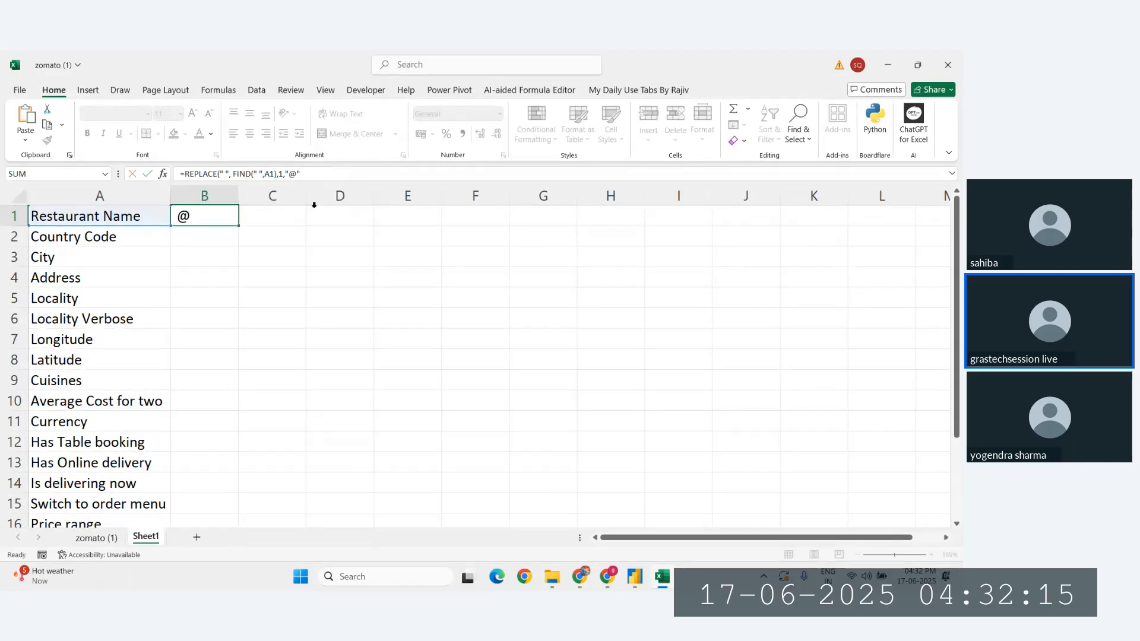
key("Delete")
Start a REPLACE formula in cell B1 with A1 as the old text.
type("=e")
key("BackSpace")
key("BackSpace")
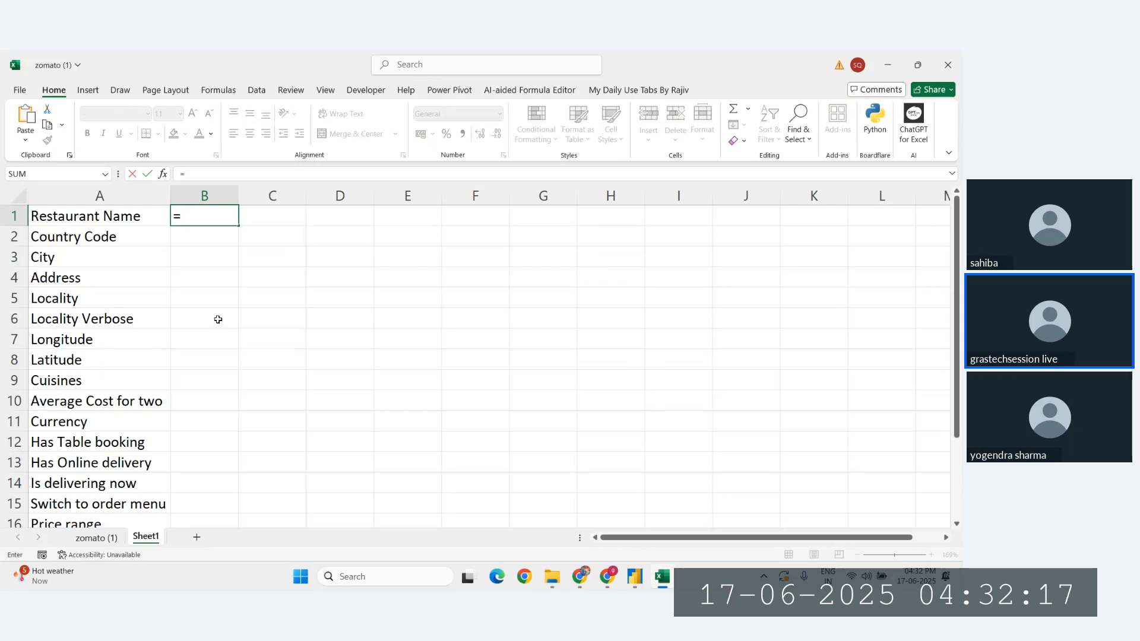
type("r")
type("=repl")
key("Tab")
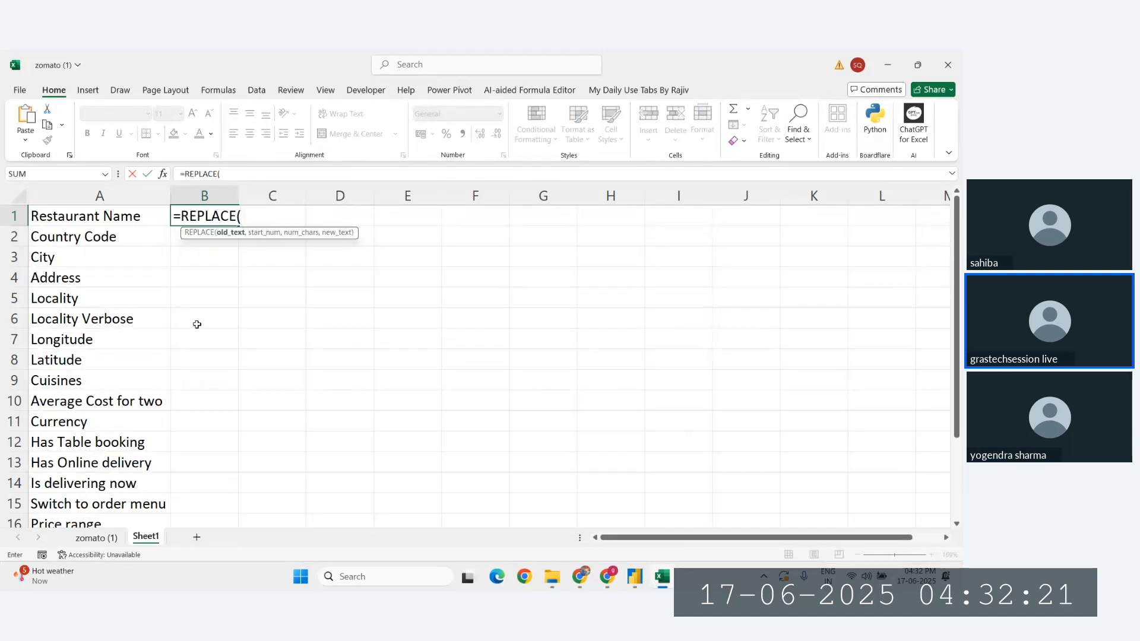
type("\"")
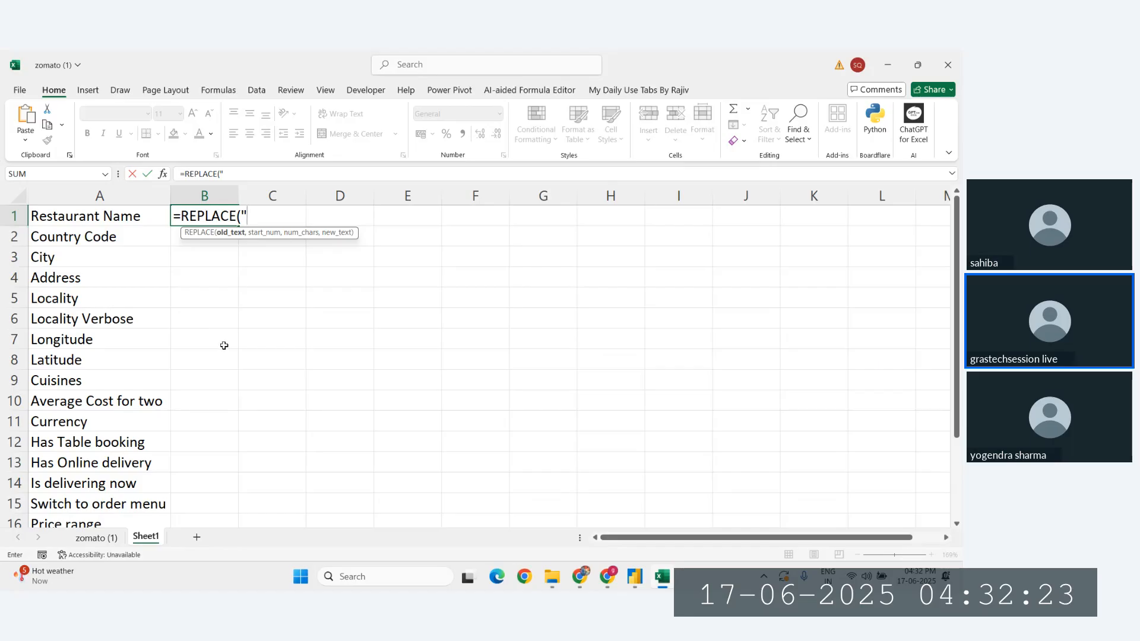
key("BackSpace")
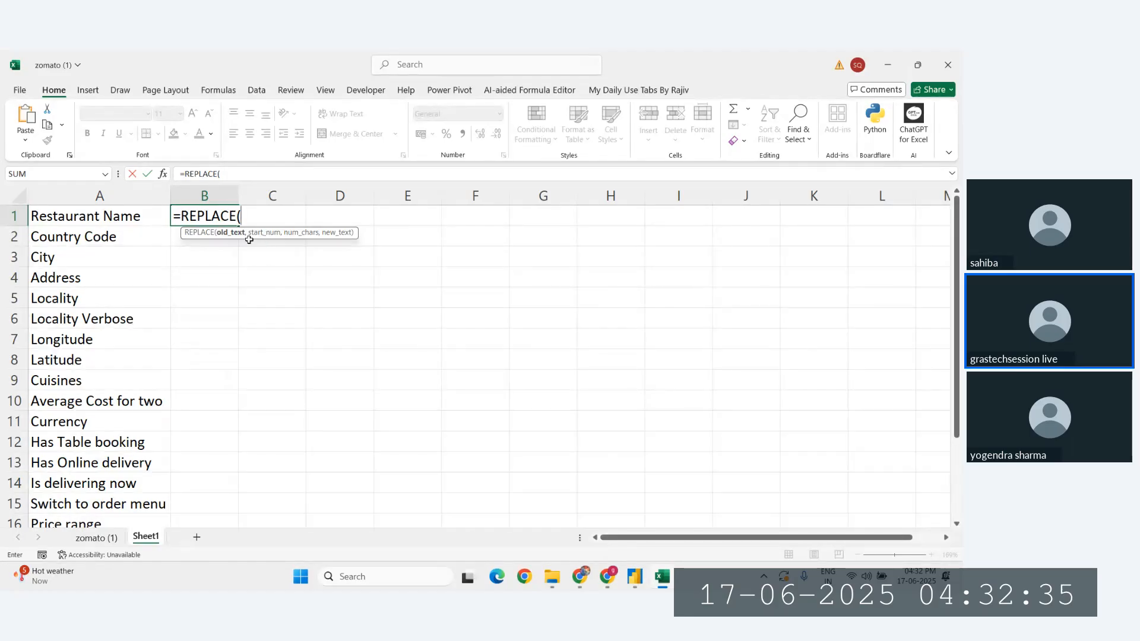
left_click(98, 217)
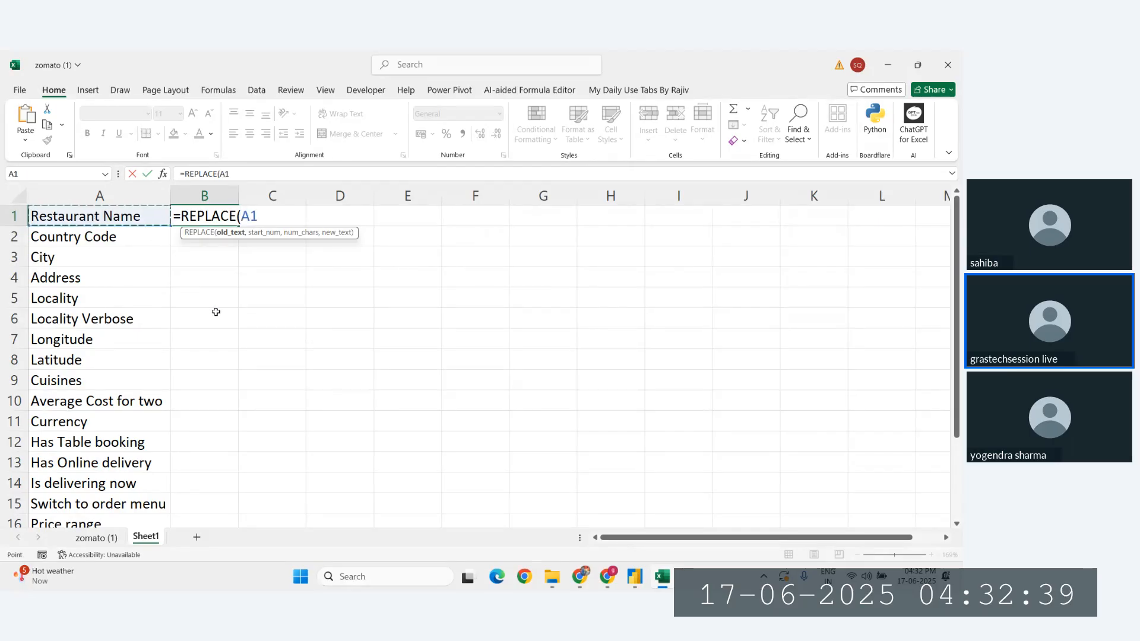
Complete the formula as =REPLACE(A1,11,1,"_") to put an underscore in place of the eleventh character.
type(",11")
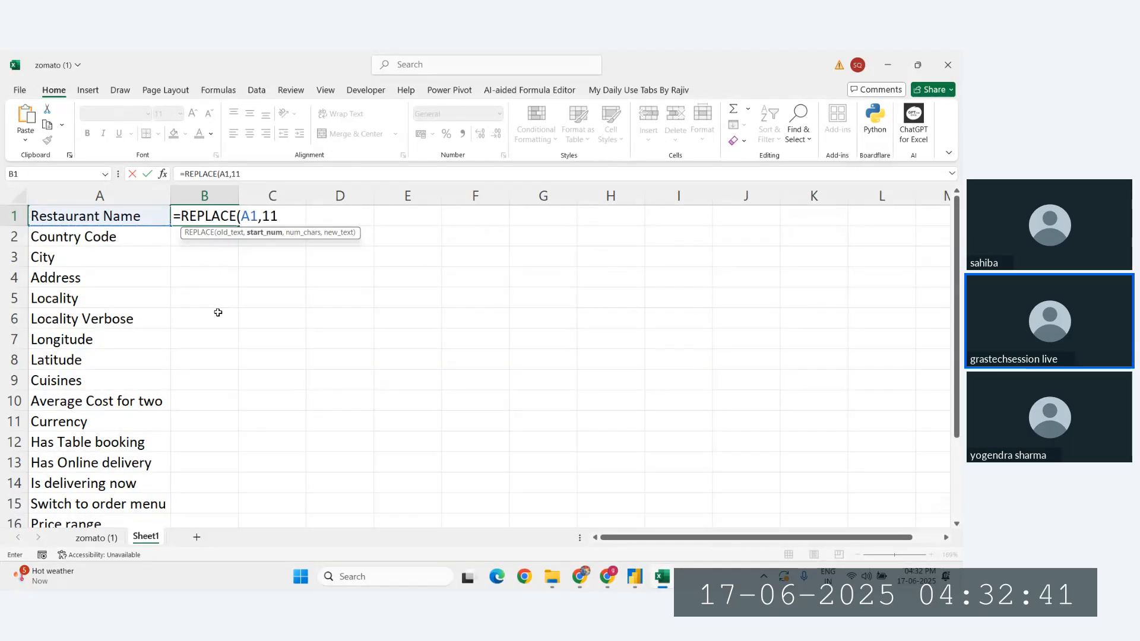
type(",1,1")
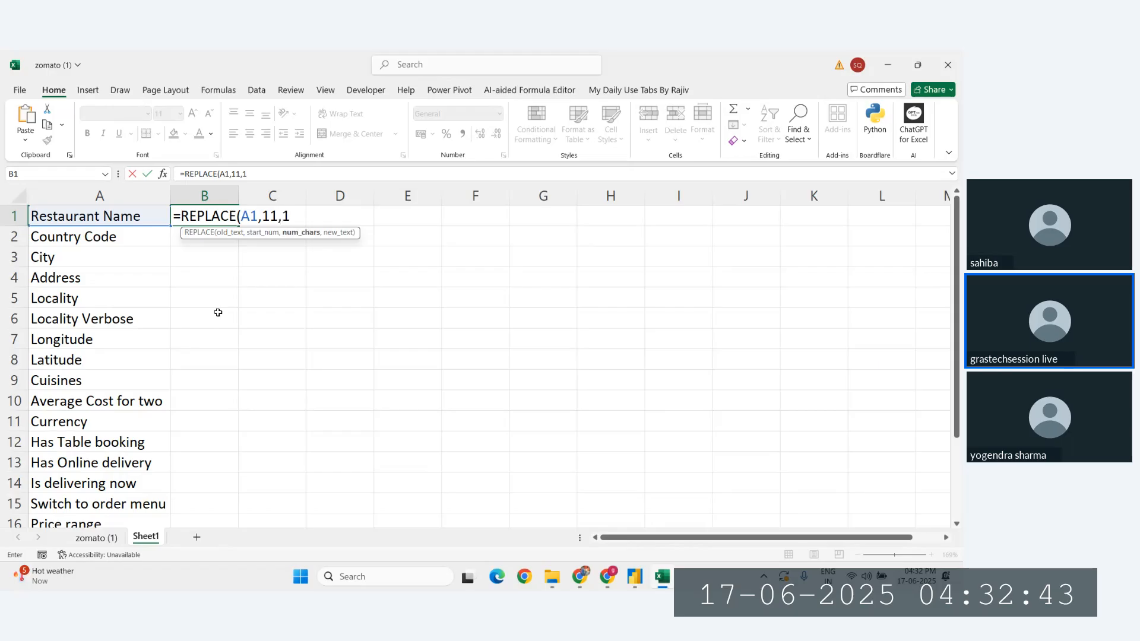
type("\"_")
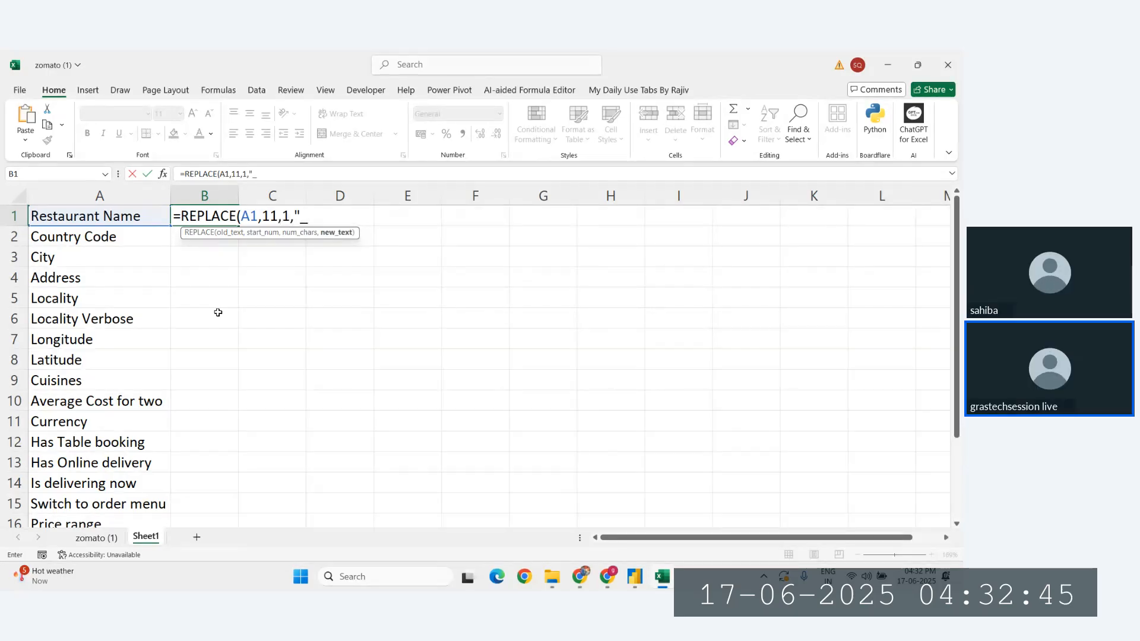
type("\")")
key("Return")
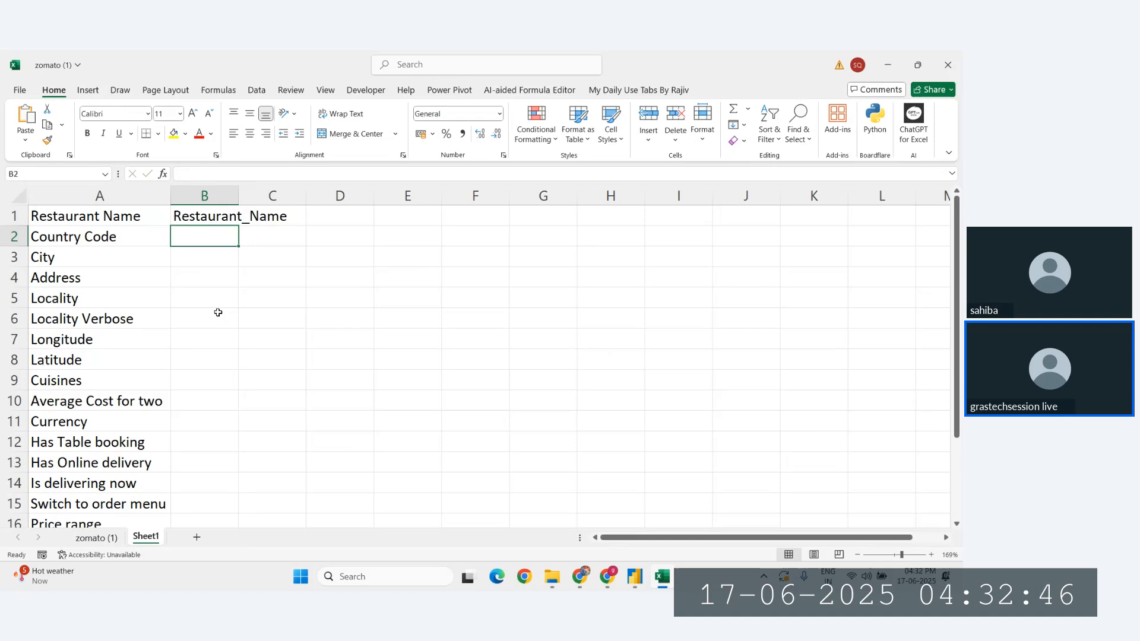
Fit column B's width to its content and clear the formula from cell B1.
left_click(211, 211)
double_click(238, 195)
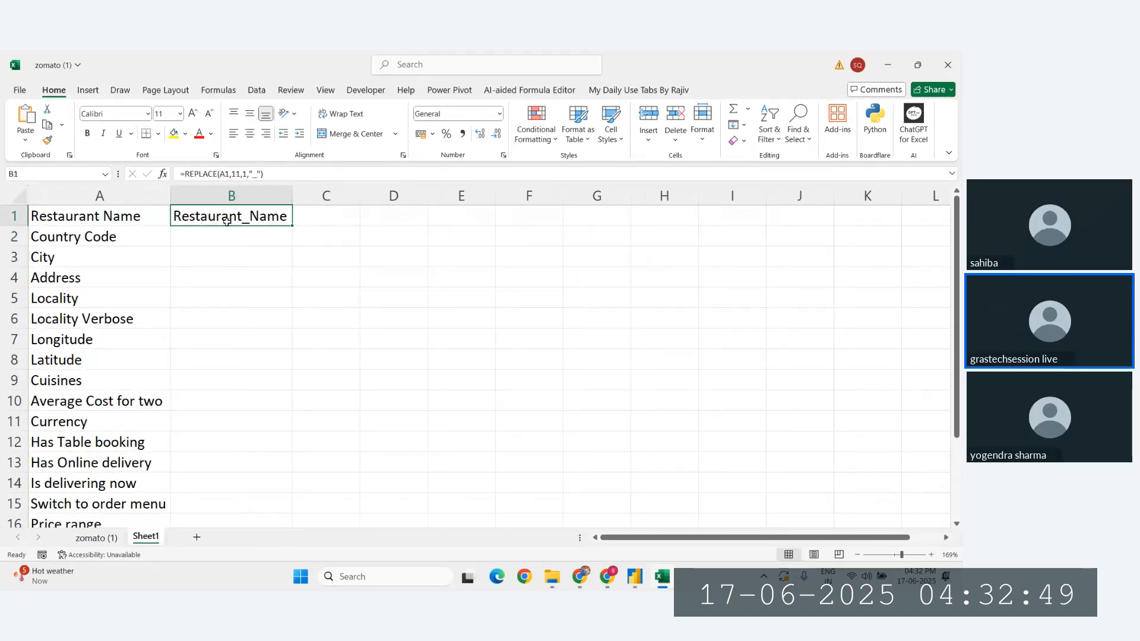
key("Delete")
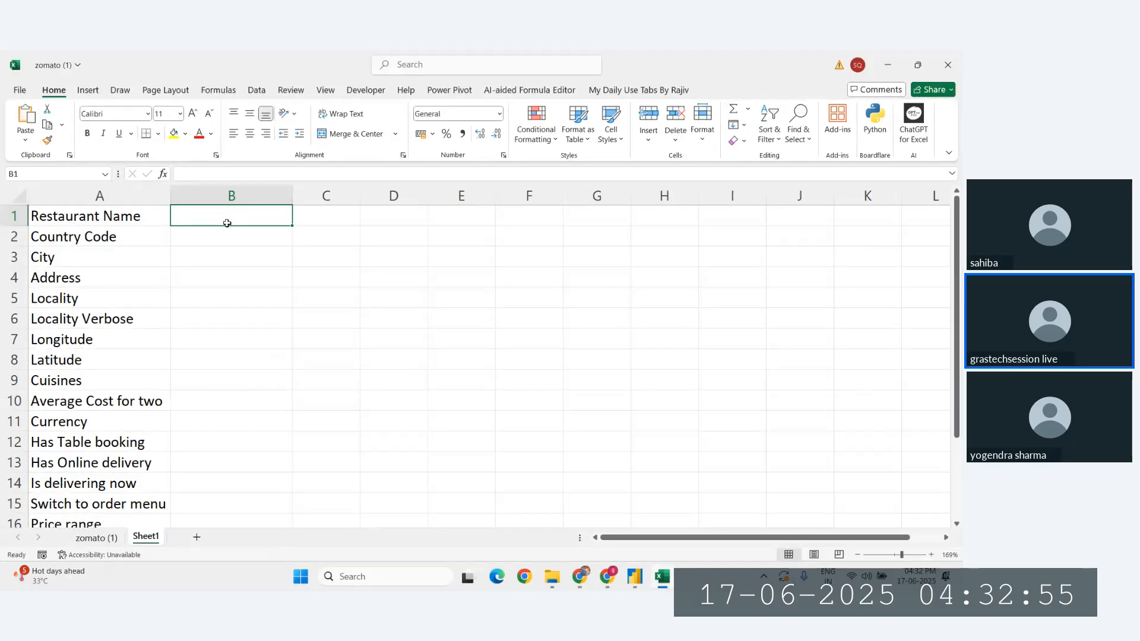
Begin a new REPLACE formula in the emptied cell B1, using A1 as the text to change.
type("=repl")
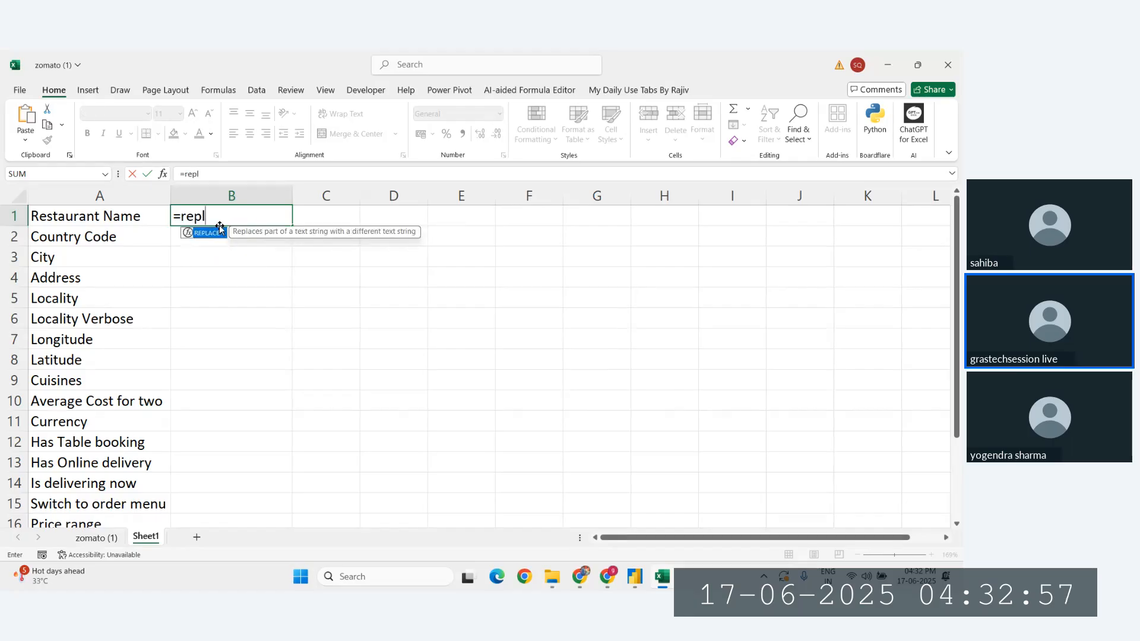
key("Tab")
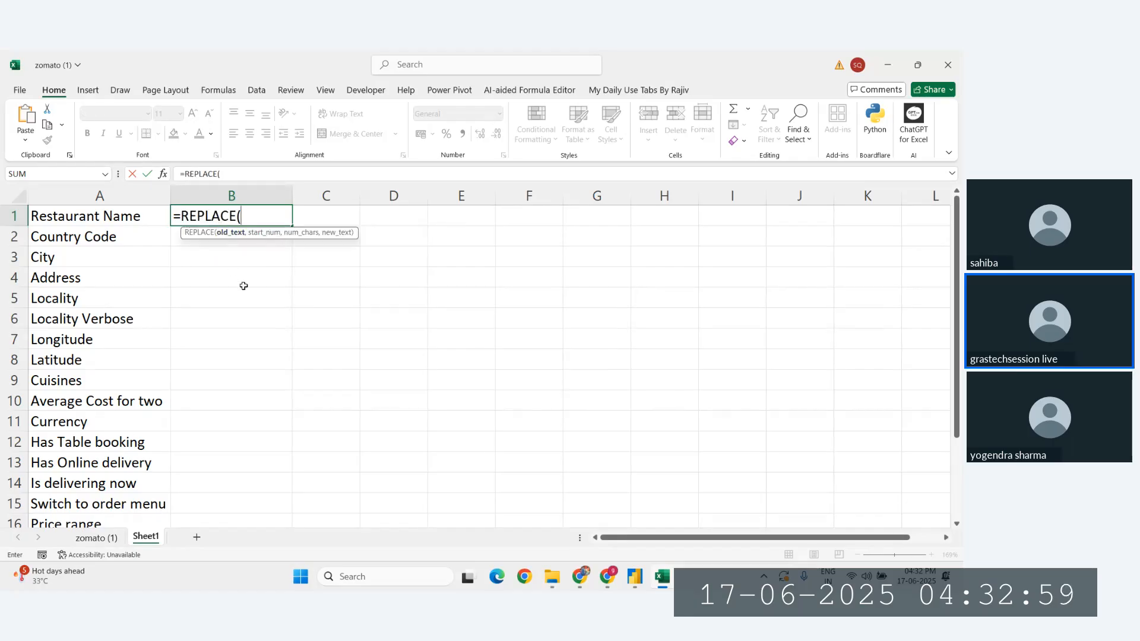
type("\" \"")
key("BackSpace")
key("BackSpace")
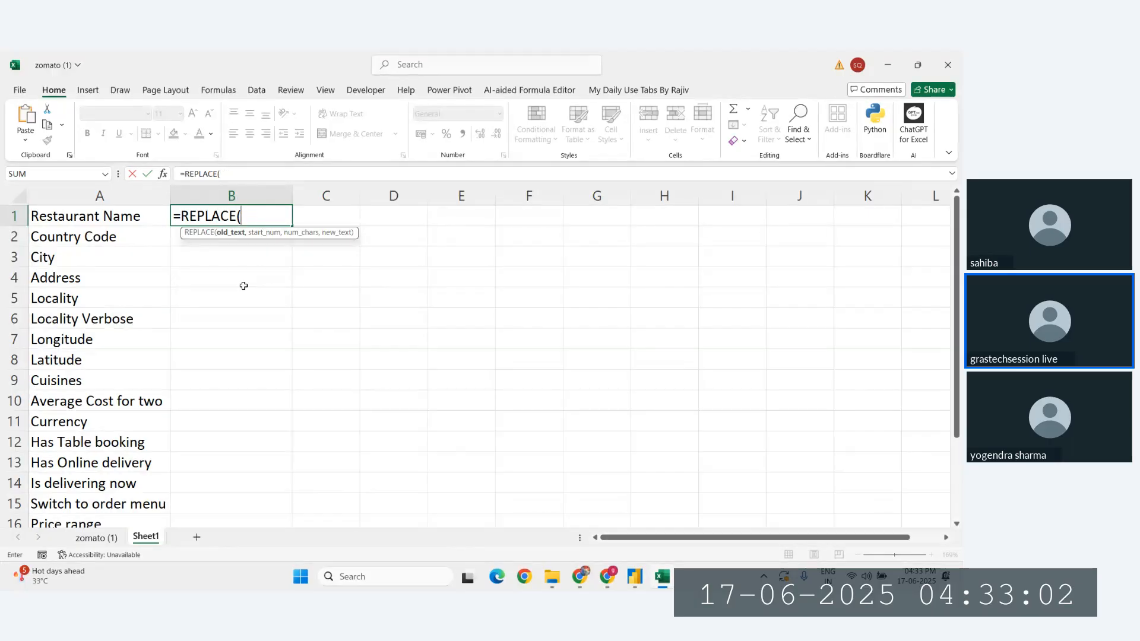
left_click(89, 219)
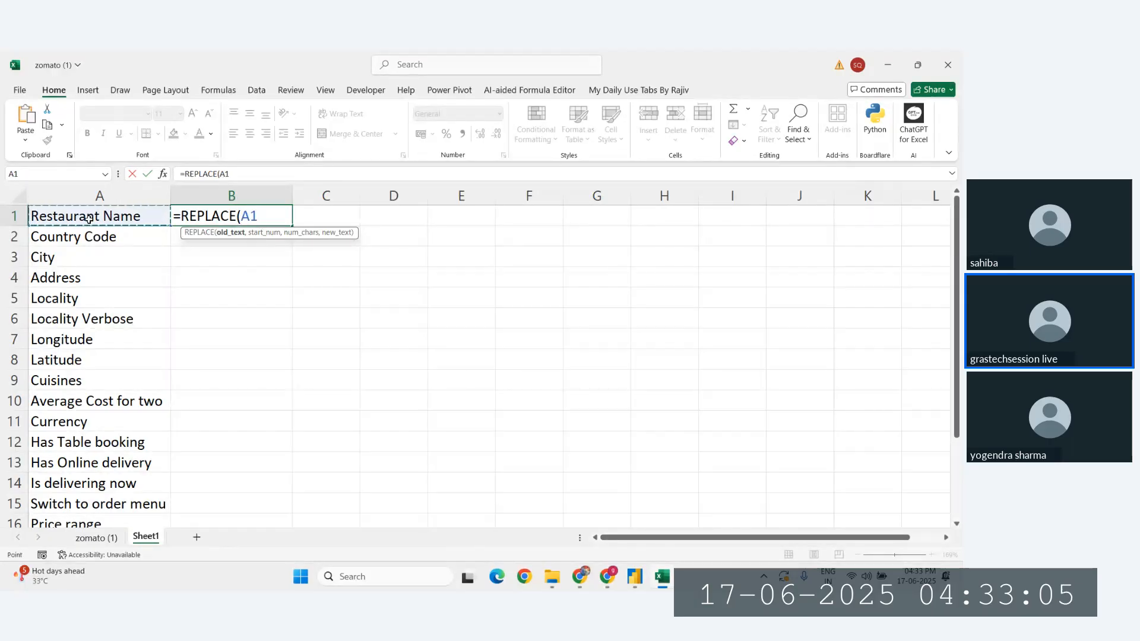
Use a nested FIND(" ",A1) as the start position in the REPLACE formula instead of a fixed number.
type(",11")
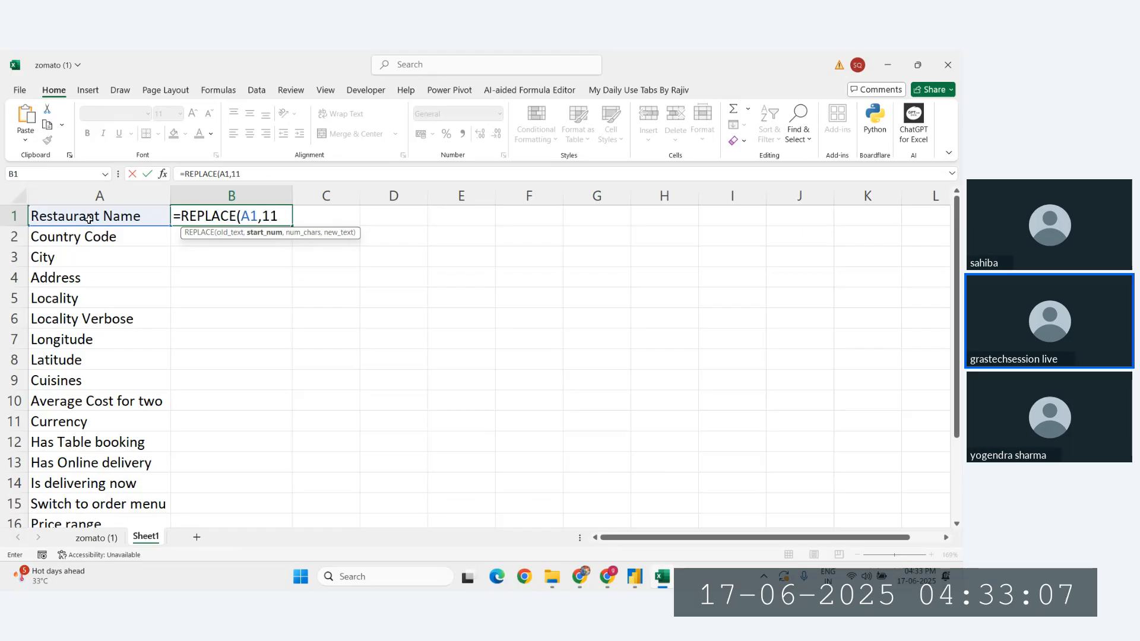
key("BackSpace")
key("BackSpace")
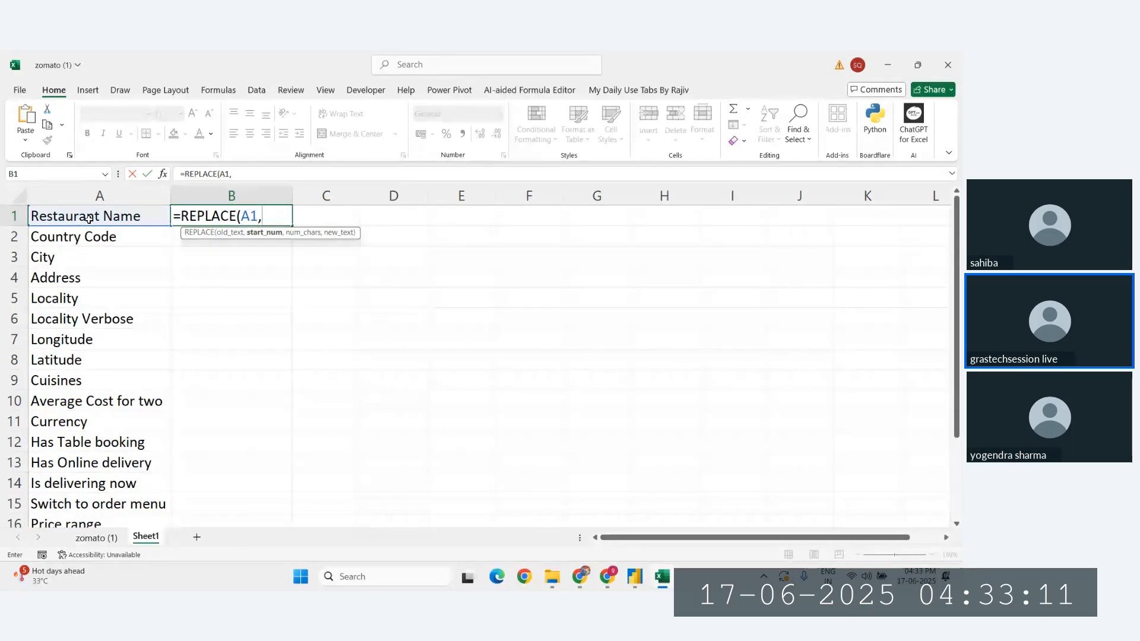
type("fin")
key("Tab")
type("\"")
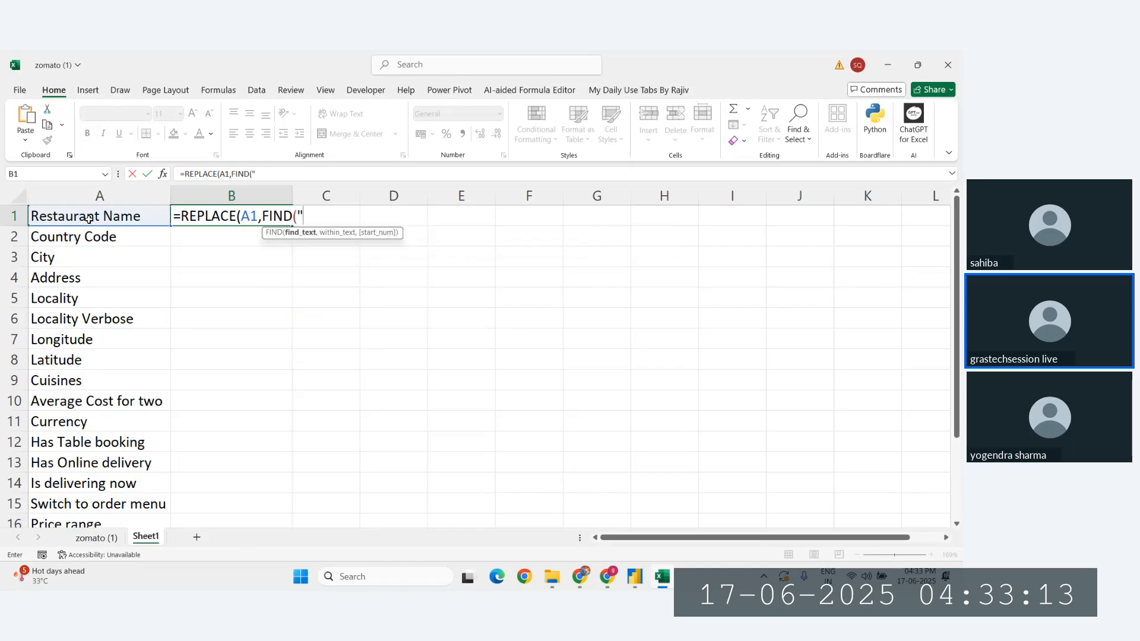
type(" \",")
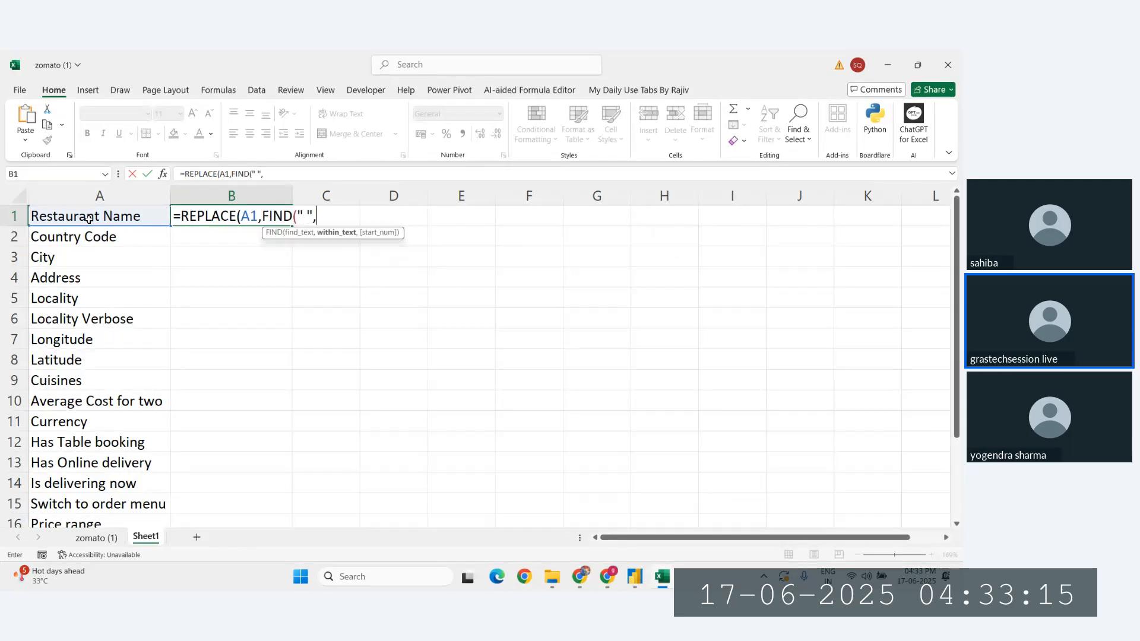
left_click(71, 219)
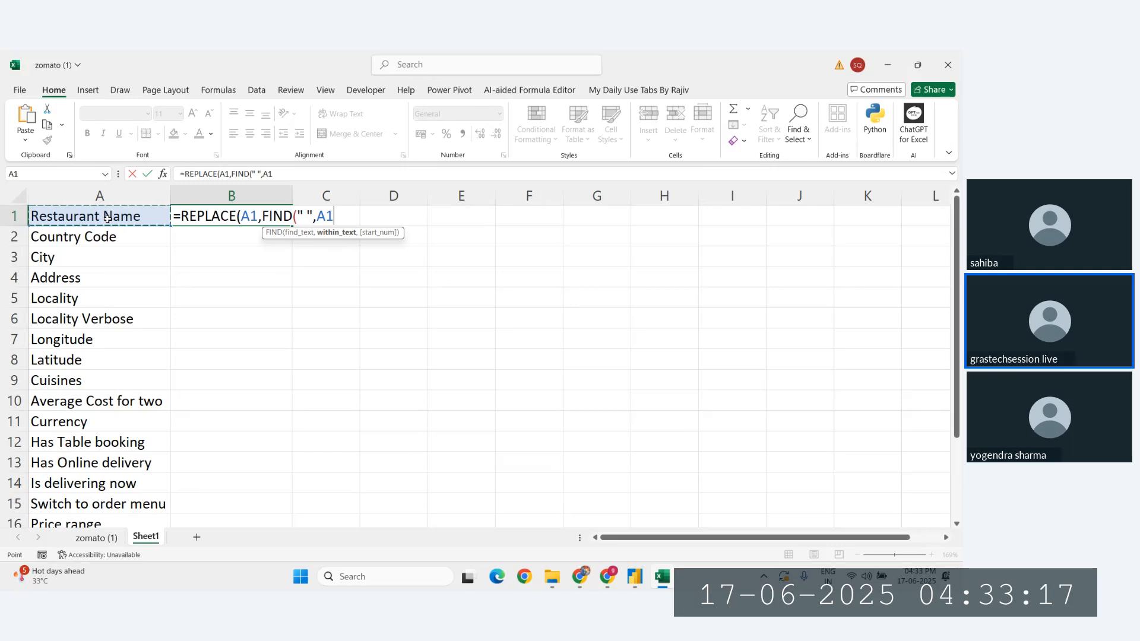
type(")")
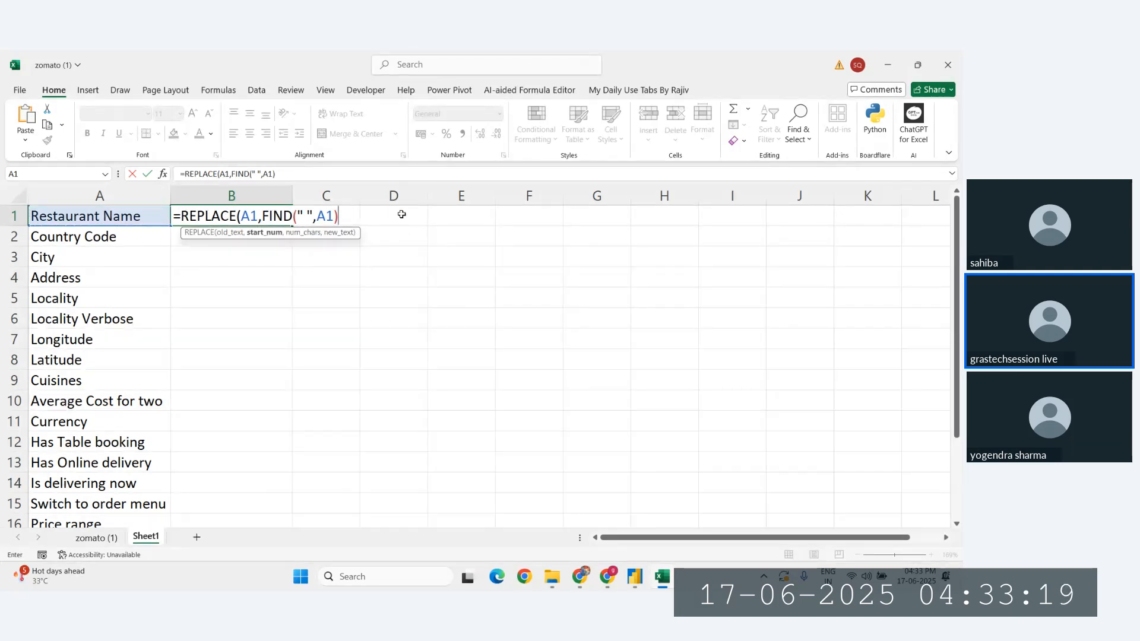
Finish the formula with 1 character and "_" as the new text, and fill it down column B alongside the header names.
type(",")
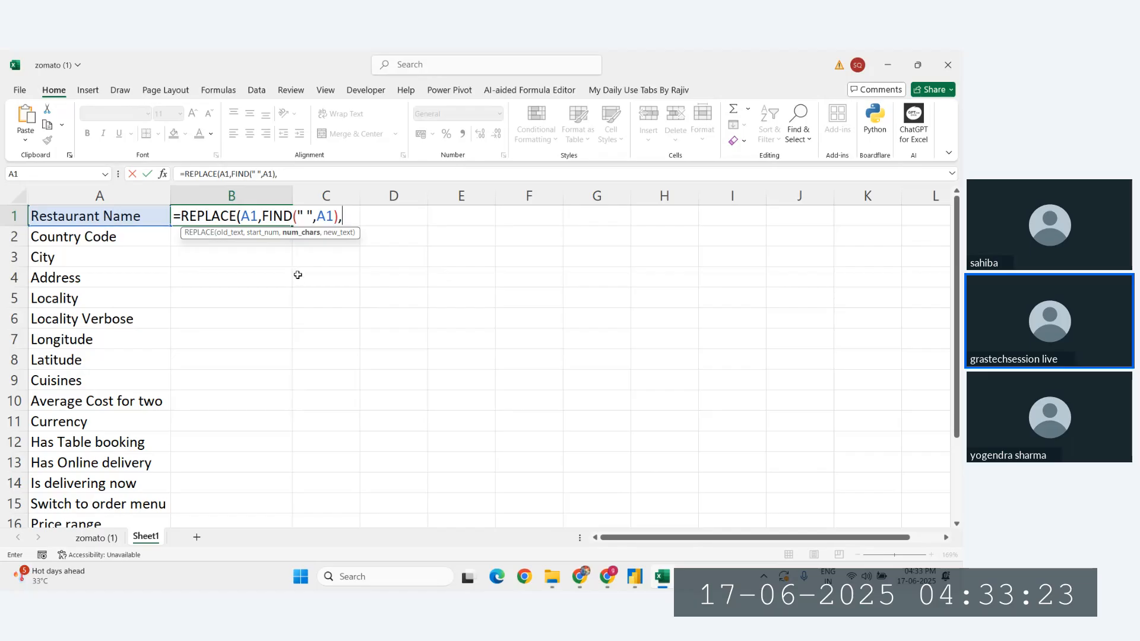
type("1,\"_\")")
key("Return")
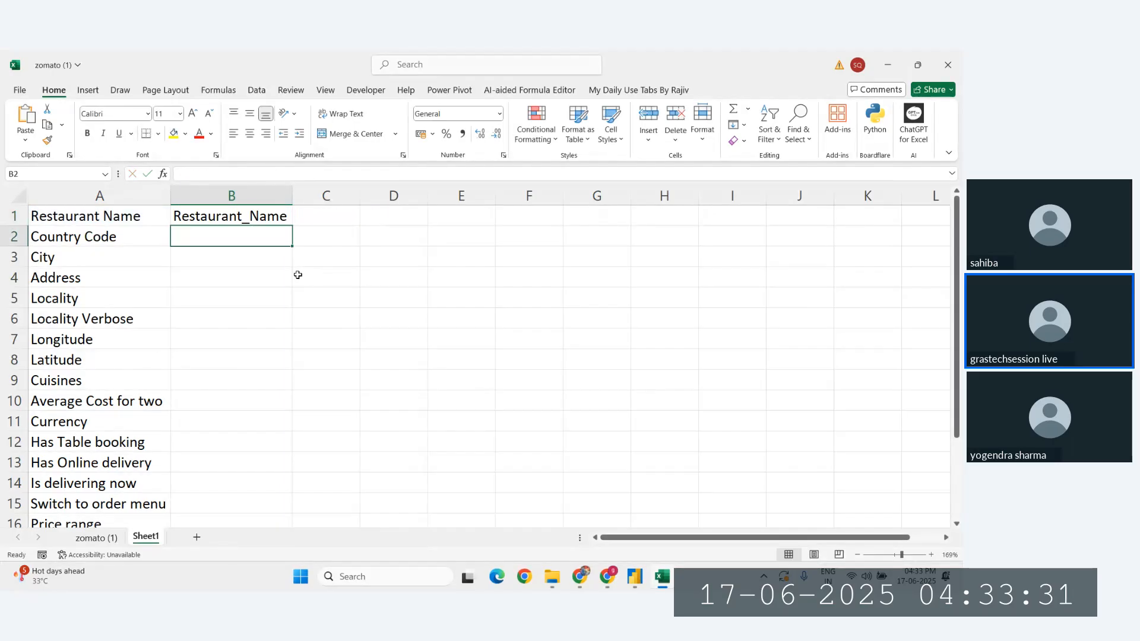
left_click(249, 220)
double_click(292, 225)
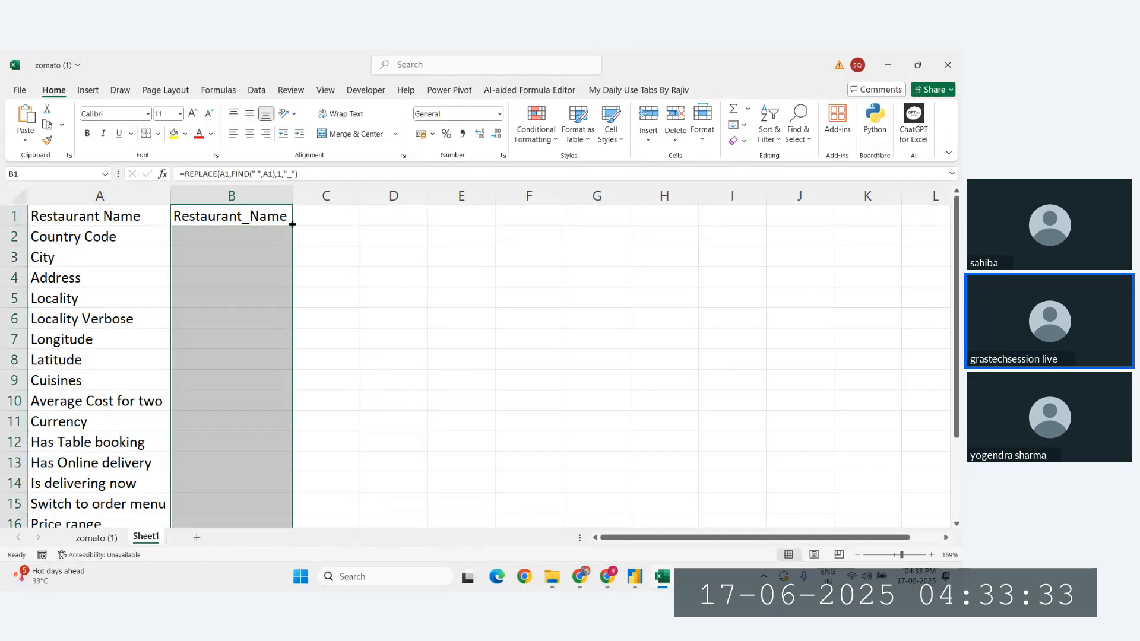
Compare the filled formula results in column B with the original header names in column A, including single-word names.
left_click(255, 301)
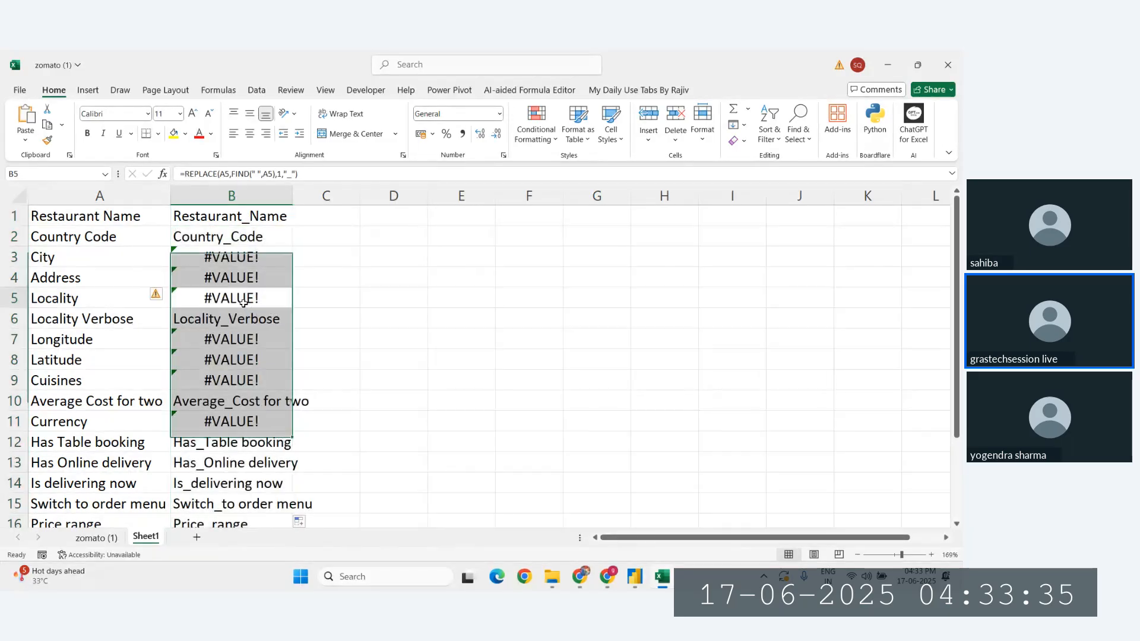
left_click(246, 321)
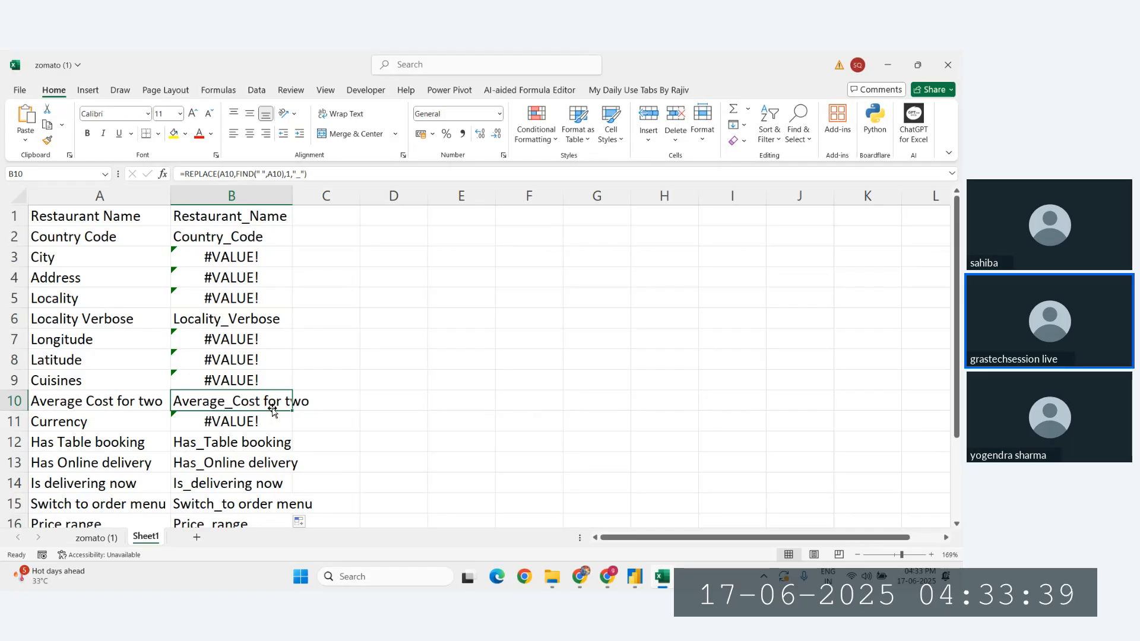
left_click(259, 219)
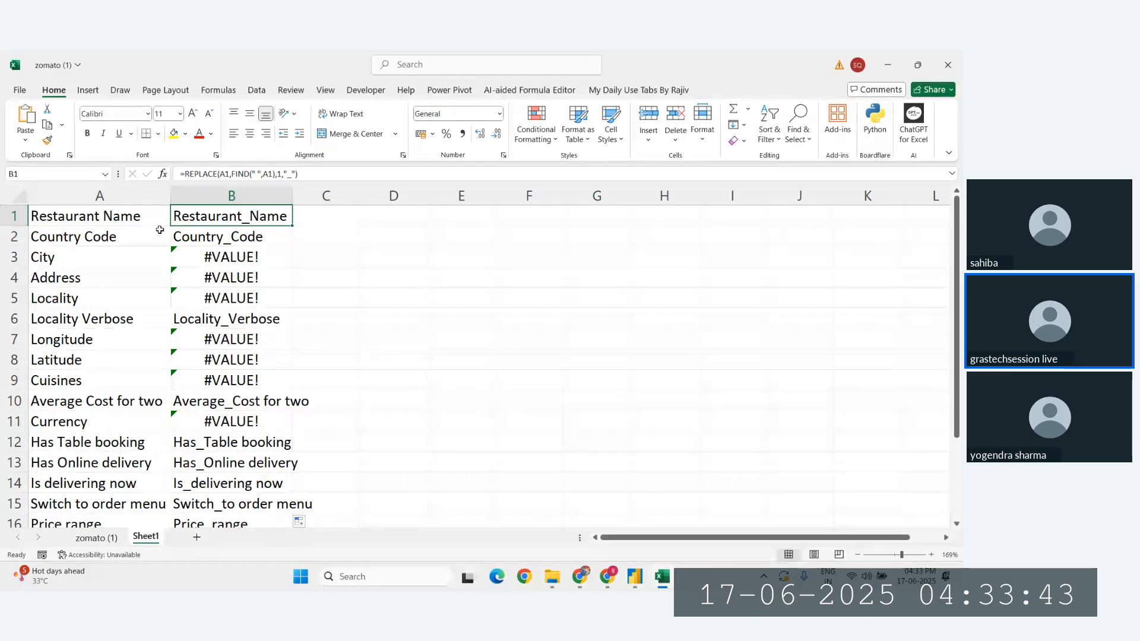
left_click(132, 221)
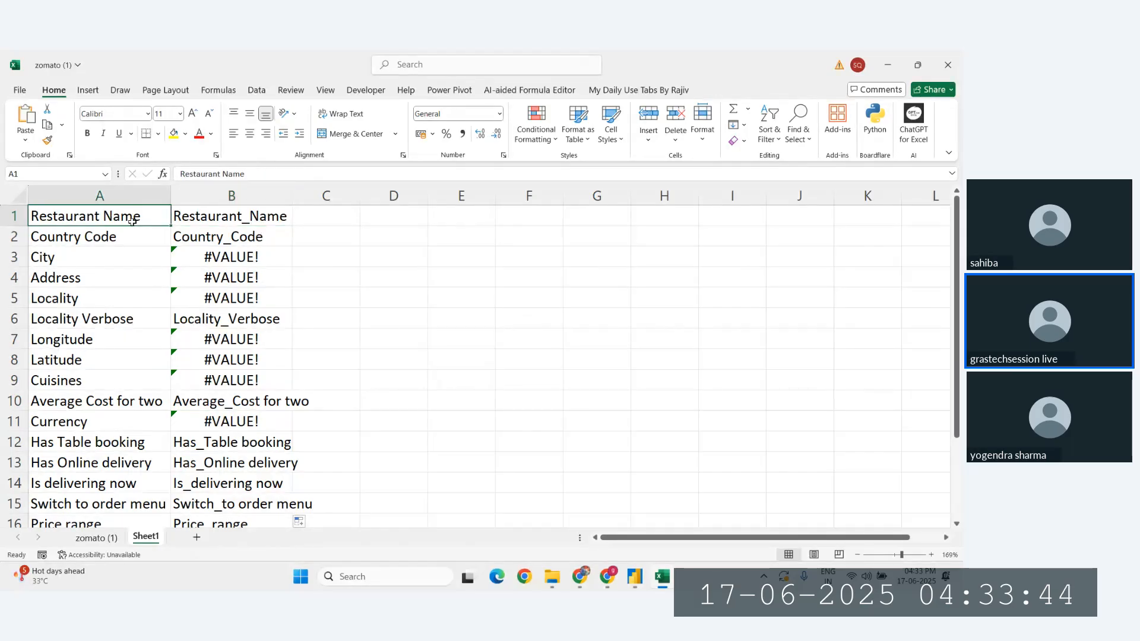
left_click(244, 217)
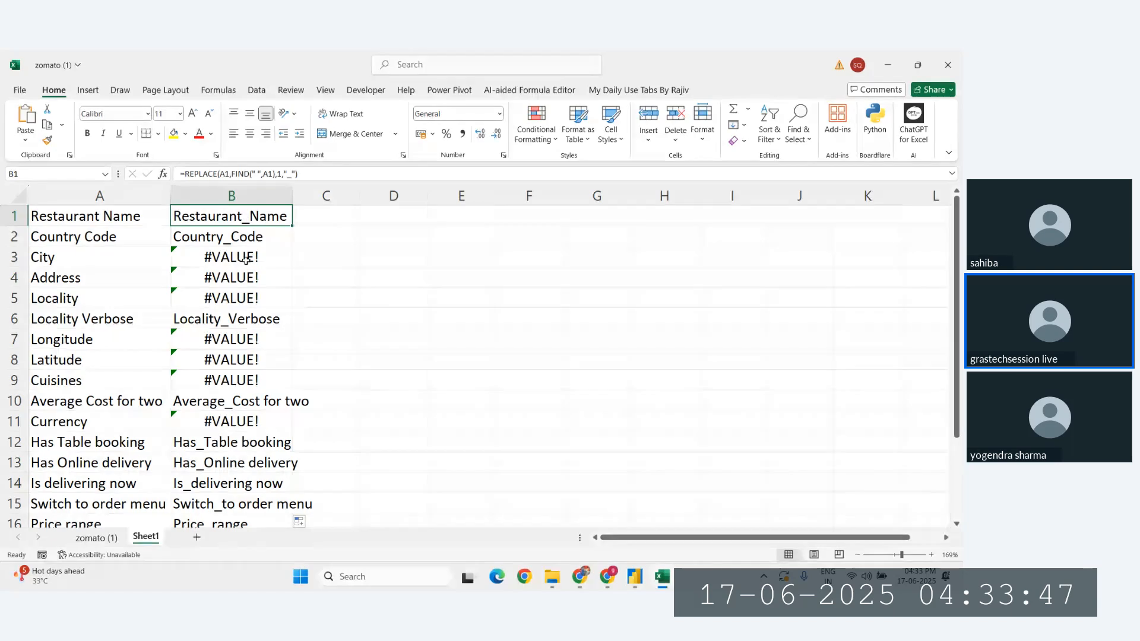
left_click(86, 218)
left_click(251, 218)
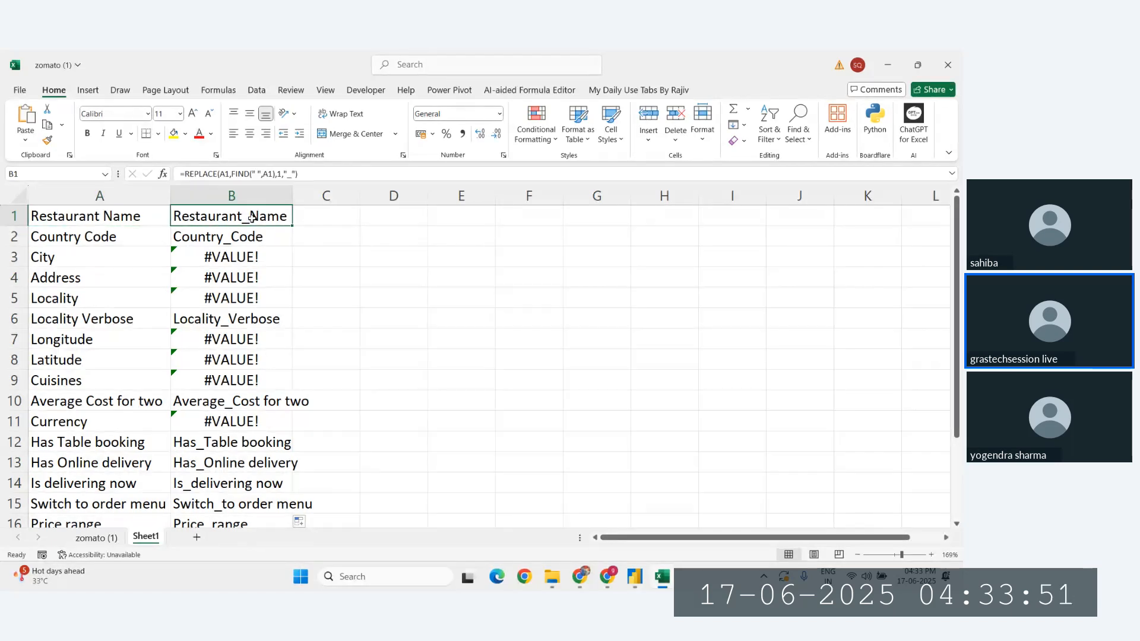
left_click(129, 241)
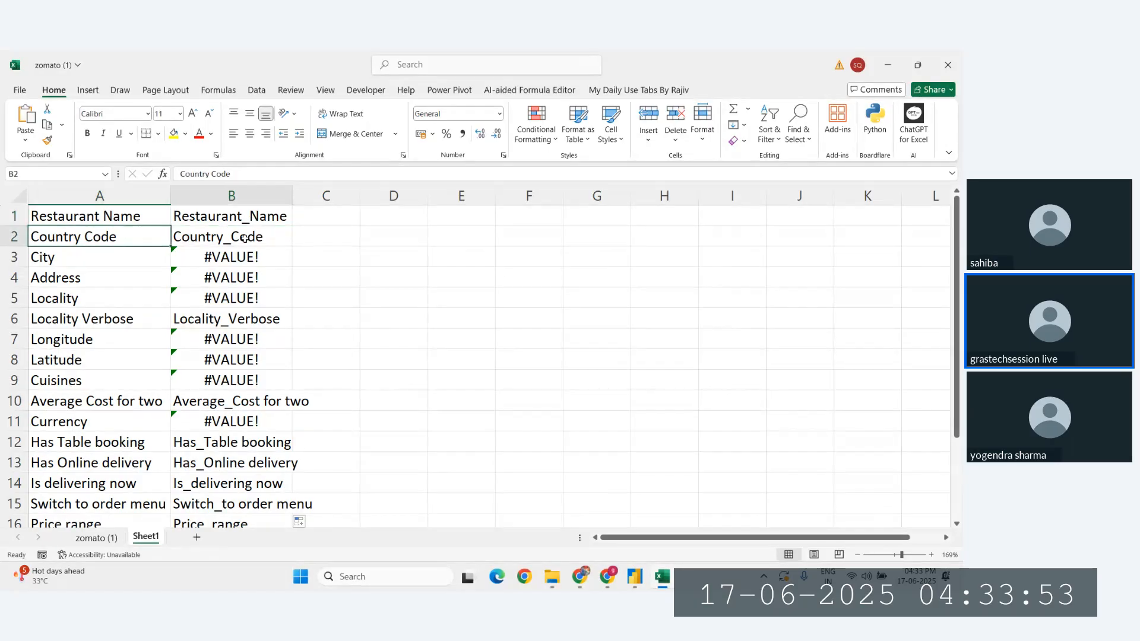
left_click(72, 258)
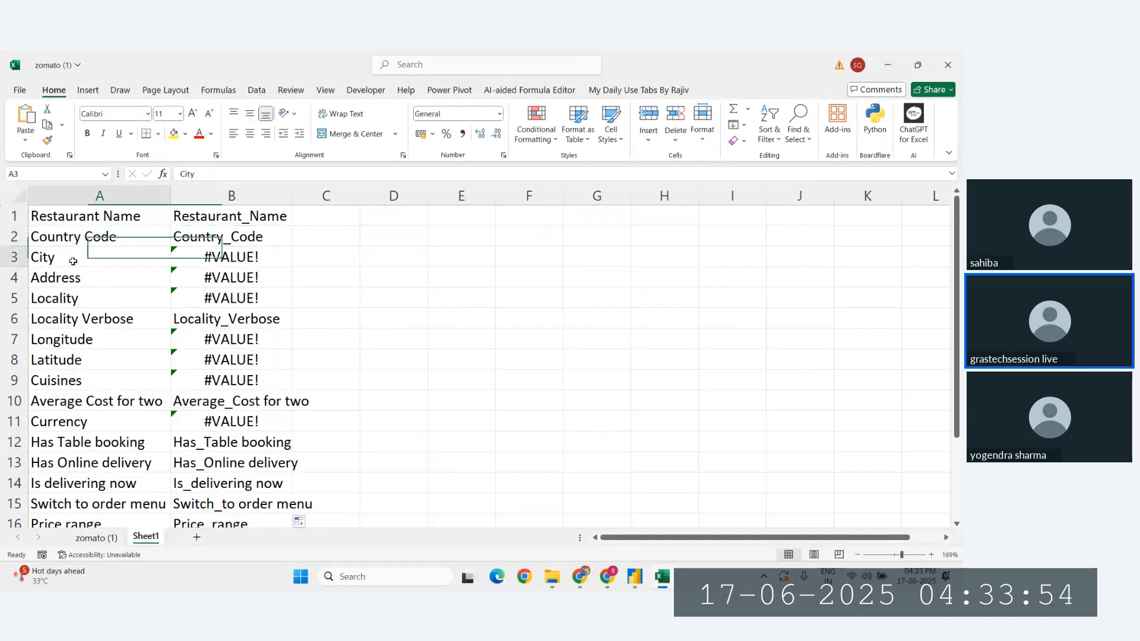
left_click(230, 257)
left_click(234, 279)
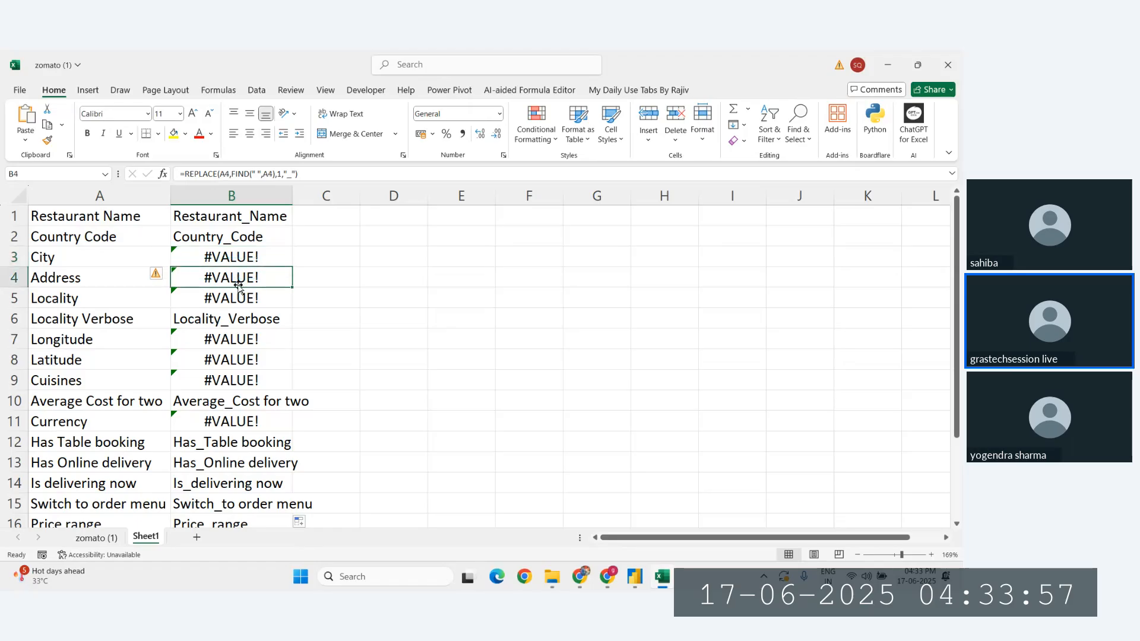
left_click(232, 298)
left_click(226, 344)
left_click(228, 361)
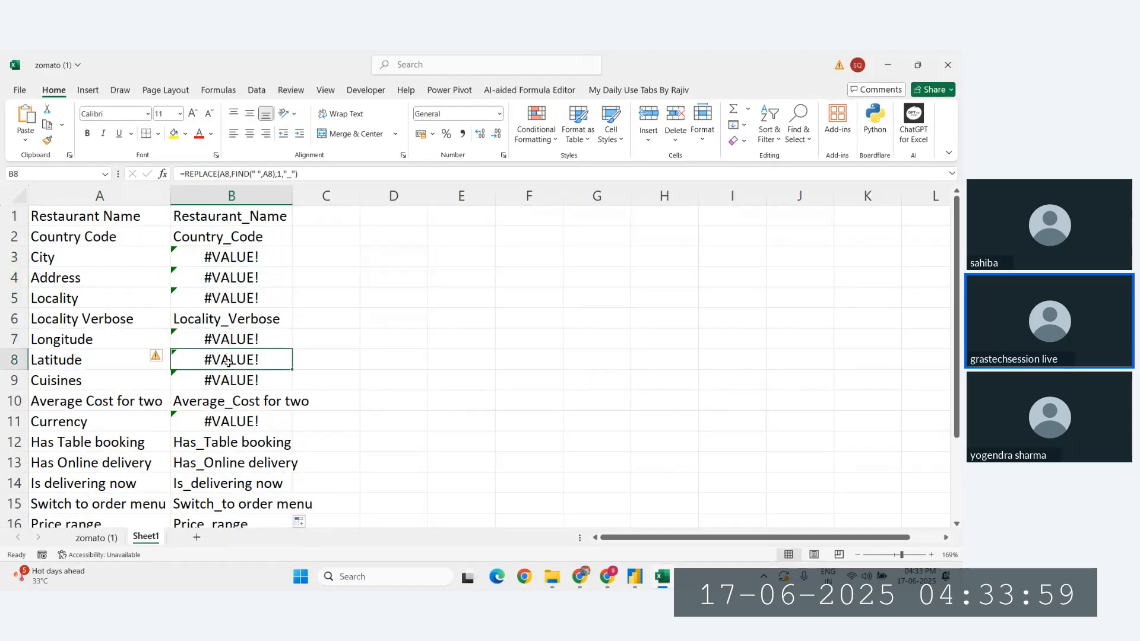
Delete column B with the REPLACE formula results next to the header names.
left_click(230, 379)
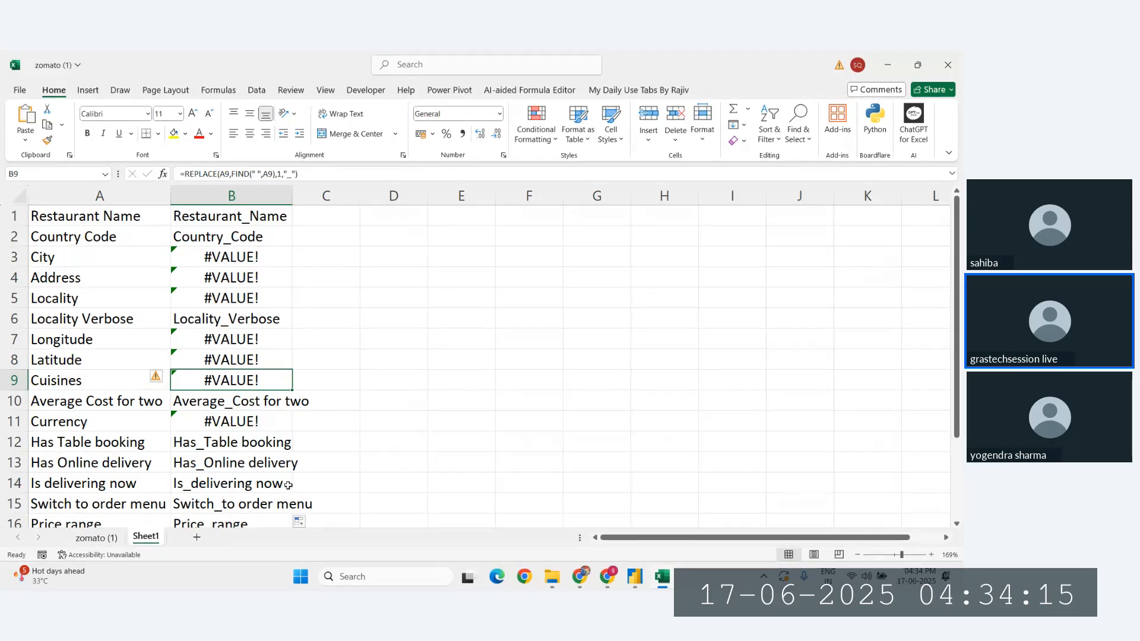
scroll(250, 463, "down", 2)
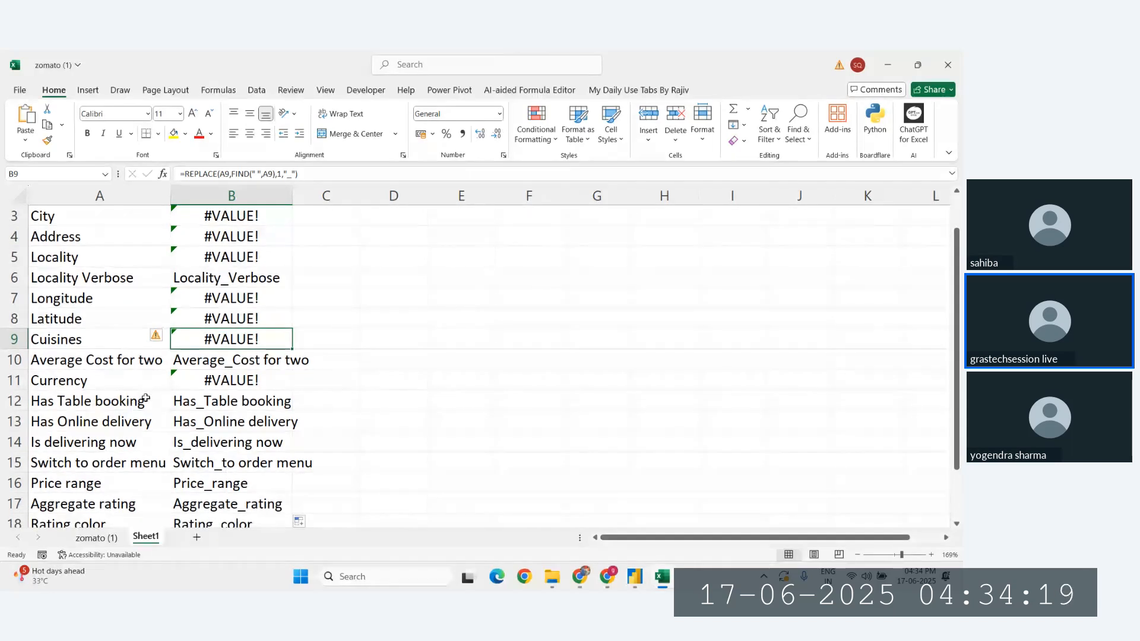
scroll(233, 338, "up", 1)
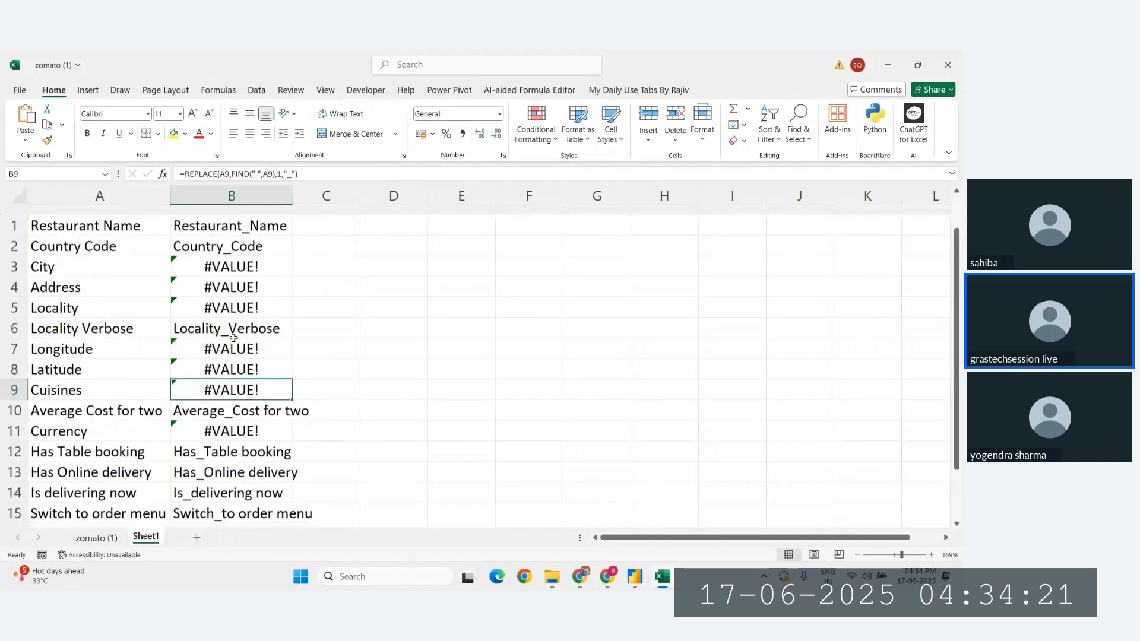
left_click(217, 196)
key("ctrl+minus")
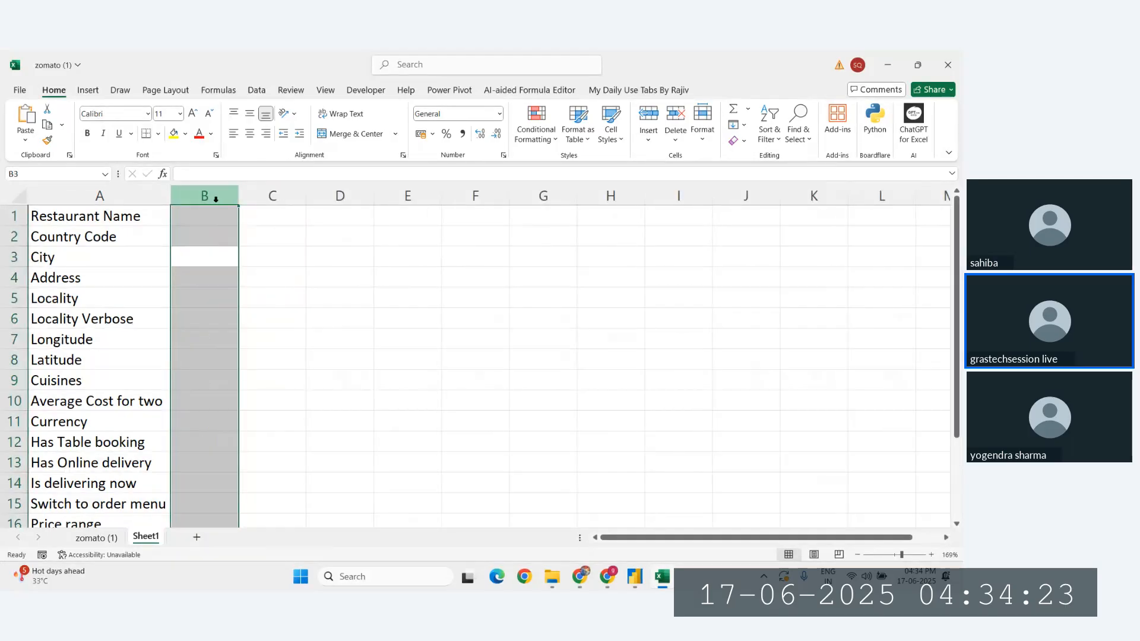
Enter =FIND(" ",A1) in cell B1 to locate the space in the first header name.
left_click(204, 216)
type("=")
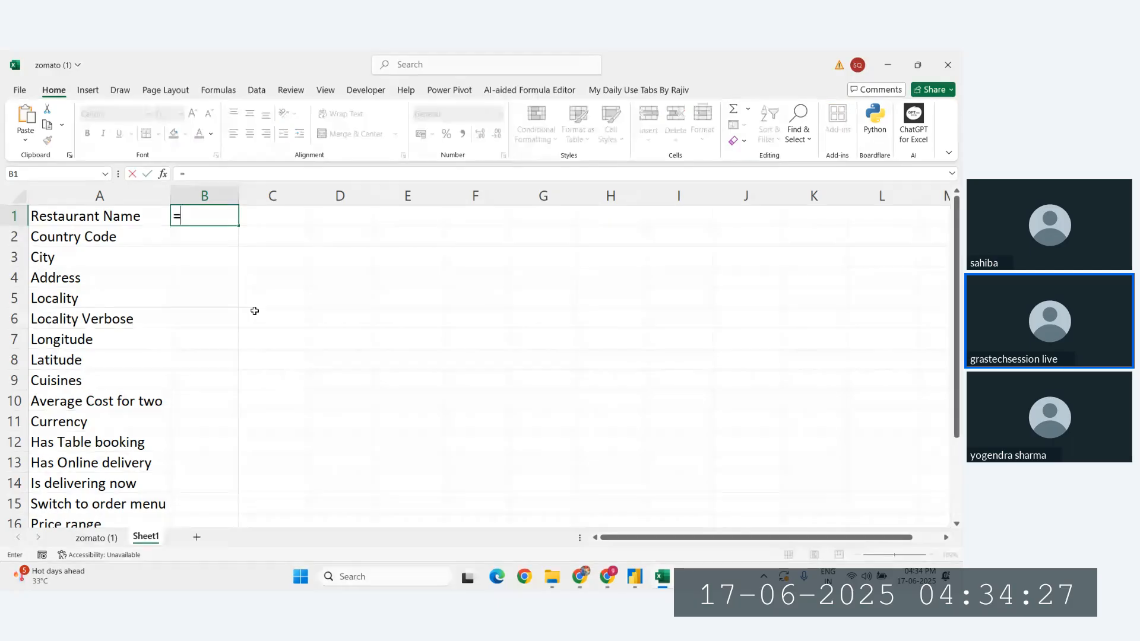
type("FIND(")
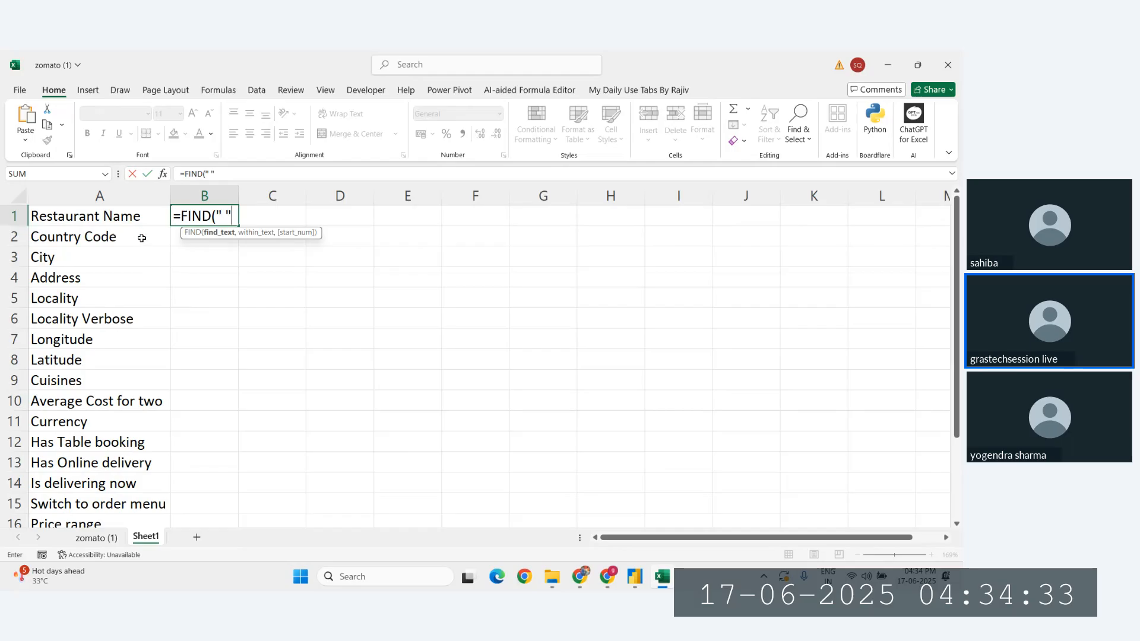
type(",")
left_click(95, 220)
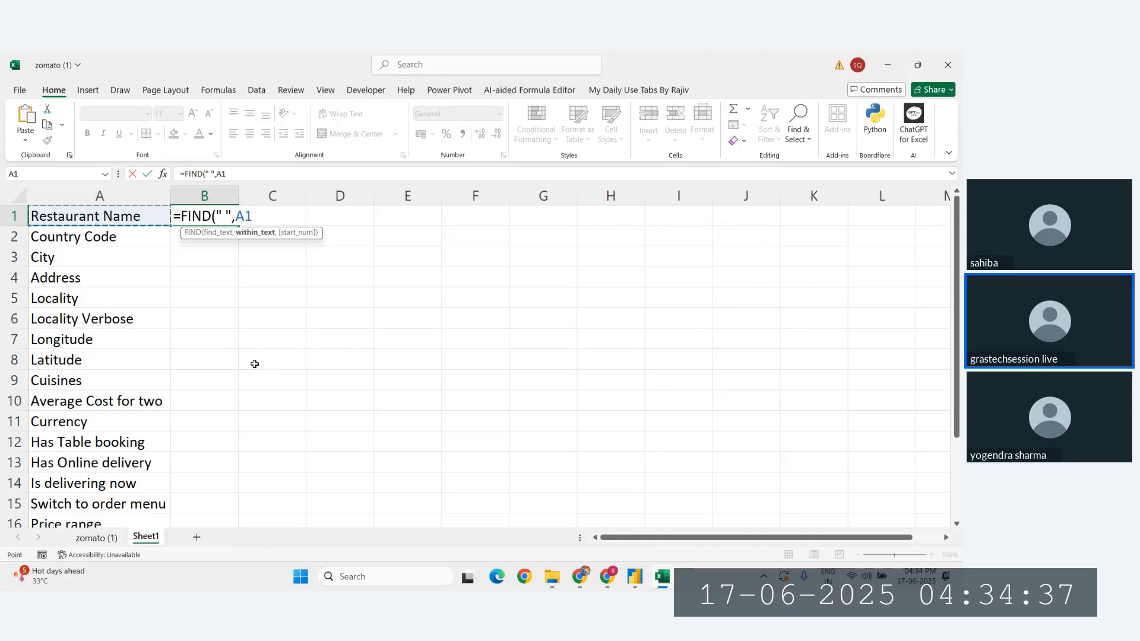
type(")")
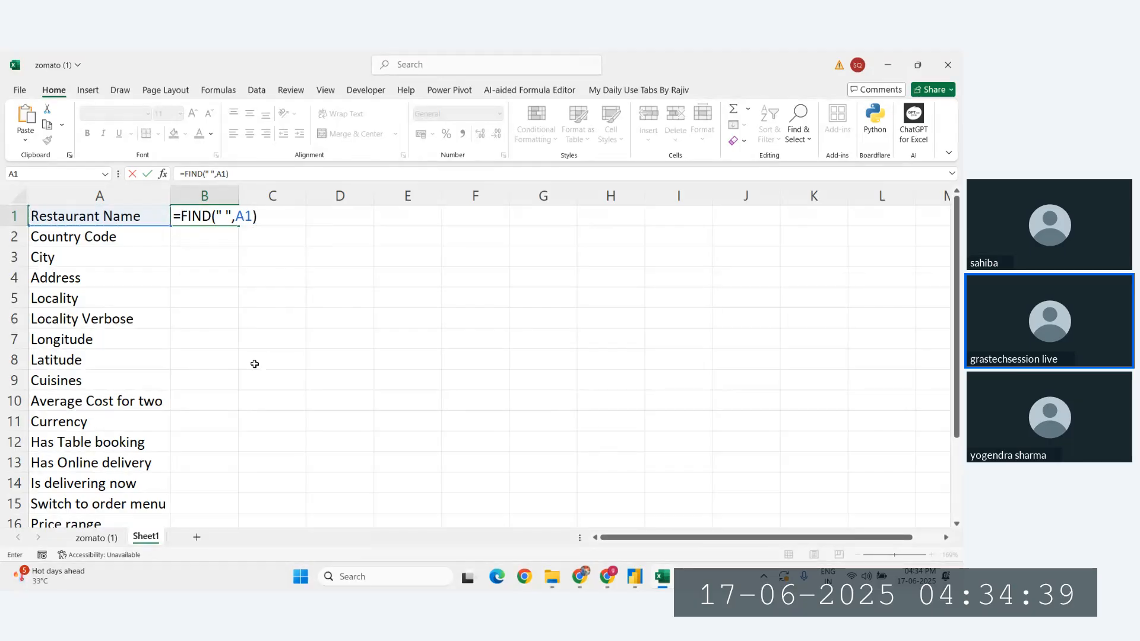
key("Return")
Try filling the FIND formula down column B alongside the header names, and undo the fill.
left_click(230, 219)
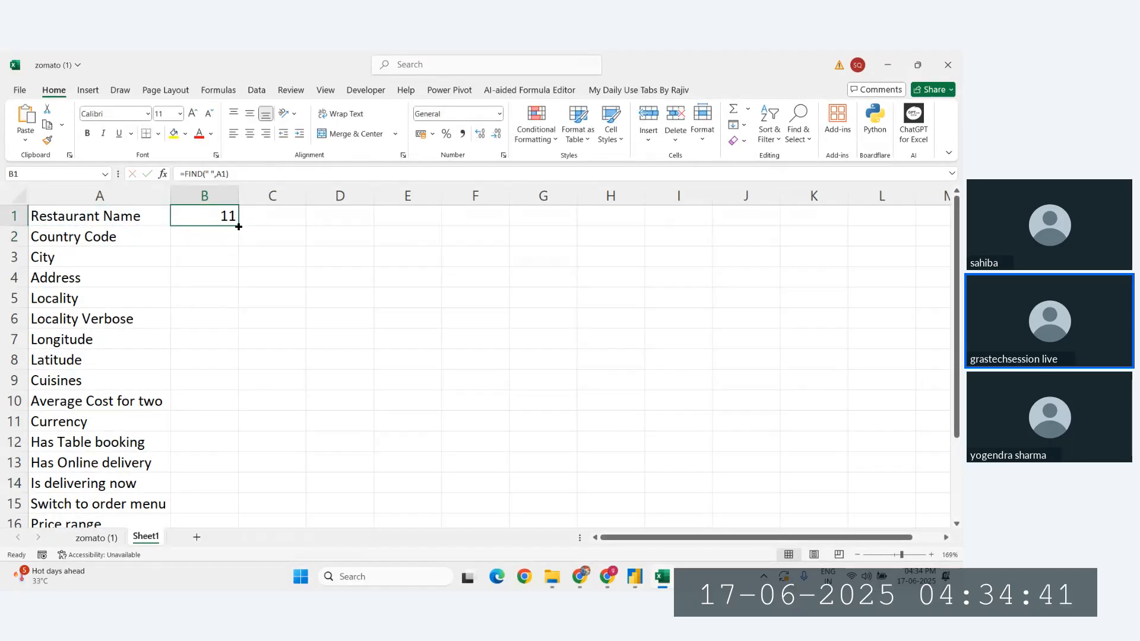
double_click(238, 226)
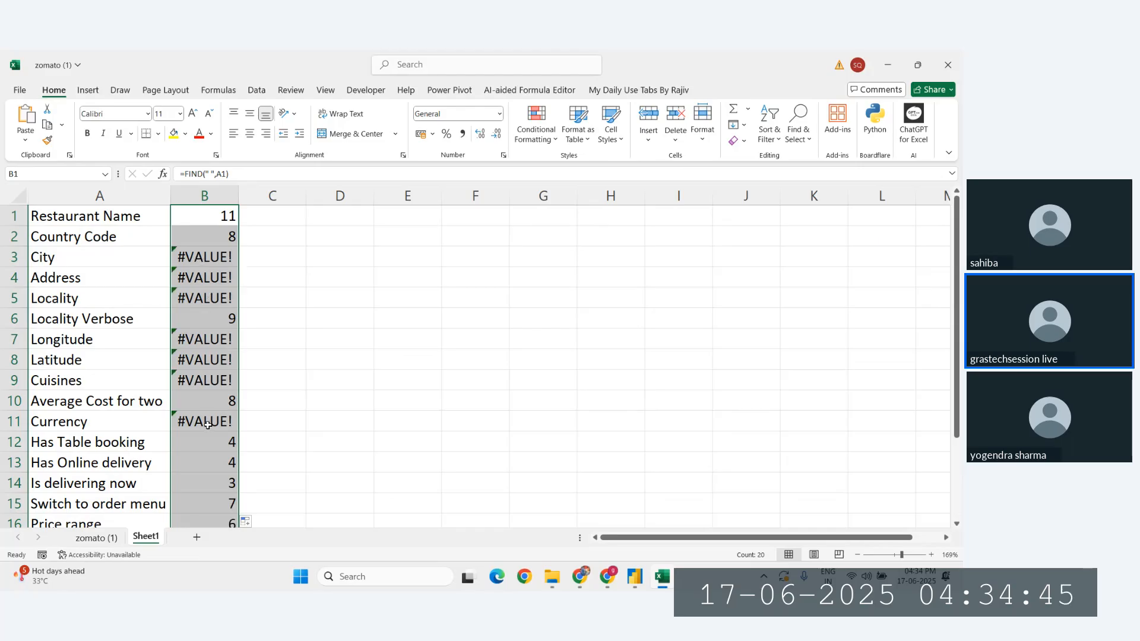
key("ctrl+z")
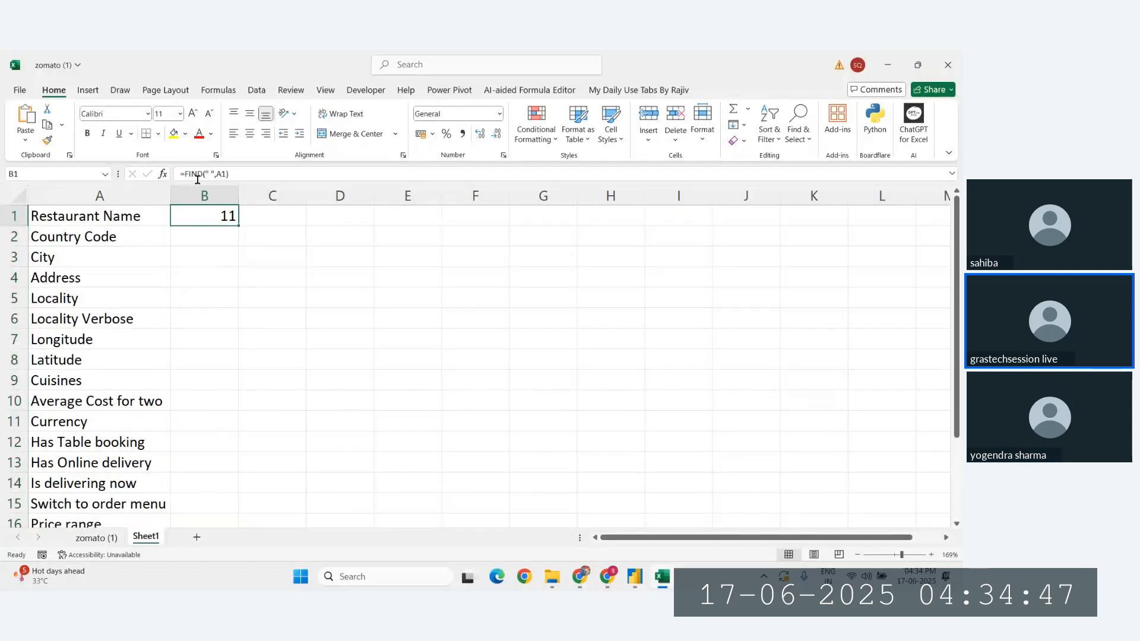
Wrap the FIND formula in B1 in IFERROR, with LEN(A1) as the value to return on an error.
left_click(184, 174)
type("IF")
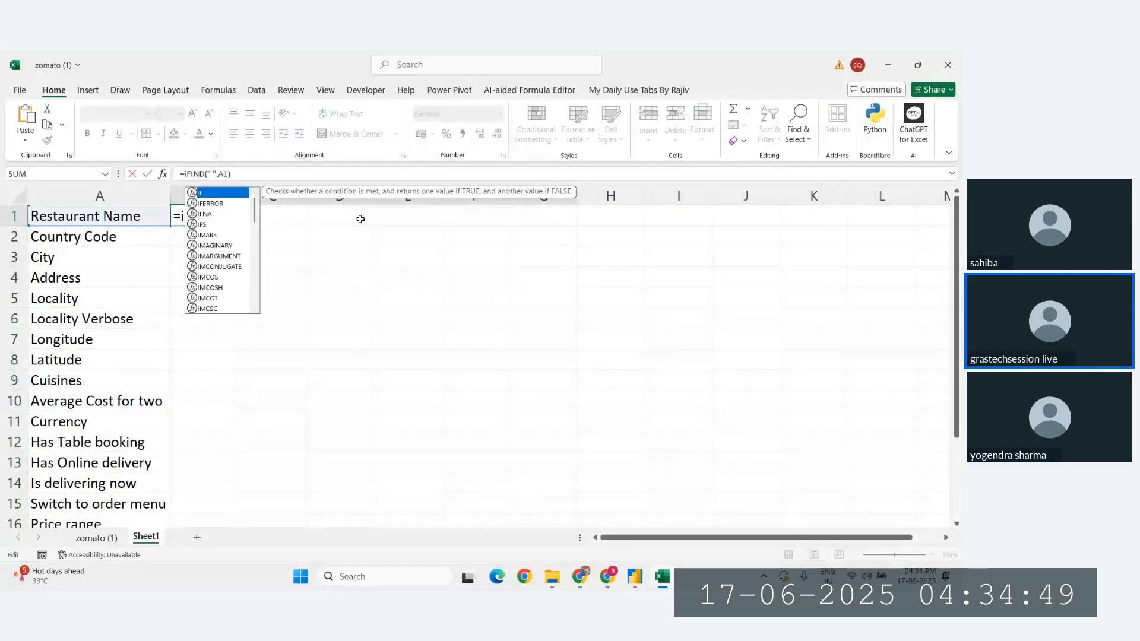
type("ERROR(")
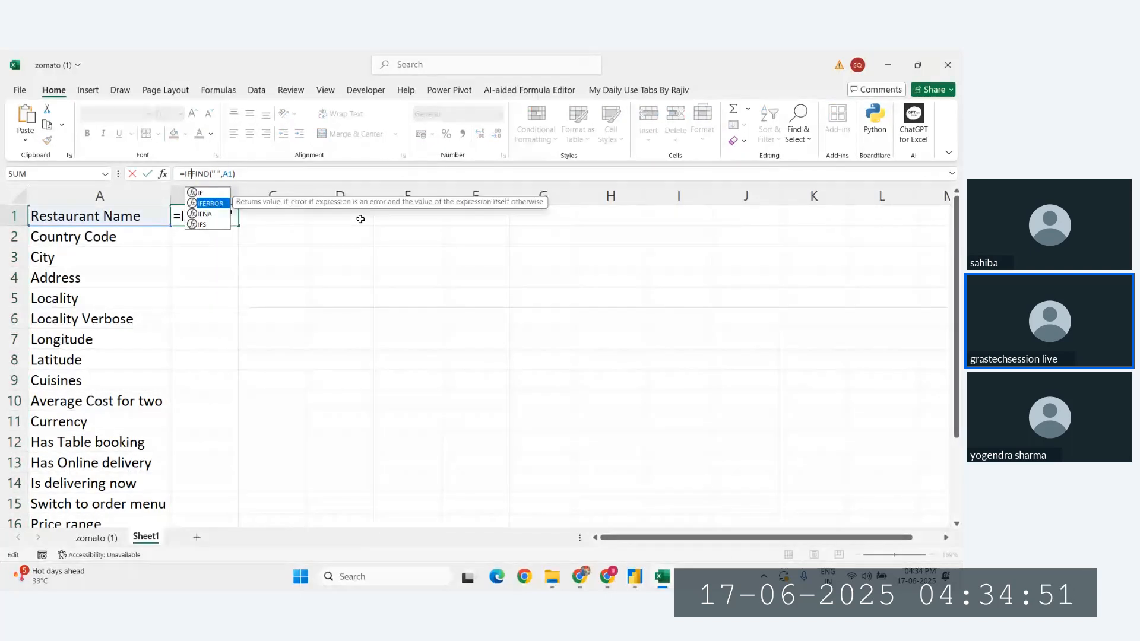
left_click_drag(264, 174, 218, 174)
left_click(293, 171)
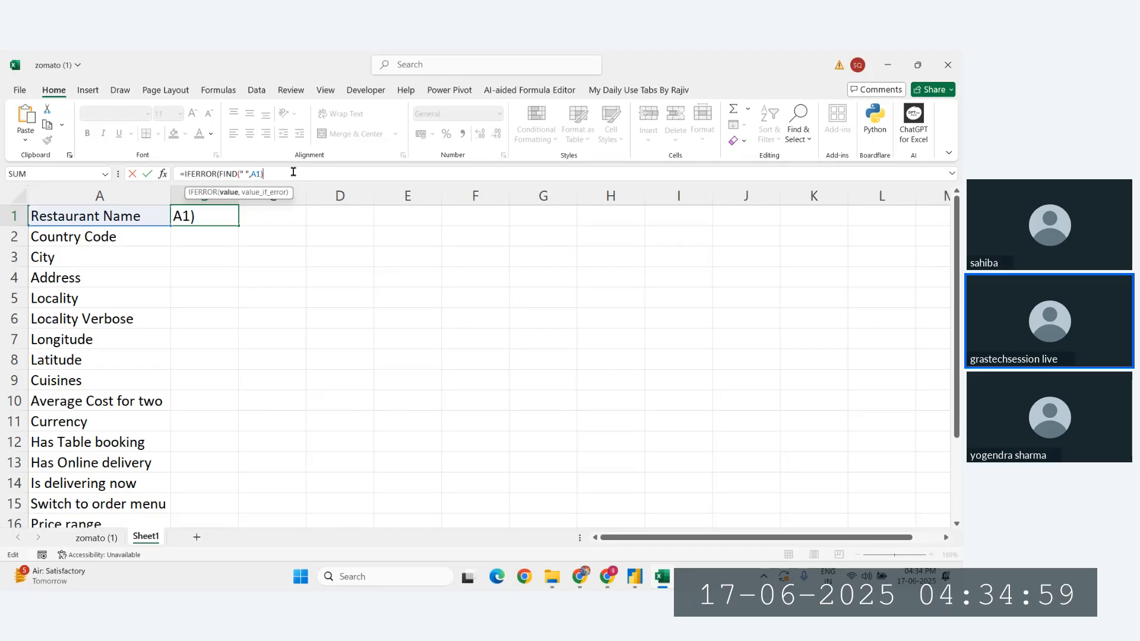
type(",len(")
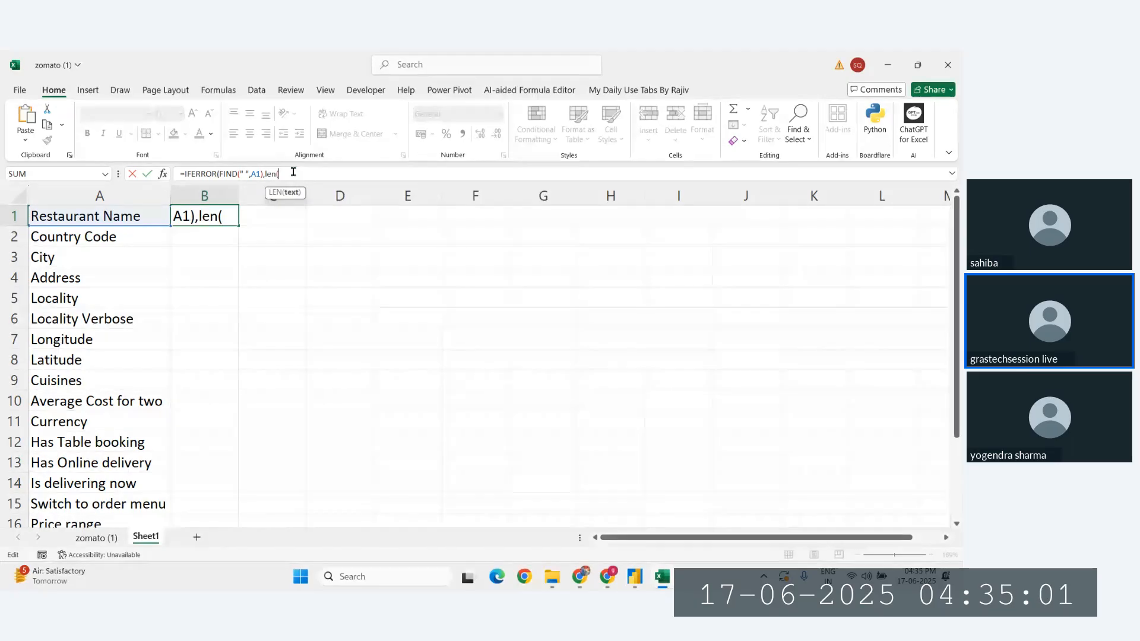
left_click(92, 218)
type(")")
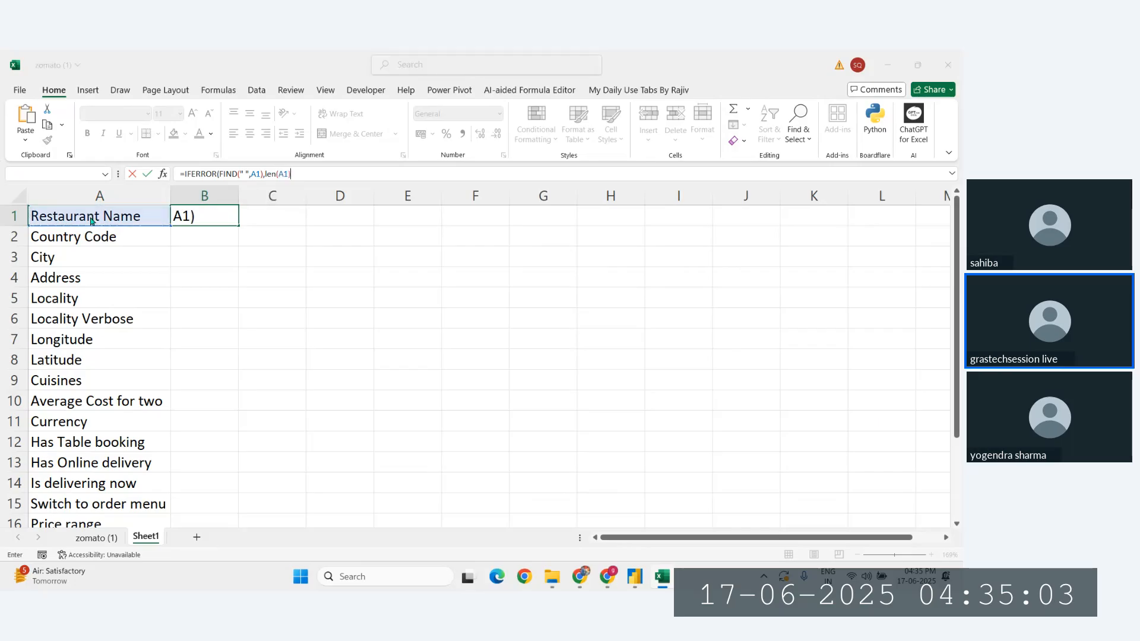
key("Return")
Fill the IFERROR formula from B1 down column B for all header names.
left_click(450, 361)
left_click(208, 217)
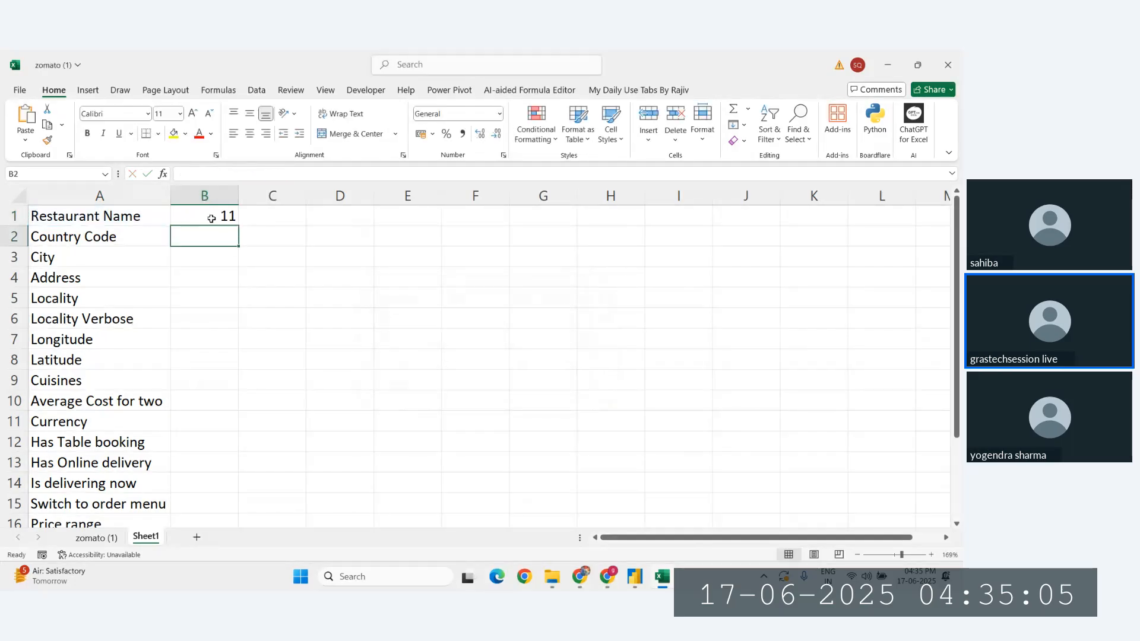
double_click(239, 226)
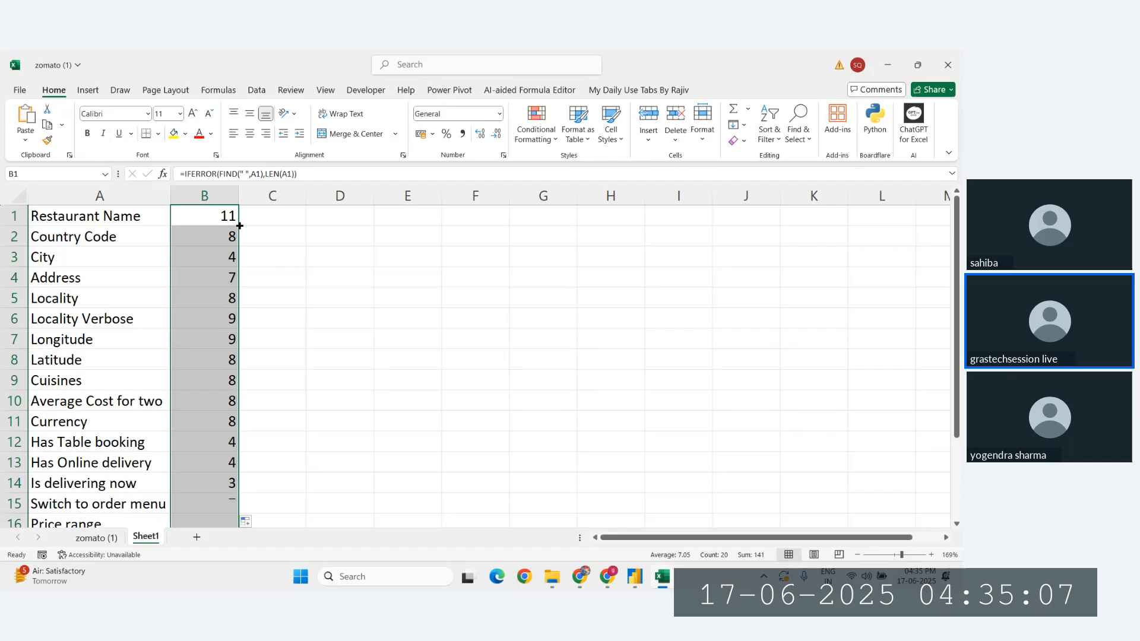
Compare the filled positions in column B with single-word and multi-word header names such as City, Longitude and Average Cost for two.
left_click(52, 257)
left_click(206, 260)
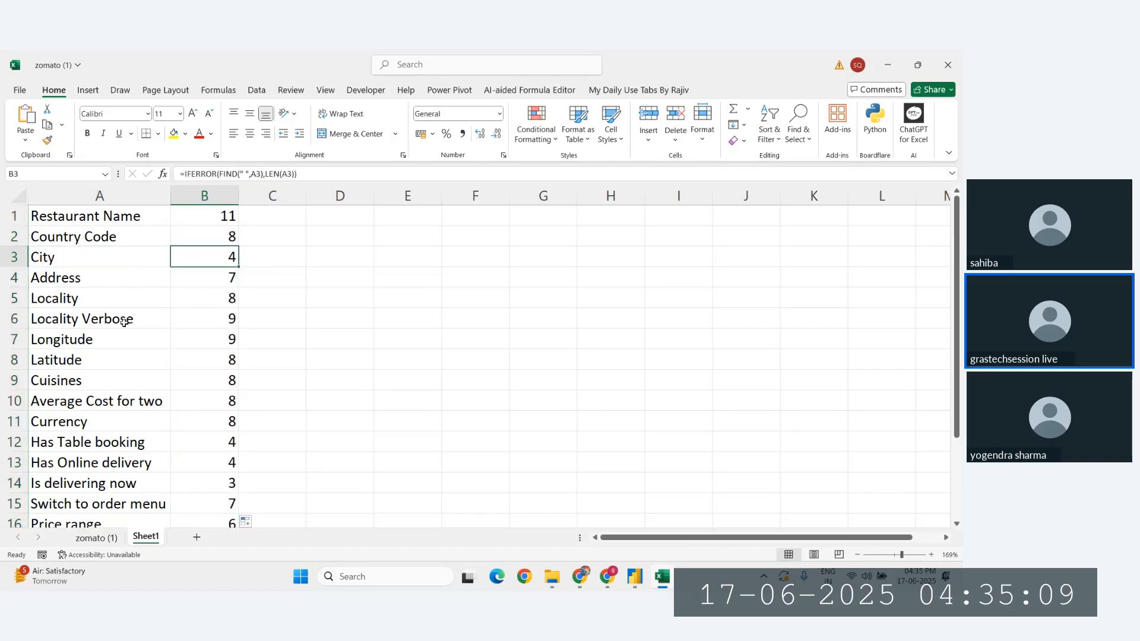
left_click(61, 339)
left_click(211, 340)
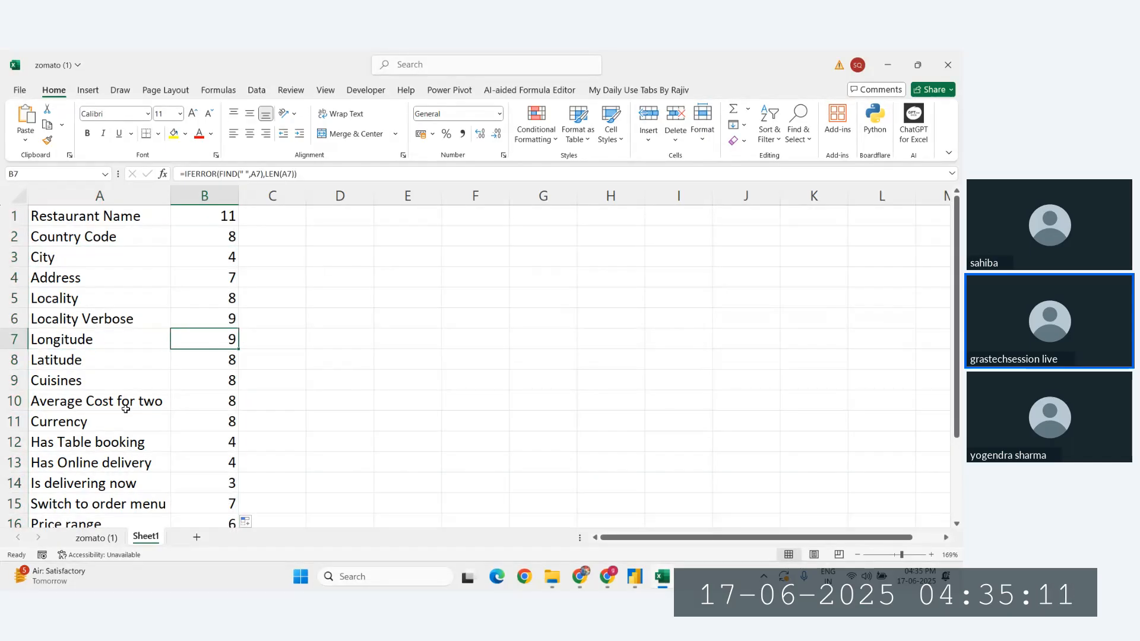
scroll(126, 409, "down", 1)
left_click_drag(131, 422, 193, 427)
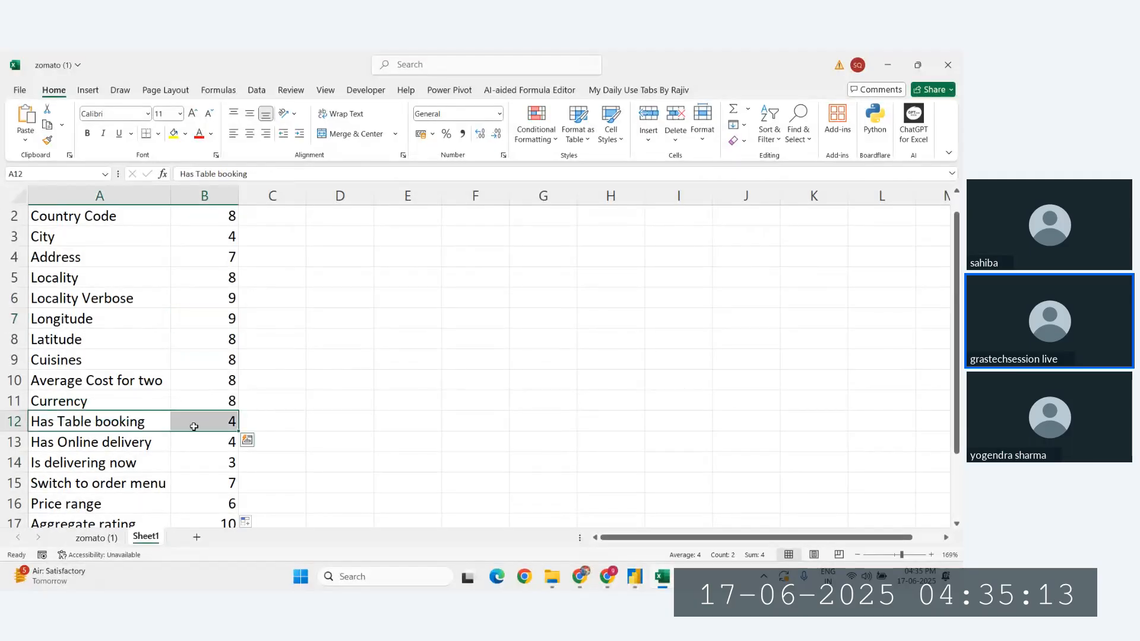
key("Down")
key("Down")
scroll(77, 427, "up", 1)
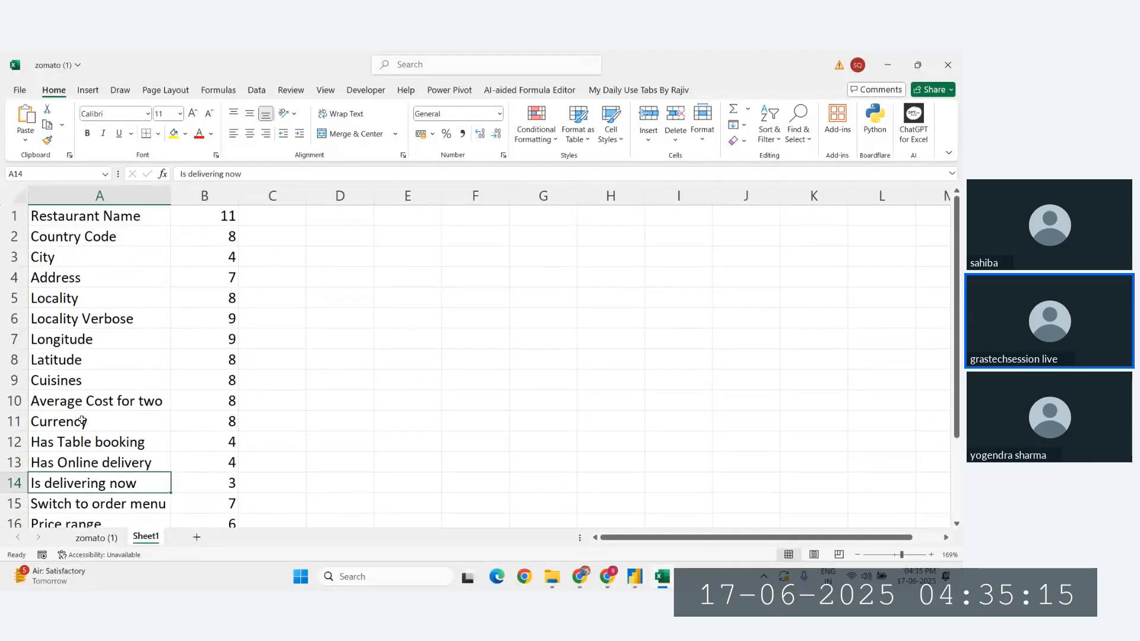
left_click(53, 263)
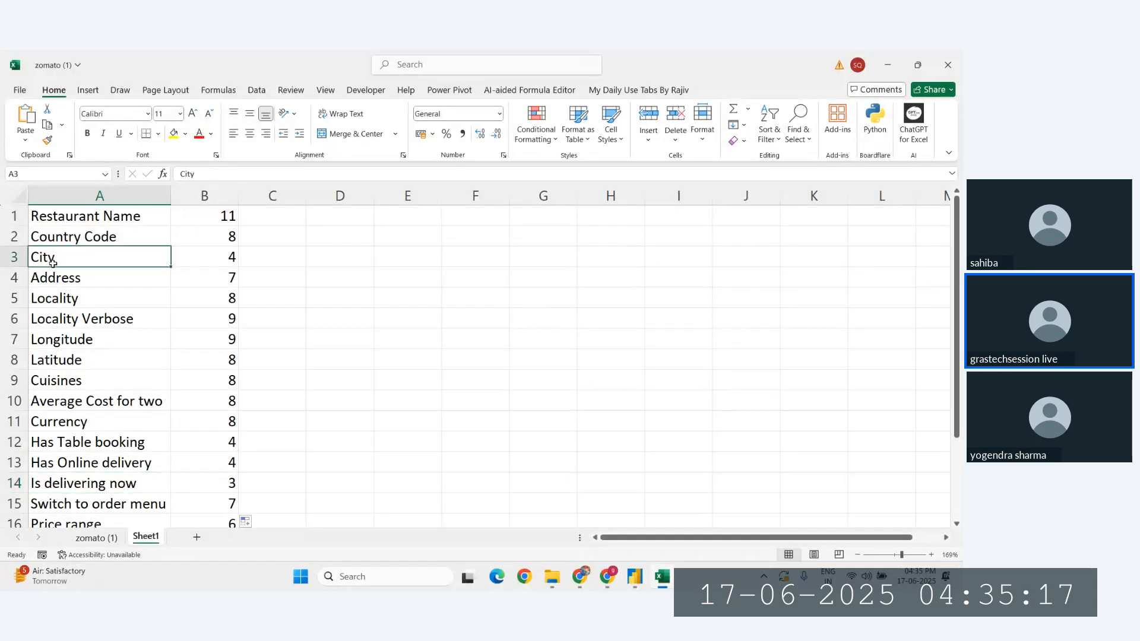
left_click(214, 263)
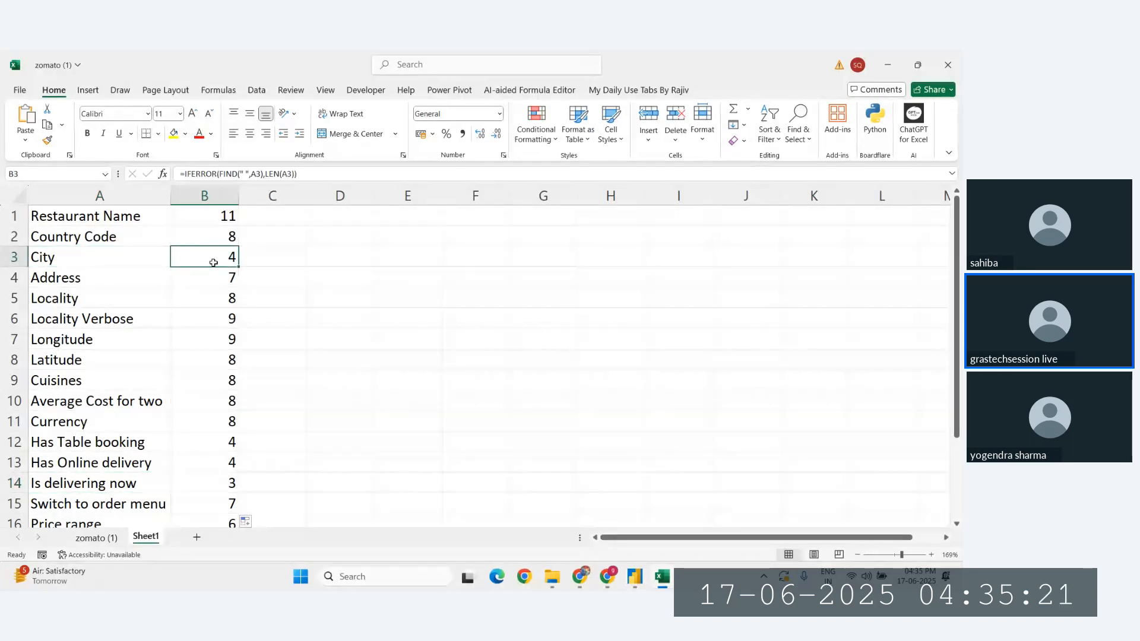
left_click(70, 366)
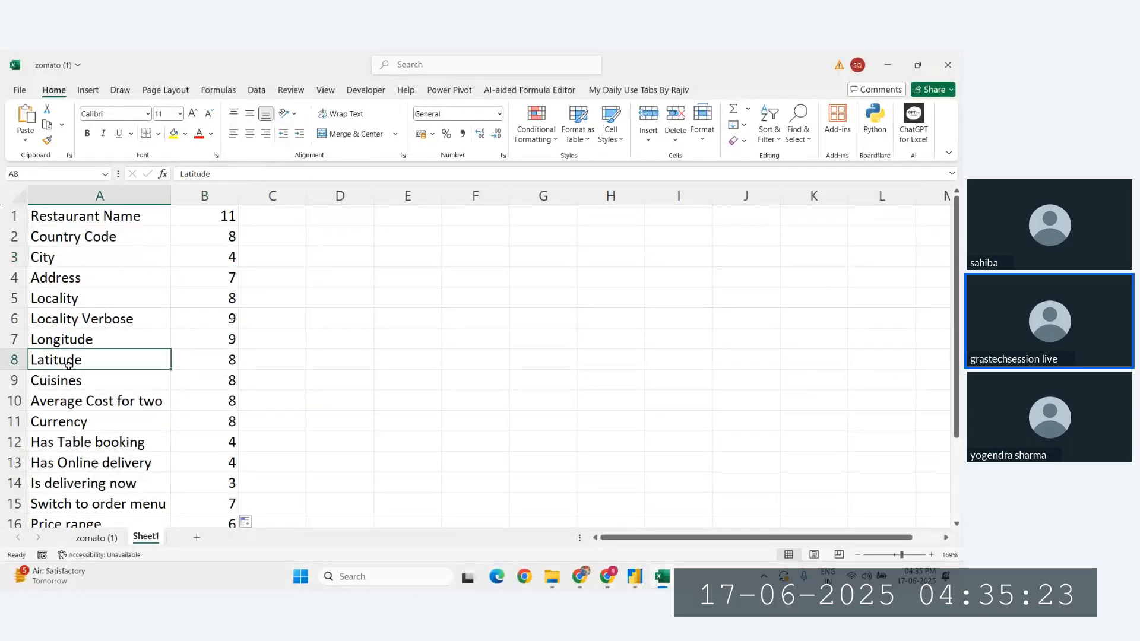
left_click(201, 356)
left_click(89, 405)
left_click(208, 400)
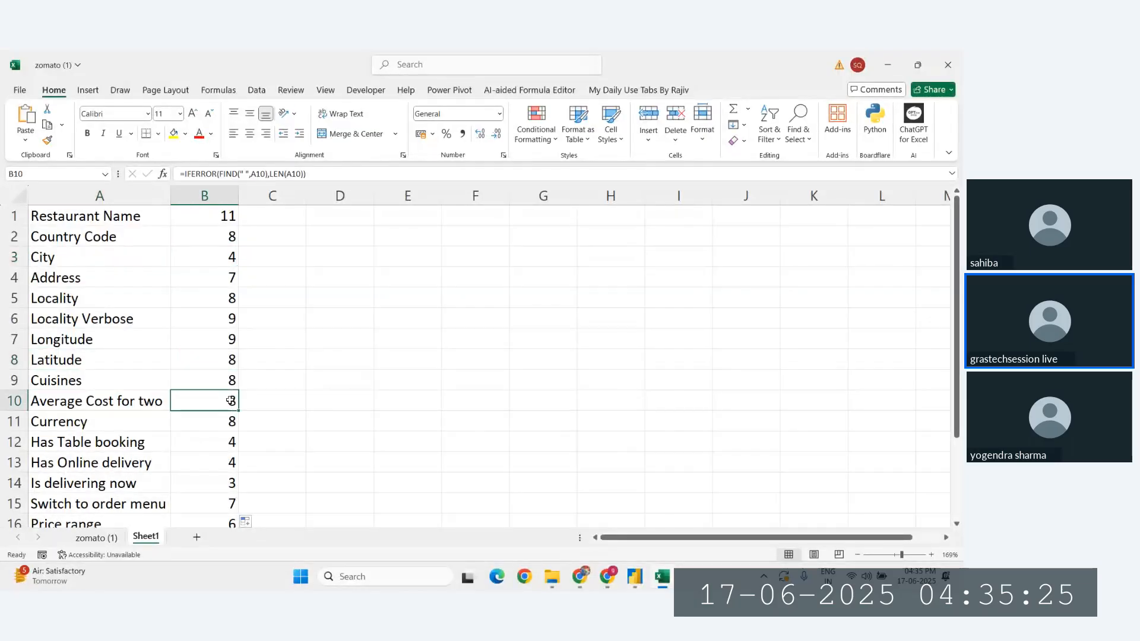
left_click(215, 218)
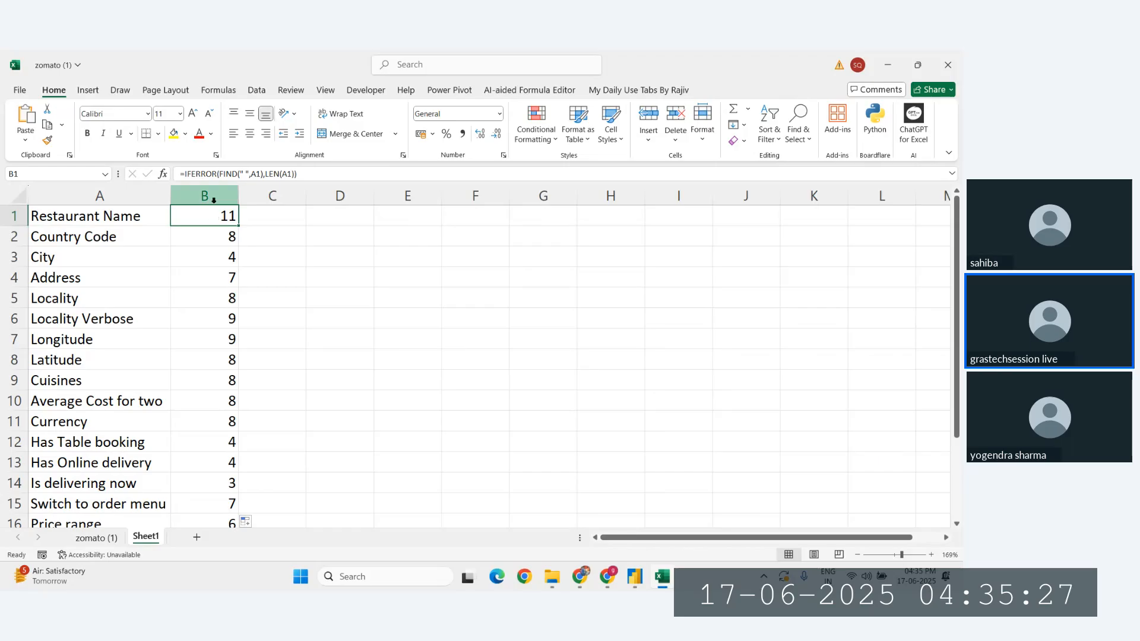
left_click_drag(212, 216, 205, 401)
left_click(308, 280)
Copy the expression IFERROR(FIND(" ",A1),LEN(A1)) from B1's formula, without its equals sign.
left_click(202, 221)
left_click(204, 195)
left_click(186, 173)
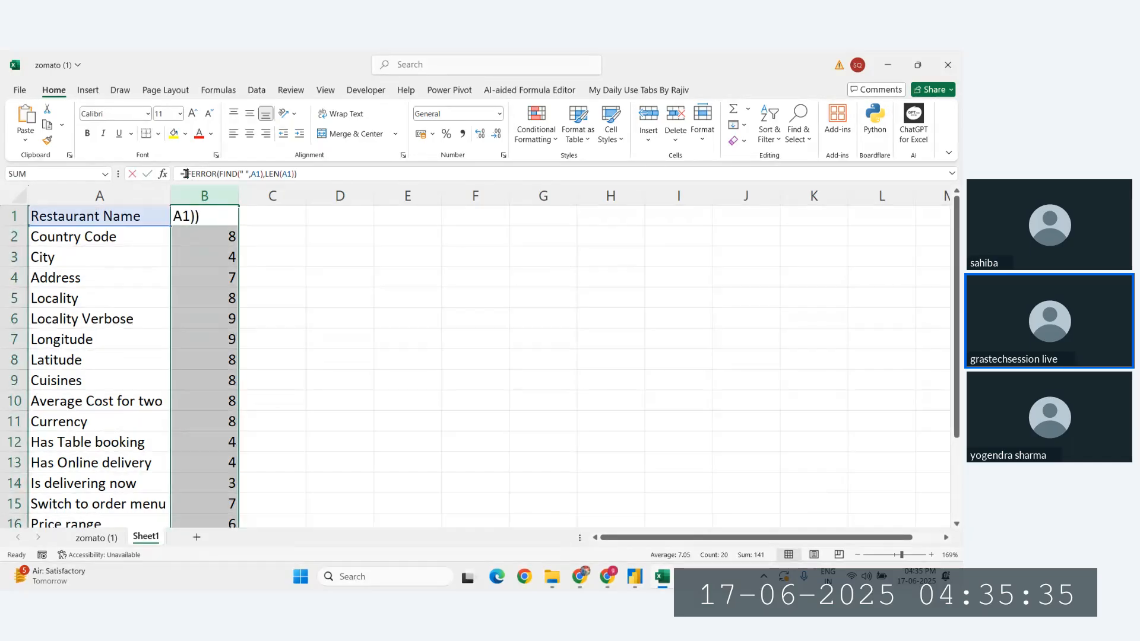
left_click(359, 254)
left_click(224, 215)
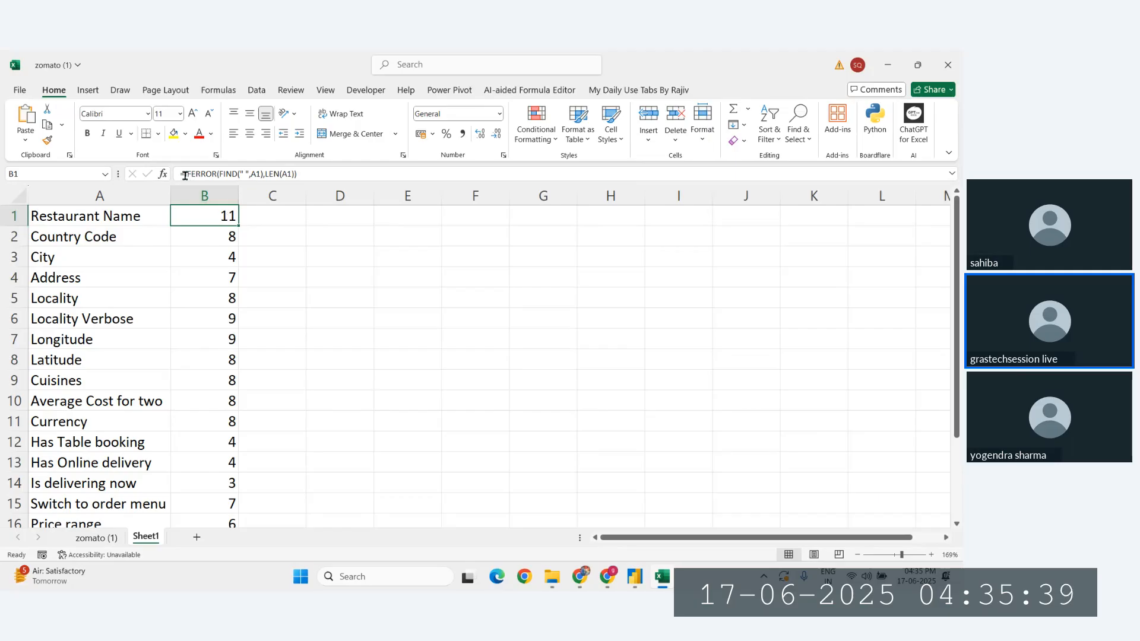
left_click_drag(300, 173, 184, 175)
key("ctrl+c")
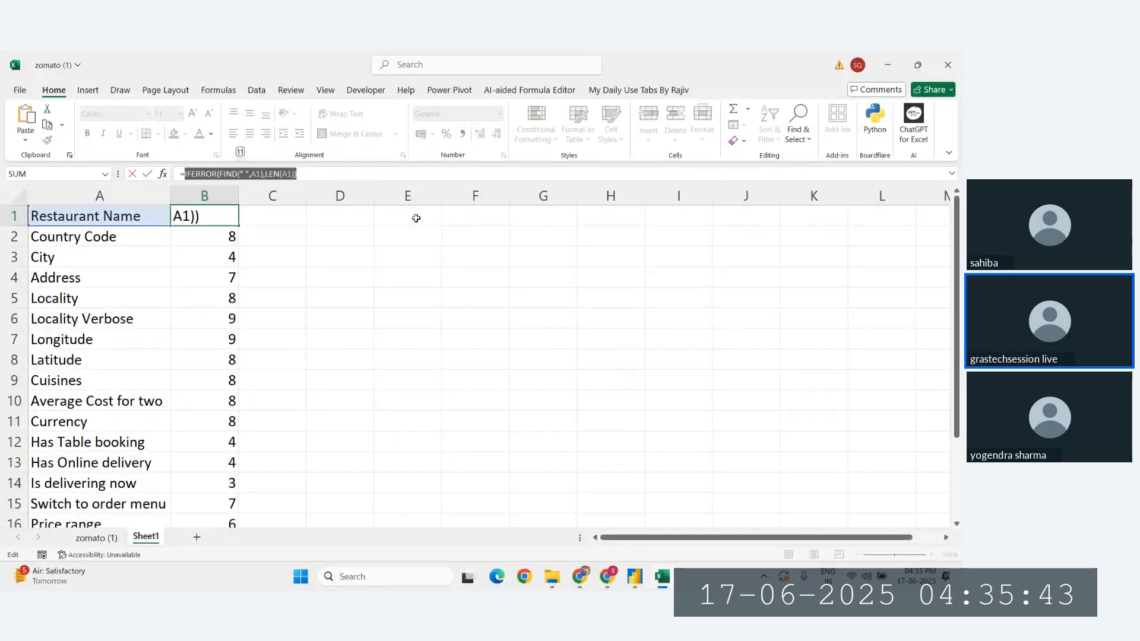
Replace B1's formula with =REPLACE(A1,IFERROR(FIND(" ",A1),LEN(A1)),1,"_"), reusing the copied IFERROR expression as the start position.
key("BackSpace")
type("rep")
key("Tab")
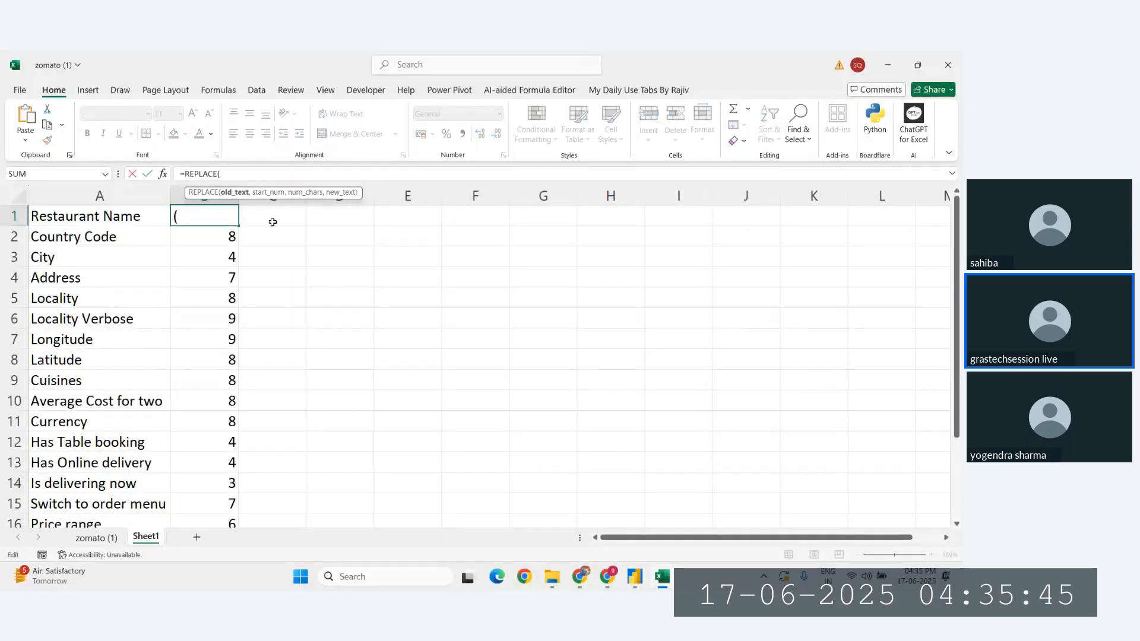
left_click(63, 219)
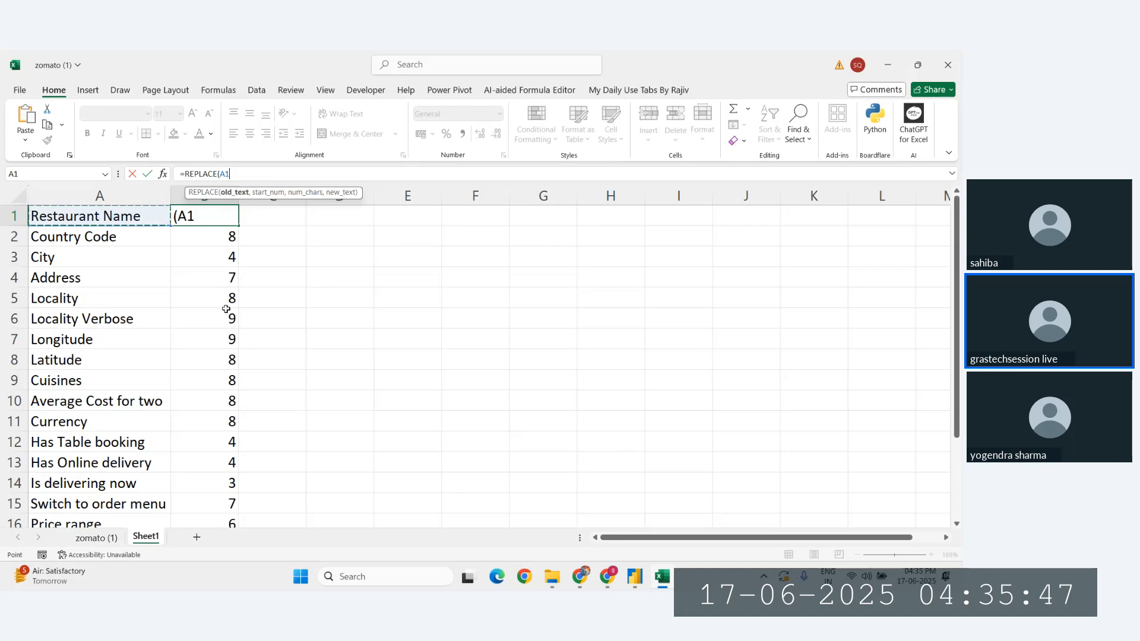
type(",")
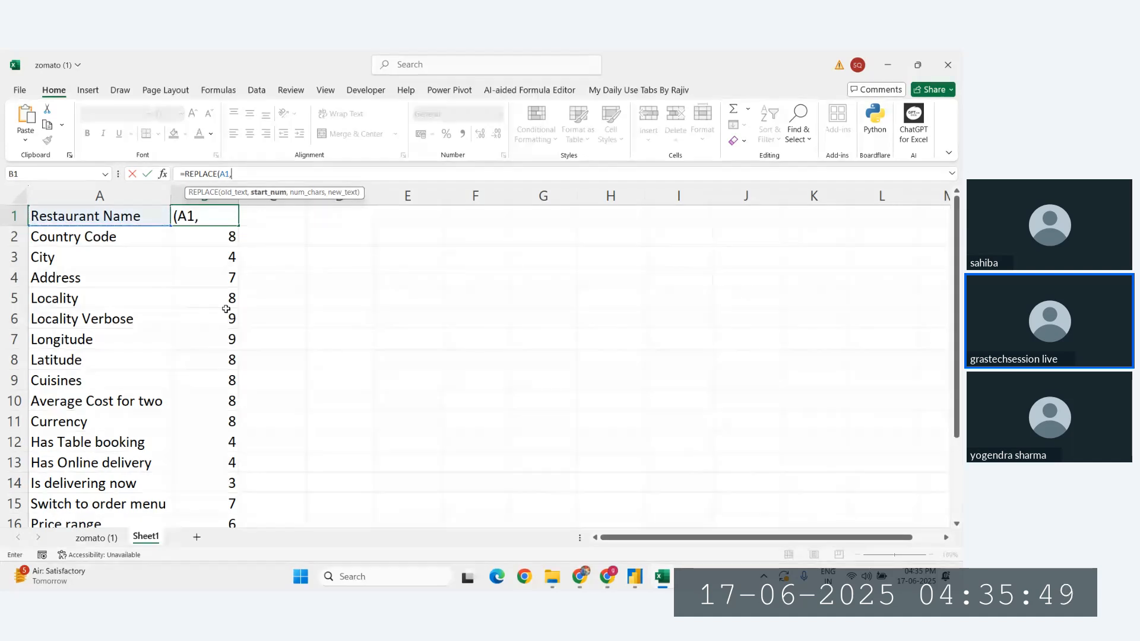
key("ctrl+v")
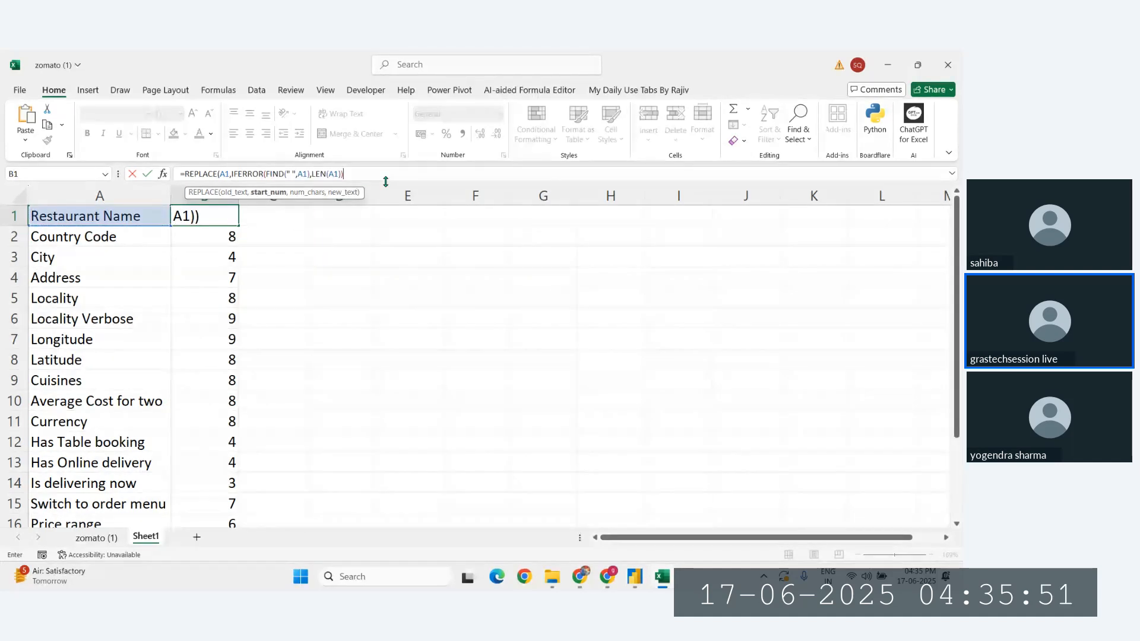
type(",1")
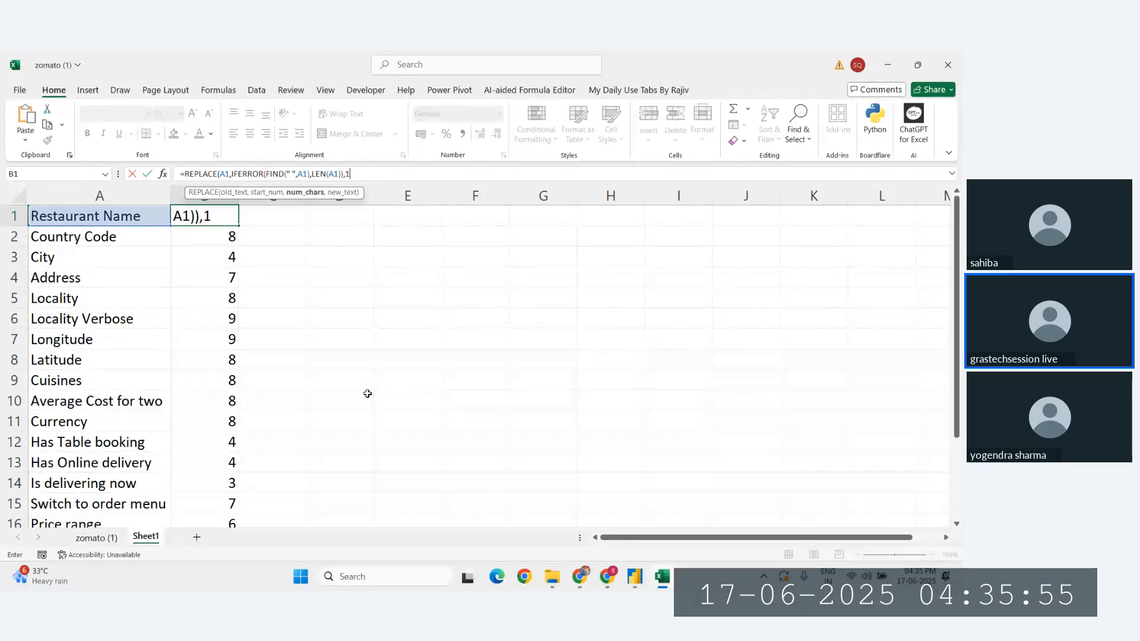
type(",\"_")
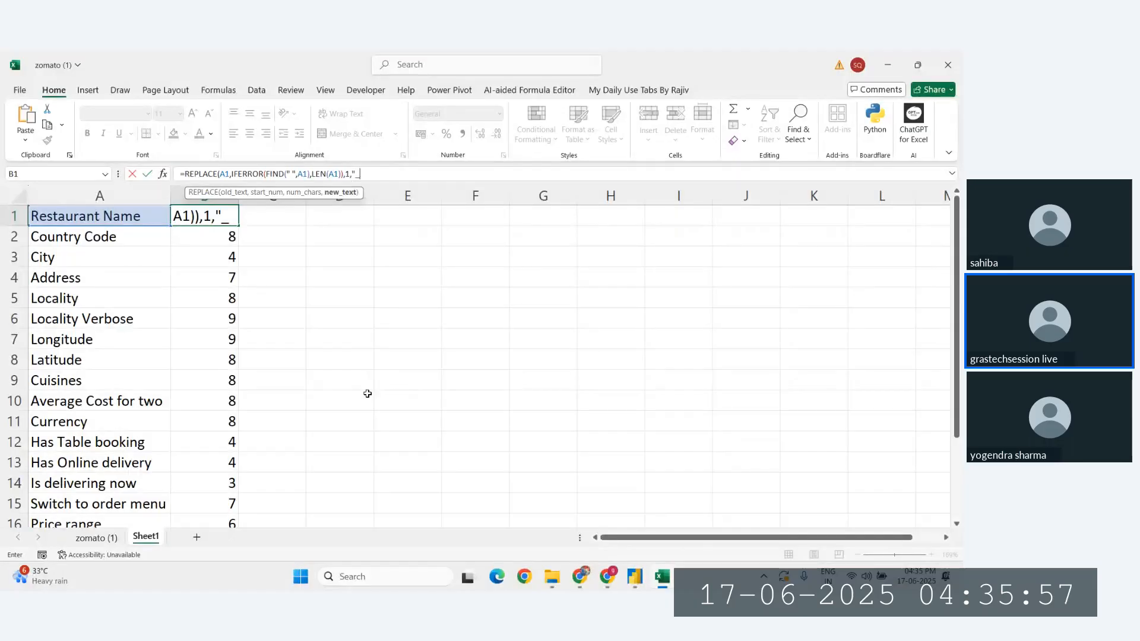
type("\")")
key("Return")
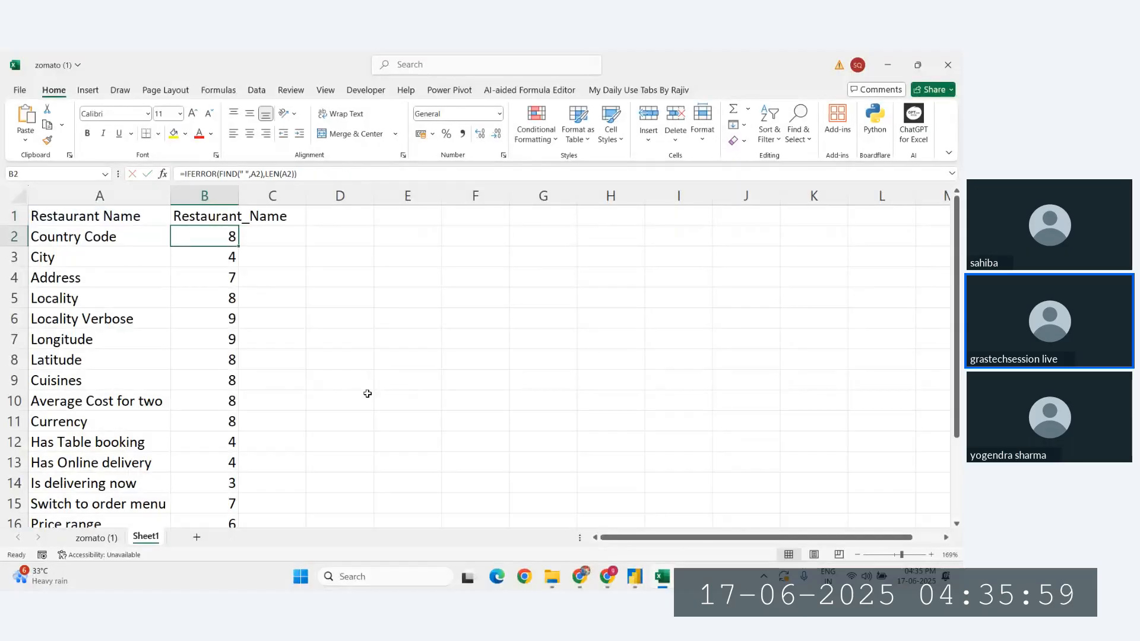
Fill the REPLACE formula from B1 down column B for all header names.
left_click(233, 217)
double_click(239, 225)
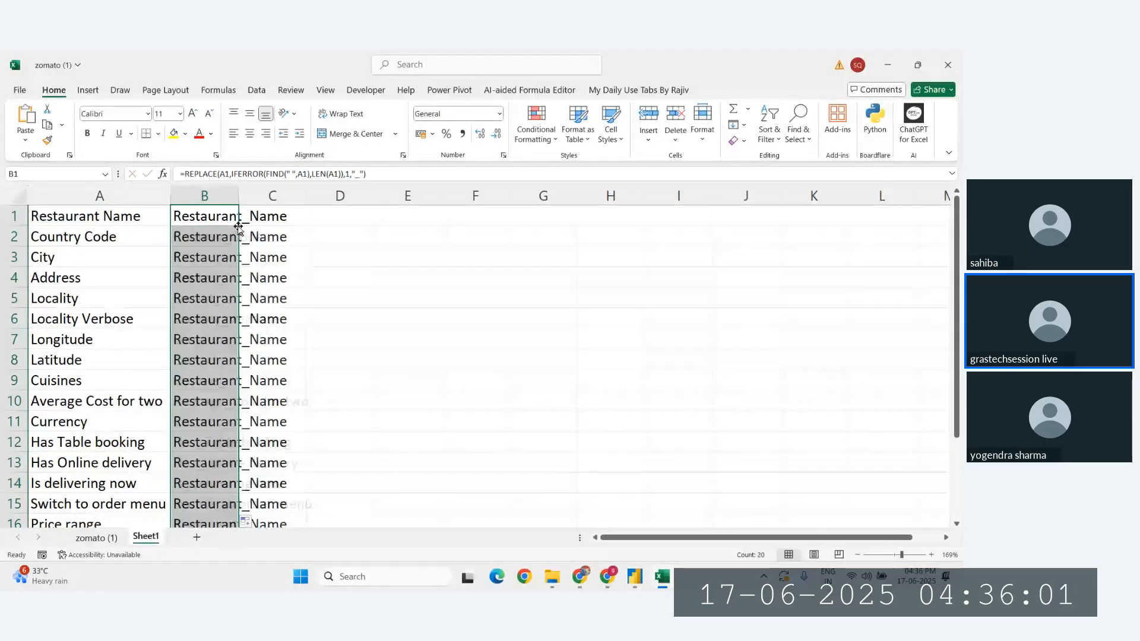
left_click(361, 307)
Compare the REPLACE results in column B for single-word headers such as City and multi-word headers such as Average Cost for two.
left_click_drag(200, 252, 217, 399)
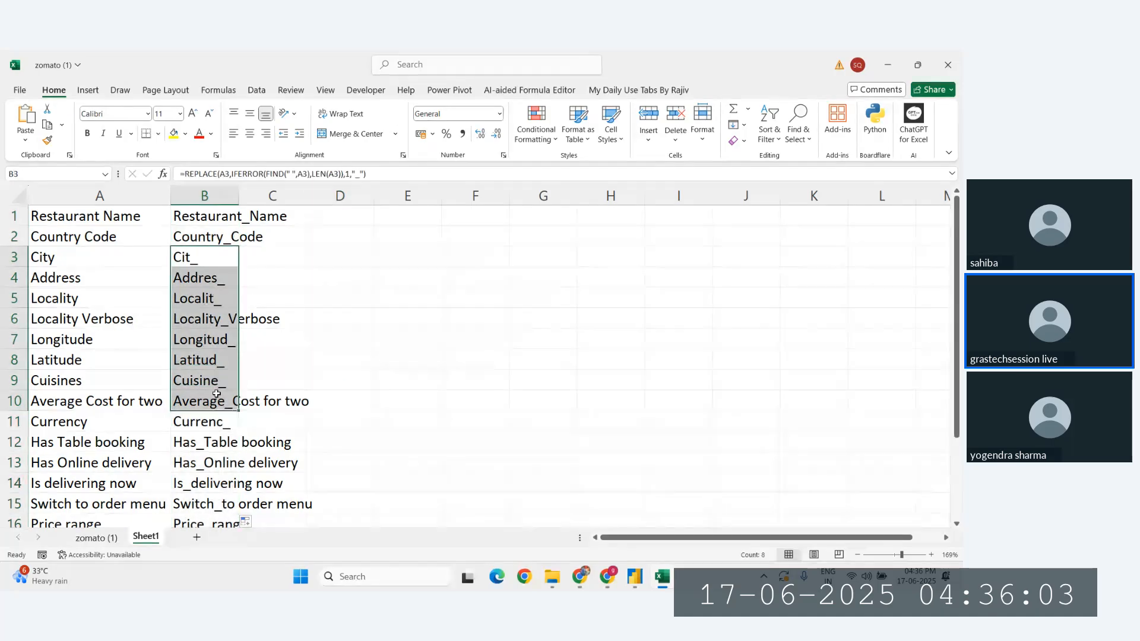
left_click(362, 368)
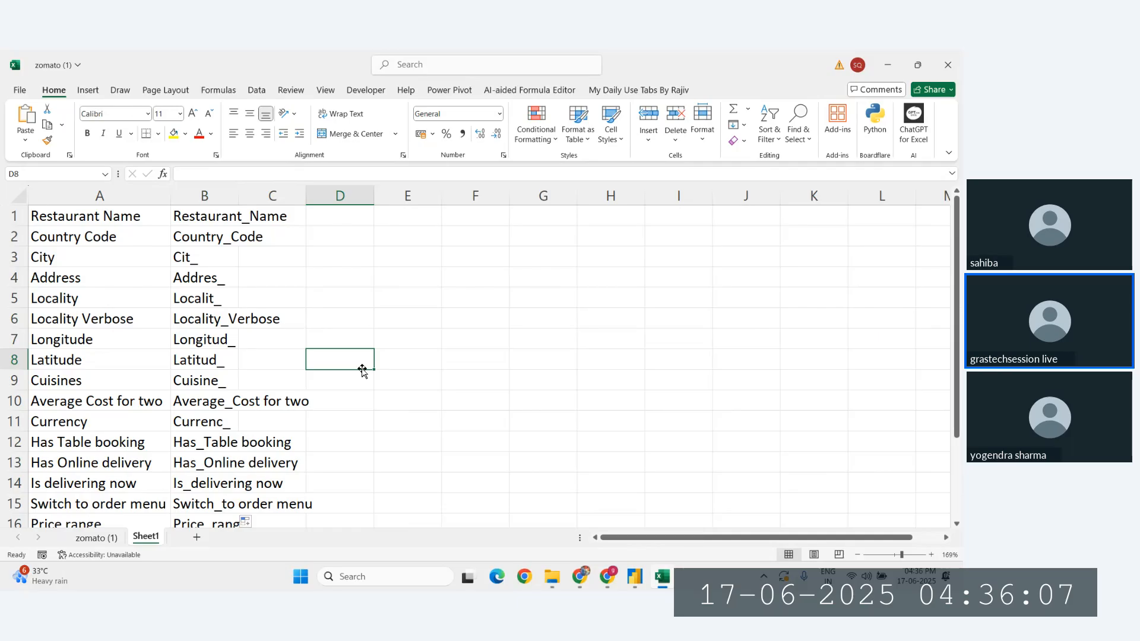
left_click(207, 262)
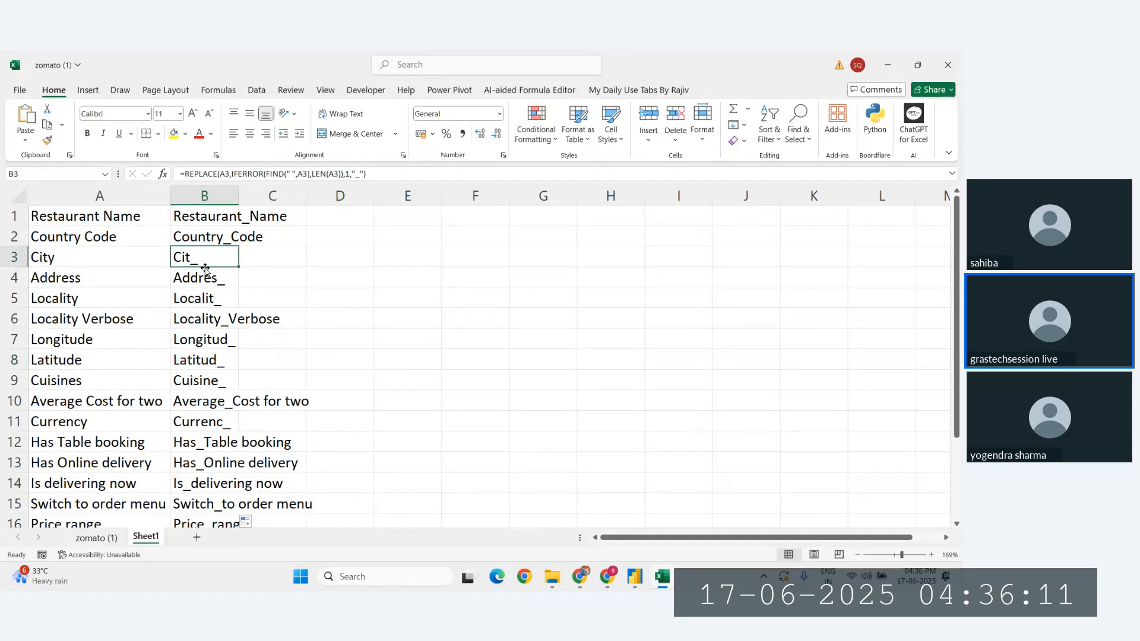
left_click_drag(206, 262, 202, 470)
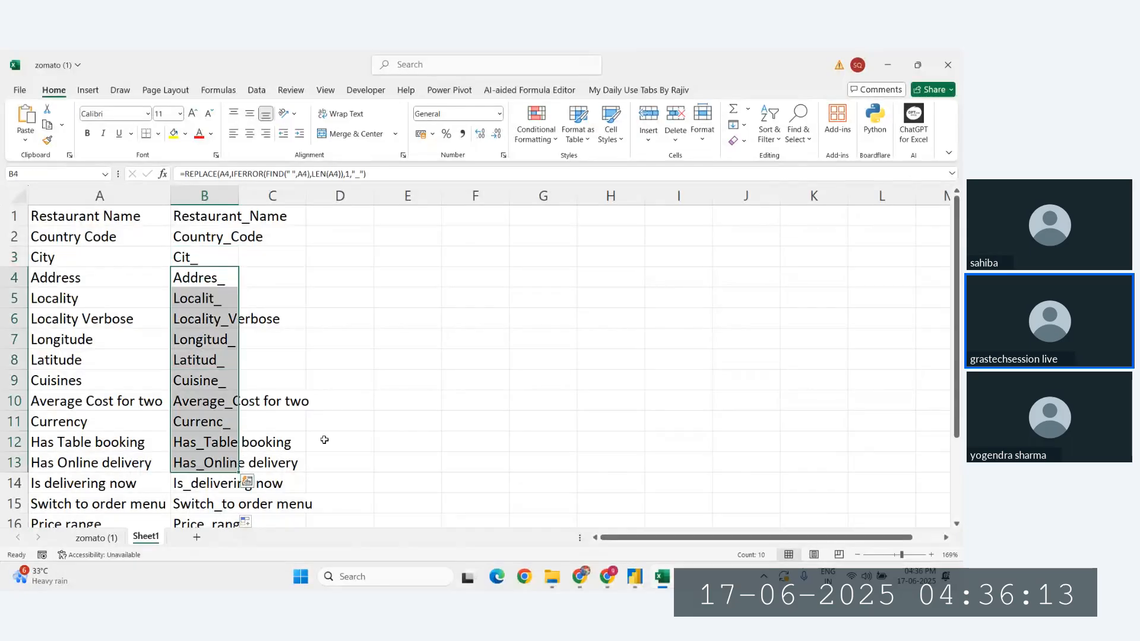
left_click(325, 440)
scroll(222, 432, "down", 1)
left_click(222, 432)
left_click(203, 346)
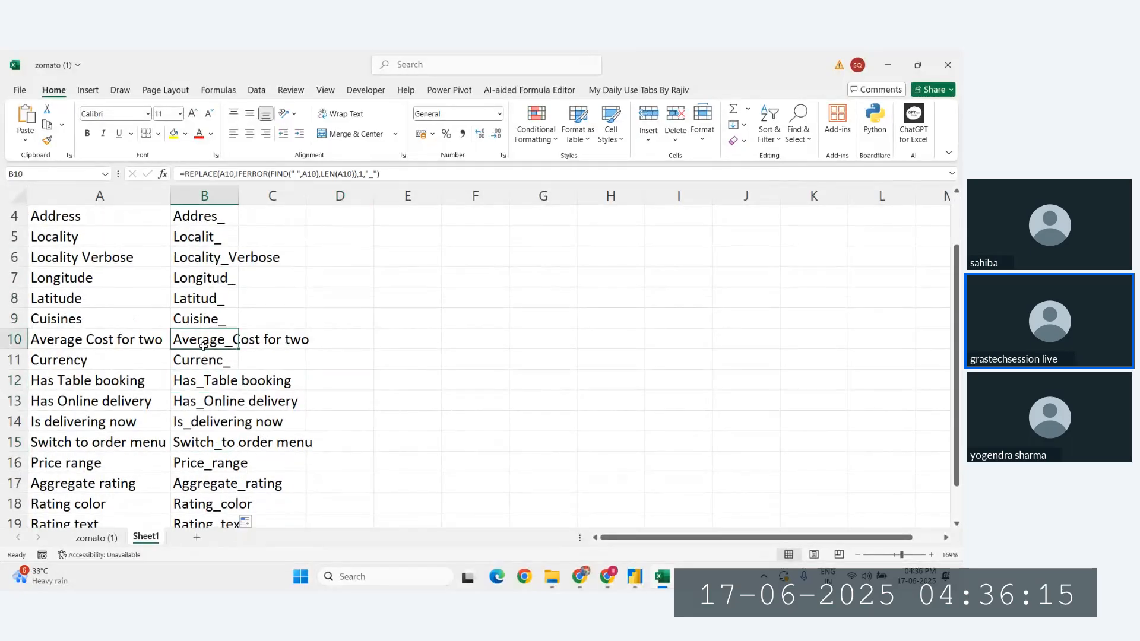
scroll(218, 456, "down", 2)
scroll(196, 356, "up", 3)
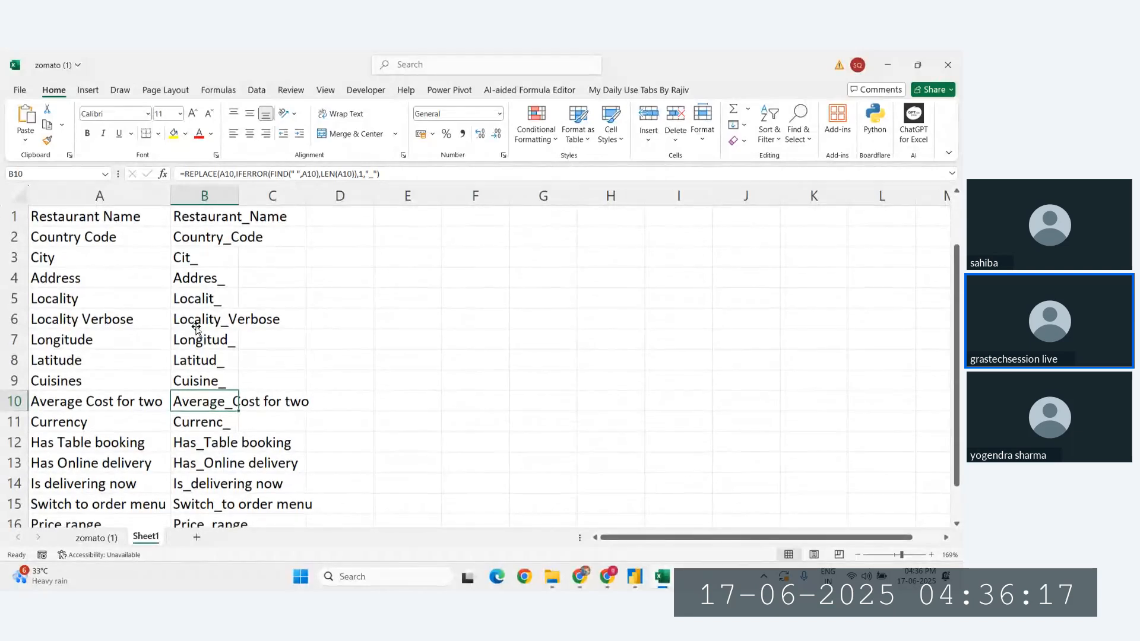
key("Up")
left_click(202, 232)
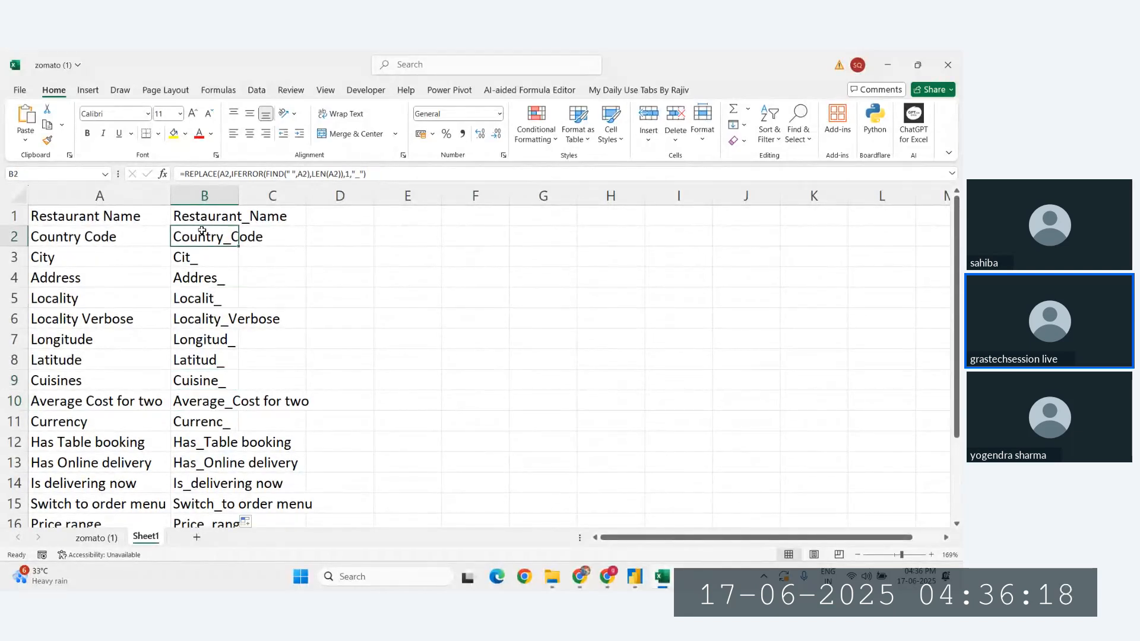
Clear all formulas from column B.
left_click(208, 199)
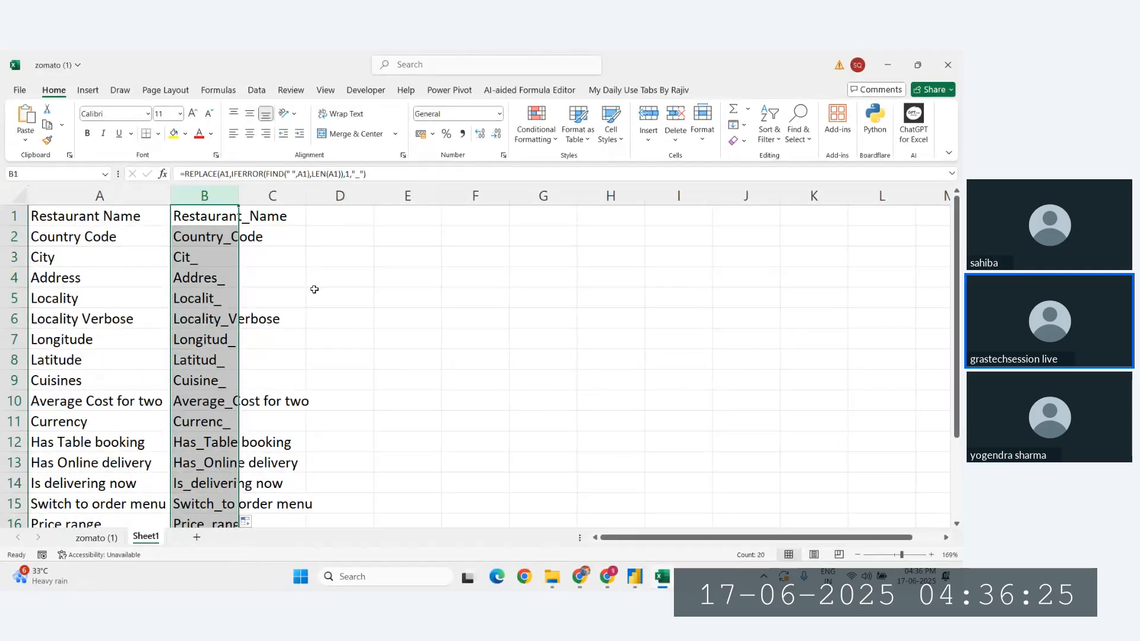
key("Delete")
left_click(210, 221)
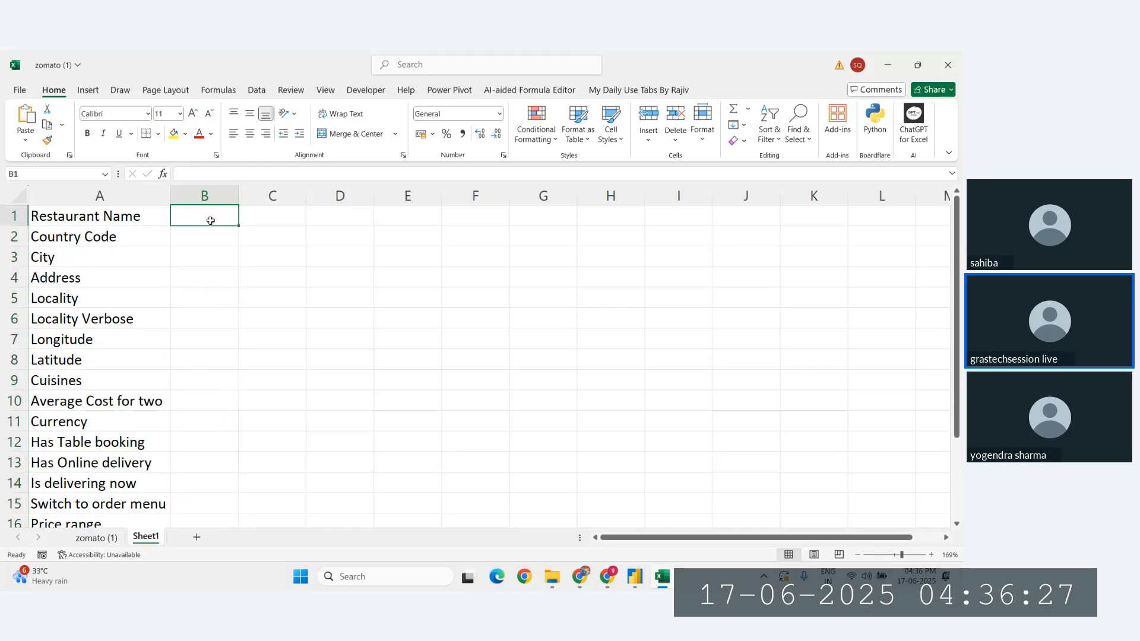
Review the header names in column A from Restaurant Name to Locality Verbose, checking which ones contain a space.
key("Left")
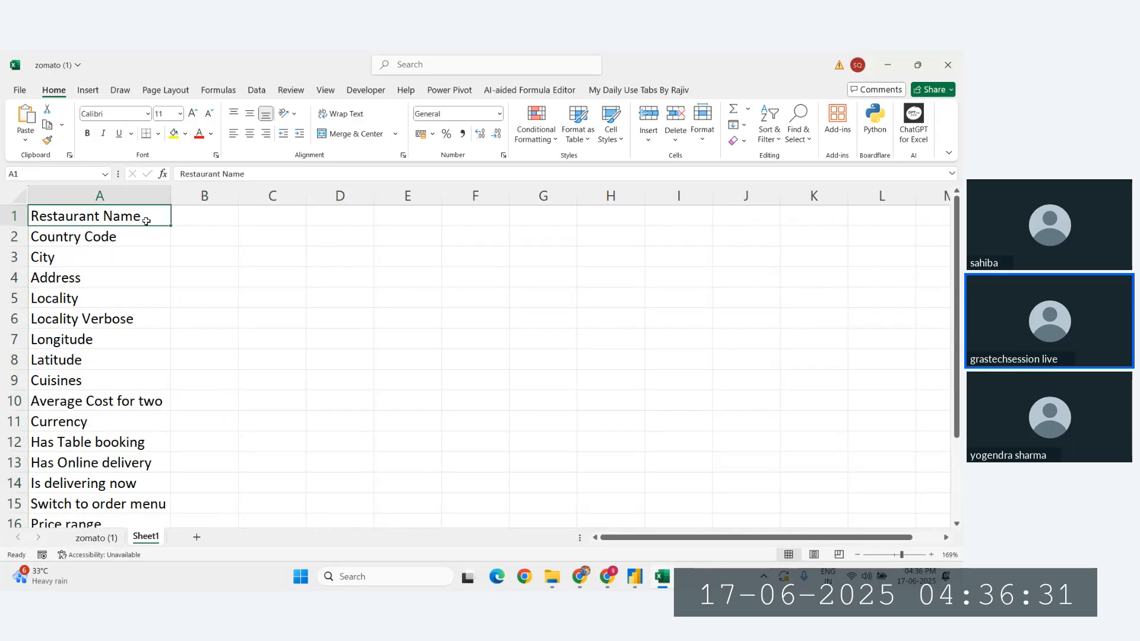
scroll(146, 221, "up", 3, "ctrl")
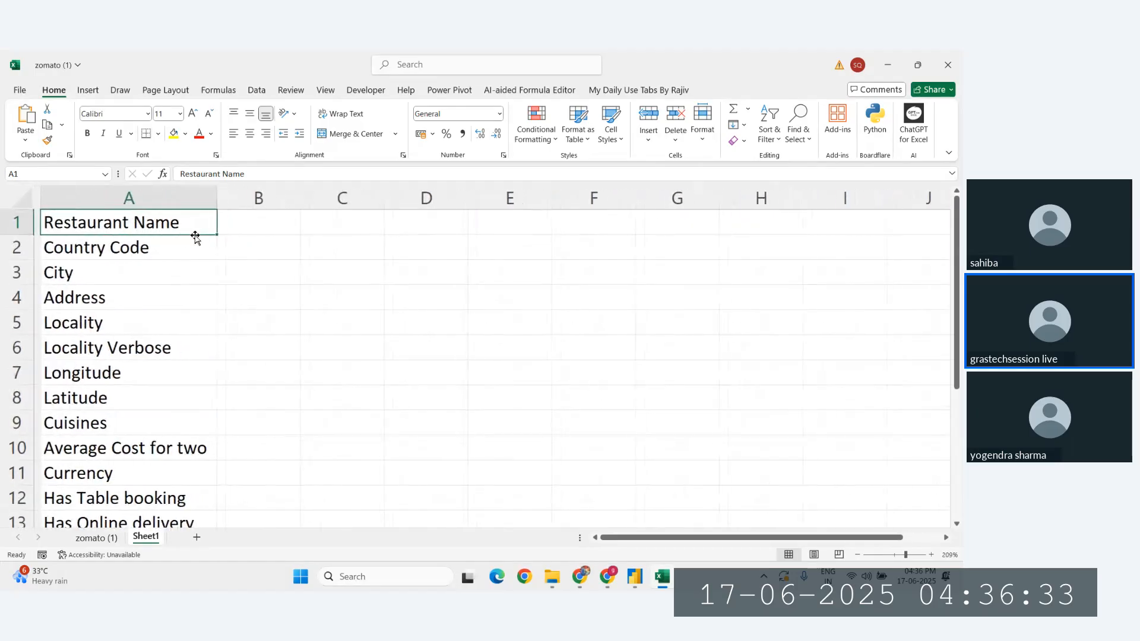
left_click(207, 278)
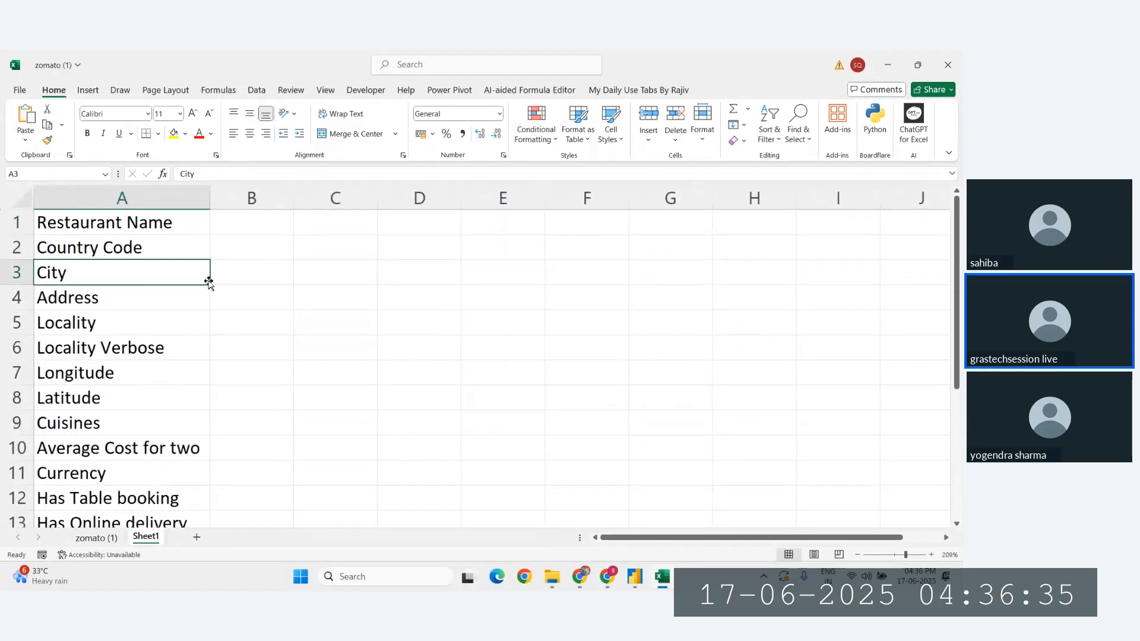
left_click(245, 282)
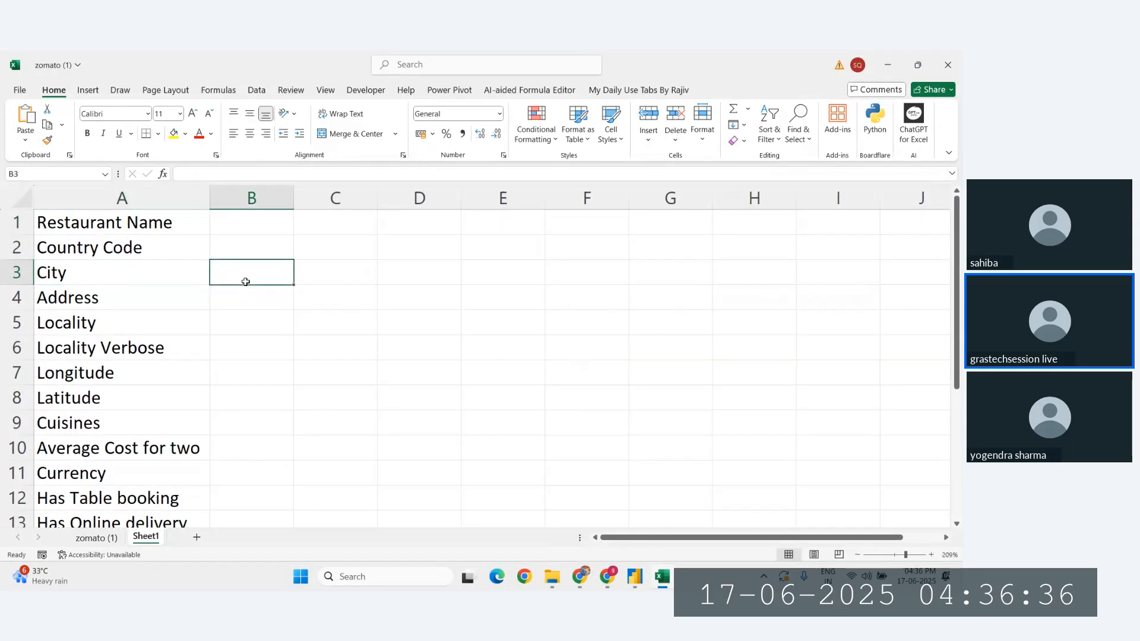
left_click(181, 265)
left_click(150, 244)
left_click(143, 220)
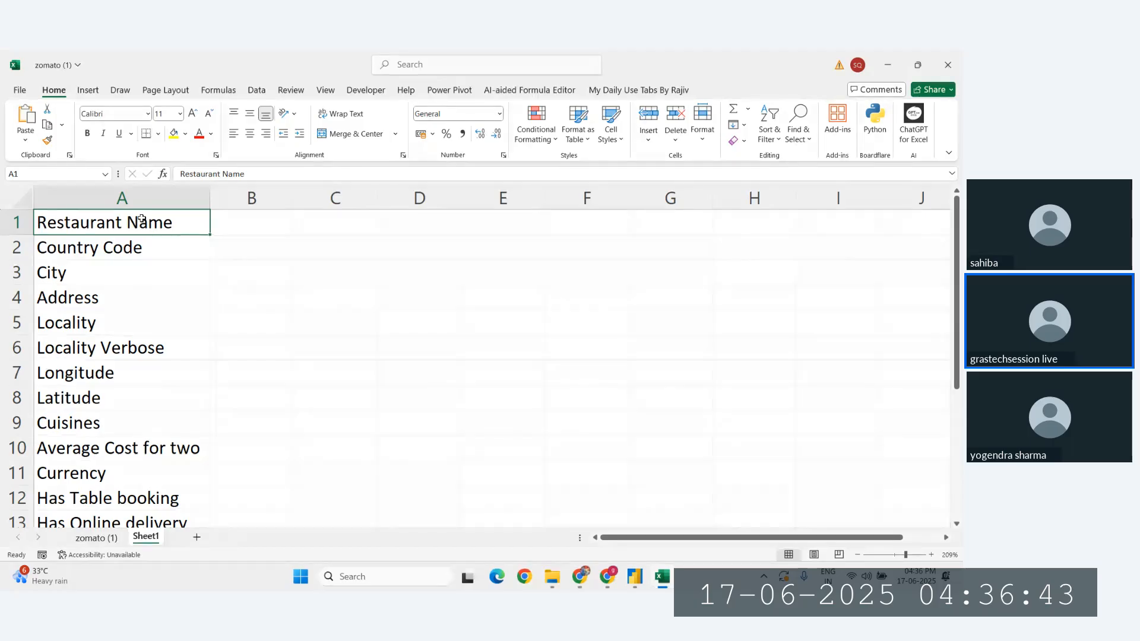
left_click(251, 225)
left_click(137, 224)
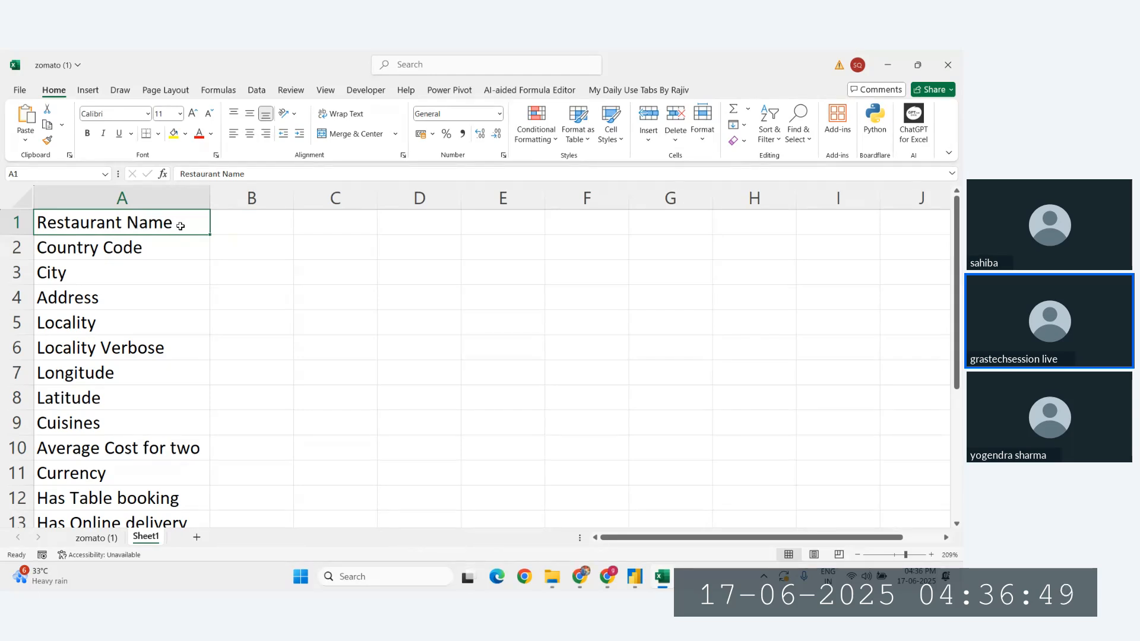
left_click(133, 253)
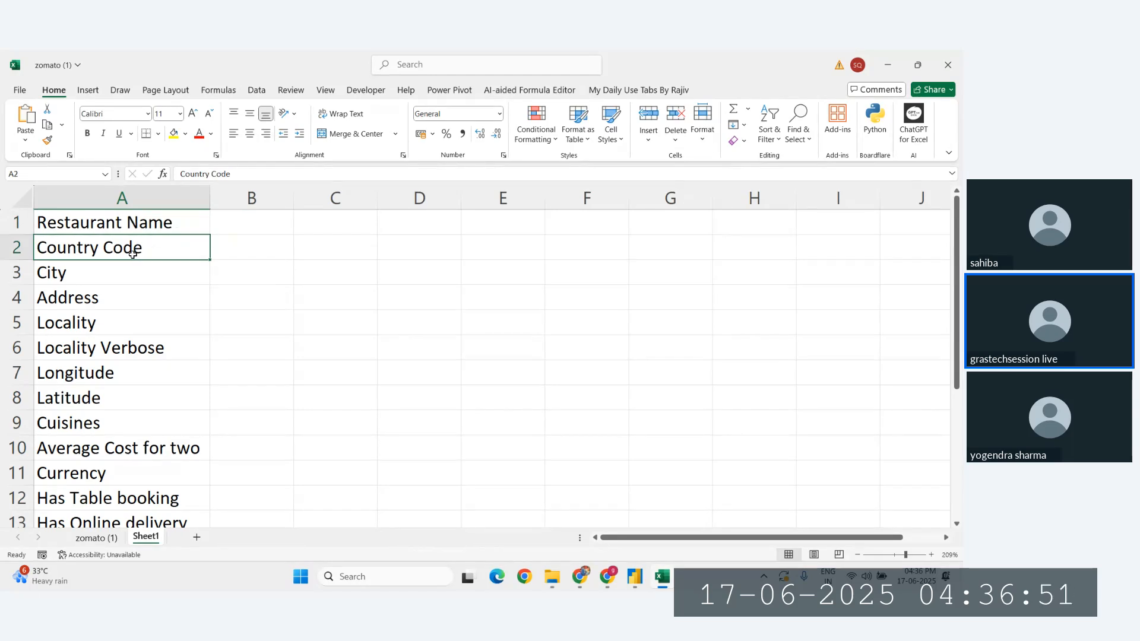
left_click(97, 276)
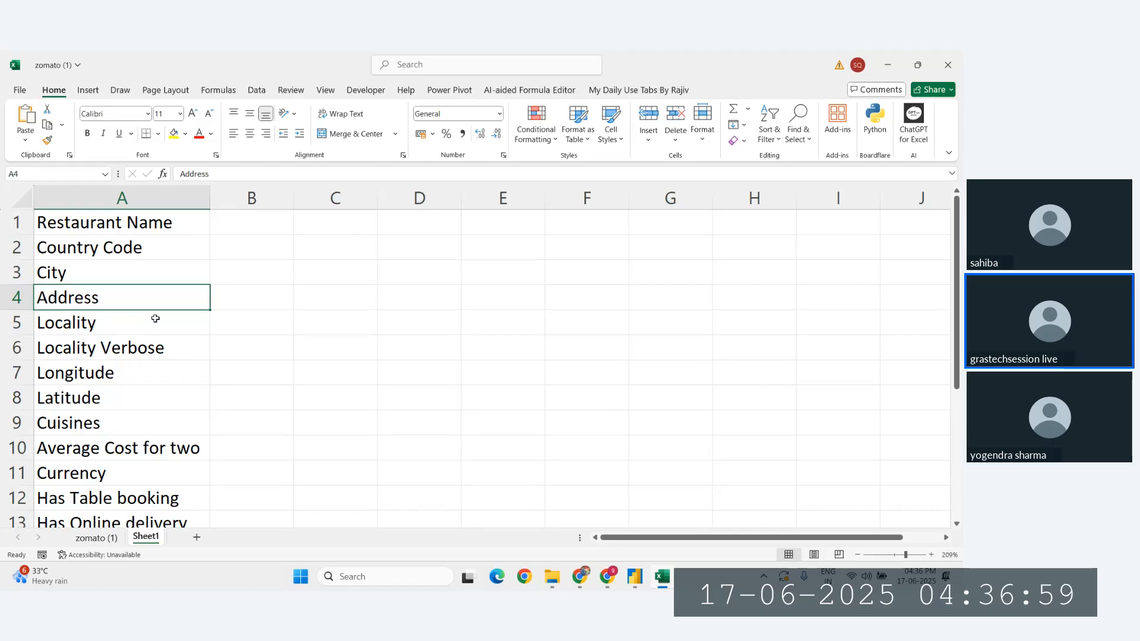
left_click(235, 222)
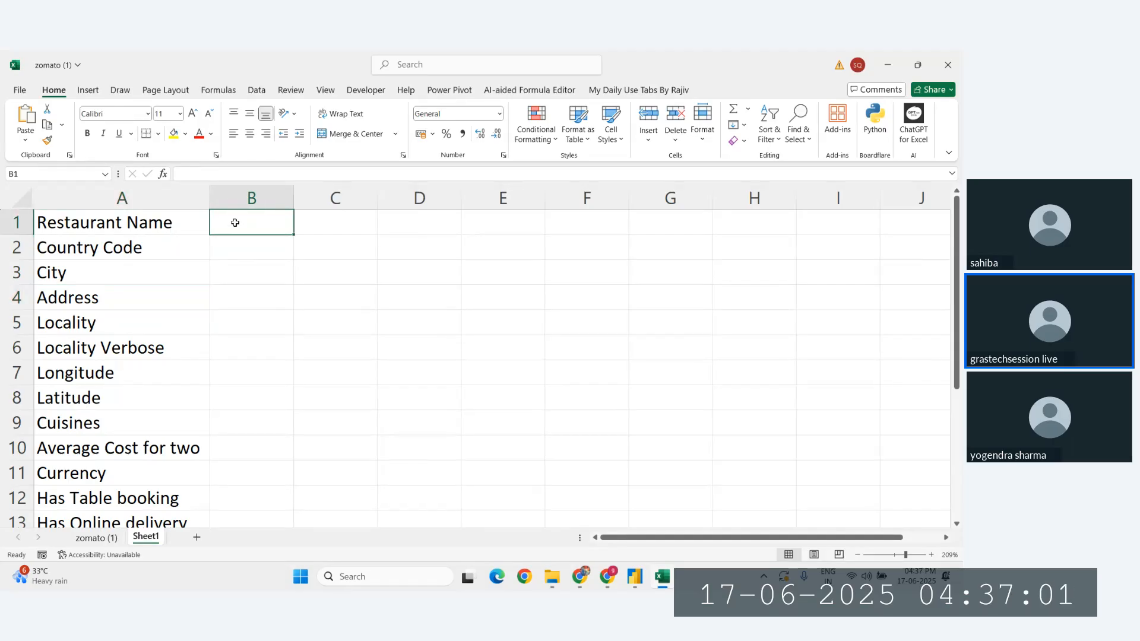
left_click(120, 222)
left_click(125, 255)
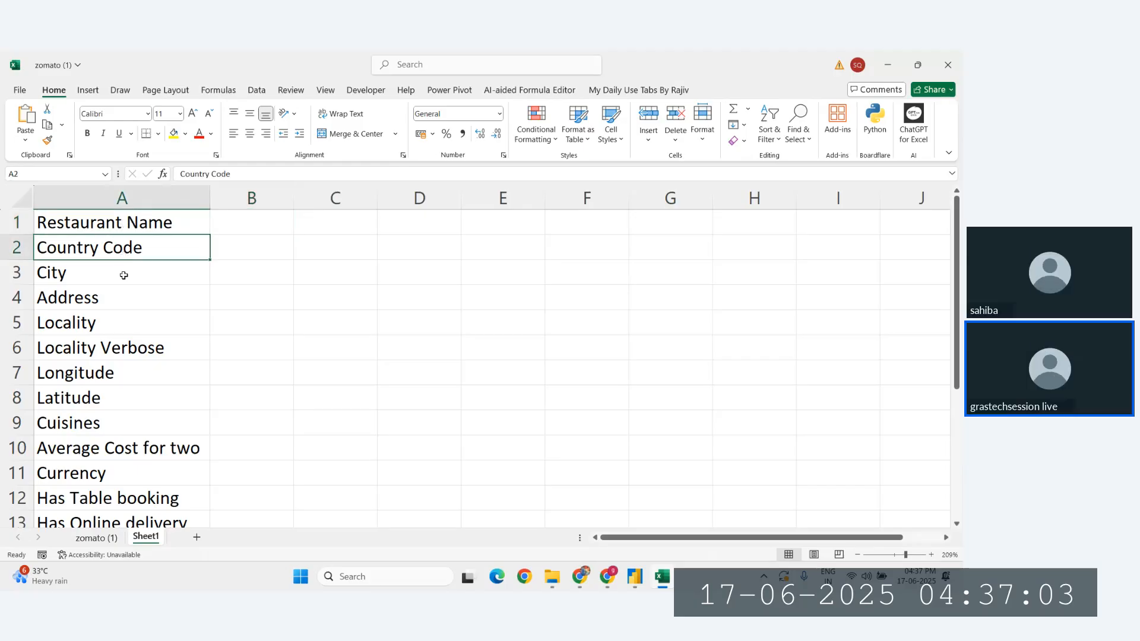
left_click(124, 275)
left_click(125, 298)
left_click(126, 325)
left_click(130, 357)
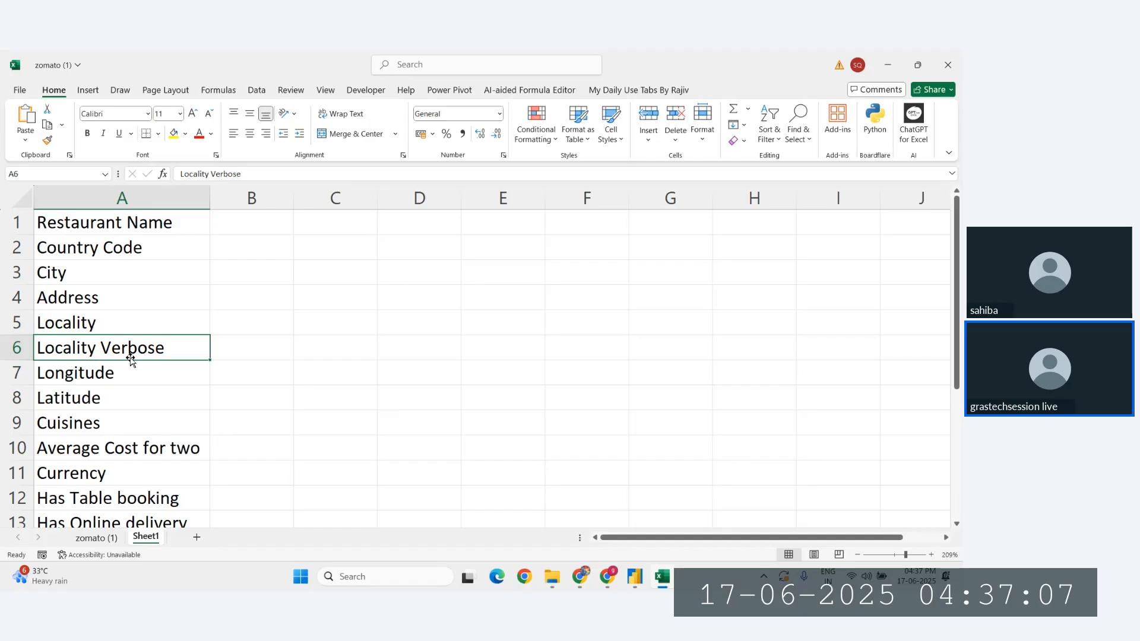
Enter =FIND(" ",A1) in B1 to locate the space in Restaurant Name.
left_click(272, 224)
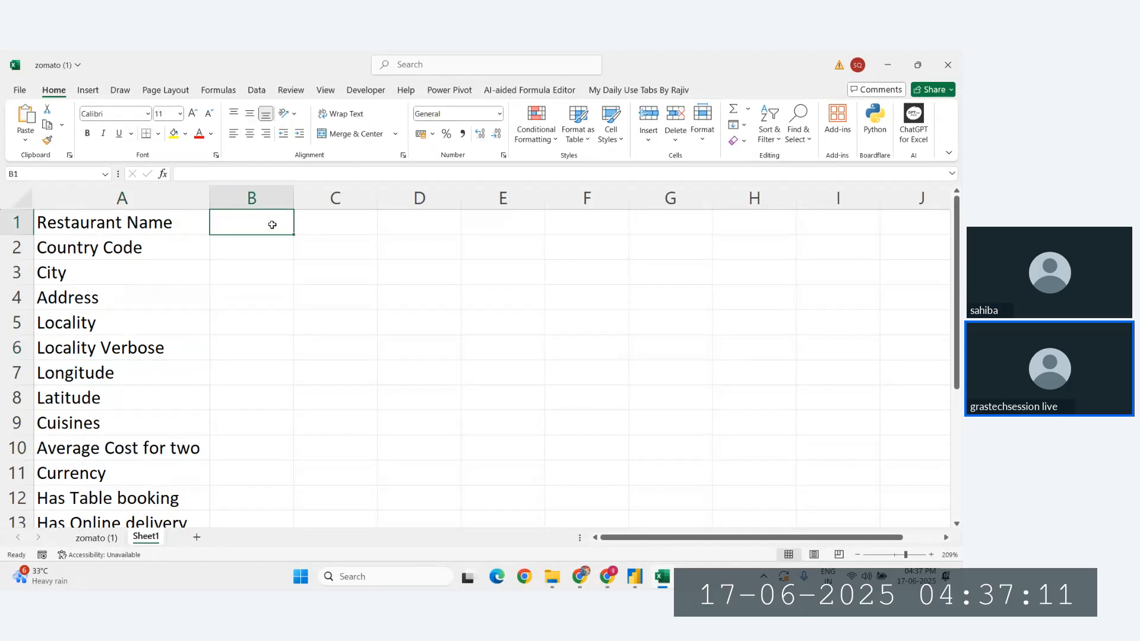
type("=")
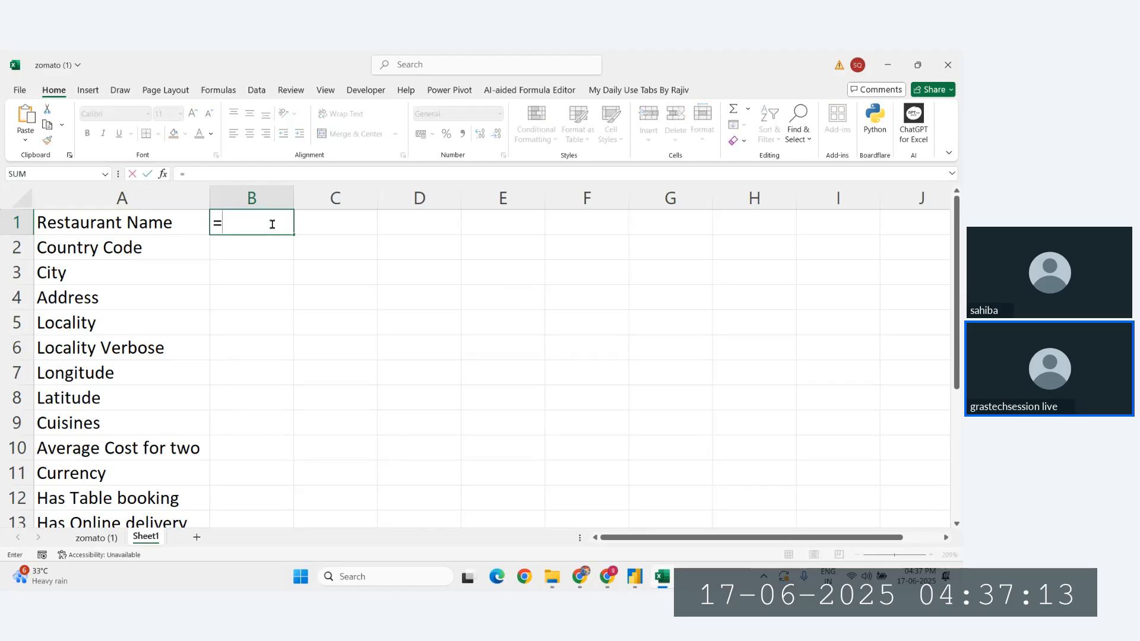
type("fin")
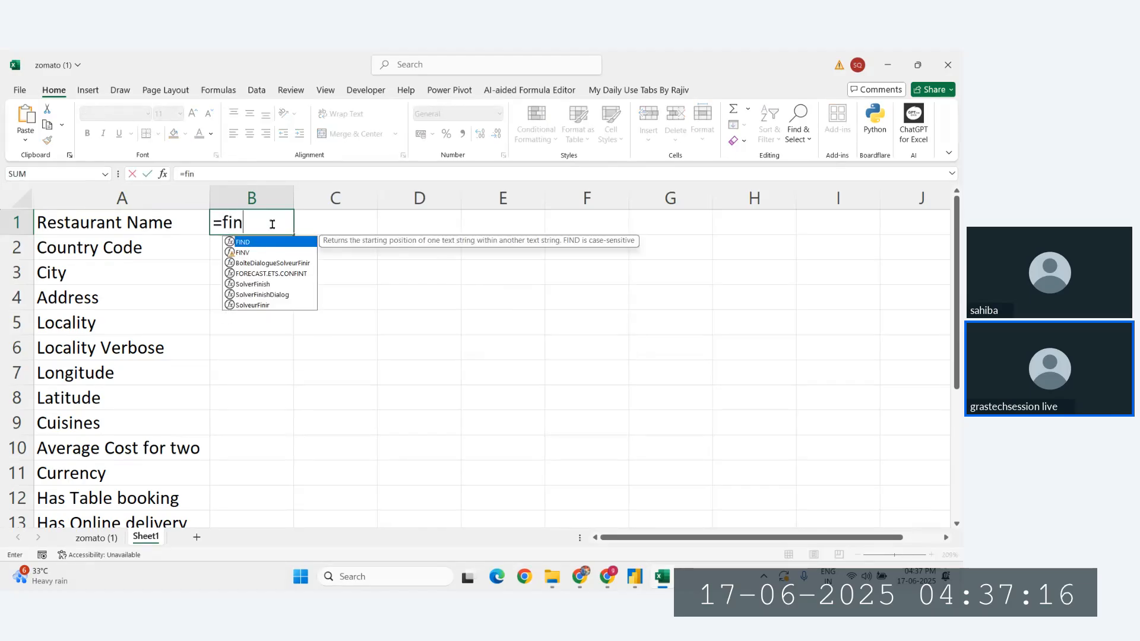
key("Tab")
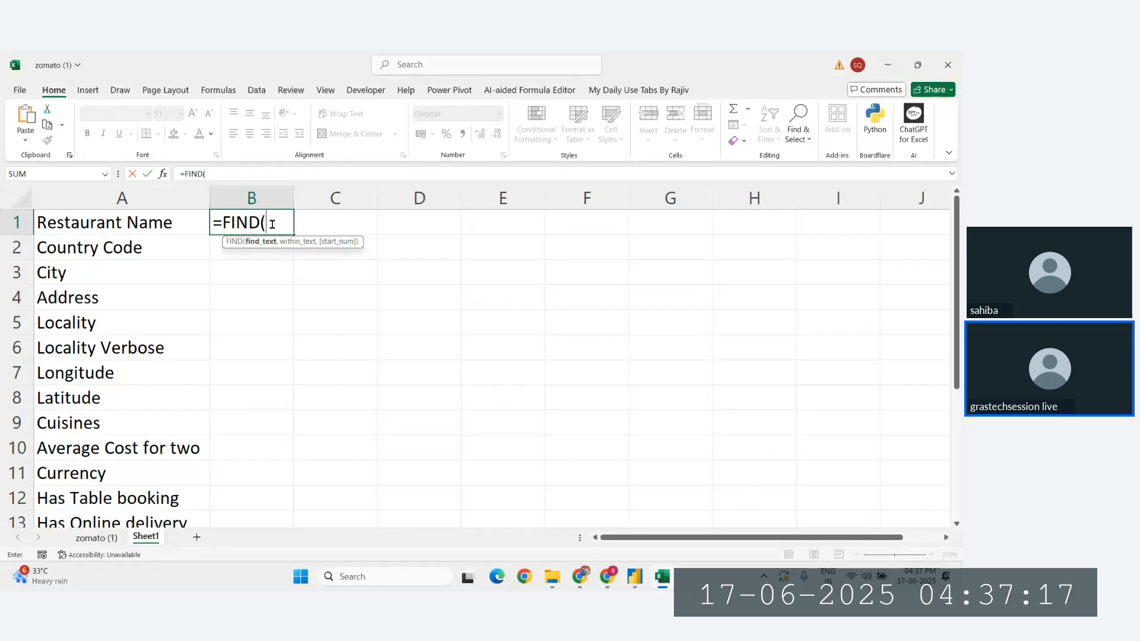
left_click(120, 226)
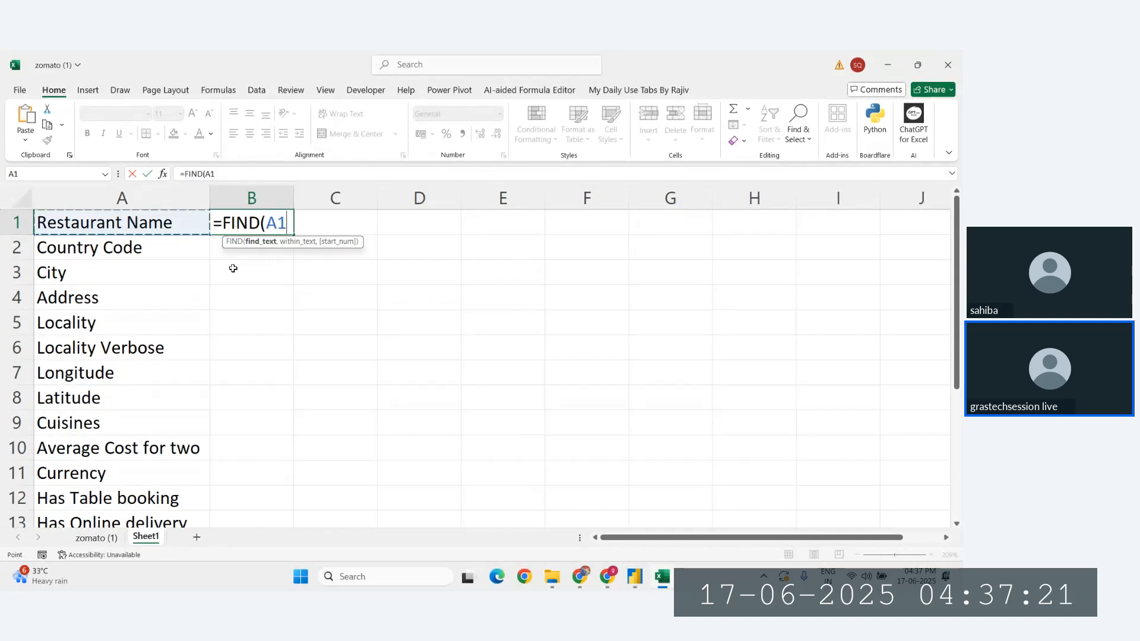
type(",")
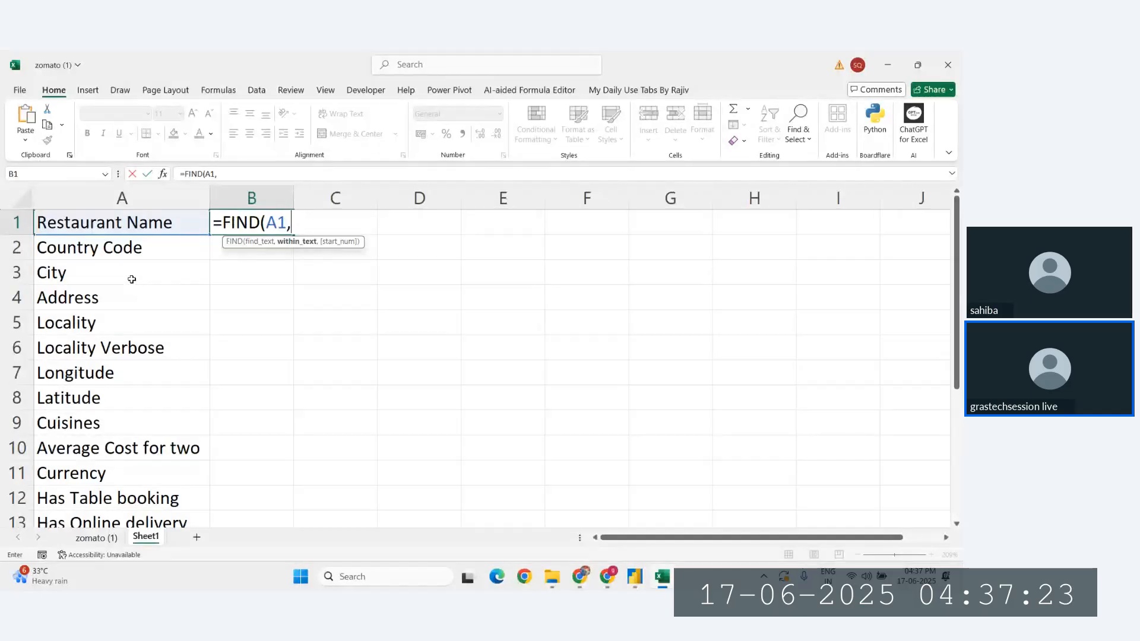
key("BackSpace")
key("BackSpace")
key("BackSpace")
type("\" \"")
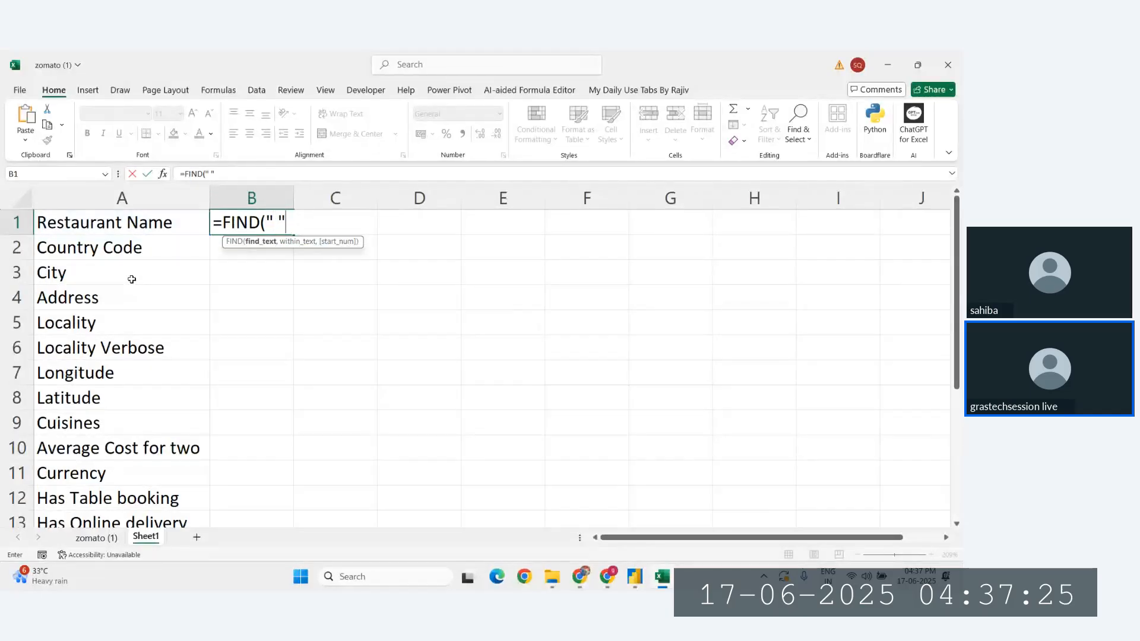
type(",")
left_click(90, 226)
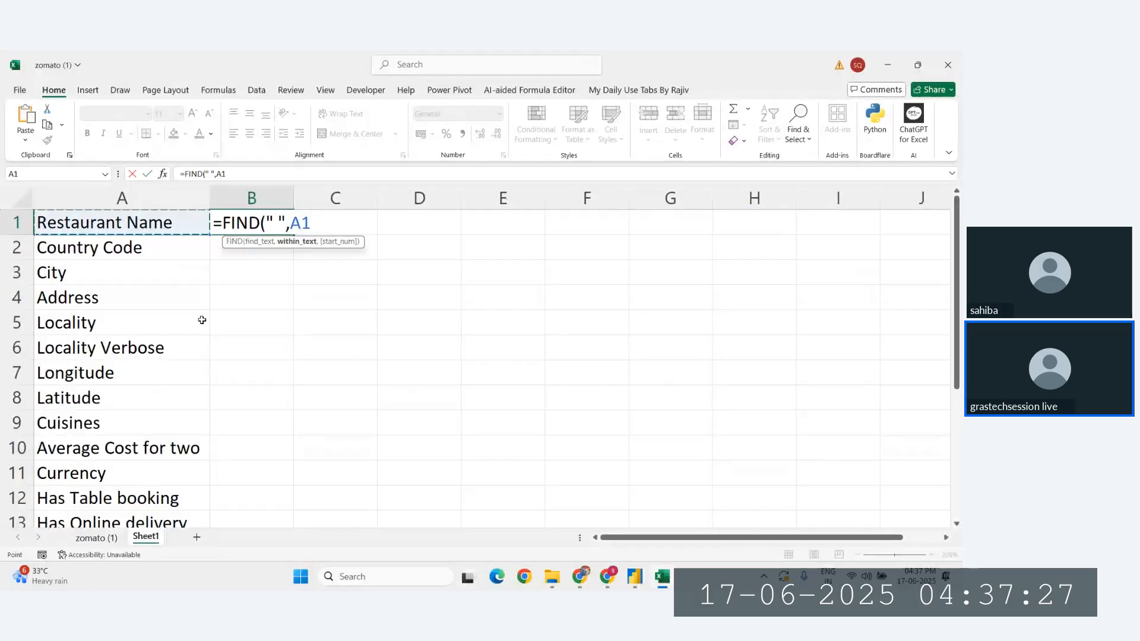
type(")")
key("Return")
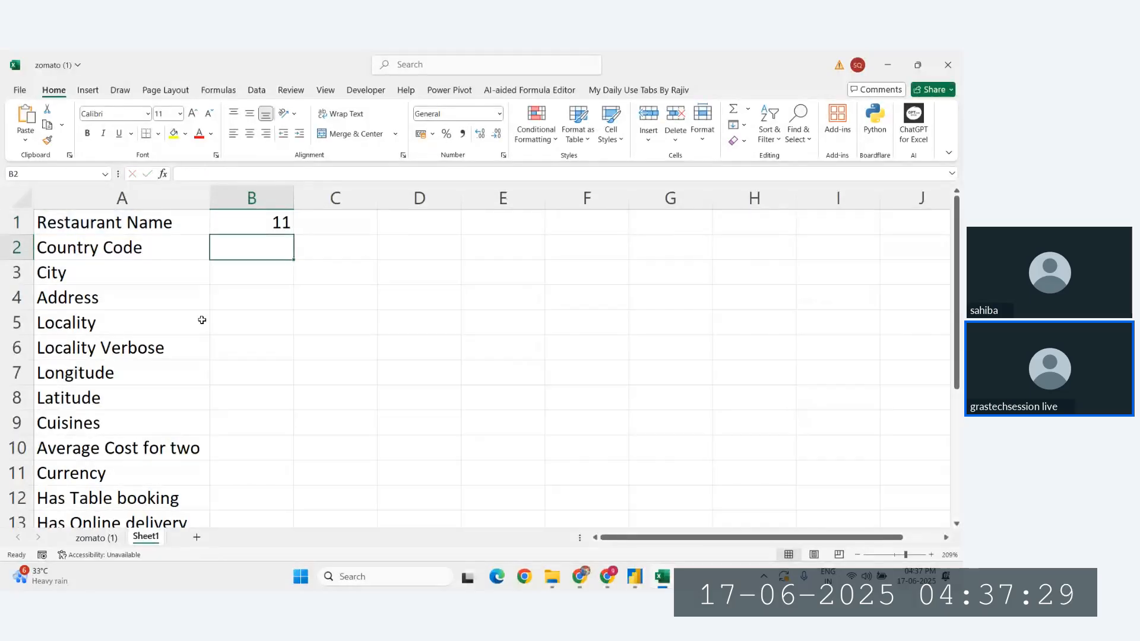
Wrap the FIND formula in B1 in IFERROR with 0 as the error value, and fill it down column B for all headers.
left_click(242, 221)
left_click(185, 176)
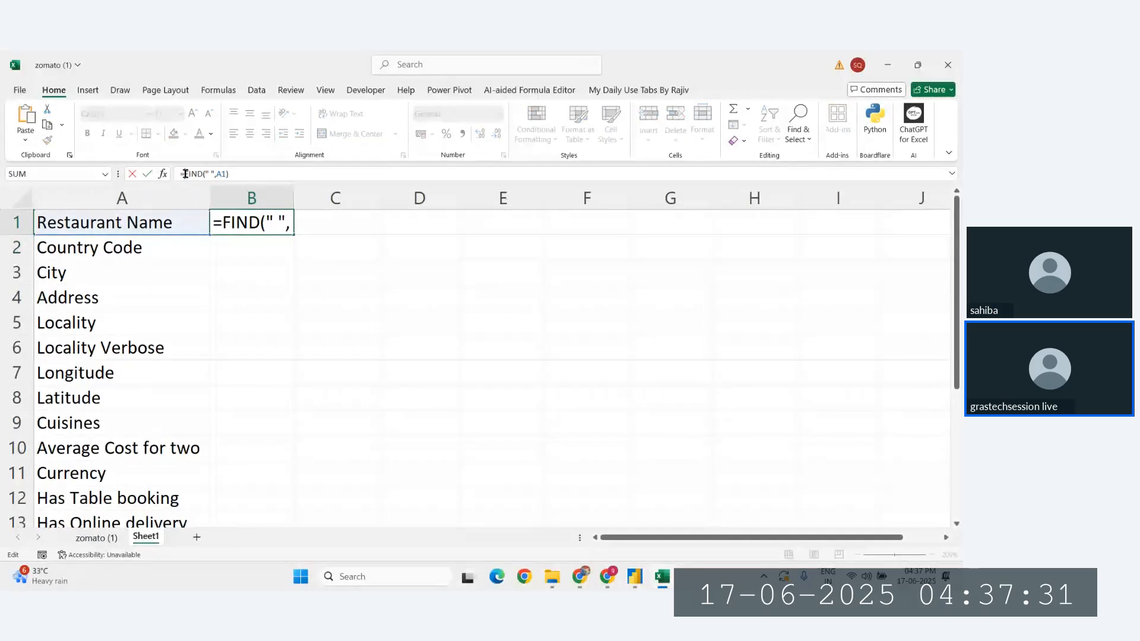
type("iFERROR(")
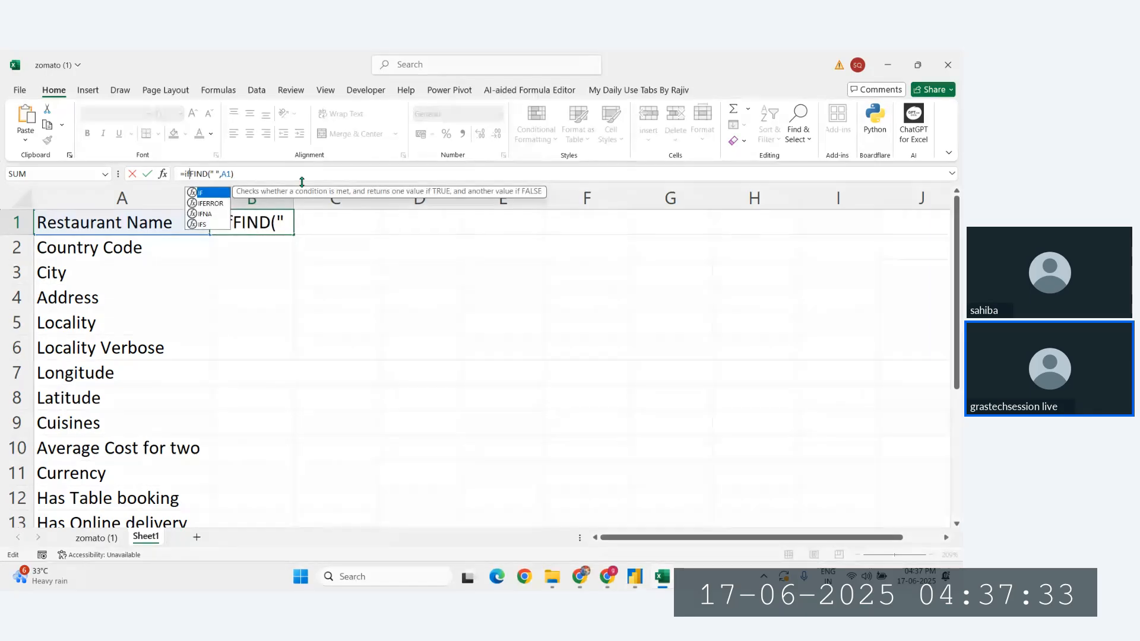
left_click(279, 174)
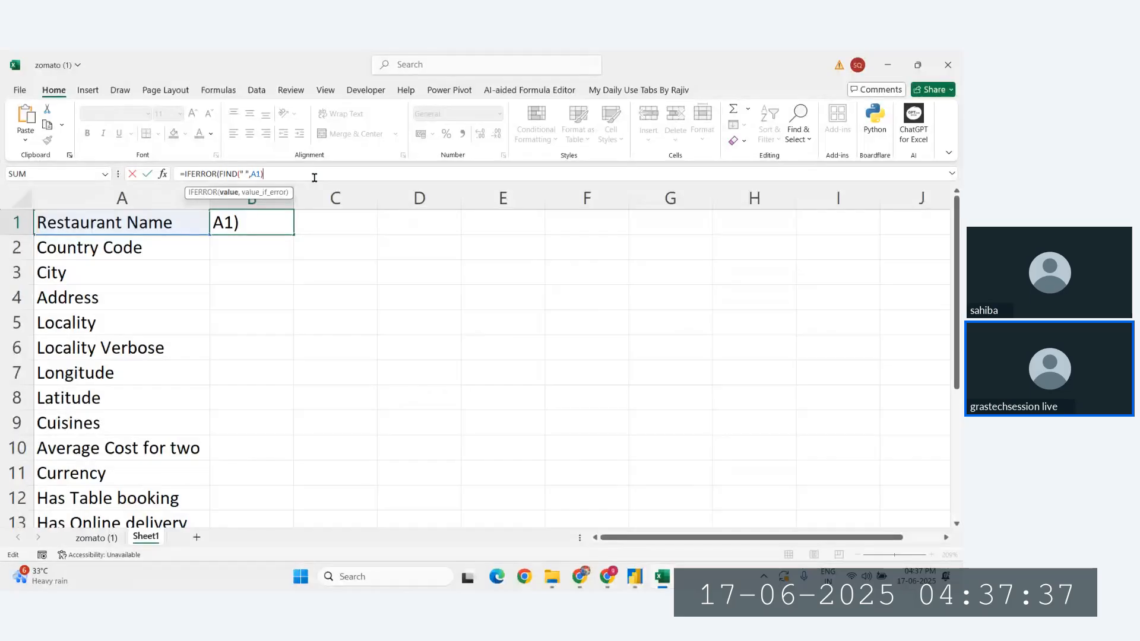
type(",0)")
key("Return")
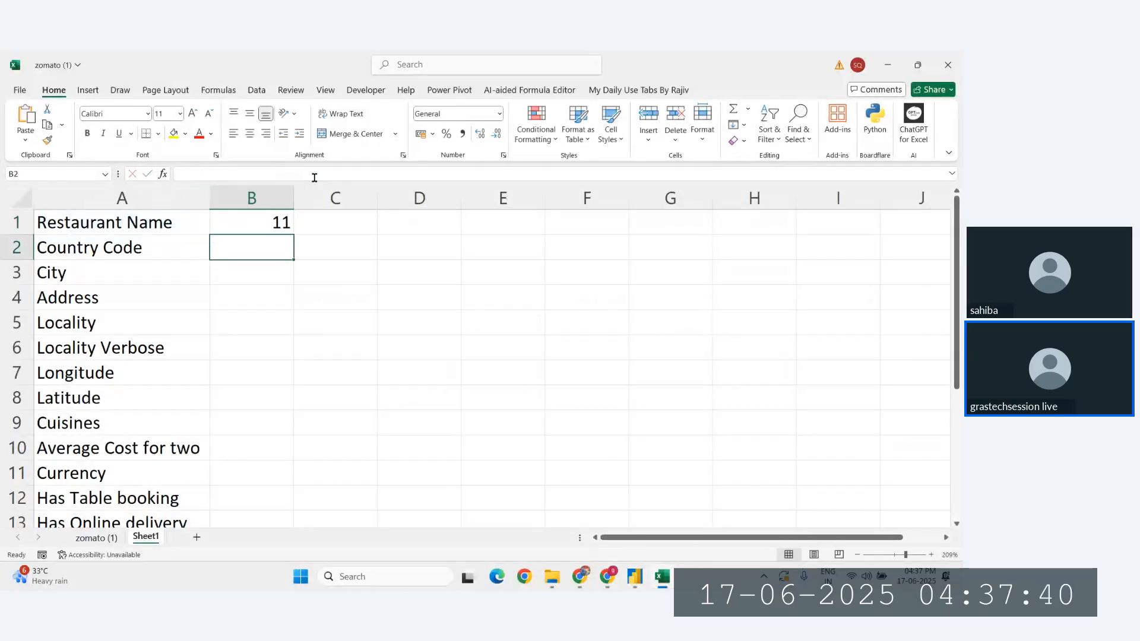
left_click(277, 222)
double_click(294, 234)
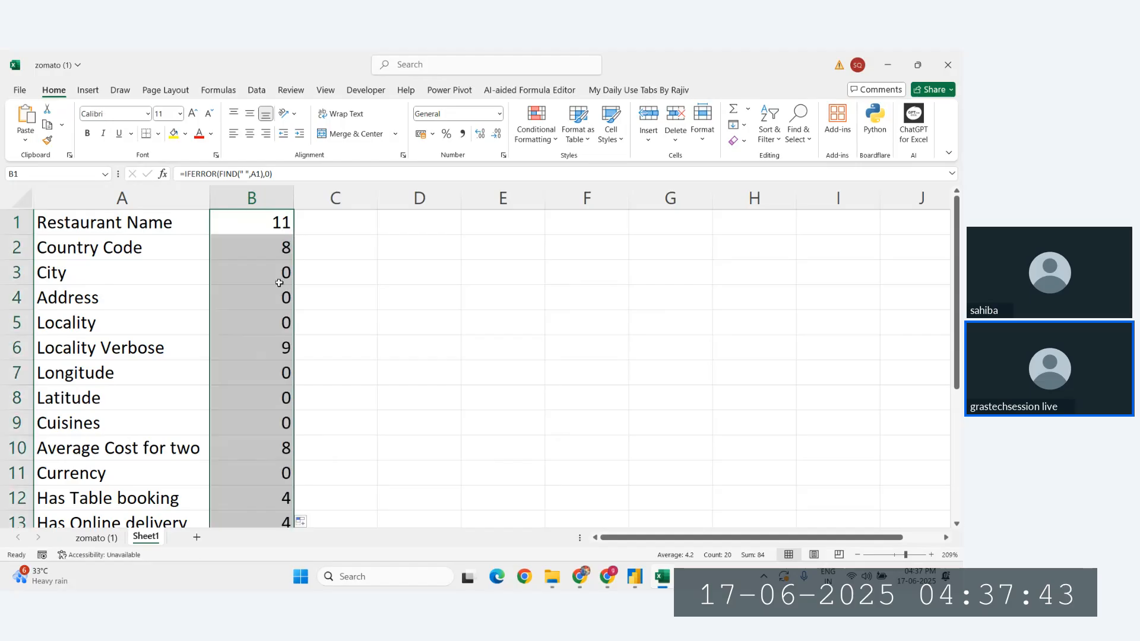
Compare the space positions in column B for single-word and multi-word headers from Restaurant Name to Cuisines.
left_click(348, 321)
left_click_drag(267, 222, 285, 426)
left_click(380, 400)
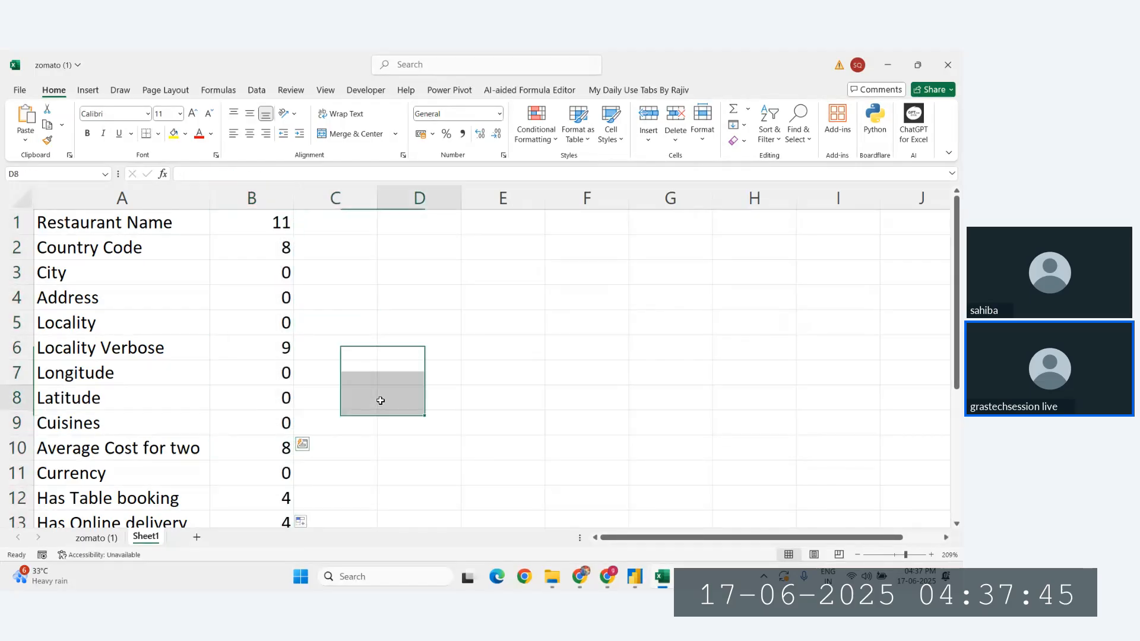
left_click_drag(270, 272, 279, 422)
left_click(421, 353)
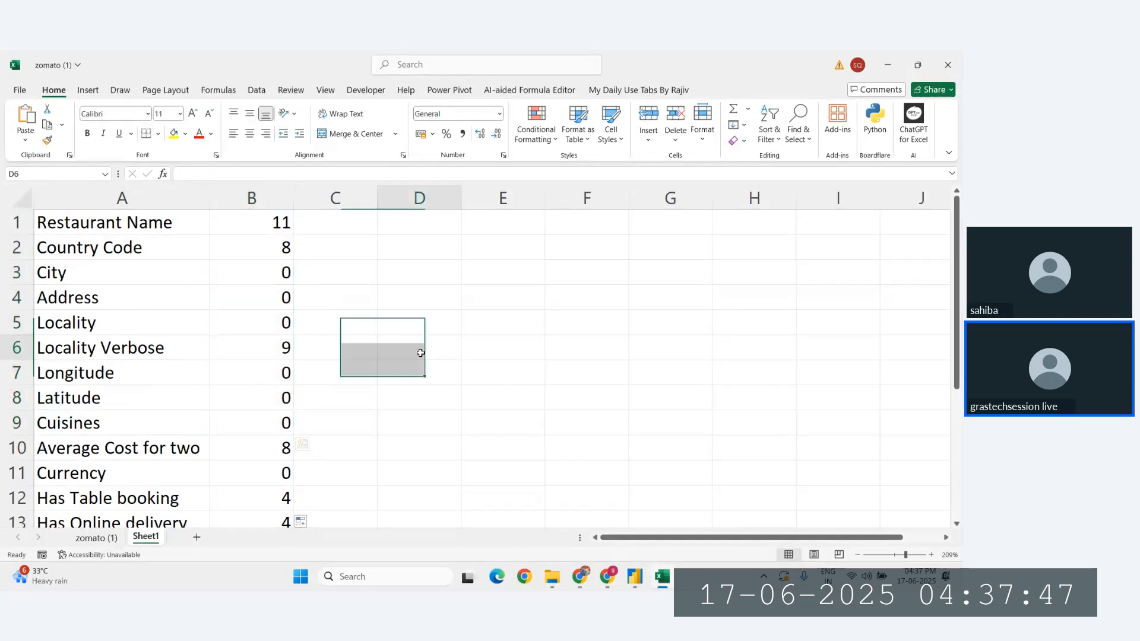
left_click_drag(279, 224, 286, 326)
left_click(397, 282)
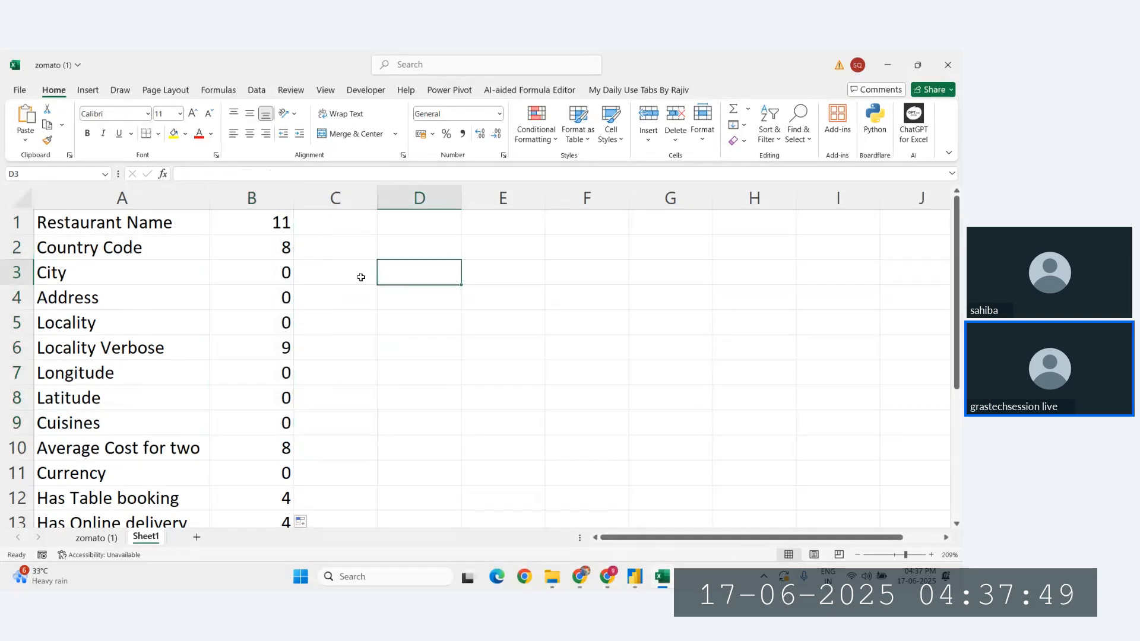
left_click(266, 227)
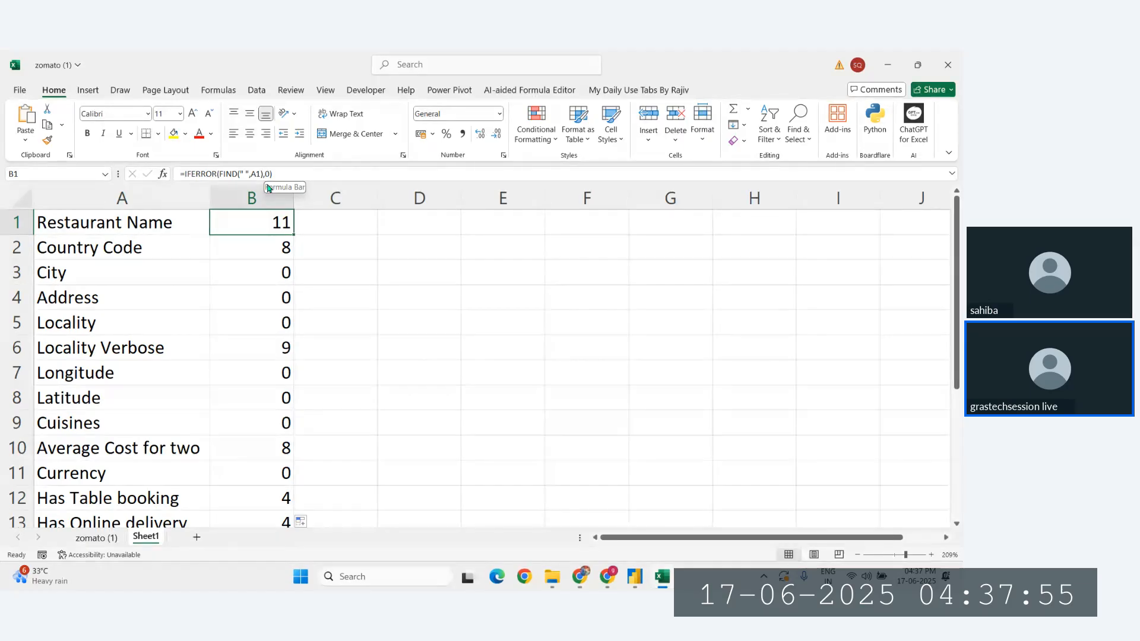
left_click(284, 173)
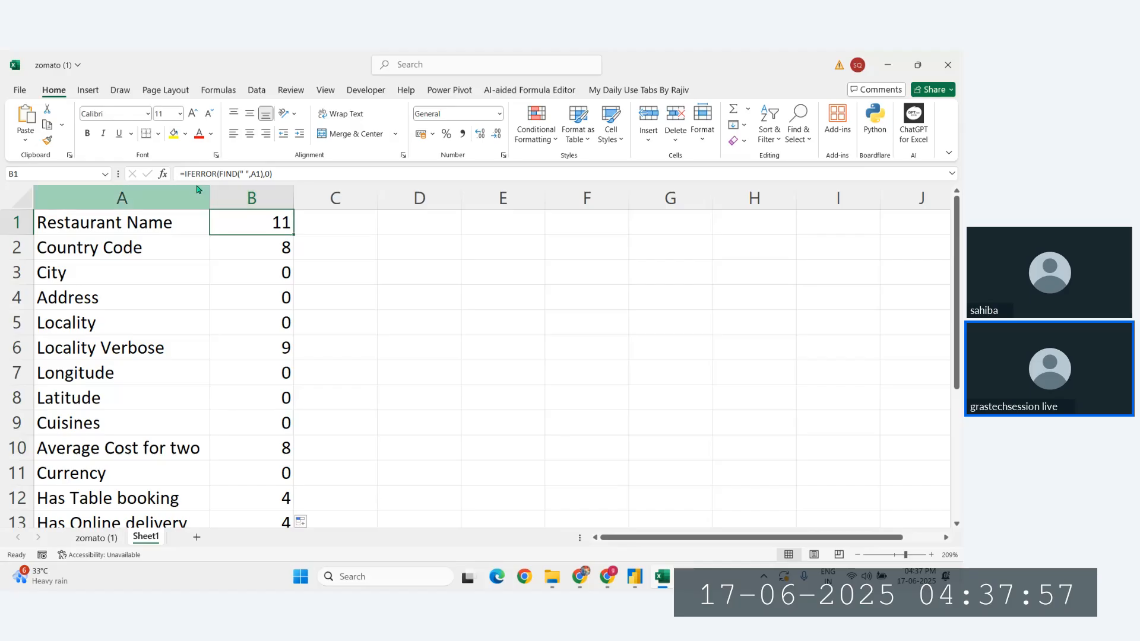
left_click_drag(284, 173, 190, 173)
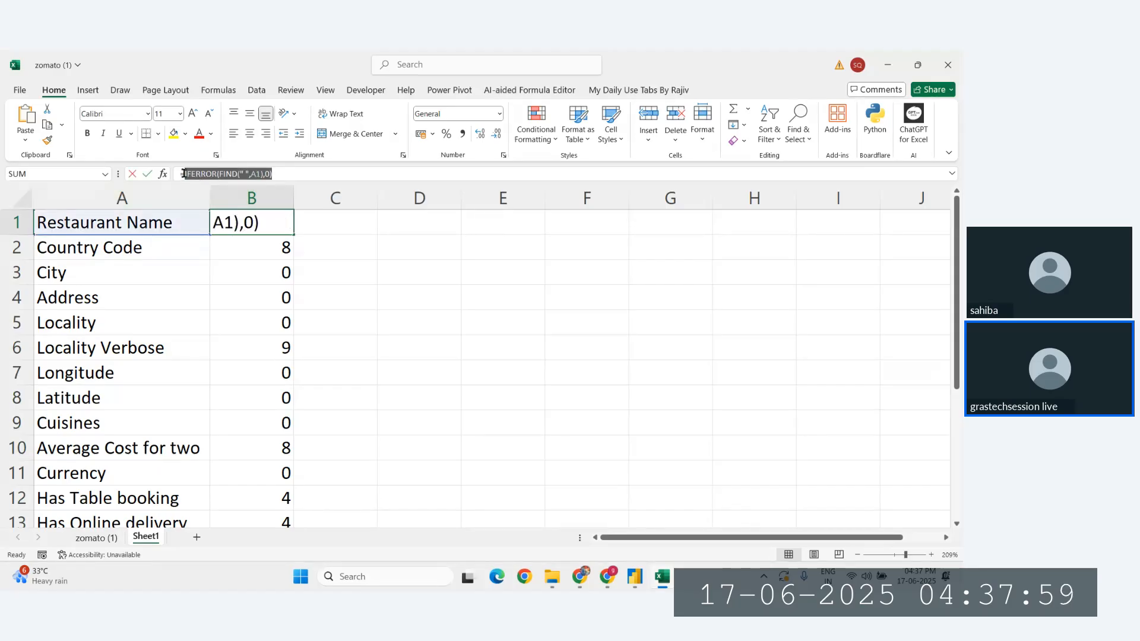
left_click(419, 247)
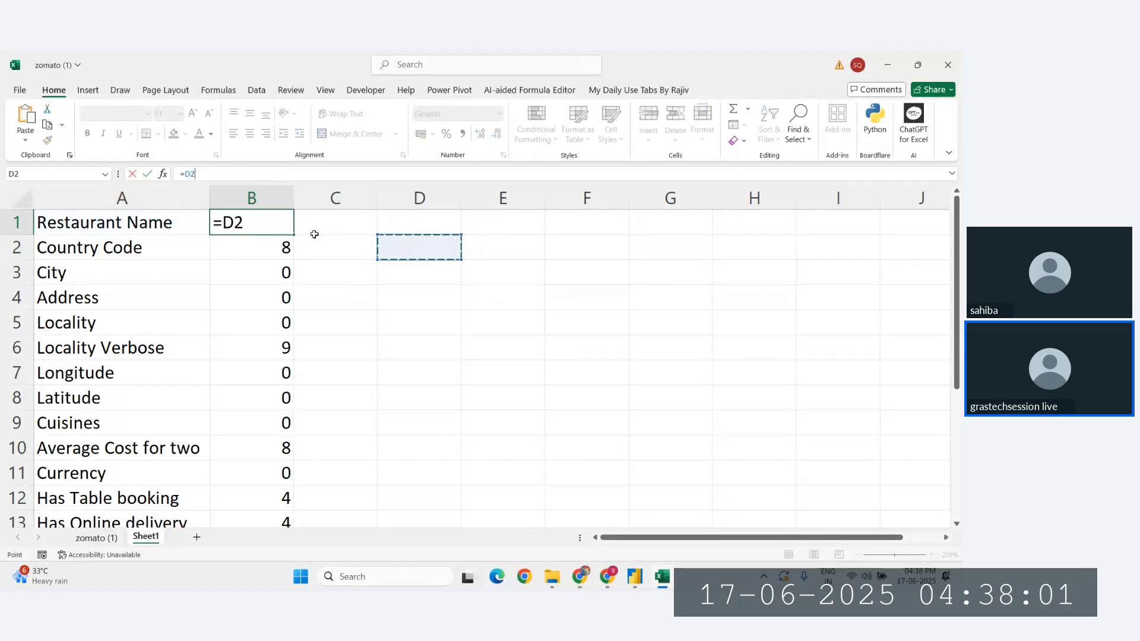
key("Escape")
left_click_drag(285, 224, 271, 390)
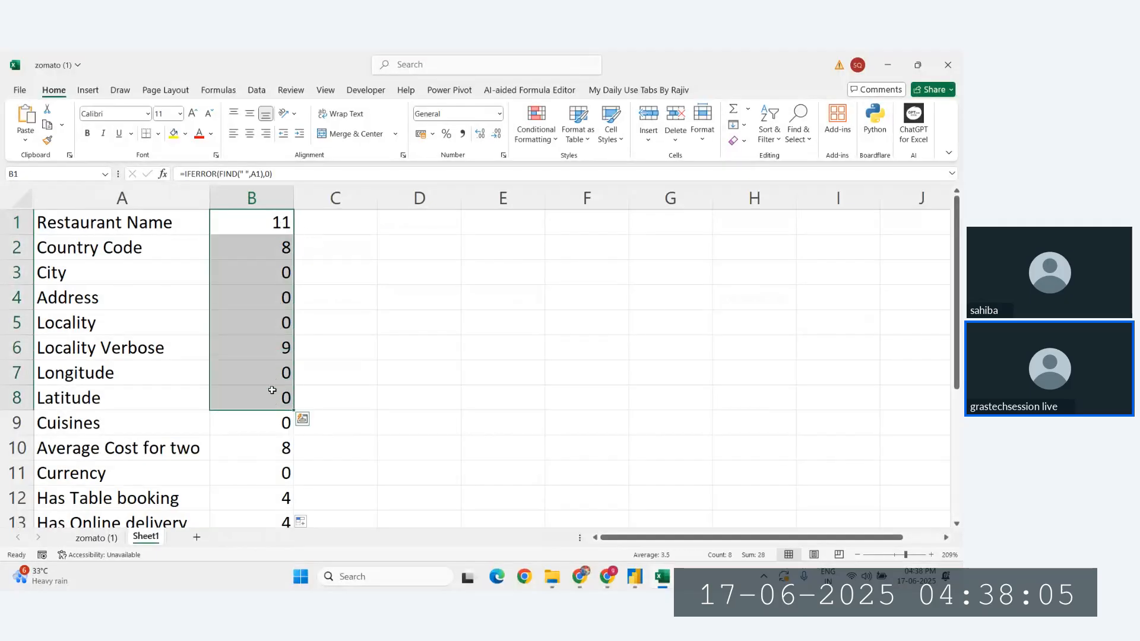
left_click(275, 269)
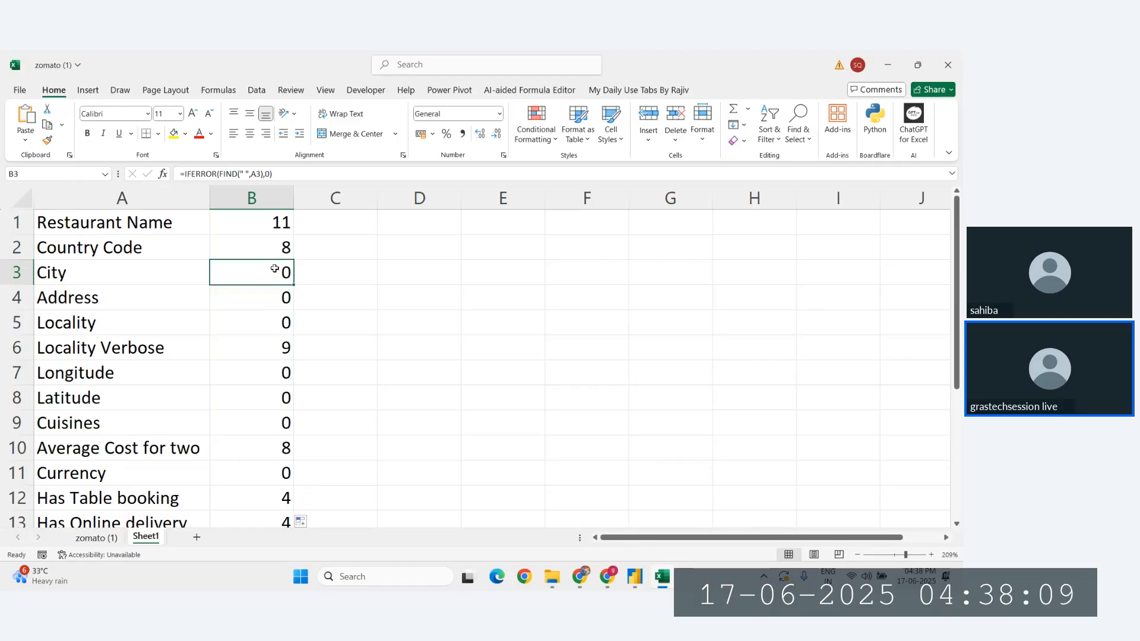
left_click(310, 173)
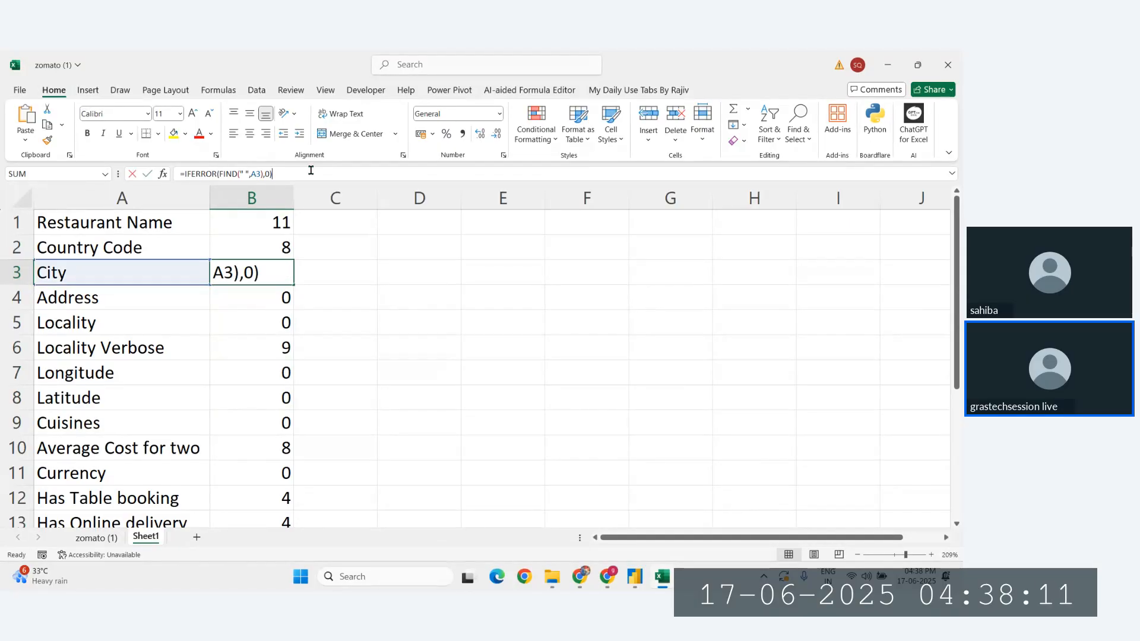
left_click_drag(272, 173, 183, 173)
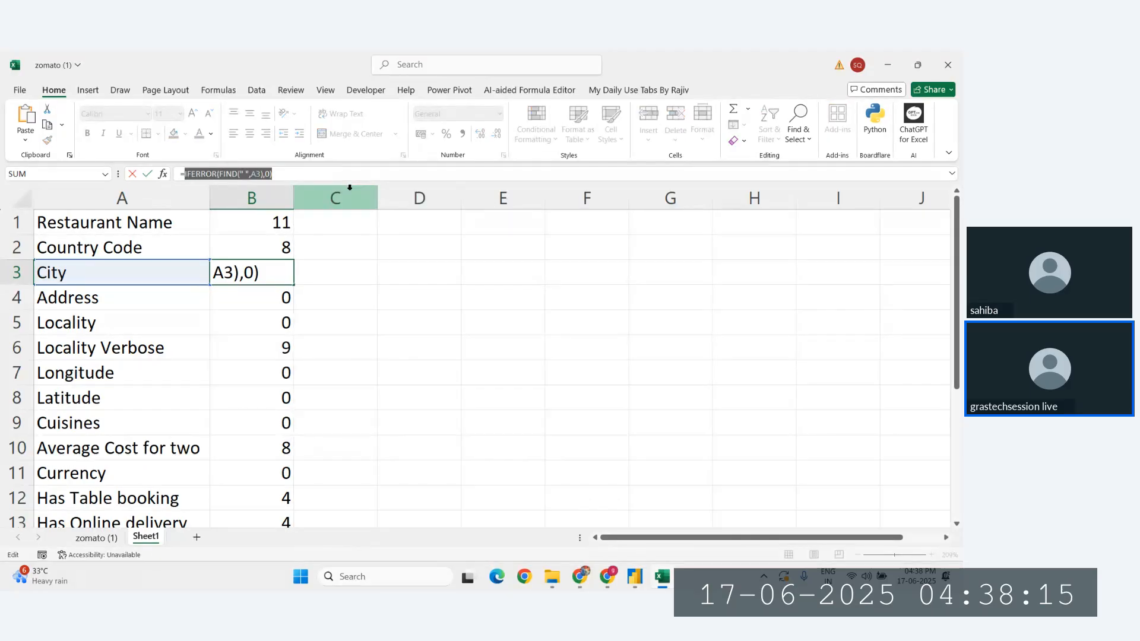
key("BackSpace")
type("IF(")
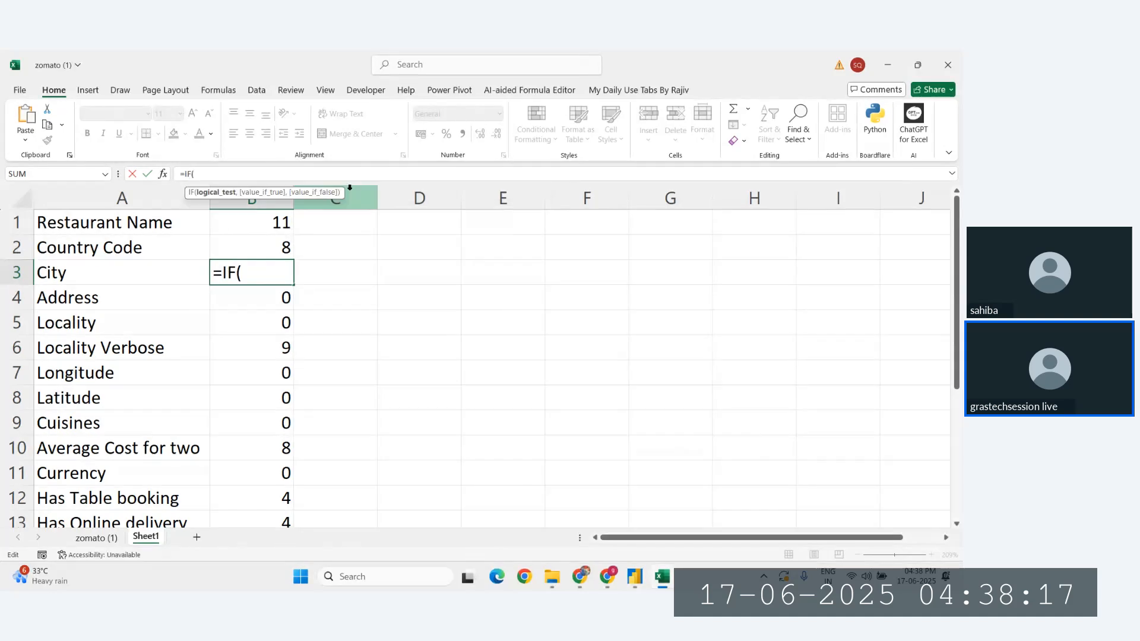
key("Escape")
left_click(374, 326)
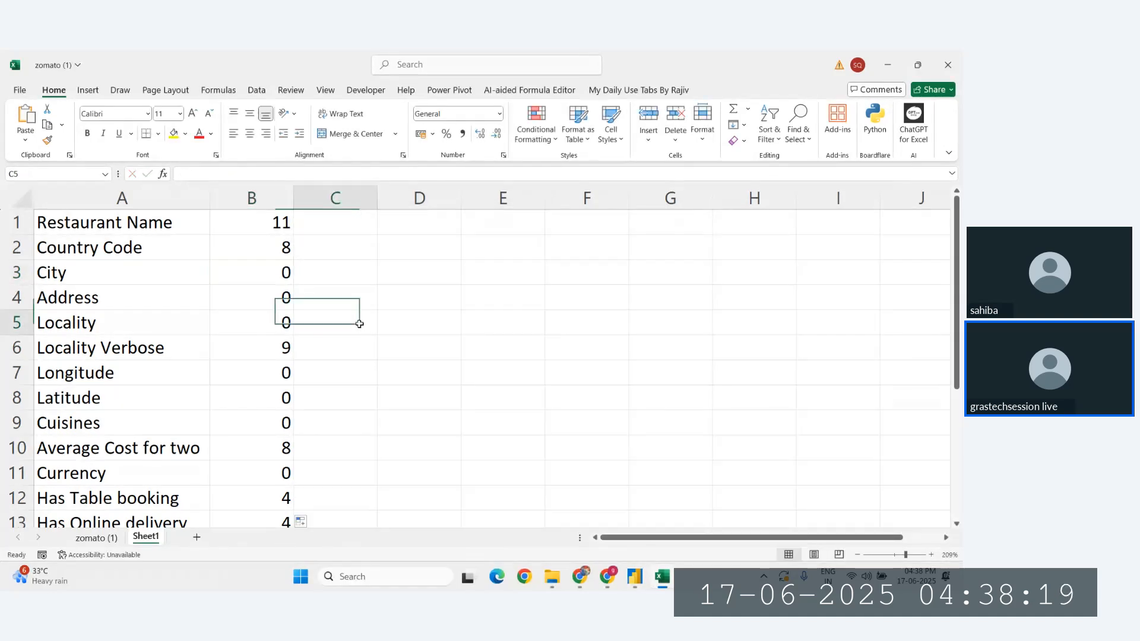
Nest B1's IFERROR expression as the logical test of an IF, making it =IF(IFERROR(FIND(" ",A1),0),"A","B").
left_click(273, 229)
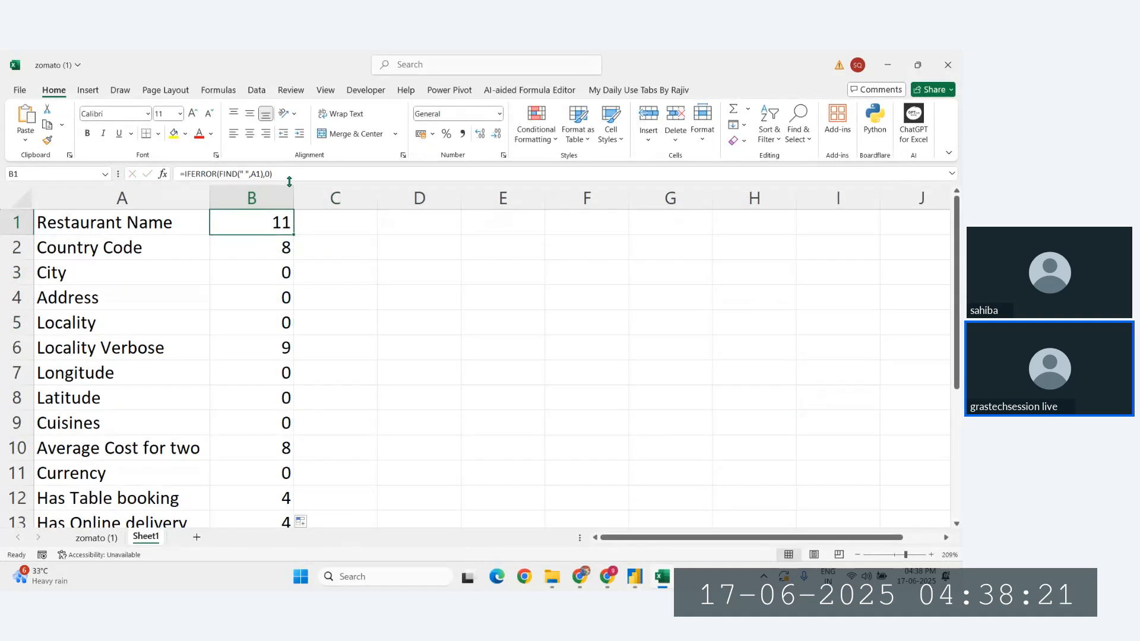
left_click_drag(272, 173, 183, 174)
key("ctrl+c")
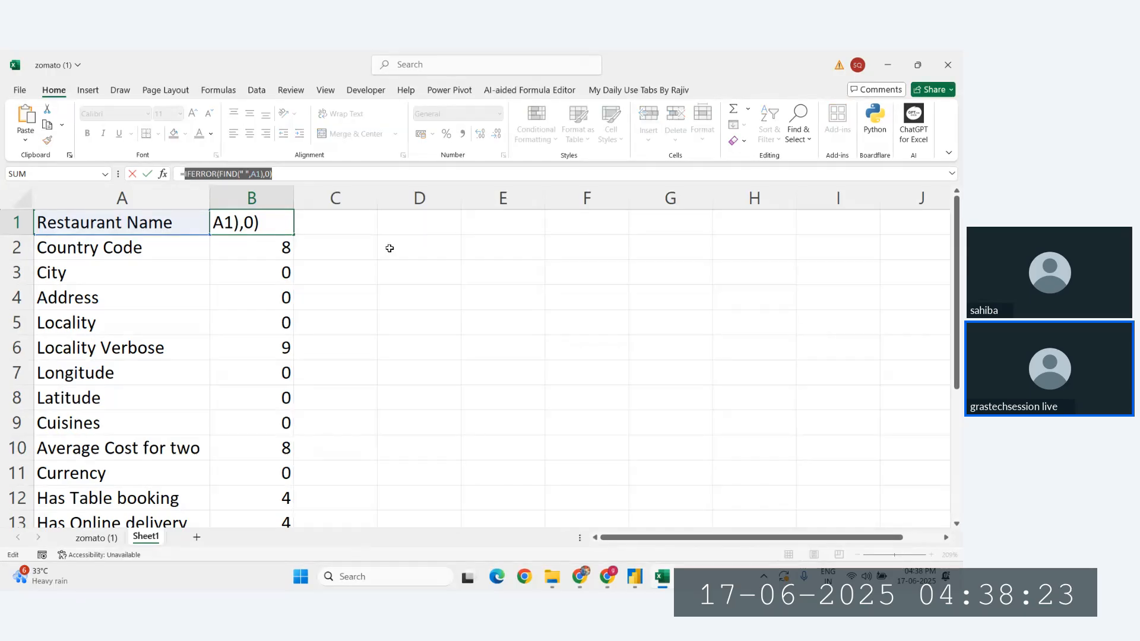
key("BackSpace")
type("IF(")
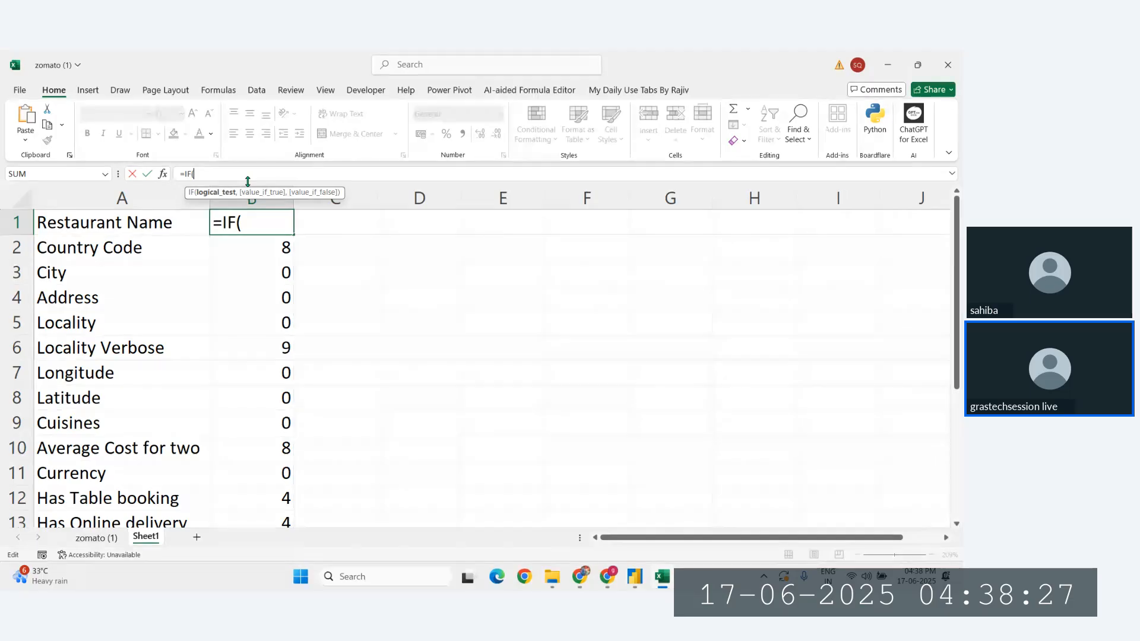
key("ctrl+v")
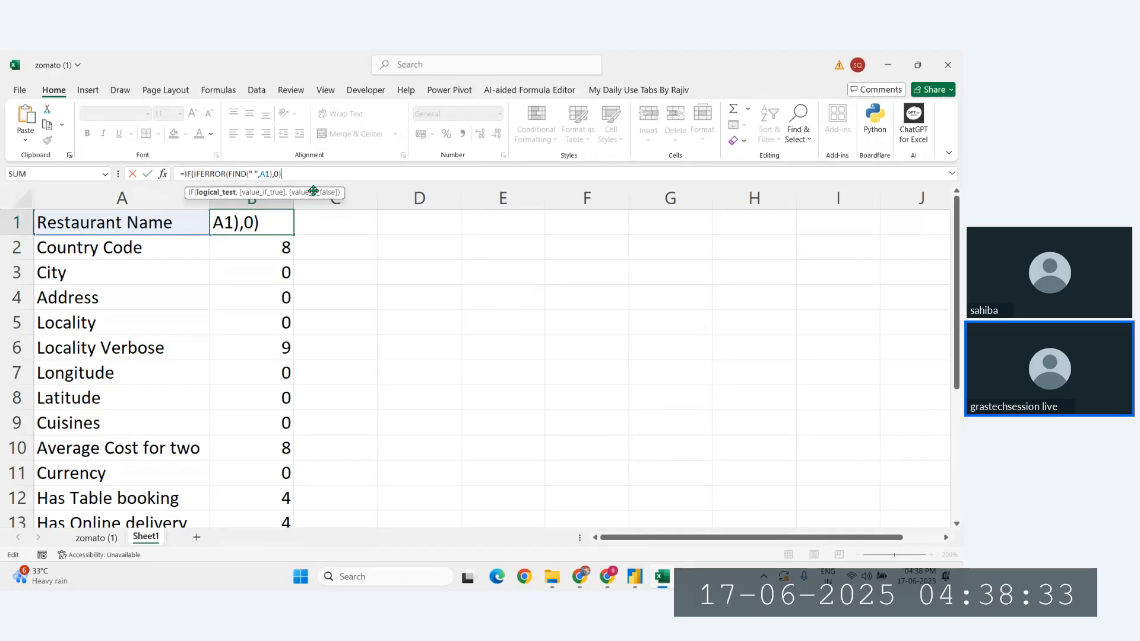
type(",\"A\",")
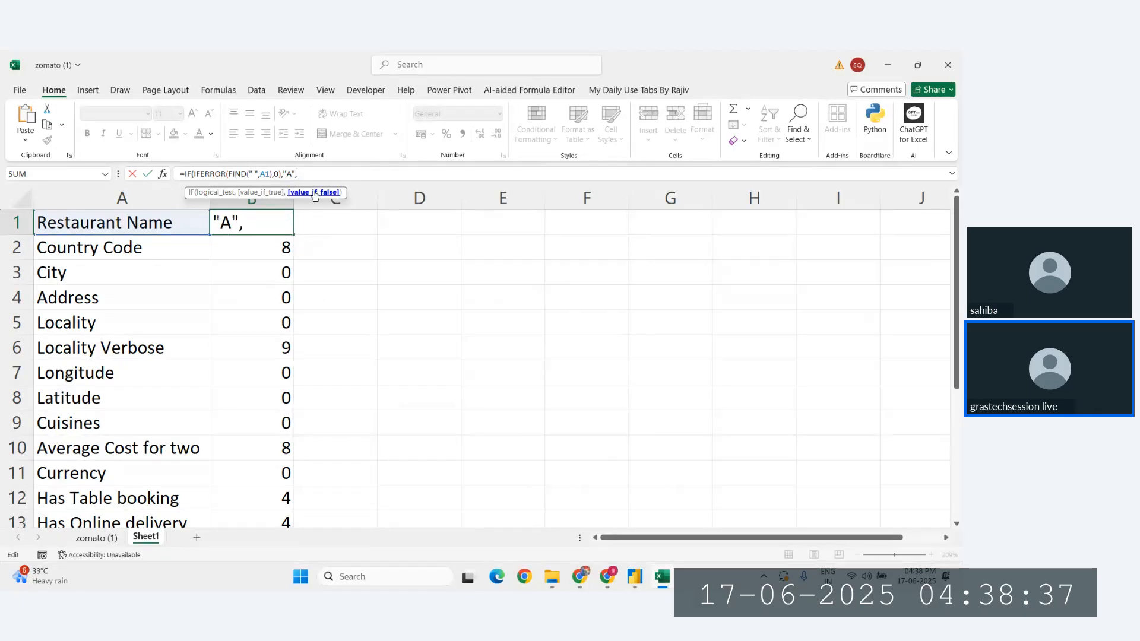
type("\"B\")")
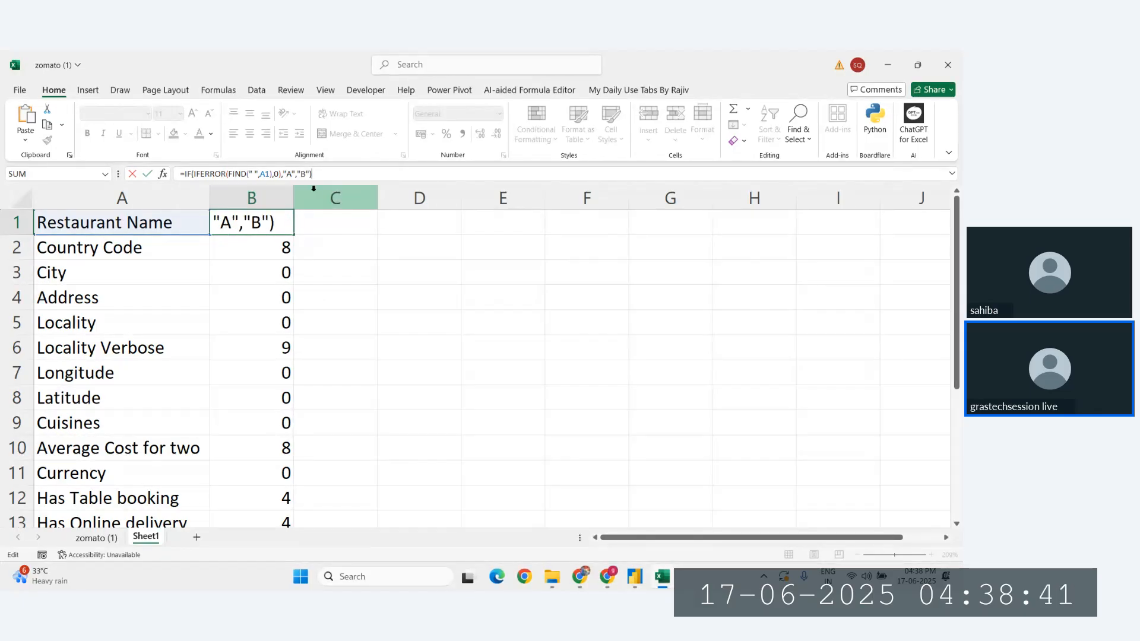
key("Return")
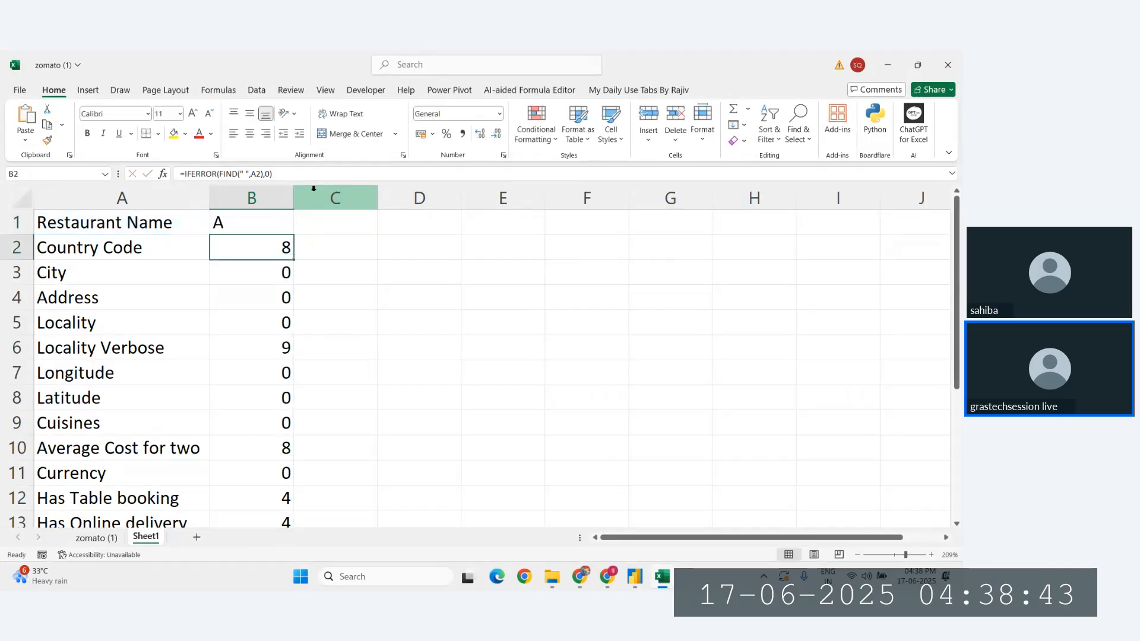
left_click(244, 224)
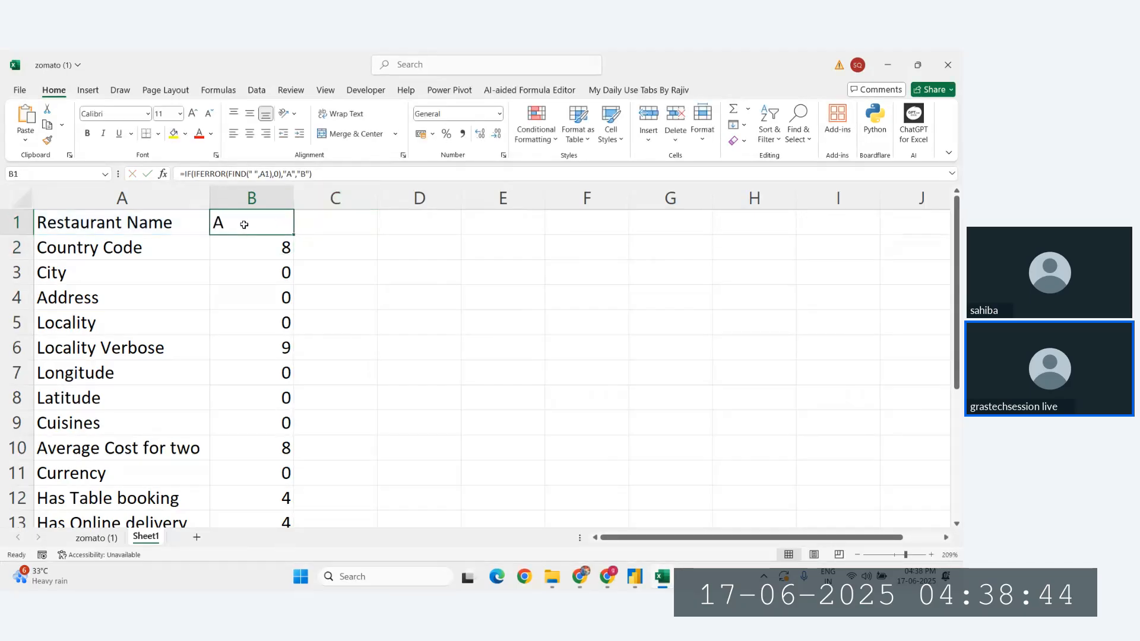
Fill B1's IF formula down column B and check the A and B results for the first headers.
double_click(291, 233)
left_click(253, 227)
left_click(249, 255)
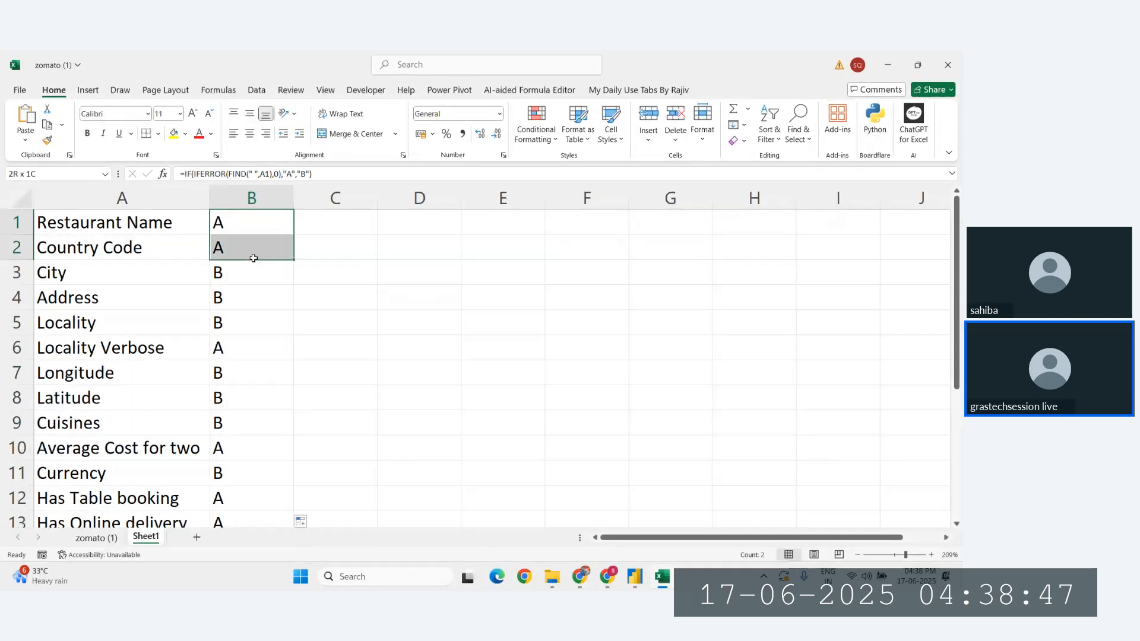
left_click(234, 274)
left_click(253, 297)
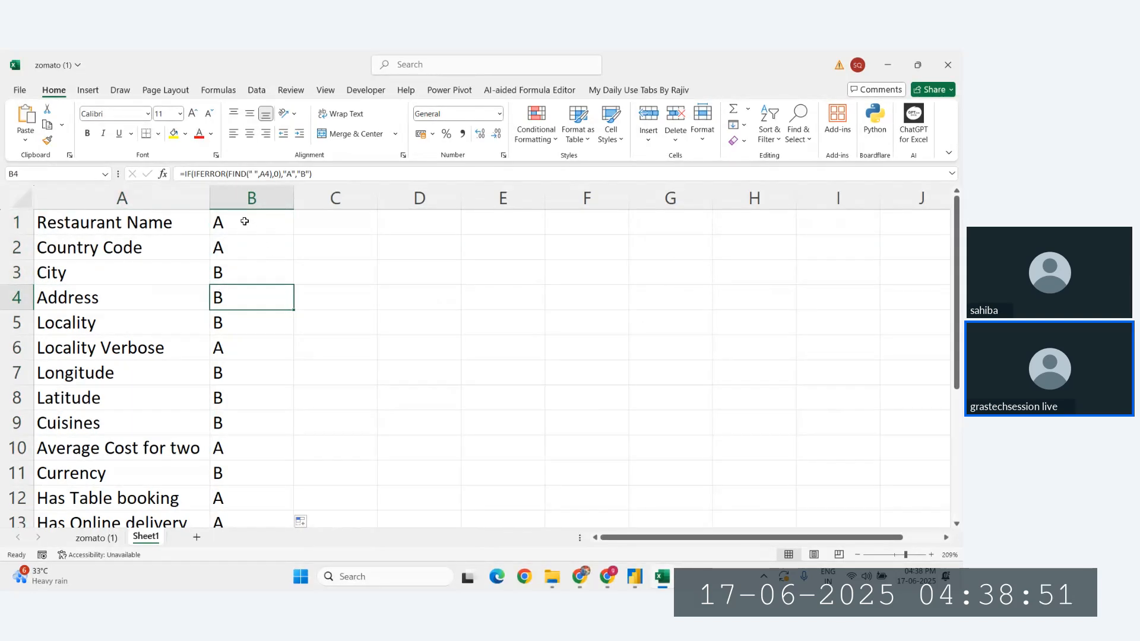
left_click(236, 219)
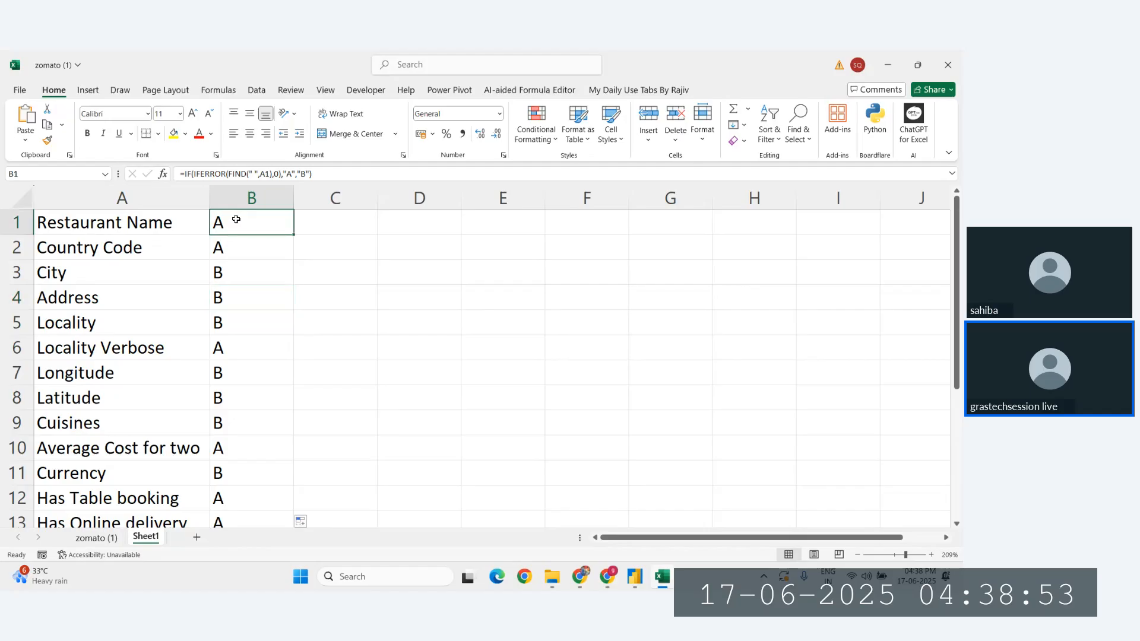
left_click(297, 172)
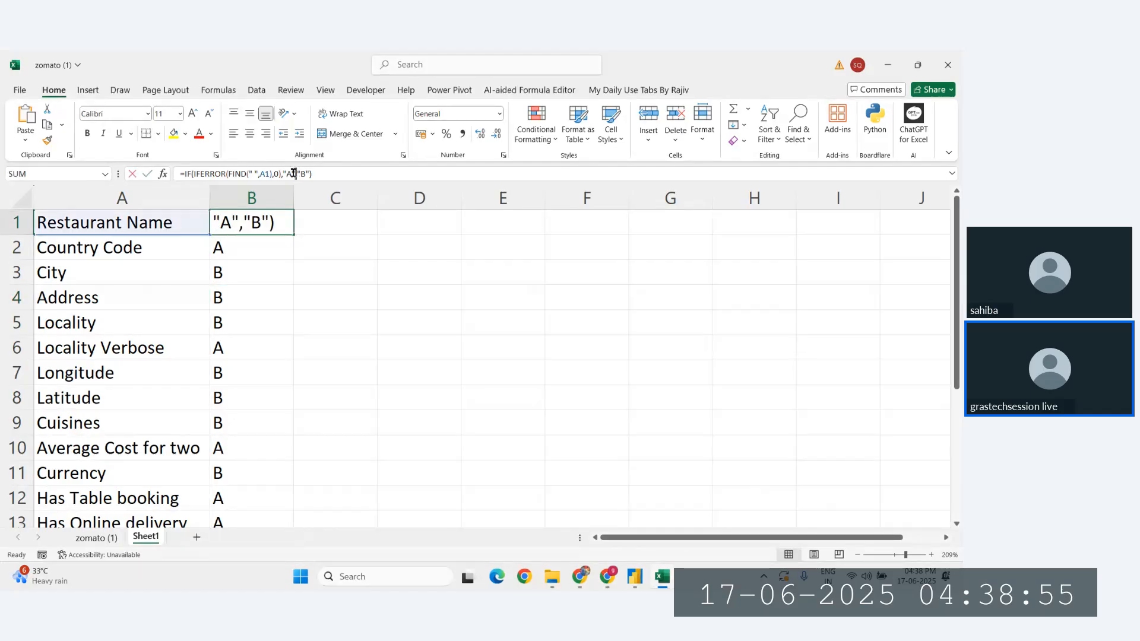
key("Escape")
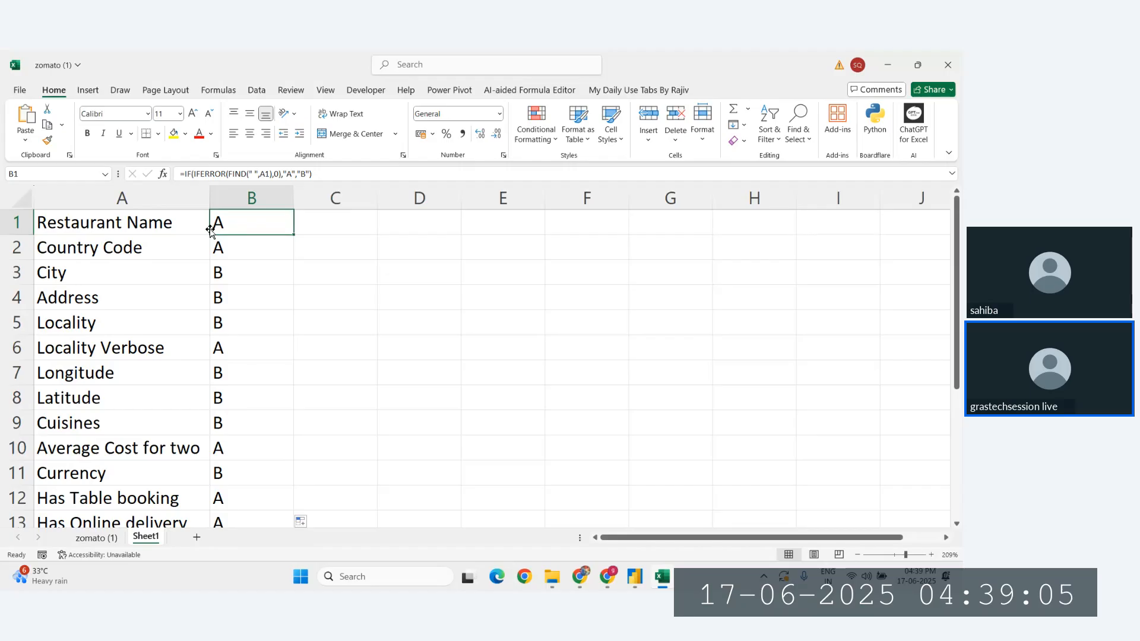
Change the value-if-false in B1's IF formula to A1 and fill the formula down column B.
double_click(302, 173)
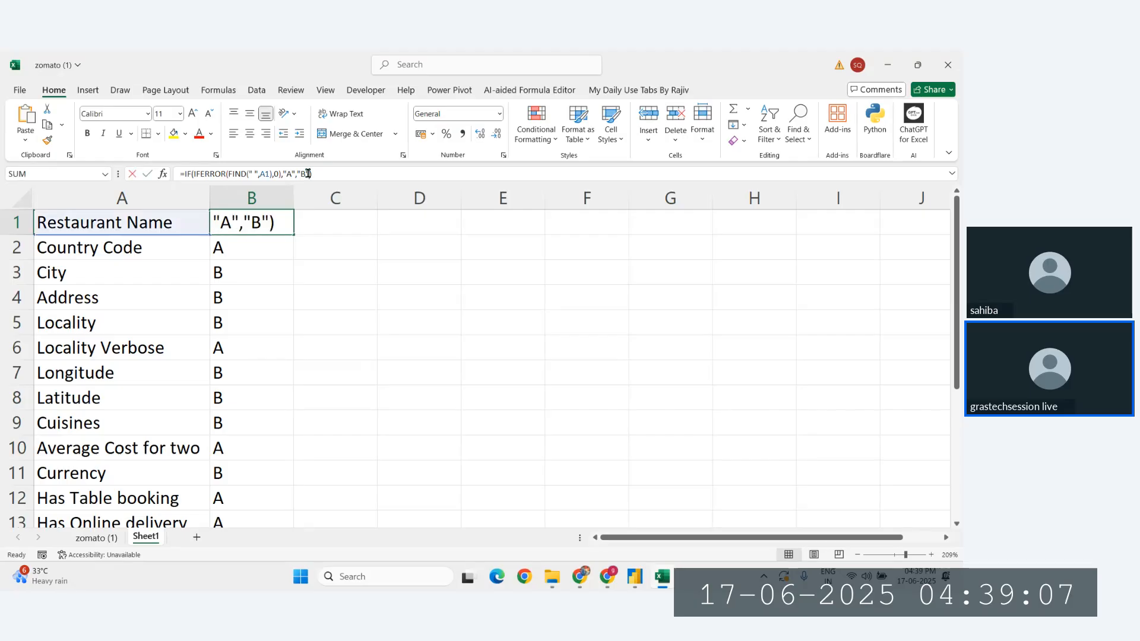
key("BackSpace")
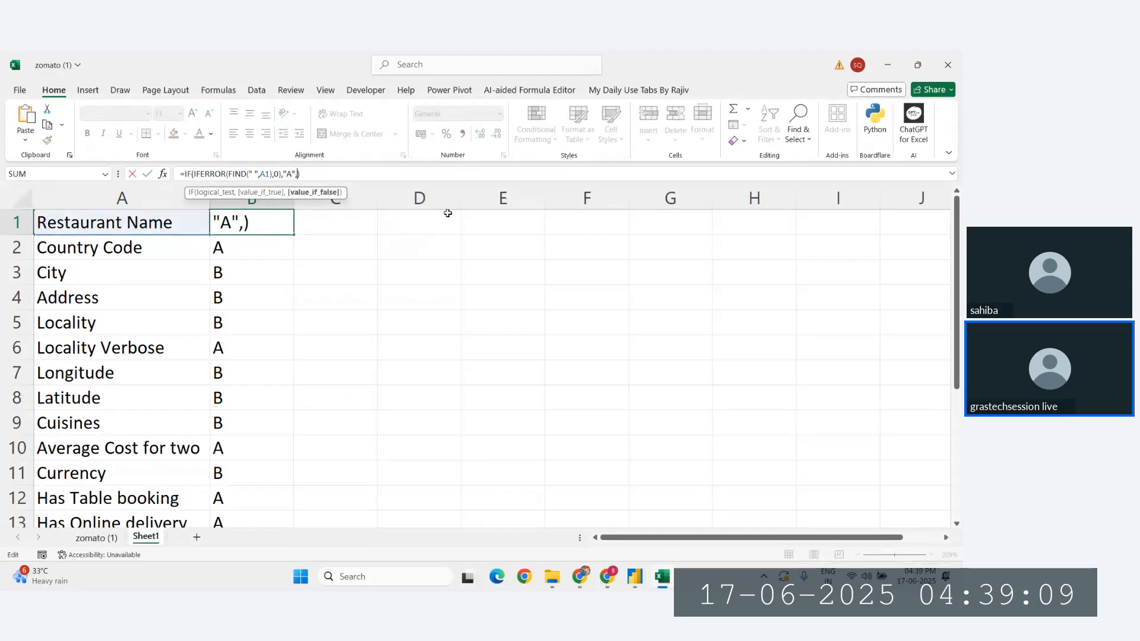
left_click(98, 222)
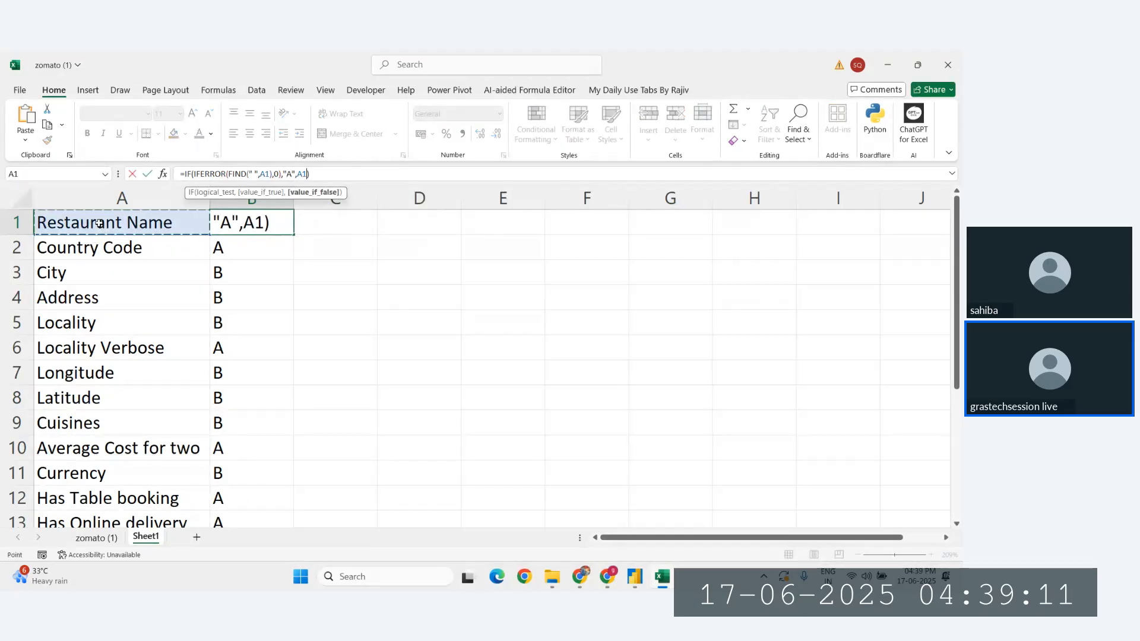
key("Return")
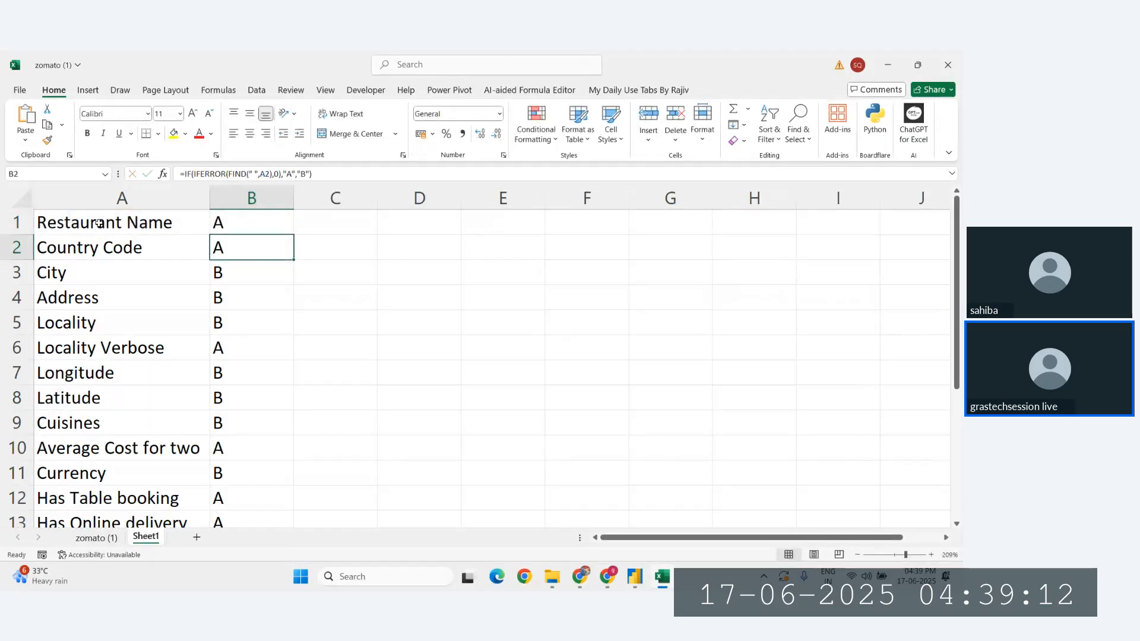
left_click(233, 213)
double_click(295, 236)
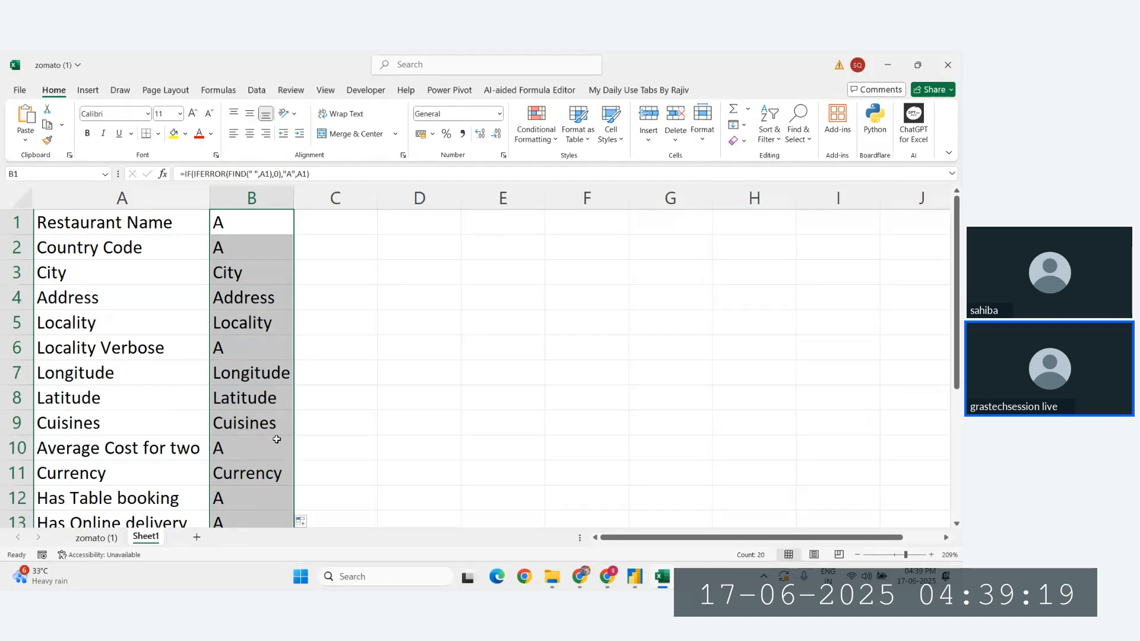
Replace the "A" value-if-true in B1's IF formula with a REPLACE function that takes A1 as its old text.
left_click(230, 225)
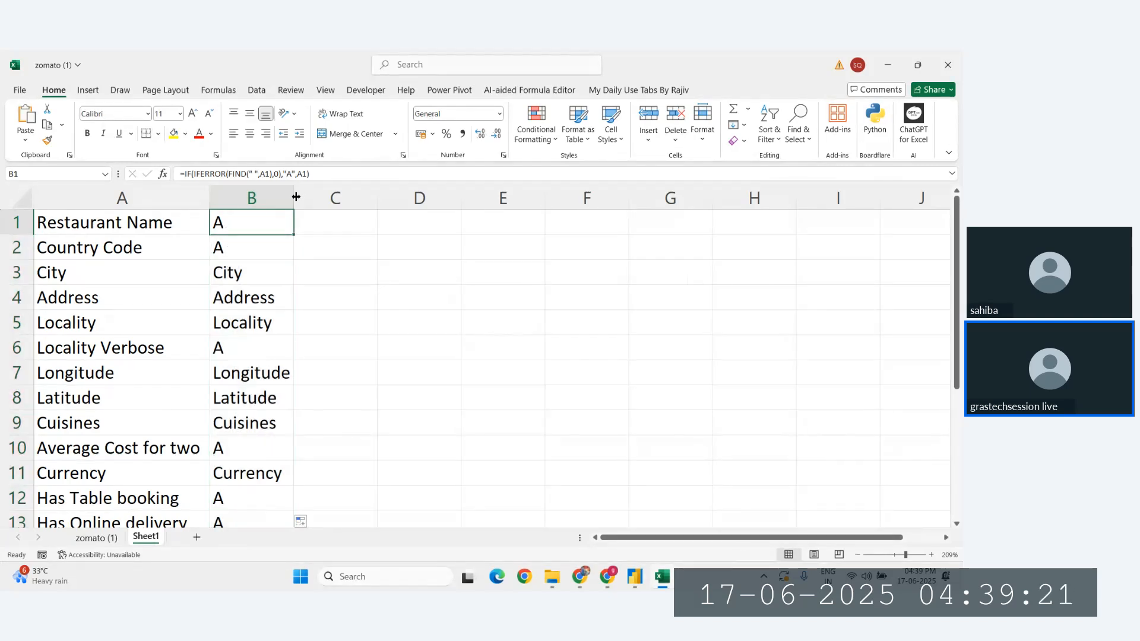
left_click(297, 173)
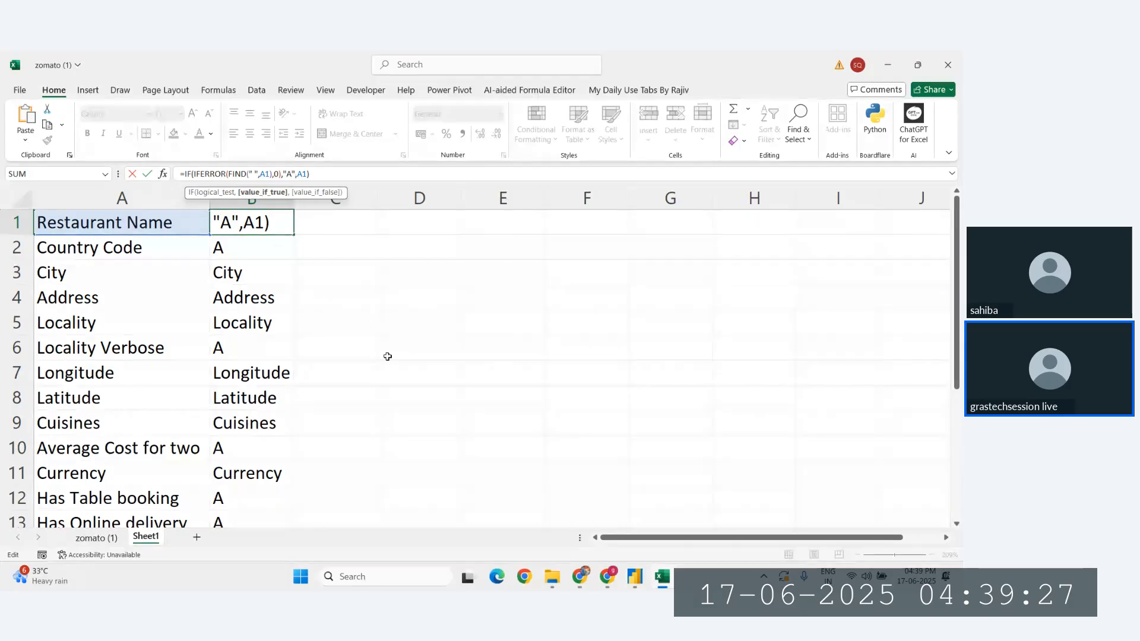
key("BackSpace")
key("BackSpace")
key("BackSpace")
type("rep")
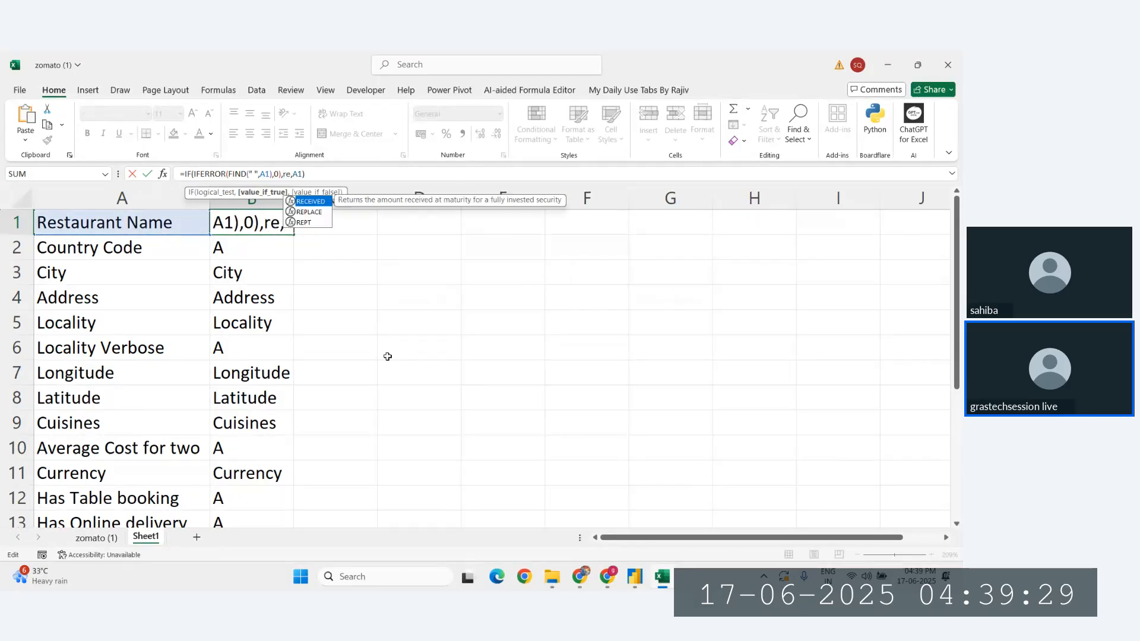
key("Tab")
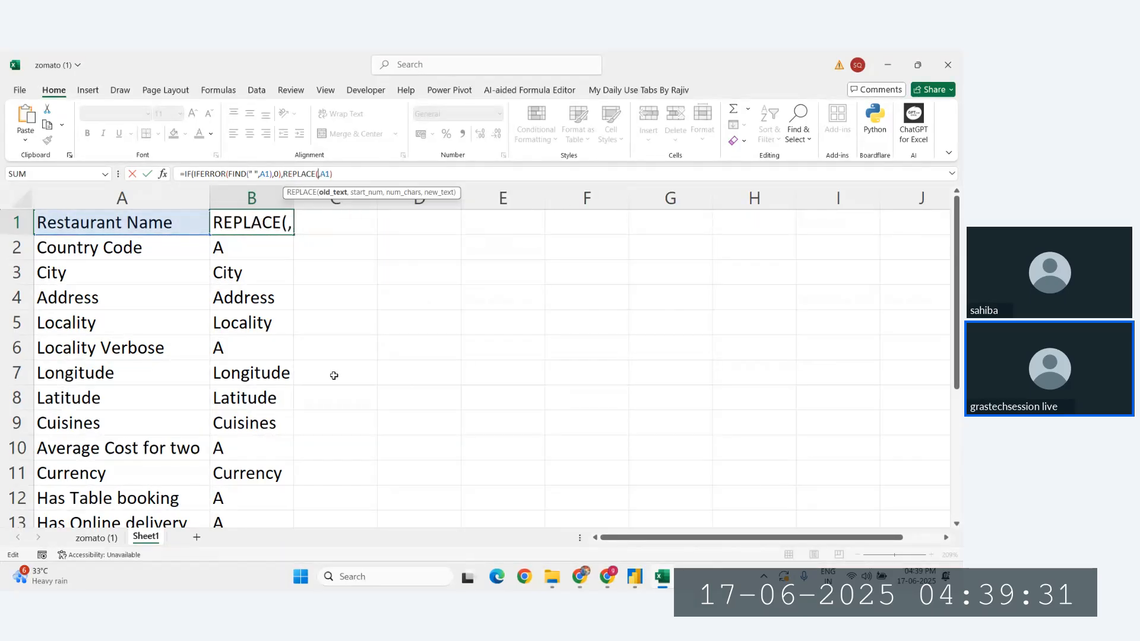
left_click(65, 226)
Nest FIND(" ",A1) as the start number of the REPLACE function in B1.
type(",1")
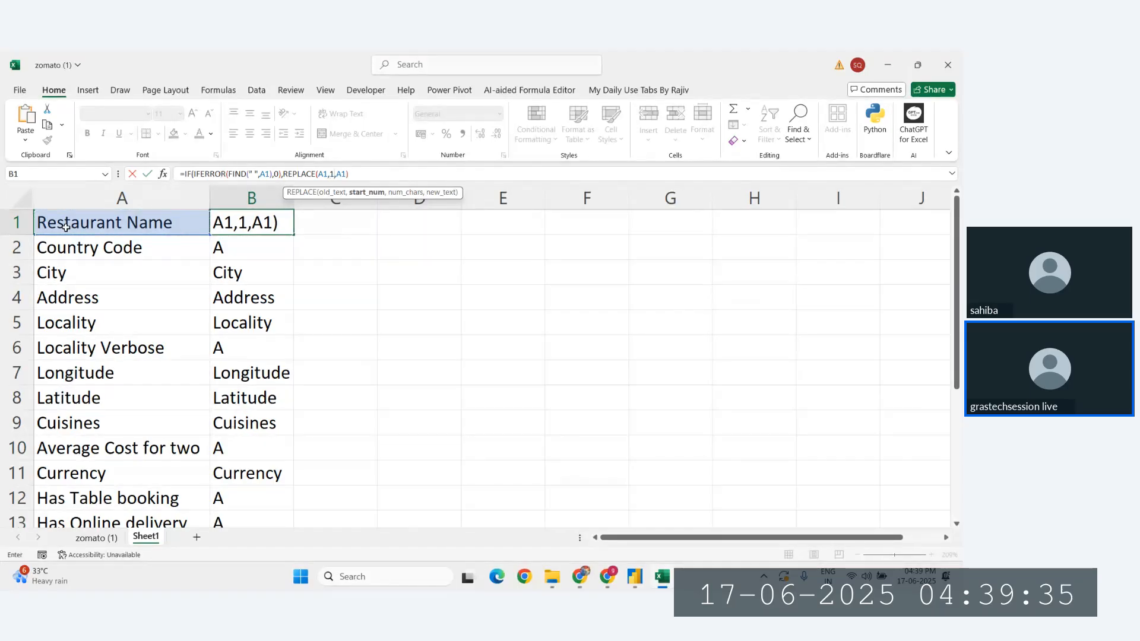
key("BackSpace")
type("fin")
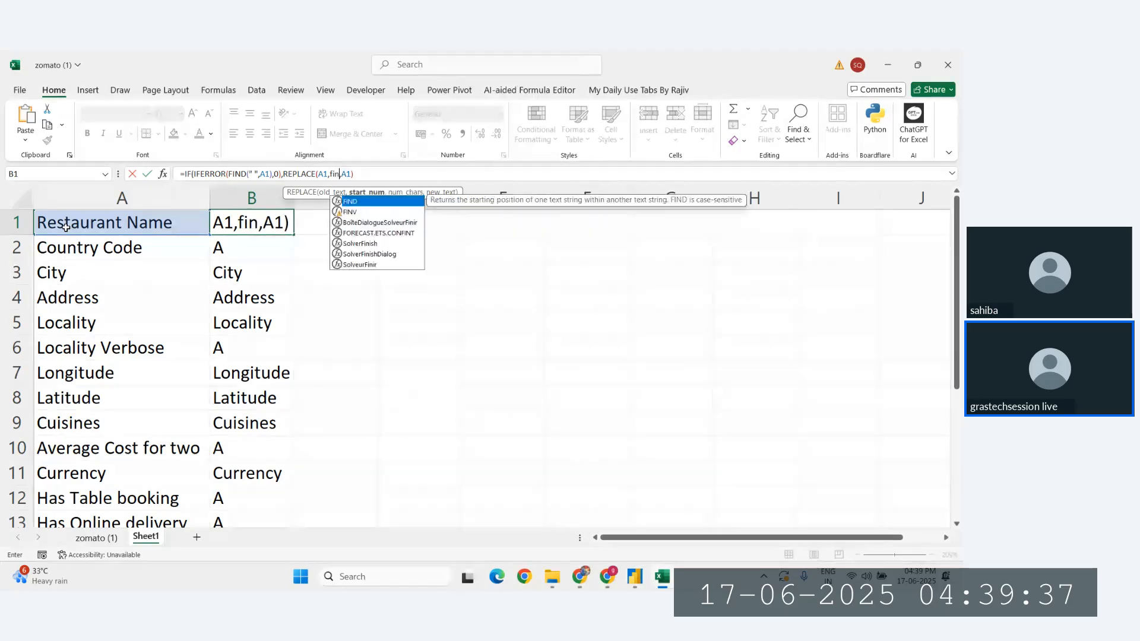
key("Tab")
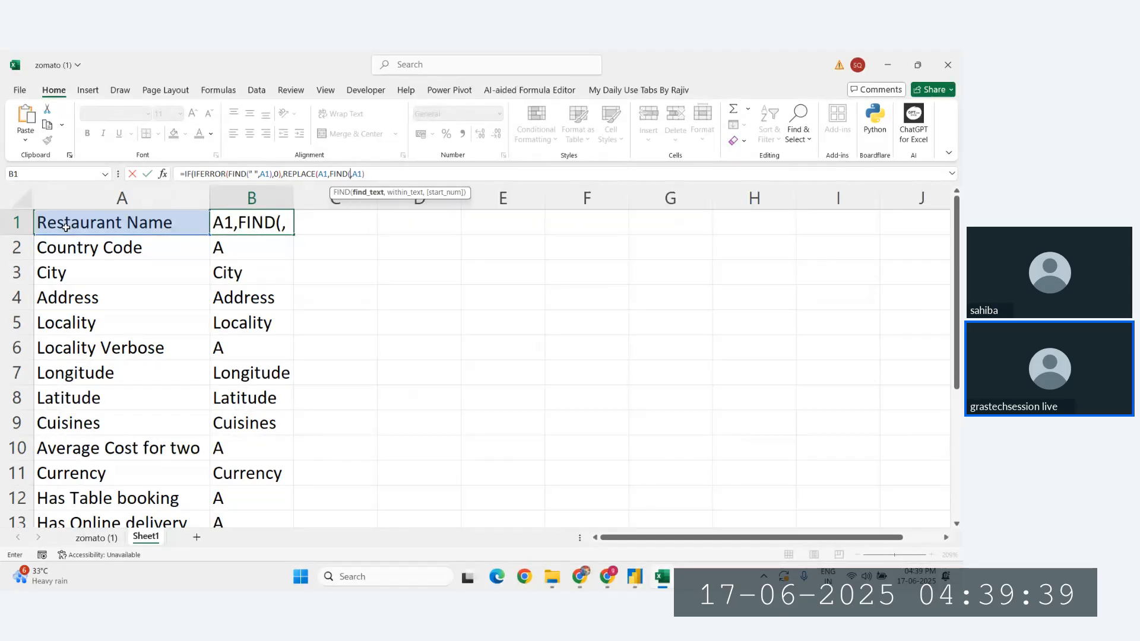
type("\" \"")
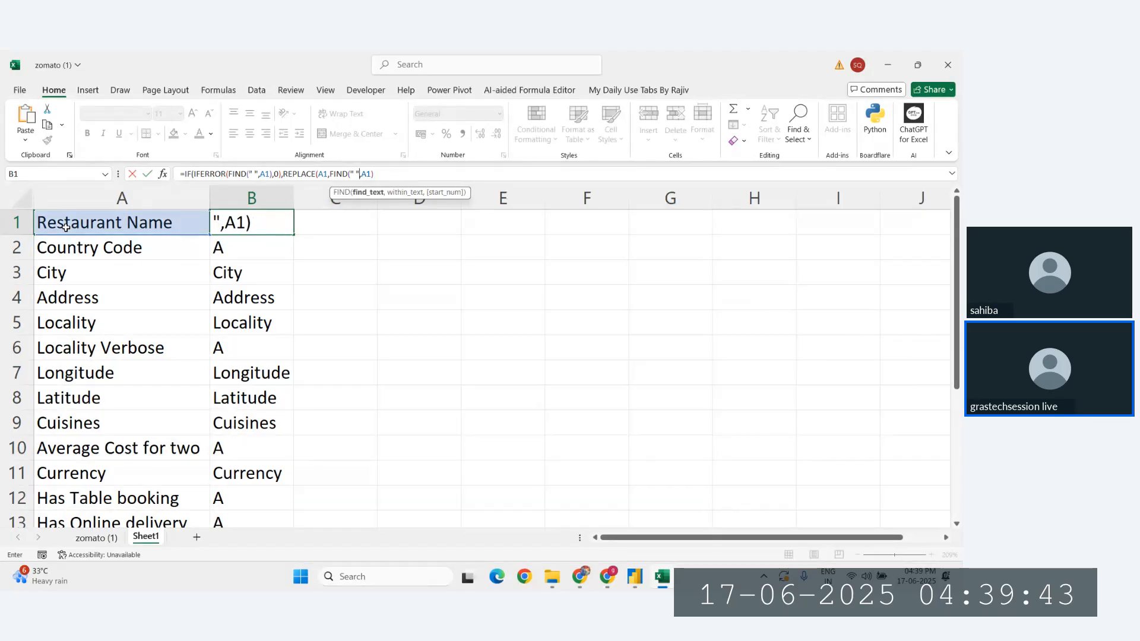
type(",")
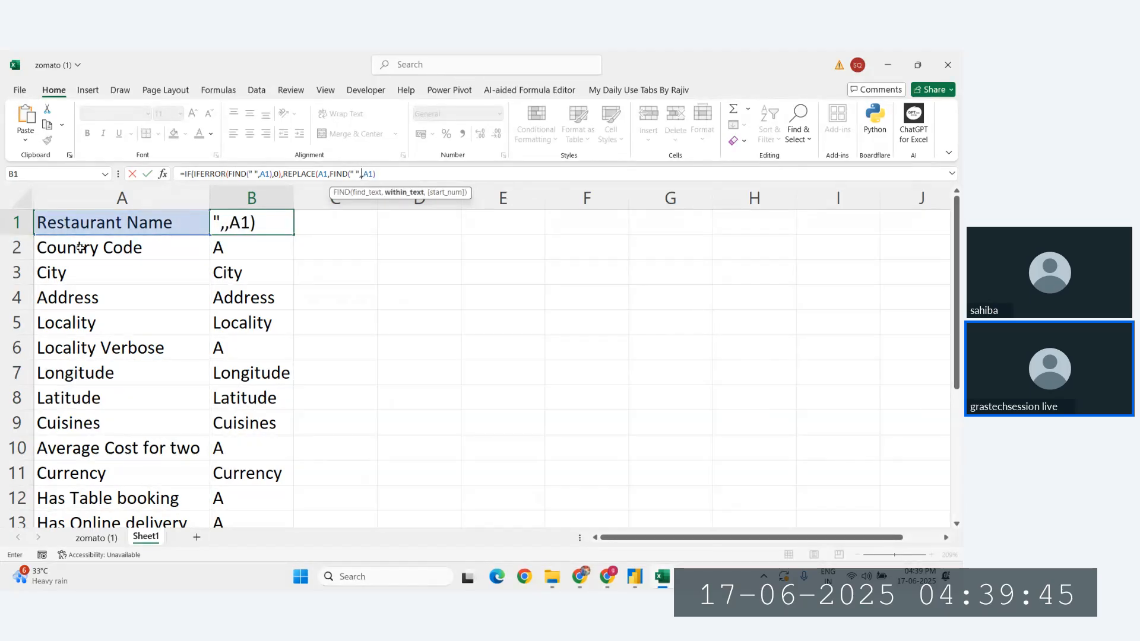
left_click(87, 227)
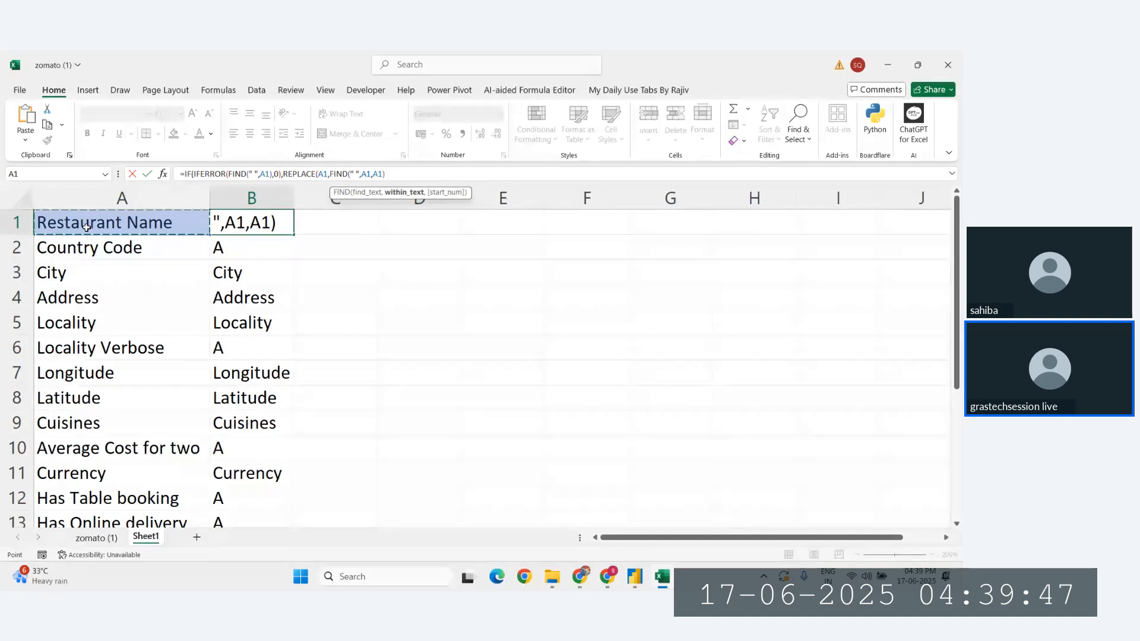
type(")")
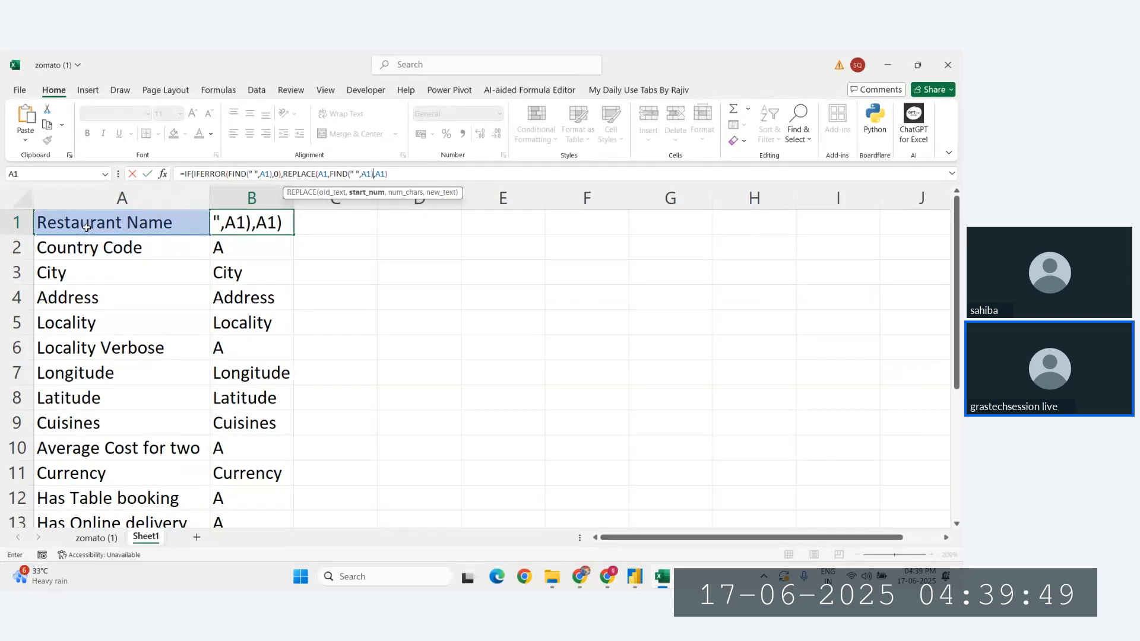
Complete B1's REPLACE function with 1 as the number of characters and "_" as the new text.
type(",")
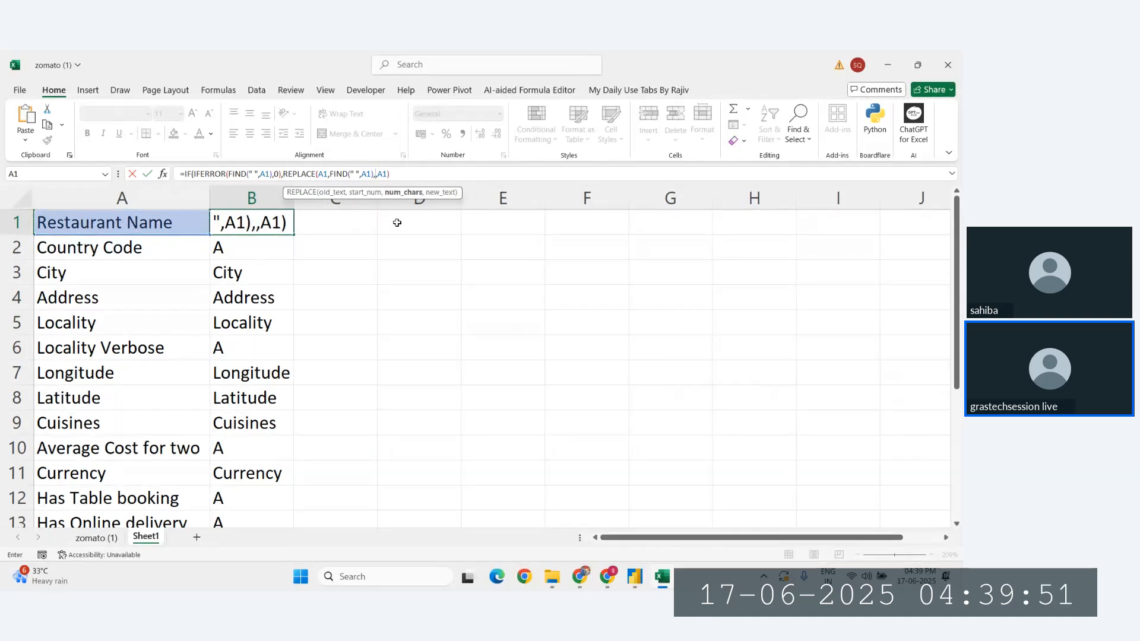
type("1,")
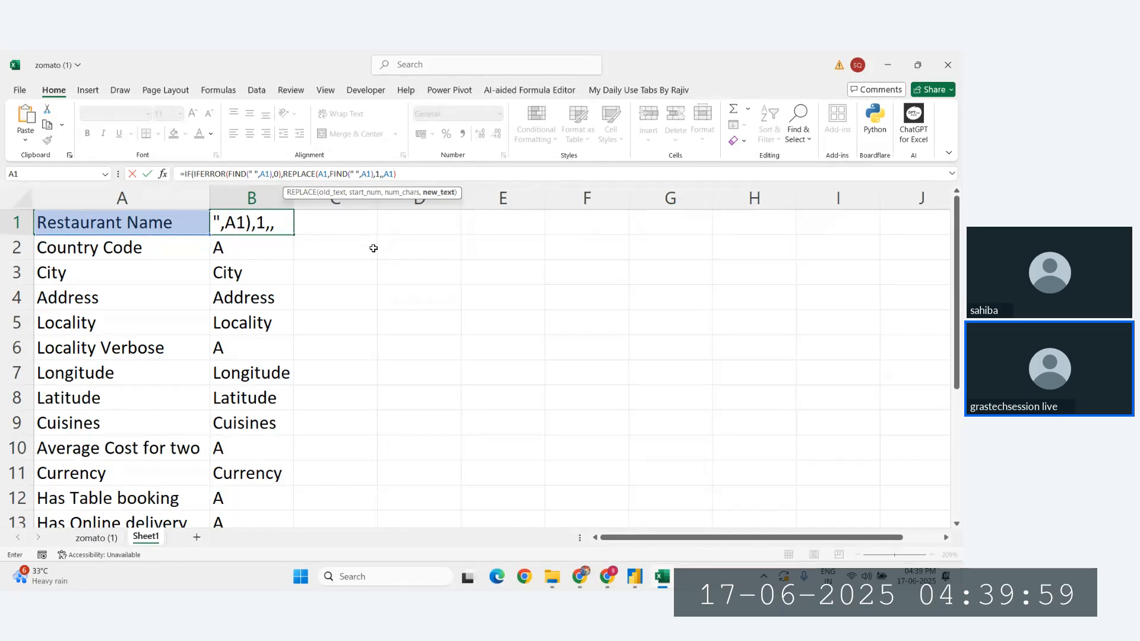
type("\"_")
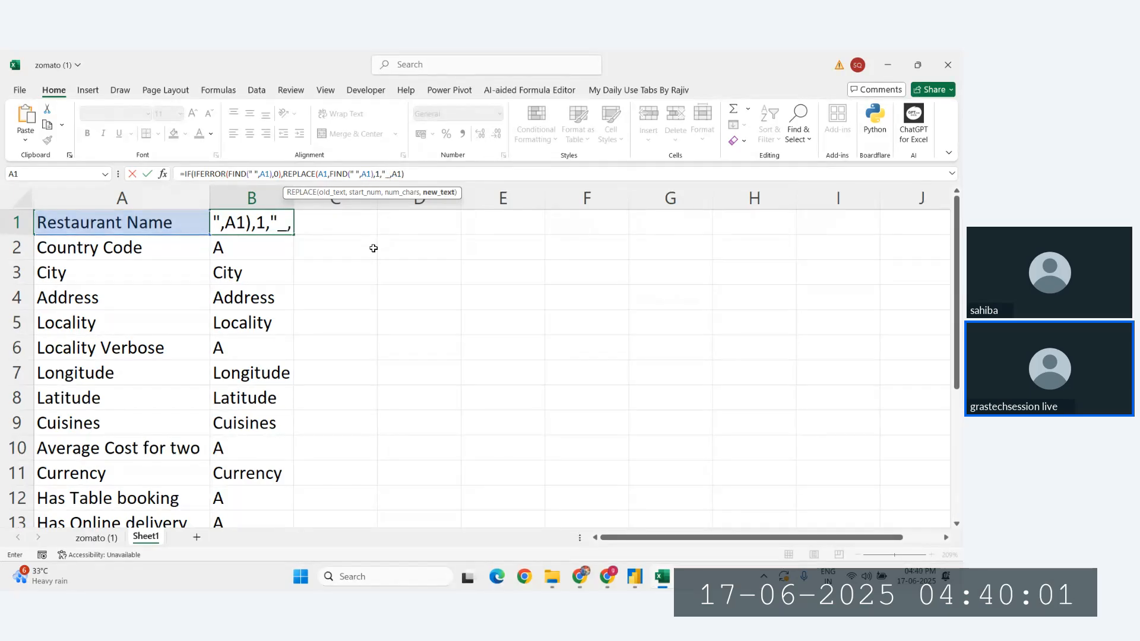
type("\")")
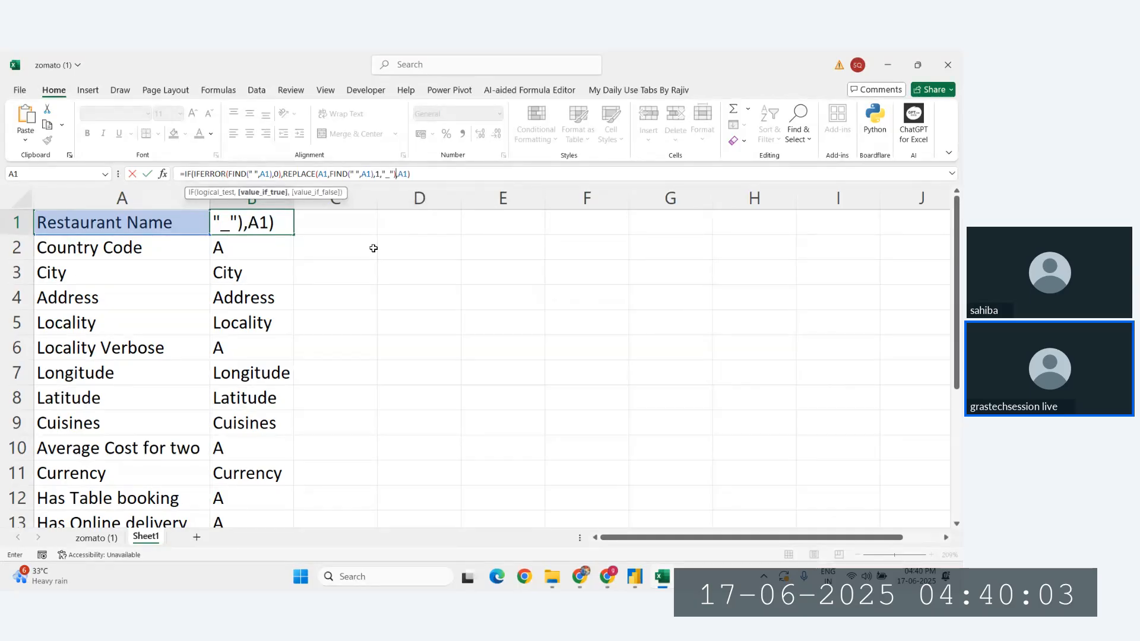
key("Return")
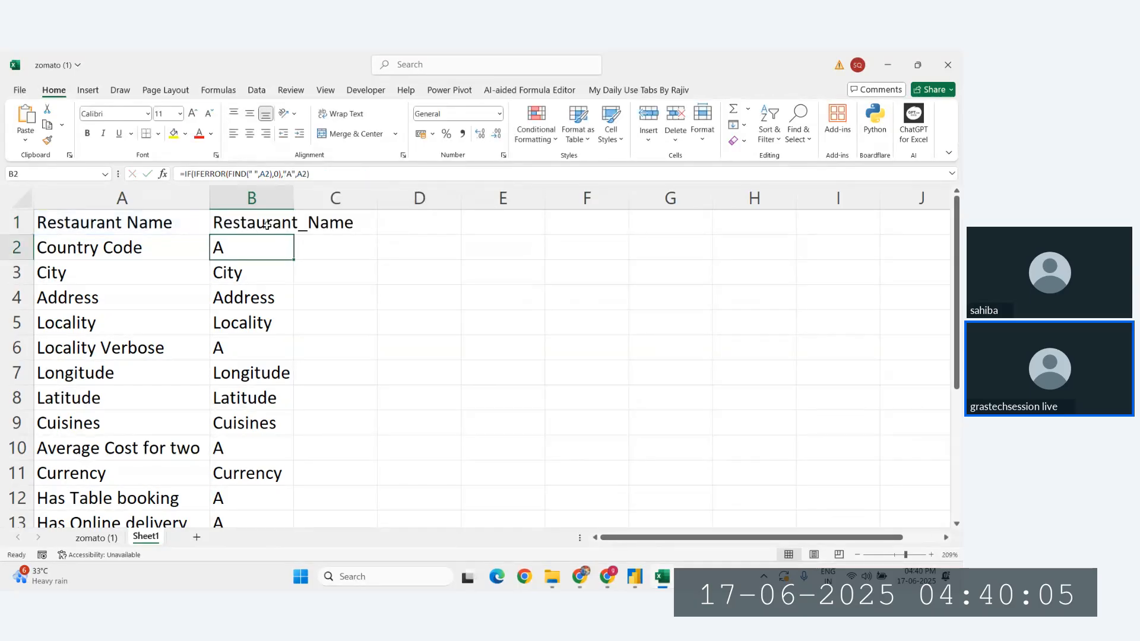
Fill the REPLACE formula from B1 down column B and autofit the column's width.
left_click(283, 231)
double_click(295, 232)
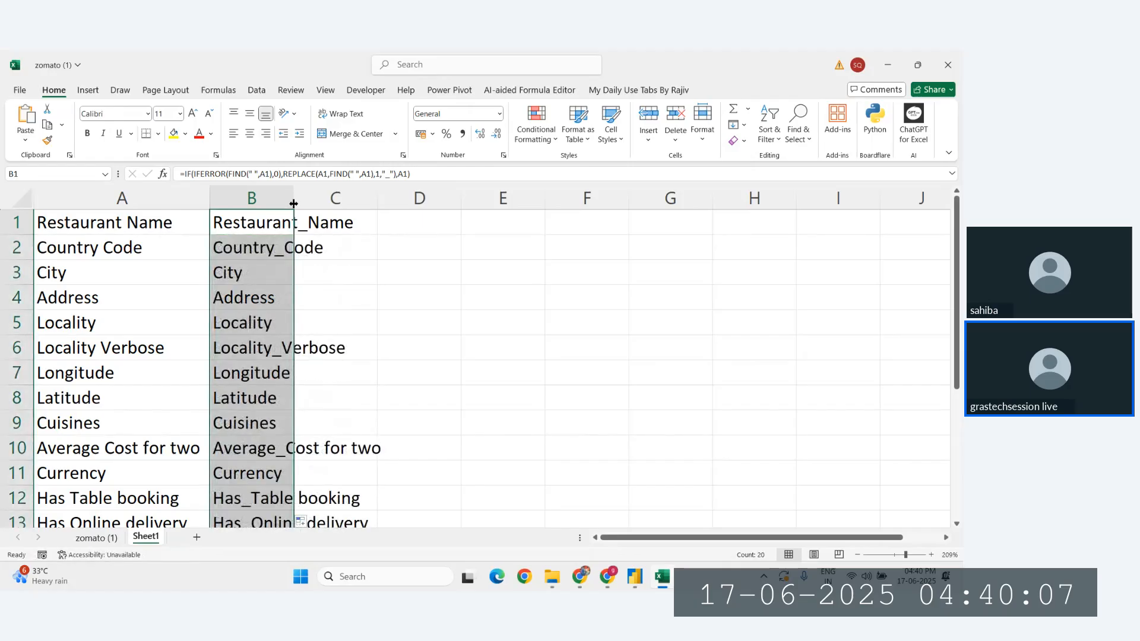
double_click(293, 198)
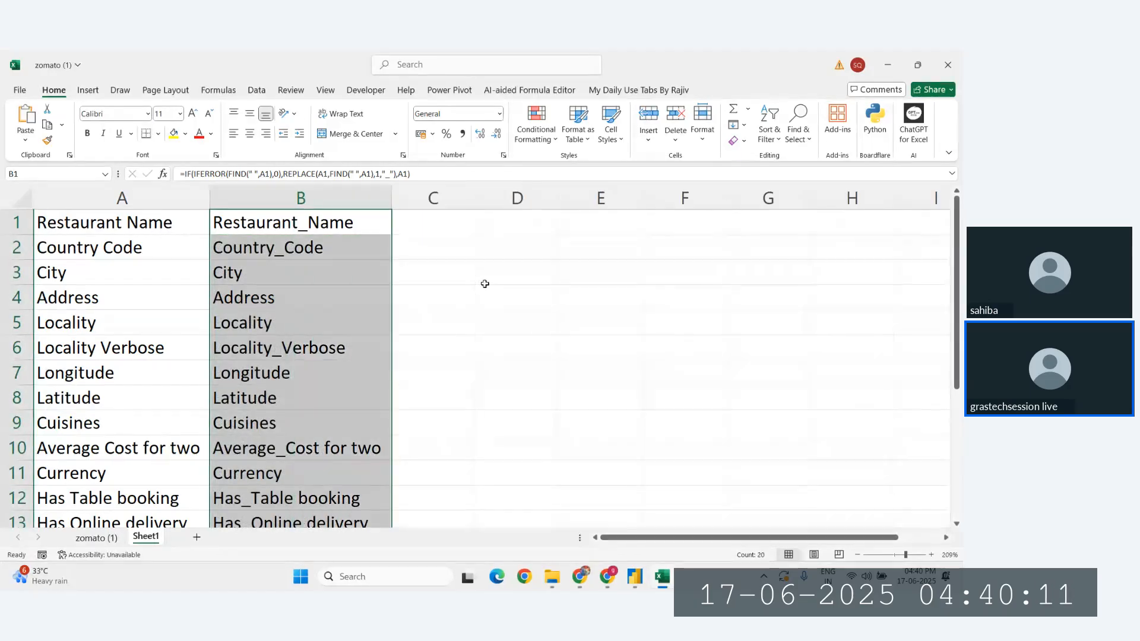
Review the column B results and formulas from Restaurant Name to Locality Verbose, including B1's full nested formula.
left_click(485, 283)
left_click(303, 222)
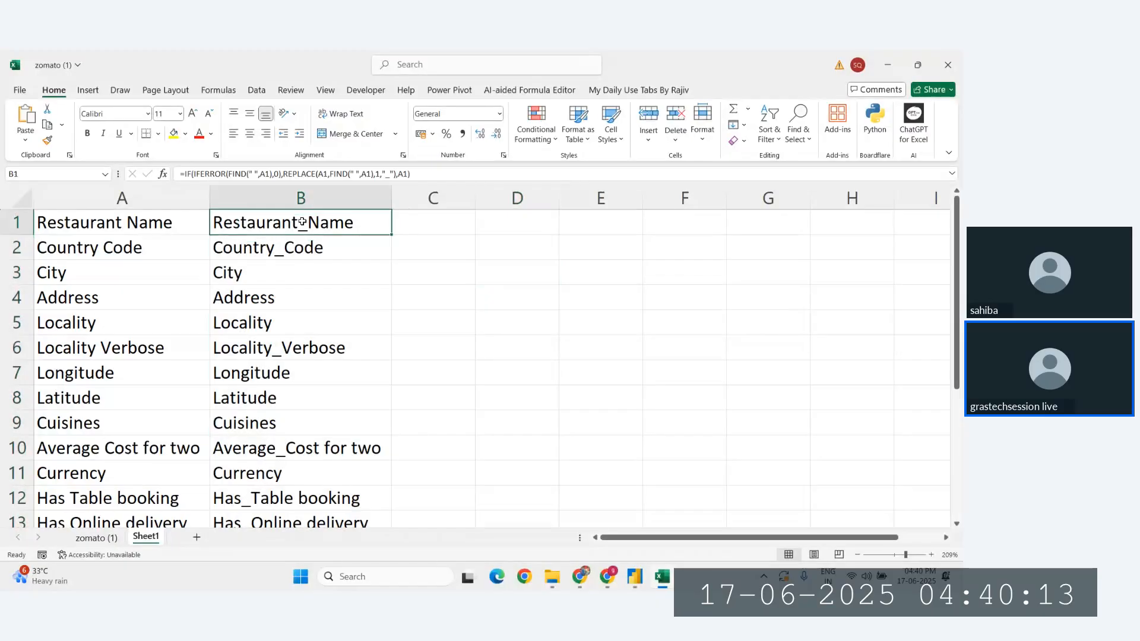
left_click(303, 254)
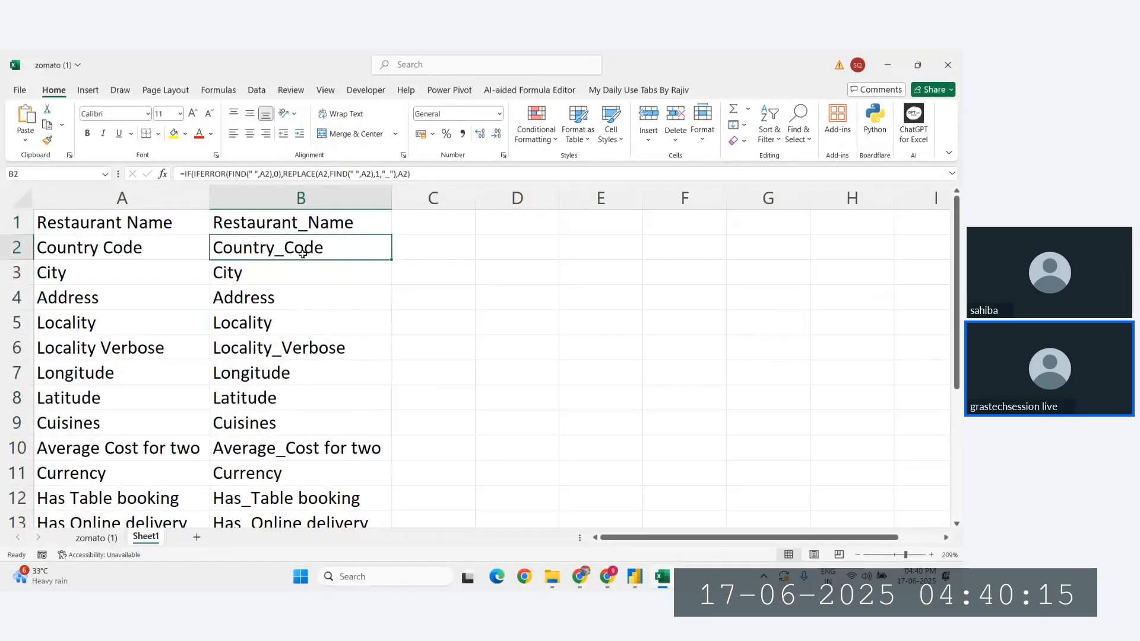
left_click(279, 281)
left_click(286, 321)
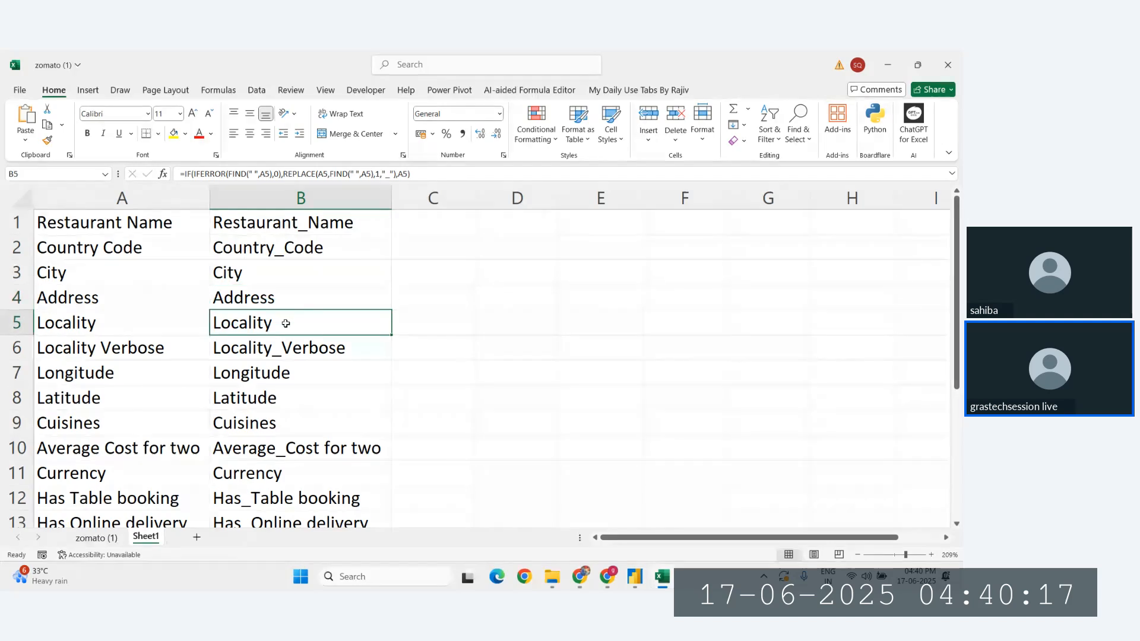
left_click(295, 342)
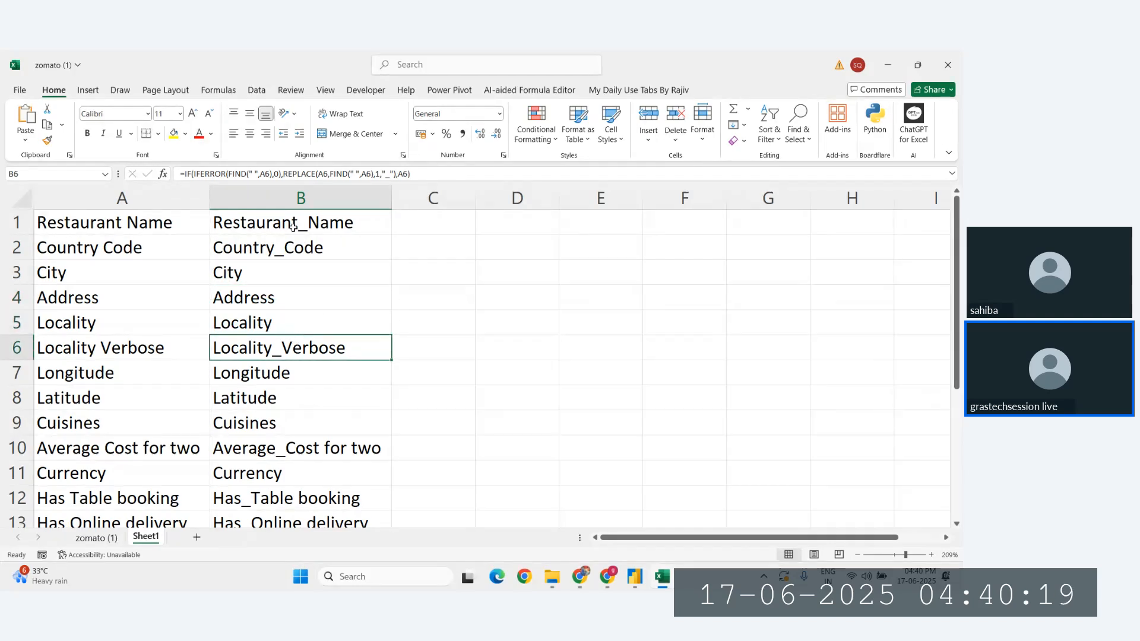
left_click_drag(293, 227, 317, 292)
left_click(317, 263)
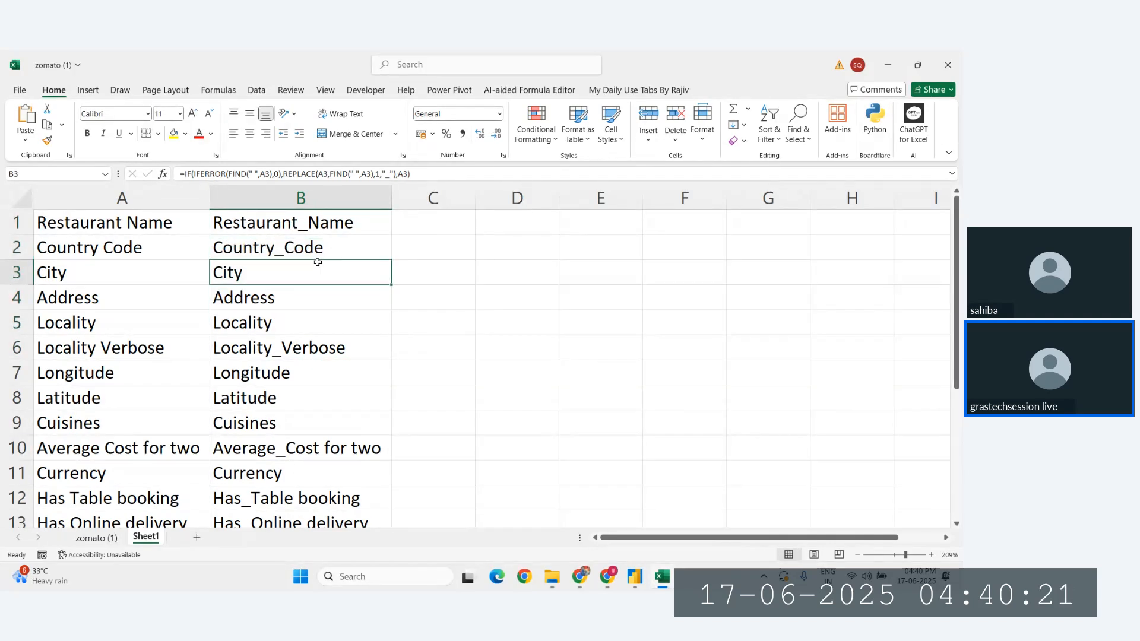
left_click(321, 246)
left_click(301, 227)
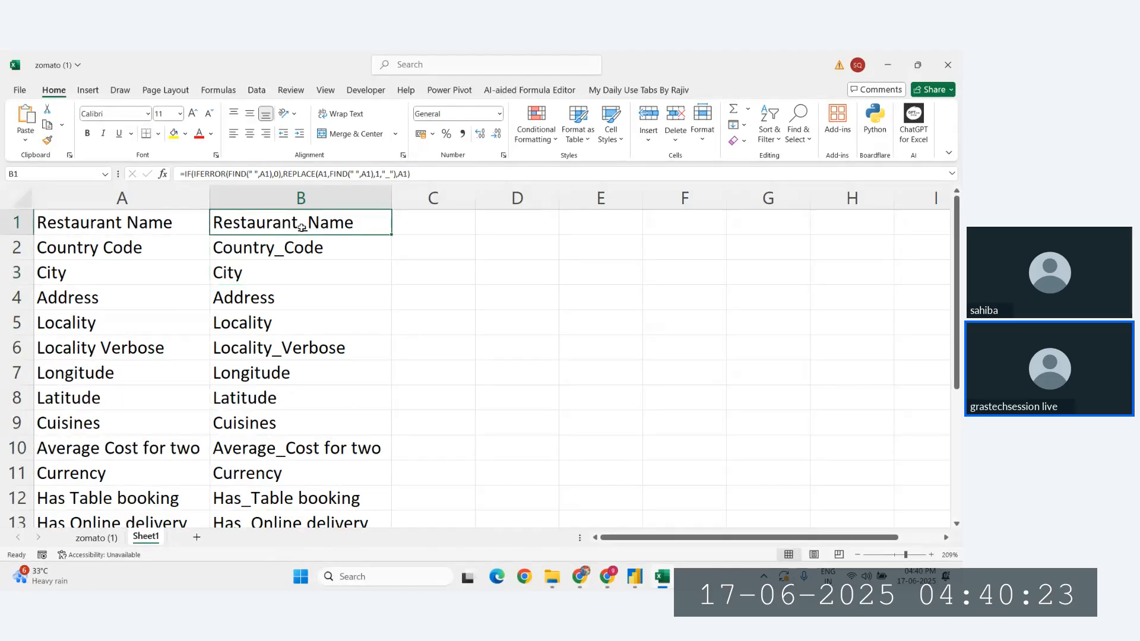
double_click(302, 228)
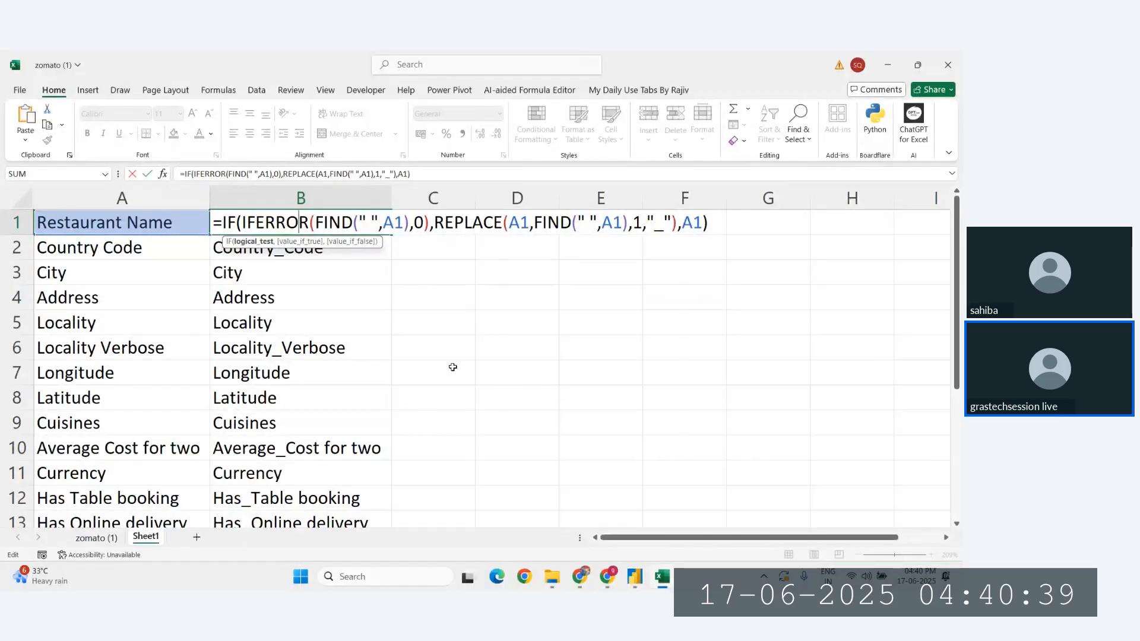
Close B1's formula without changes and delete column B with its REPLACE results.
key("ctrl+Return")
double_click(329, 225)
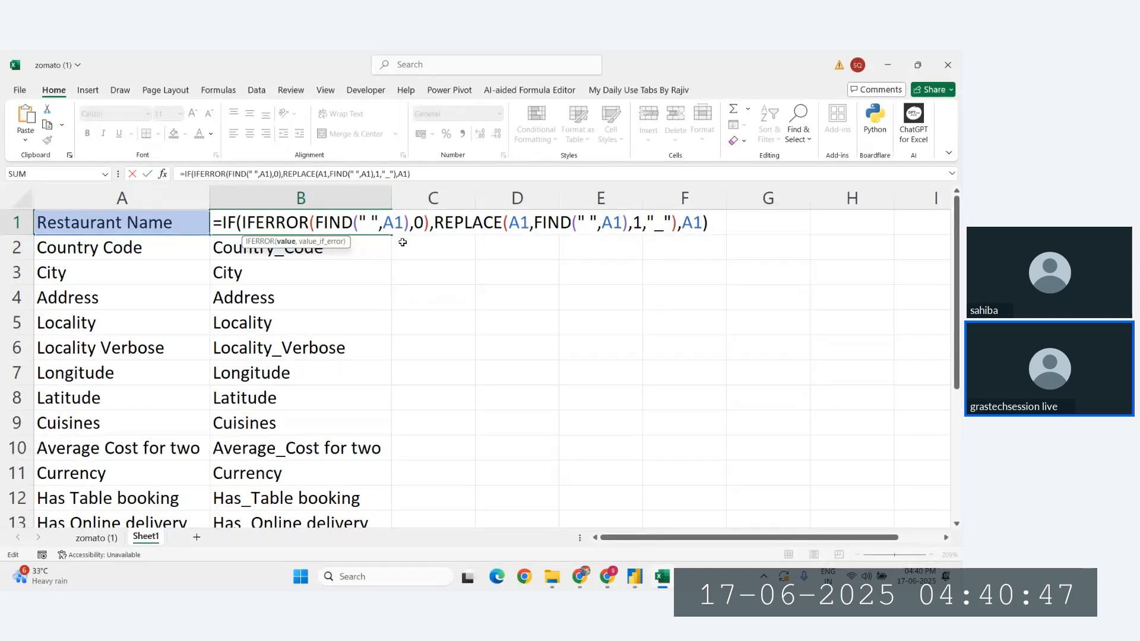
key("ctrl+Return")
left_click(315, 199)
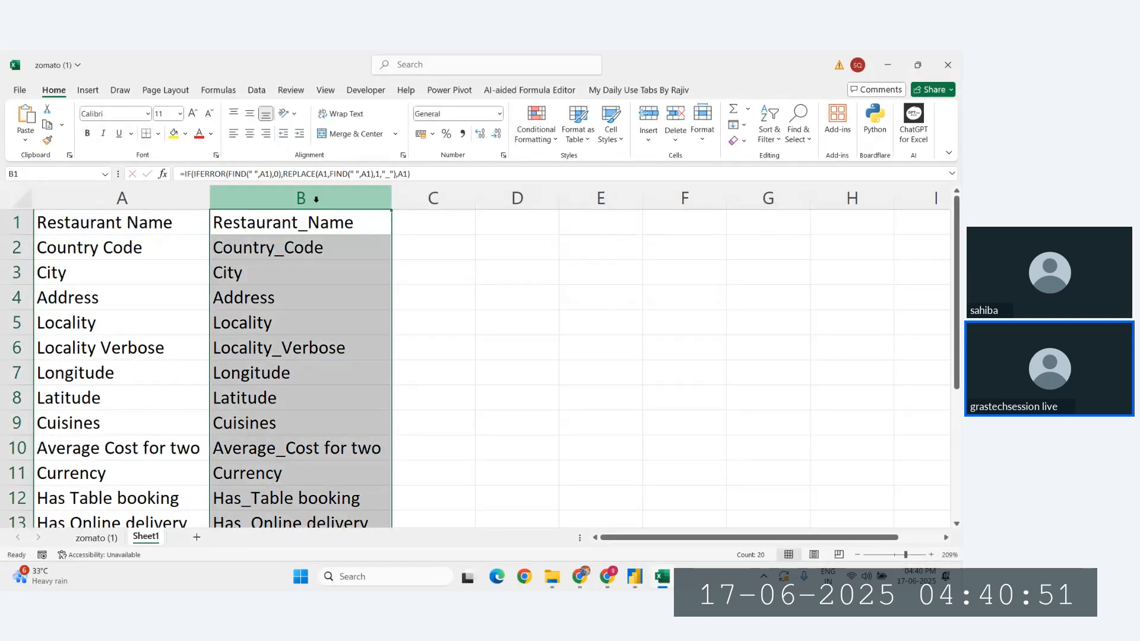
key("ctrl+minus")
left_click(248, 220)
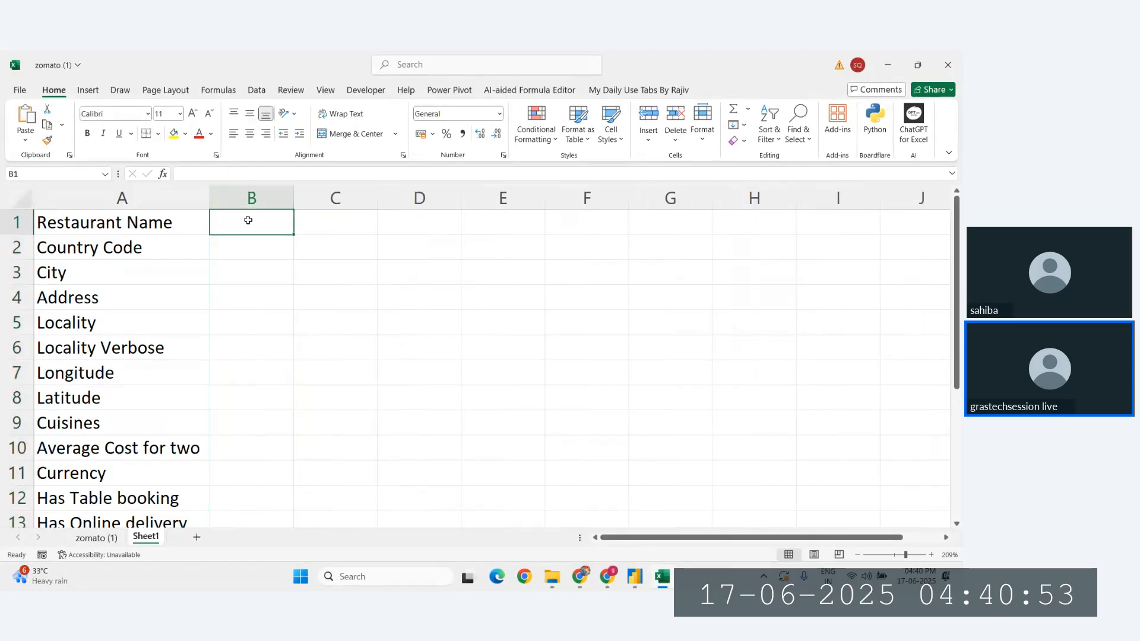
left_click(157, 224)
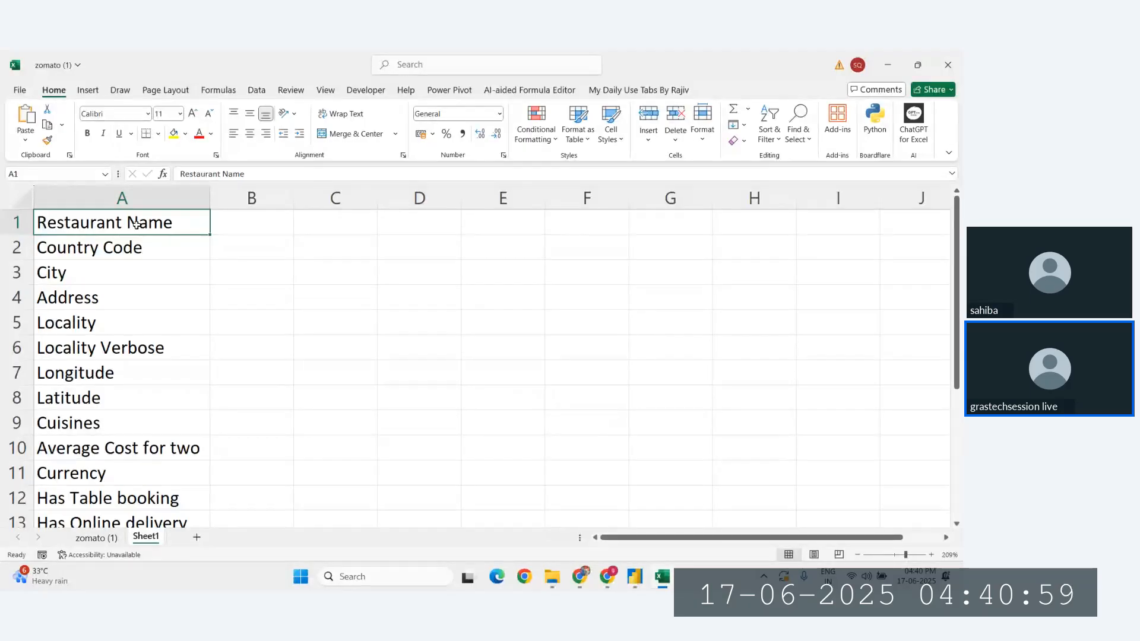
left_click(95, 266)
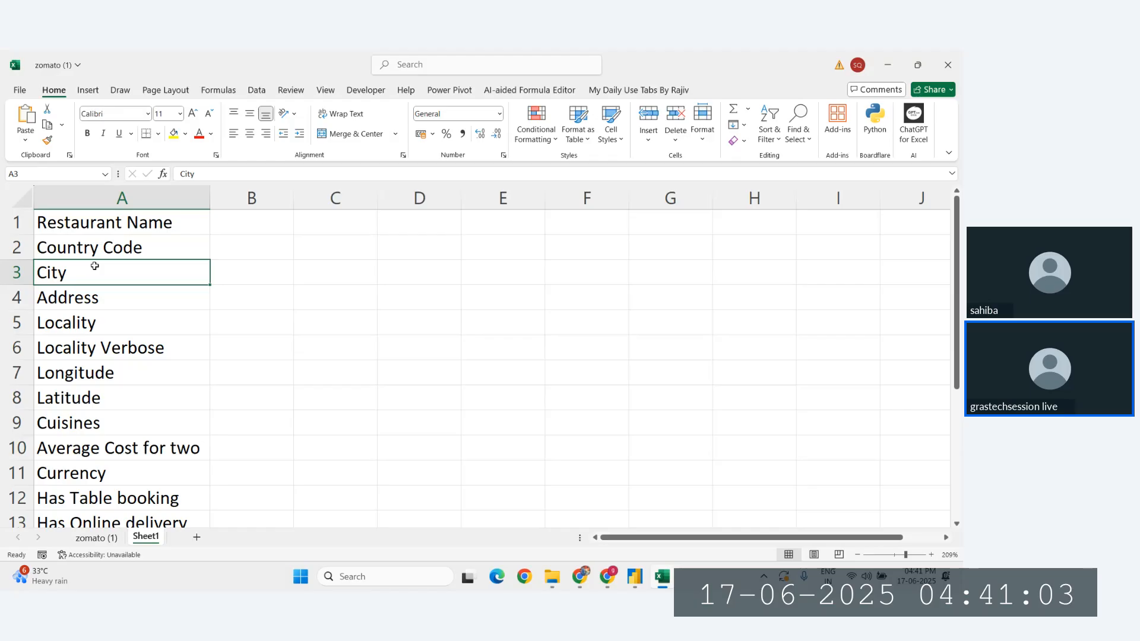
left_click(235, 231)
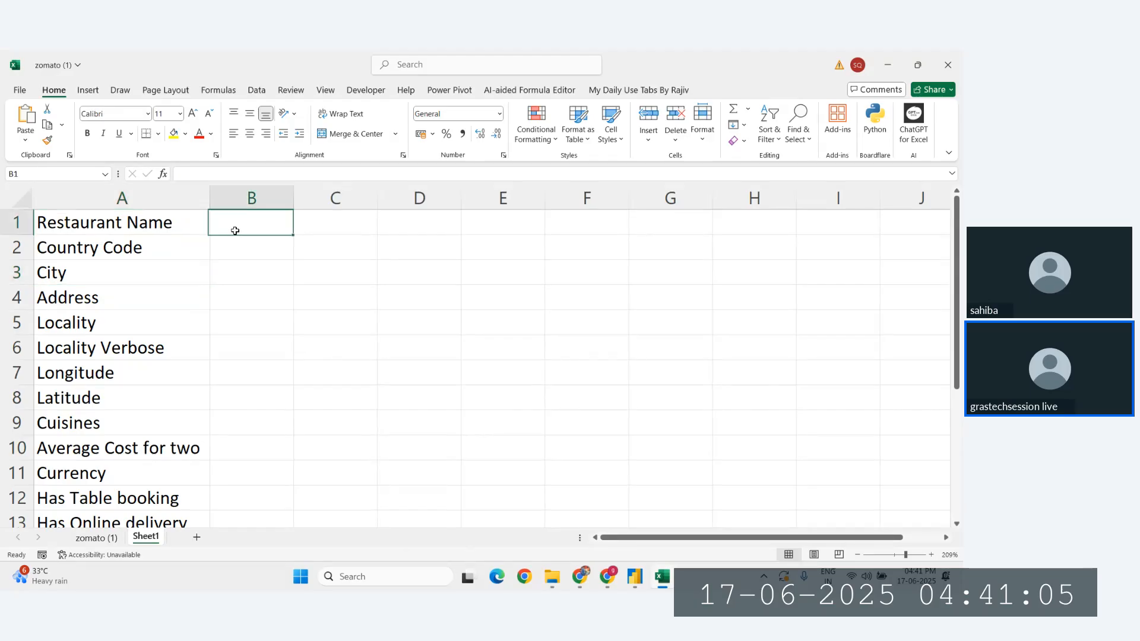
left_click_drag(122, 221, 137, 402)
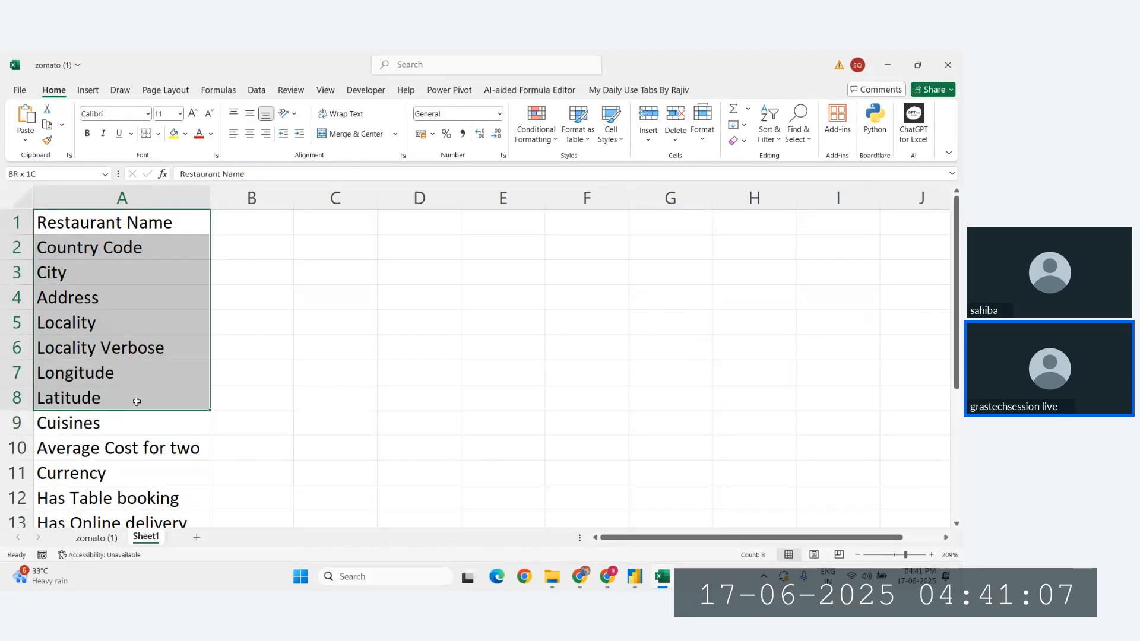
left_click(274, 227)
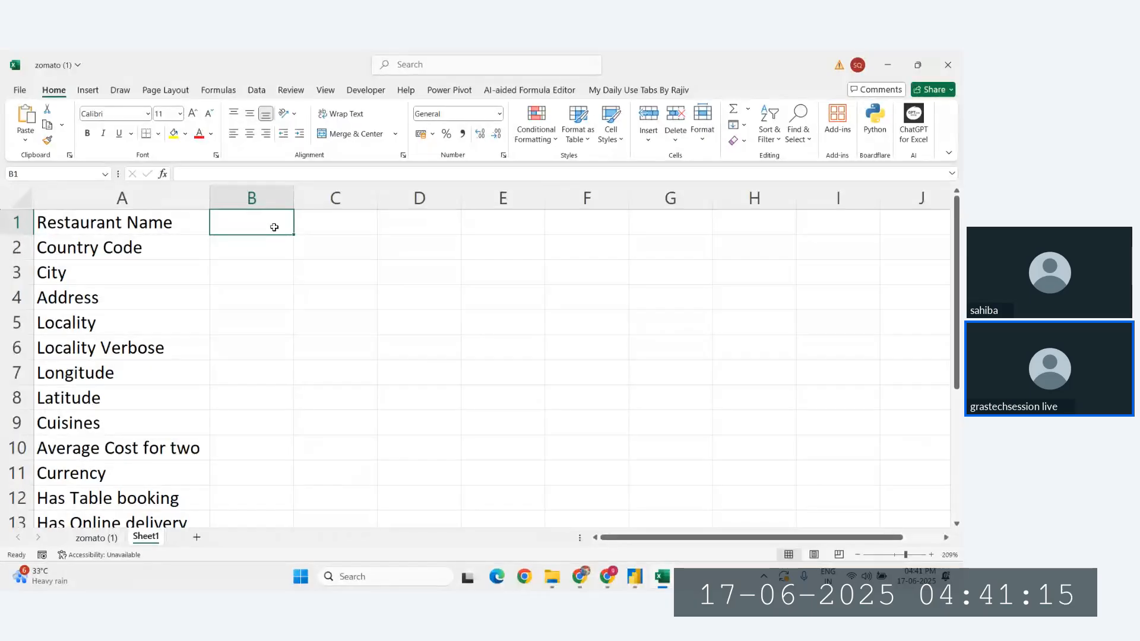
type("=if")
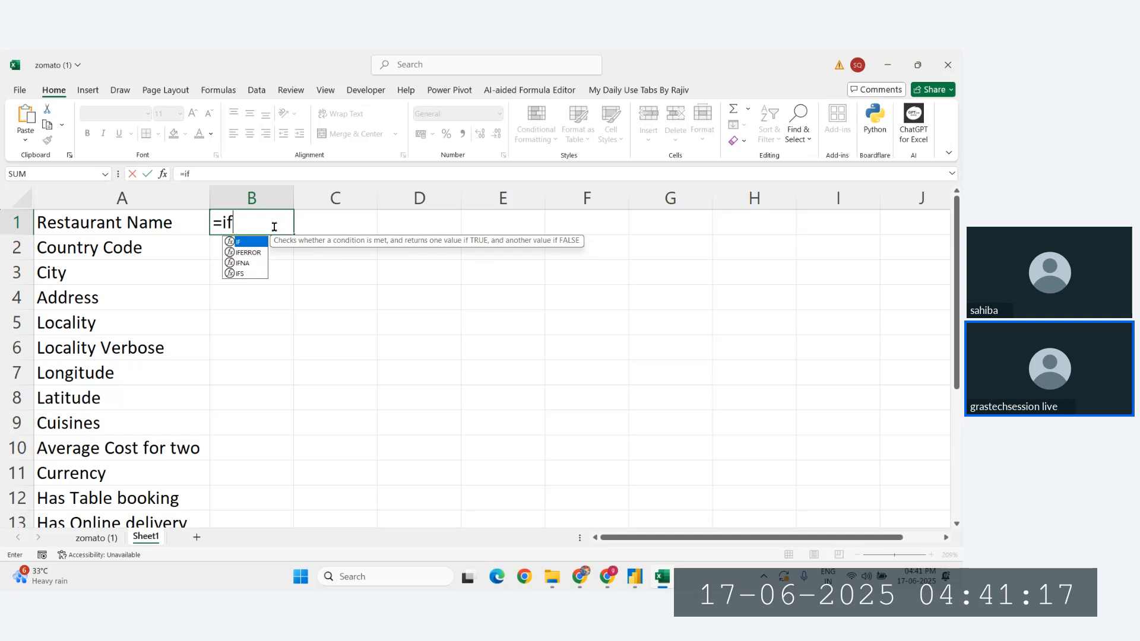
key("BackSpace")
key("BackSpace")
key("BackSpace")
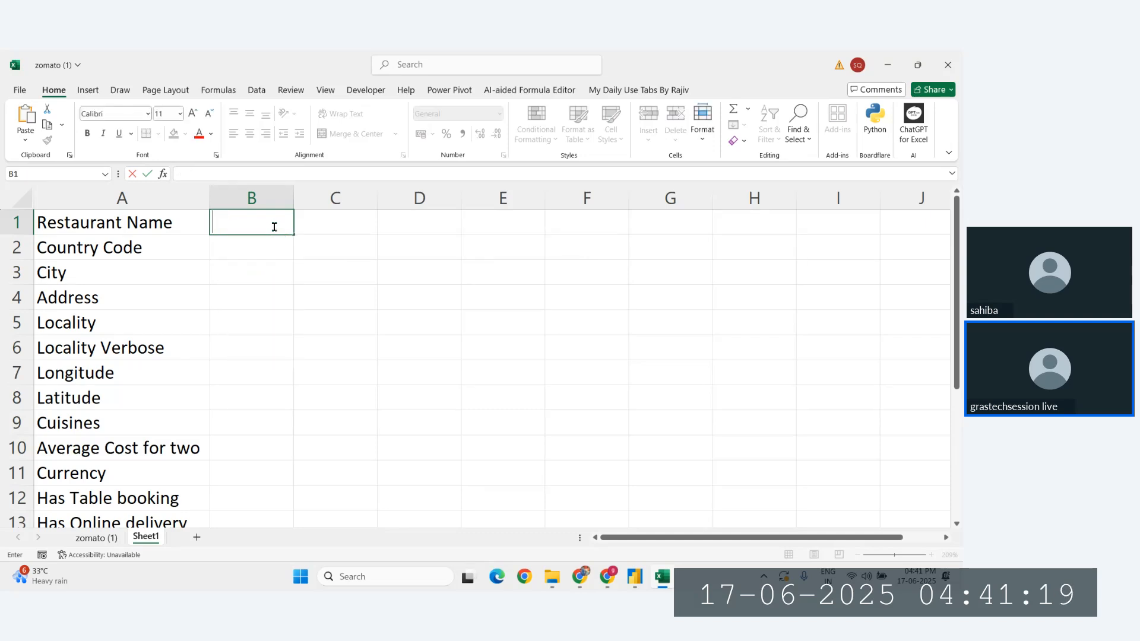
key("Return")
left_click(274, 228)
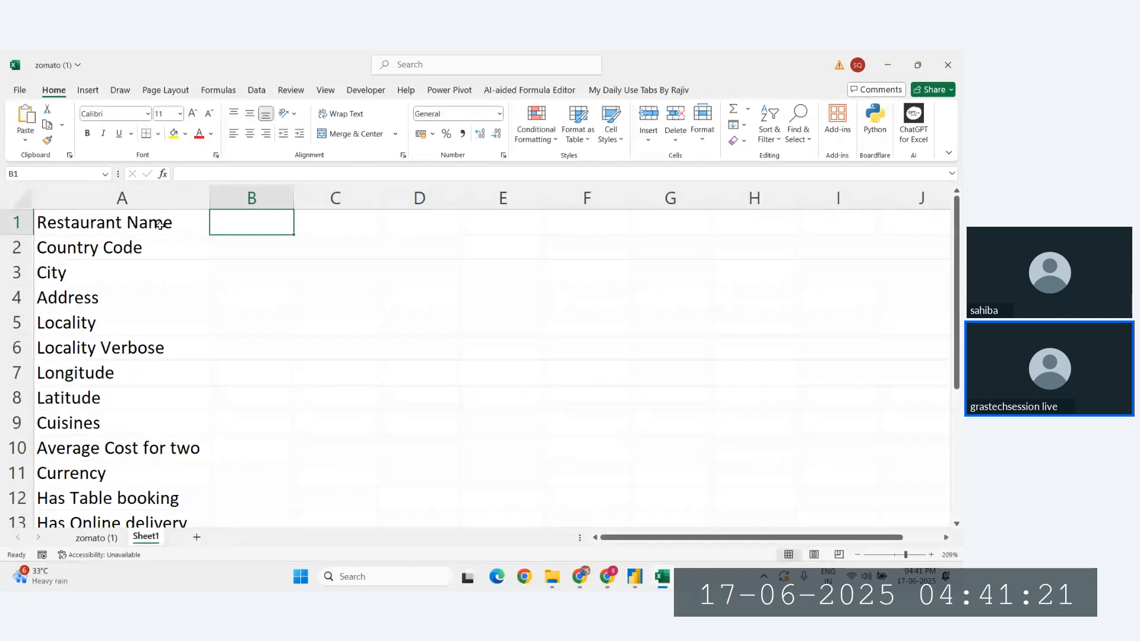
Enter =FIND(" ",A1) in B1 to locate the space in the name and fill it down column B.
left_click(122, 228)
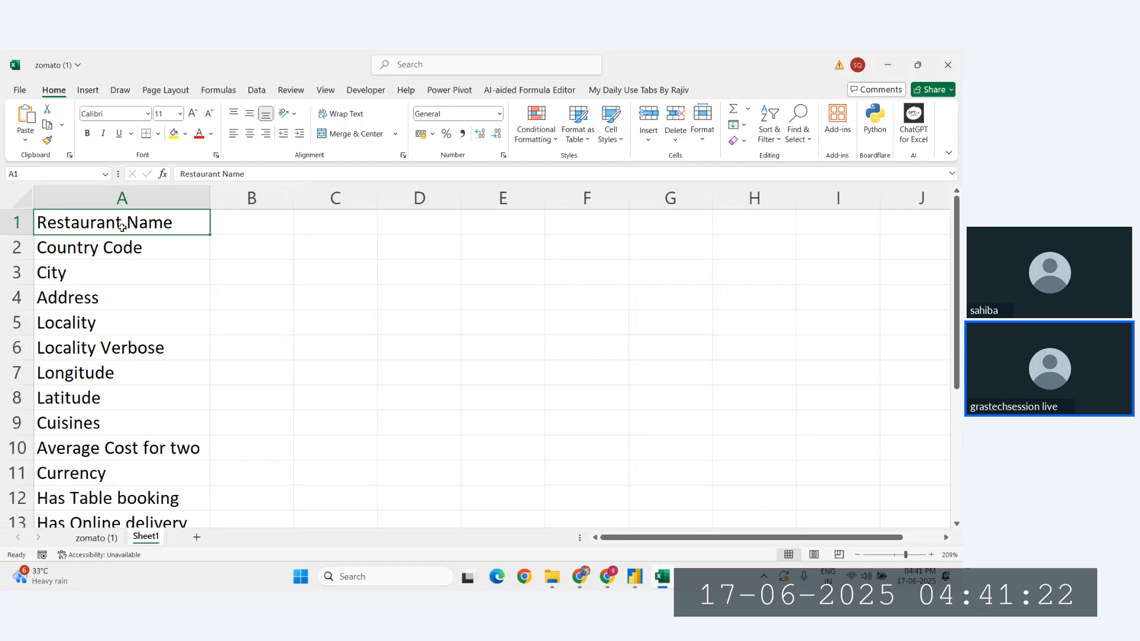
left_click(251, 215)
type("=fin")
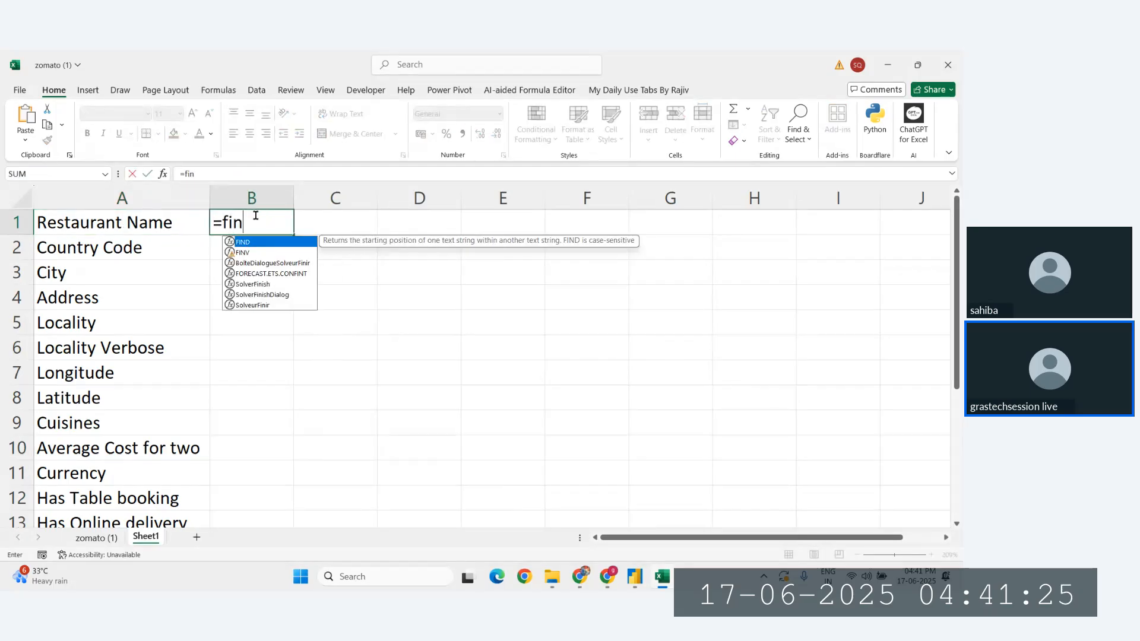
key("Tab")
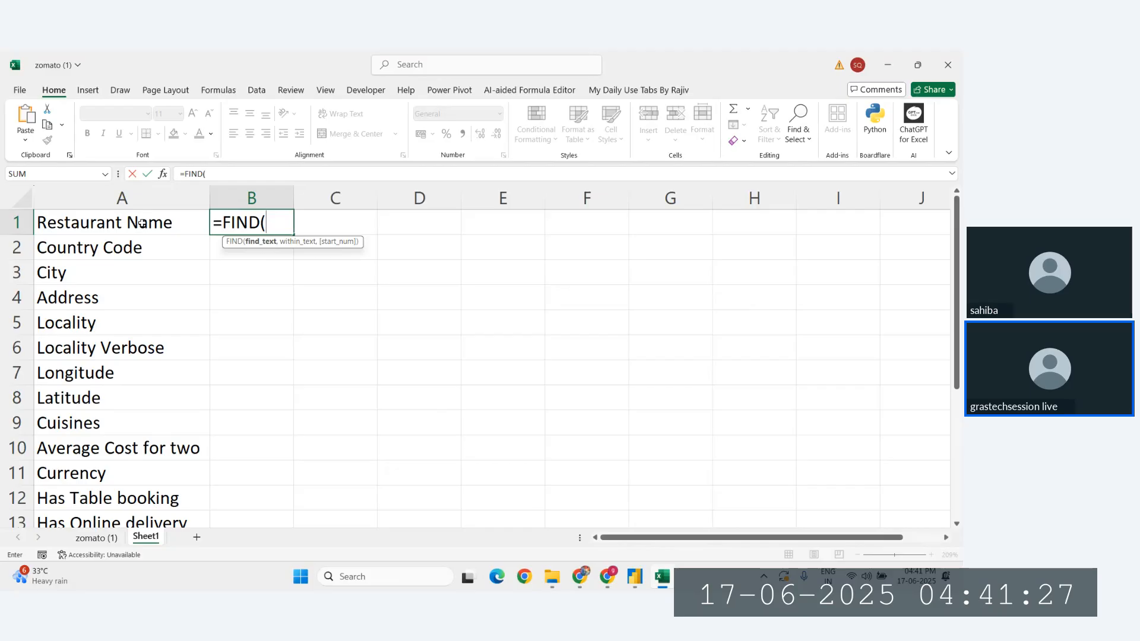
type("\" \",")
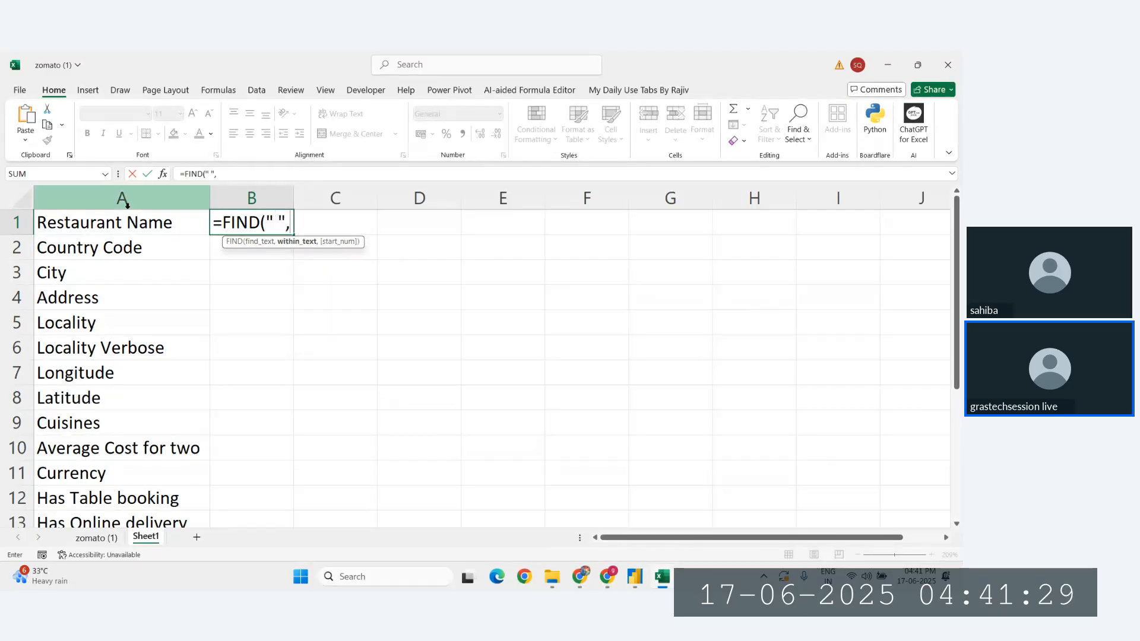
left_click(117, 223)
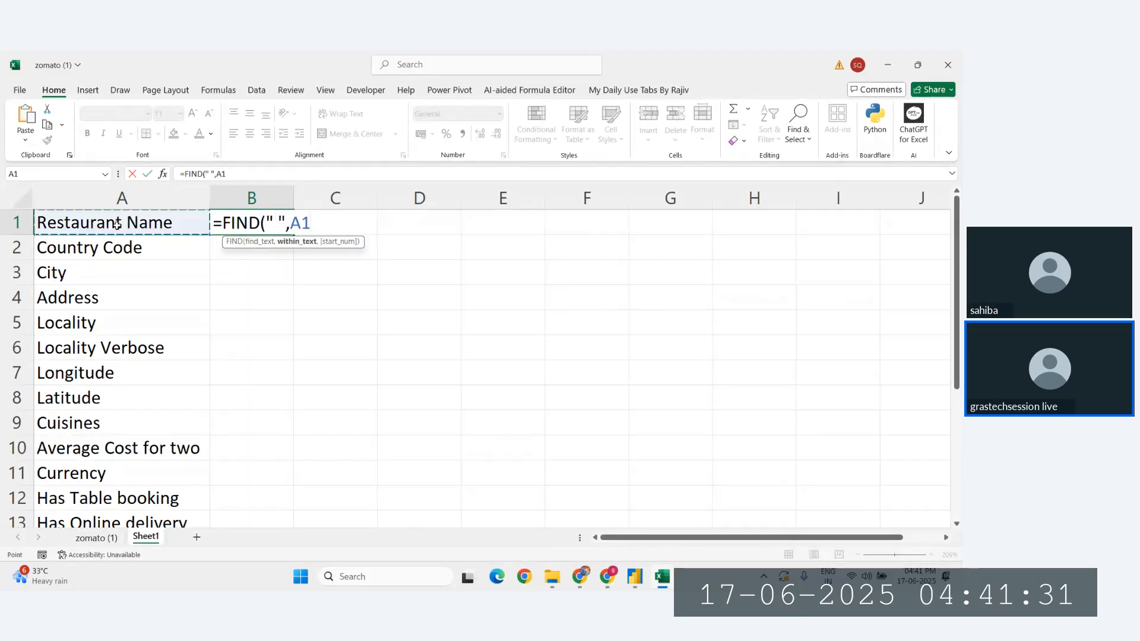
type(")")
key("Return")
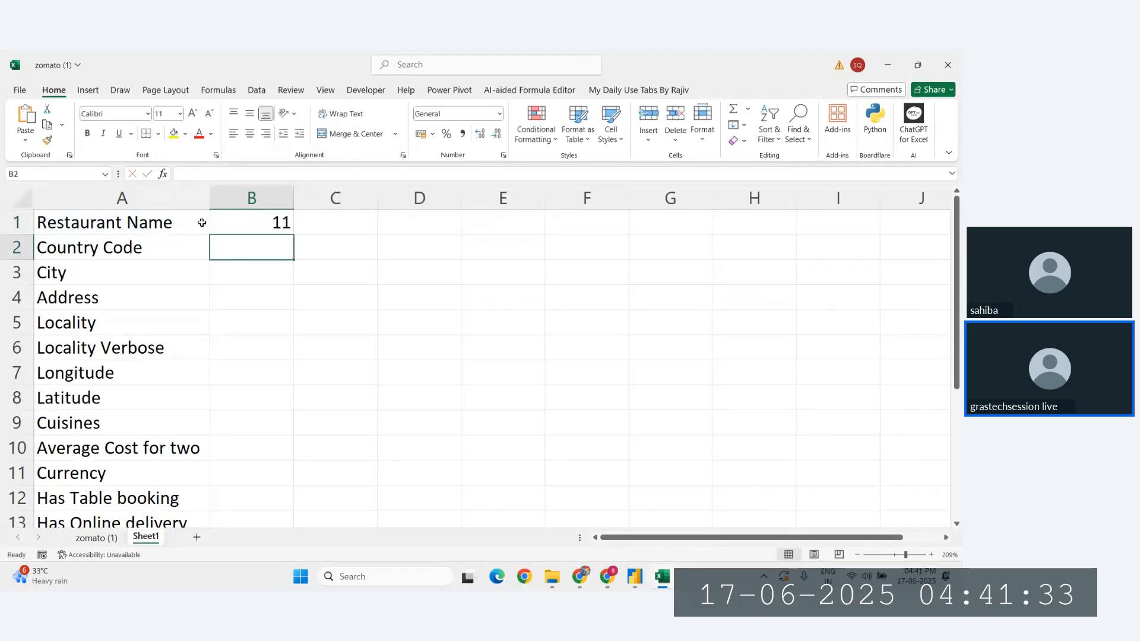
left_click(262, 220)
double_click(294, 235)
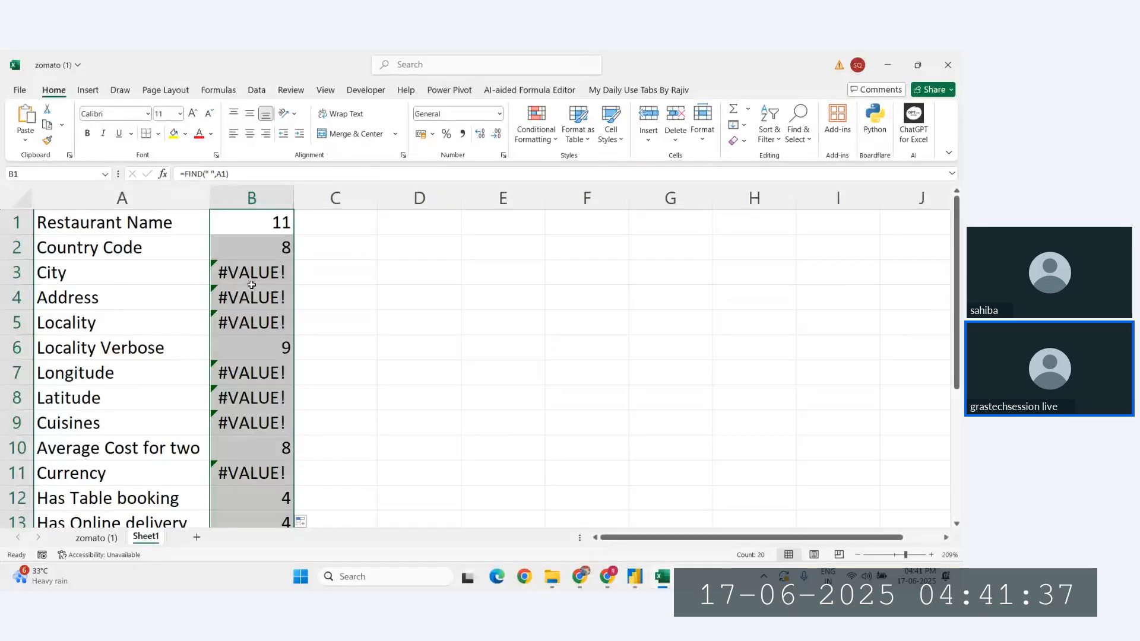
Wrap B1's FIND function in IFERROR with 0 as the value if error.
left_click(252, 226)
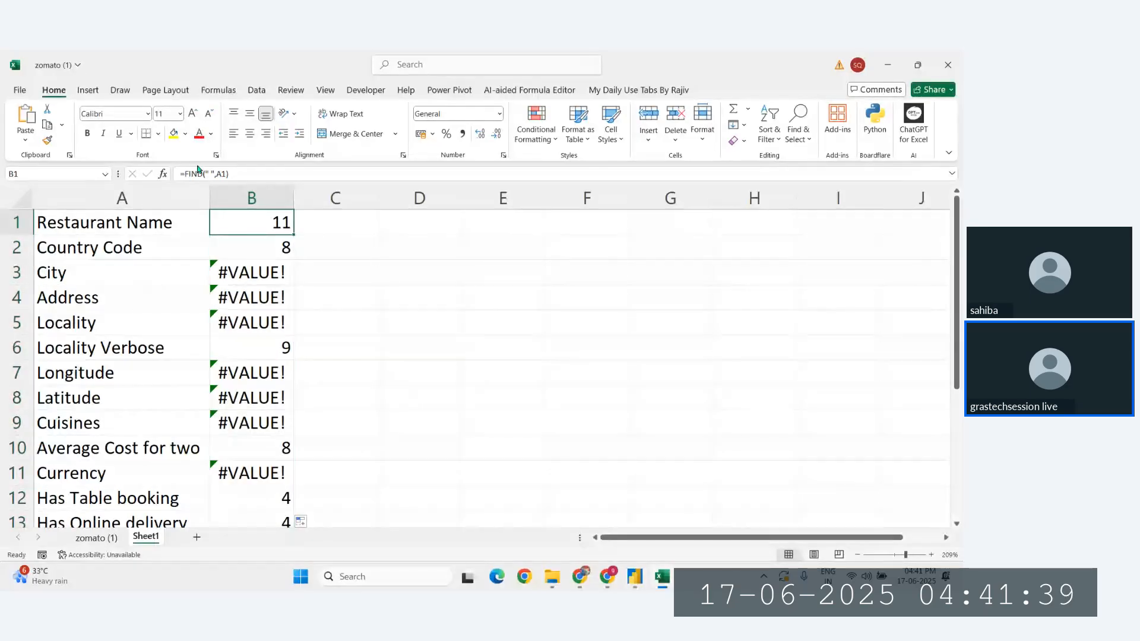
left_click_drag(185, 173, 254, 173)
key("ctrl+c")
key("BackSpace")
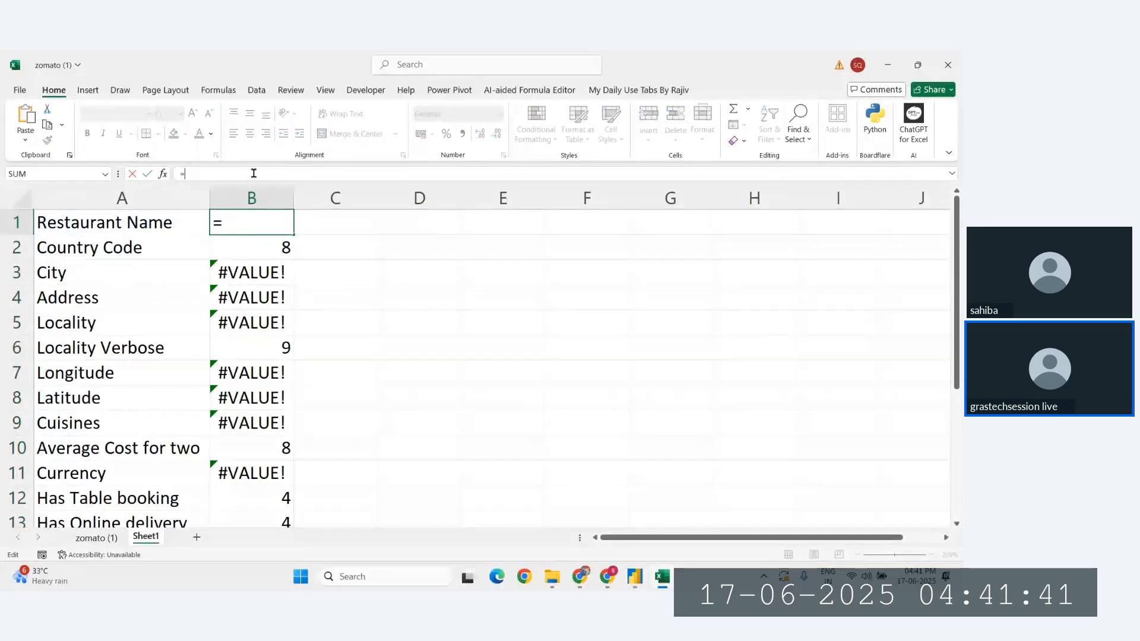
type("ifer")
key("Tab")
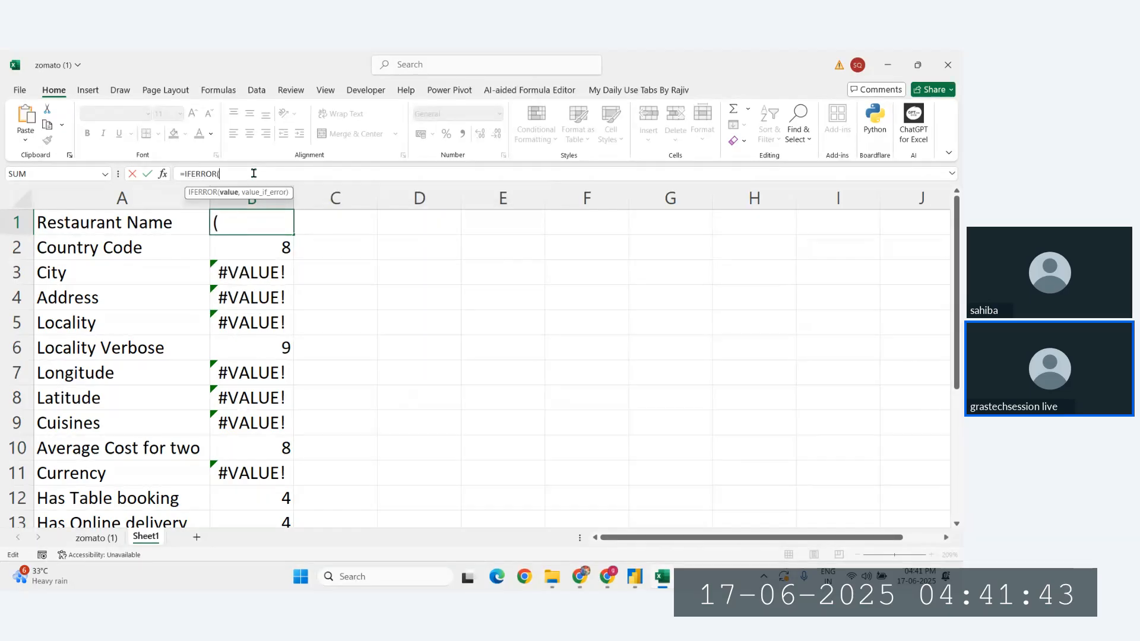
key("ctrl+v")
left_click_drag(264, 174, 219, 174)
left_click(279, 174)
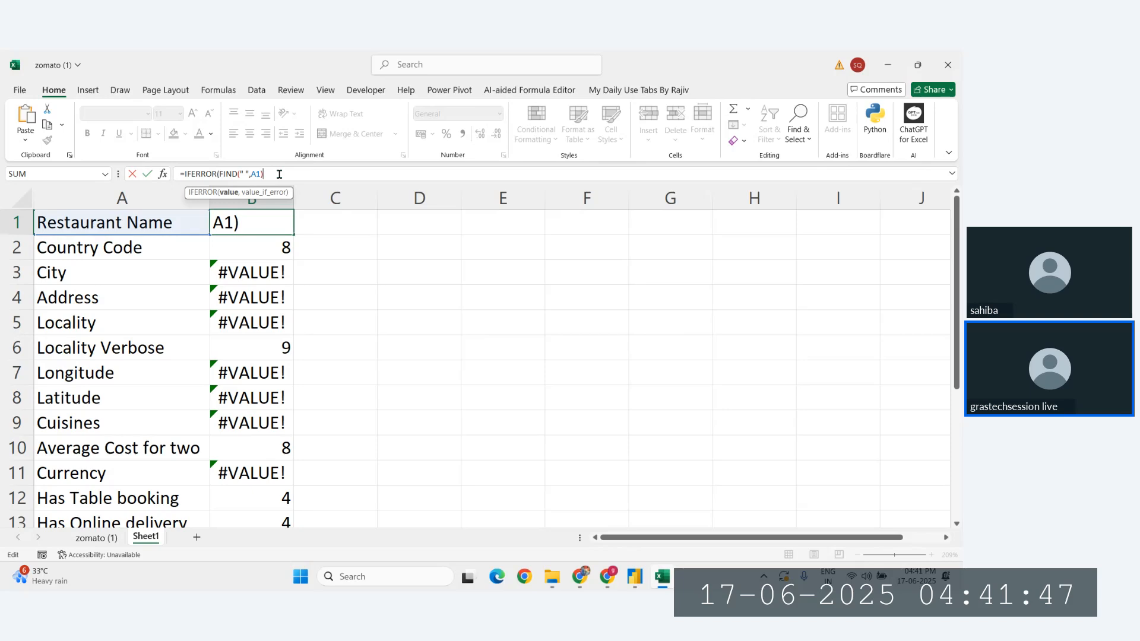
type(",")
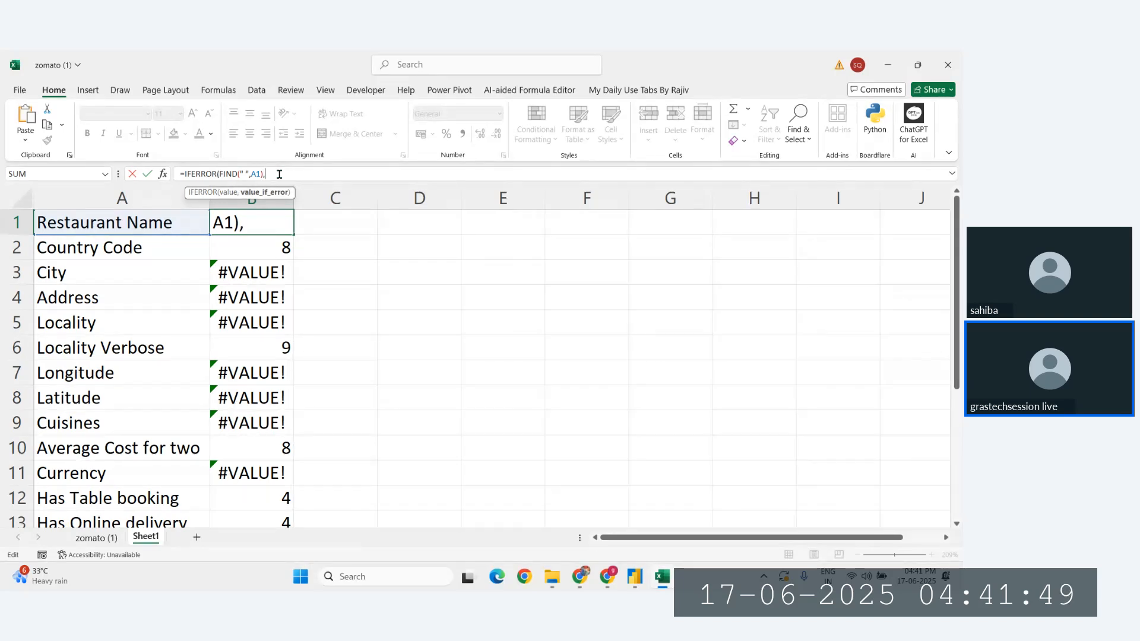
type("0")
key("Return")
Fill B1's IFERROR formula down column B and compare the results with the header names in column A.
left_click(279, 223)
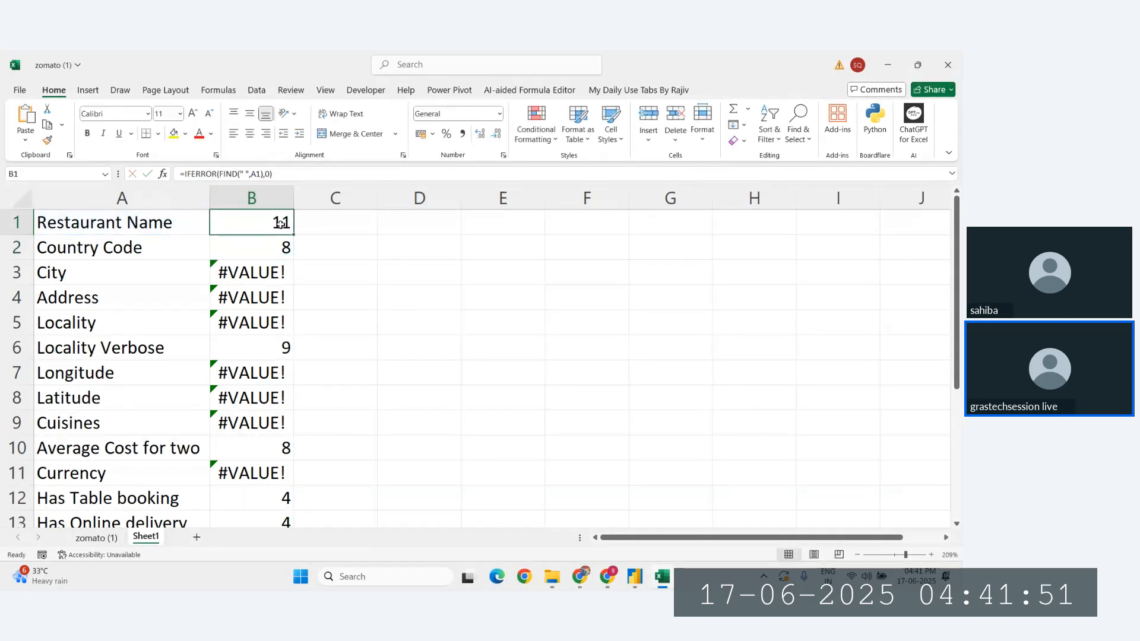
double_click(292, 235)
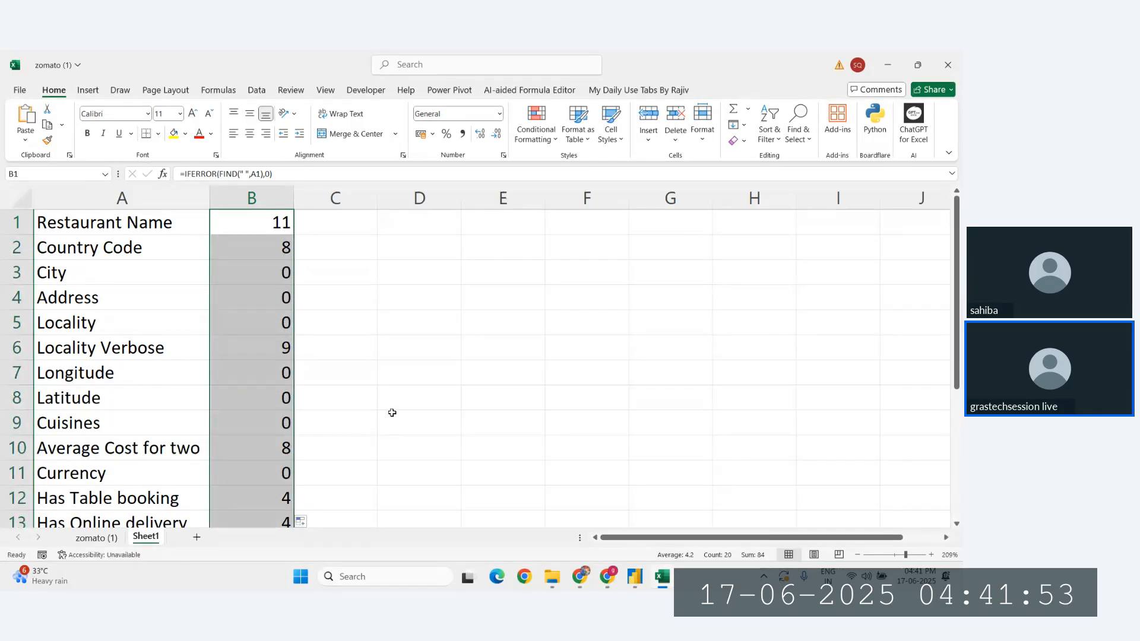
left_click(438, 396)
left_click(264, 230)
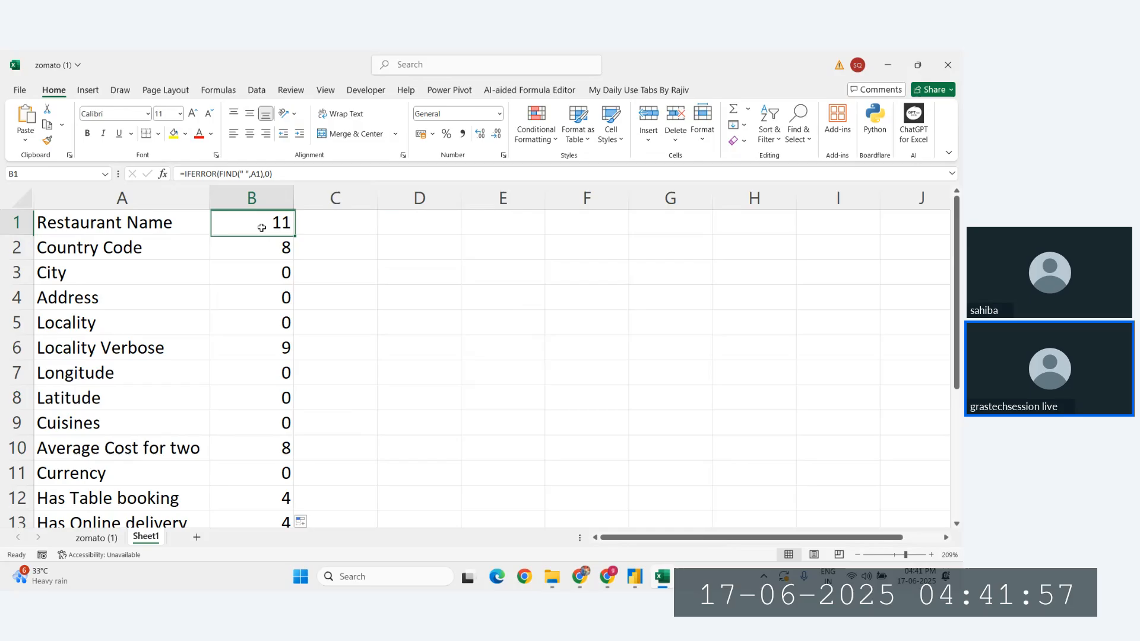
left_click(92, 247)
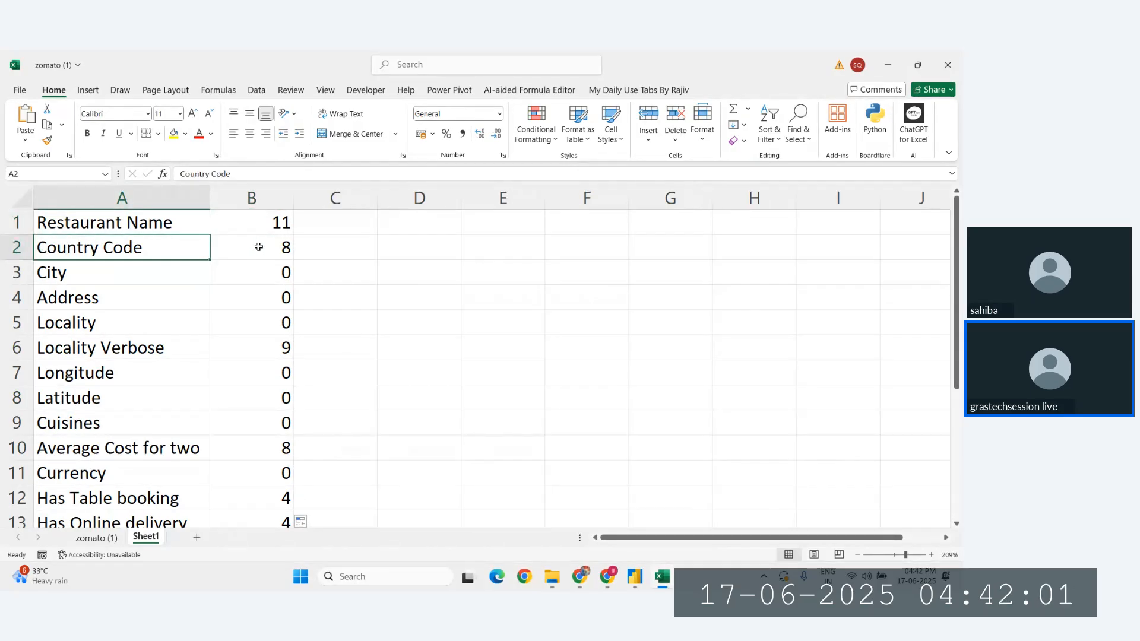
left_click(88, 450)
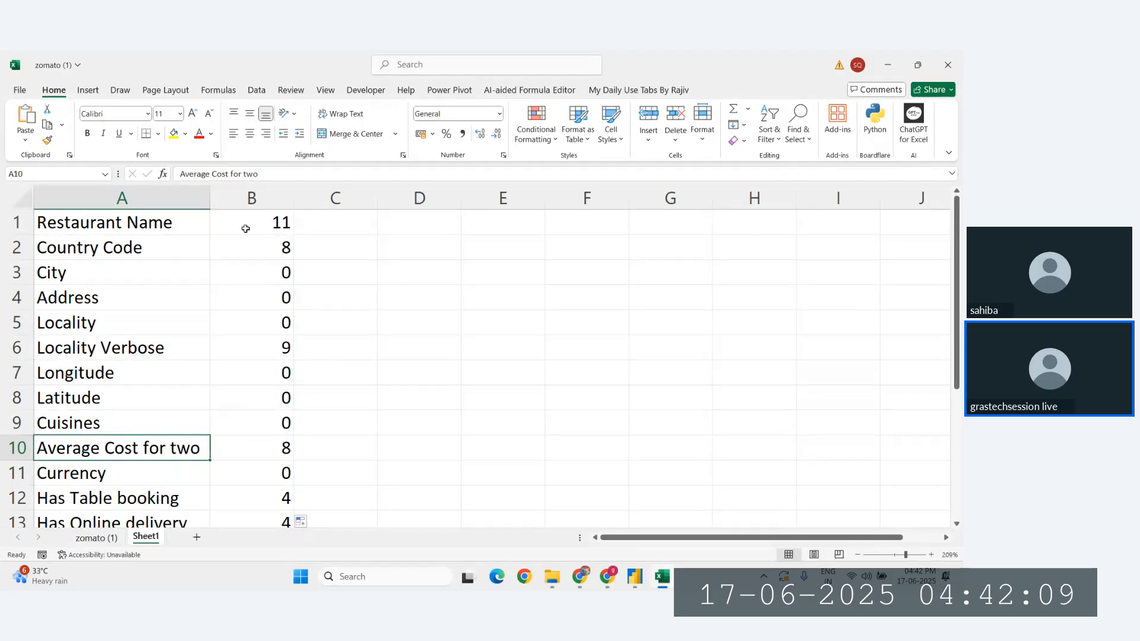
left_click(259, 199)
Nest B1's IFERROR(FIND(" ",A1),0) expression as the logical test of an IF function.
left_click(258, 224)
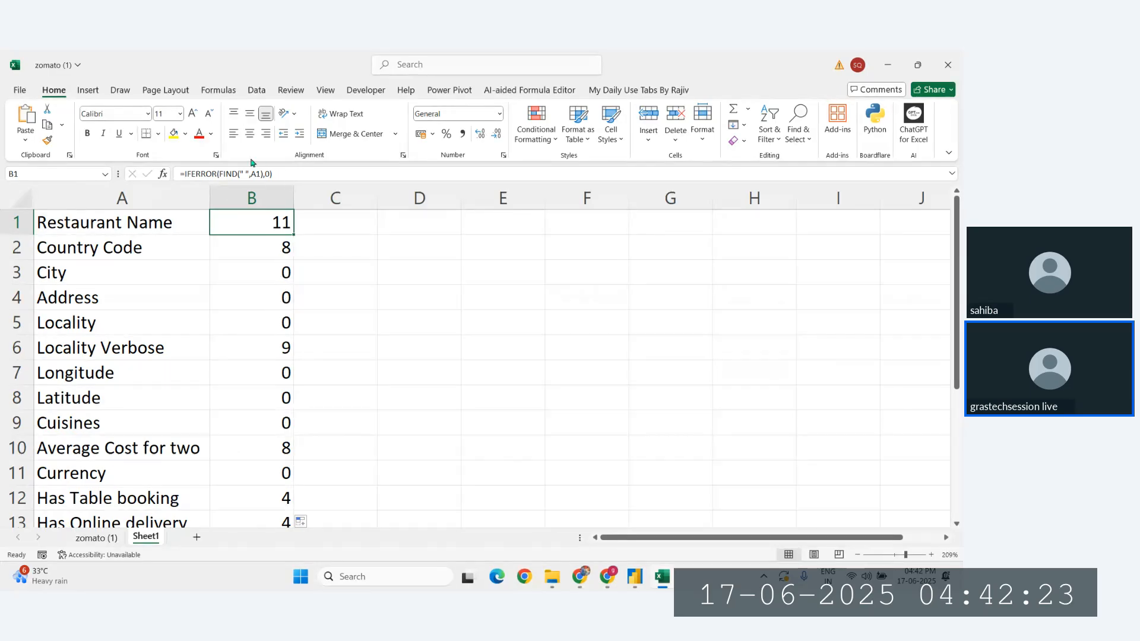
left_click_drag(280, 174, 212, 176)
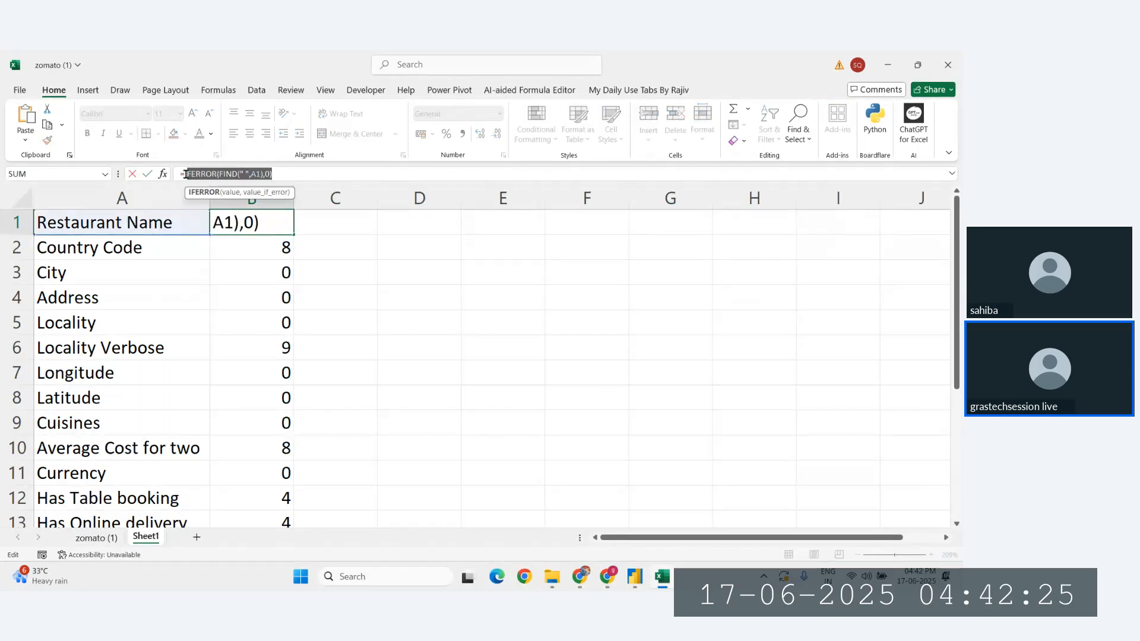
left_click(341, 171)
left_click_drag(273, 174, 183, 172)
key("ctrl+c")
key("BackSpace")
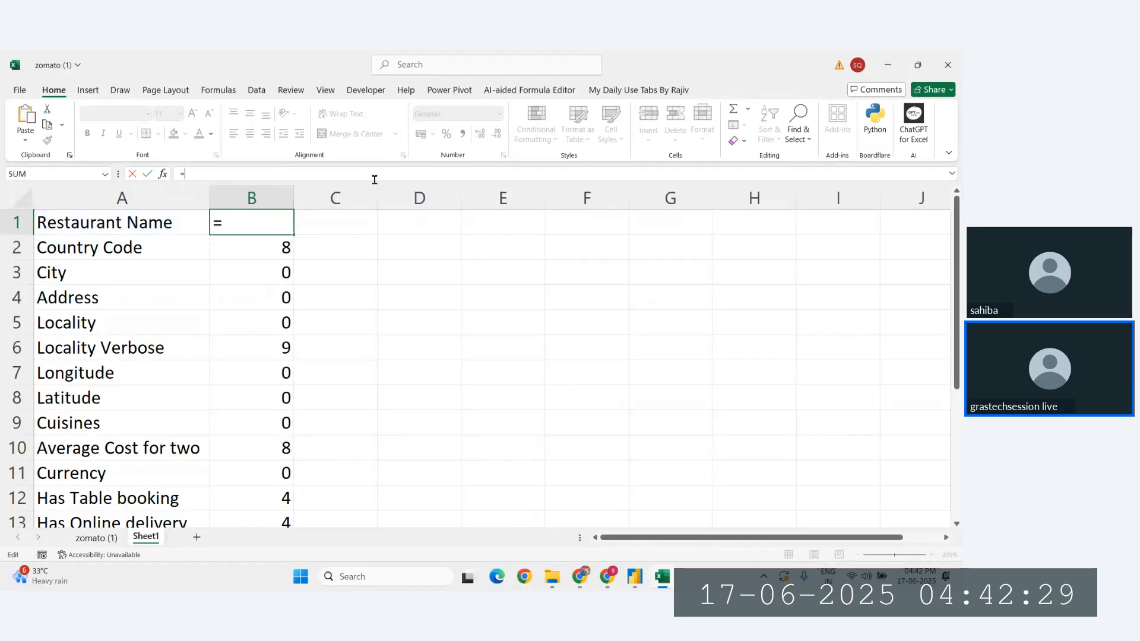
type("IF(")
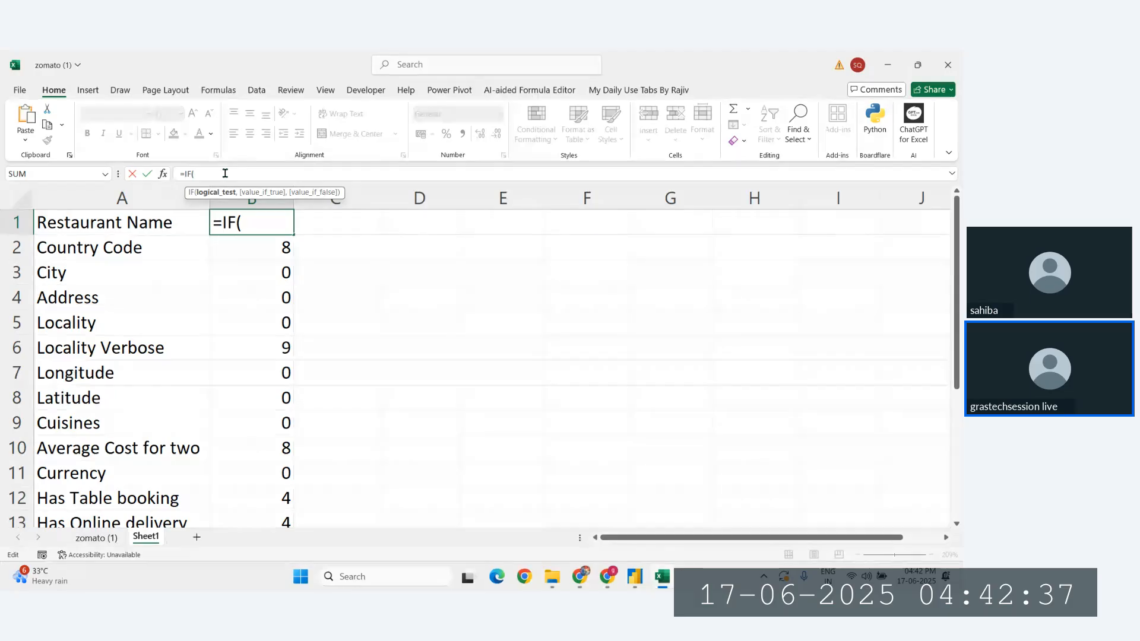
key("ctrl+v")
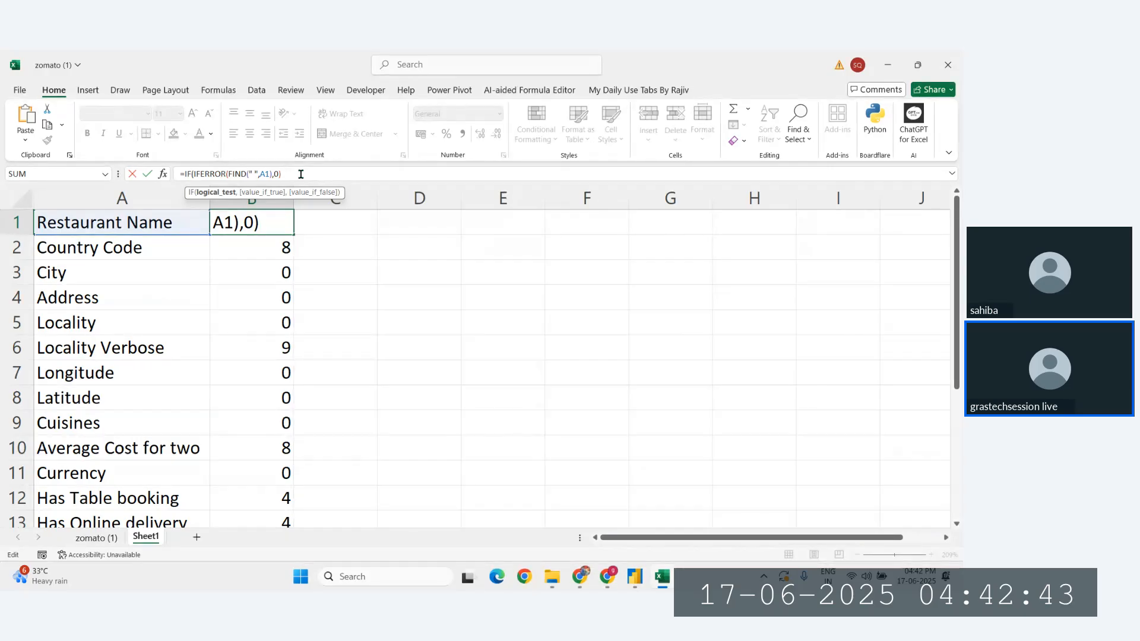
Complete B1's IF formula with "Space hai" as the value if true and A1 as the value if false.
type(",\"")
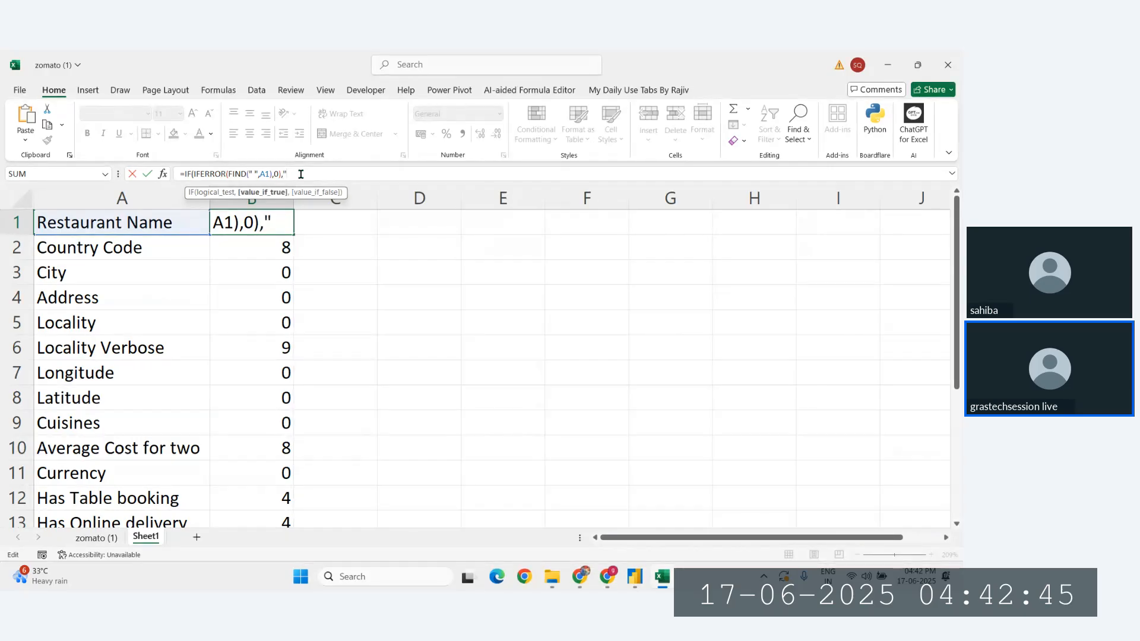
type("Space hai\"")
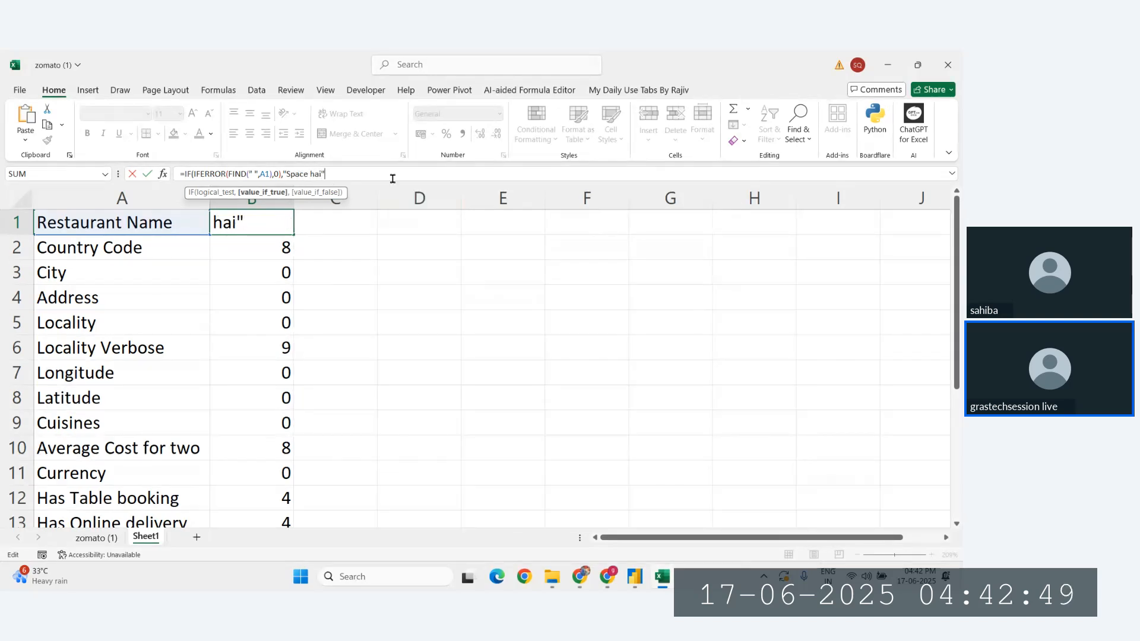
type(",")
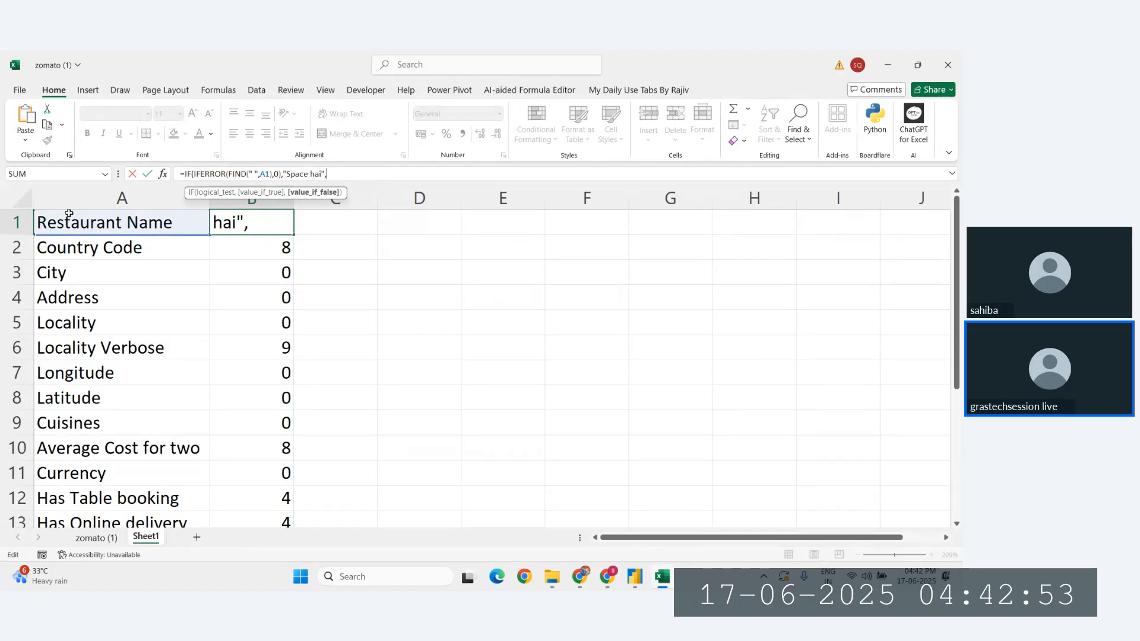
left_click(112, 220)
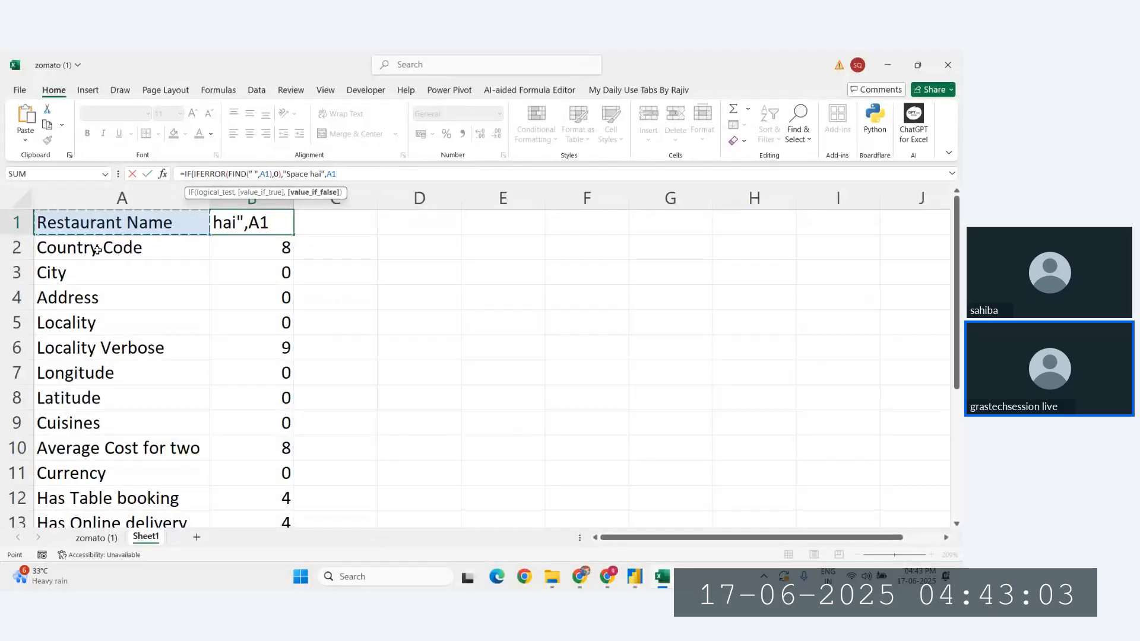
type(")")
key("Return")
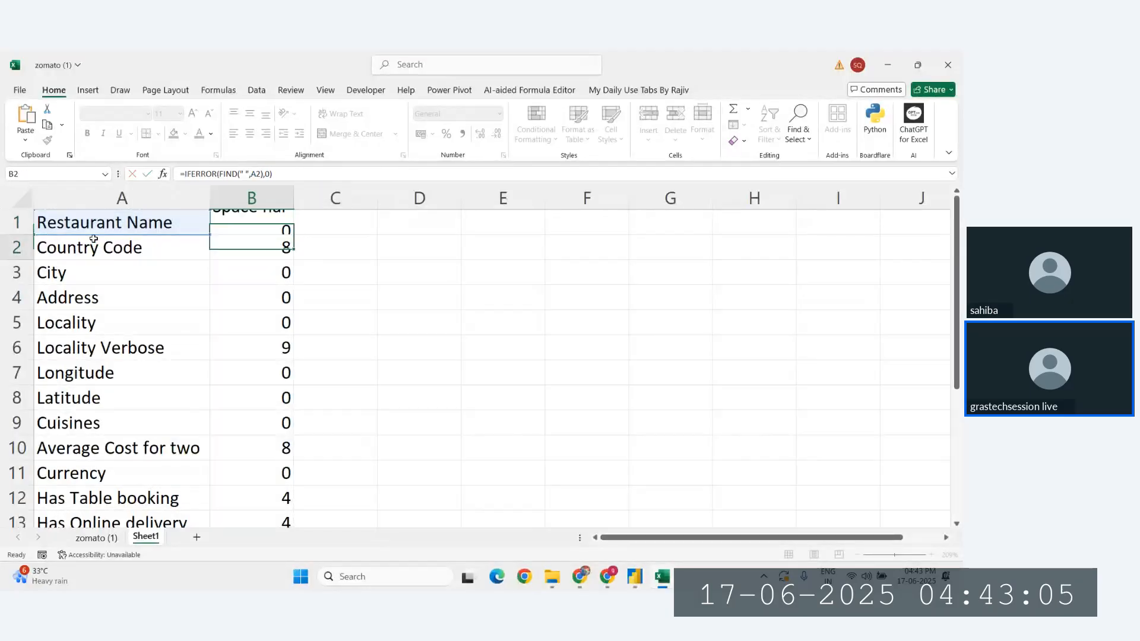
Fill B1's "Space hai" IF formula down column B and check several results against the header names in column A.
left_click(285, 225)
double_click(292, 234)
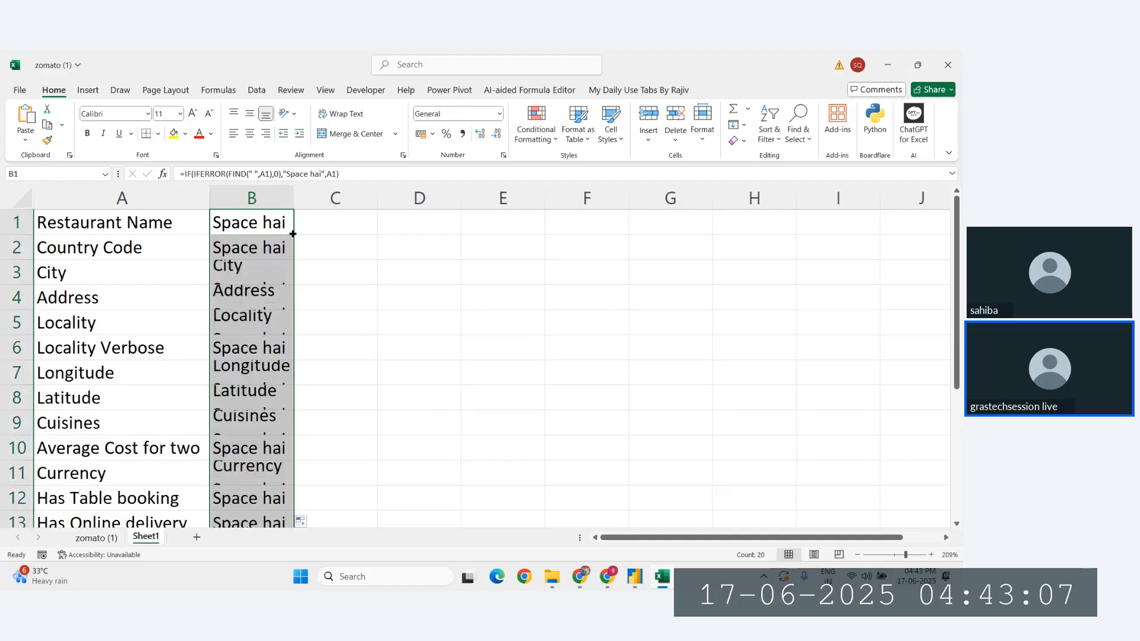
left_click(235, 272)
left_click(243, 322)
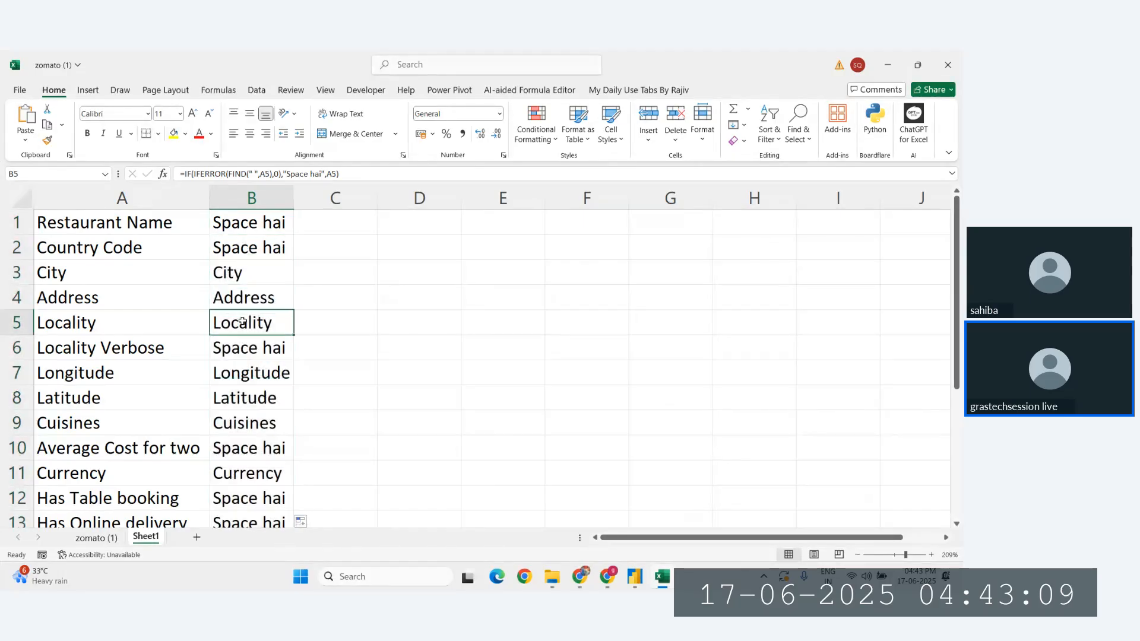
left_click(244, 392)
left_click(244, 444)
left_click(244, 470)
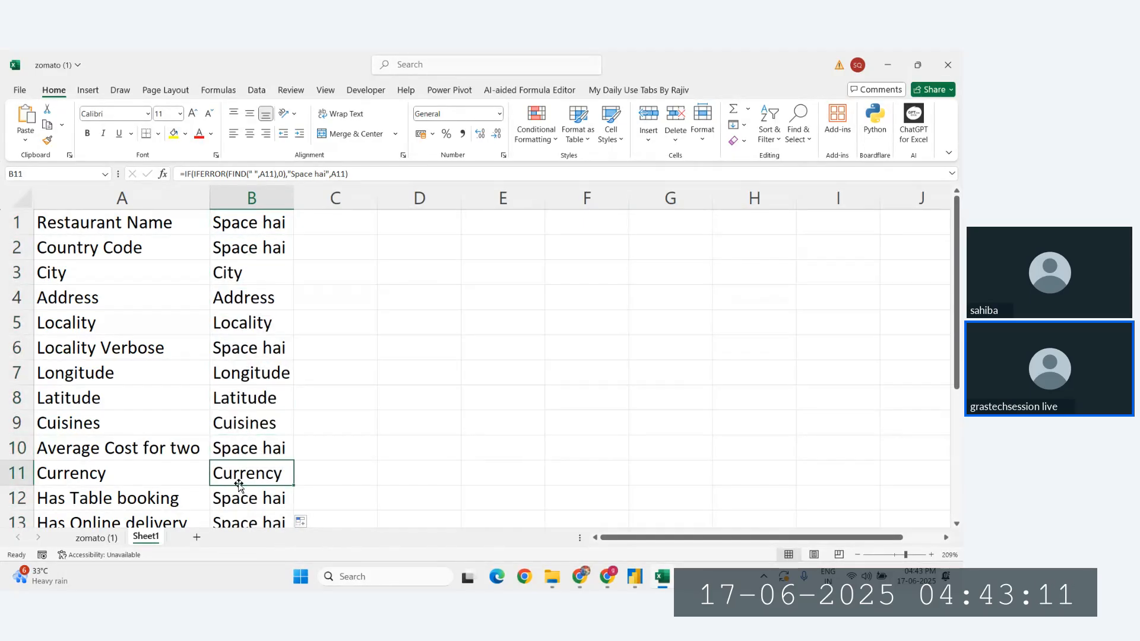
left_click(245, 220)
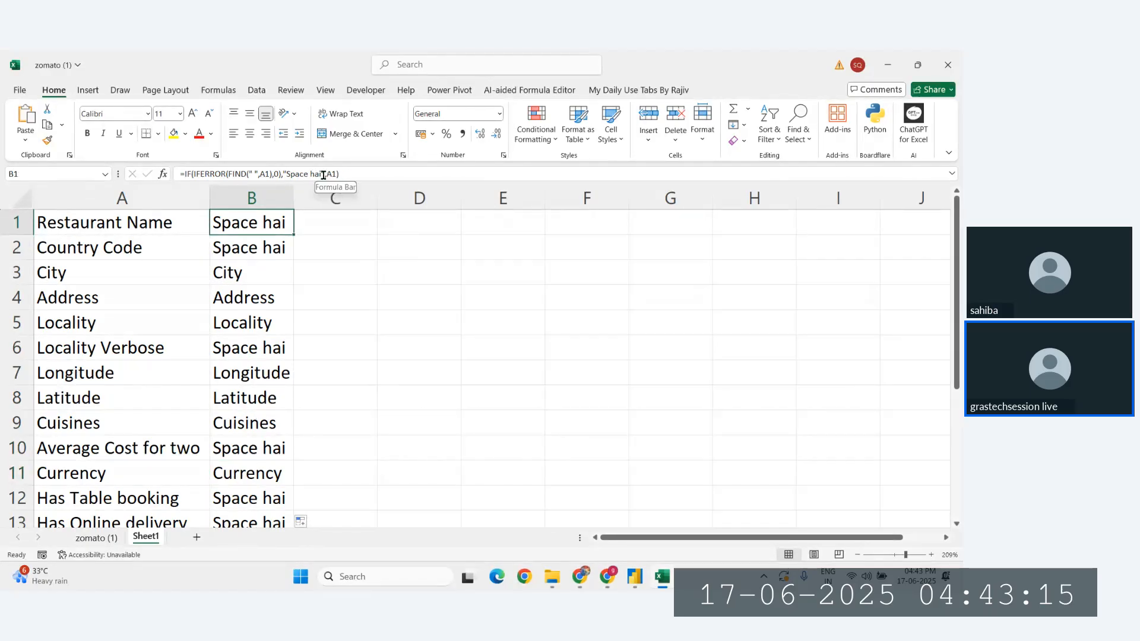
left_click(107, 224)
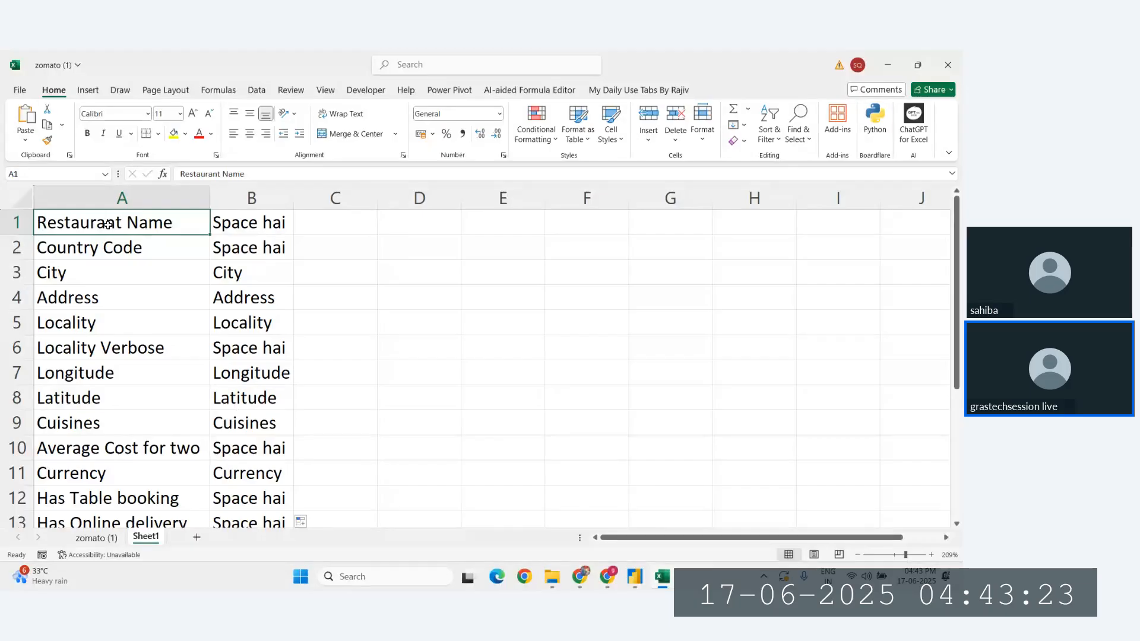
Replace "Space hai" in B1's formula with a REPLACE function that uses A1 as the old text.
left_click(275, 223)
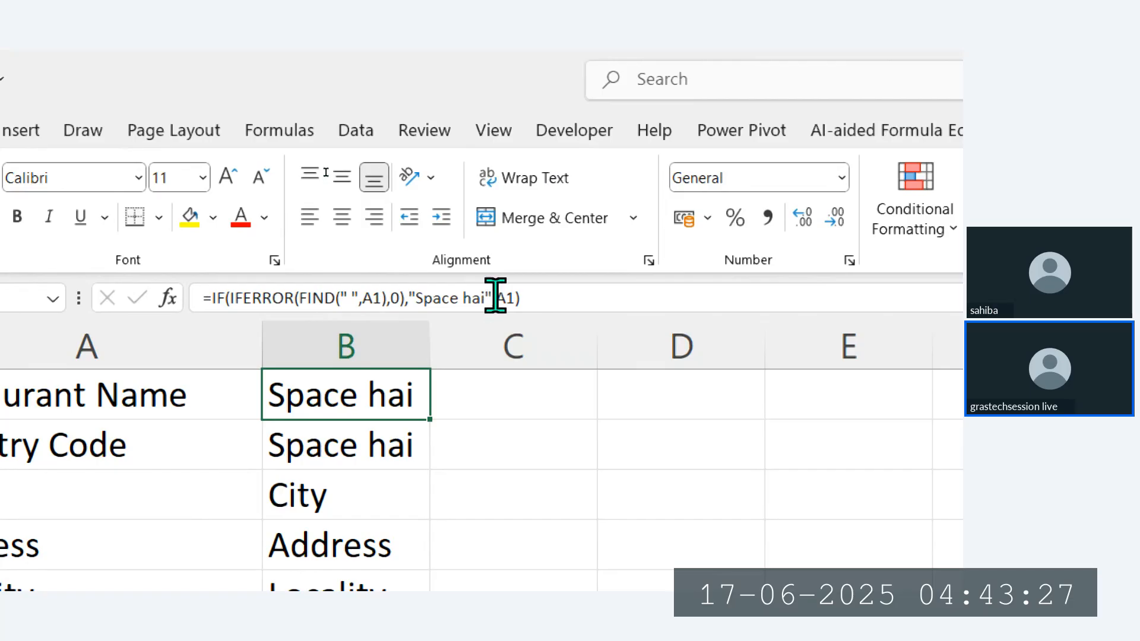
left_click_drag(327, 173, 293, 173)
left_click_drag(428, 297, 413, 296)
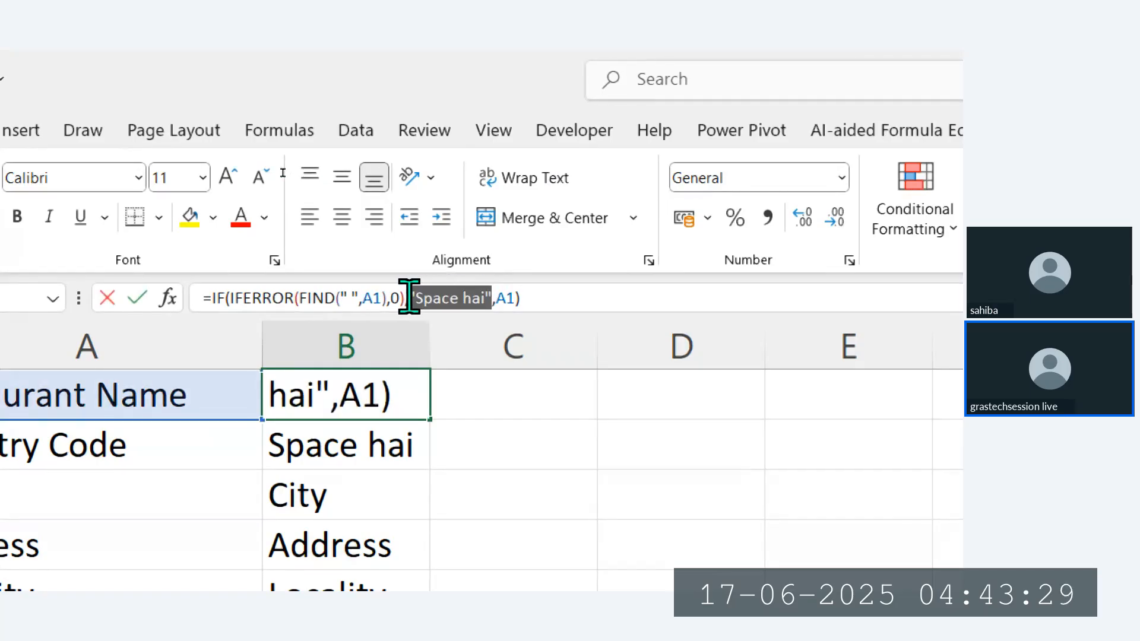
key("BackSpace")
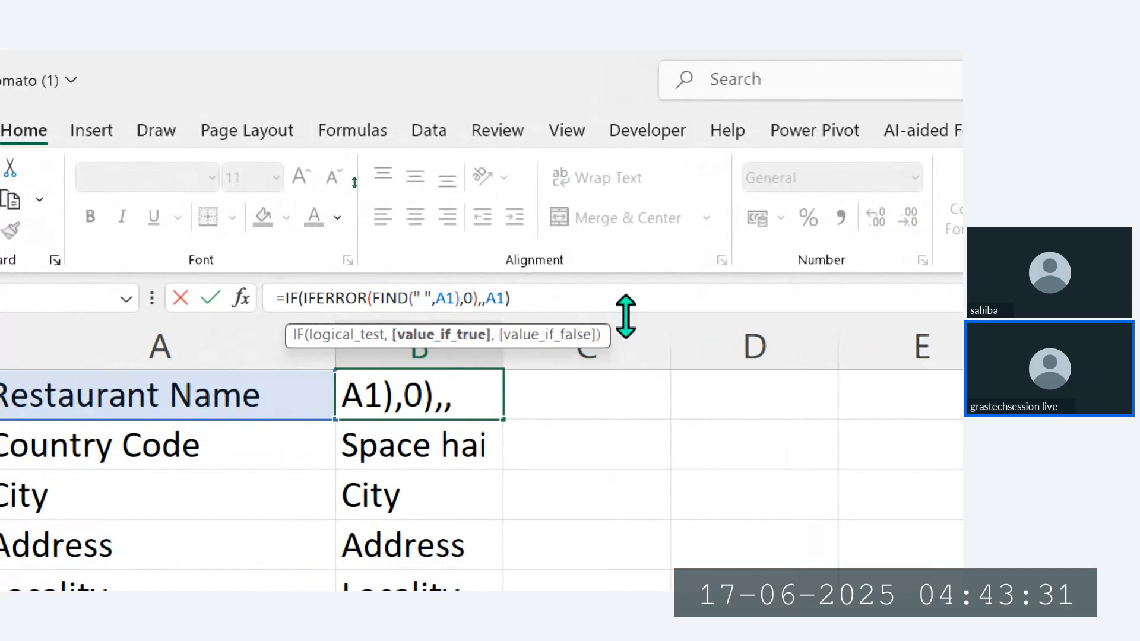
type("repl")
key("Tab")
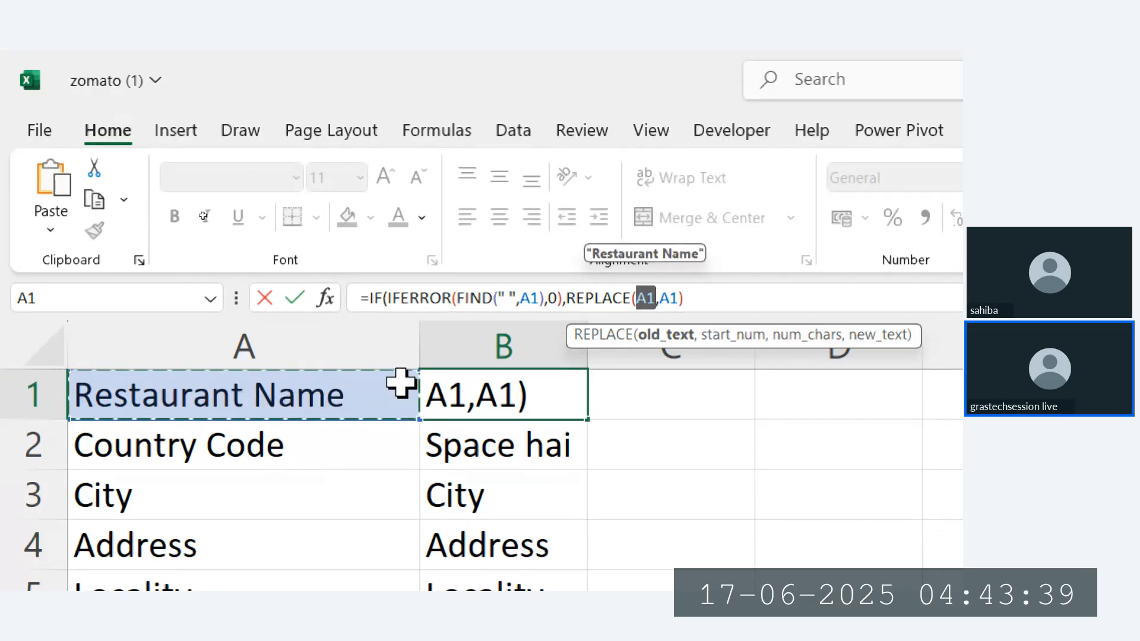
type(",")
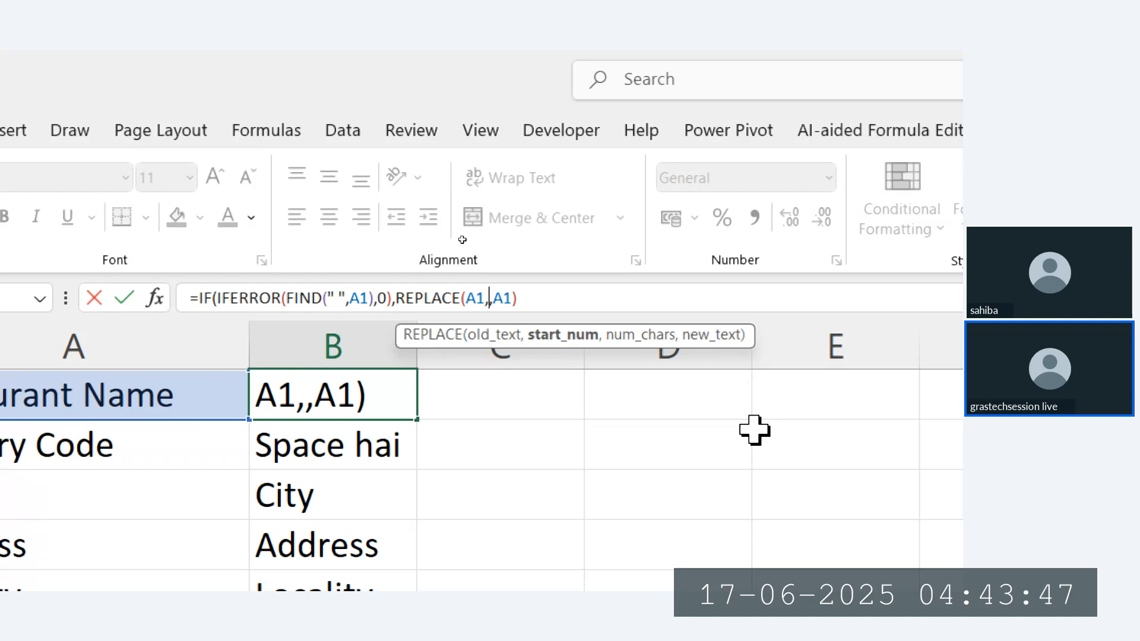
Nest FIND(" ",A1) as the start number of B1's REPLACE function.
type("find")
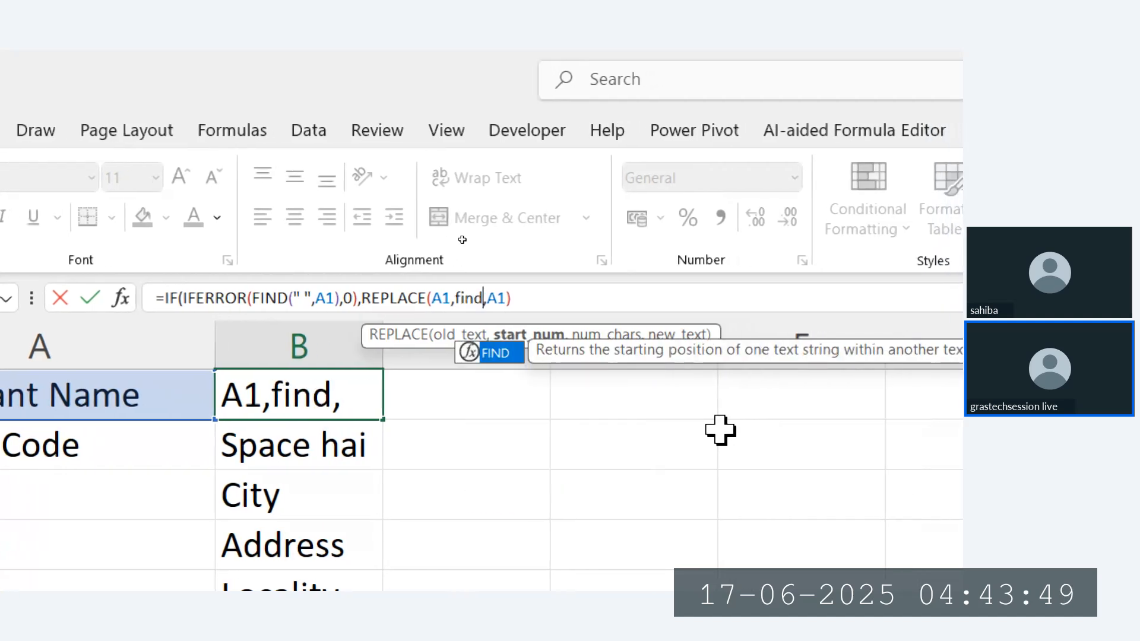
key("Tab")
type("\"")
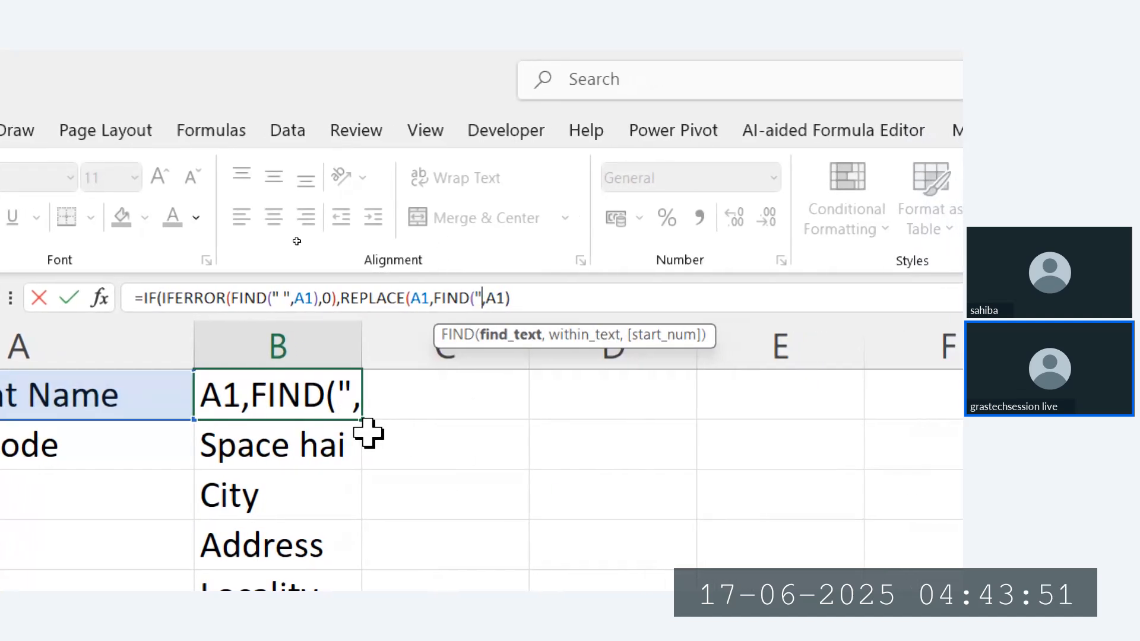
type(" \"")
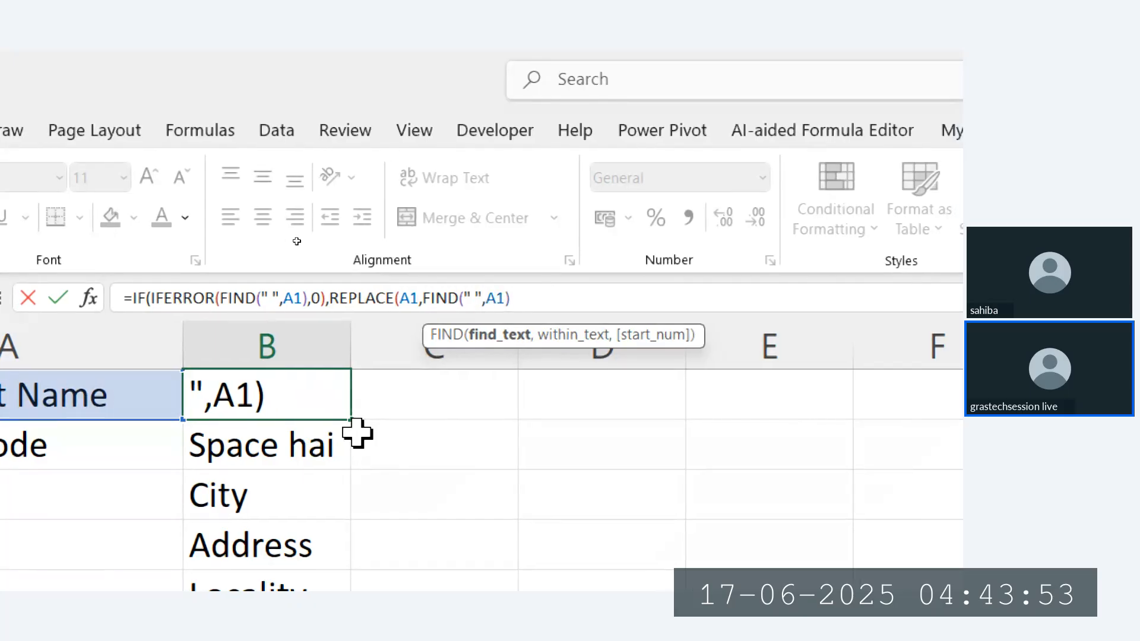
type(",")
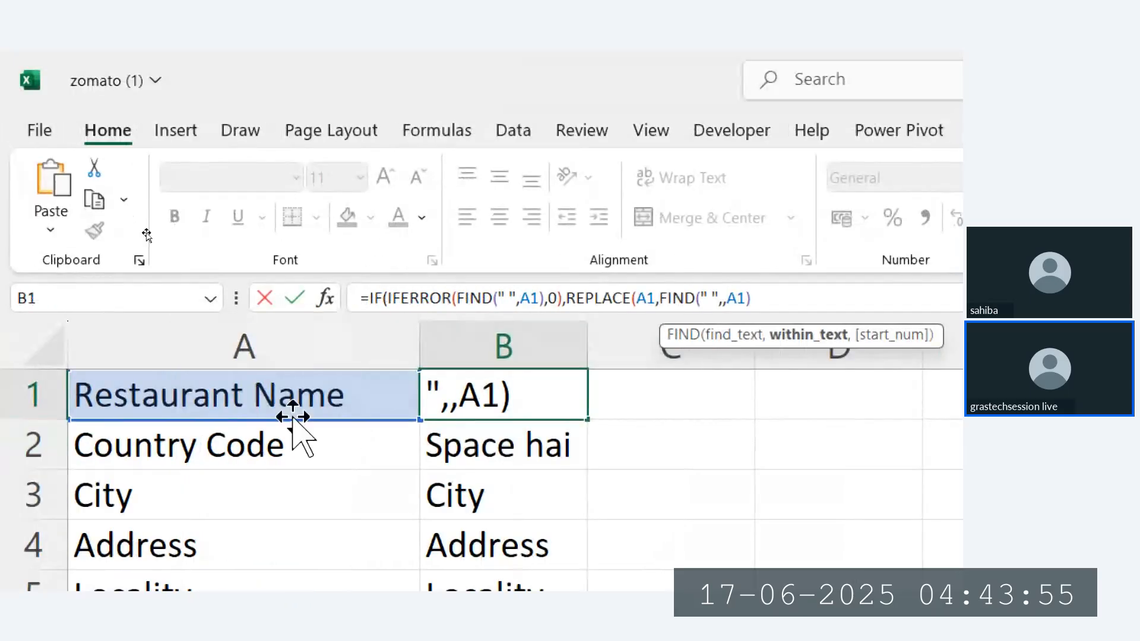
left_click(268, 395)
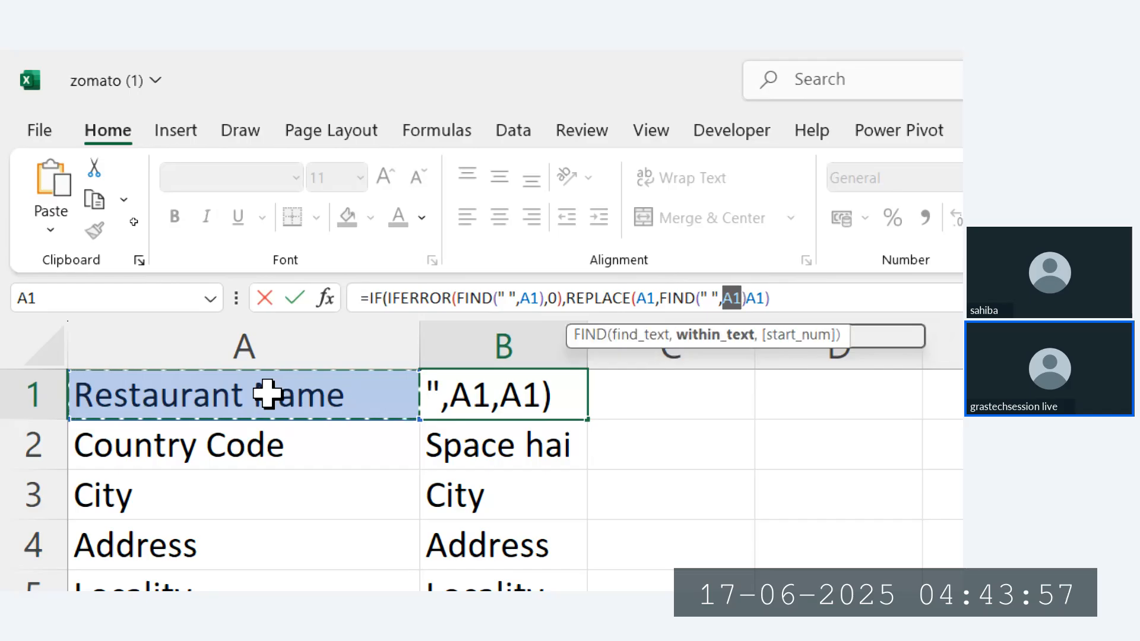
type(")")
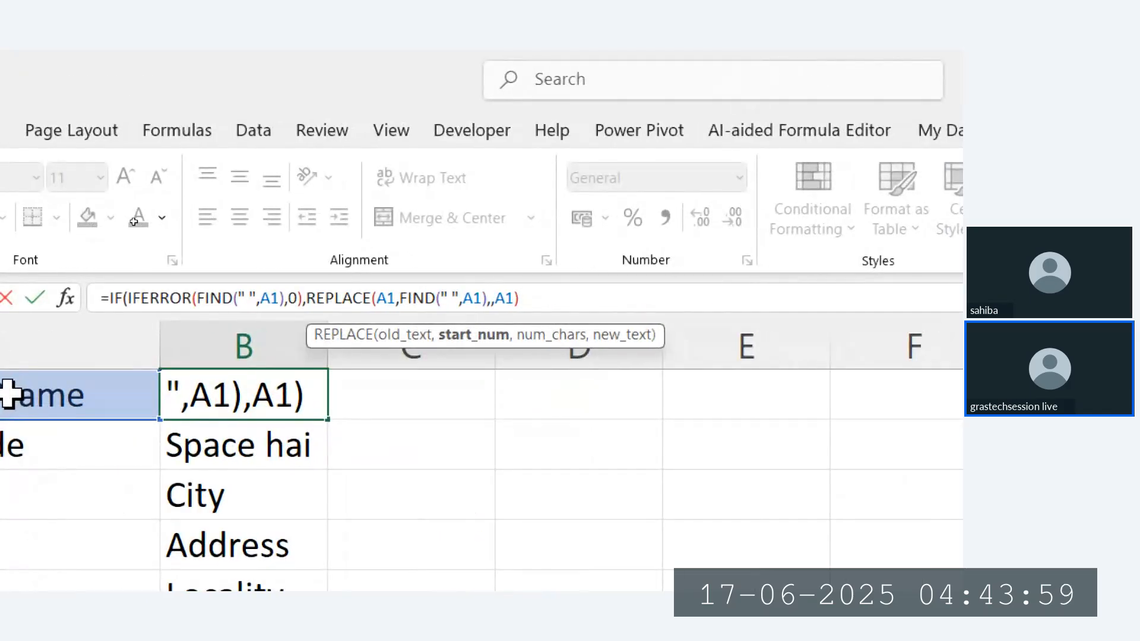
Finish B1's REPLACE function with 1 as the number of characters and "_" as the new text.
type(",")
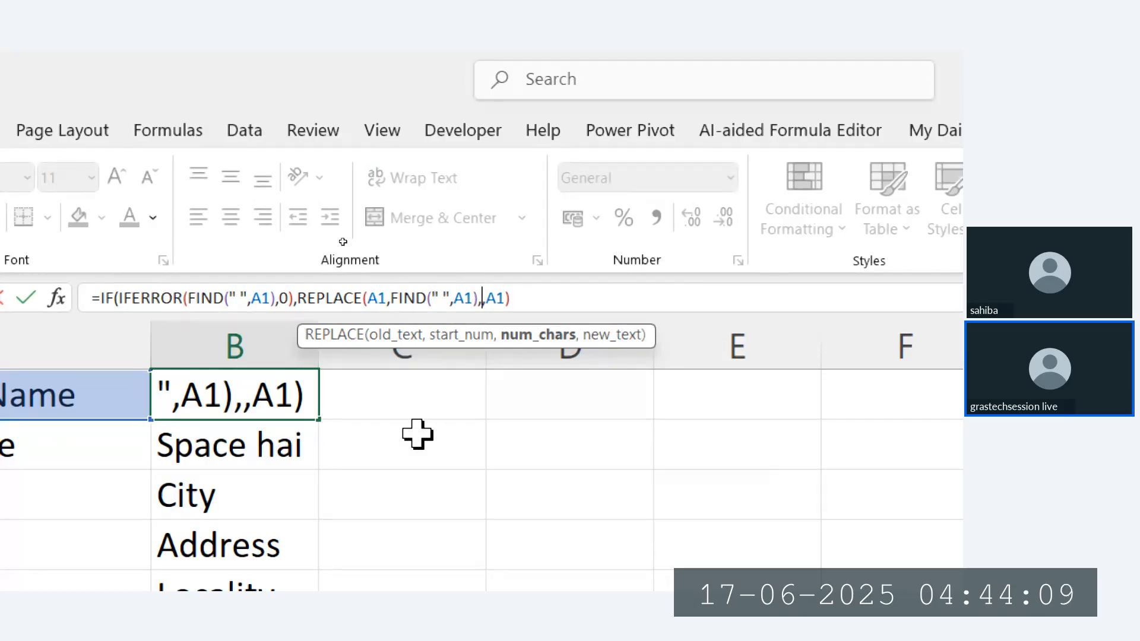
type("1")
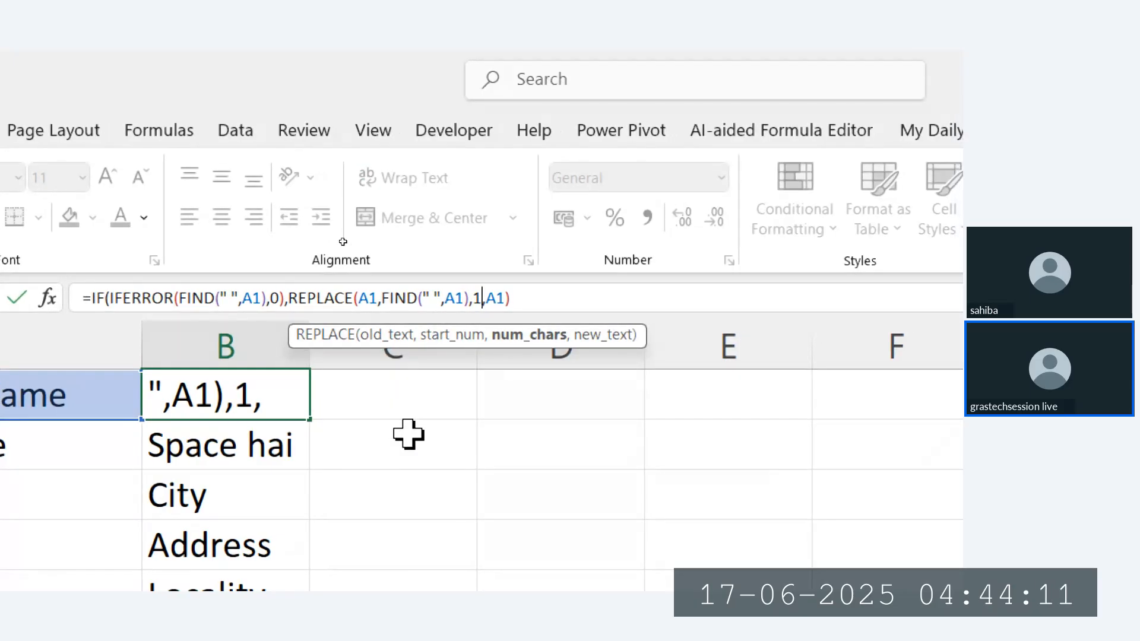
type(",")
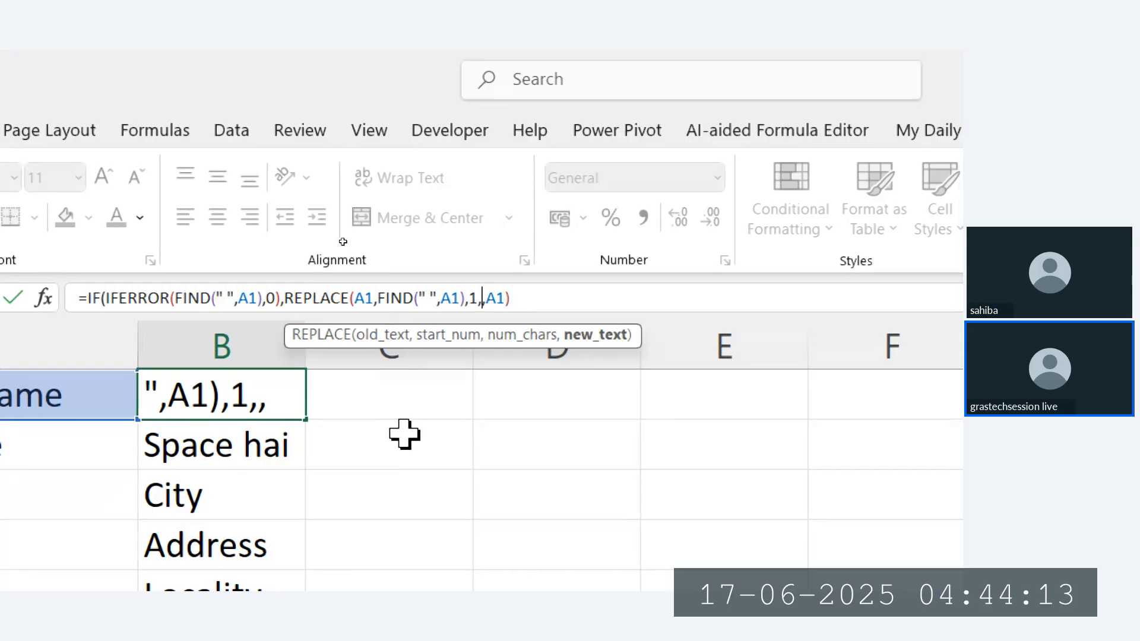
type("\"_")
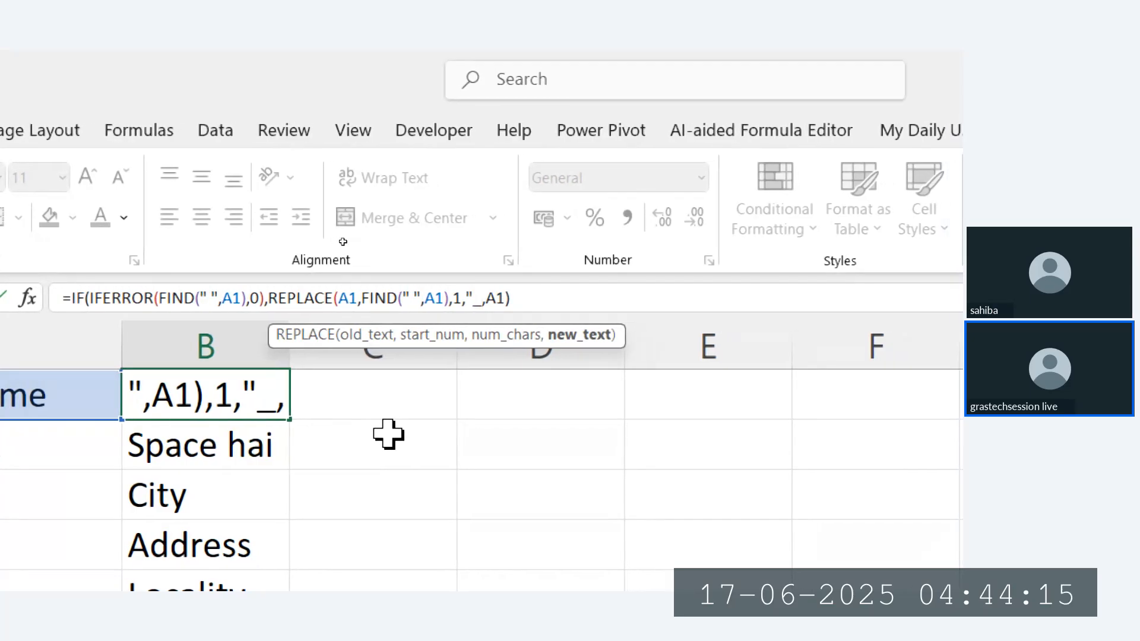
type("\"")
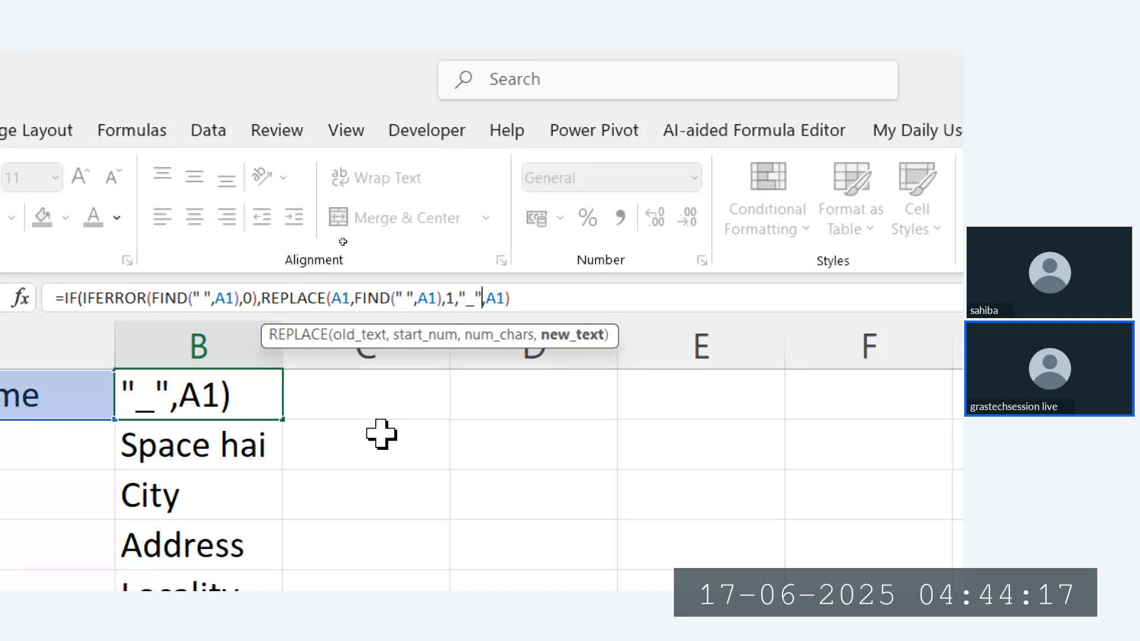
type(")")
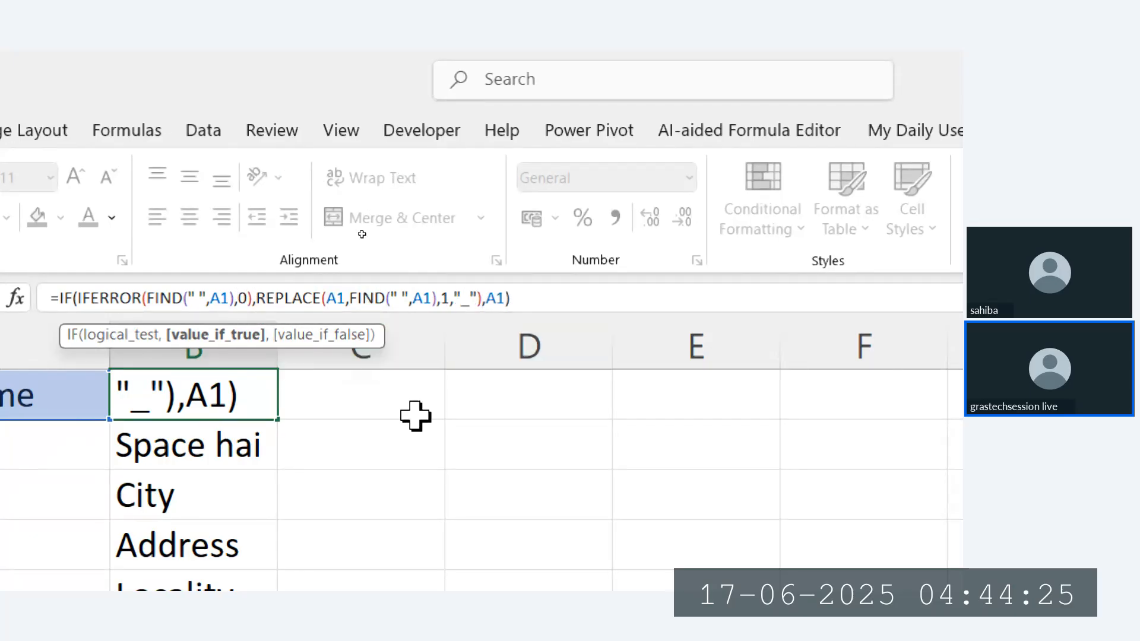
key("Return")
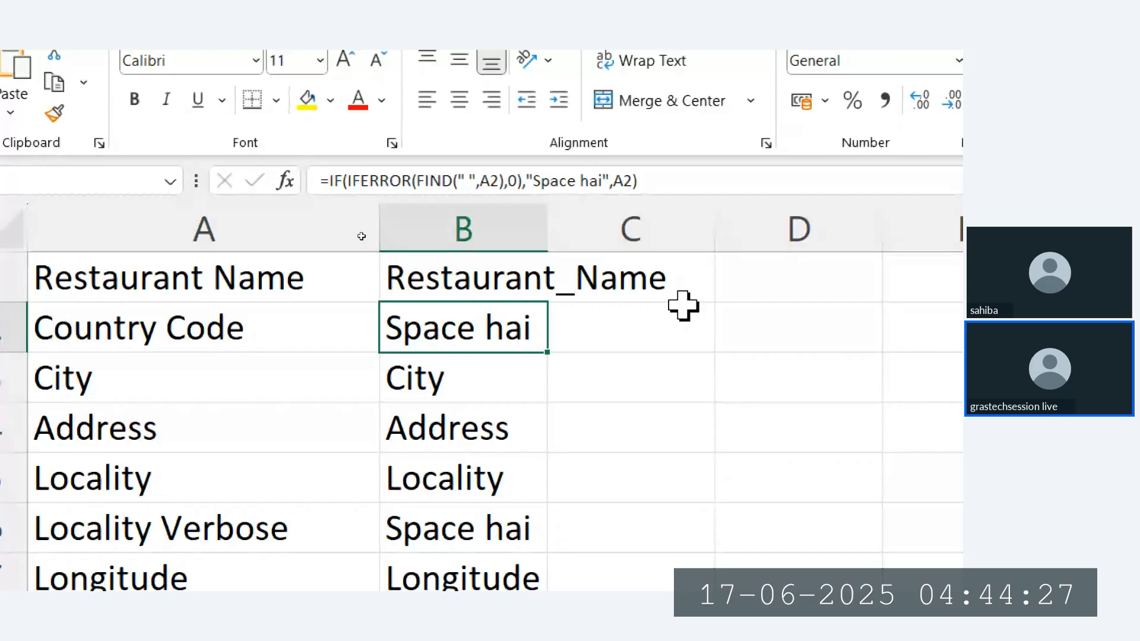
Fill B1's REPLACE formula down column B and compare the results with the header names in column A.
left_click(475, 288)
double_click(547, 302)
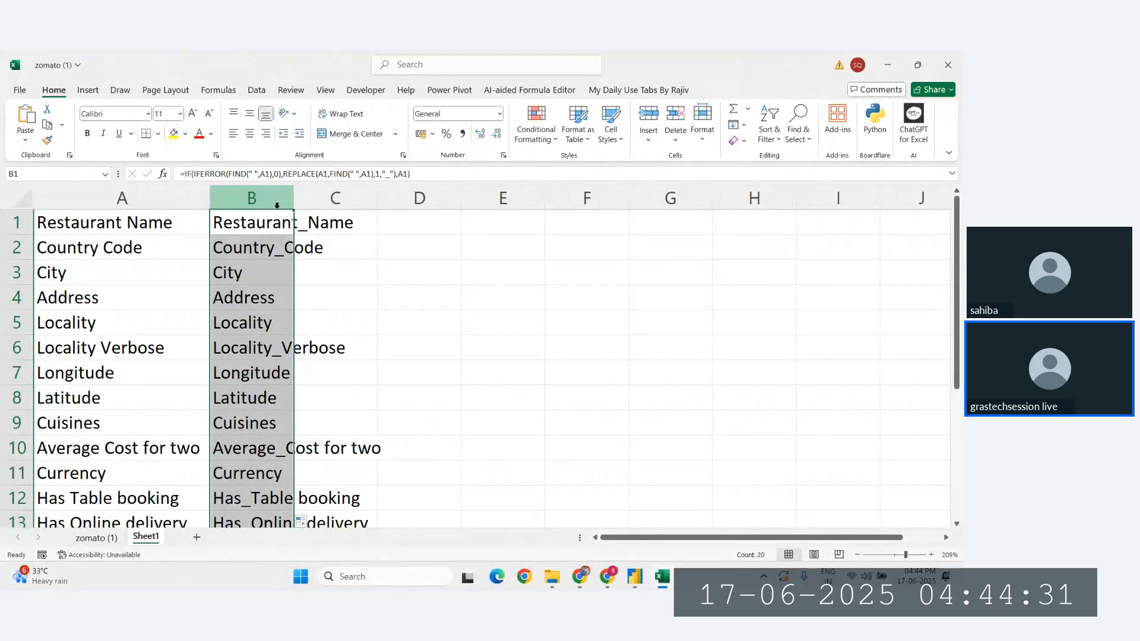
left_click(373, 223)
left_click(264, 200)
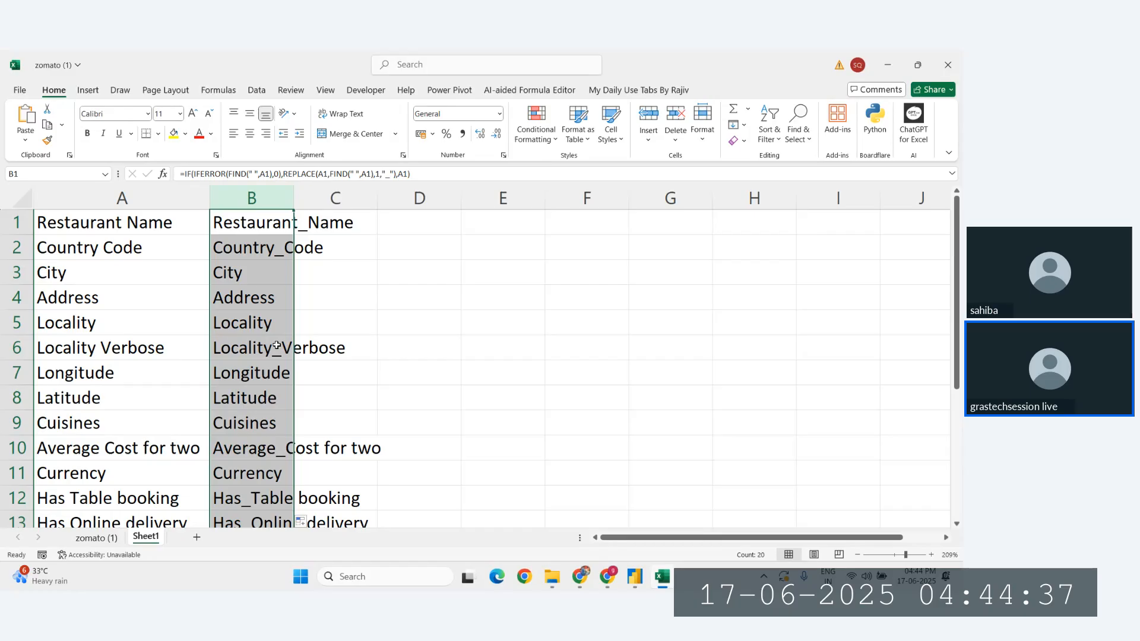
left_click(248, 219)
left_click(102, 225)
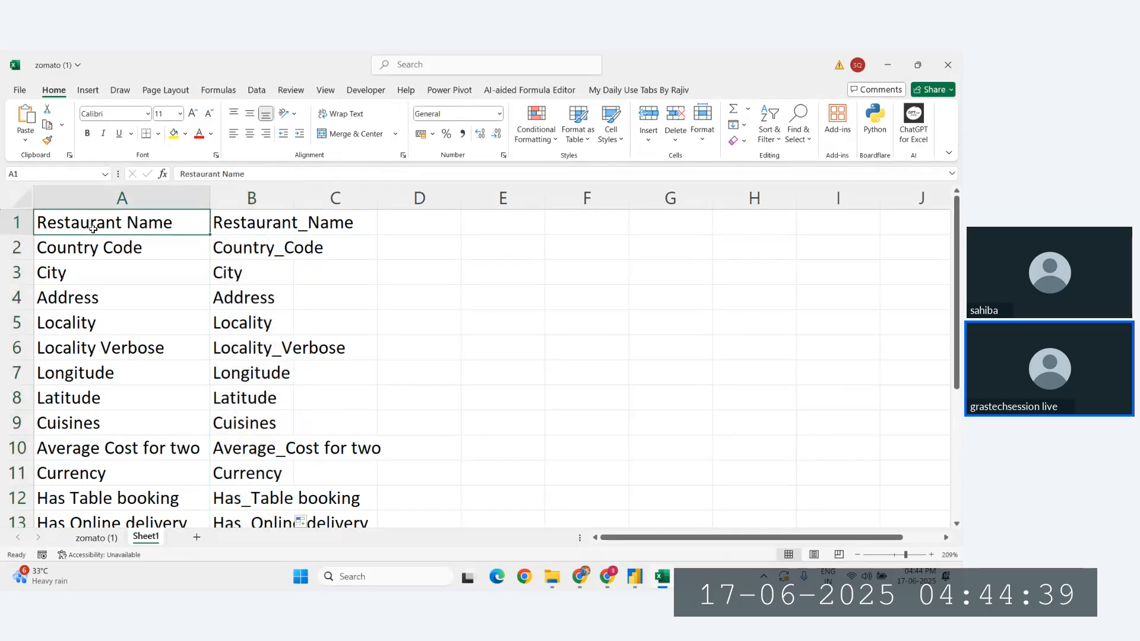
Open B1's formula in the cell to review its nested IF, IFERROR, FIND and REPLACE functions.
left_click(238, 223)
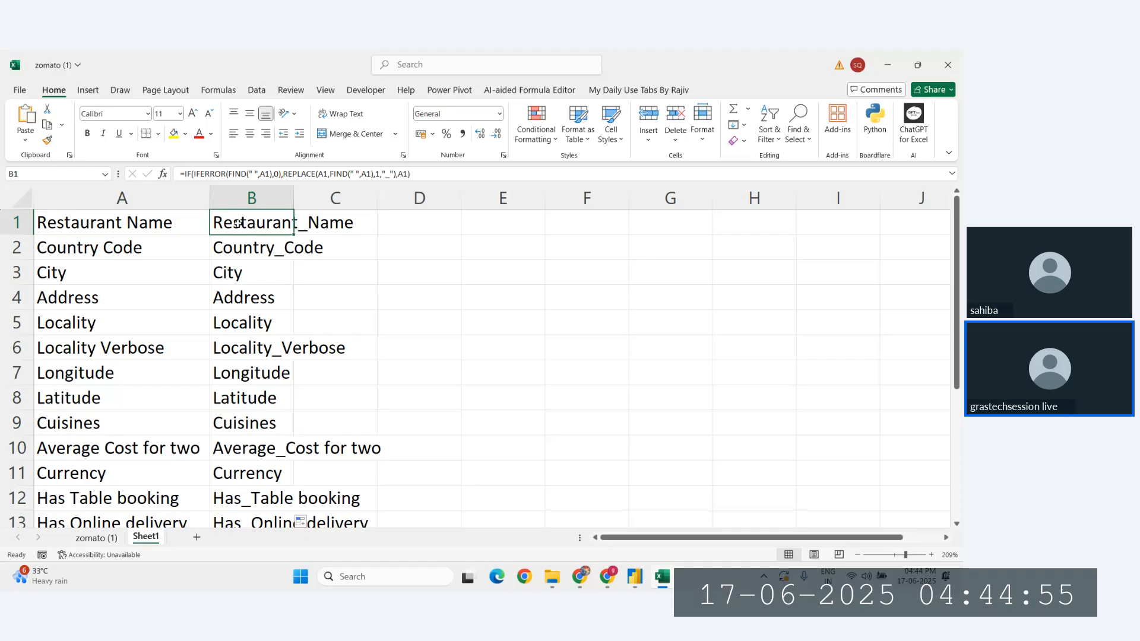
left_click(496, 272)
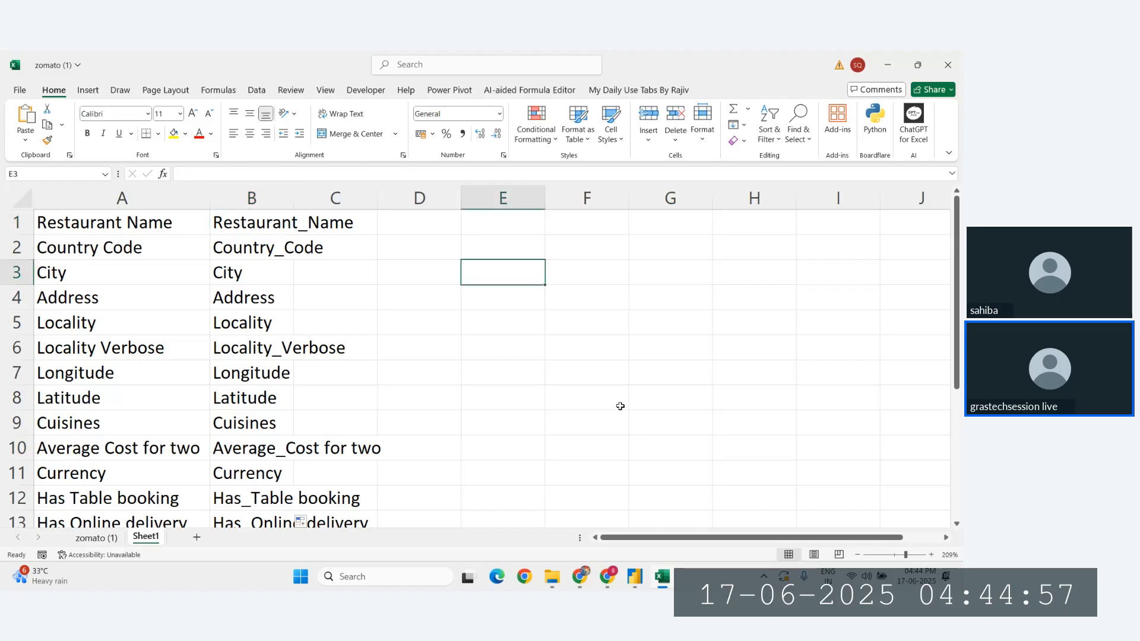
left_click(277, 229)
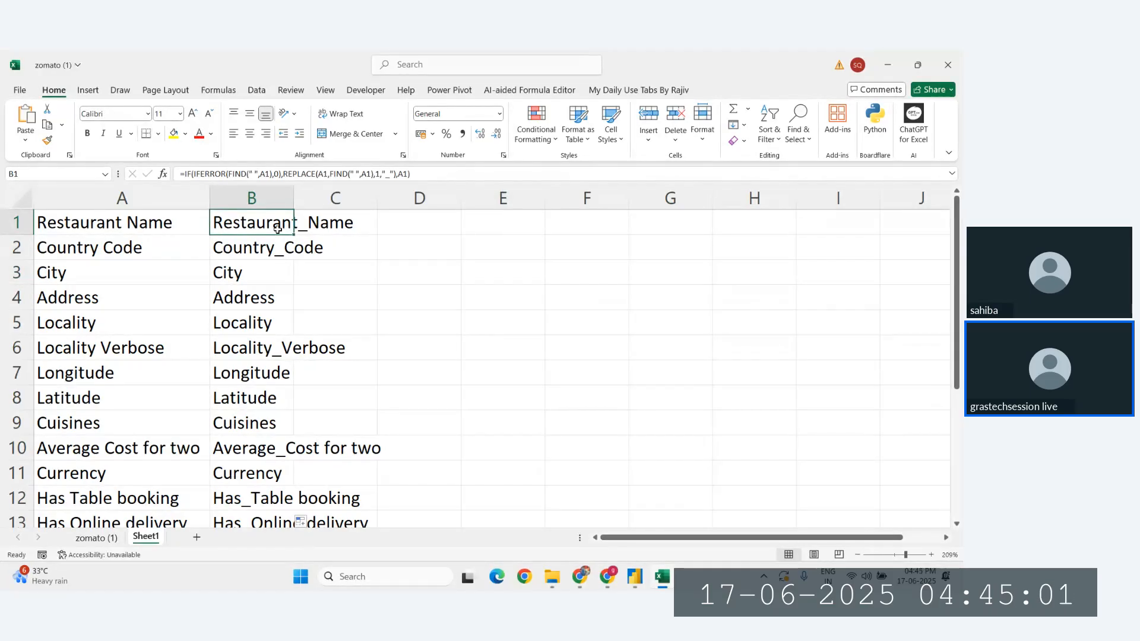
double_click(268, 226)
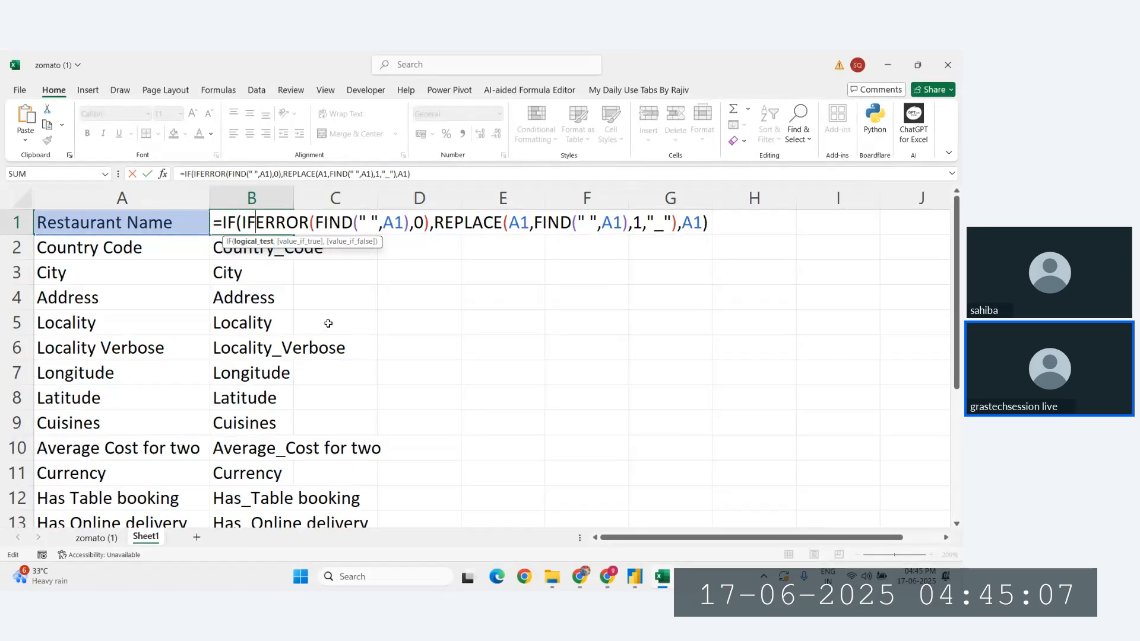
Finish reviewing B1's formula without changing it, and widen column B to fit its contents.
key("Escape")
key("F2")
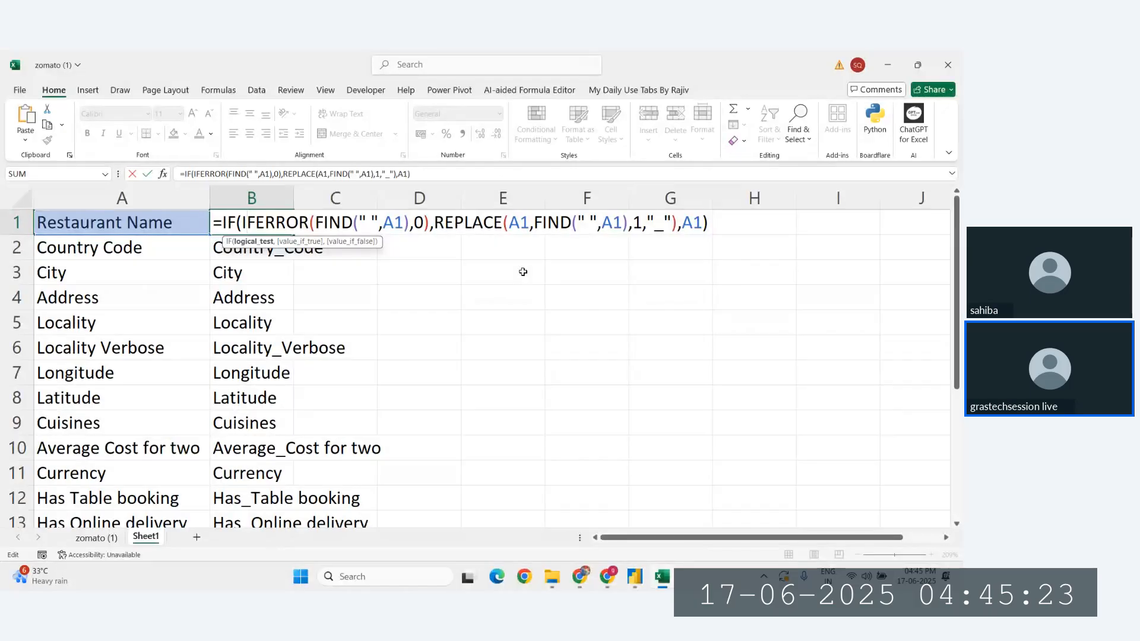
key("ctrl+Return")
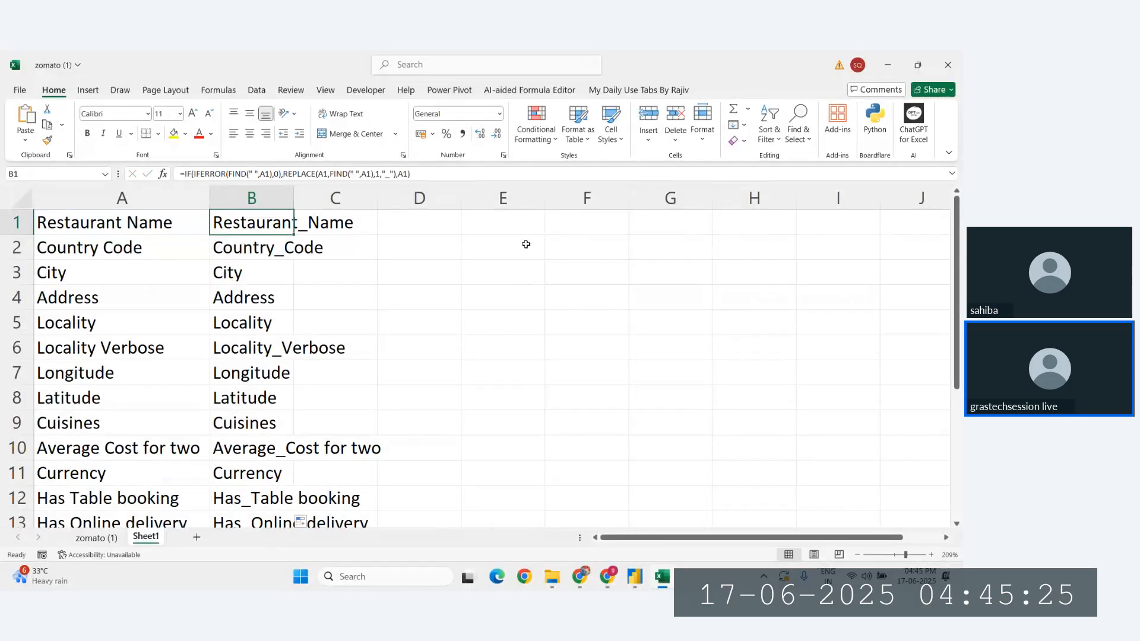
double_click(295, 206)
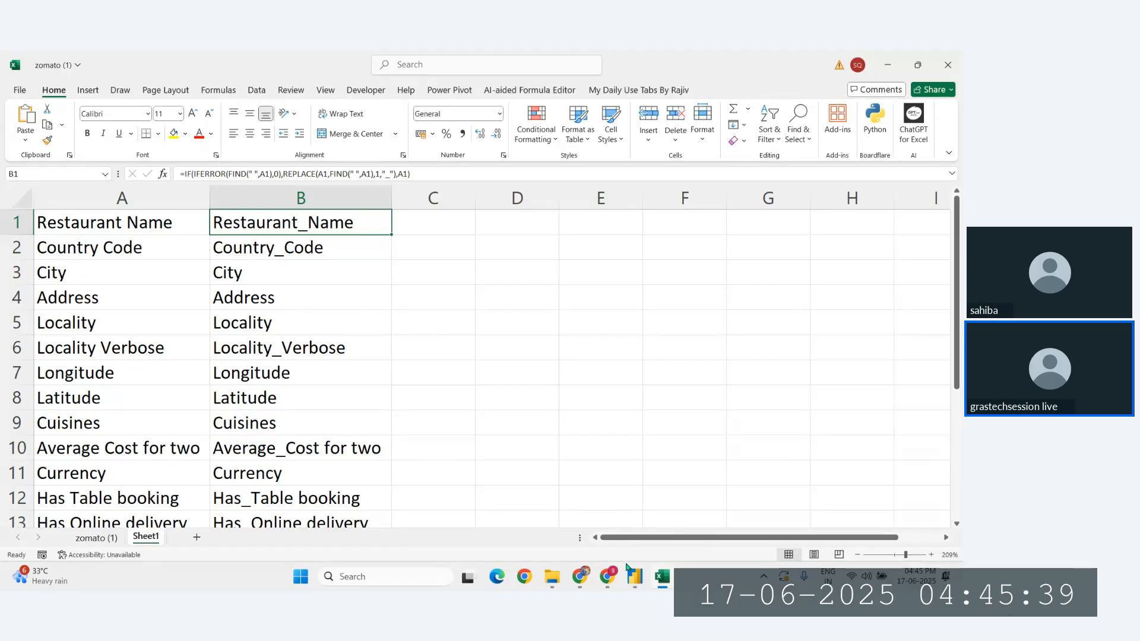
Switch to Power BI and clear the incomplete REPLACE function from Column 2's formula in the Orders table.
left_click(631, 573)
scroll(356, 357, "left", 10)
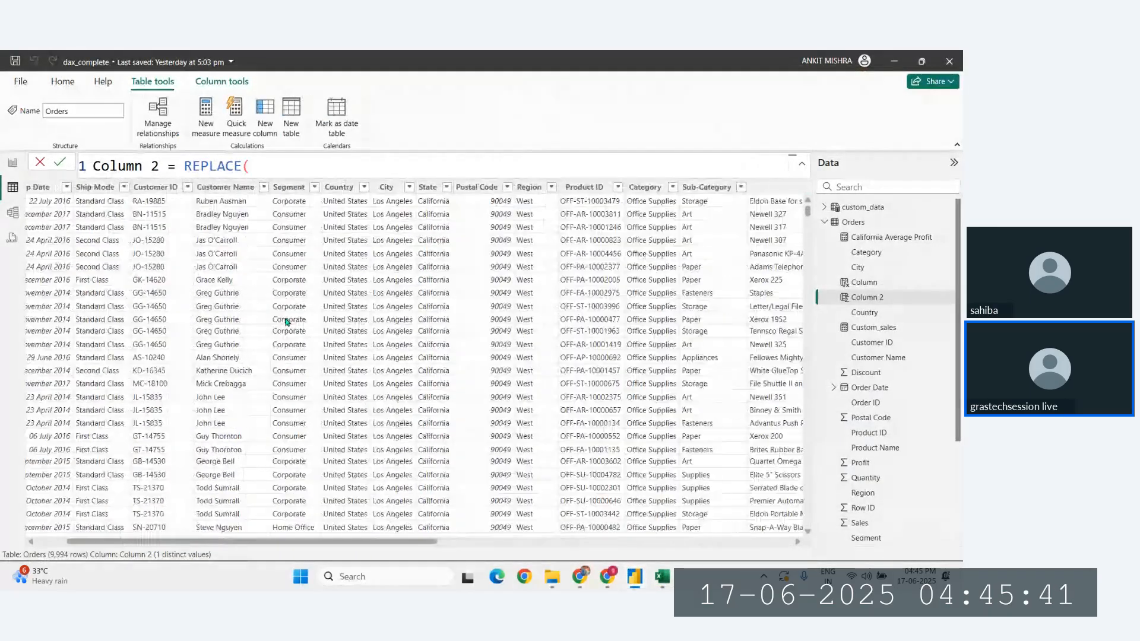
scroll(286, 321, "left", 5)
scroll(527, 219, "right", 2)
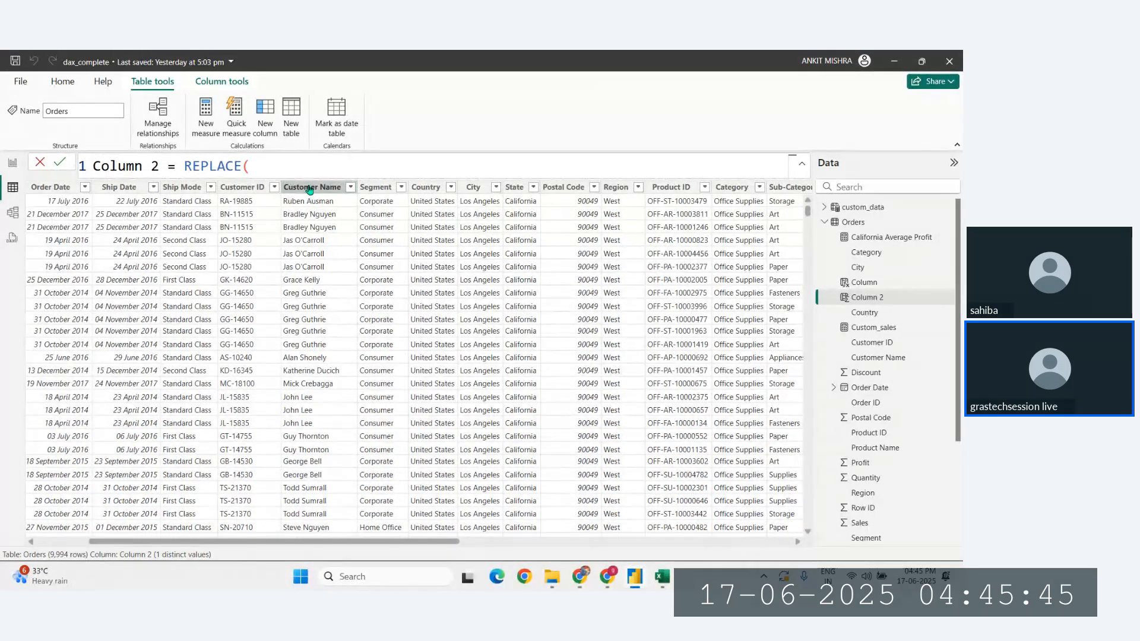
key("Return")
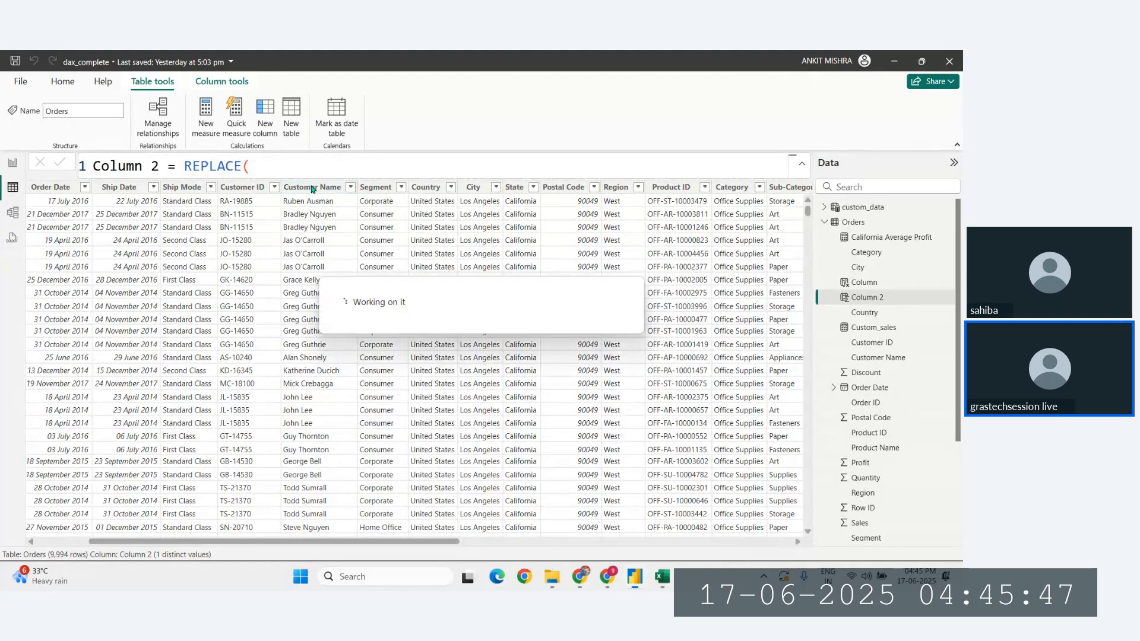
left_click(294, 157)
key("shift+Left")
key("shift+Left")
key("shift+Left")
key("shift+Left")
key("shift+Left")
key("shift+Left")
key("shift+Left")
key("shift+Left")
key("shift+Left")
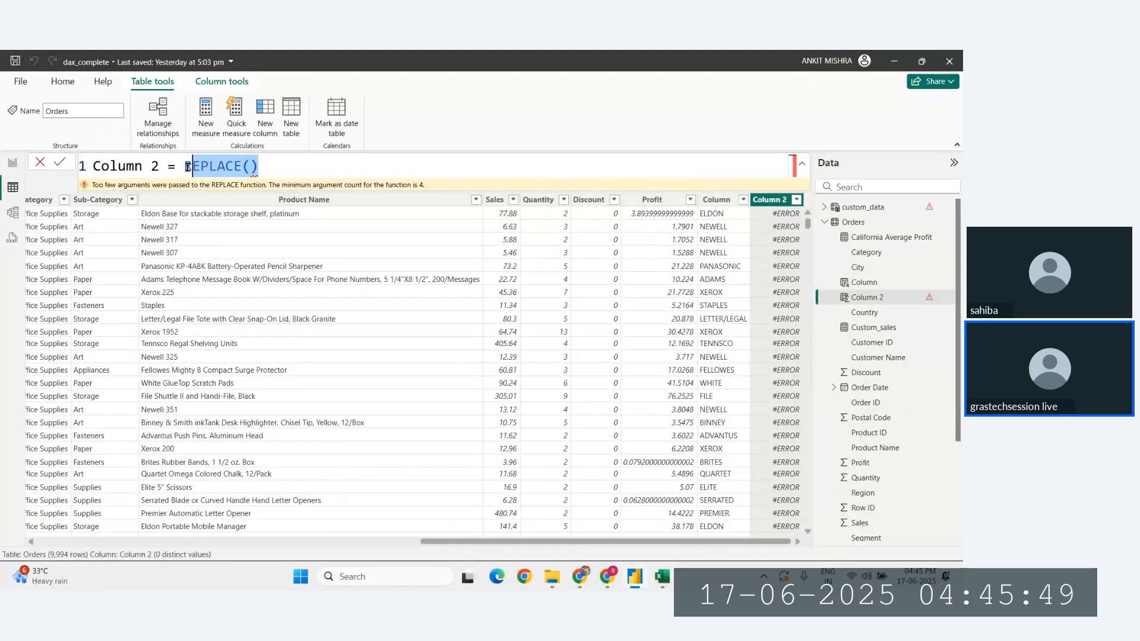
key("BackSpace")
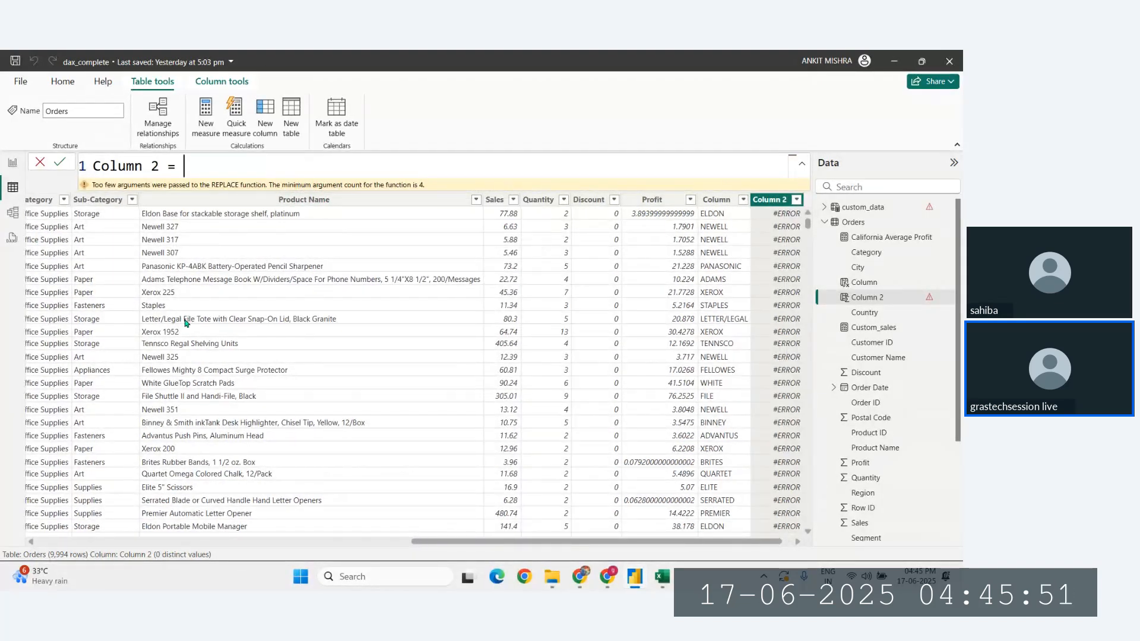
Start Column 2's formula with REPLACE, using Orders[Customer Name] as the old text.
scroll(332, 309, "left", 5)
scroll(331, 309, "left", 3)
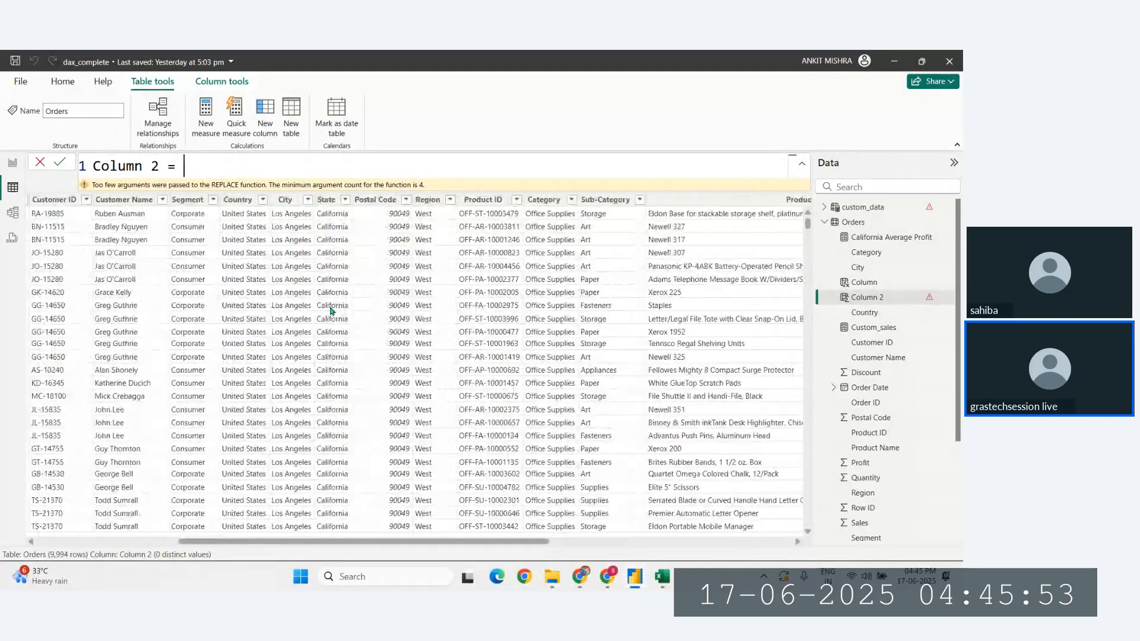
scroll(342, 289, "left", 3)
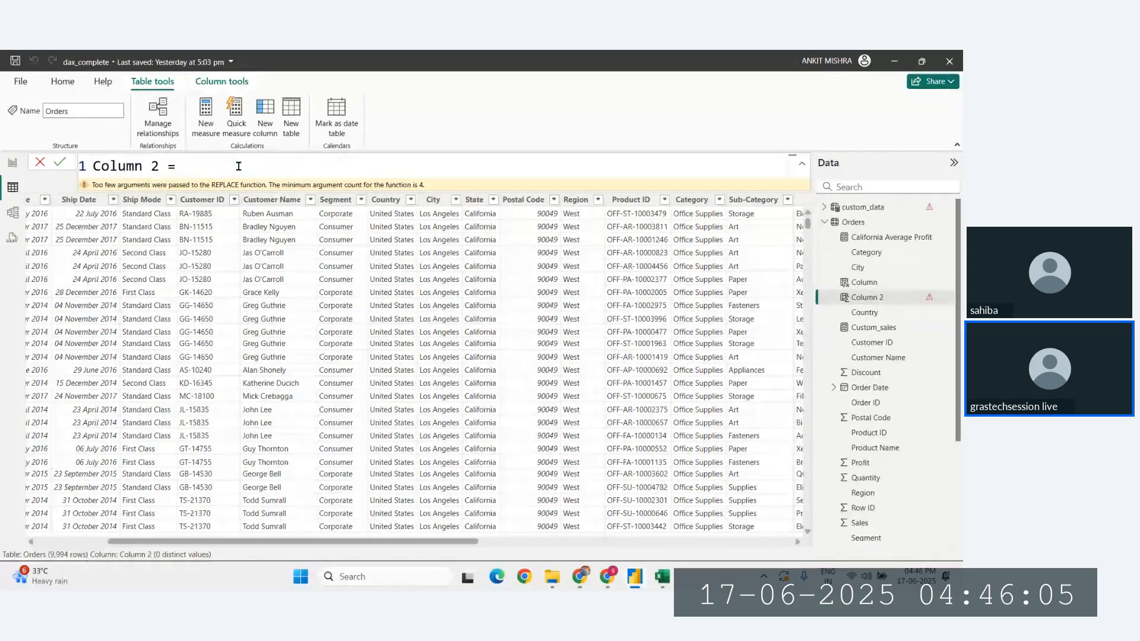
type("REPLACE(")
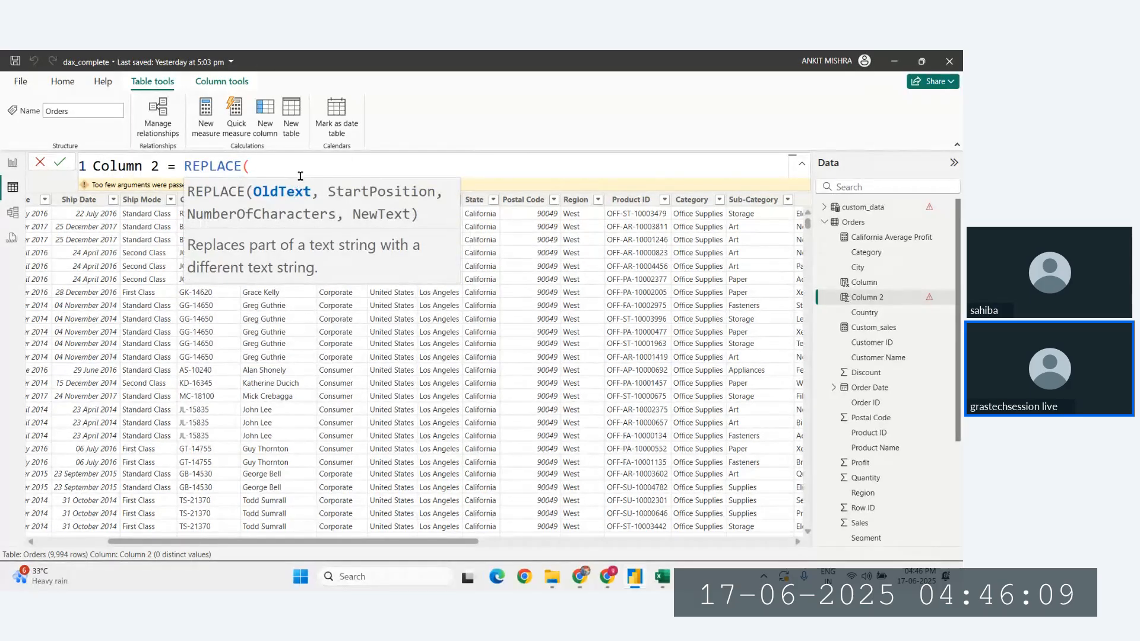
type("cust")
key("Down")
key("Down")
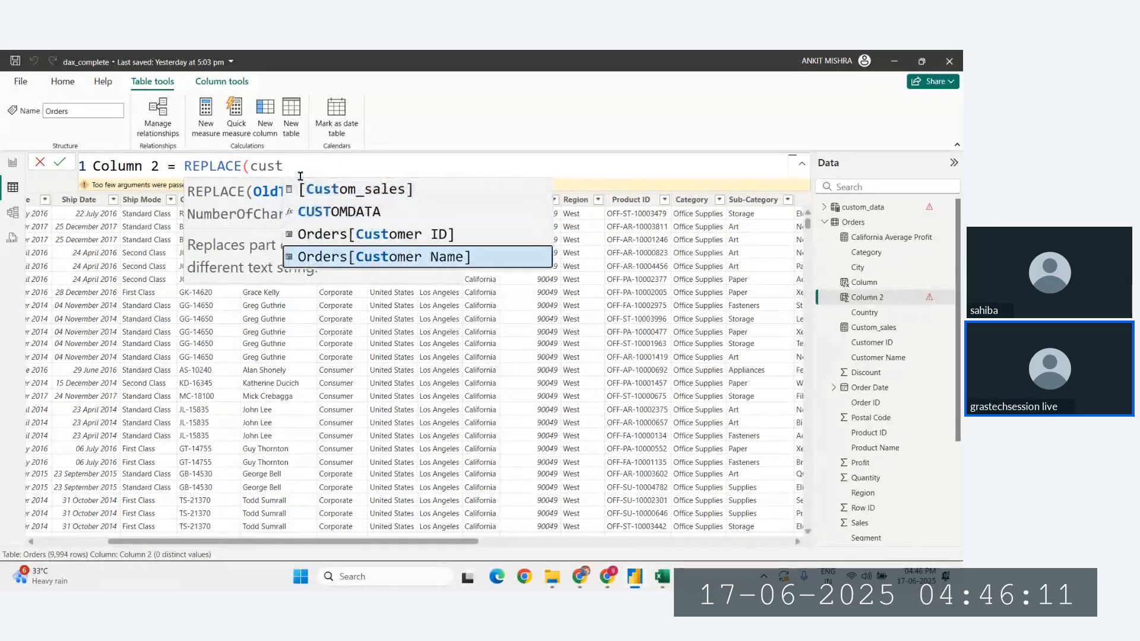
key("Tab")
type(",")
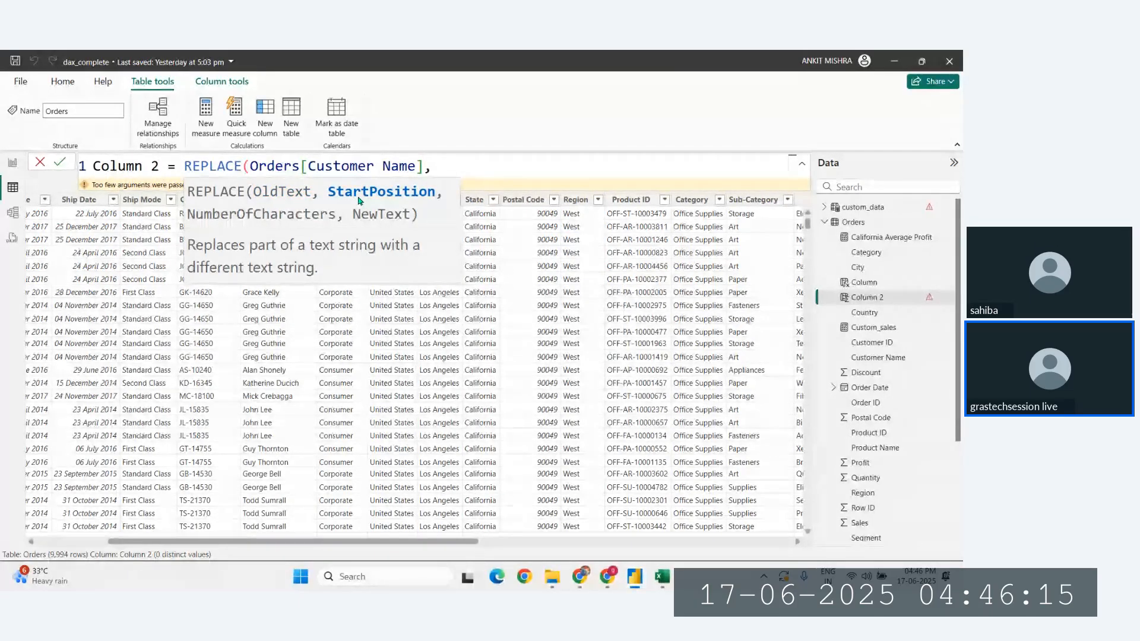
Nest FIND as REPLACE's start position, searching for " " in Orders[Customer Name] from position 1.
type("find")
key("Tab")
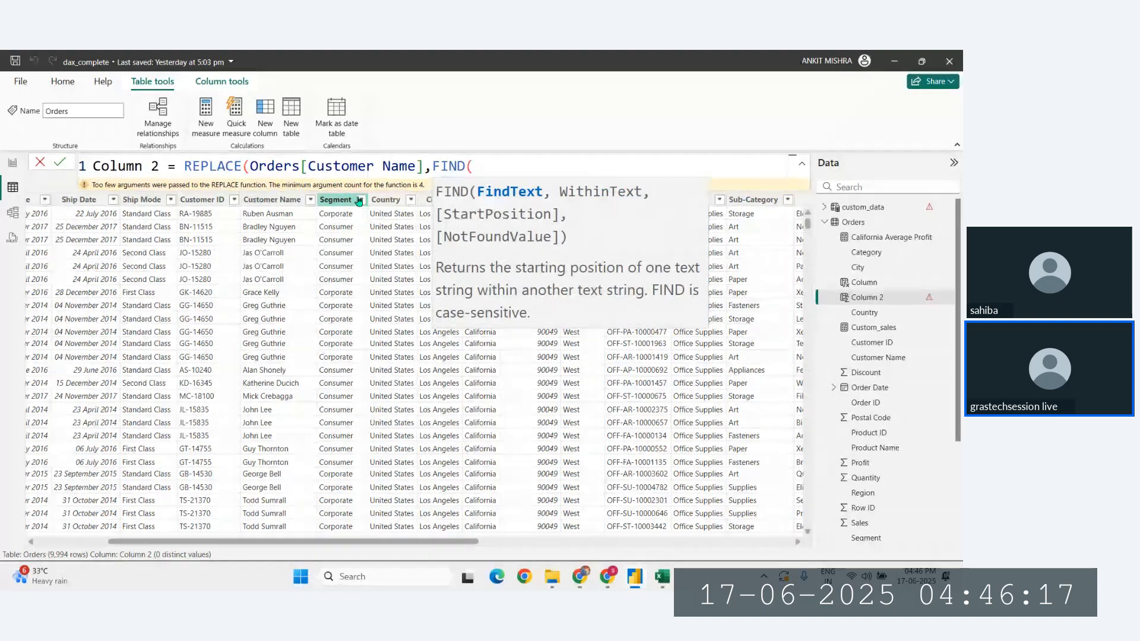
type("\" \"")
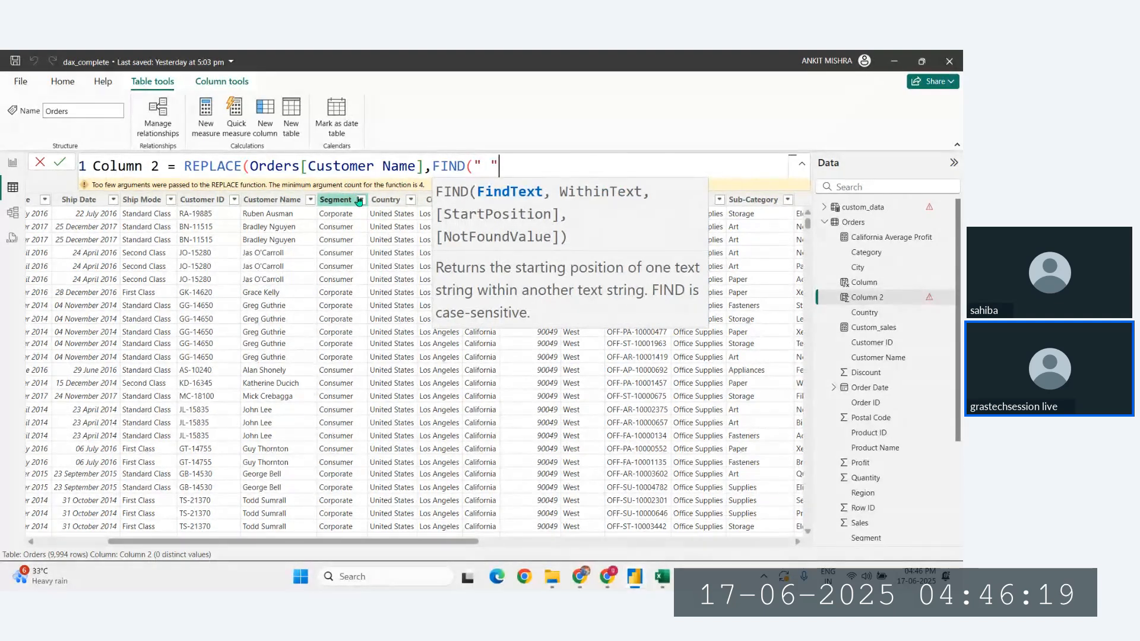
type(",")
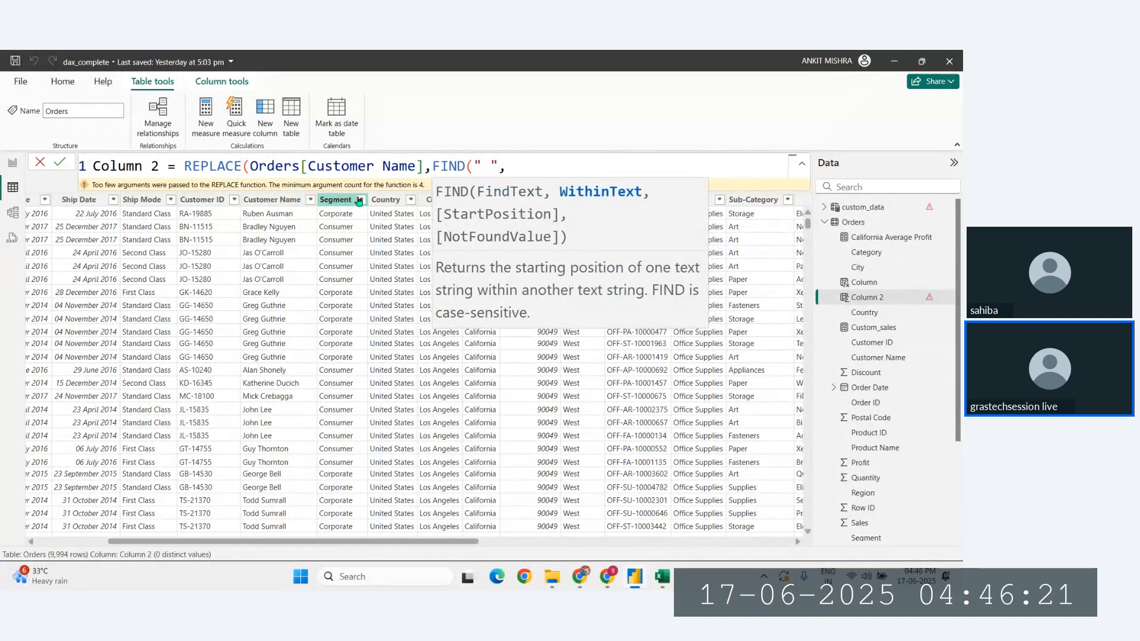
type("cust")
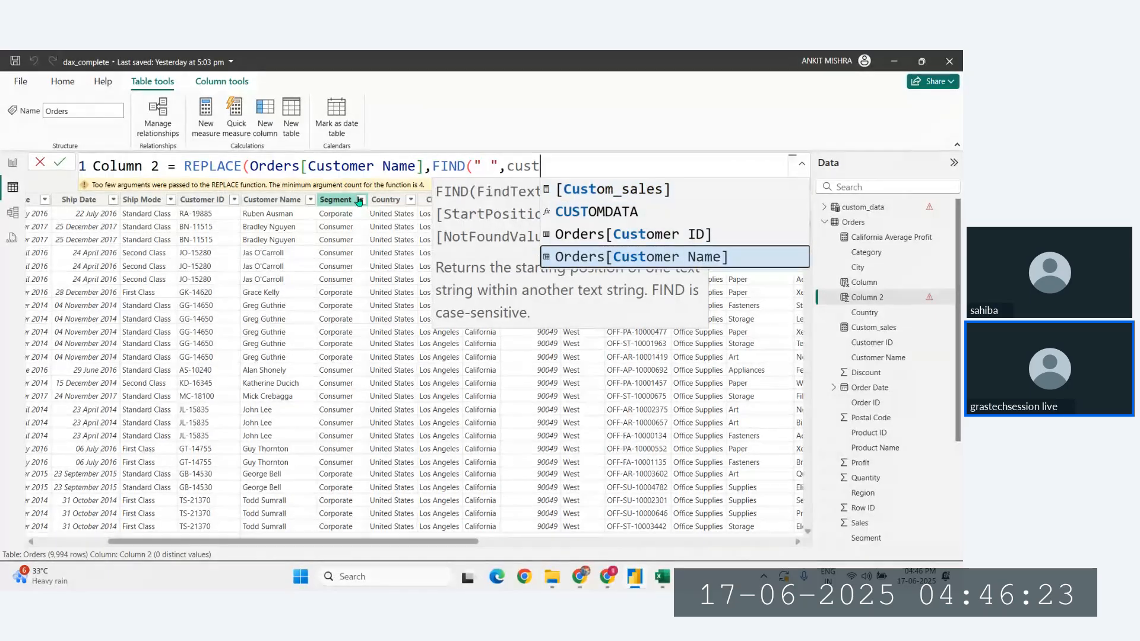
key("Tab")
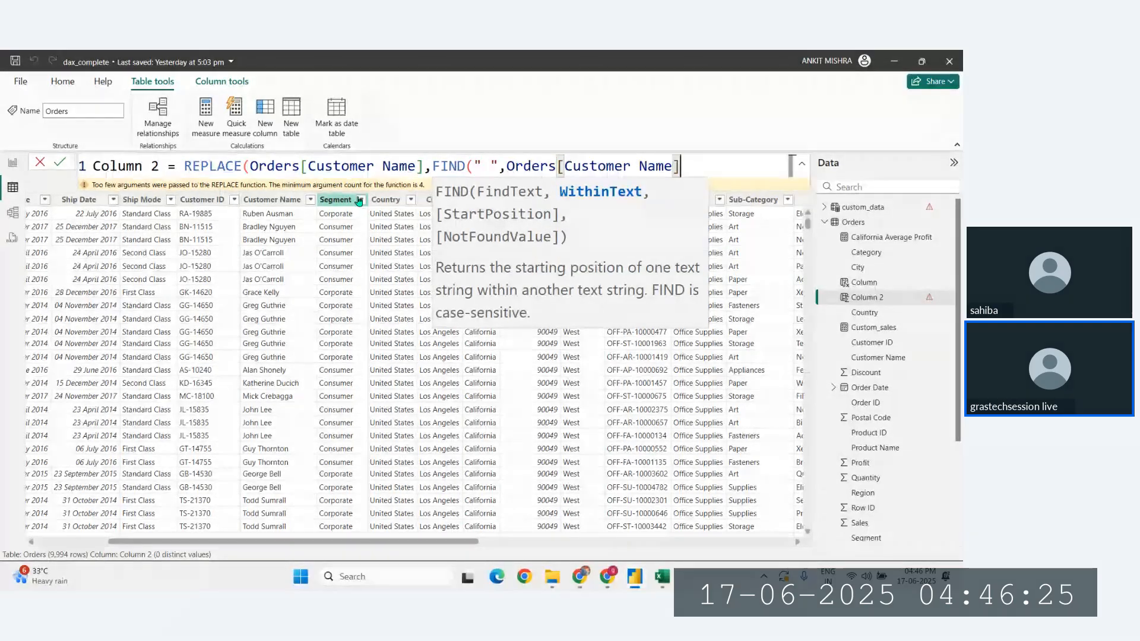
type(",1")
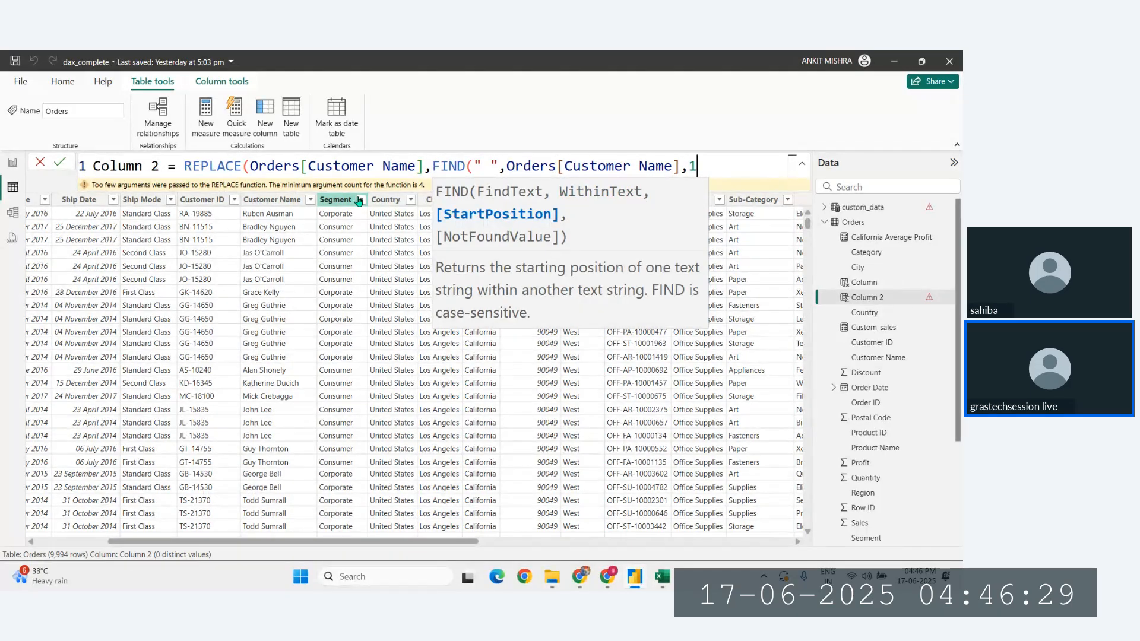
Add LEN(Orders[Customer Name]) as the not-found value of the nested FIND function.
type(",")
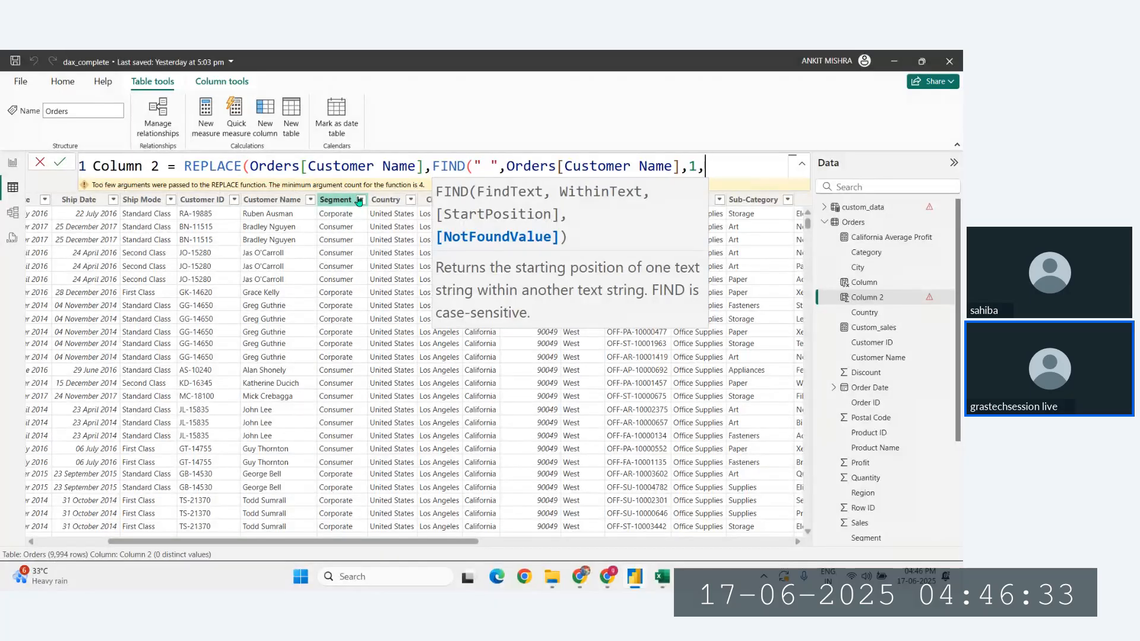
type("le")
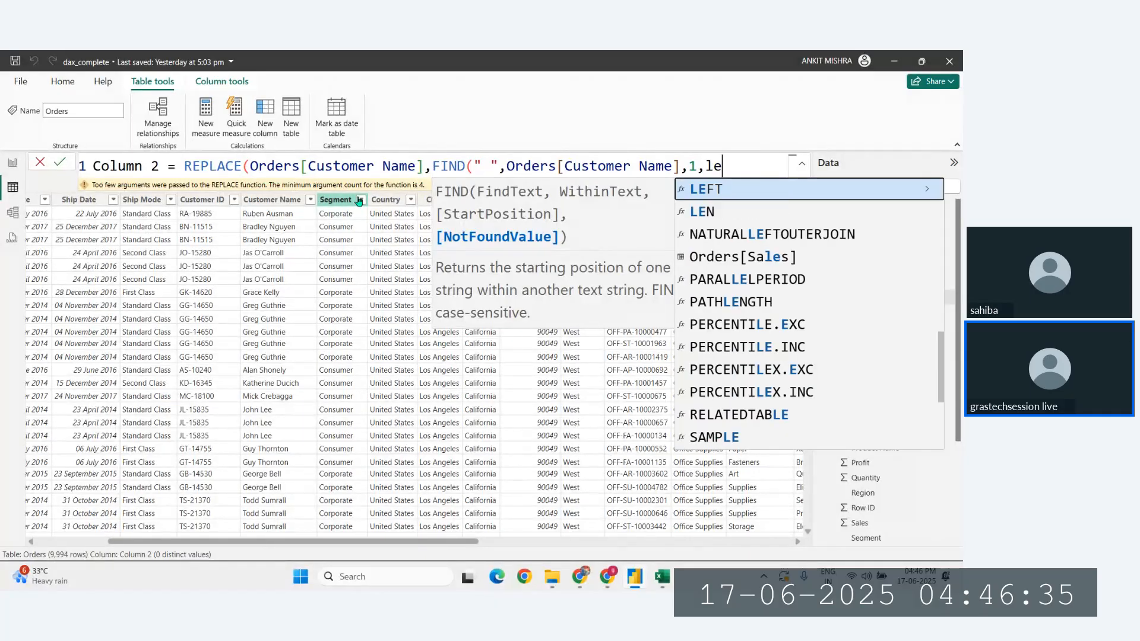
type("n(")
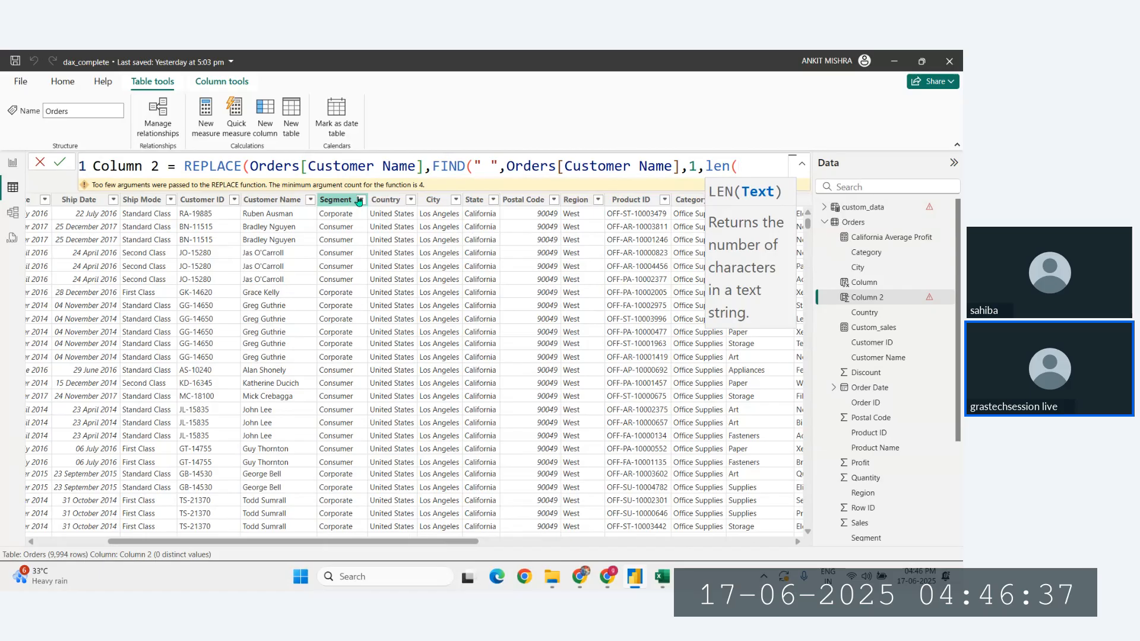
type("cus")
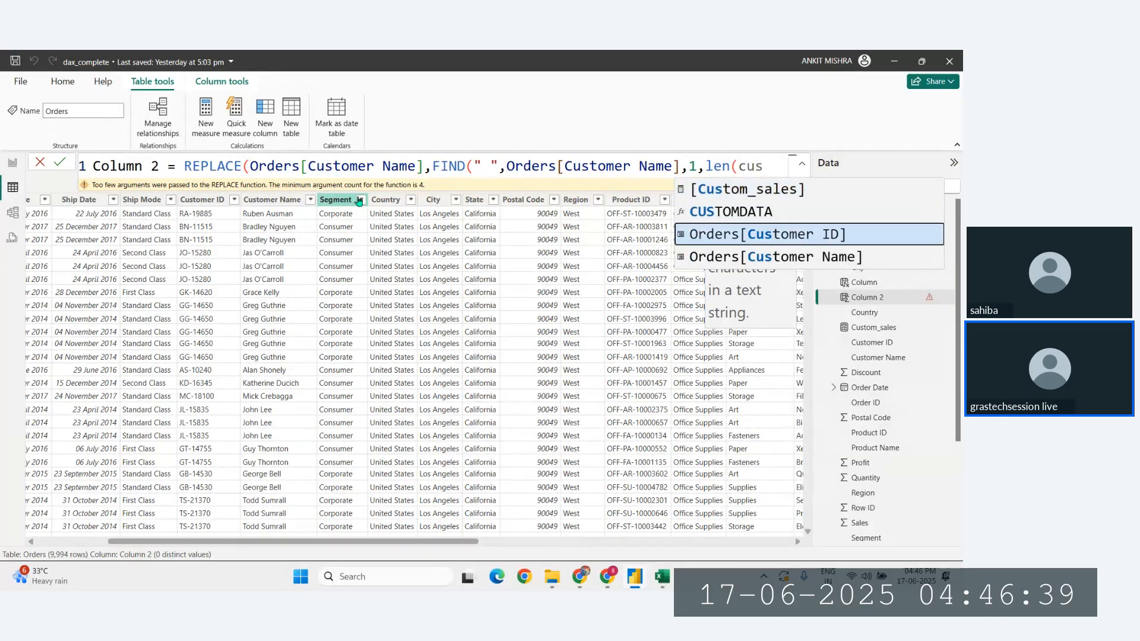
key("Tab")
key("BackSpace")
key("BackSpace")
key("BackSpace")
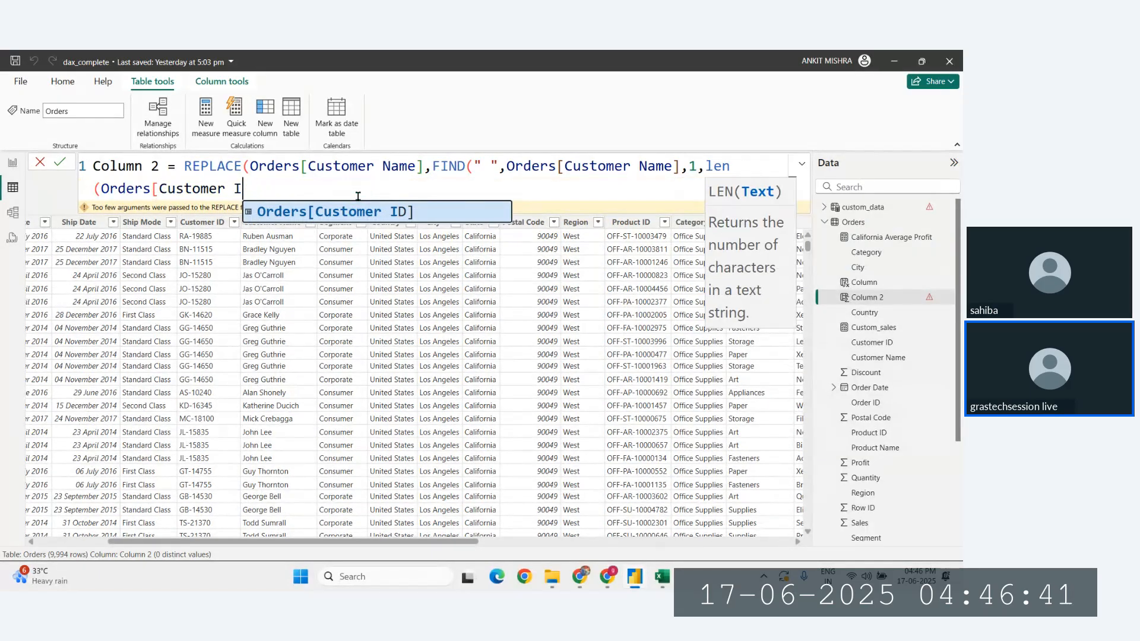
key("Down")
key("Tab")
type(")")
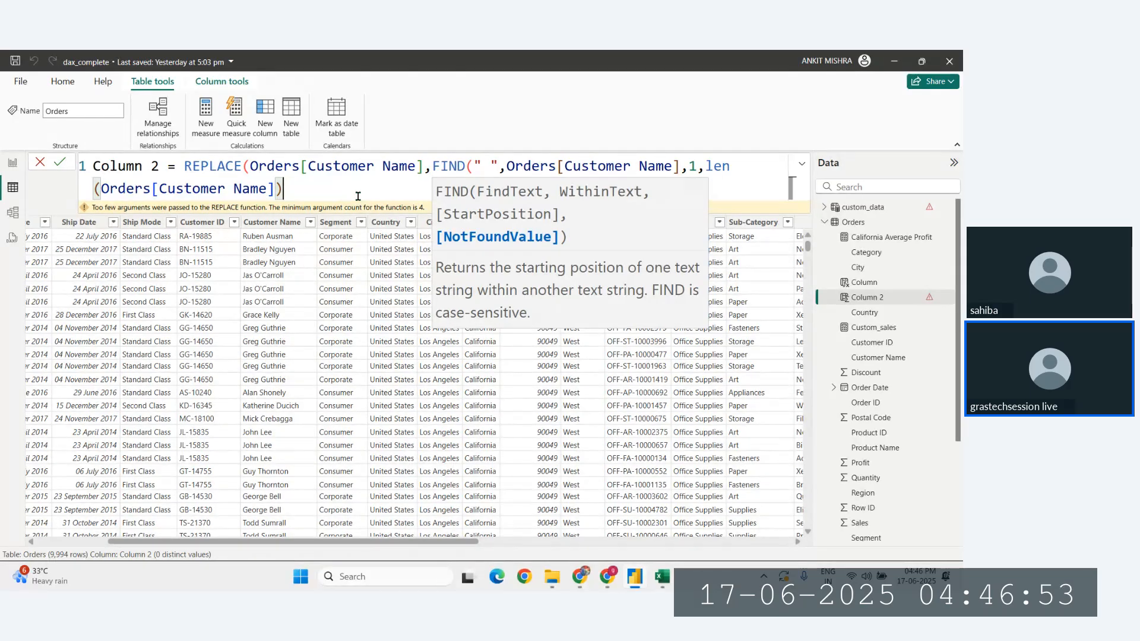
Close the FIND function and complete REPLACE with 1 as the number of characters and "-" as the new text.
type("),1,\"_\"))")
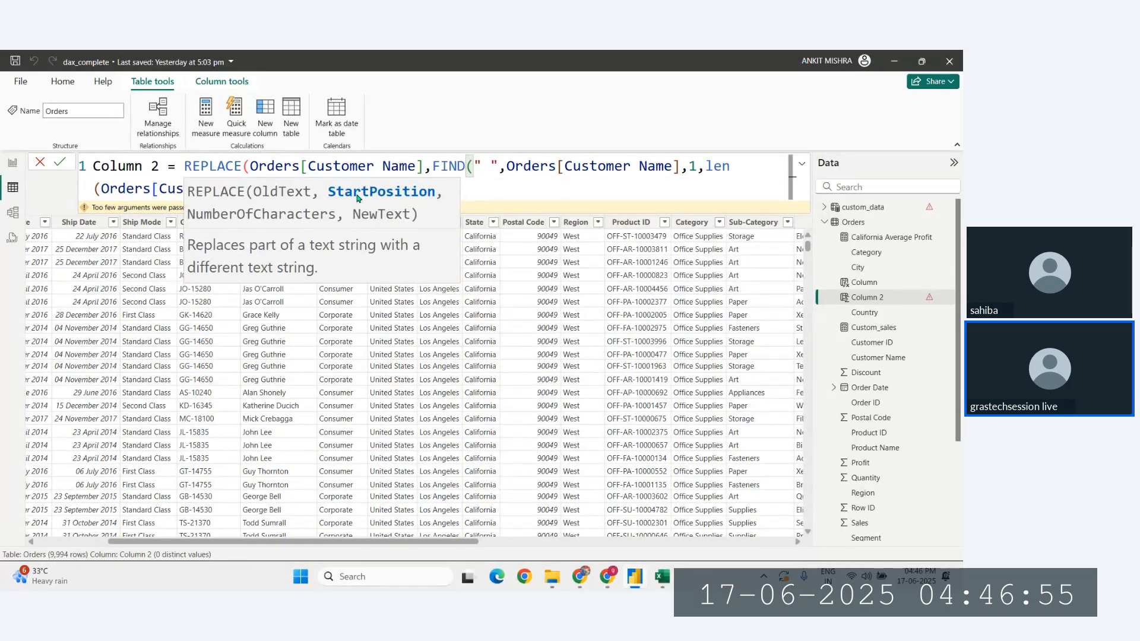
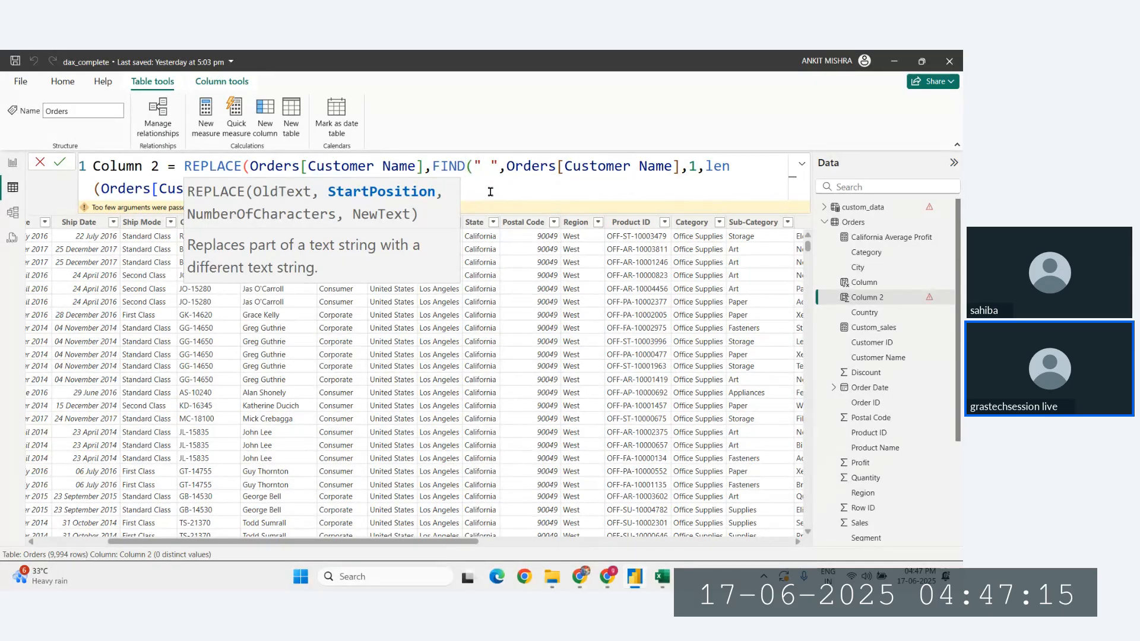
type(",1")
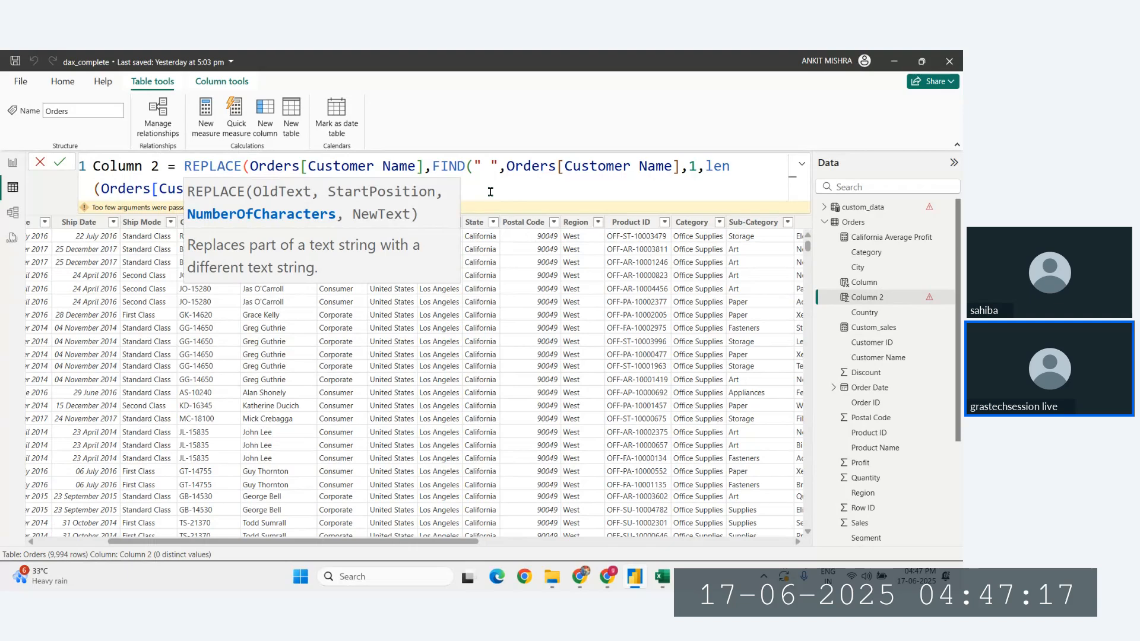
type(",")
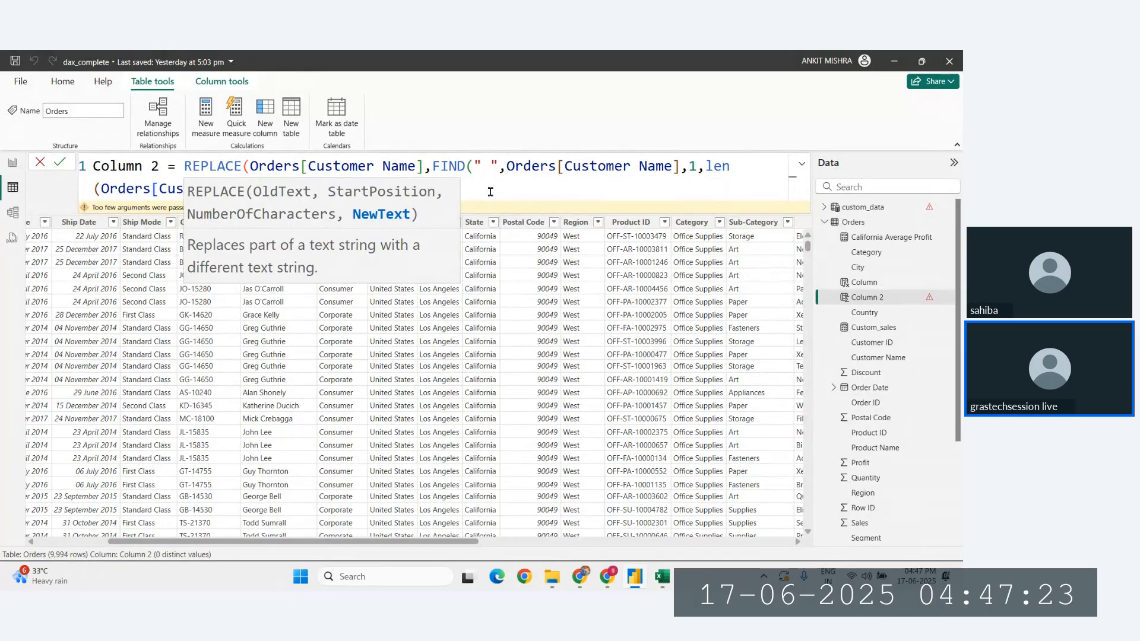
type(")),1,\"_\"))")
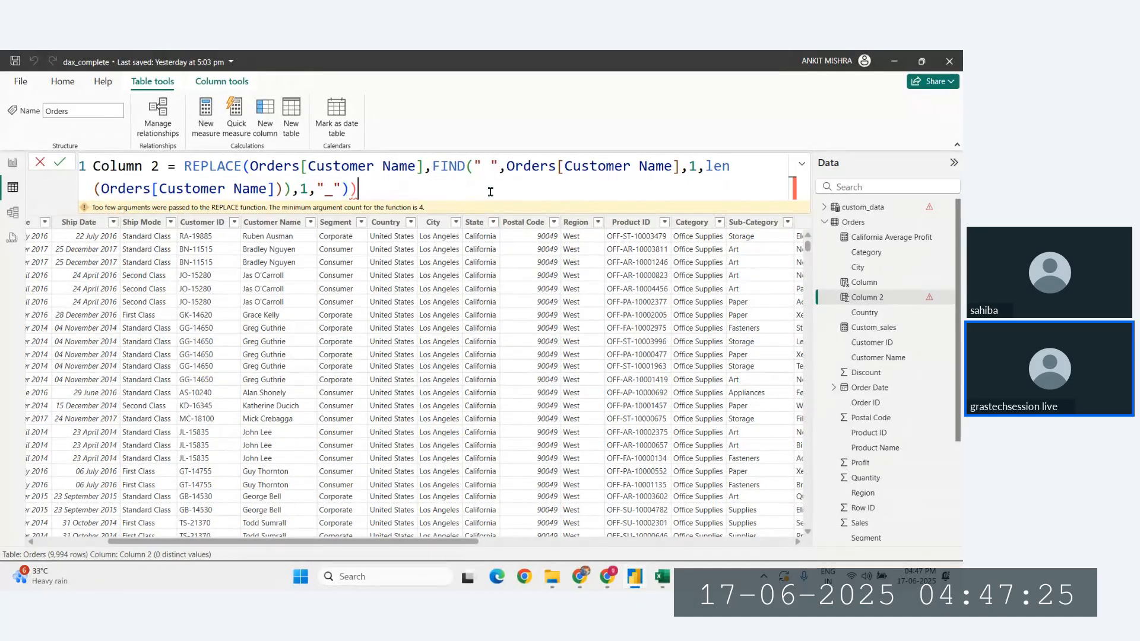
key("BackSpace")
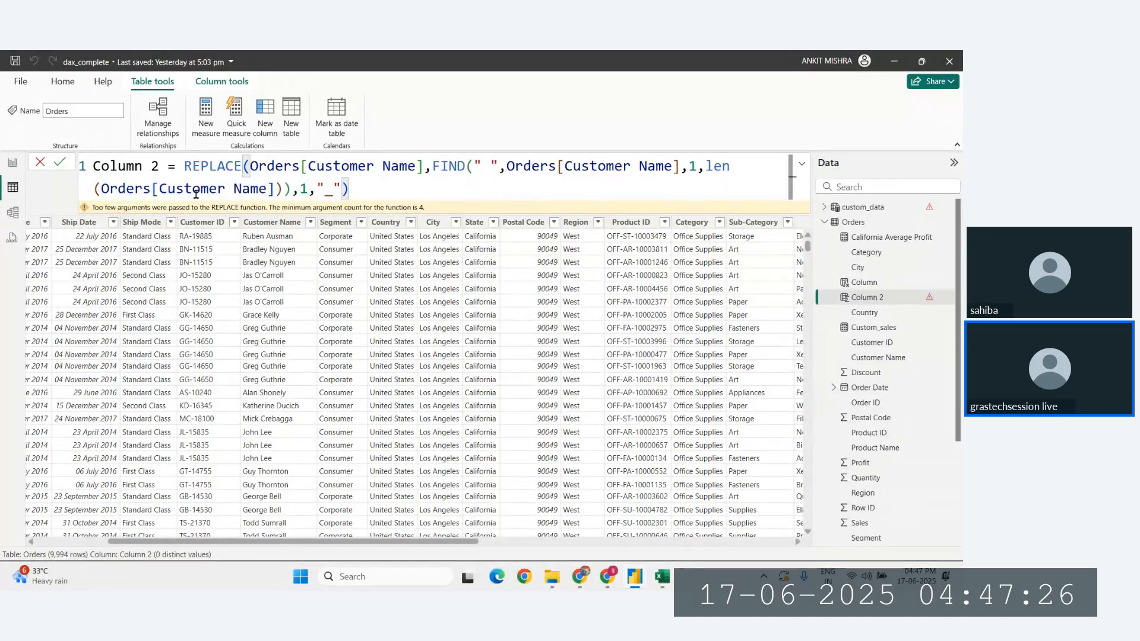
double_click(328, 192)
type("-")
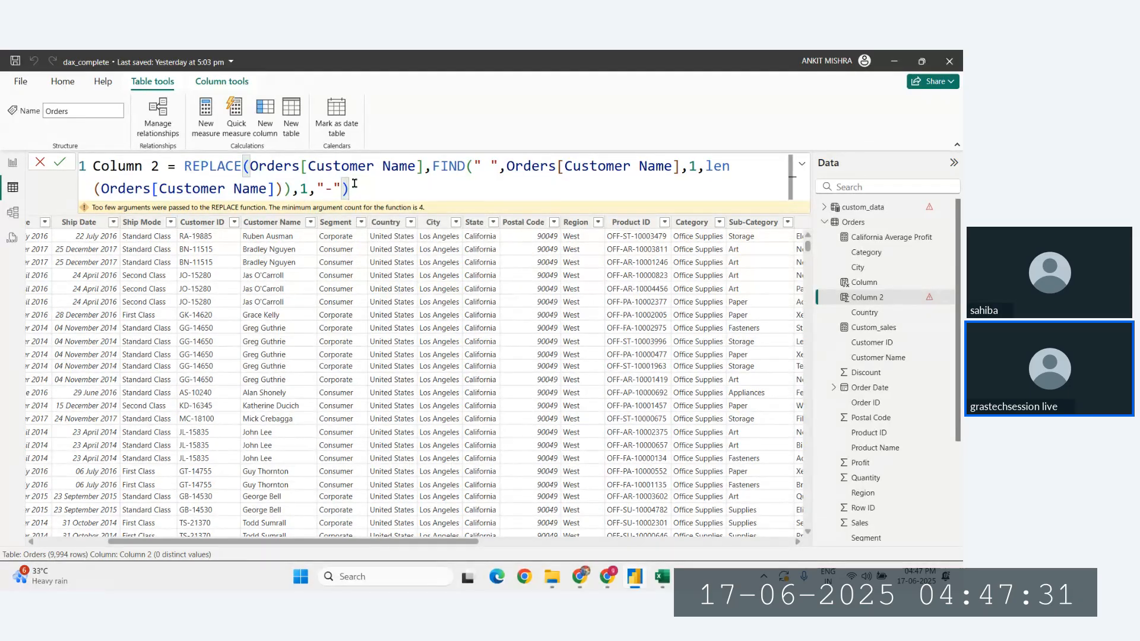
Move the nested FIND function in the Column 2 formula onto its own line, indented beneath REPLACE's first argument.
double_click(439, 167)
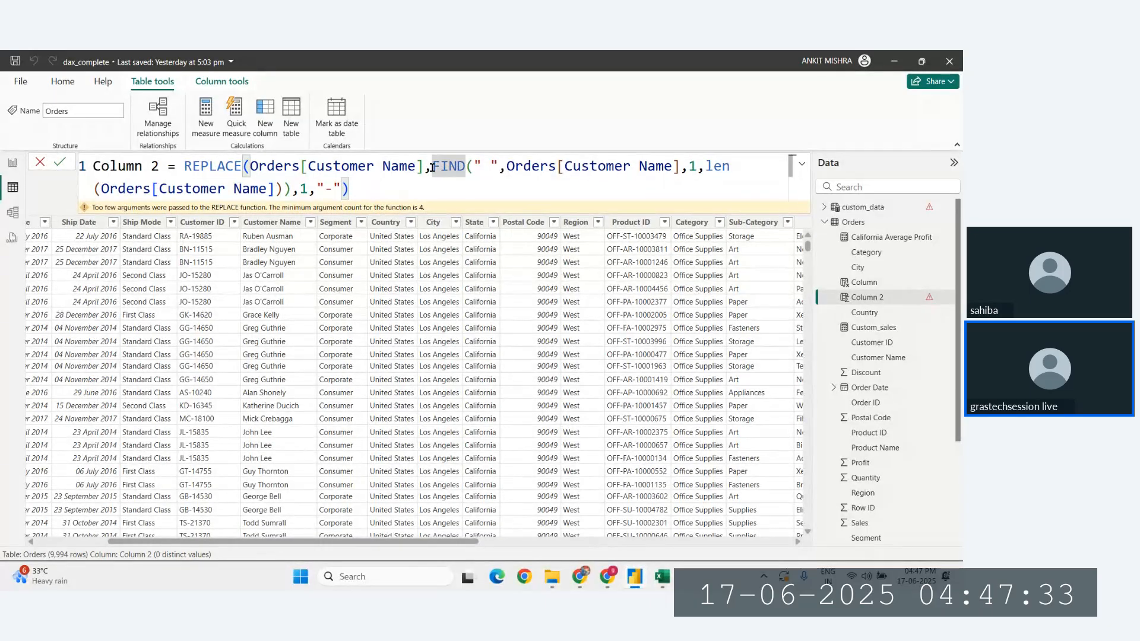
left_click(432, 167)
key("shift+Return")
key("Tab")
key("Tab")
key("Tab")
key("Tab")
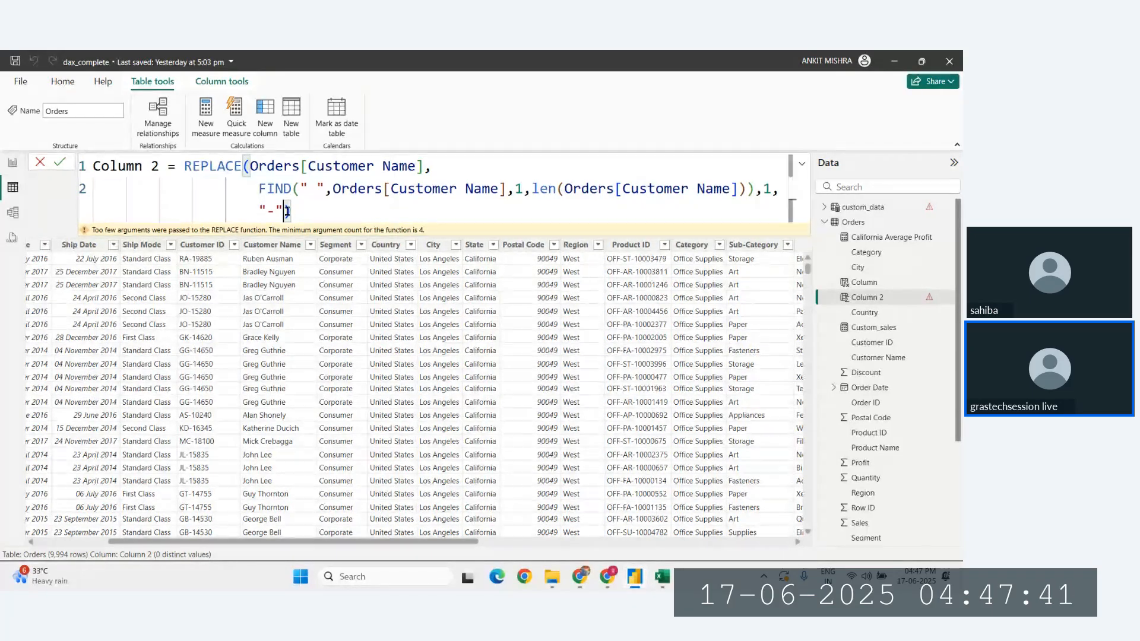
Place REPLACE's number-of-characters argument 1 on a separate line below the FIND function.
left_click(260, 210)
key("BackSpace")
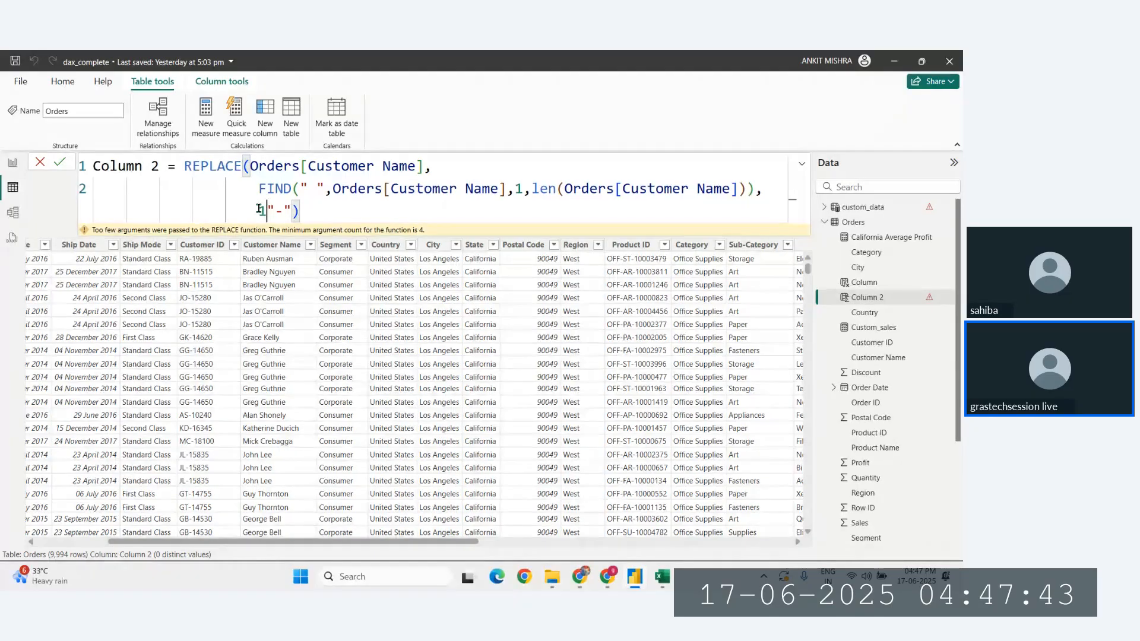
type(",")
left_click(764, 189)
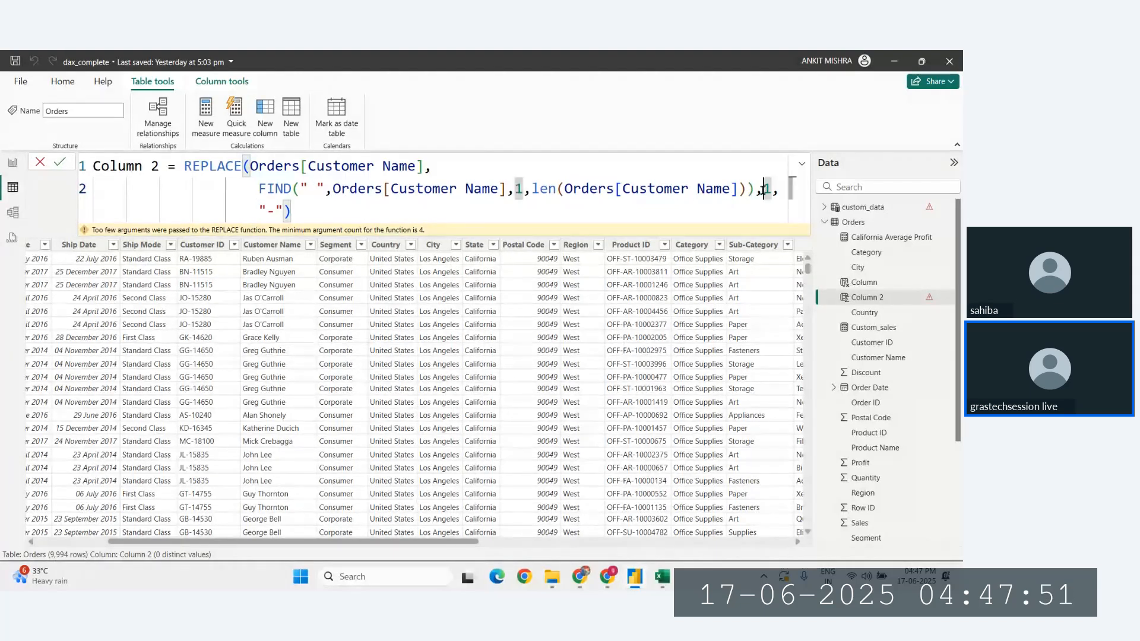
key("Return")
Put the new text "-" and REPLACE's closing parenthesis each on their own line.
left_click(272, 211)
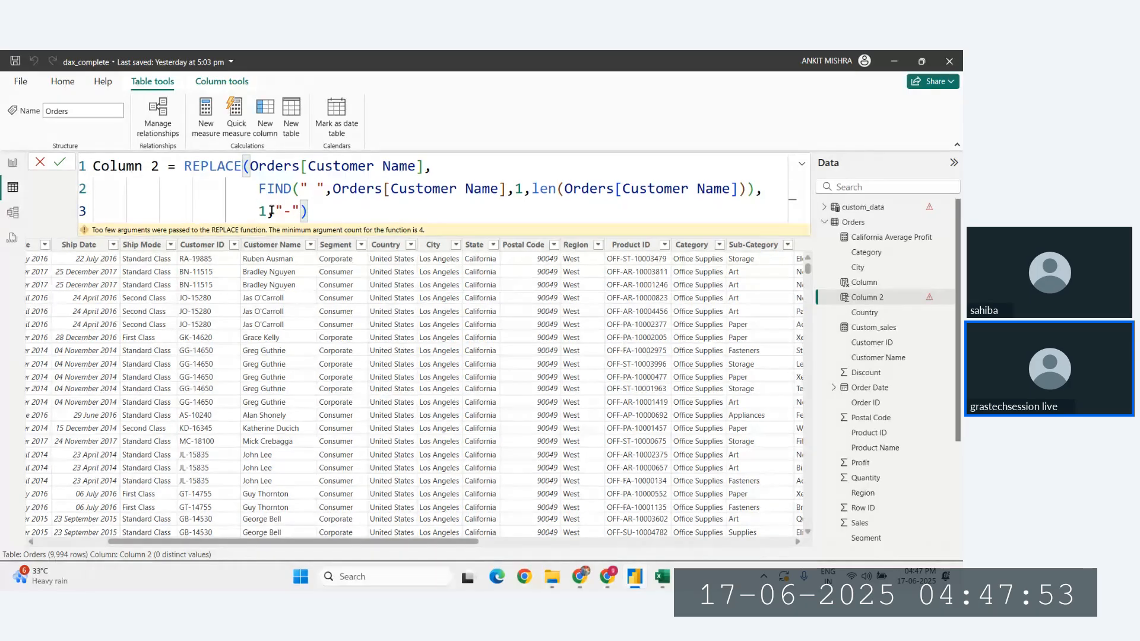
key("Return")
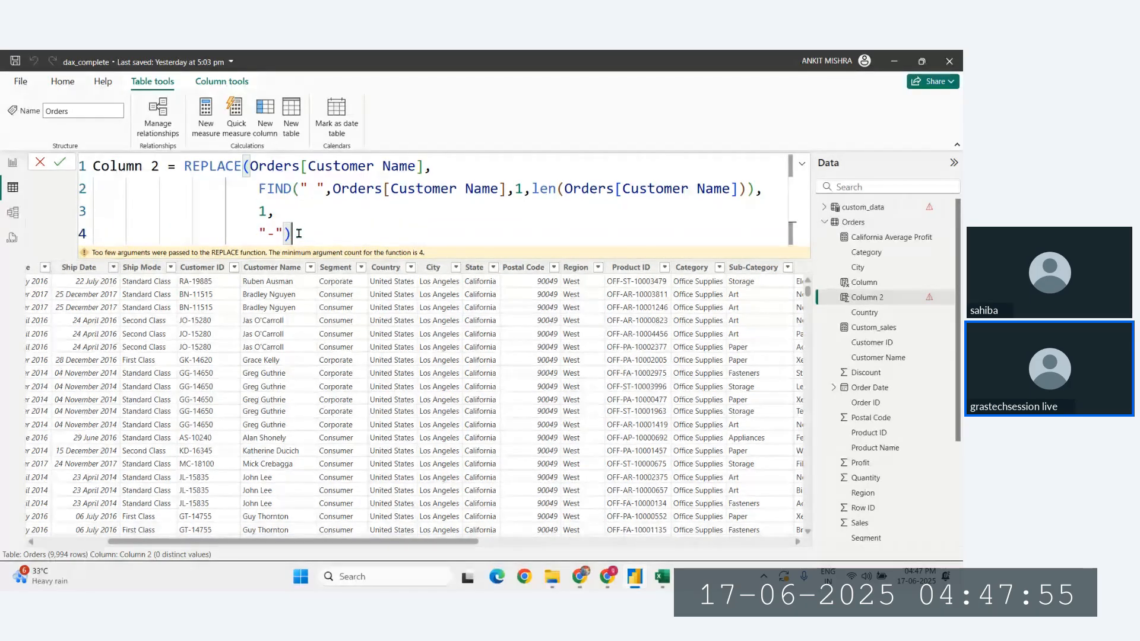
left_click(286, 234)
key("Return")
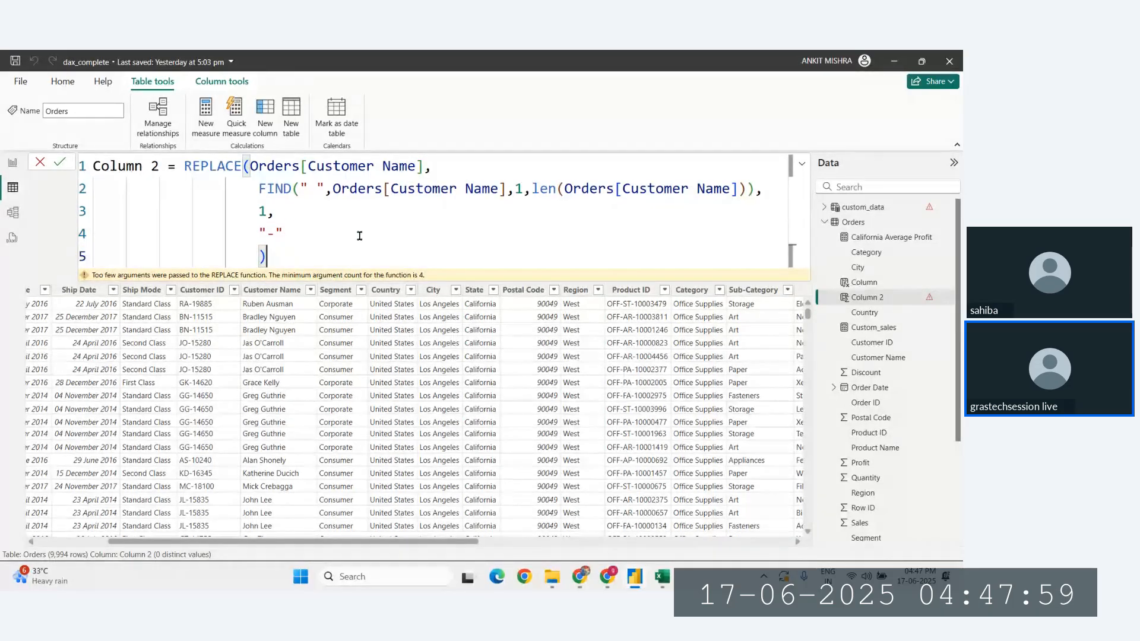
Commit the Column 2 formula and check the resulting customer names down the column.
left_click(320, 260)
key("Return")
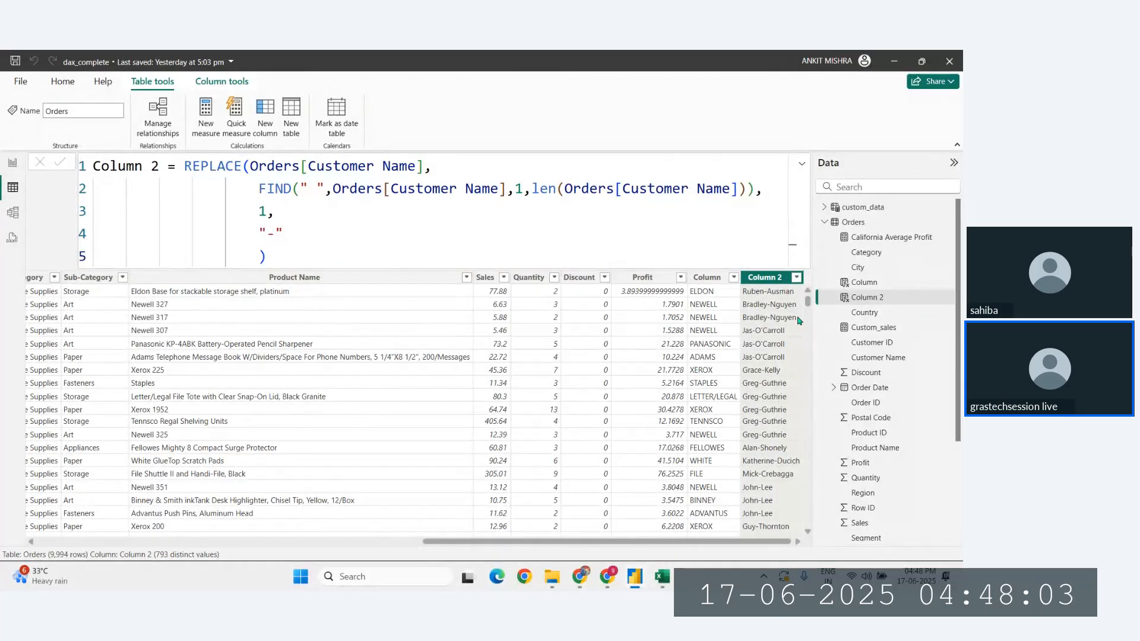
scroll(774, 445, "down", 3)
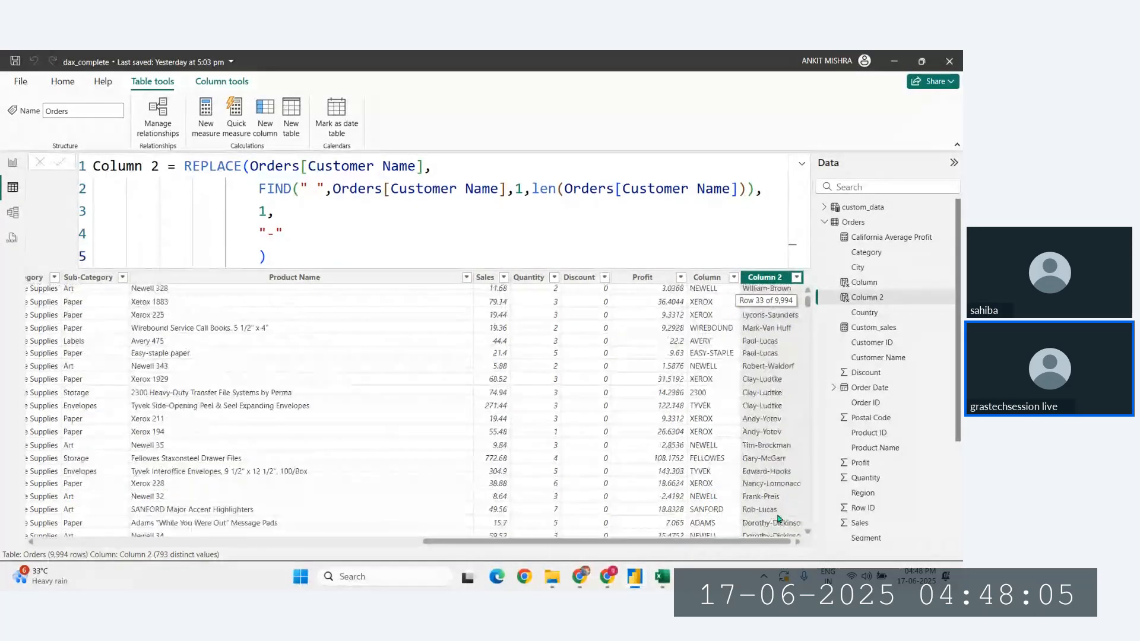
scroll(780, 297, "up", 2)
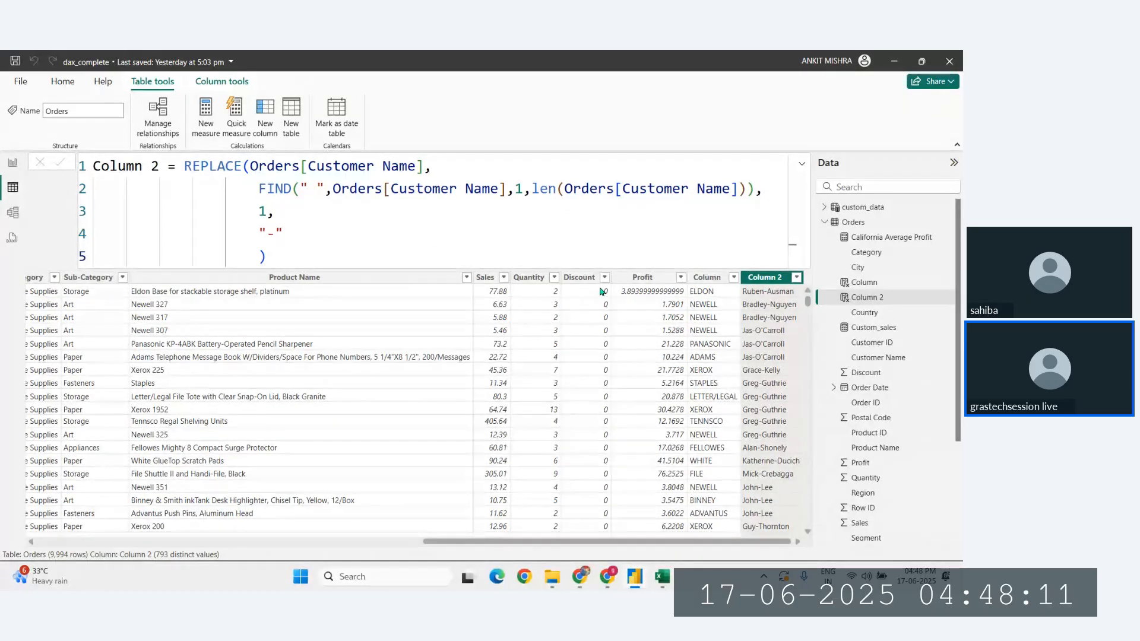
left_click(406, 226)
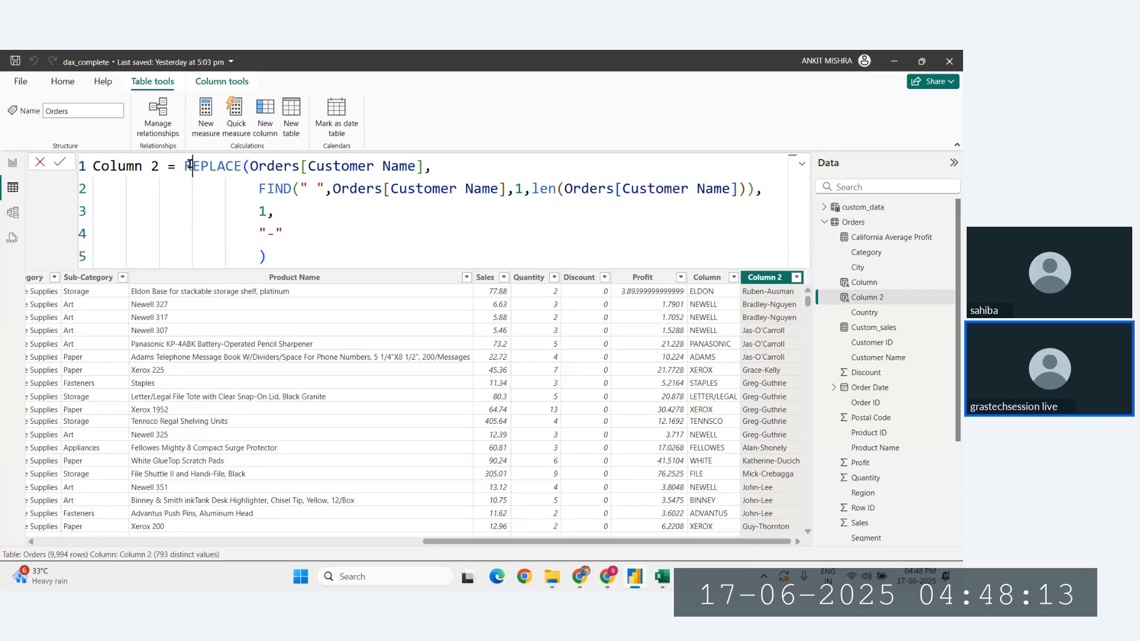
Examine the complete REPLACE and FIND formula of Column 2 in the Orders table.
left_click_drag(193, 165, 310, 258)
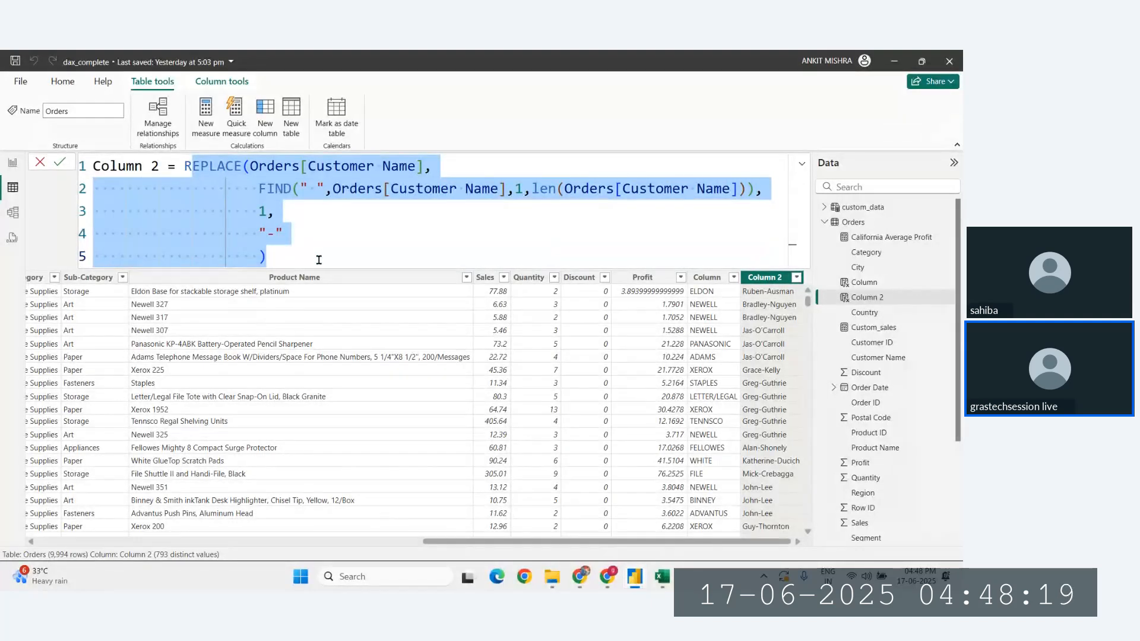
left_click(319, 259)
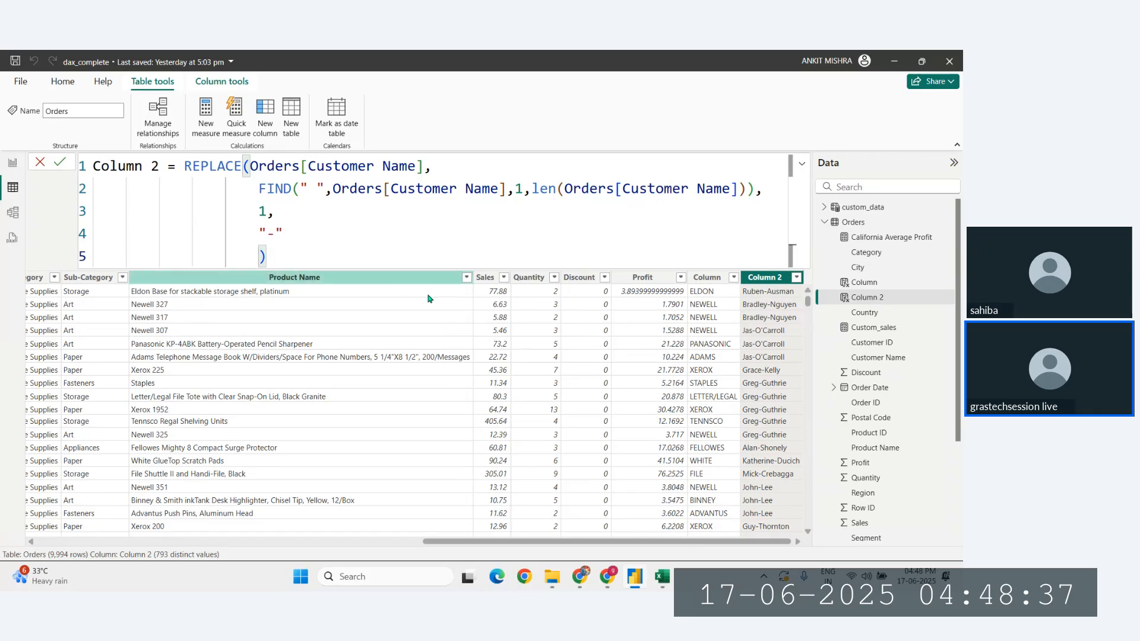
left_click(508, 392)
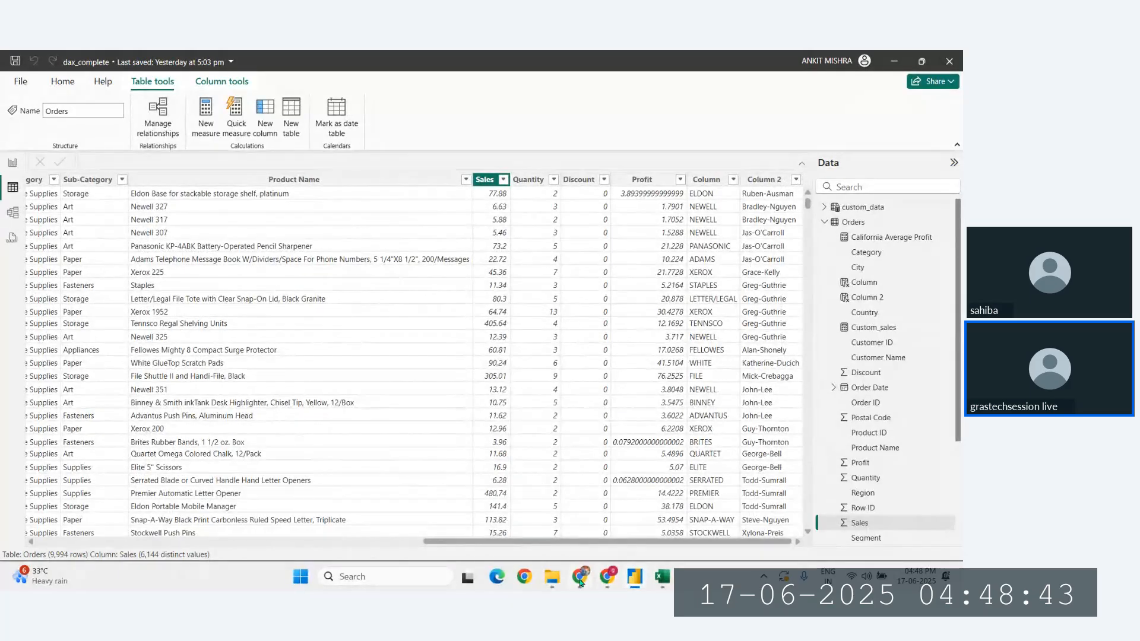
Switch to the DAX reference PDF in the browser and read the text function descriptions around LEN, MID and REPLACE.
key("alt+Tab")
scroll(297, 431, "down", 1)
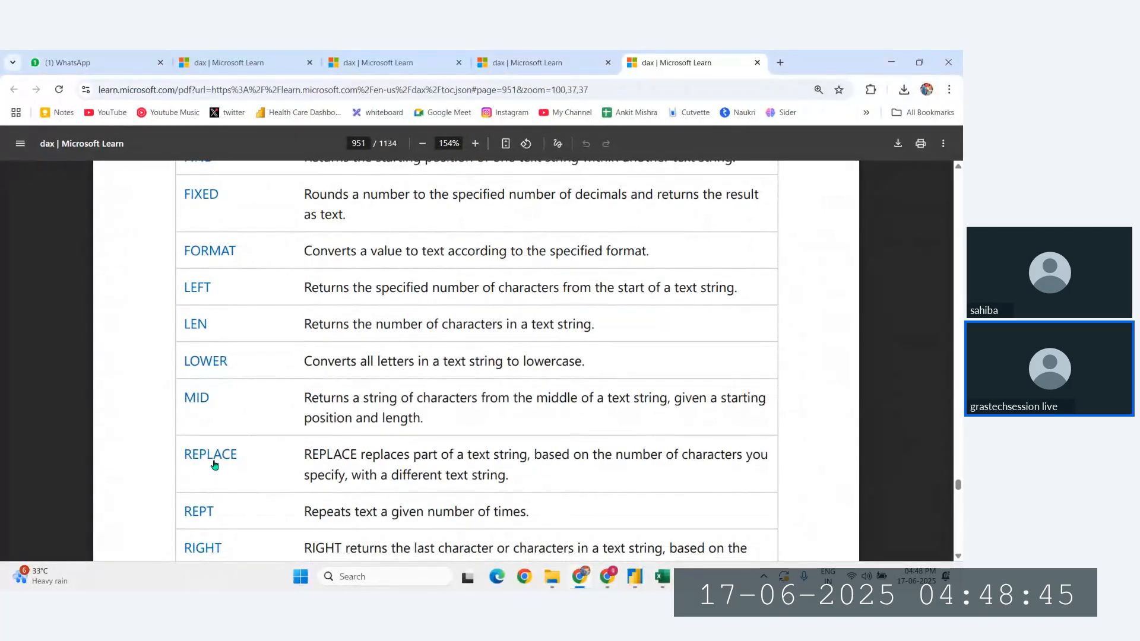
scroll(216, 462, "down", 1)
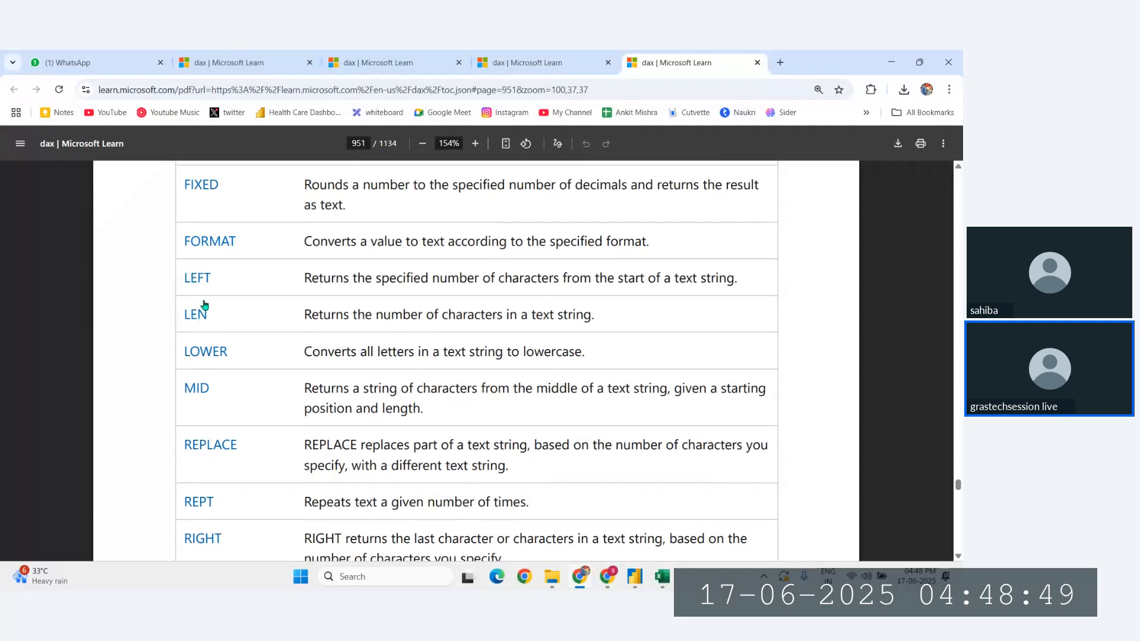
scroll(237, 514, "down", 1)
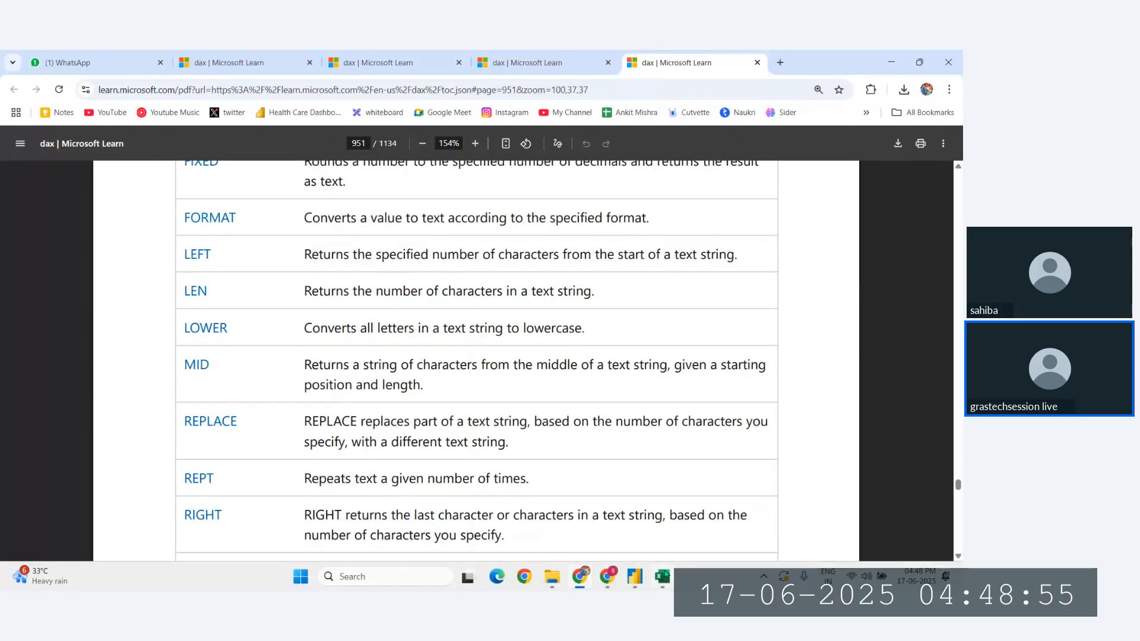
Switch to the zomato (1) workbook in Excel and select cell C1 on Sheet1.
key("alt+Tab")
left_click(418, 220)
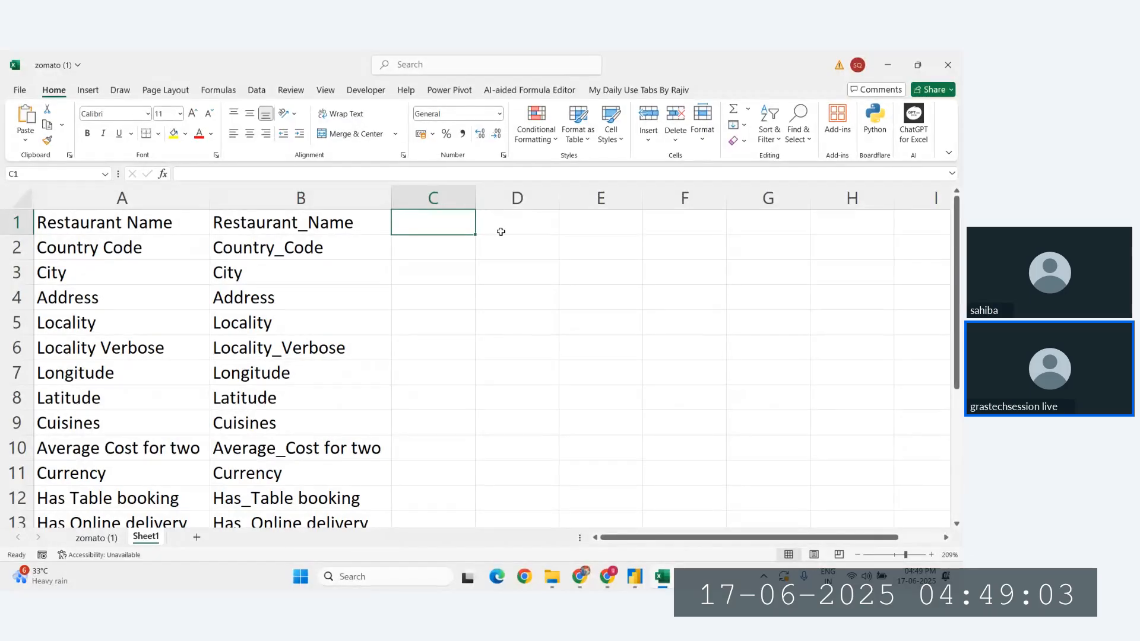
type("=reig")
key("Tab")
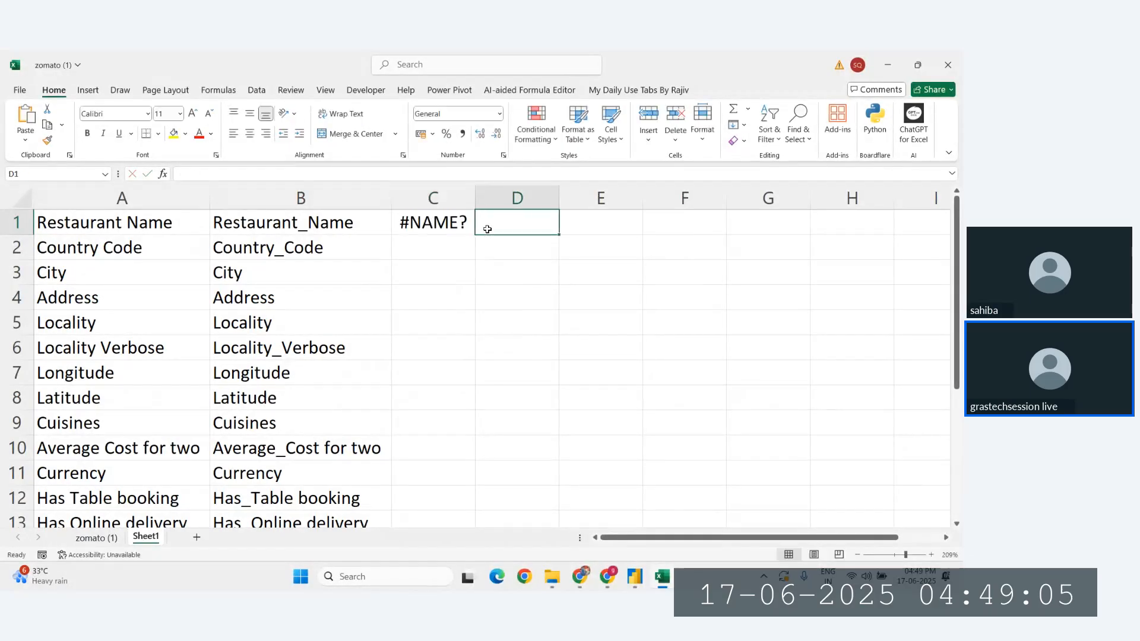
left_click(465, 230)
key("Delete")
Enter the formula =RIGHT(A1,5) in C1 to extract the last five characters of the restaurant name header.
type("=rig")
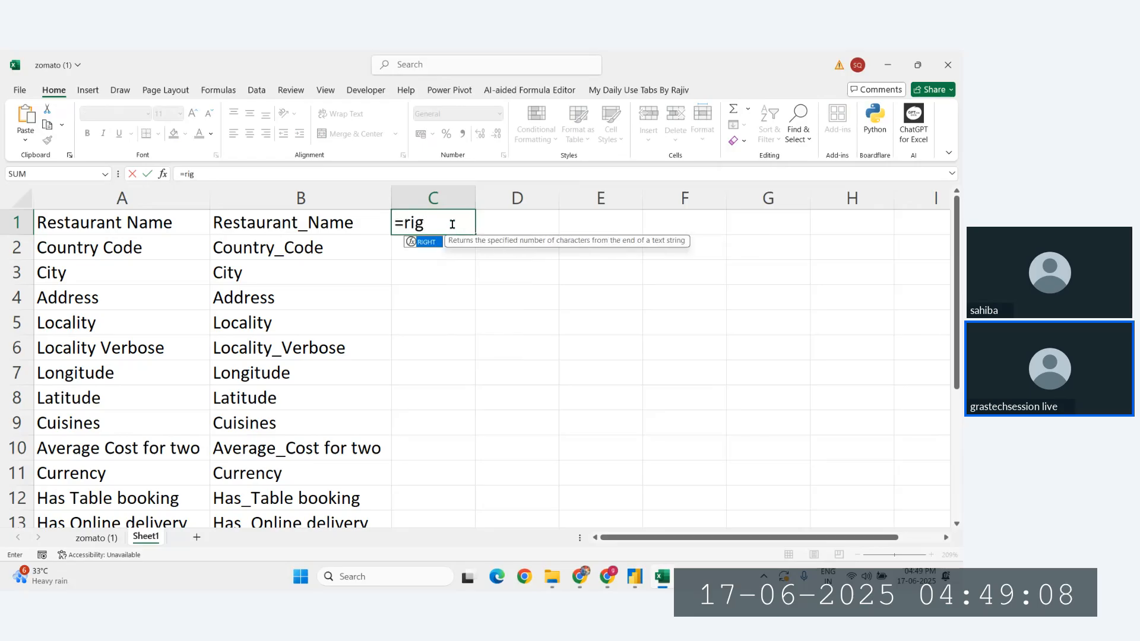
key("Tab")
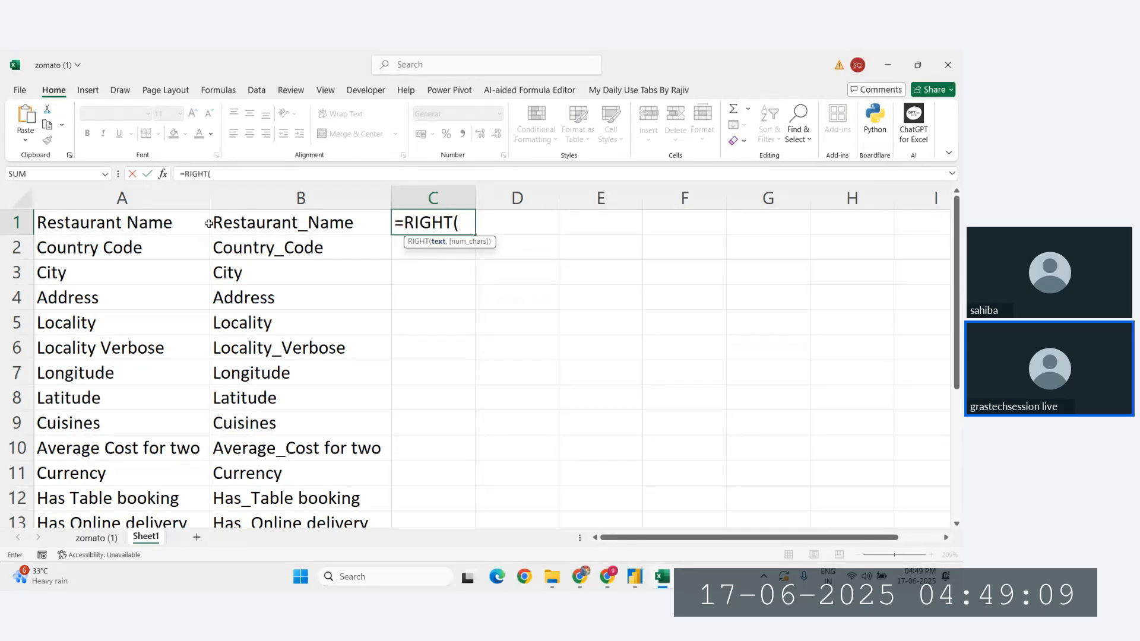
left_click(136, 224)
type(",")
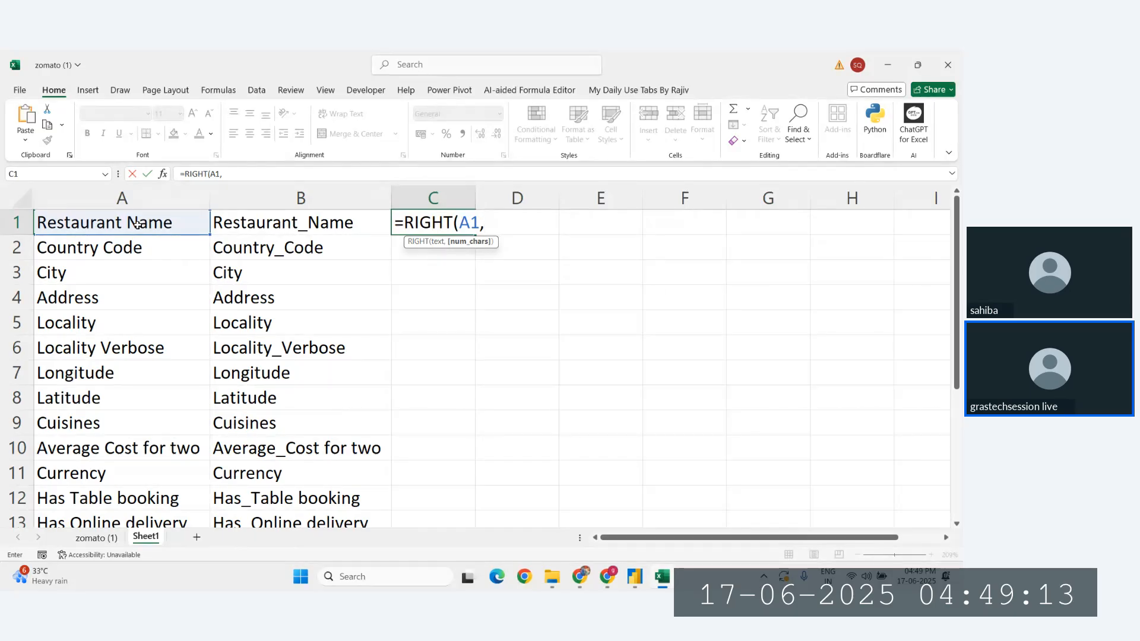
type("5)")
key("Return")
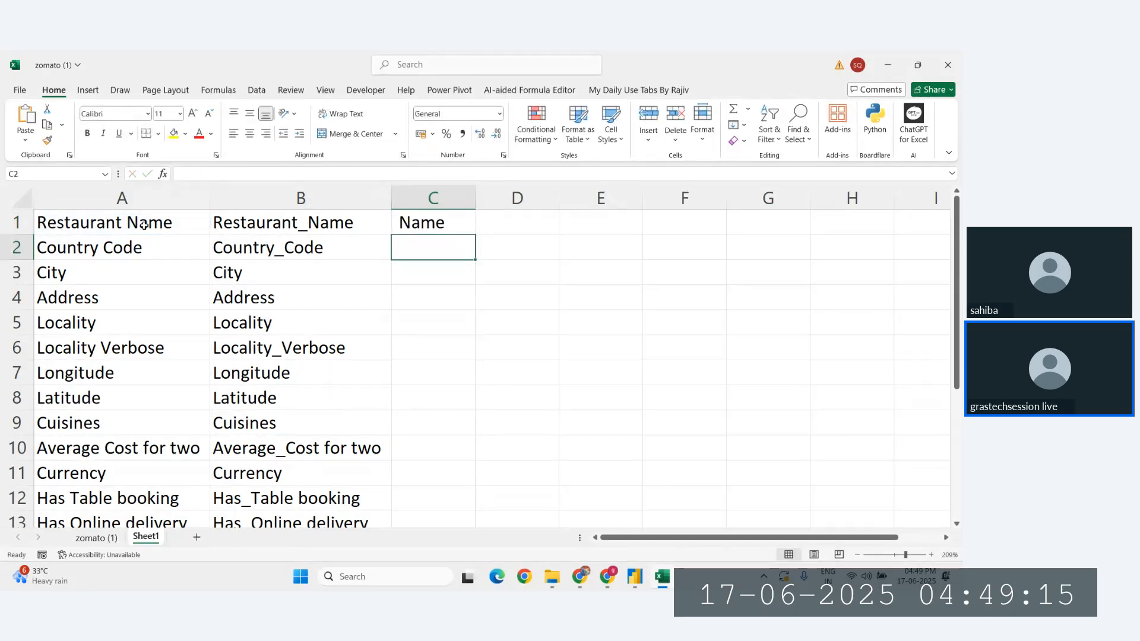
Try filling the RIGHT formula from C1 down column C, and undo the fill.
left_click(460, 221)
double_click(475, 234)
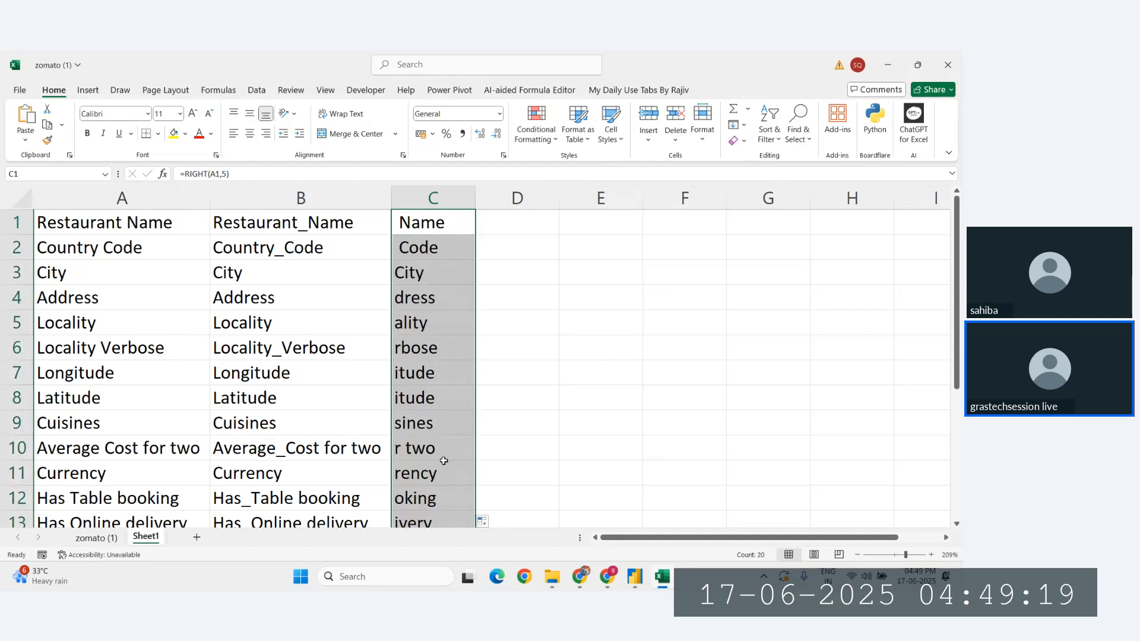
key("ctrl+z")
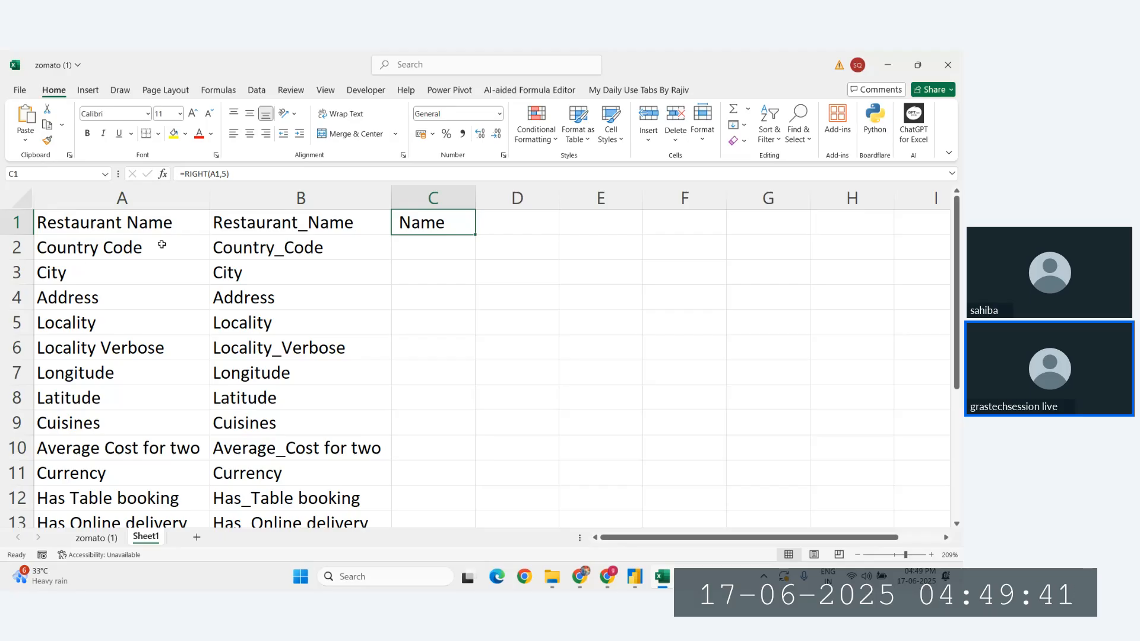
Clear the RIGHT formula from C1 and leave the cell empty.
key("Delete")
type("=")
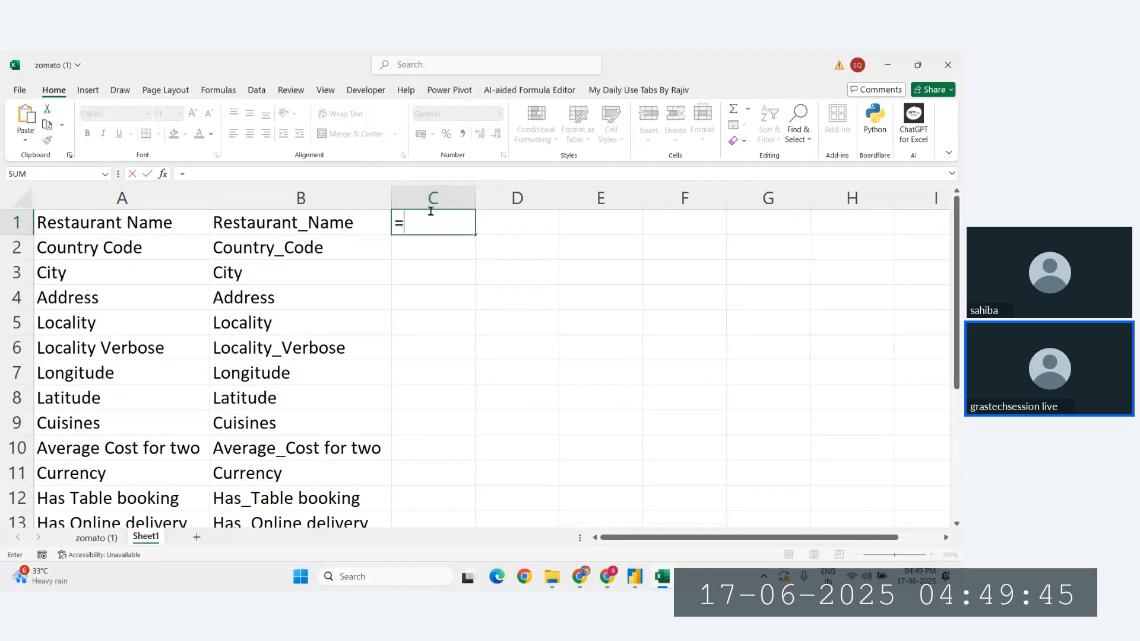
key("Escape")
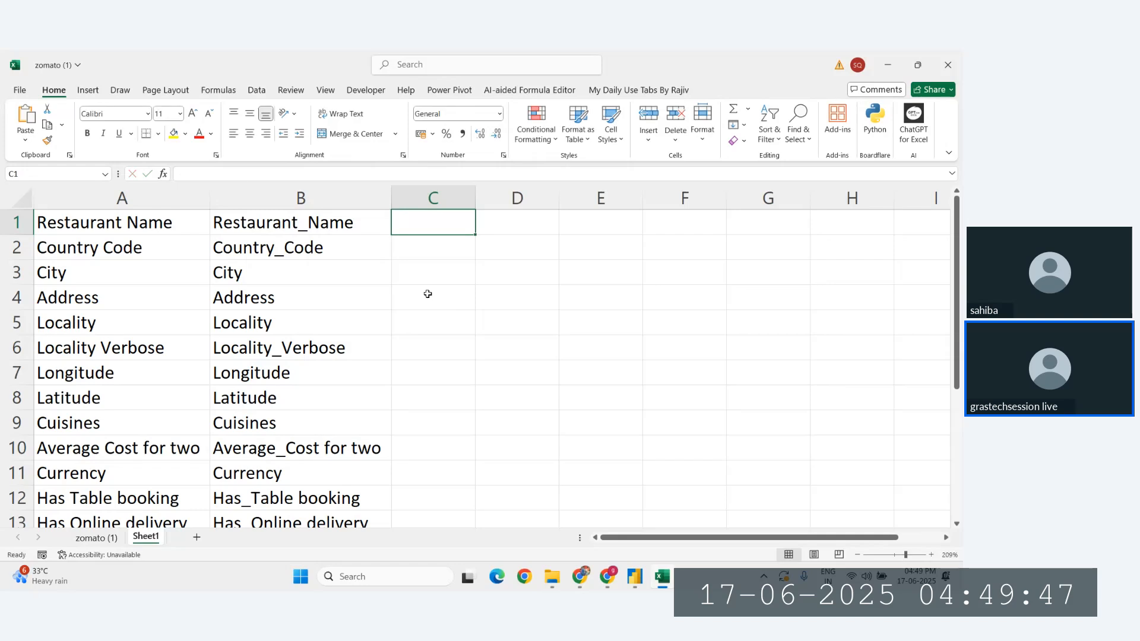
type("=")
key("Escape")
left_click(116, 249)
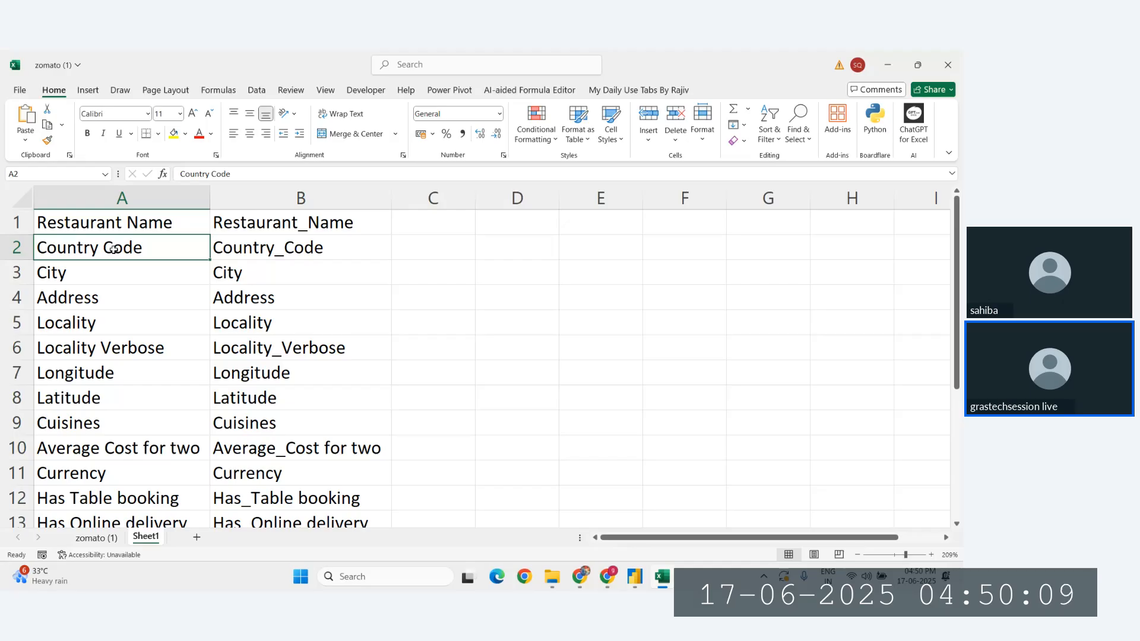
Enter a FIND formula in C1 that searches for a space in A1 with -1 as the start number.
left_click(453, 224)
type("=fin")
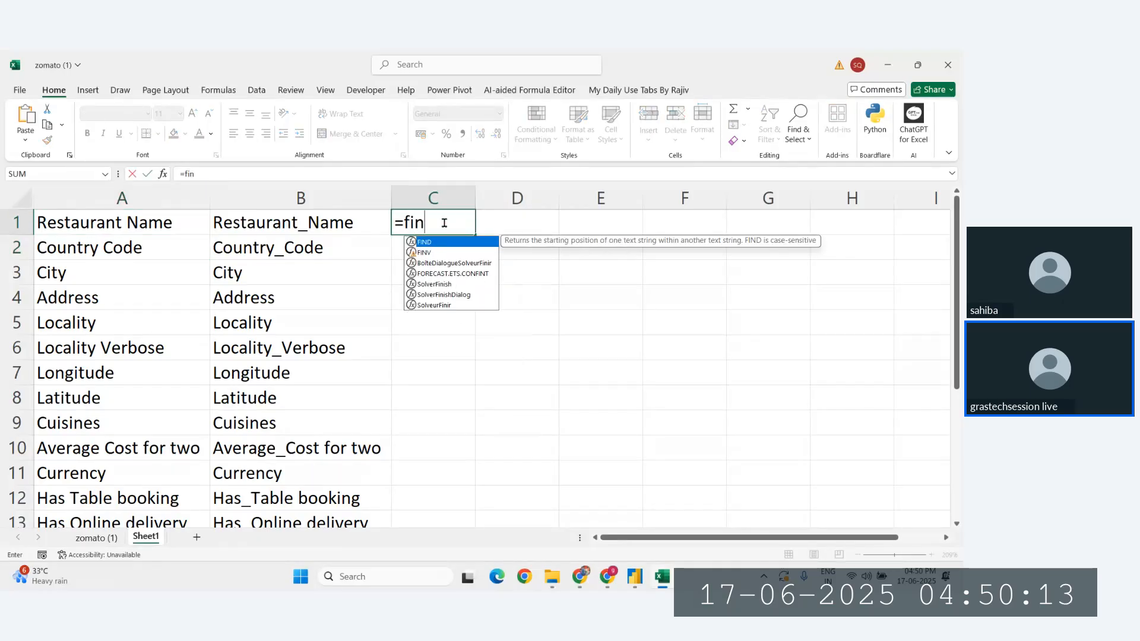
key("Tab")
type("\"")
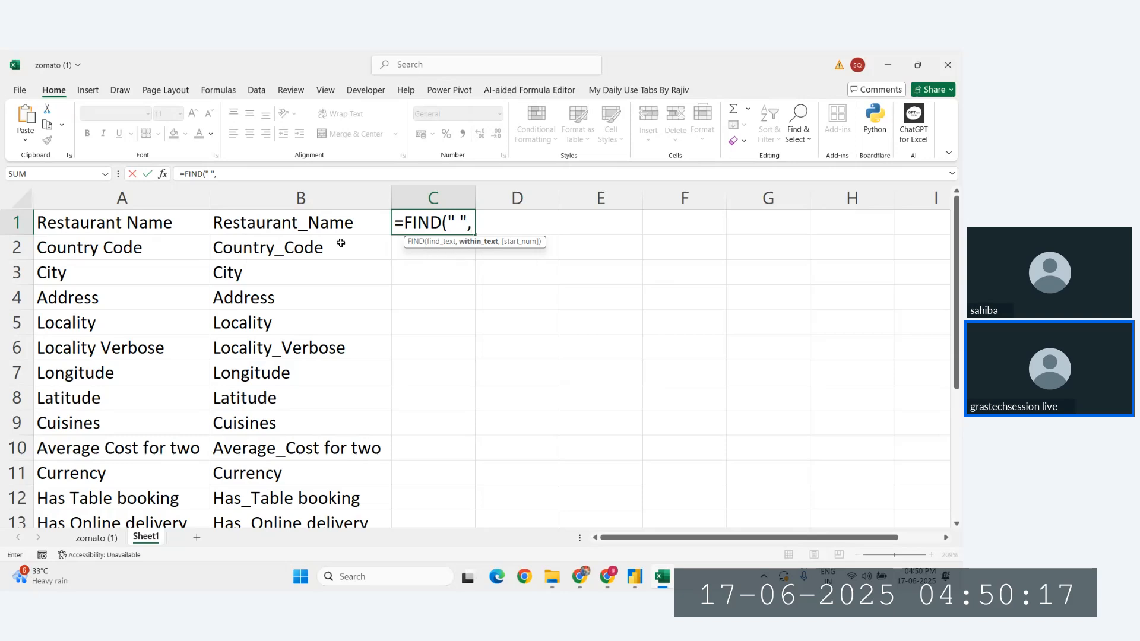
left_click(116, 223)
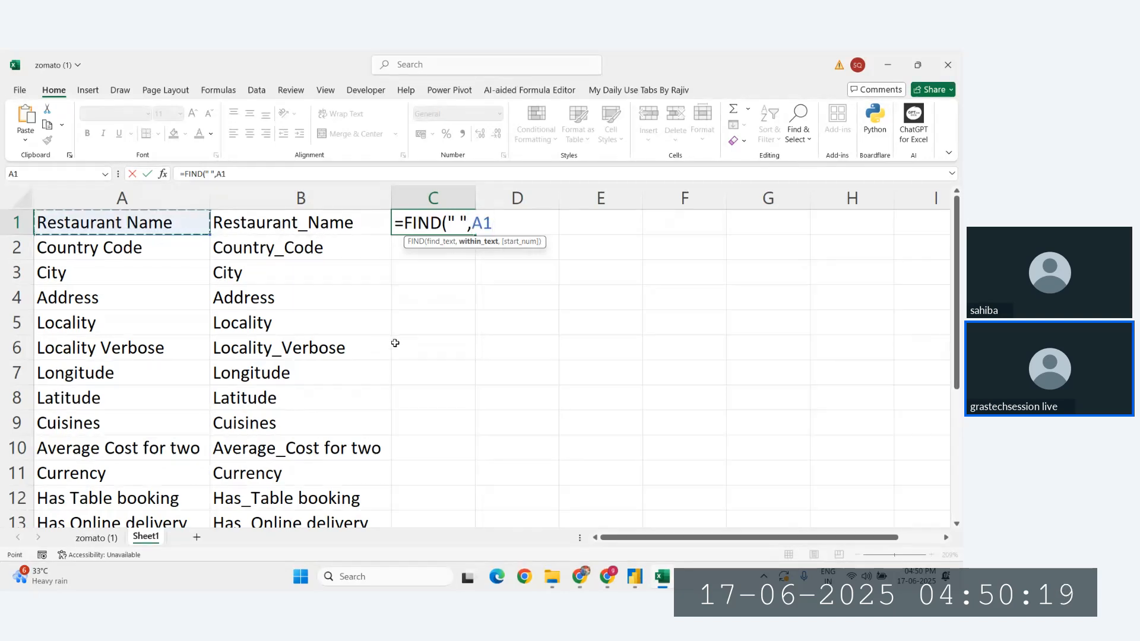
type(",-1")
key("Return")
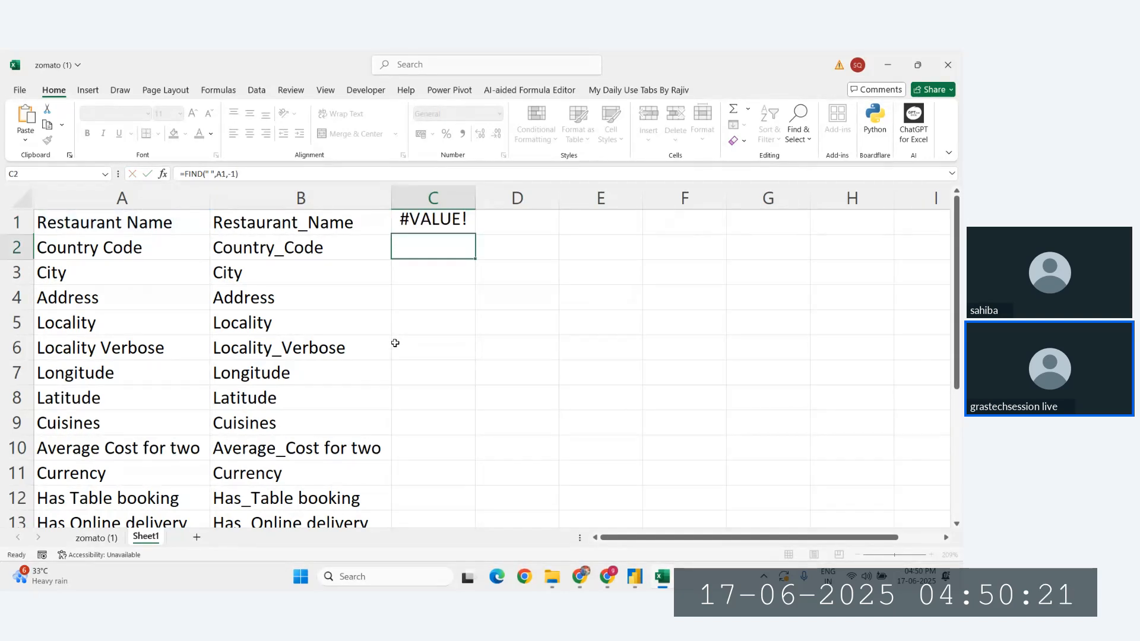
Try filling the FIND formula down column C, undo the fill, and clear the formula from C1.
left_click(457, 228)
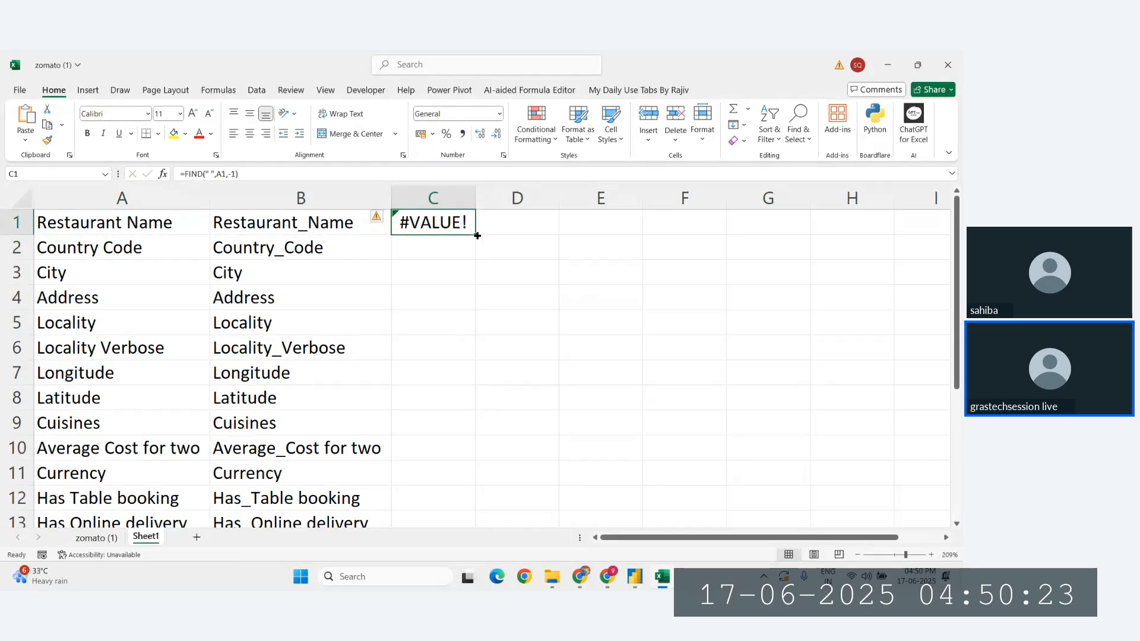
double_click(475, 239)
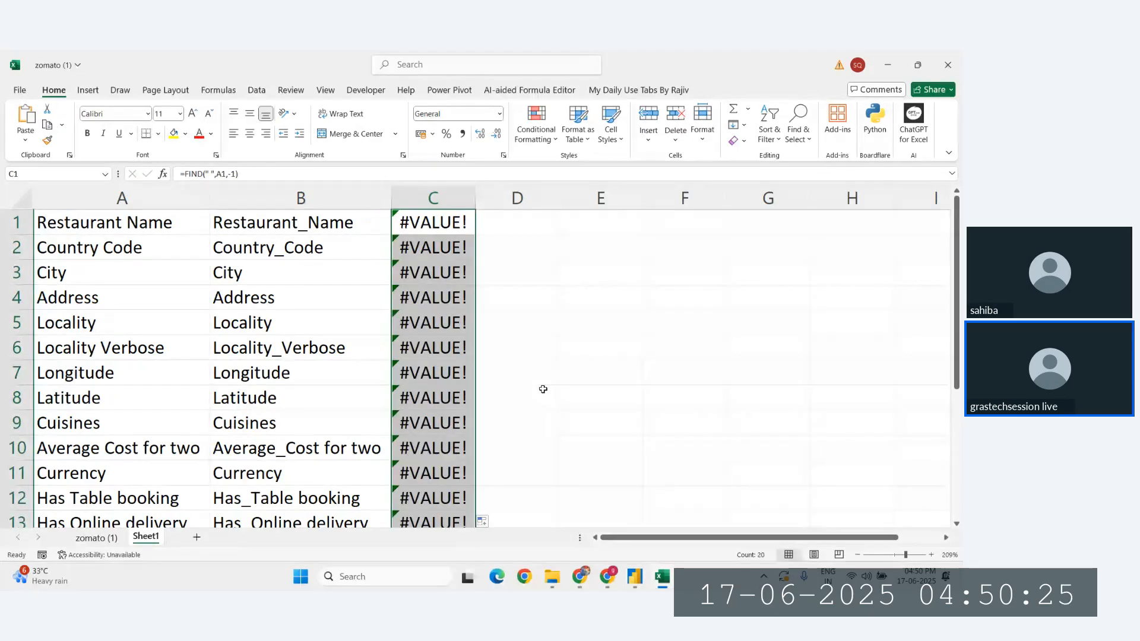
key("ctrl+z")
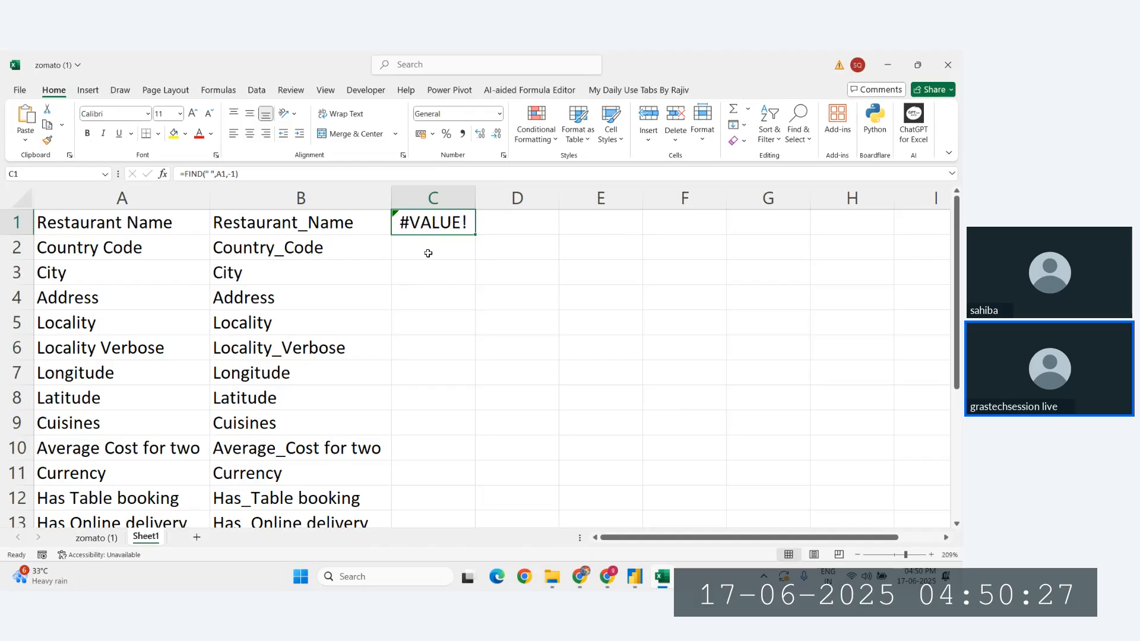
key("Delete")
Examine the column A entries for names containing one or several spaces, such as those in rows 10 and 13.
left_click(107, 255)
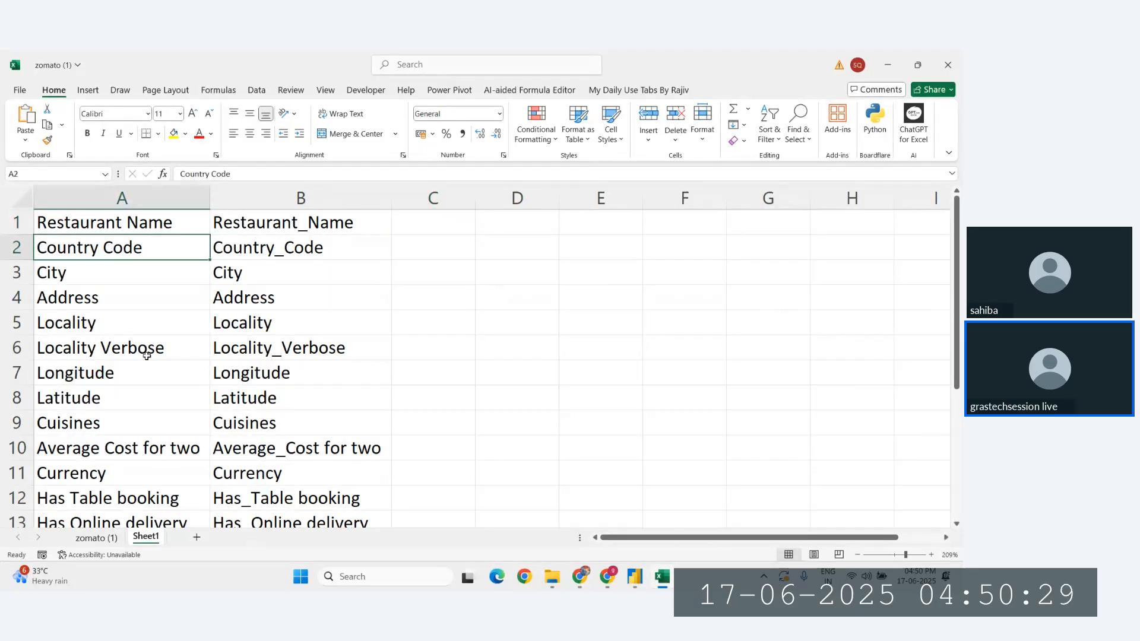
left_click(164, 452)
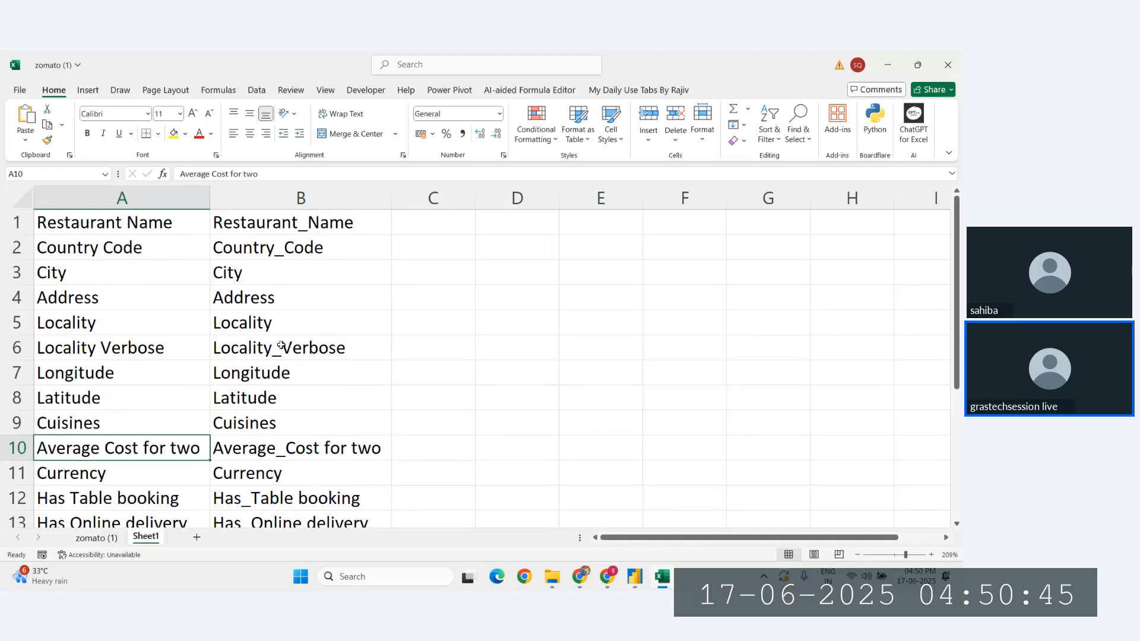
scroll(117, 485, "down", 1)
key("Down")
key("Down")
key("Down")
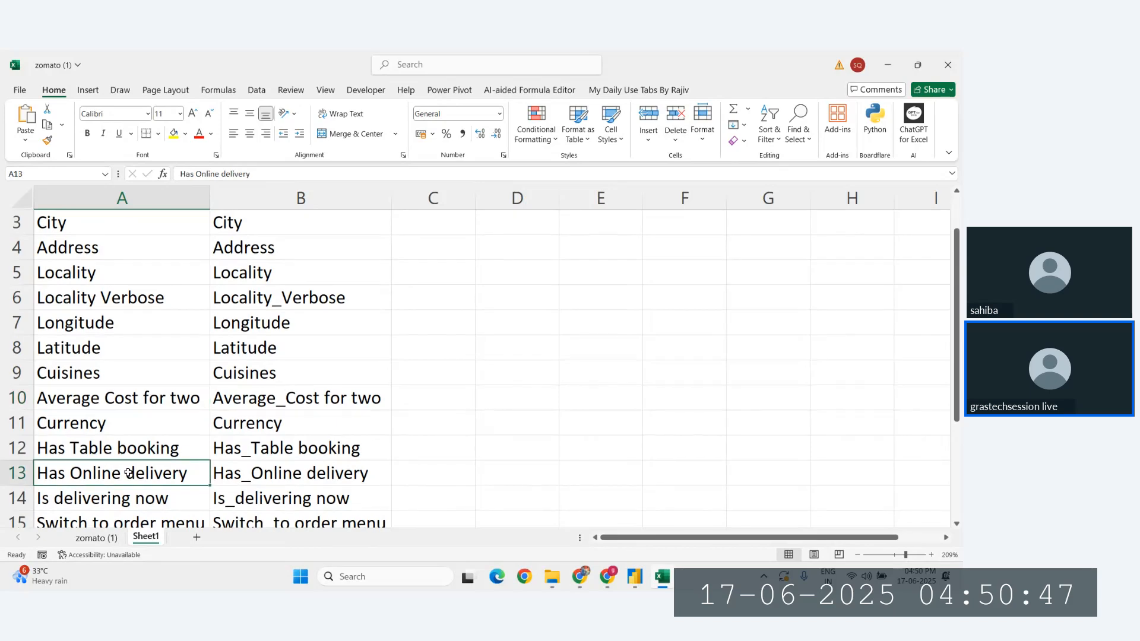
scroll(127, 318, "up", 1)
left_click(127, 226)
scroll(128, 484, "down", 1)
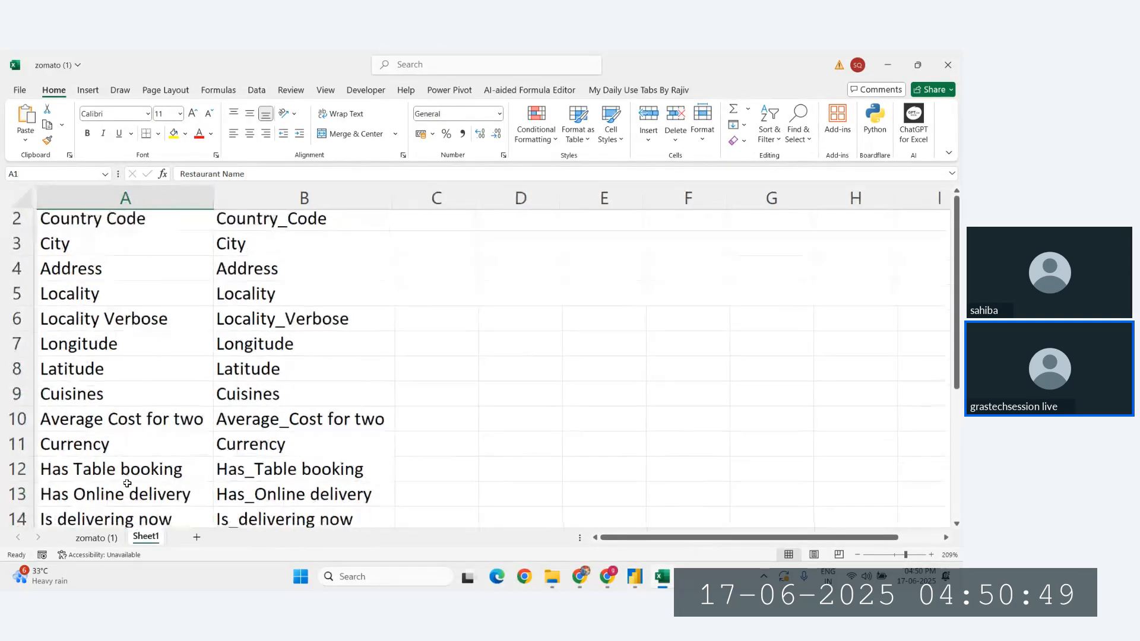
left_click(133, 423)
scroll(136, 416, "down", 1)
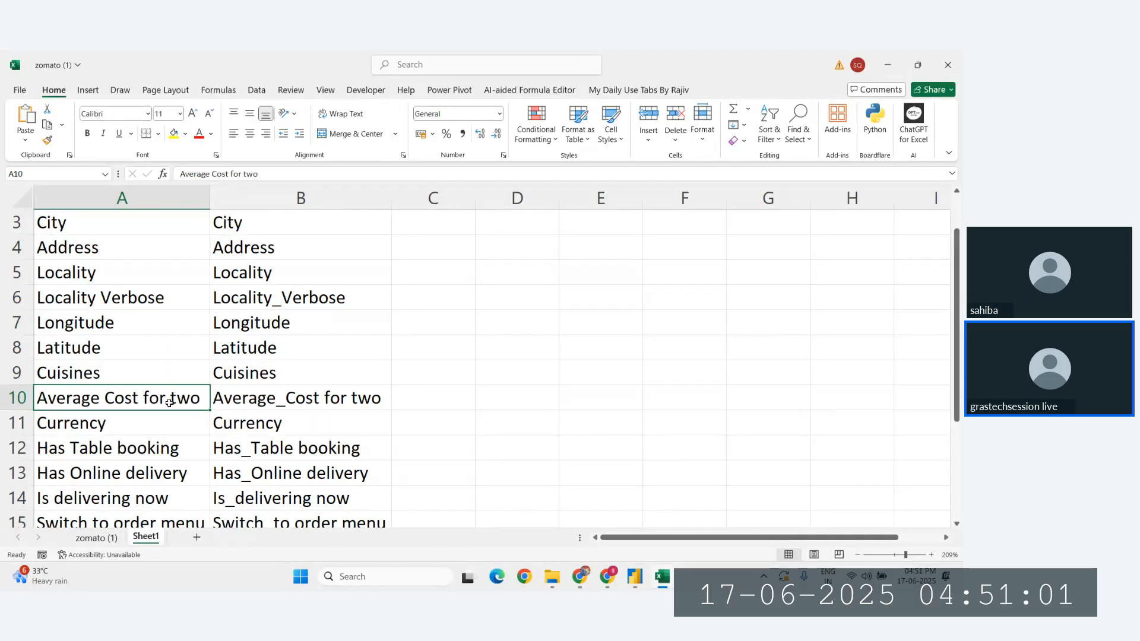
Enter the formula =FIND(" ",A10) in C10 to locate the first space in "Average Cost for two".
left_click(464, 397)
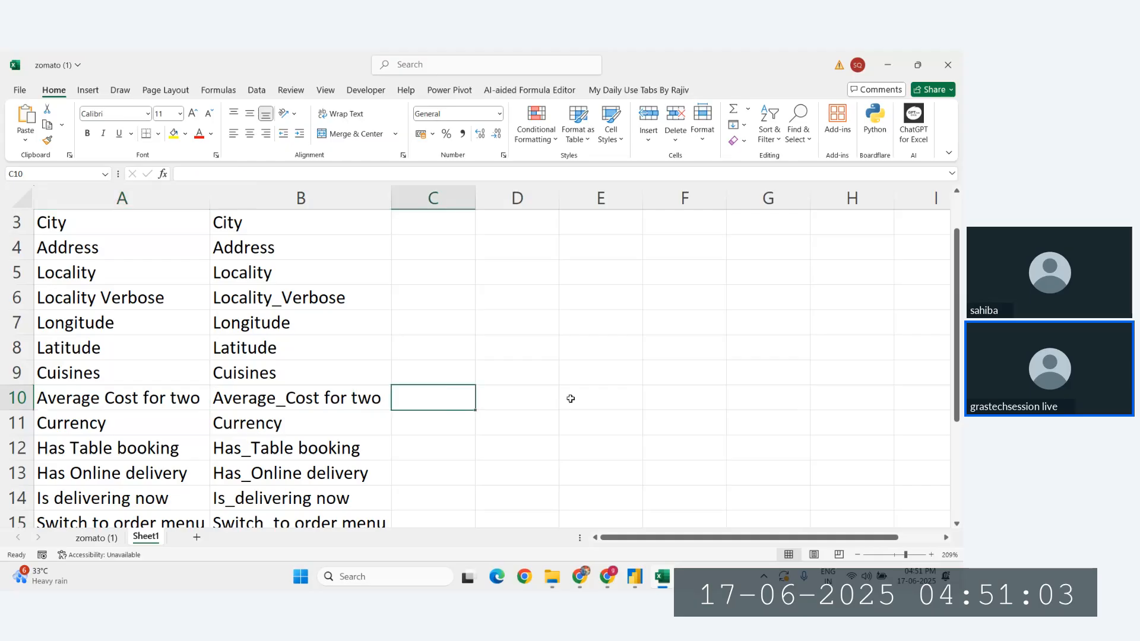
type("=find")
key("Tab")
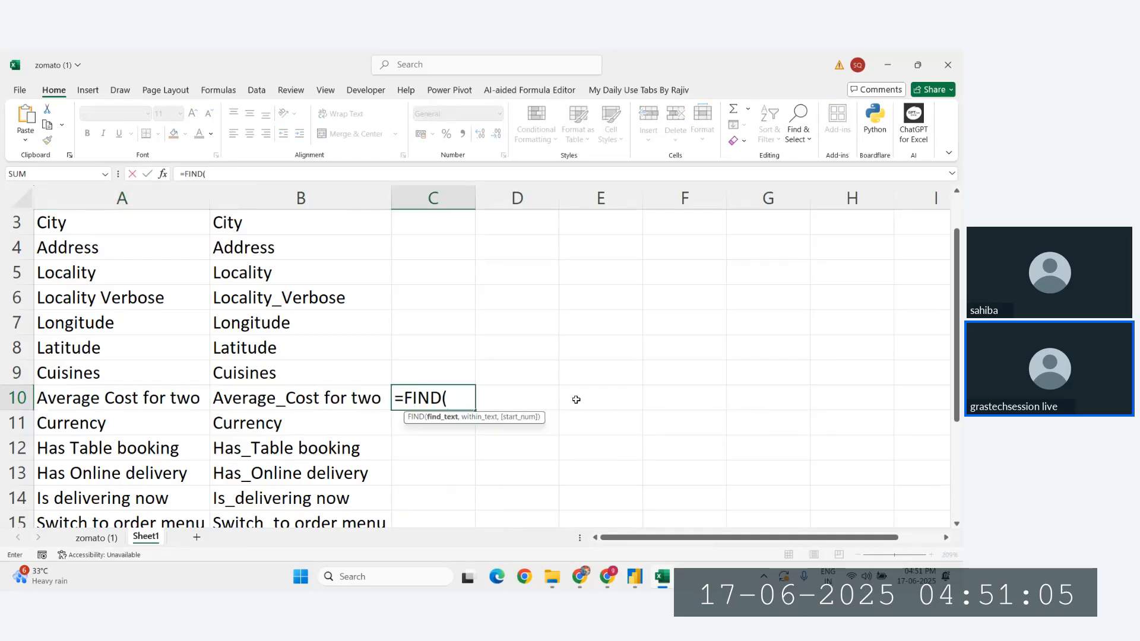
type("\" \"")
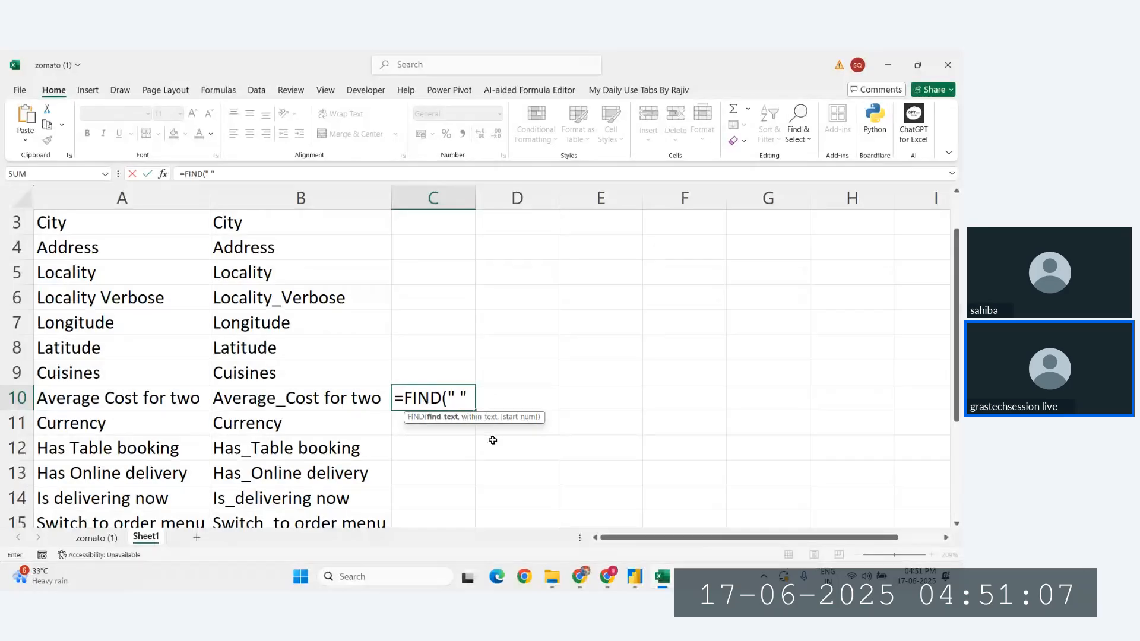
type(",")
left_click(168, 400)
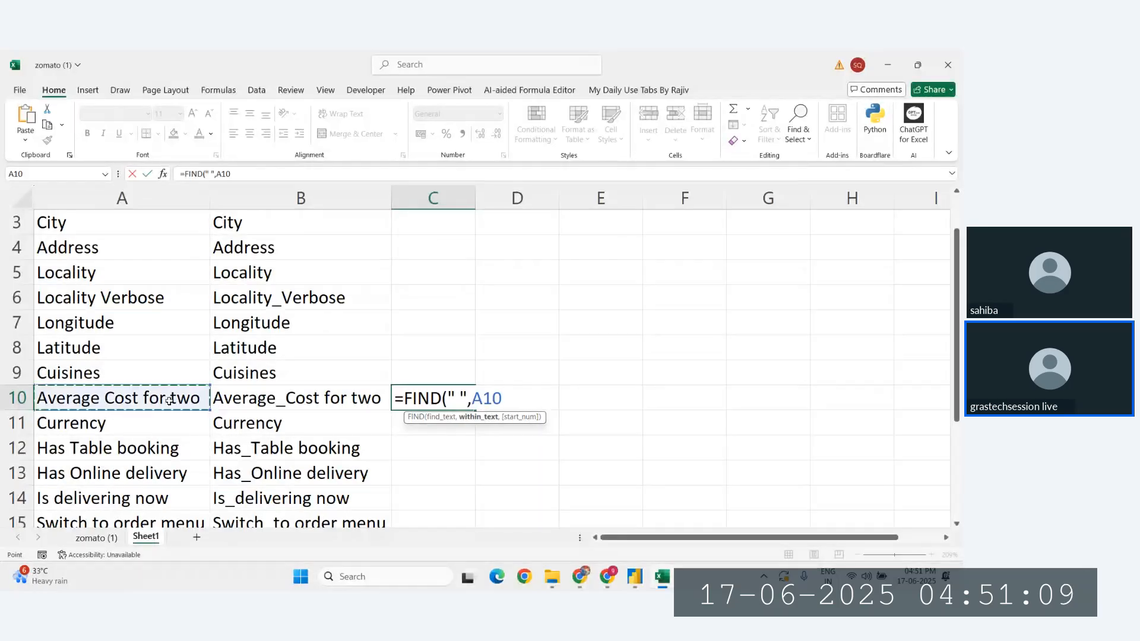
type(",")
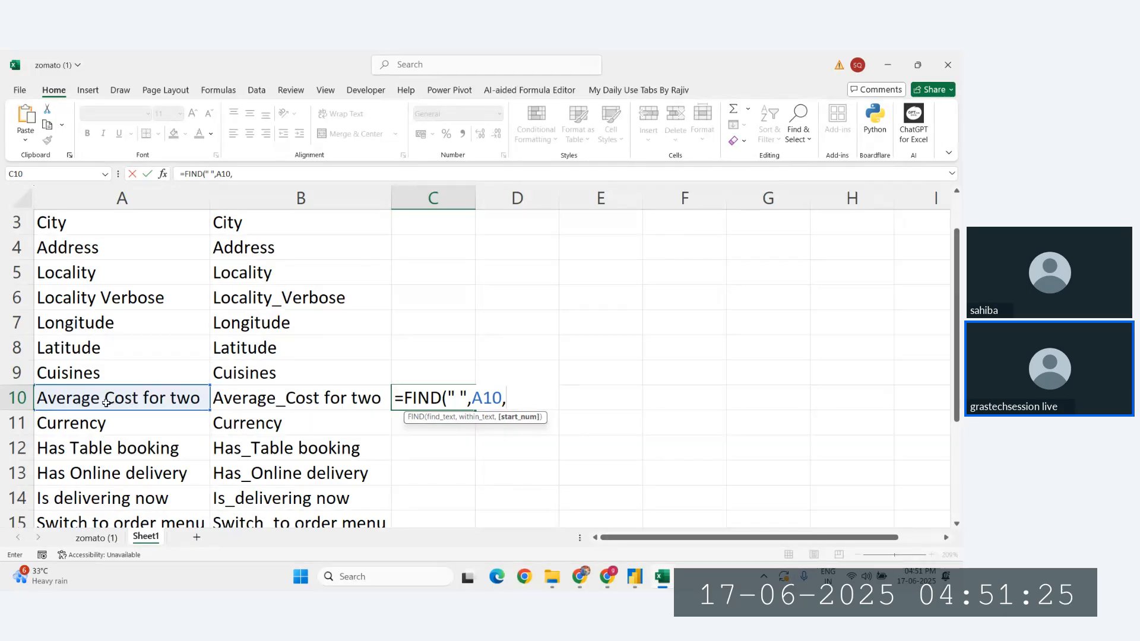
key("BackSpace")
key("Return")
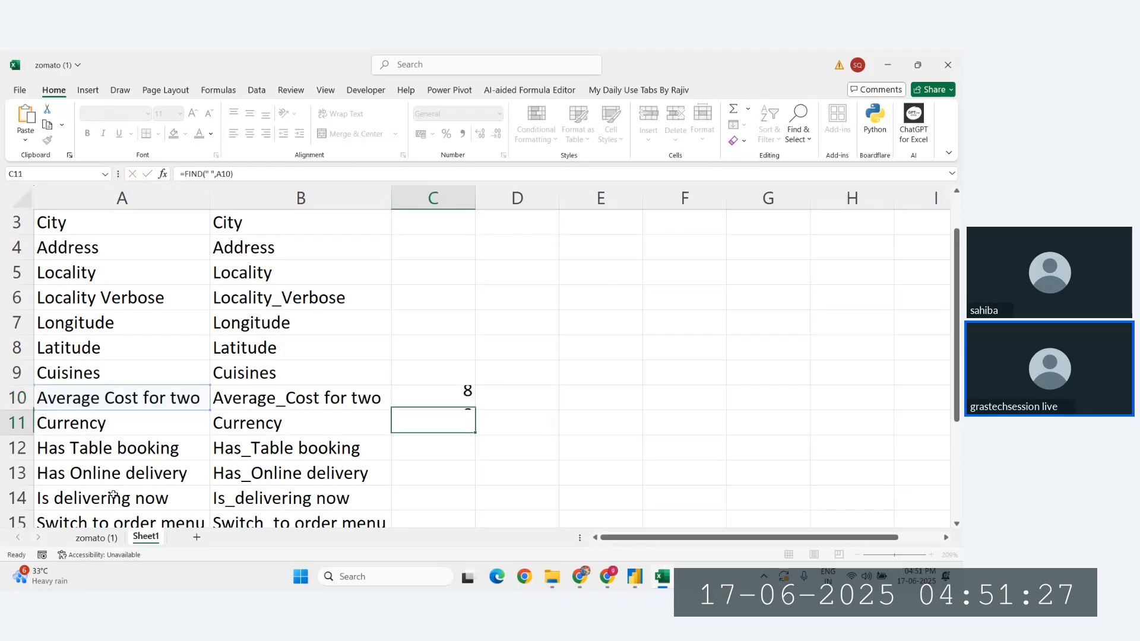
Compare the position in C10 with the text in A10, then clear the FIND formula from C10.
left_click(105, 393)
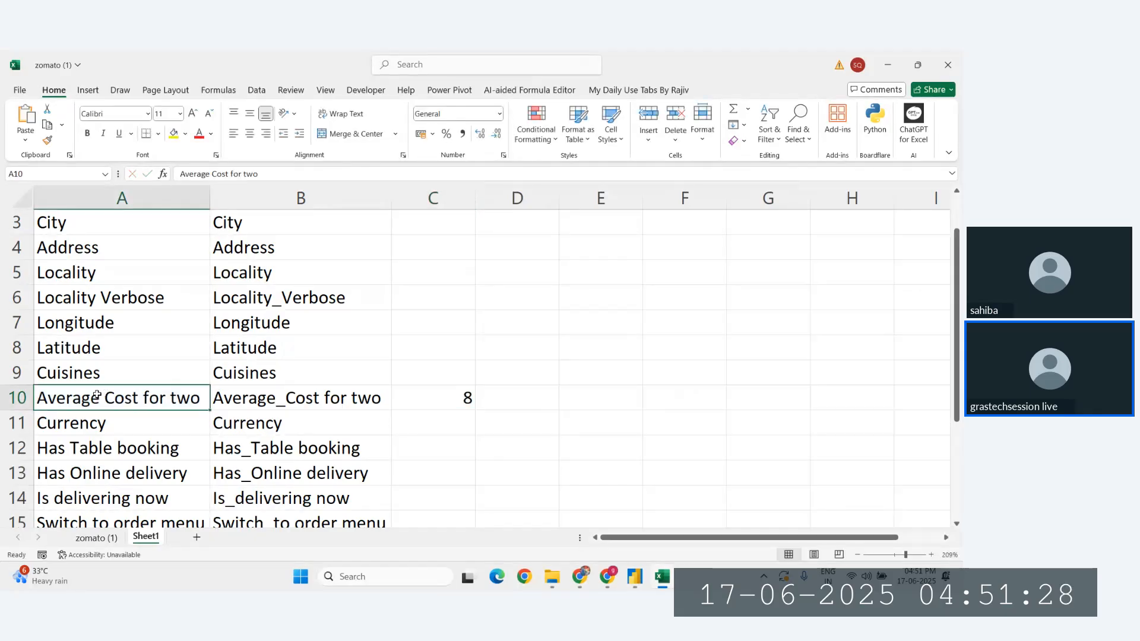
left_click(450, 399)
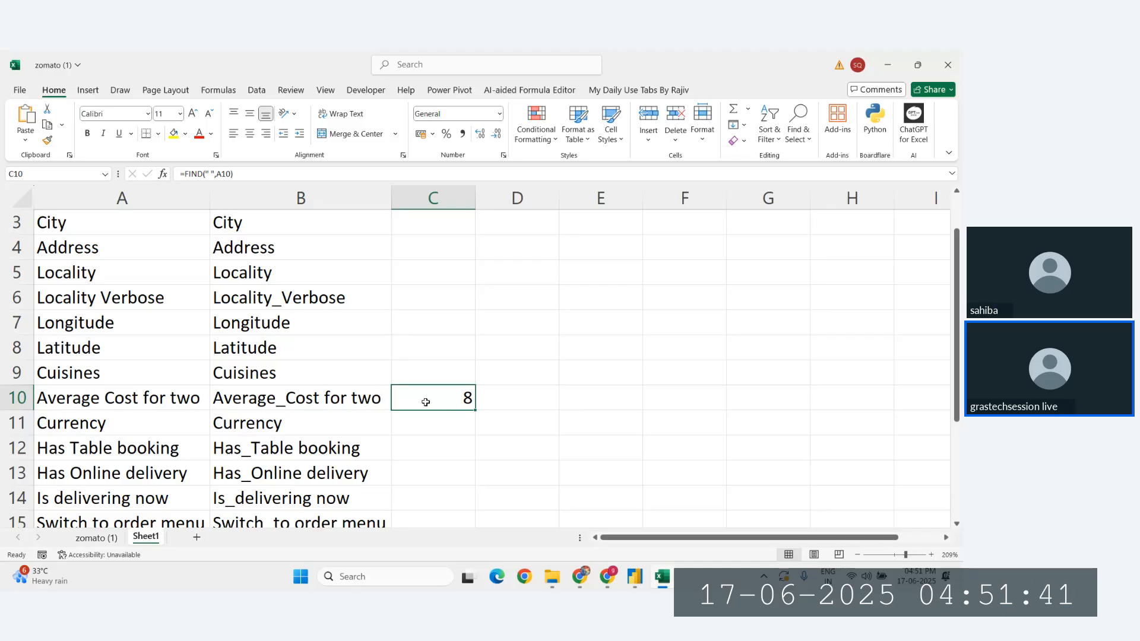
scroll(435, 404, "up", 1)
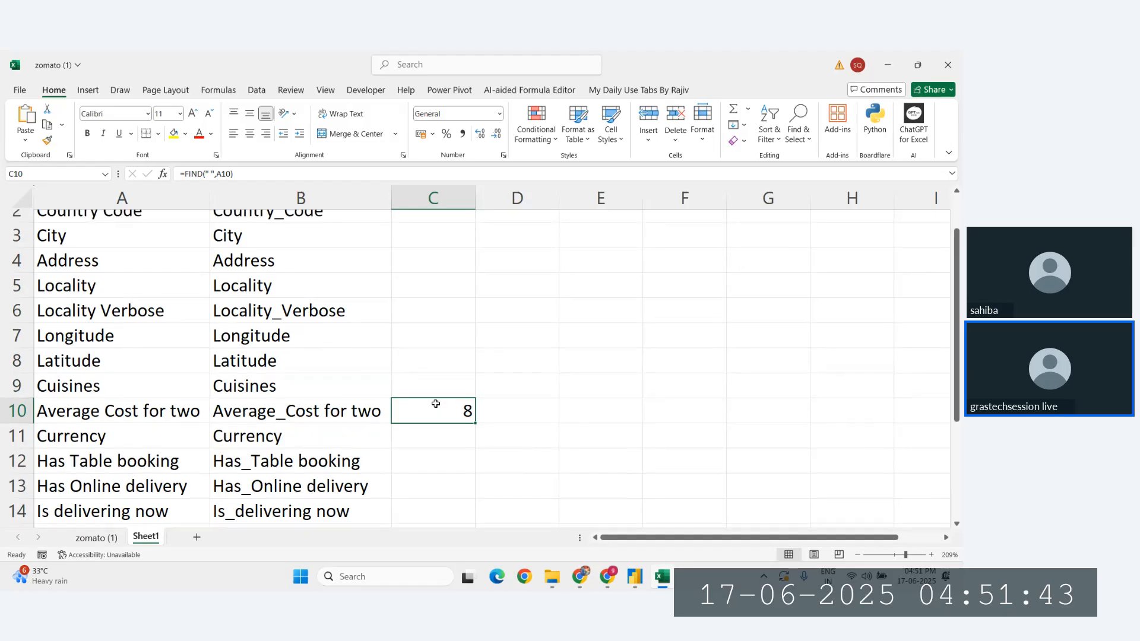
scroll(436, 404, "up", 1)
key("Delete")
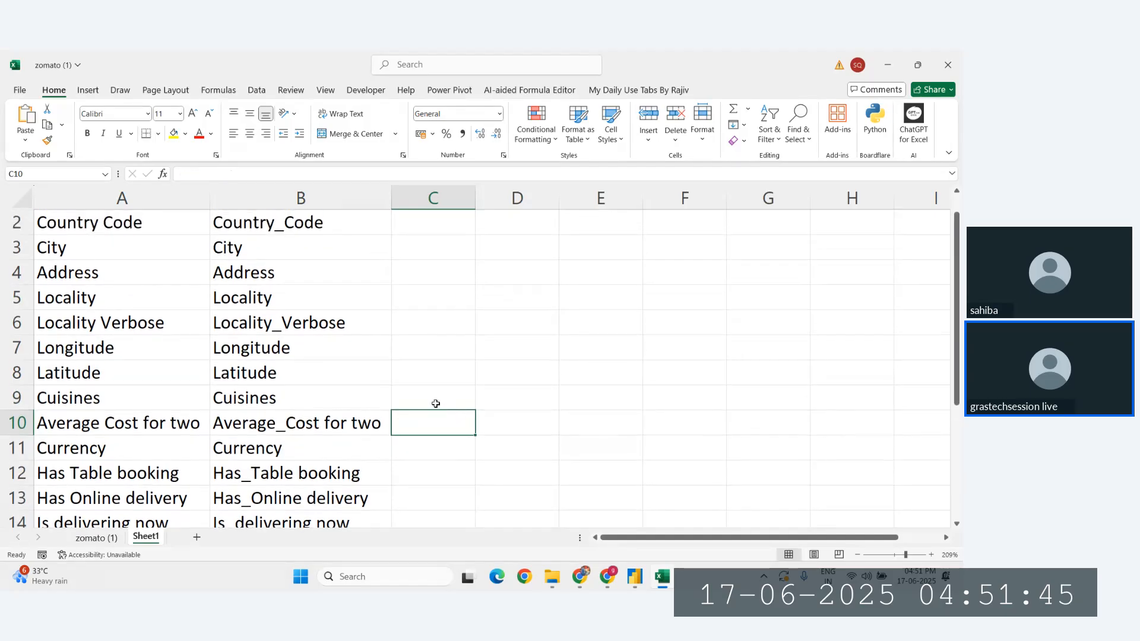
type("=su")
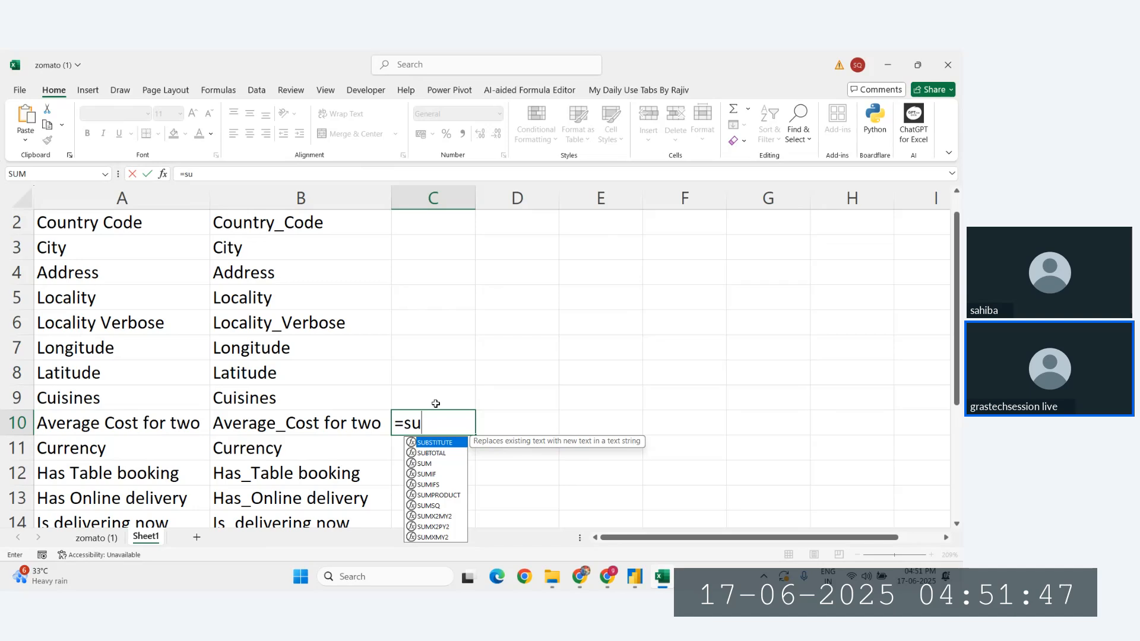
key("BackSpace")
key("BackSpace")
type("len")
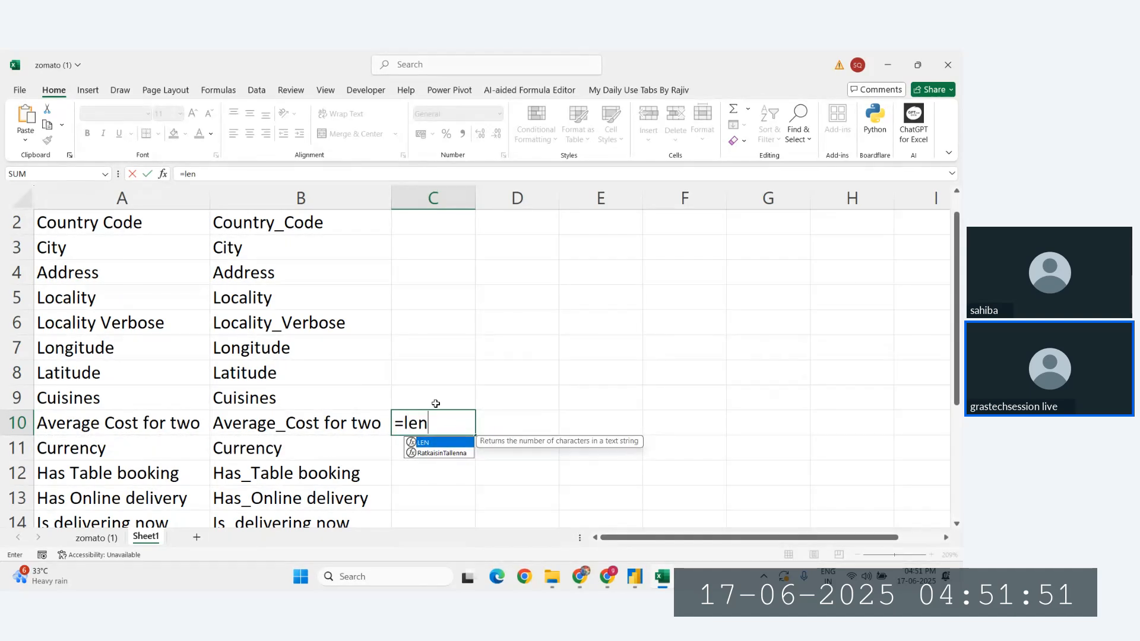
key("BackSpace")
key("BackSpace")
key("BackSpace")
key("BackSpace")
Enter the formula =FIND(" ",A10) in C10 to locate the first space, and reselect that cell.
type("=fin")
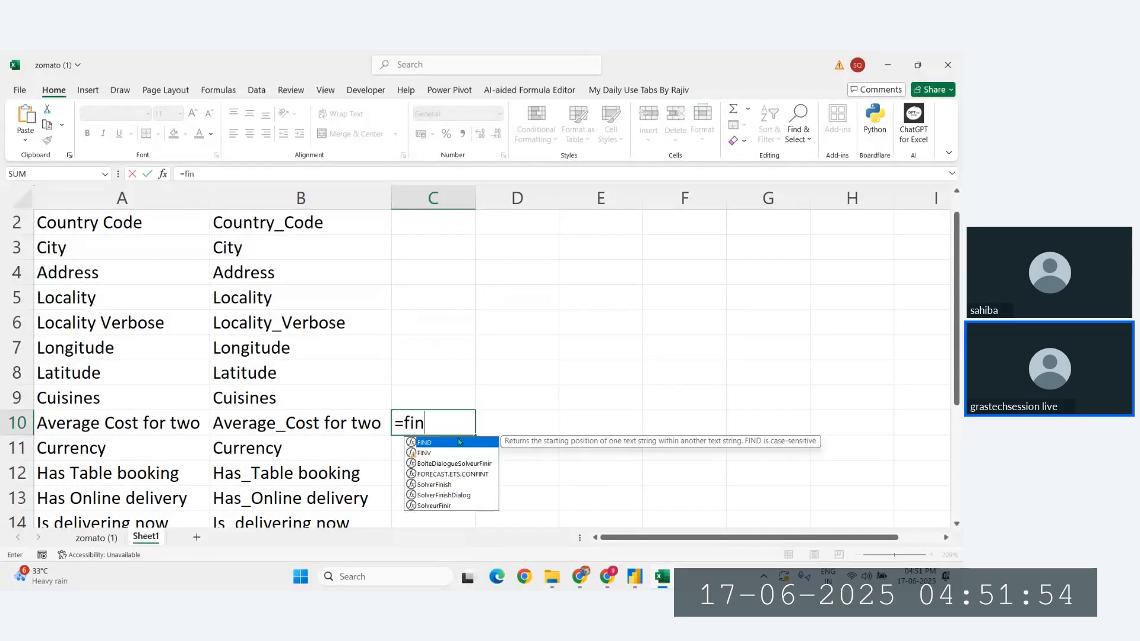
key("Tab")
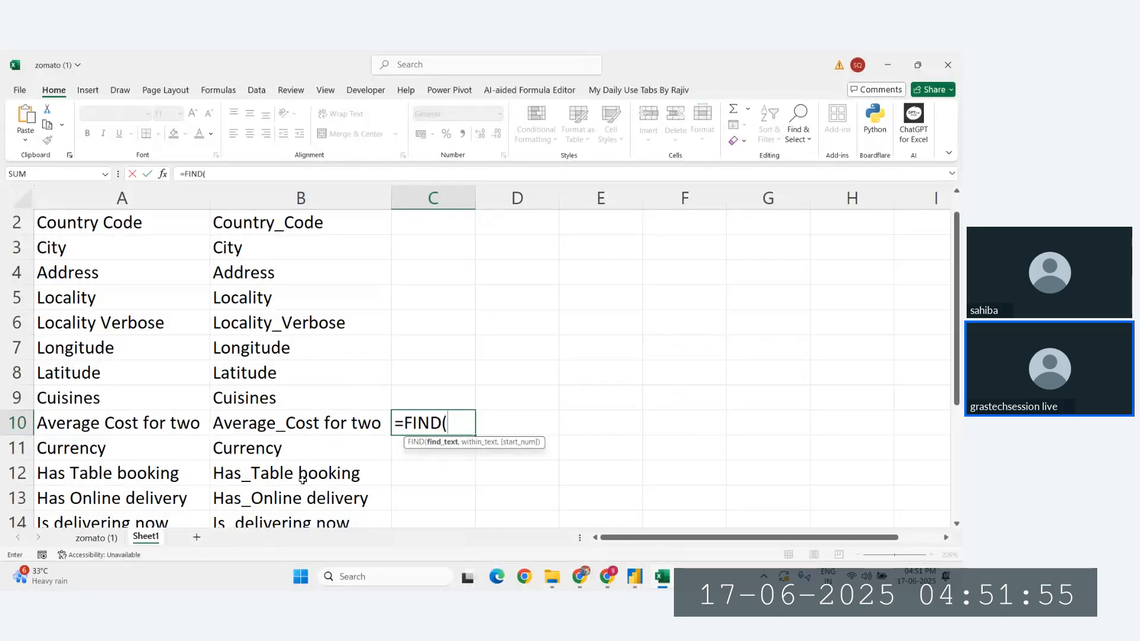
left_click(138, 434)
type(",")
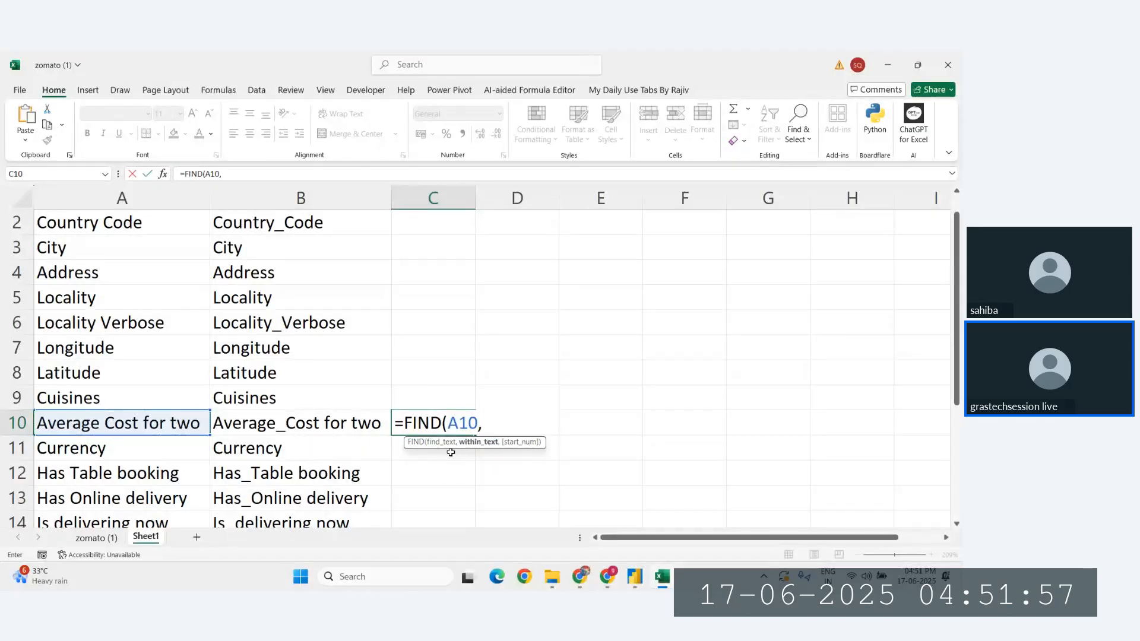
key("BackSpace")
key("BackSpace")
key("BackSpace")
key("BackSpace")
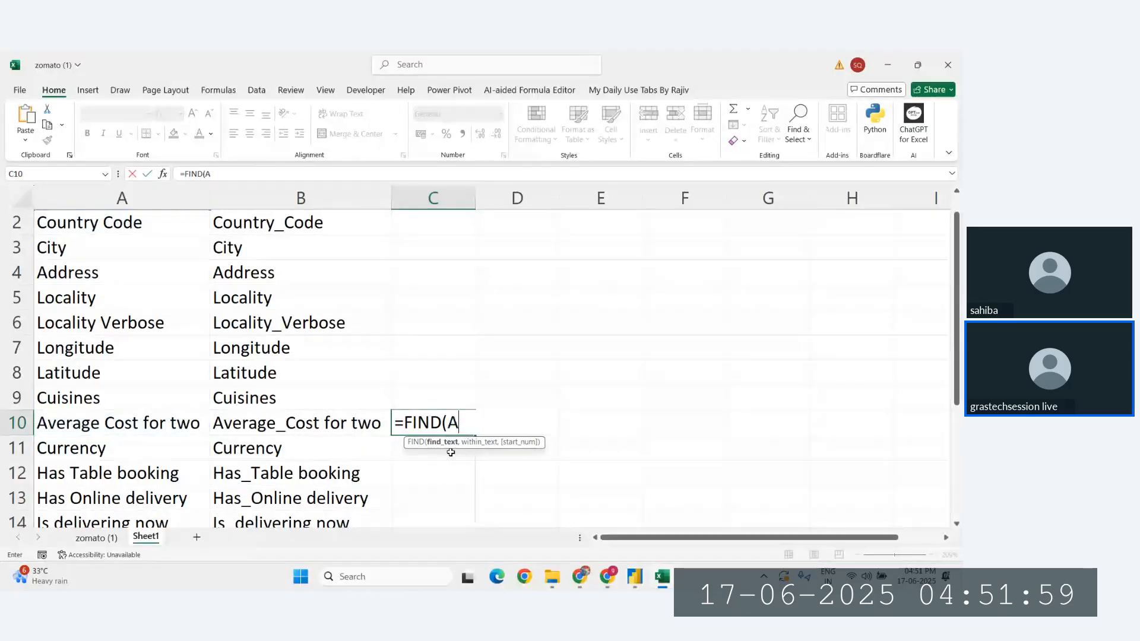
type("\" \"")
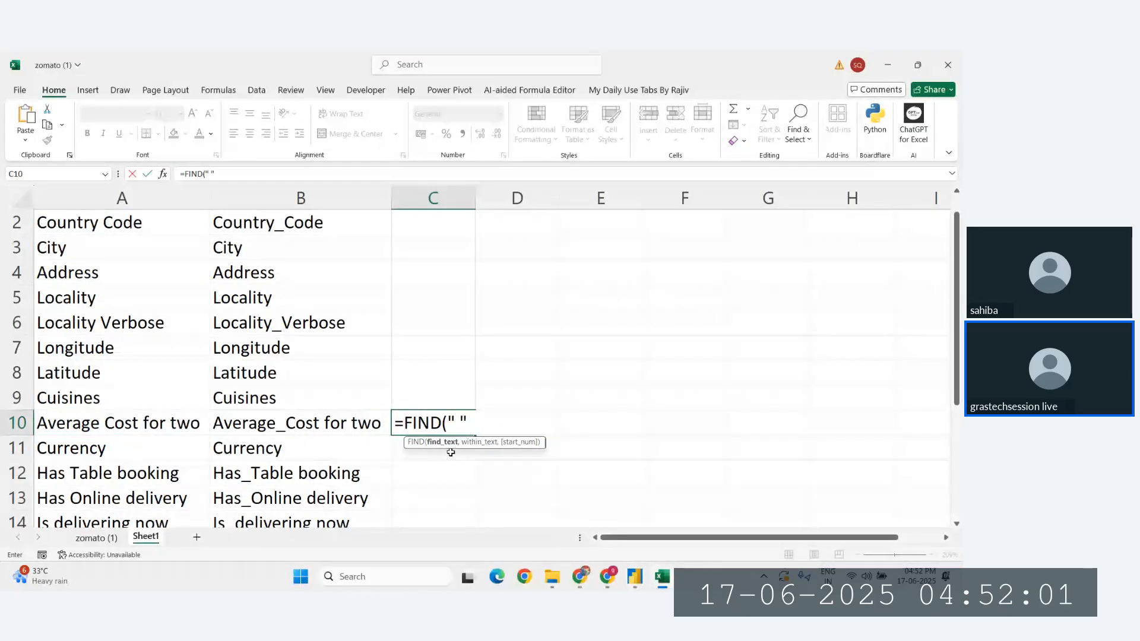
type(",")
left_click(129, 427)
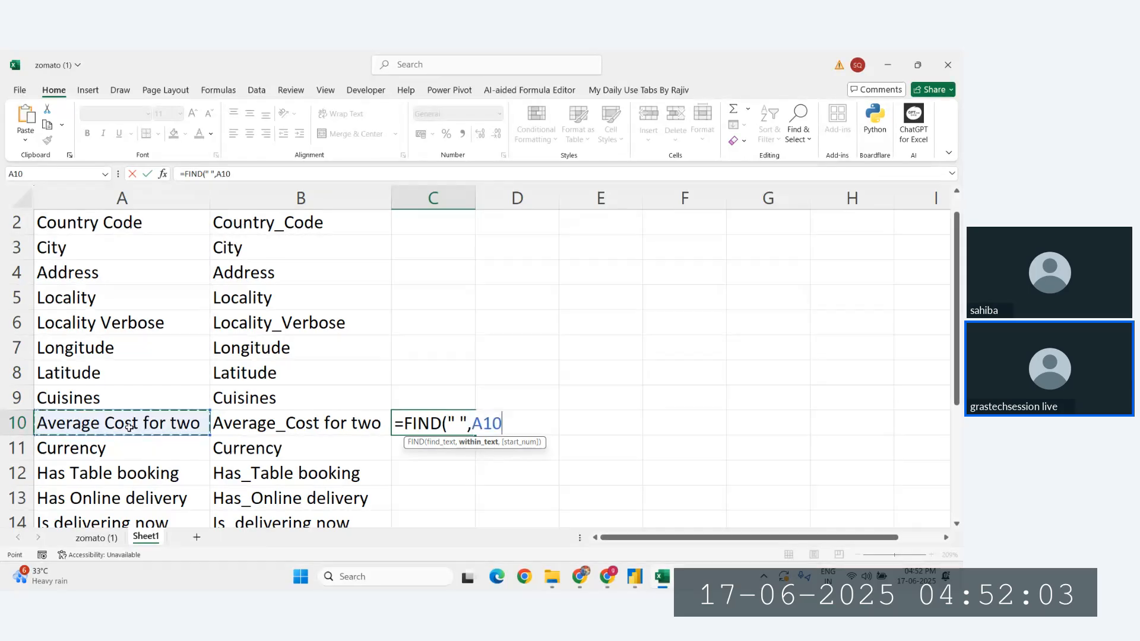
type(",")
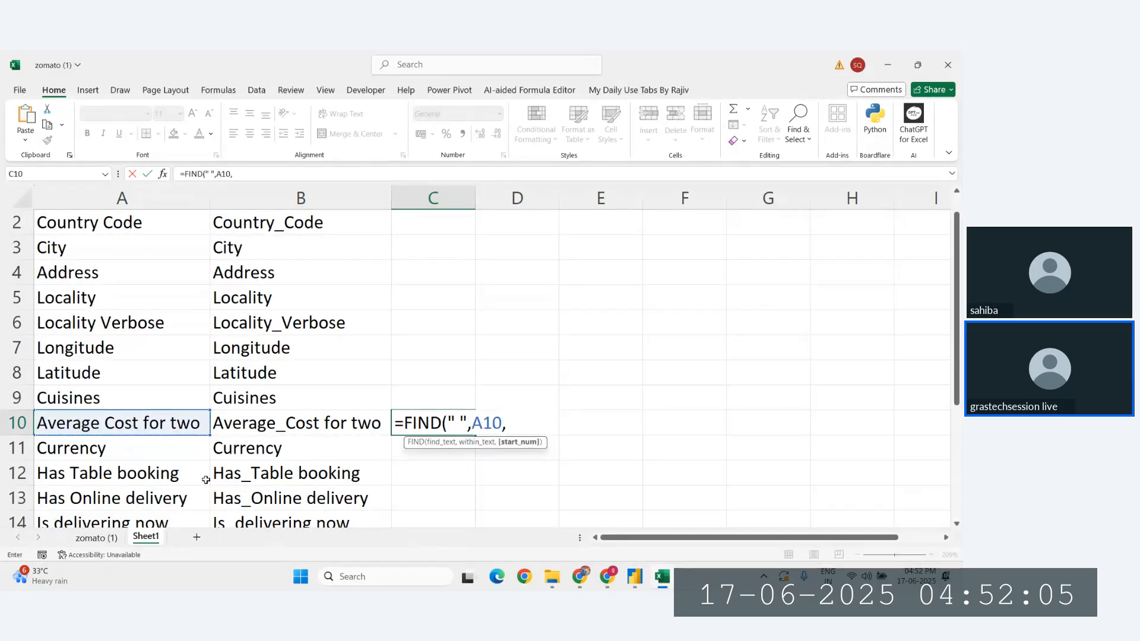
key("BackSpace")
type(")")
key("Return")
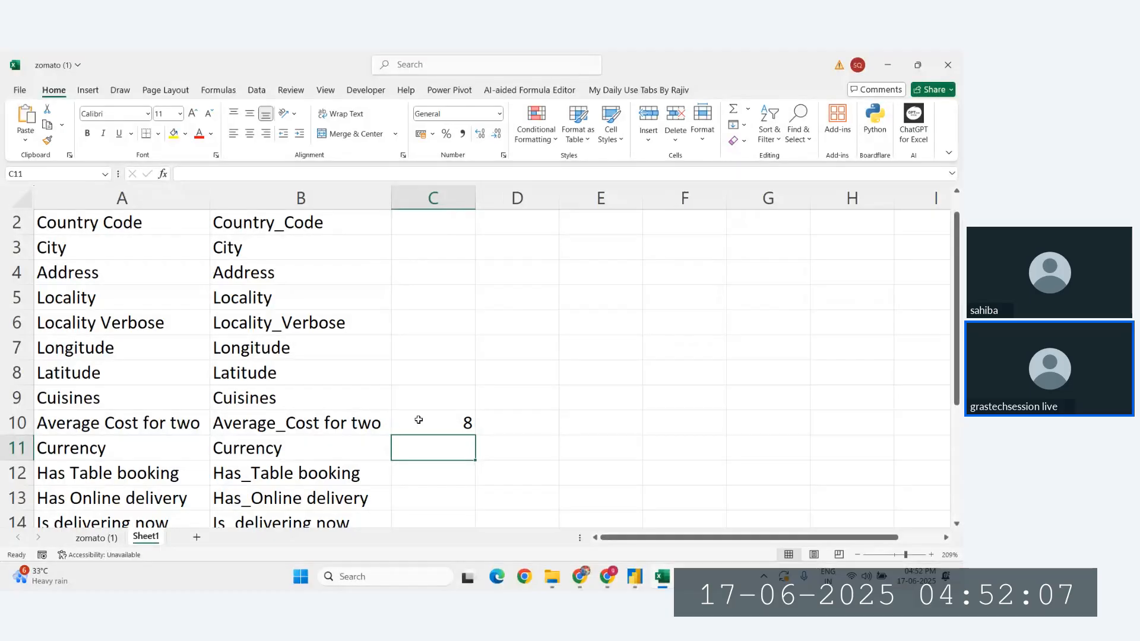
left_click(421, 421)
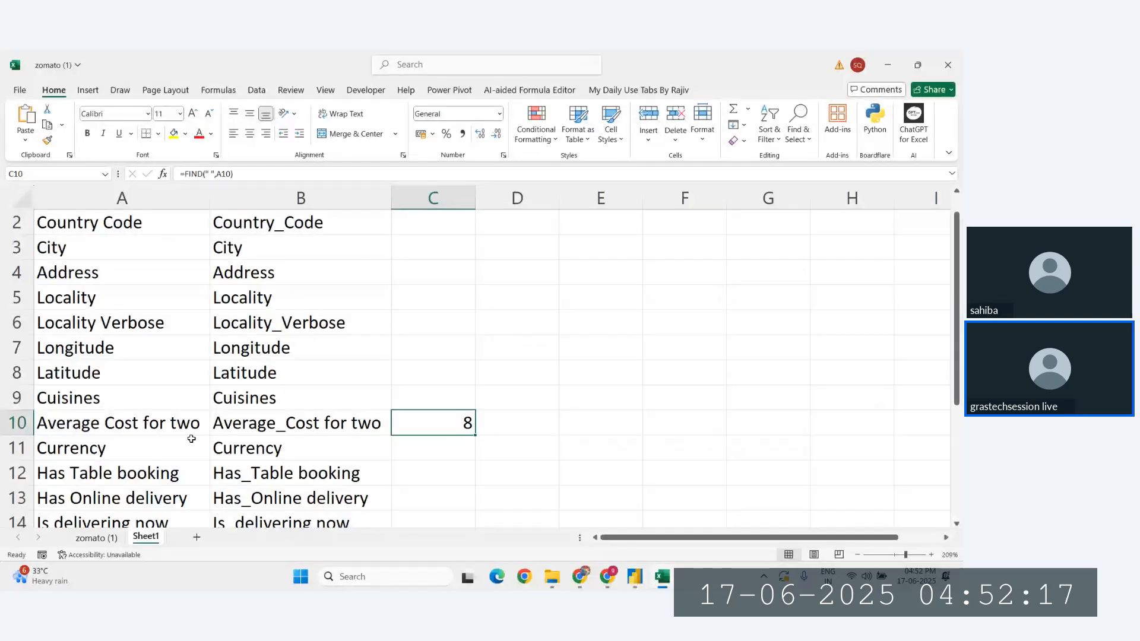
left_click(450, 446)
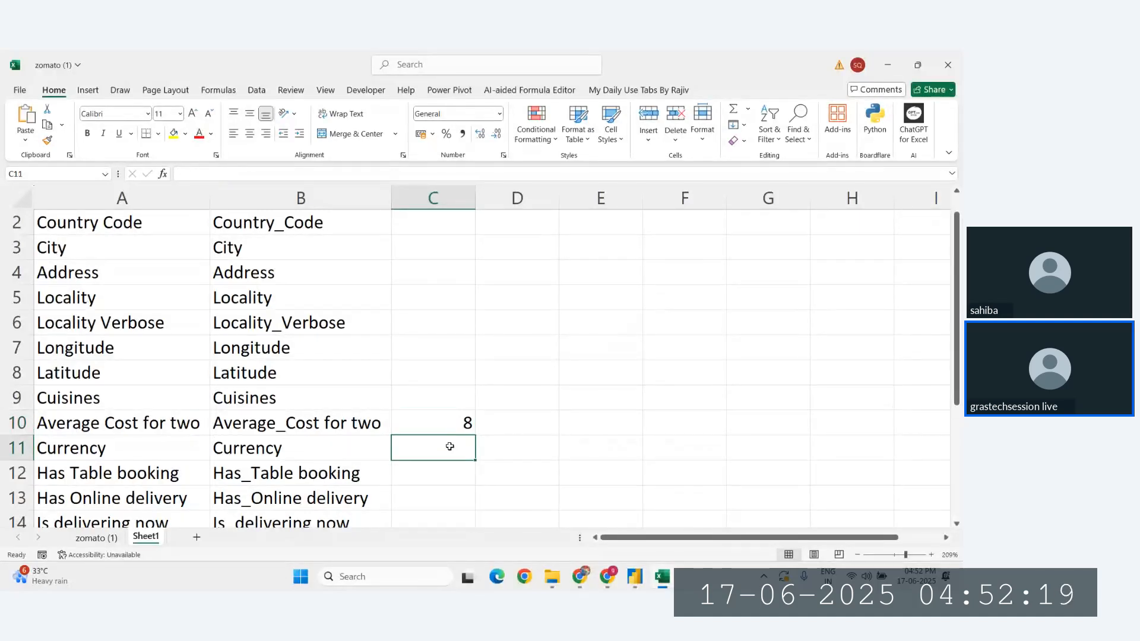
type("=")
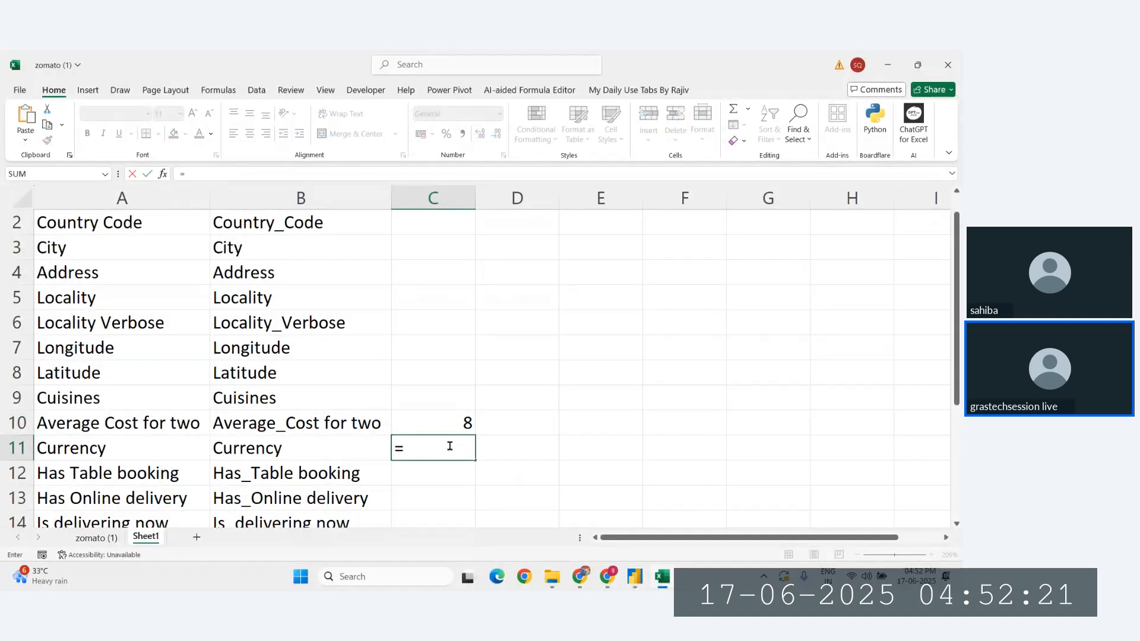
type("cou")
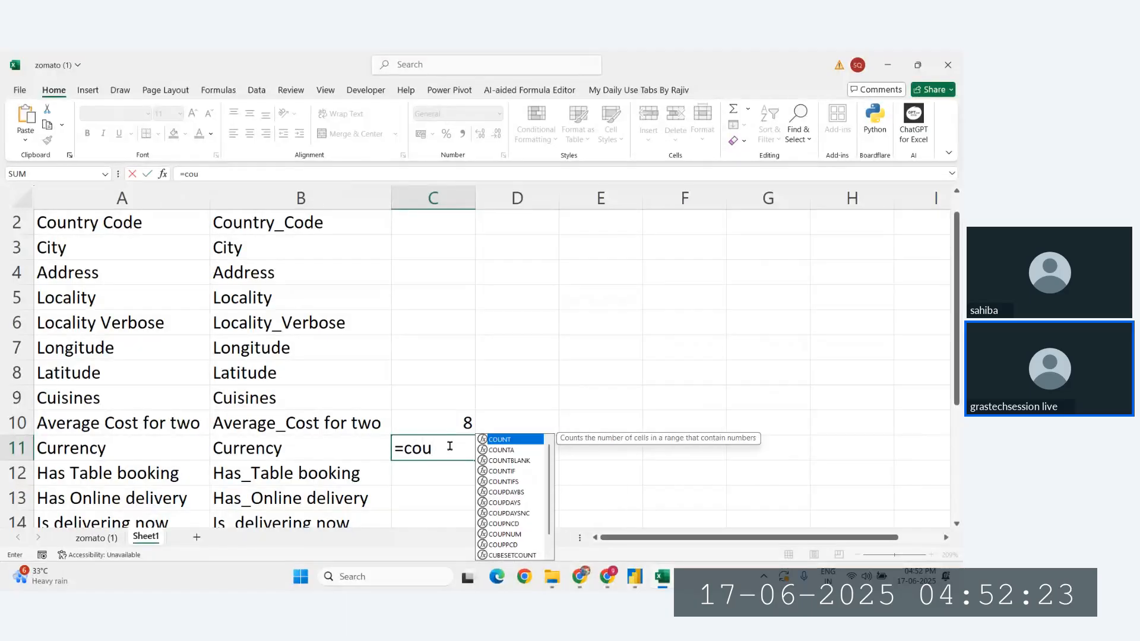
key("Tab")
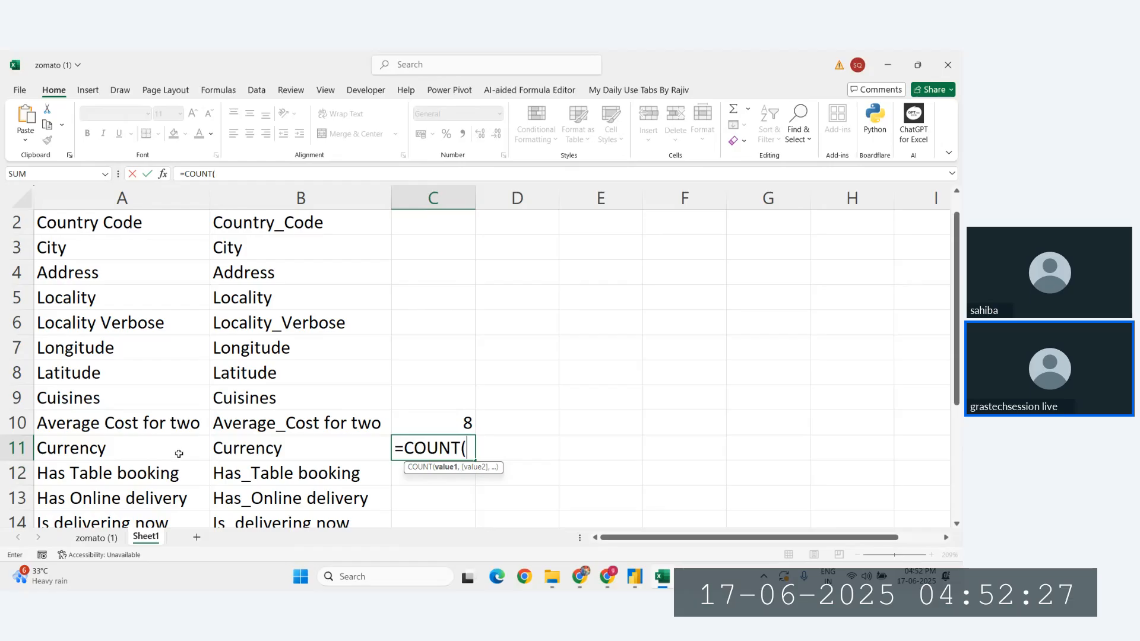
left_click(135, 425)
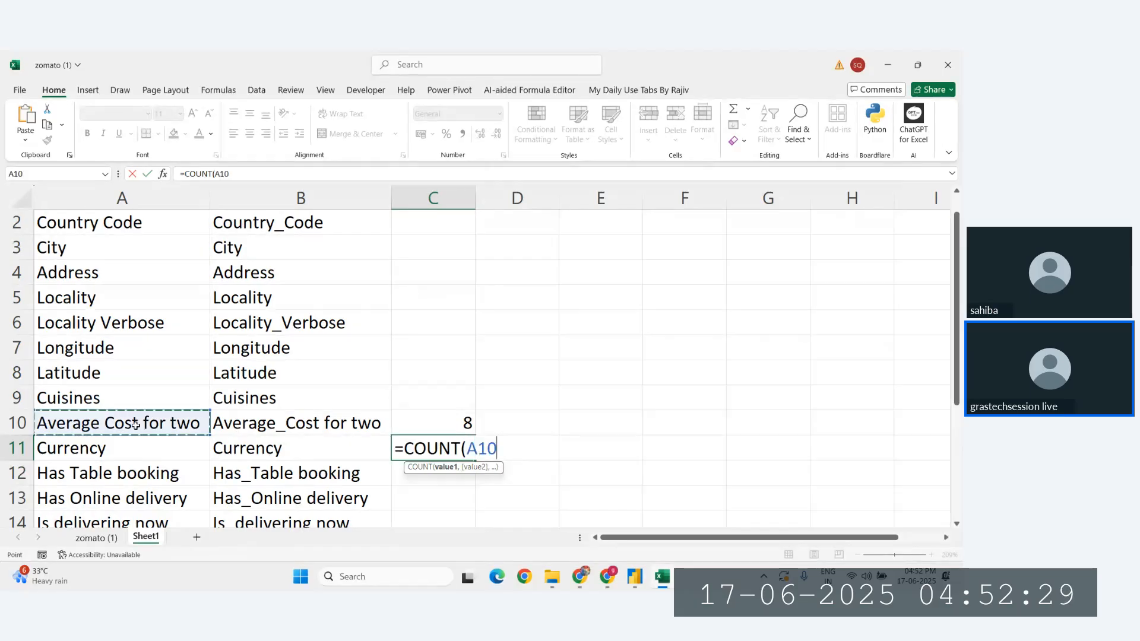
key("BackSpace")
key("BackSpace")
key("BackSpace")
key("BackSpace")
key("BackSpace")
key("BackSpace")
key("BackSpace")
key("BackSpace")
key("BackSpace")
key("BackSpace")
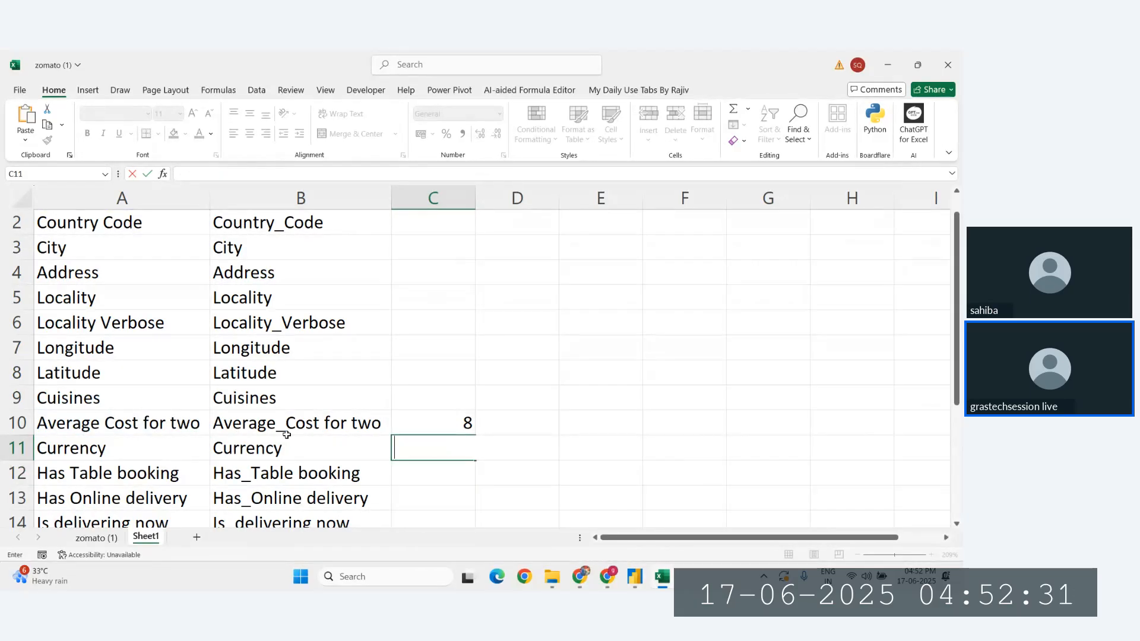
left_click(594, 424)
Extend the C10 formula to =LEN(A10)-FIND(" ",A10) to count the characters after the first space.
left_click(463, 420)
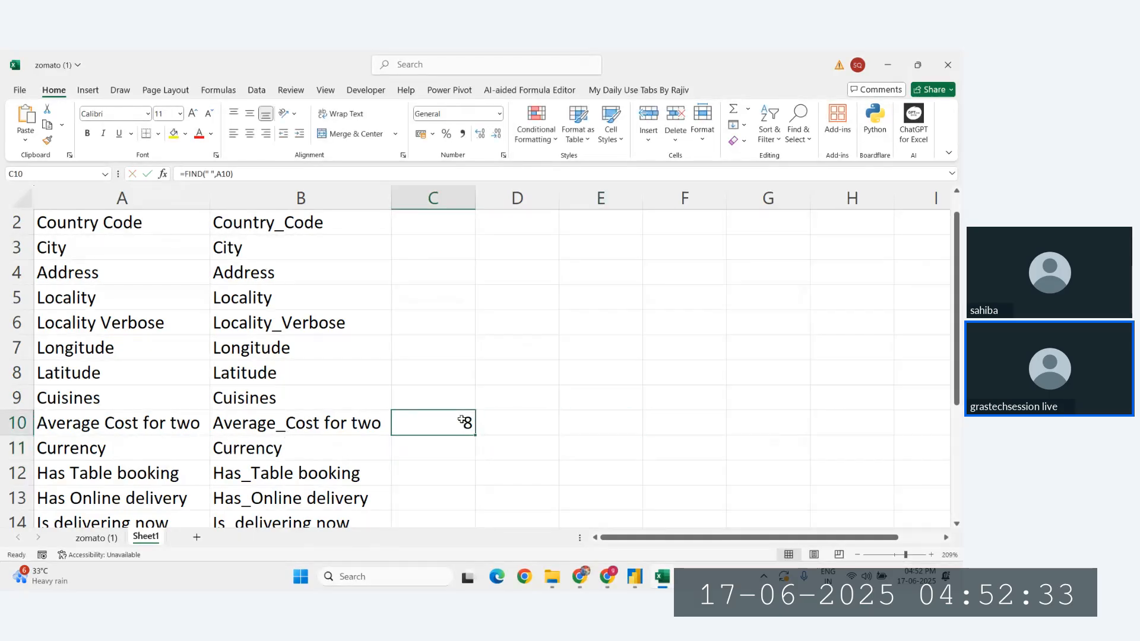
left_click(185, 173)
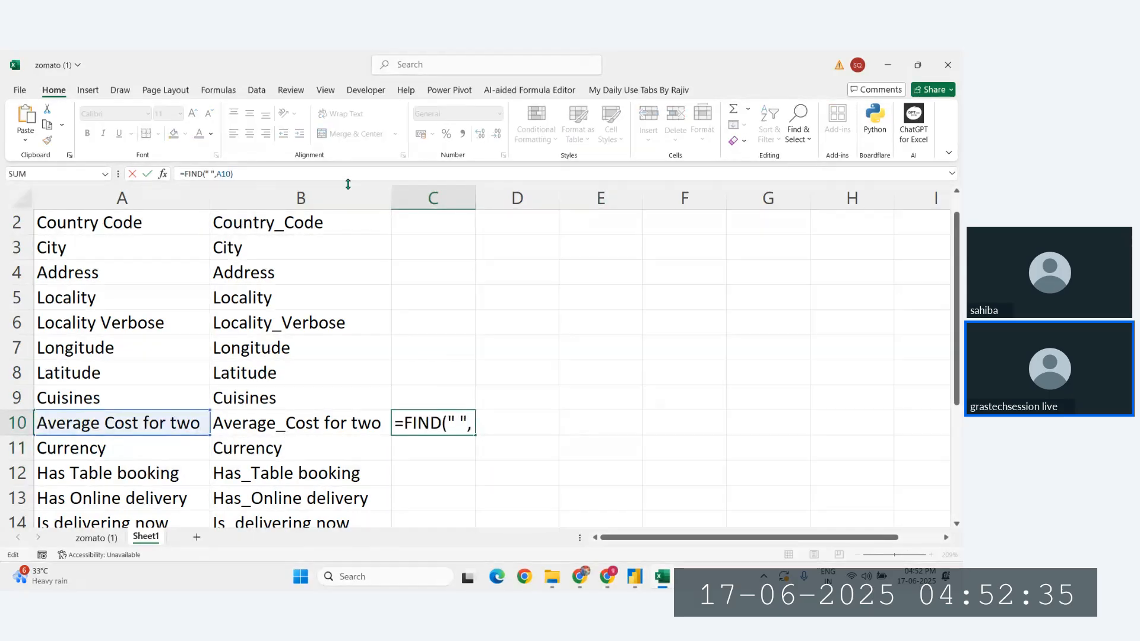
type("len(")
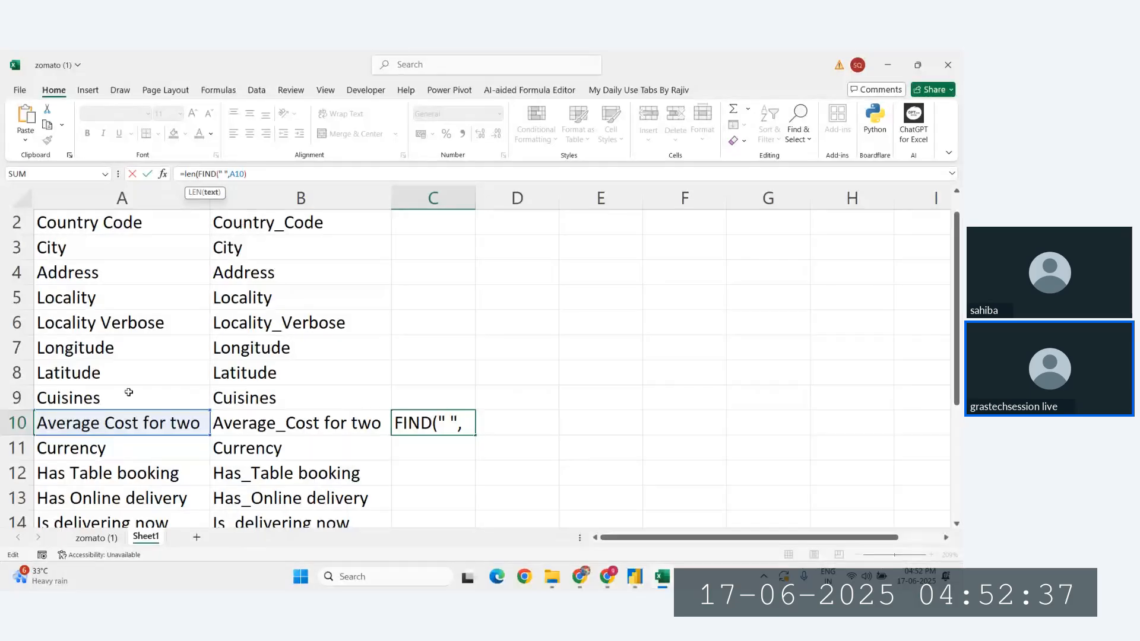
left_click(85, 424)
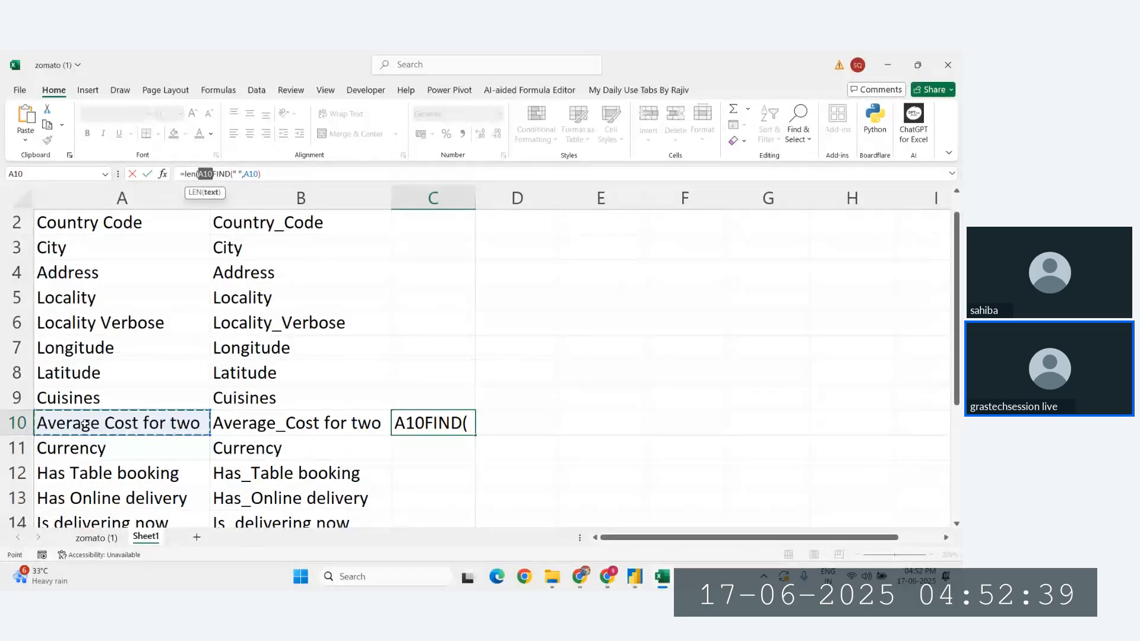
key("BackSpace")
key("Return")
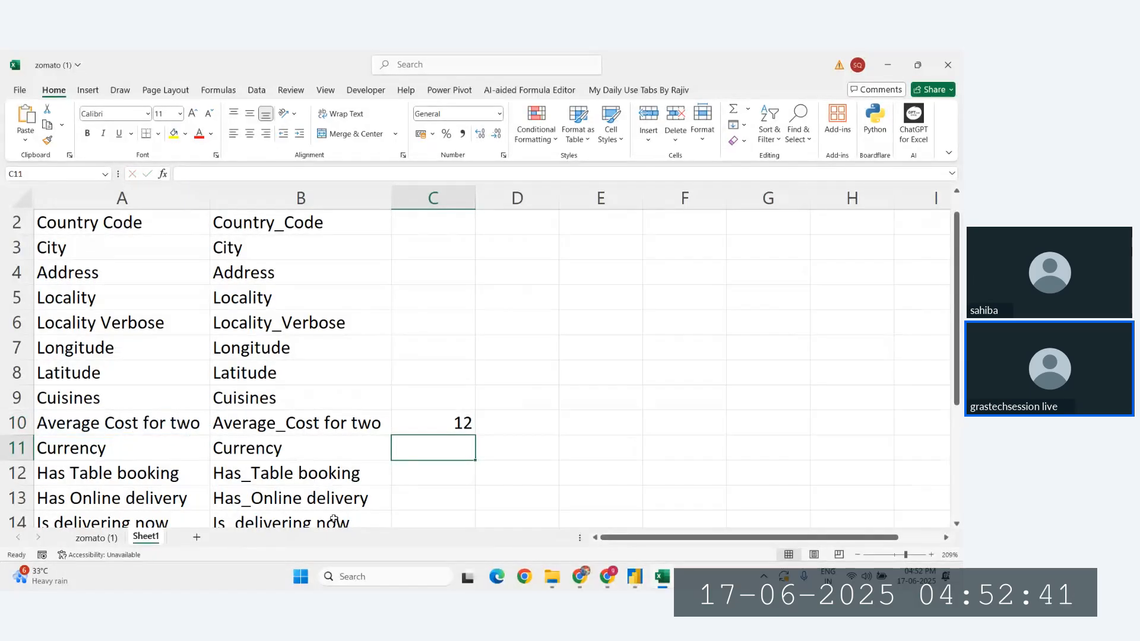
Compare the LEN minus FIND result in C10 with the text in A10.
left_click(446, 424)
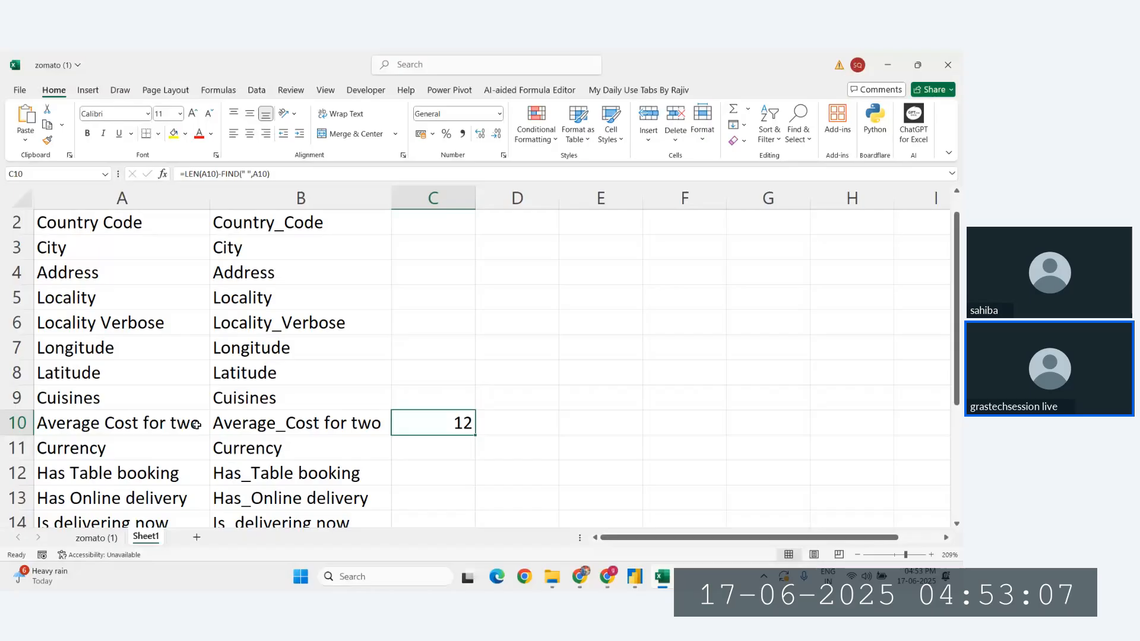
scroll(426, 416, "up", 1)
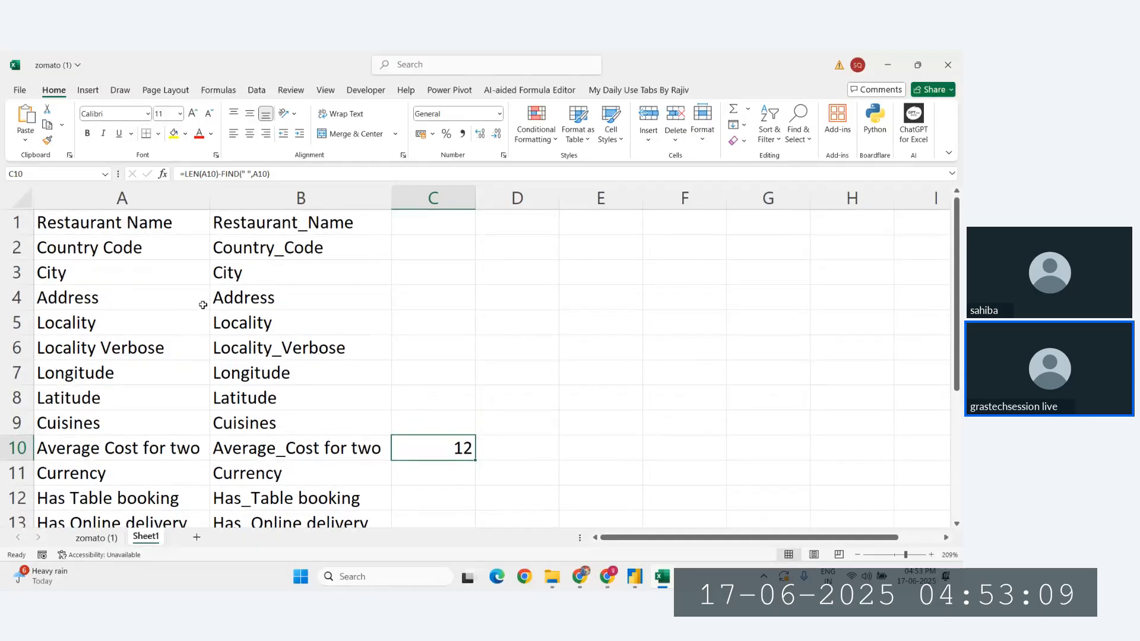
scroll(155, 360, "down", 1)
left_click(175, 419)
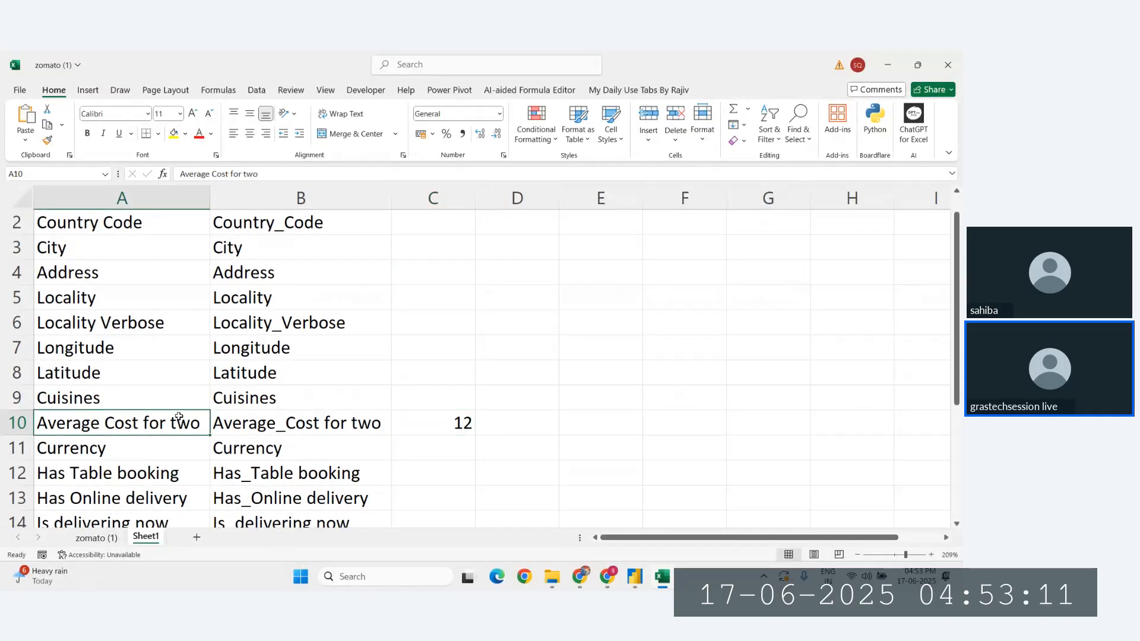
left_click(418, 420)
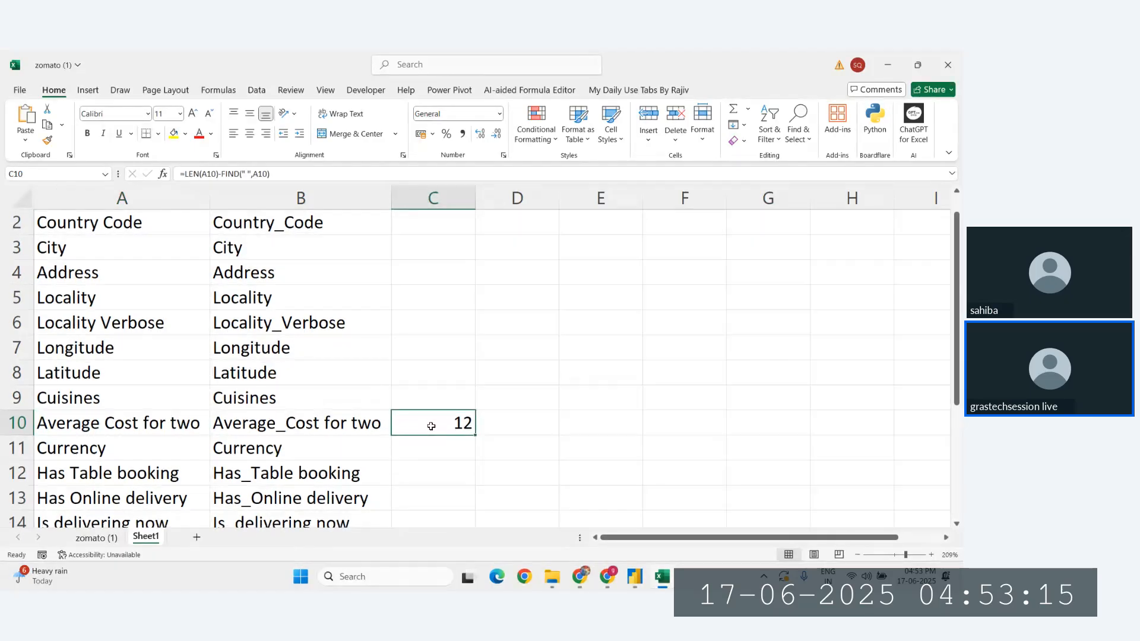
Replace the C10 formula with =RIGHT(A10,12) to extract the last 12 characters of "Average Cost for two".
key("Delete")
type("=")
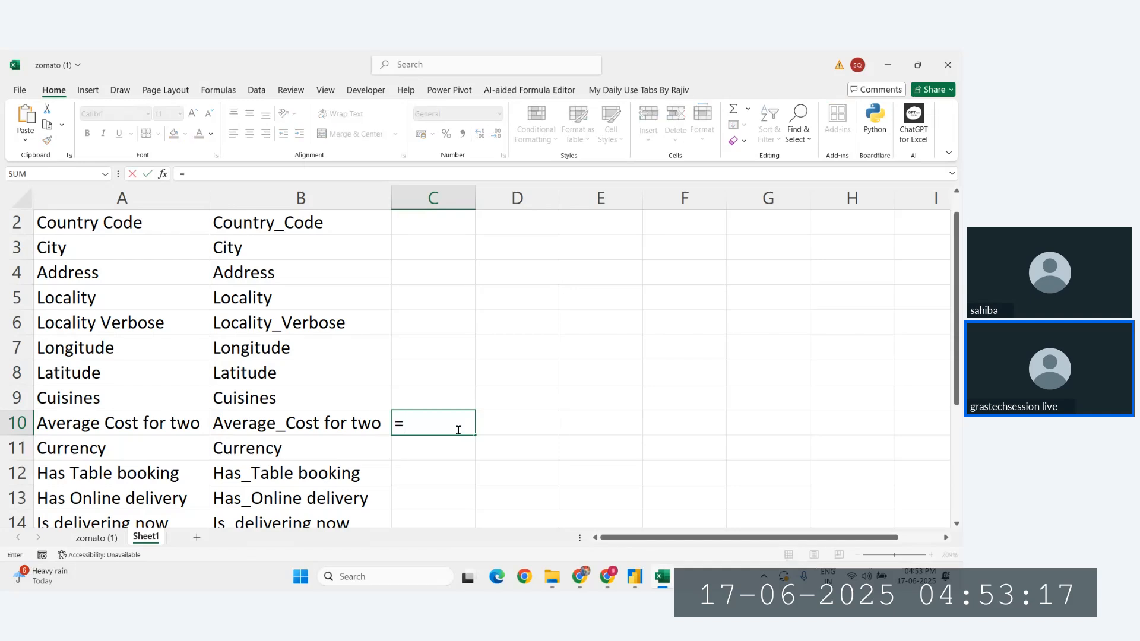
key("BackSpace")
type("=right")
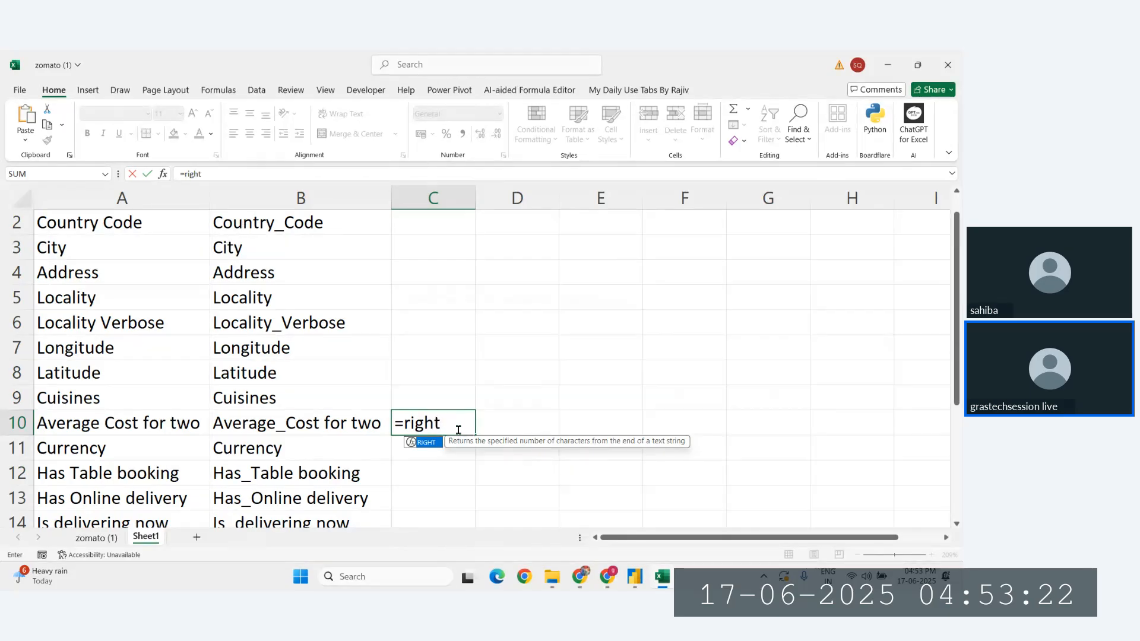
key("Tab")
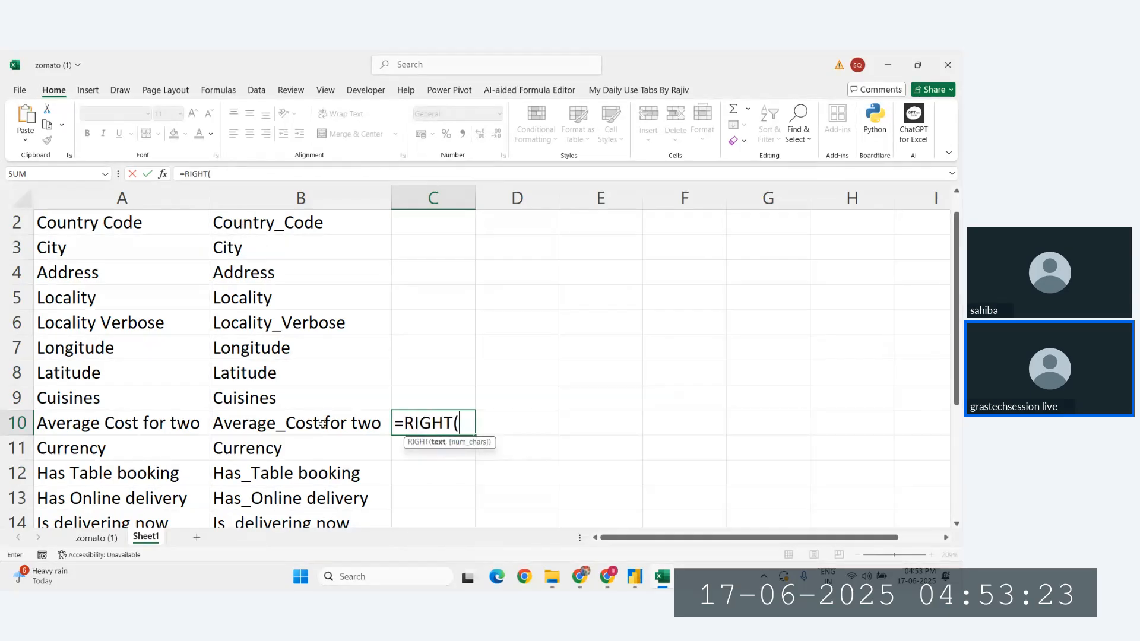
left_click(123, 428)
type(",")
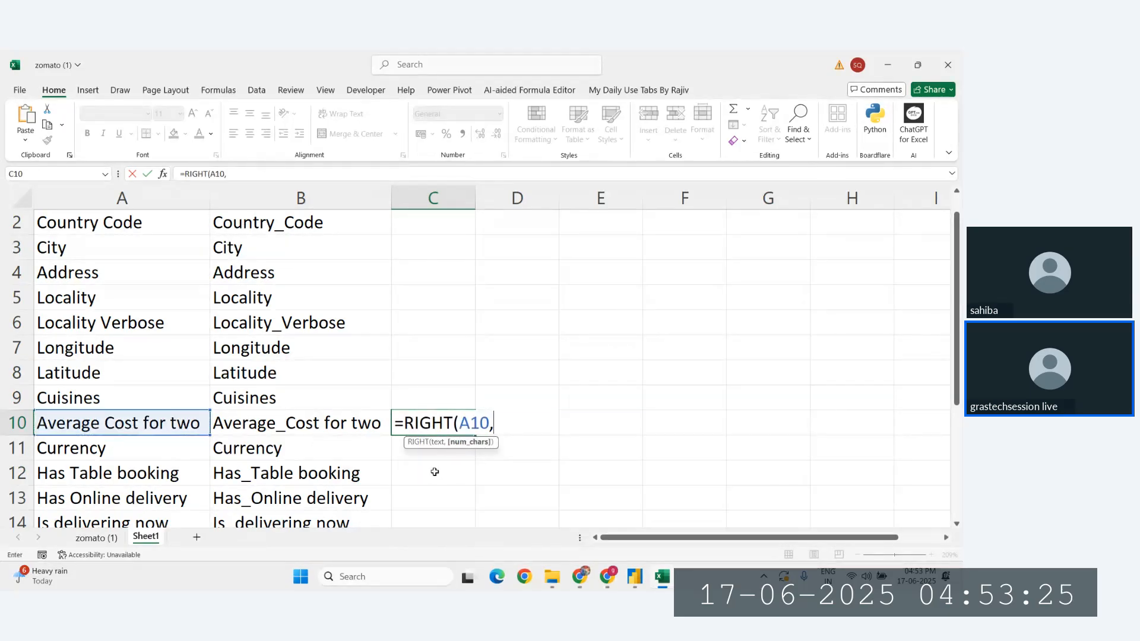
type("12)")
key("Return")
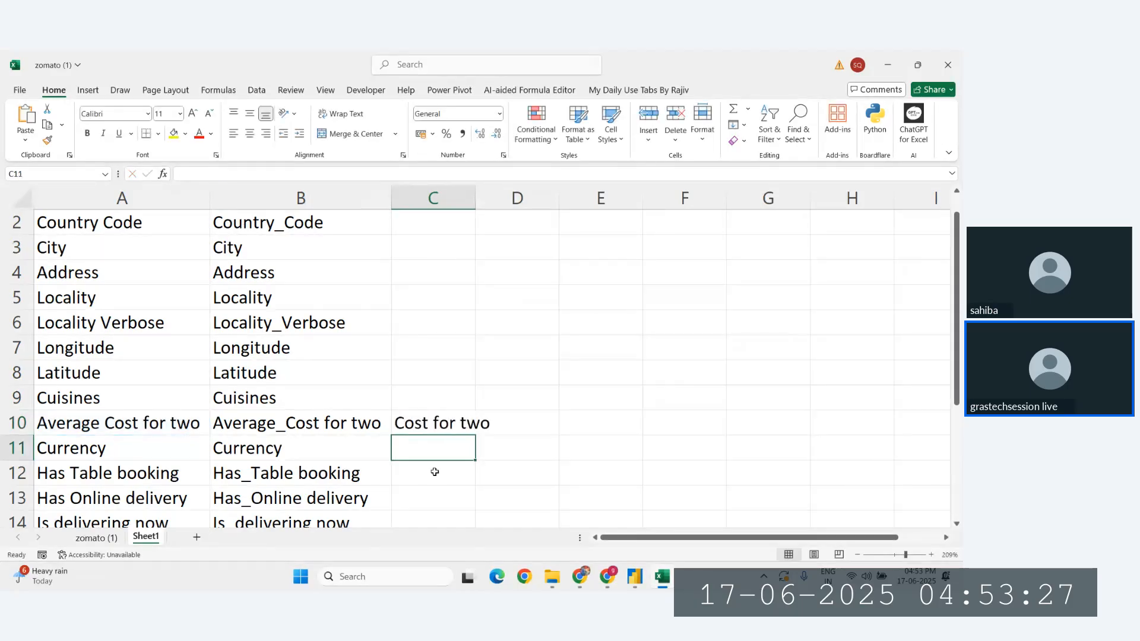
Clear the RIGHT formula from cell C10.
left_click(453, 428)
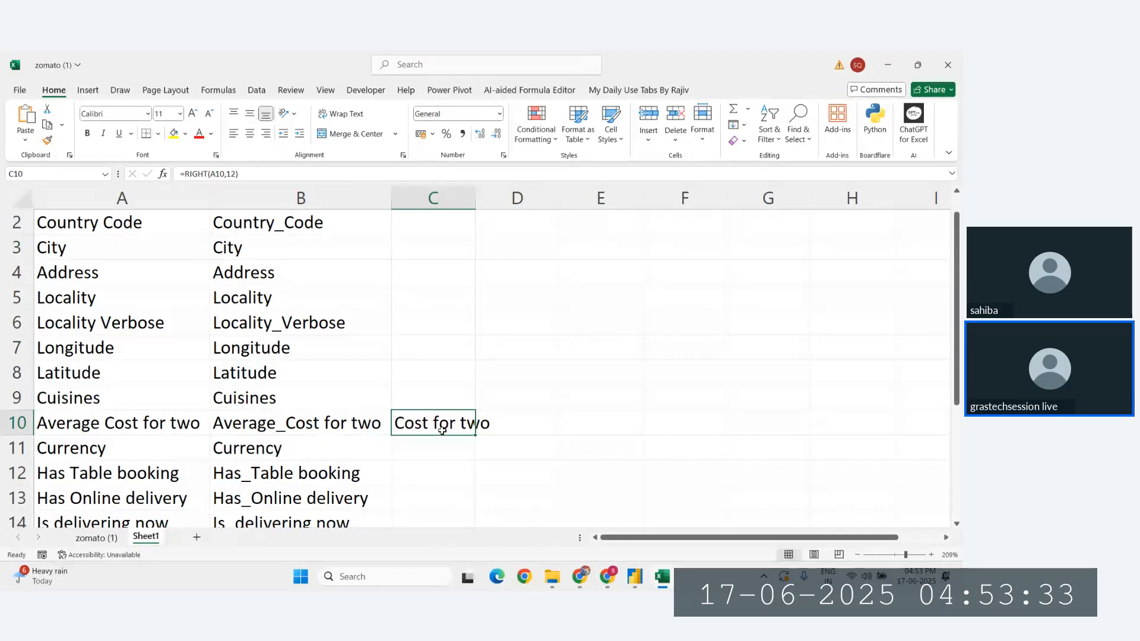
scroll(439, 428, "up", 1)
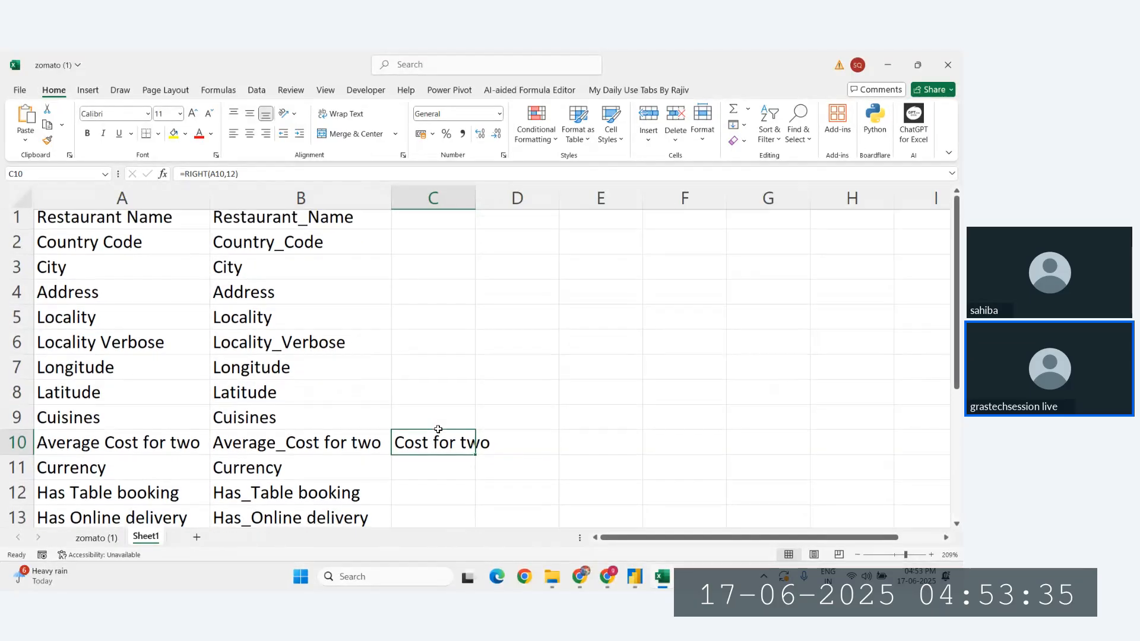
scroll(438, 429, "down", 1)
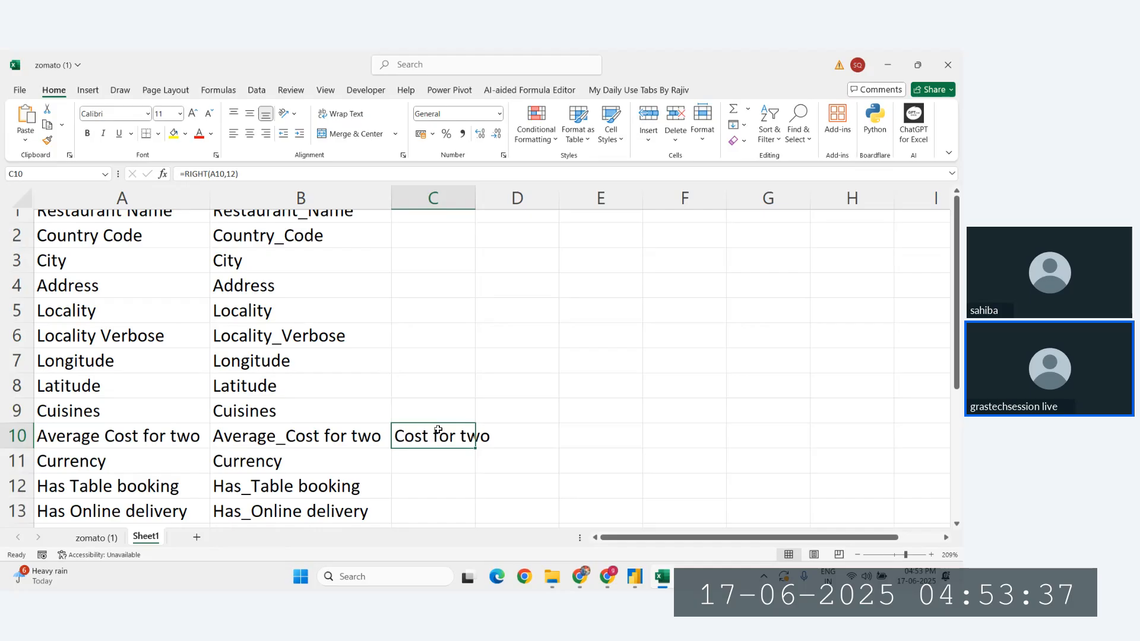
scroll(437, 431, "up", 1)
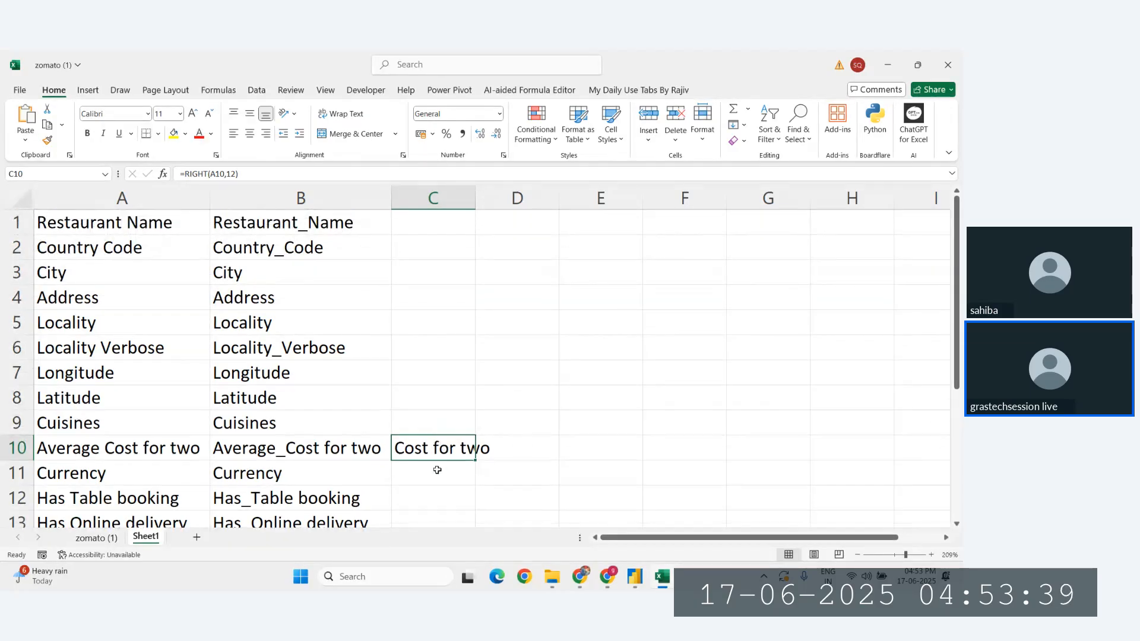
key("Delete")
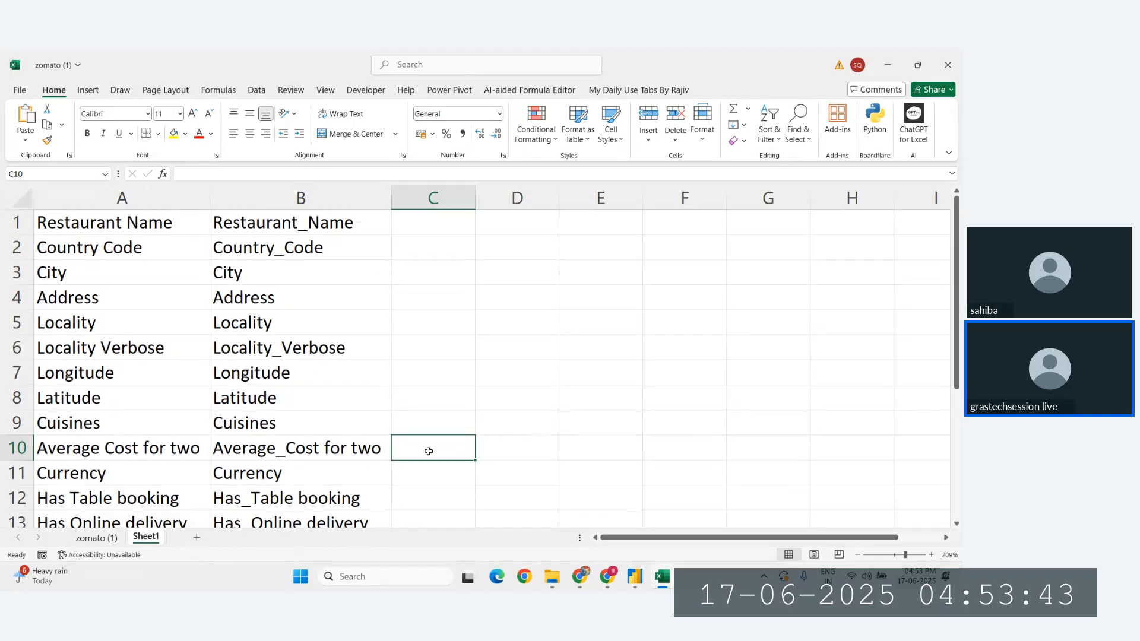
type("=r")
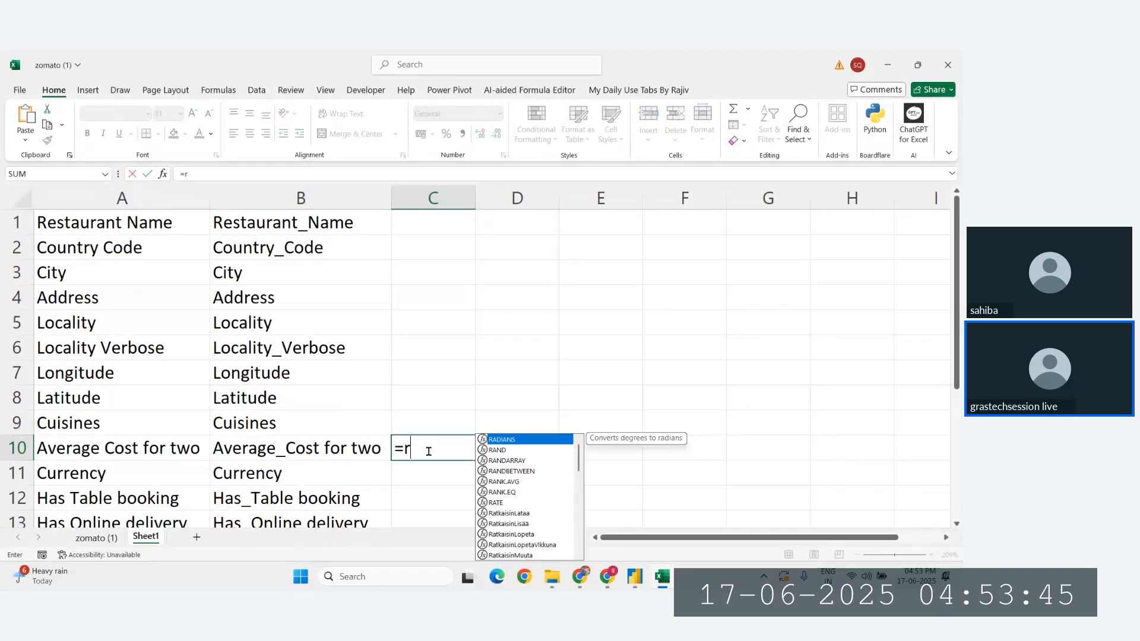
type("igh")
key("Tab")
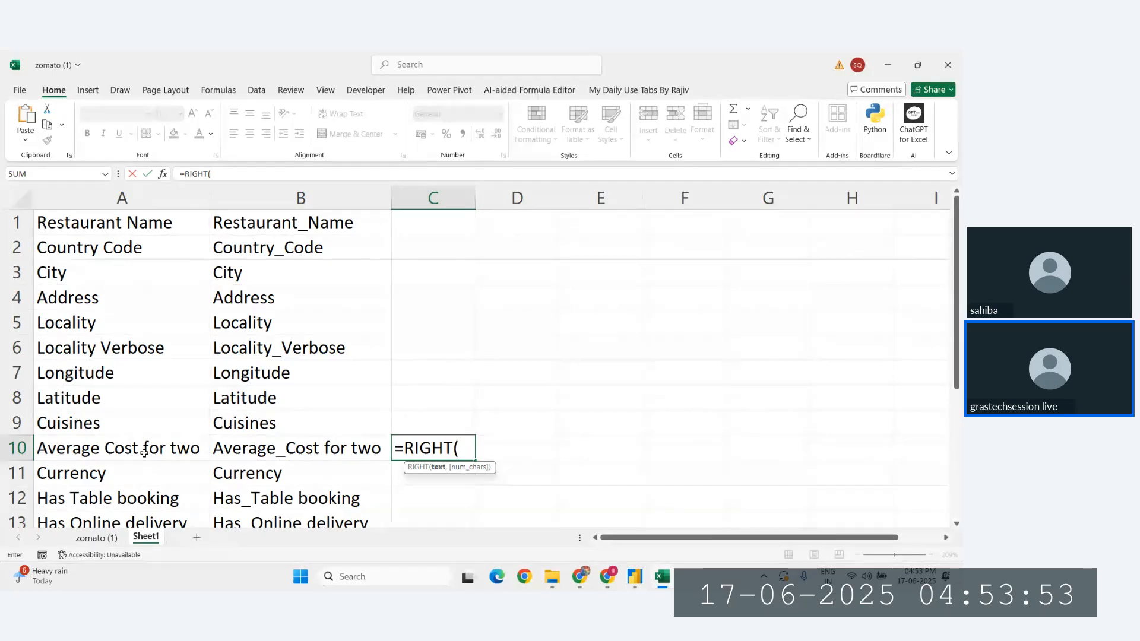
key("Escape")
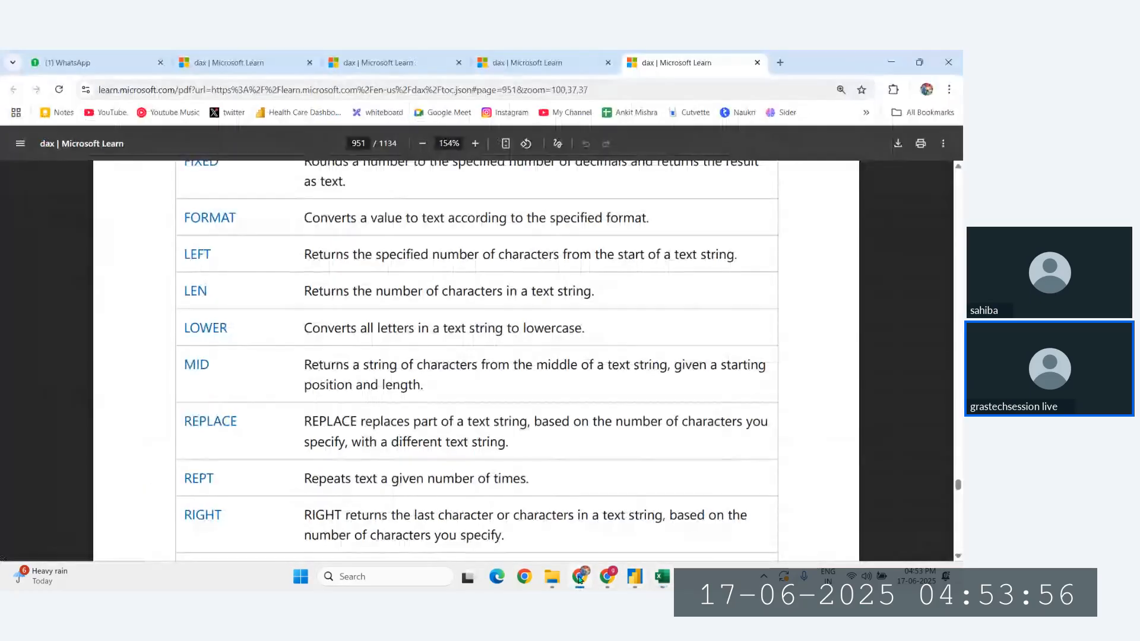
Switch to the DAX reference in Chrome, review the text function descriptions from FORMAT to SEARCH, and return to the Excel sheet.
left_click(580, 577)
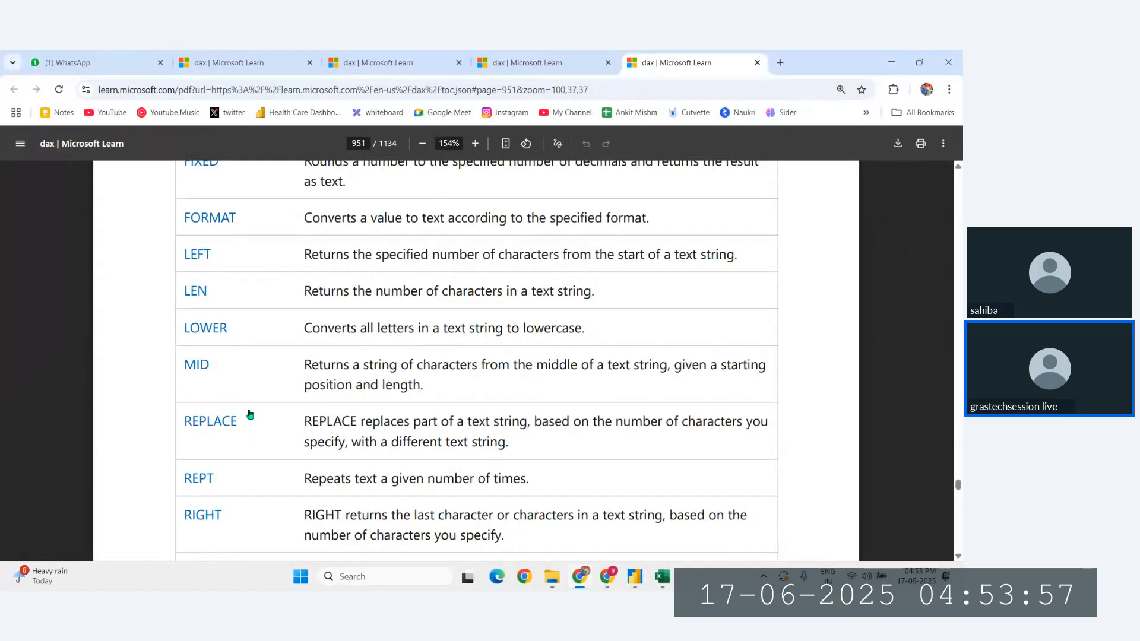
scroll(244, 475, "down", 1)
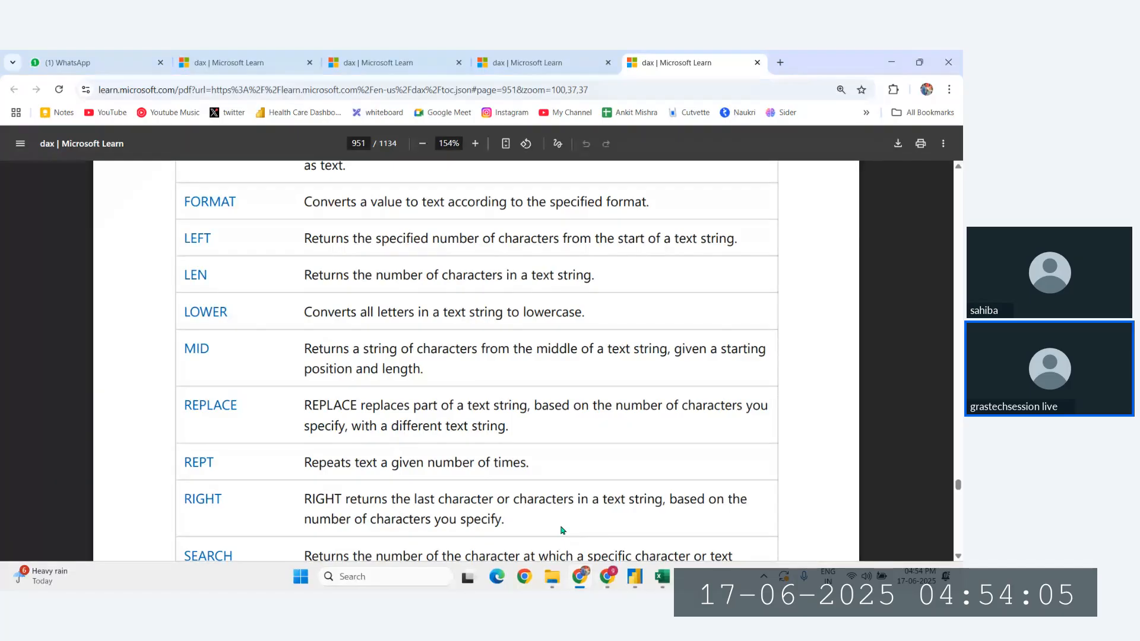
left_click(666, 586)
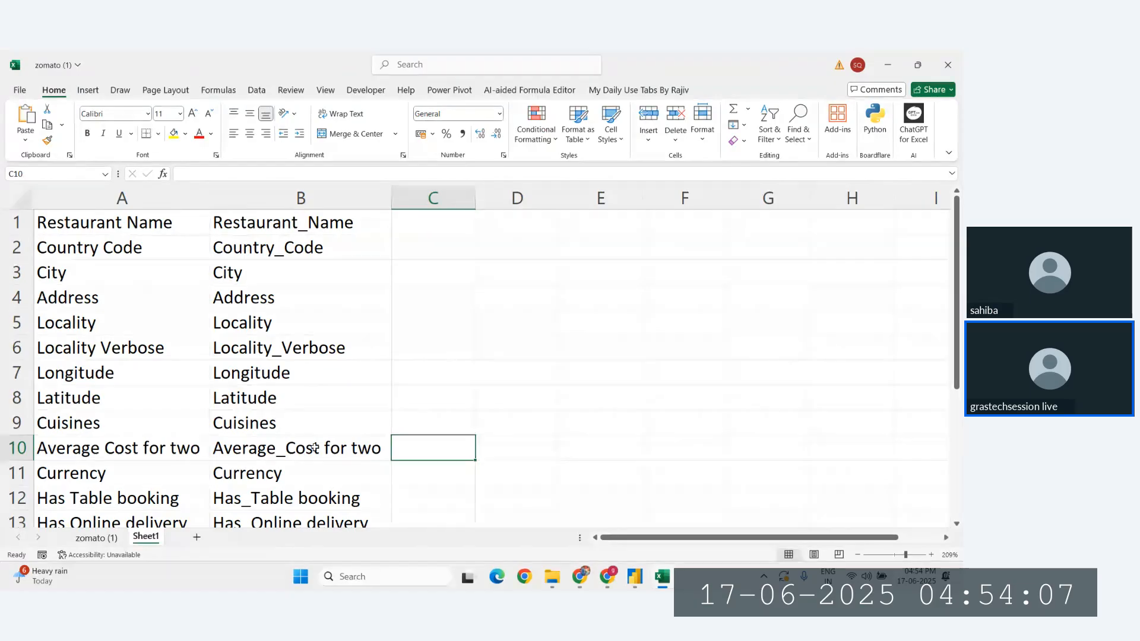
Start a FIND formula in C1 that searches for a space " " within cell A1.
left_click(168, 224)
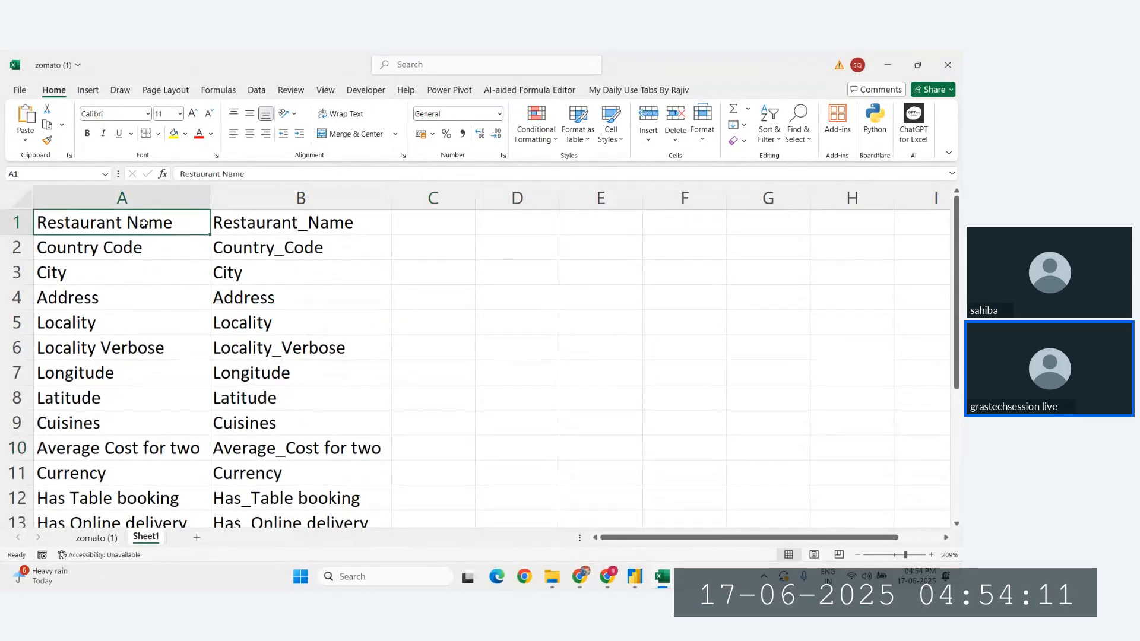
left_click(437, 251)
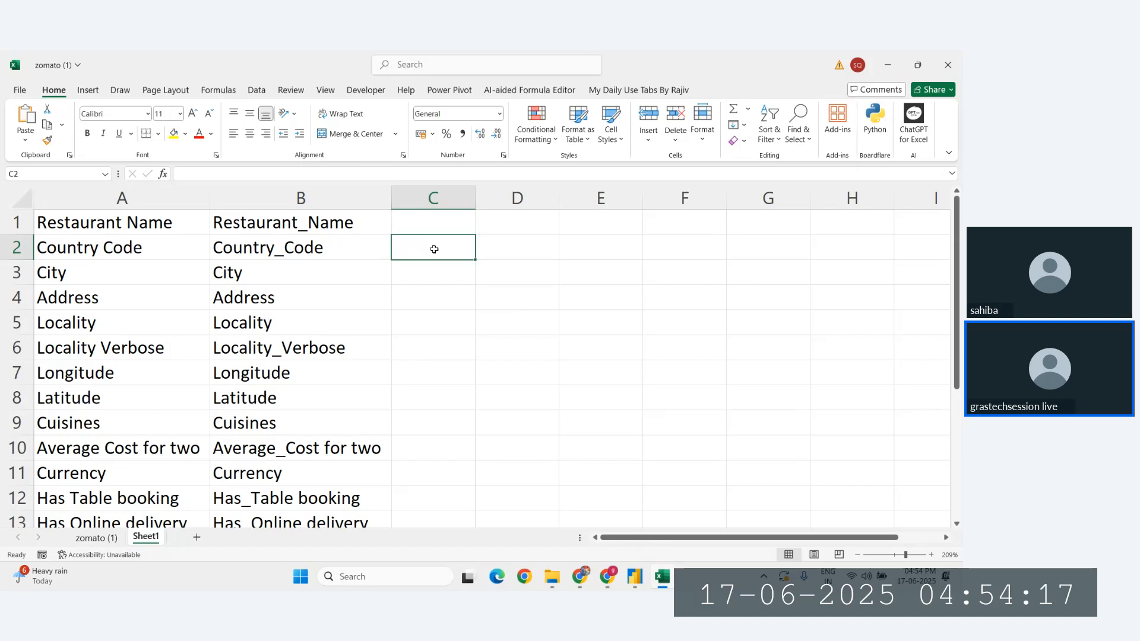
key("Up")
type("=f")
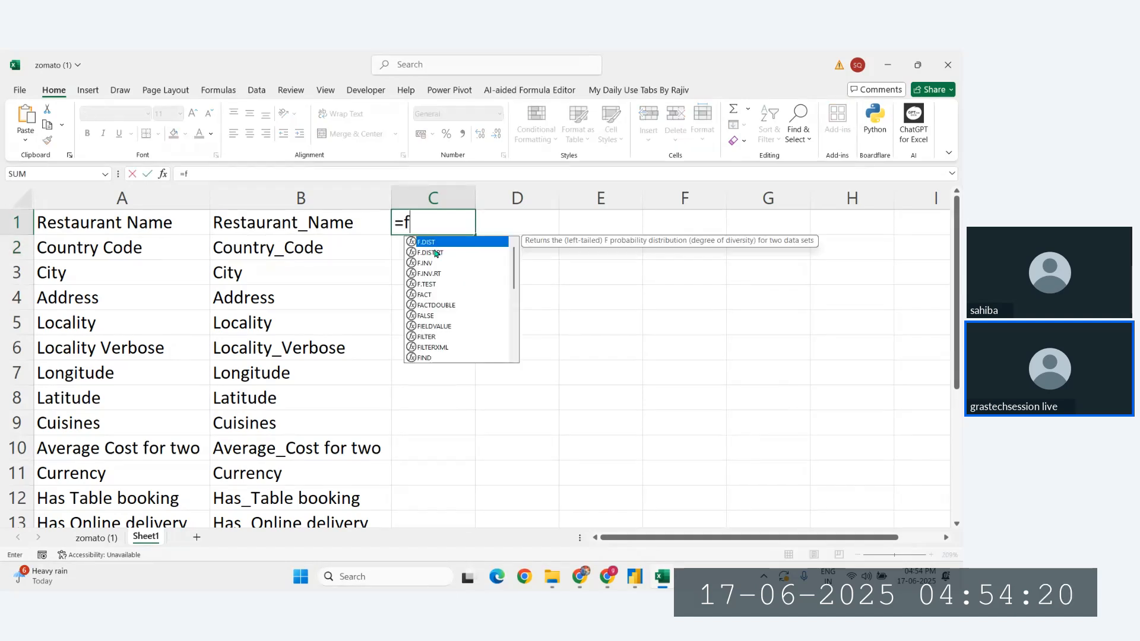
key("BackSpace")
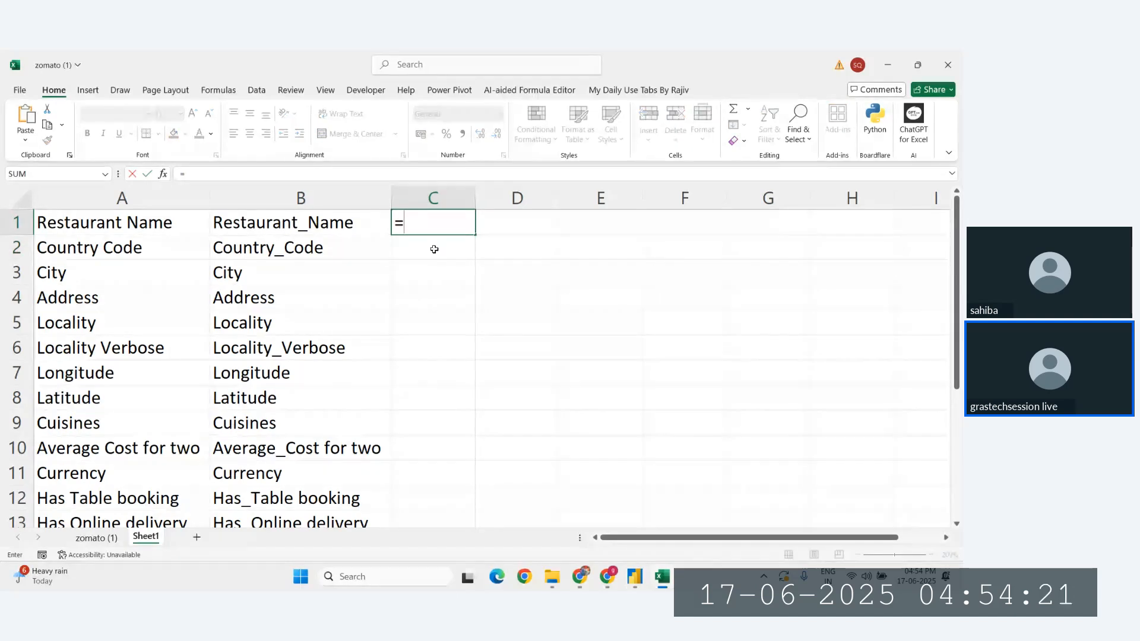
type("fin")
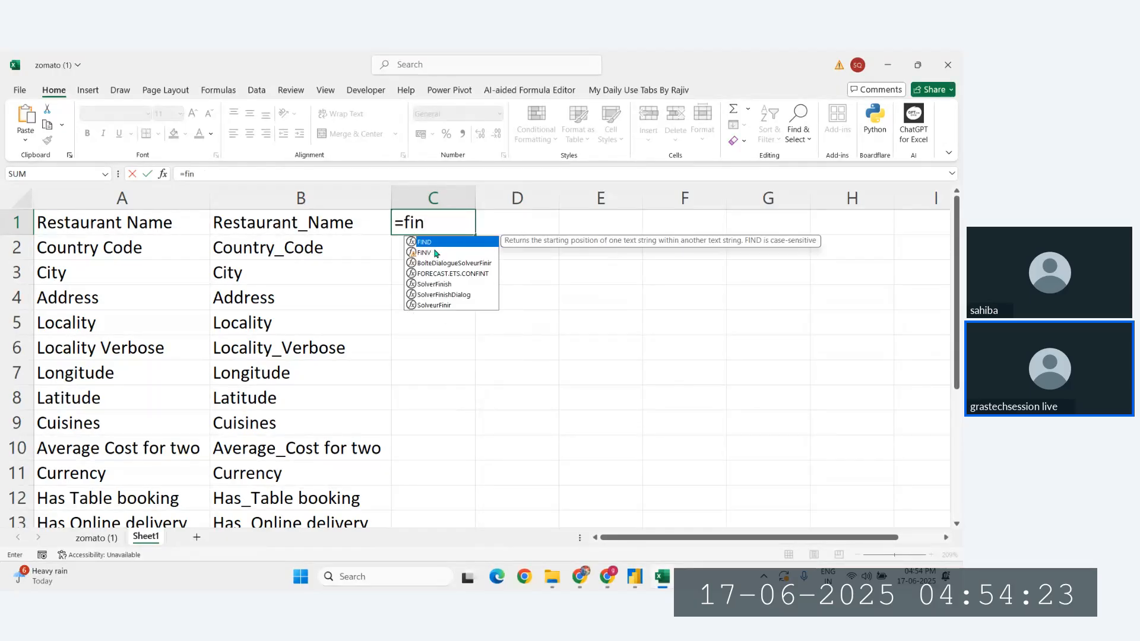
key("Tab")
type("\"")
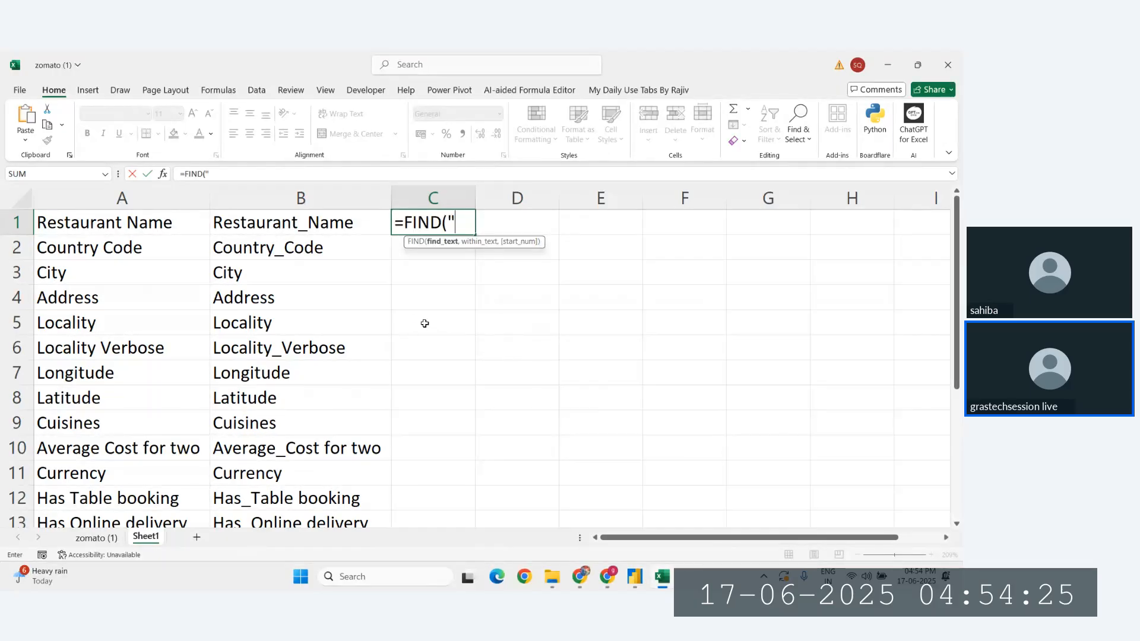
type(" \",")
key("Left")
key("Left")
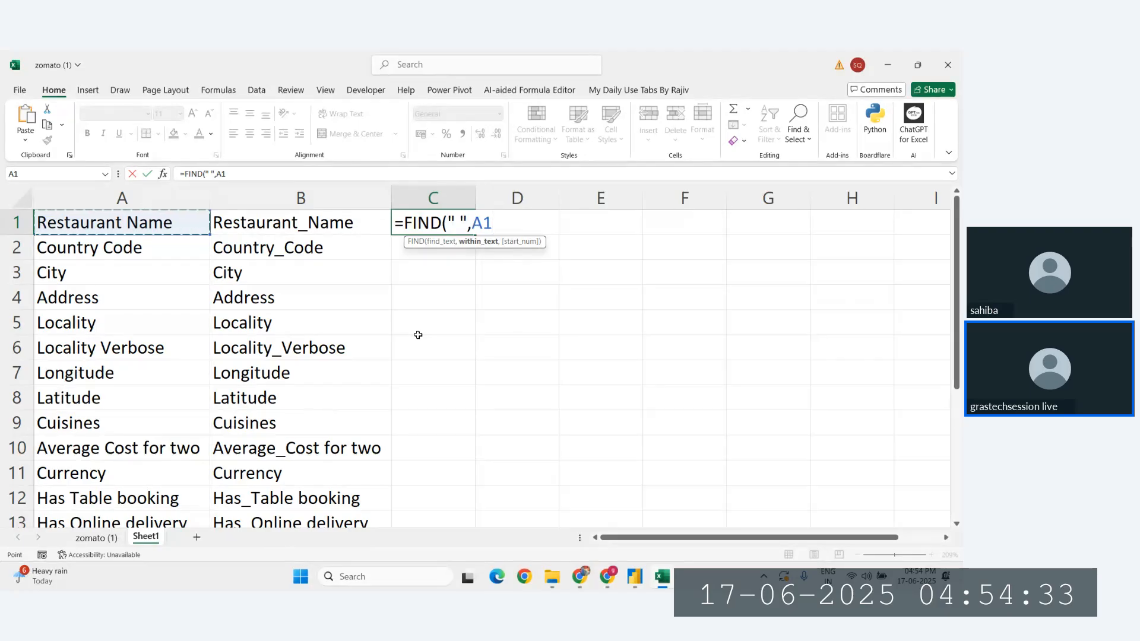
Complete the C1 formula as =FIND(" ",A1,LEN(A1)), accept the proposed correction, and compare the result with the text in A1.
type(",")
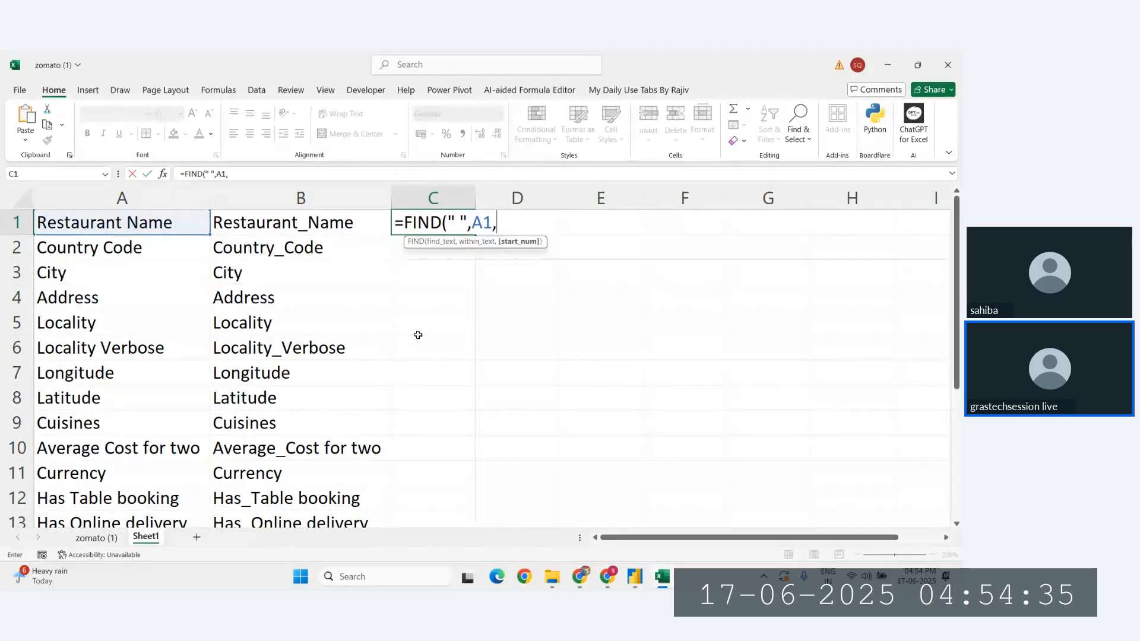
type("len(")
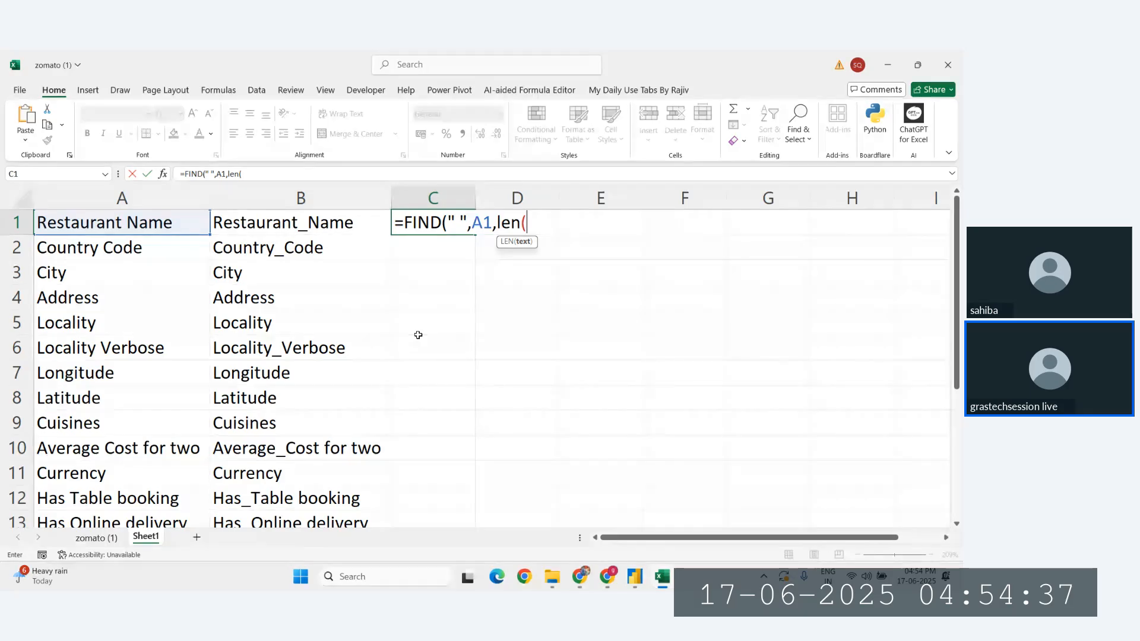
left_click(168, 225)
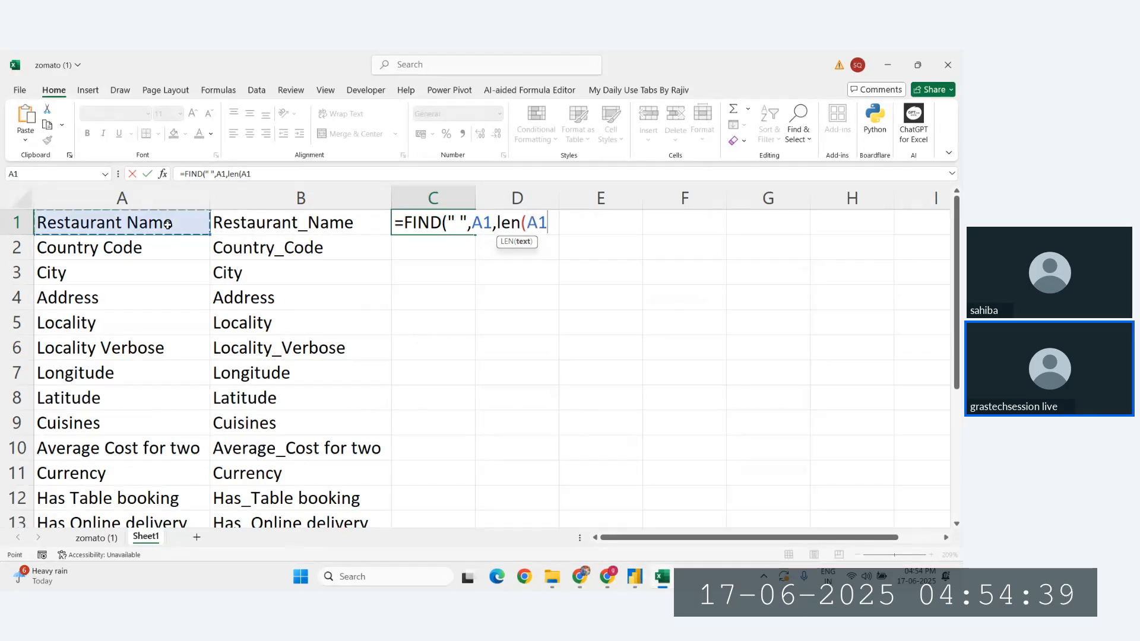
type(")")
key("Return")
left_click(461, 357)
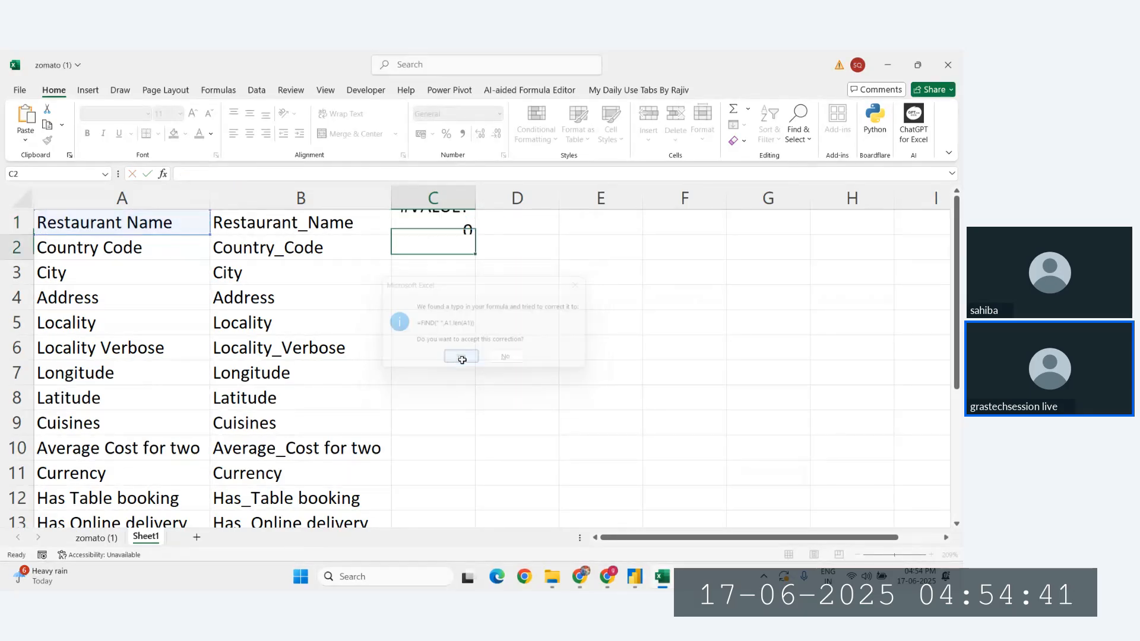
key("Up")
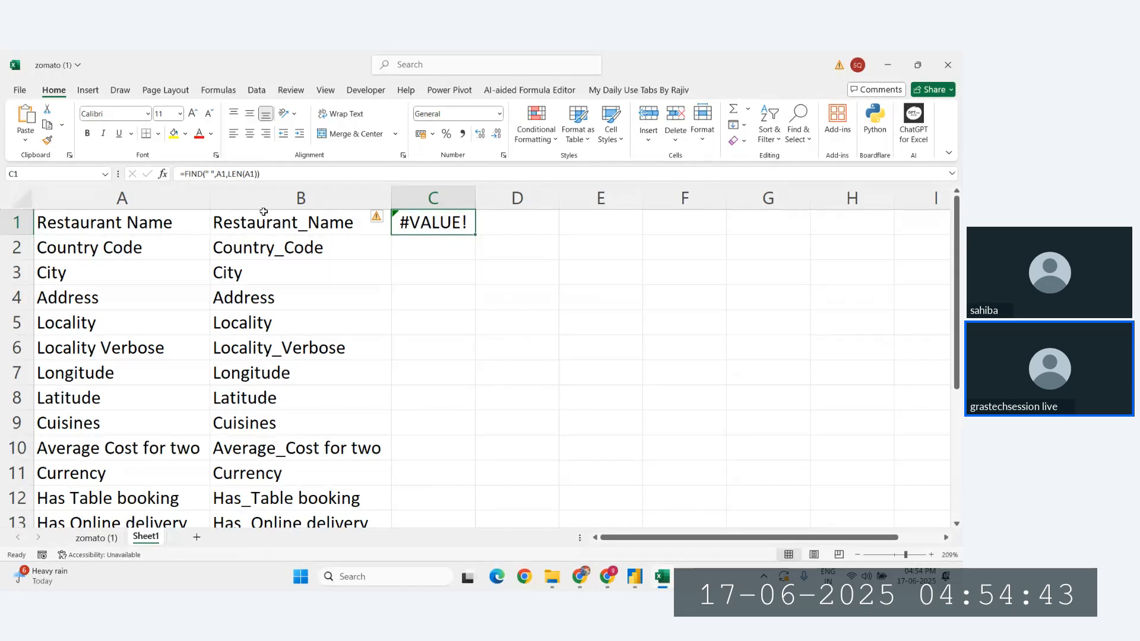
left_click(172, 224)
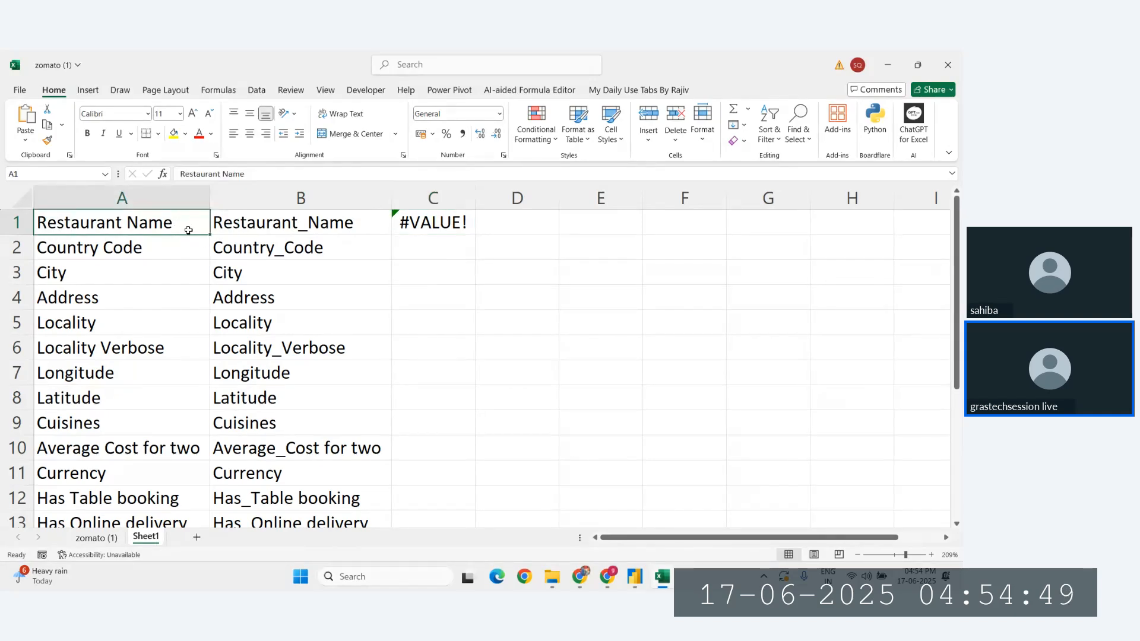
left_click(454, 220)
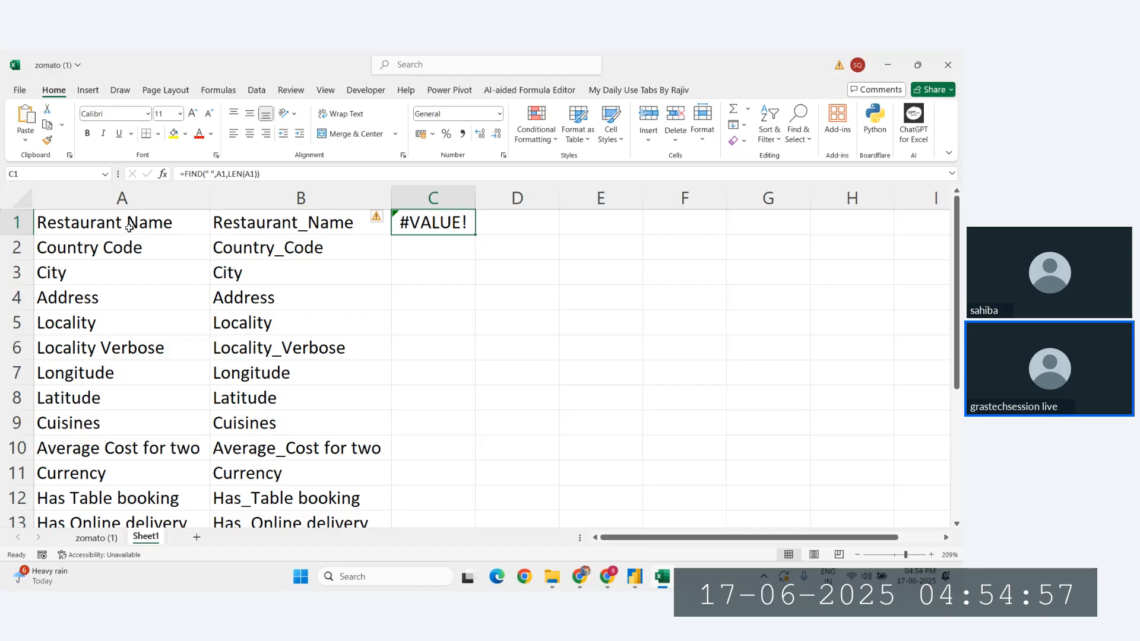
left_click(424, 249)
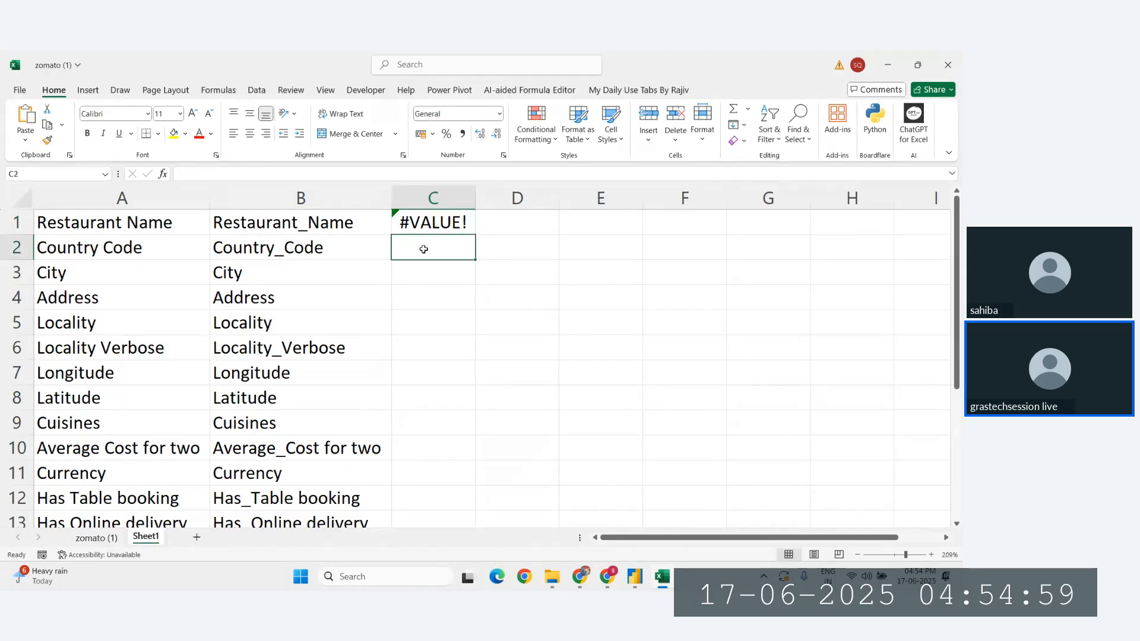
type("=spl")
key("BackSpace")
key("BackSpace")
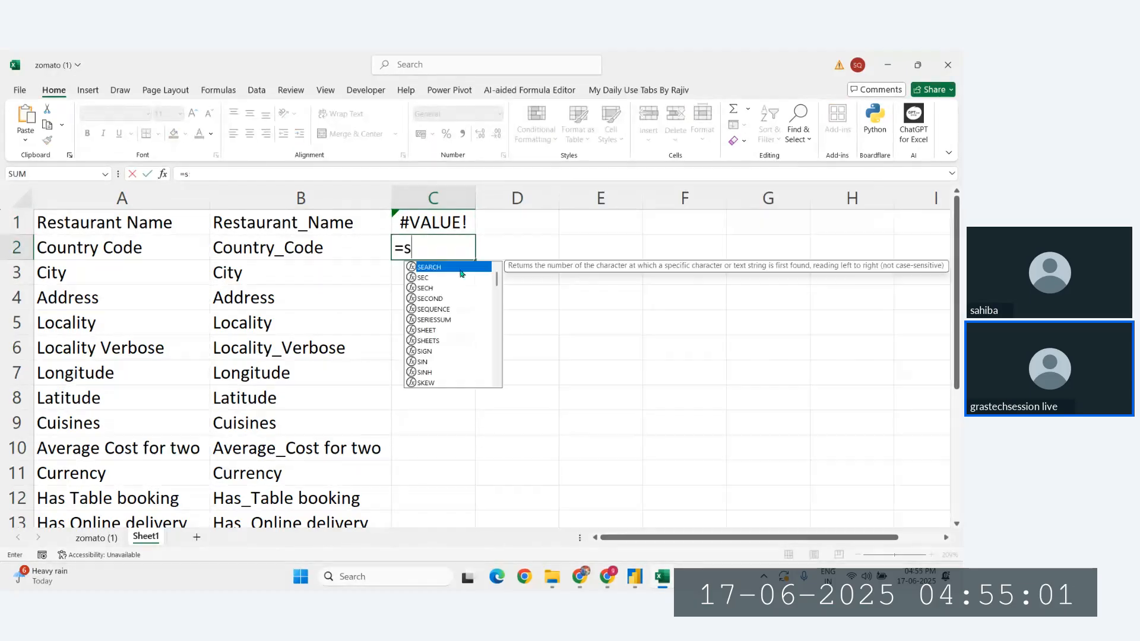
key("BackSpace")
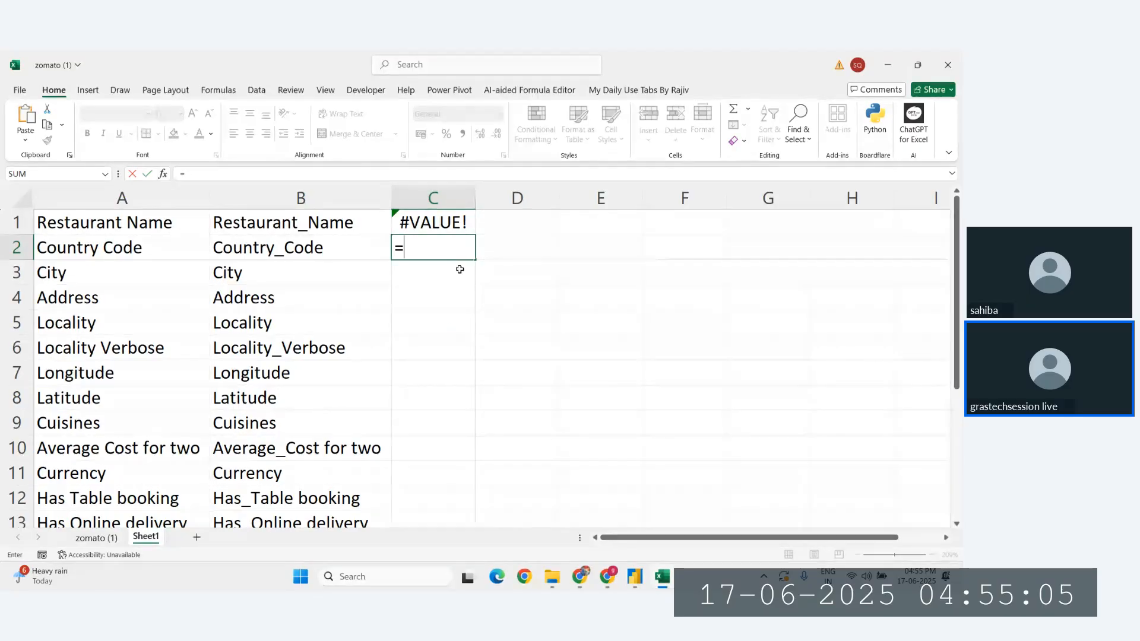
type("s")
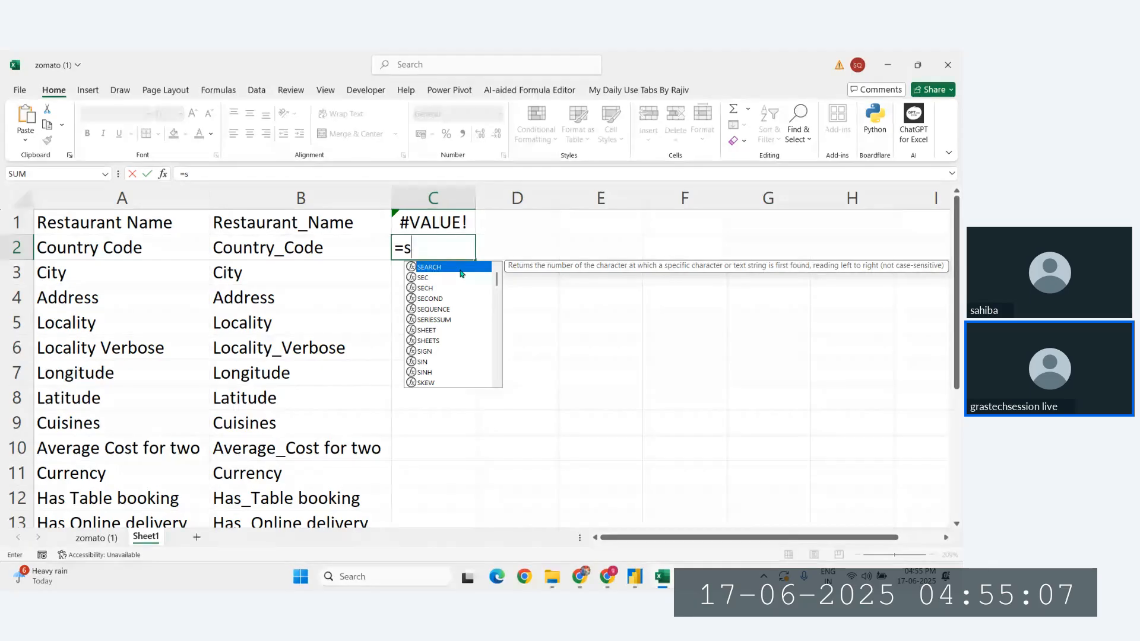
key("BackSpace")
type("spli")
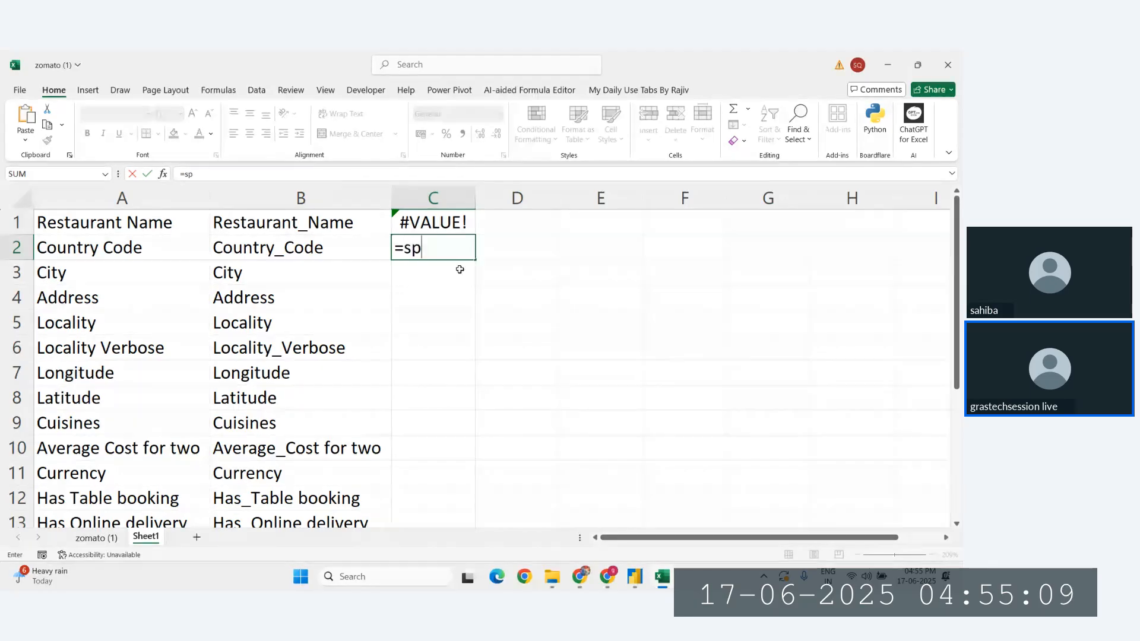
key("BackSpace")
key("BackSpace")
key("BackSpace")
key("BackSpace")
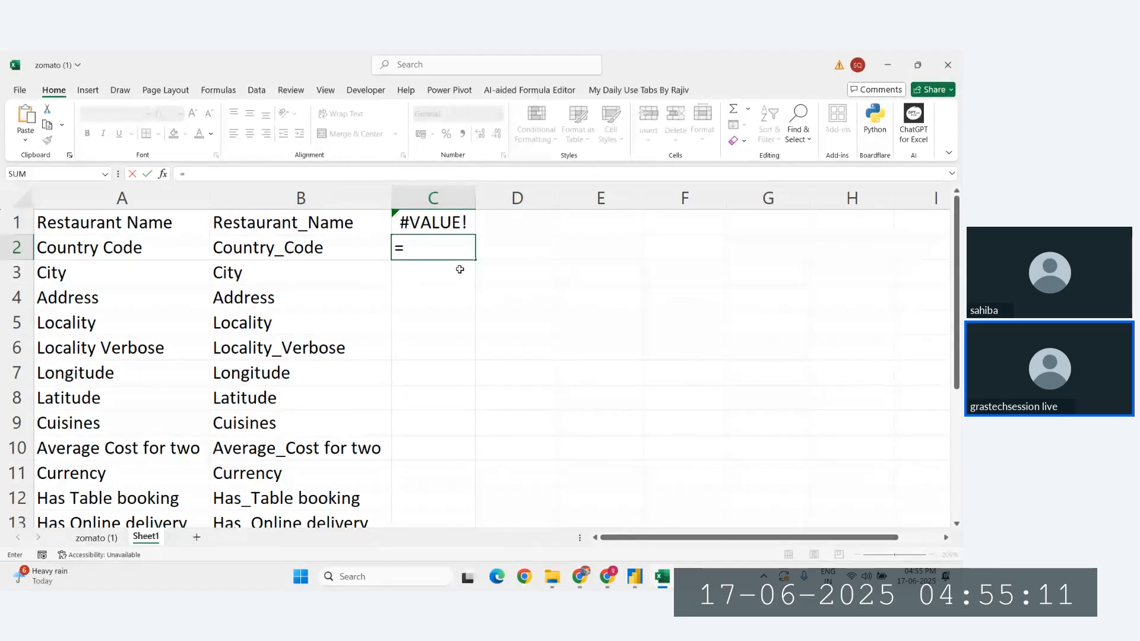
key("BackSpace")
left_click(462, 343)
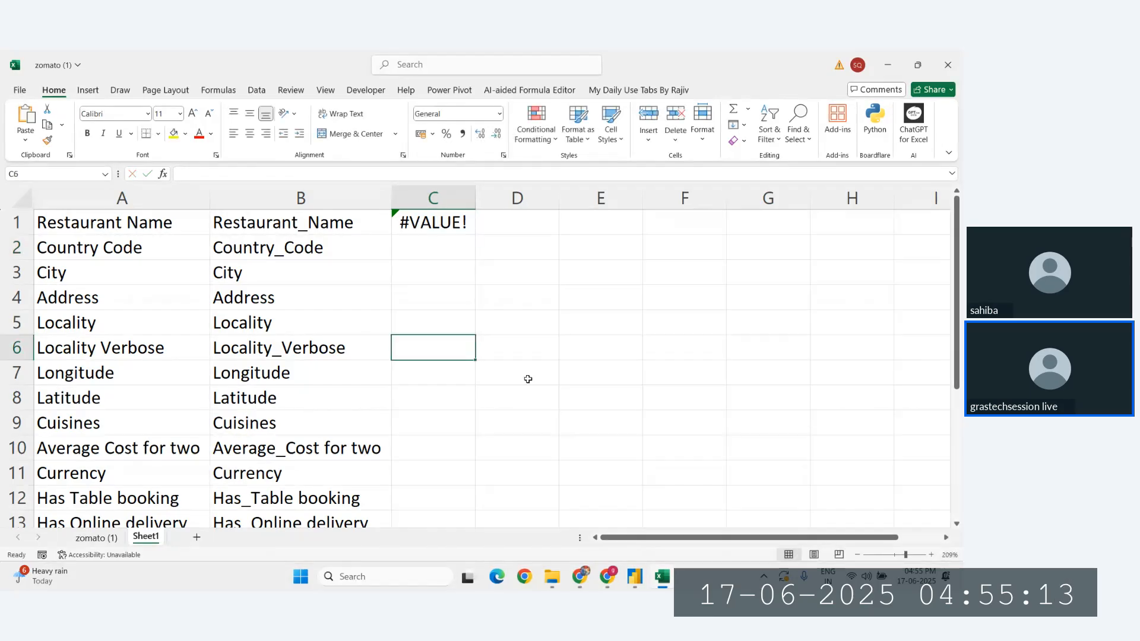
left_click(528, 380)
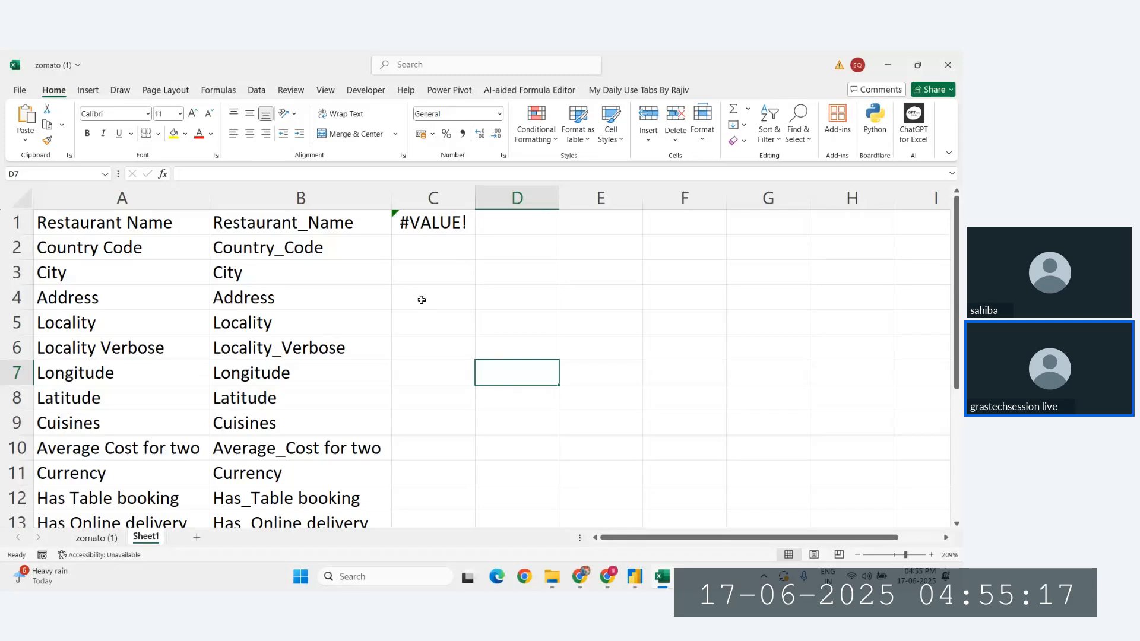
Look over the text columns and select C1 to review its FIND formula.
scroll(421, 300, "down", 1)
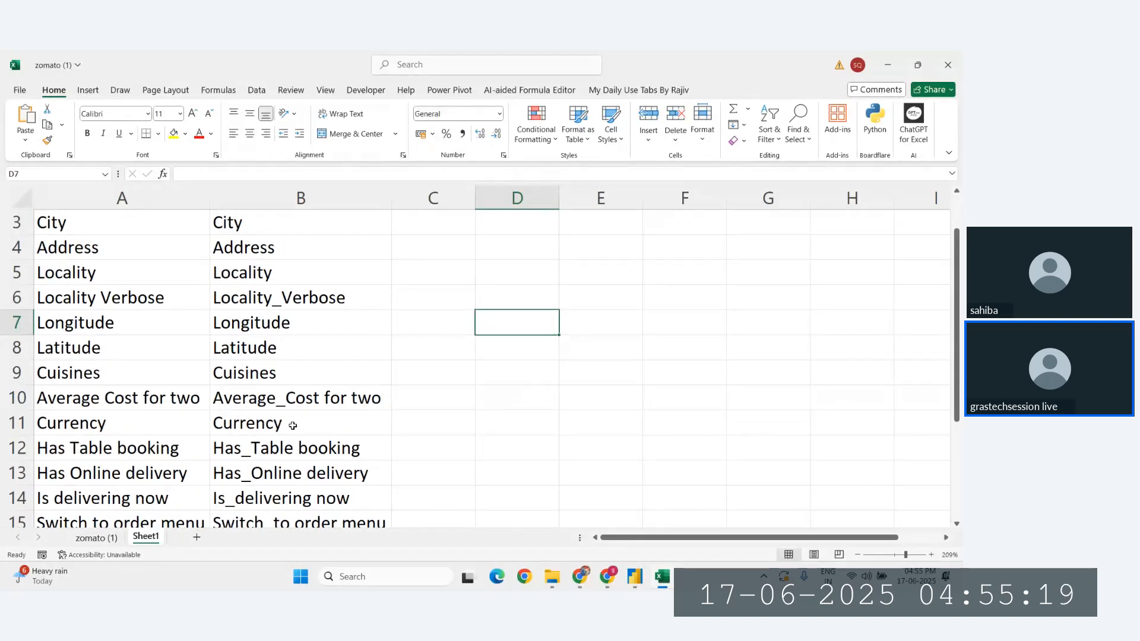
scroll(309, 392, "up", 1)
left_click(326, 358)
left_click(440, 225)
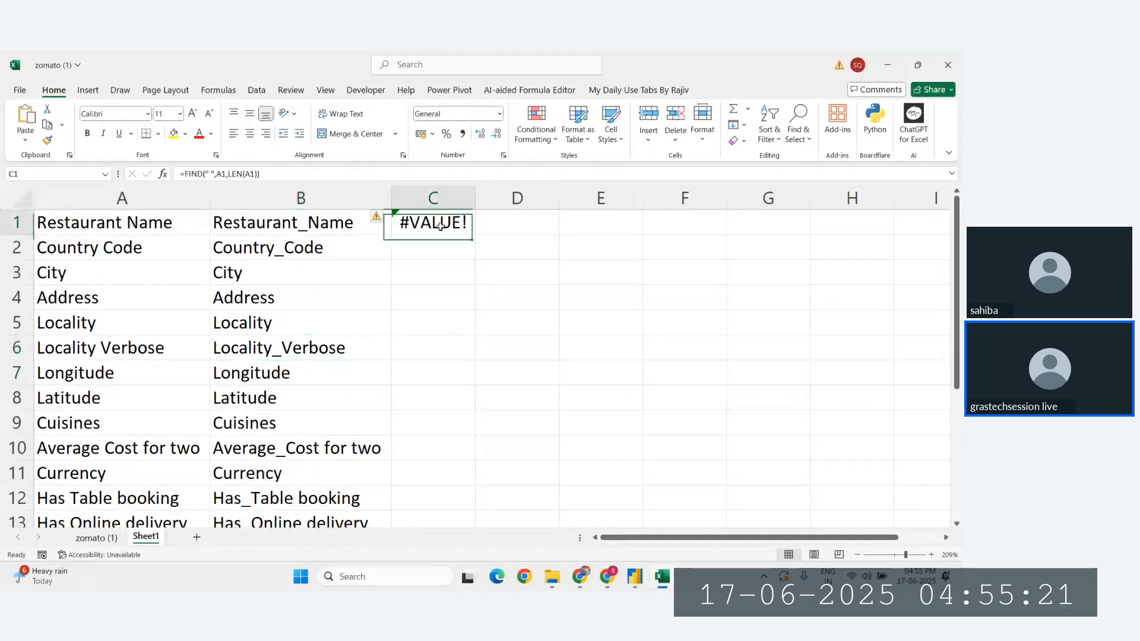
left_click(436, 266)
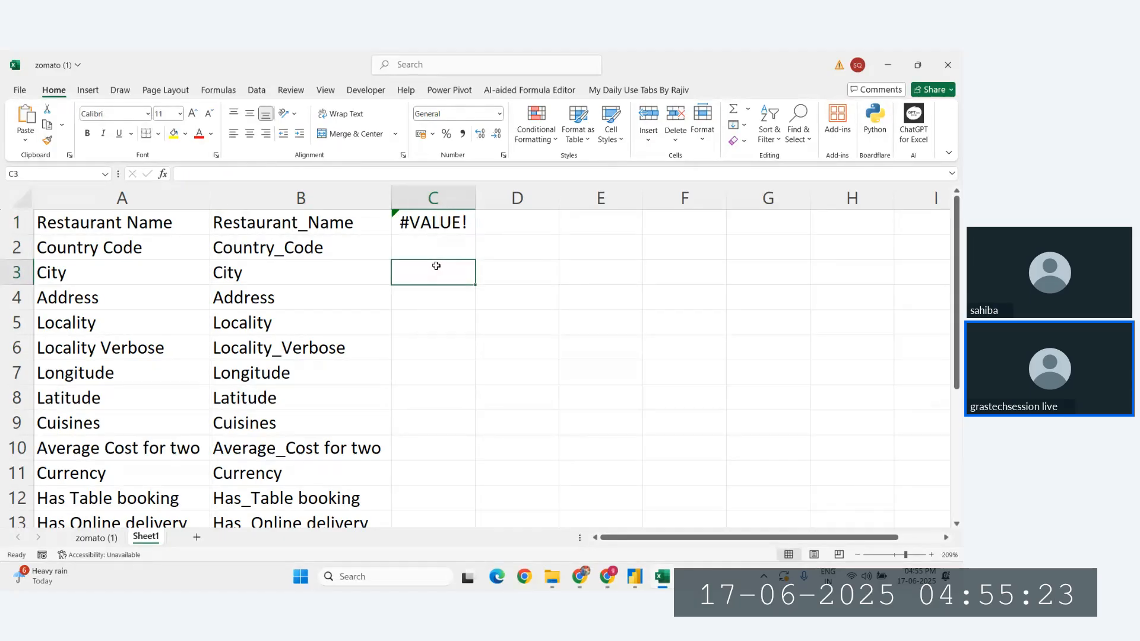
type("=")
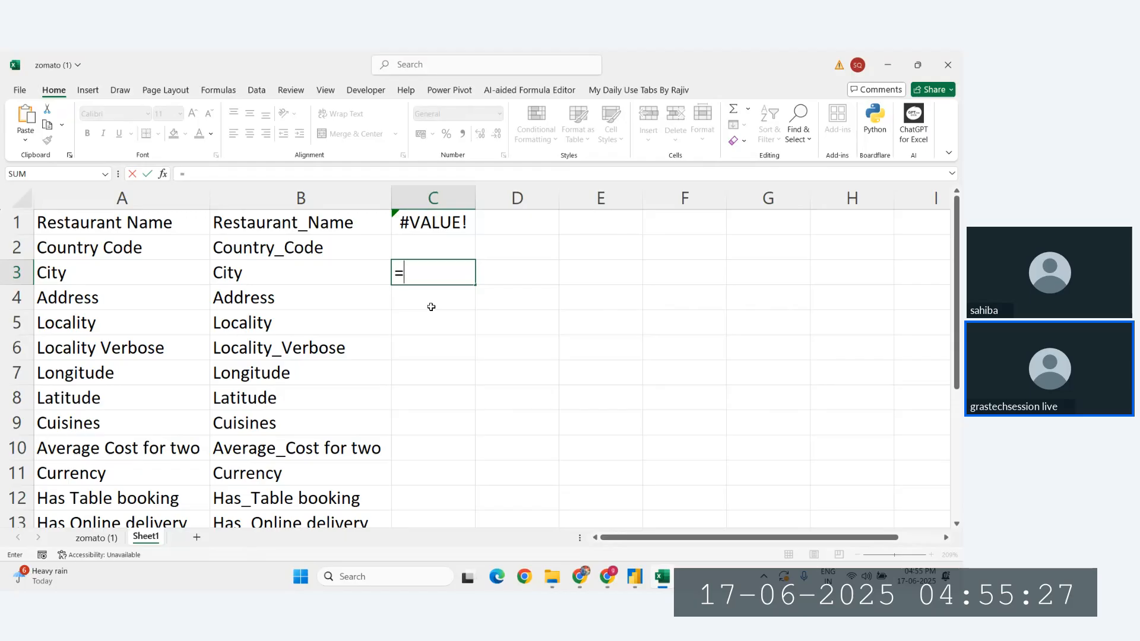
type("rev")
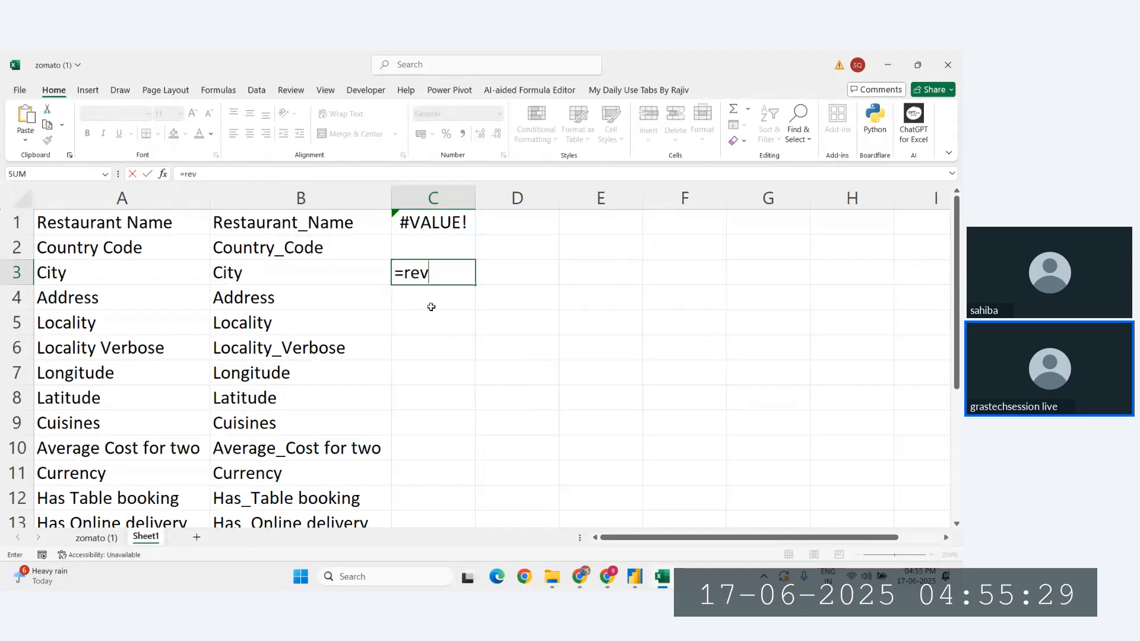
key("BackSpace")
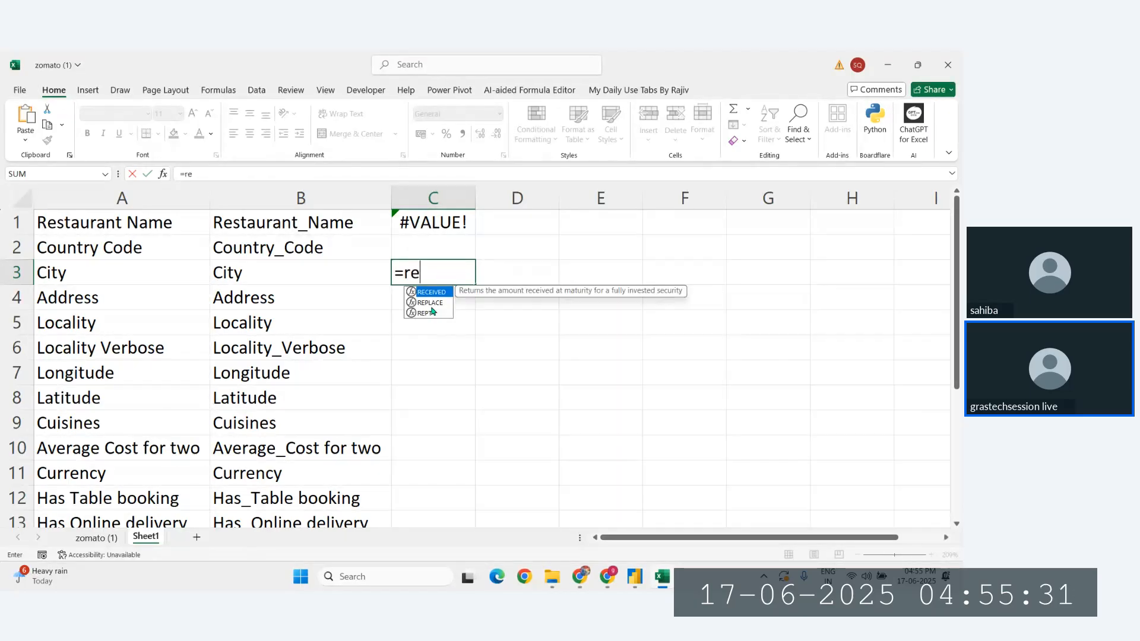
key("Down")
key("Down")
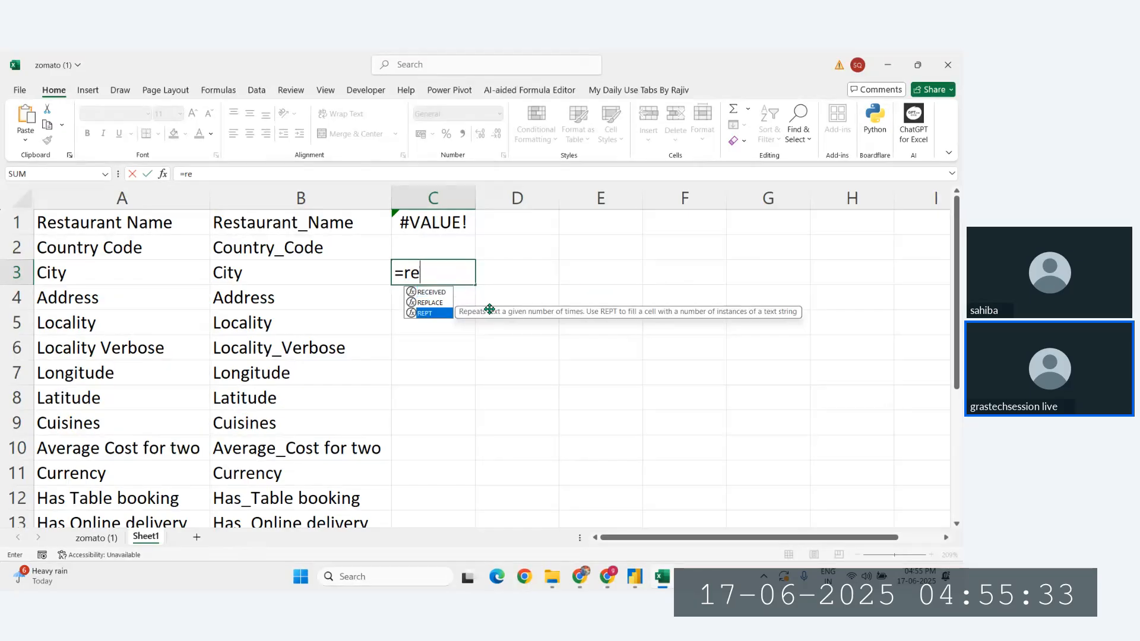
key("BackSpace")
key("BackSpace")
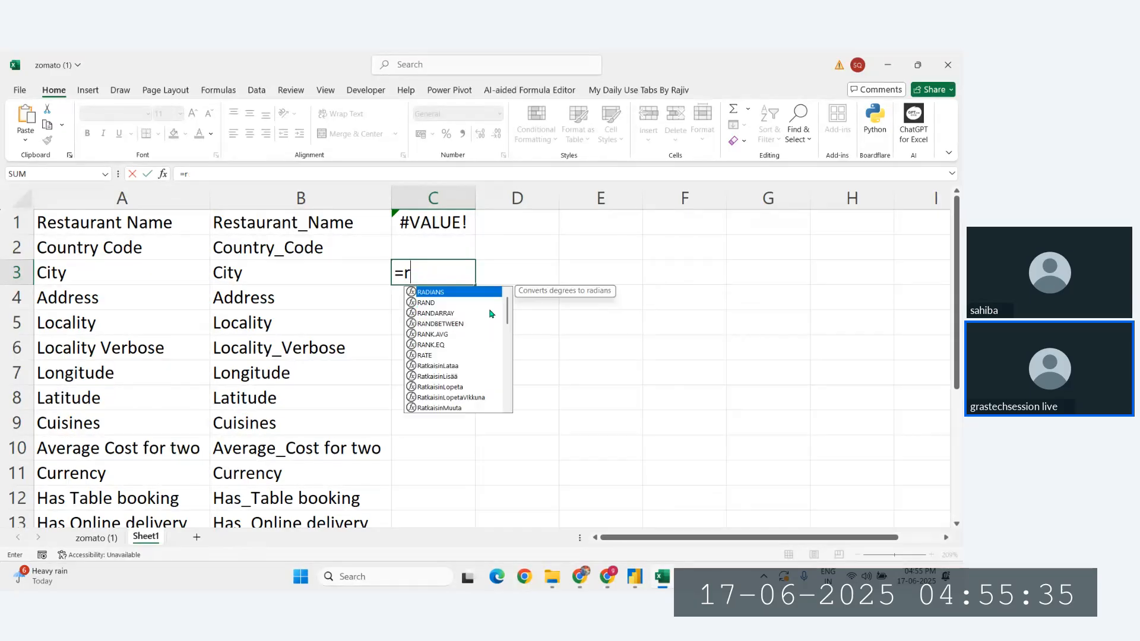
key("Escape")
left_click(484, 309)
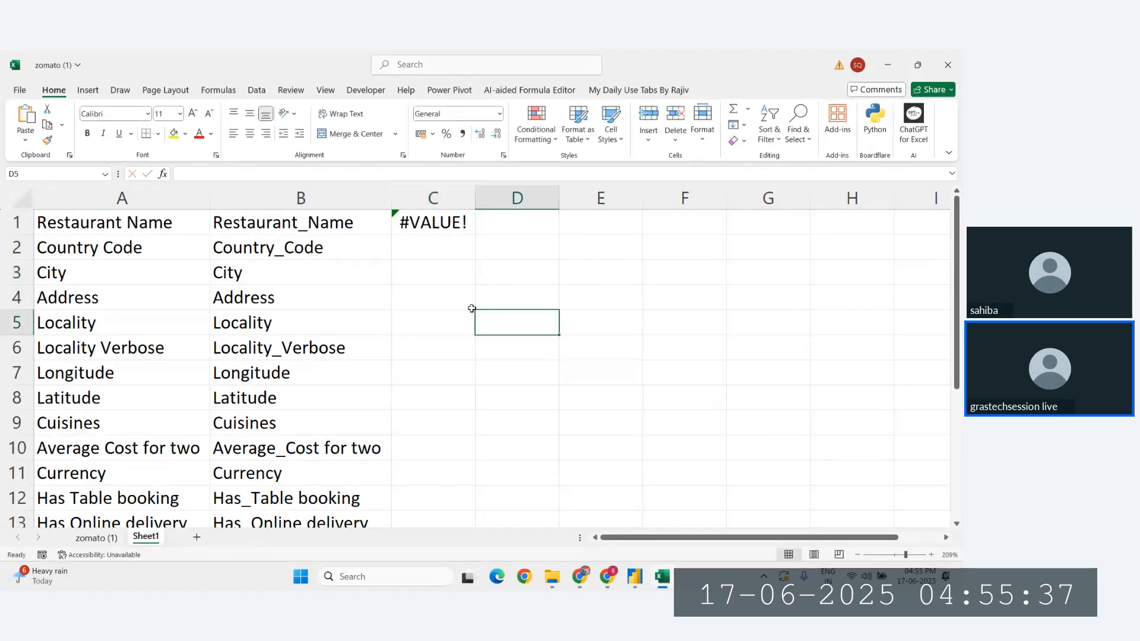
left_click(432, 282)
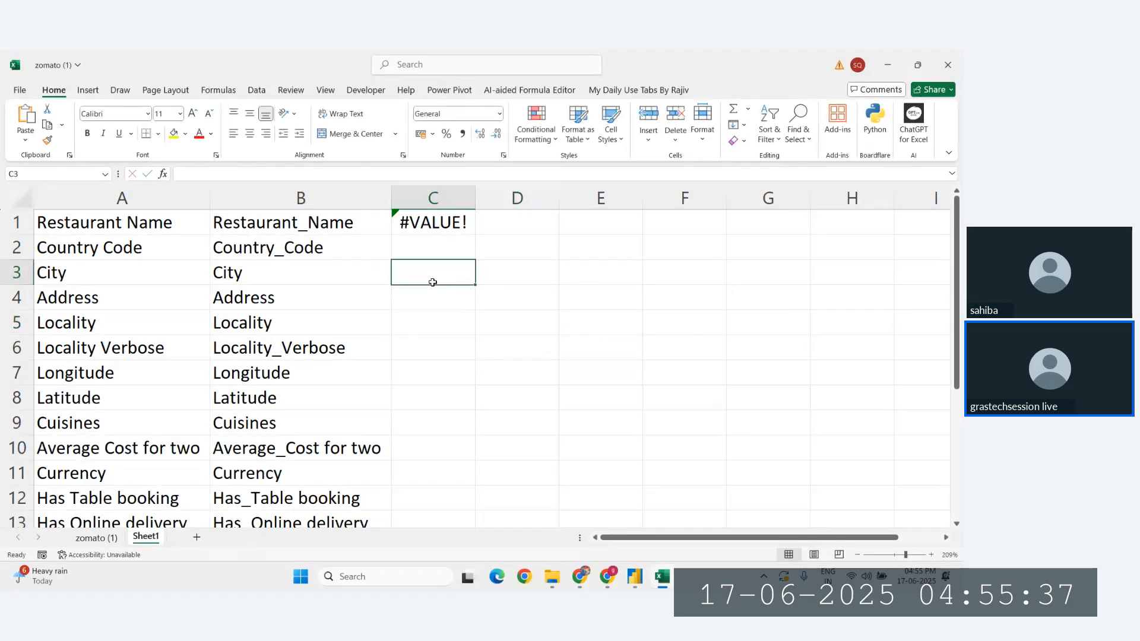
Compare the original text in A10 with its underscore version in B10 and review B10's replacement formula.
left_click(188, 450)
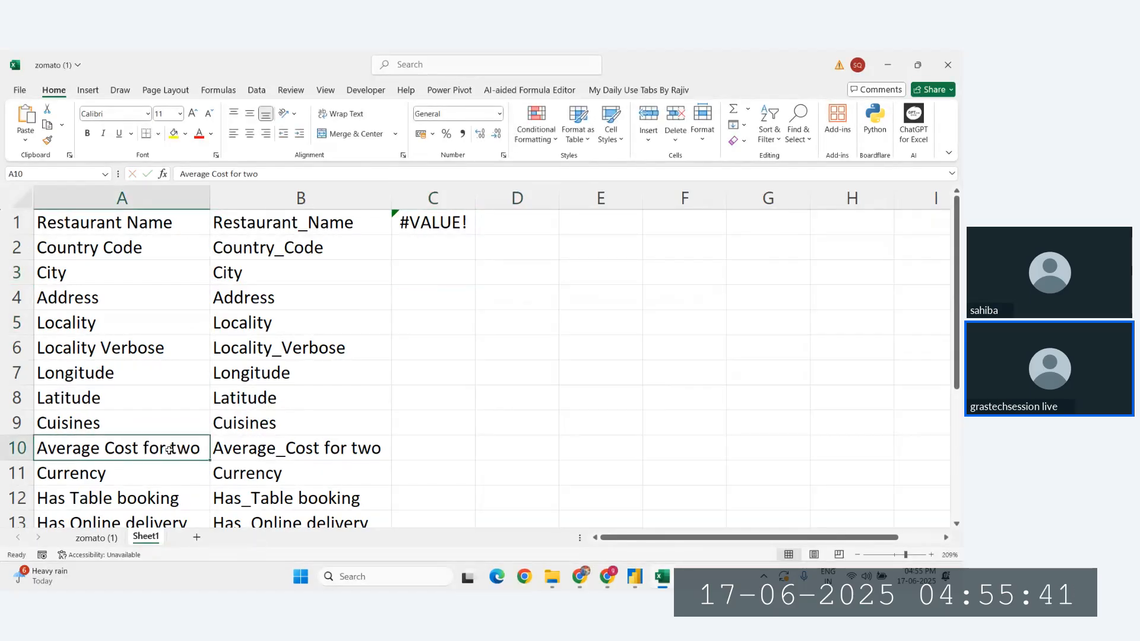
scroll(169, 447, "down", 1)
scroll(171, 443, "up", 1)
scroll(239, 441, "down", 3)
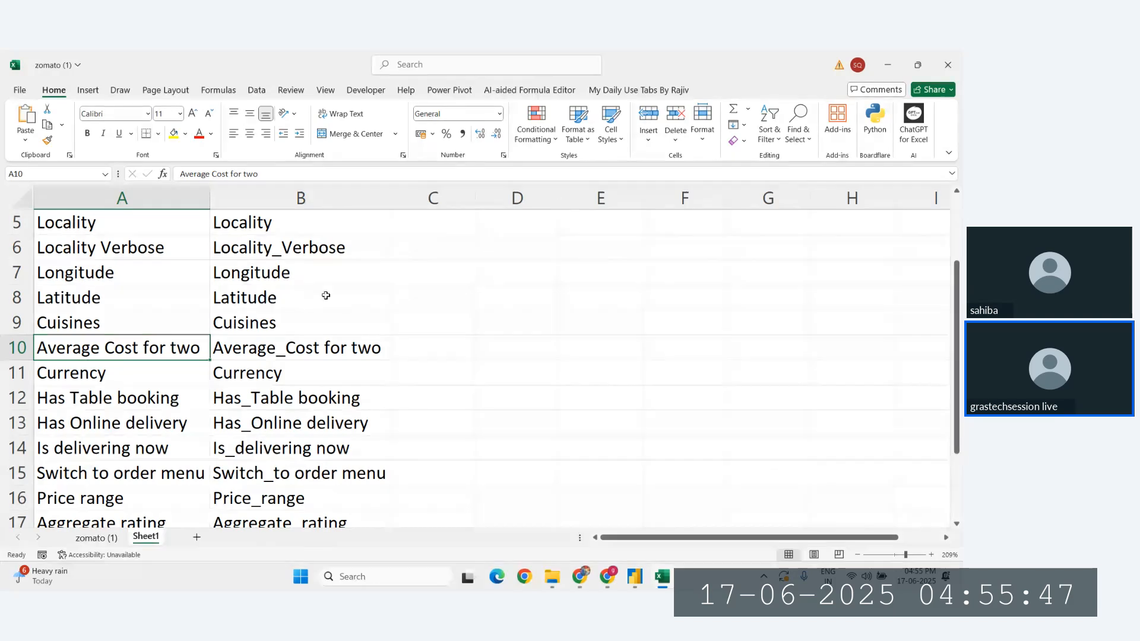
left_click(359, 349)
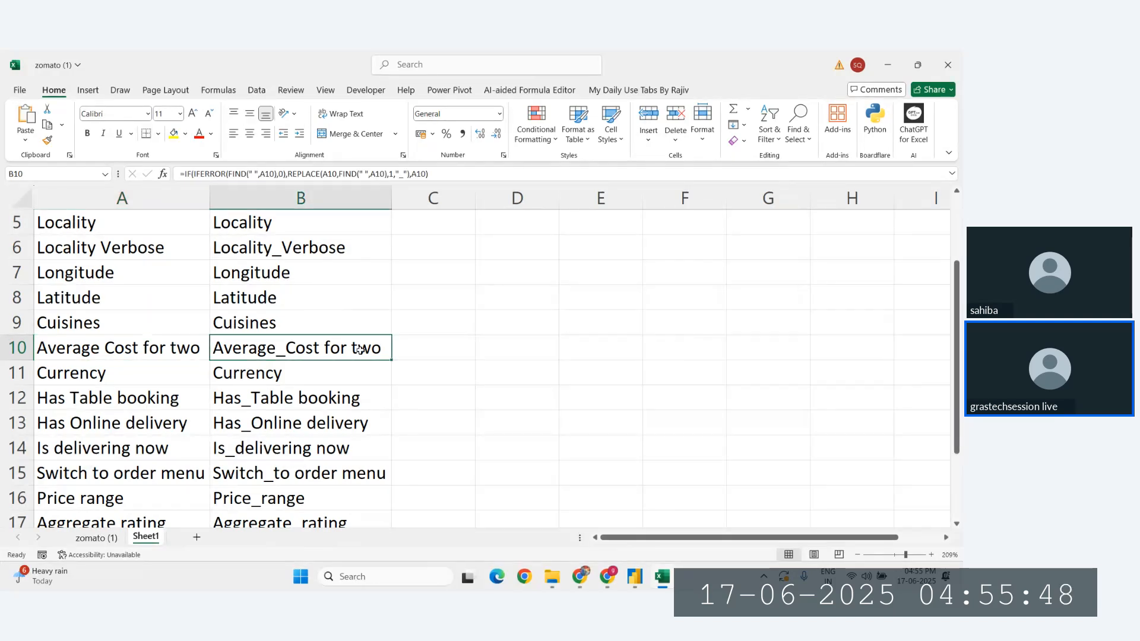
left_click(178, 350)
left_click(536, 263)
scroll(440, 254, "up", 2)
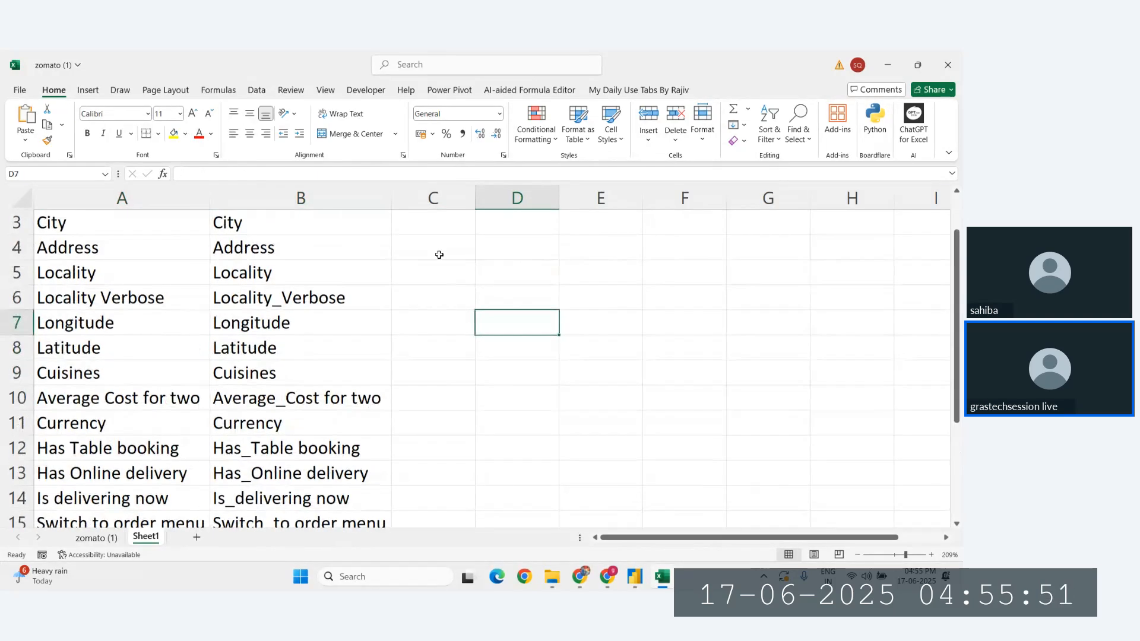
scroll(439, 255, "up", 1)
key("Left")
key("Up")
type("=")
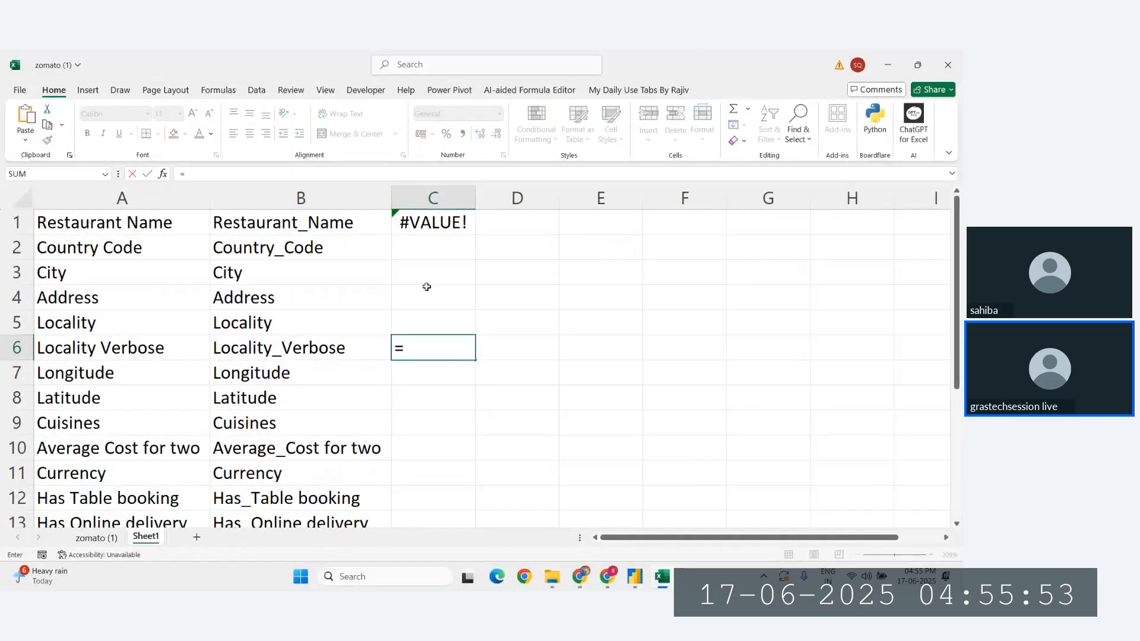
type("tex")
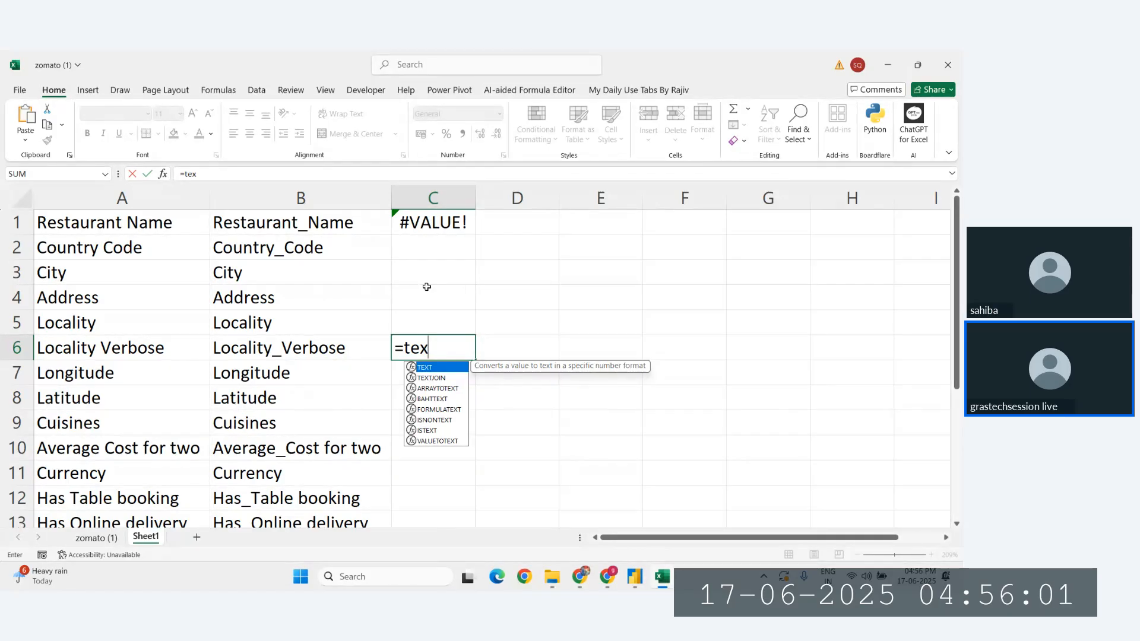
key("BackSpace")
key("BackSpace")
key("BackSpace")
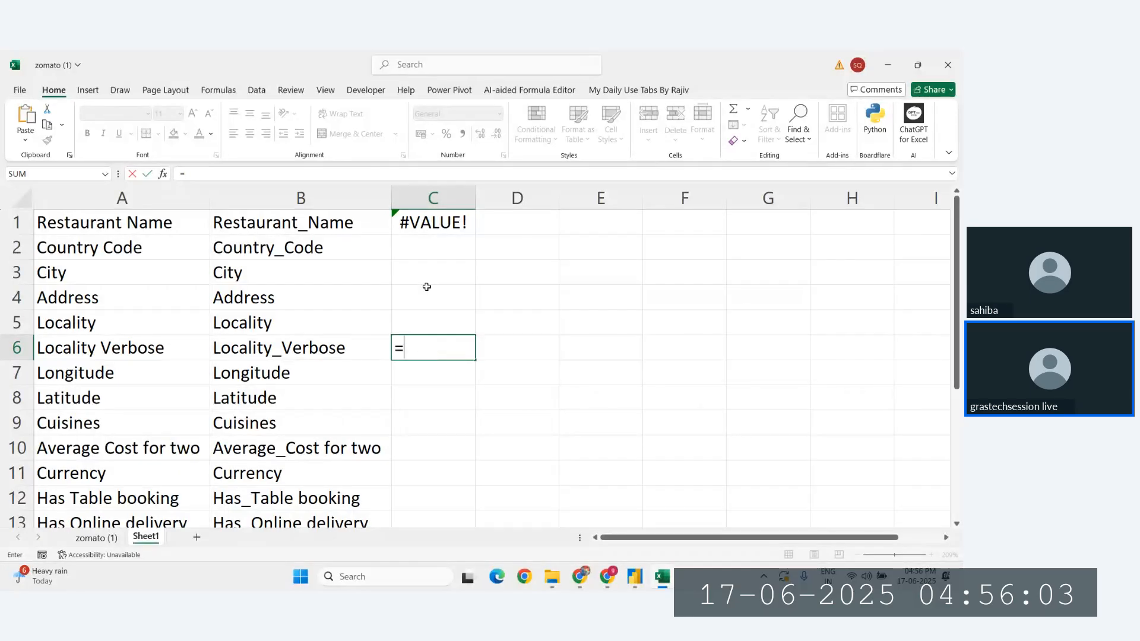
type("de")
key("BackSpace")
key("BackSpace")
type("sp")
key("BackSpace")
key("BackSpace")
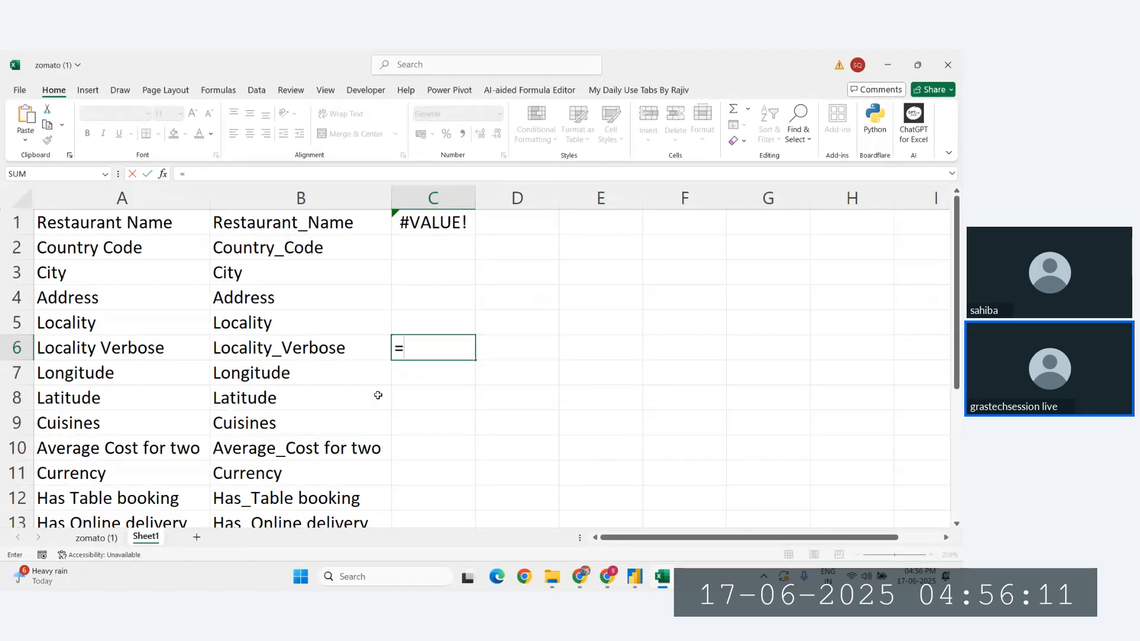
type("sp")
key("BackSpace")
key("BackSpace")
key("Escape")
Switch to Chrome and open chatgpt.com in a new incognito window.
key("alt+Tab")
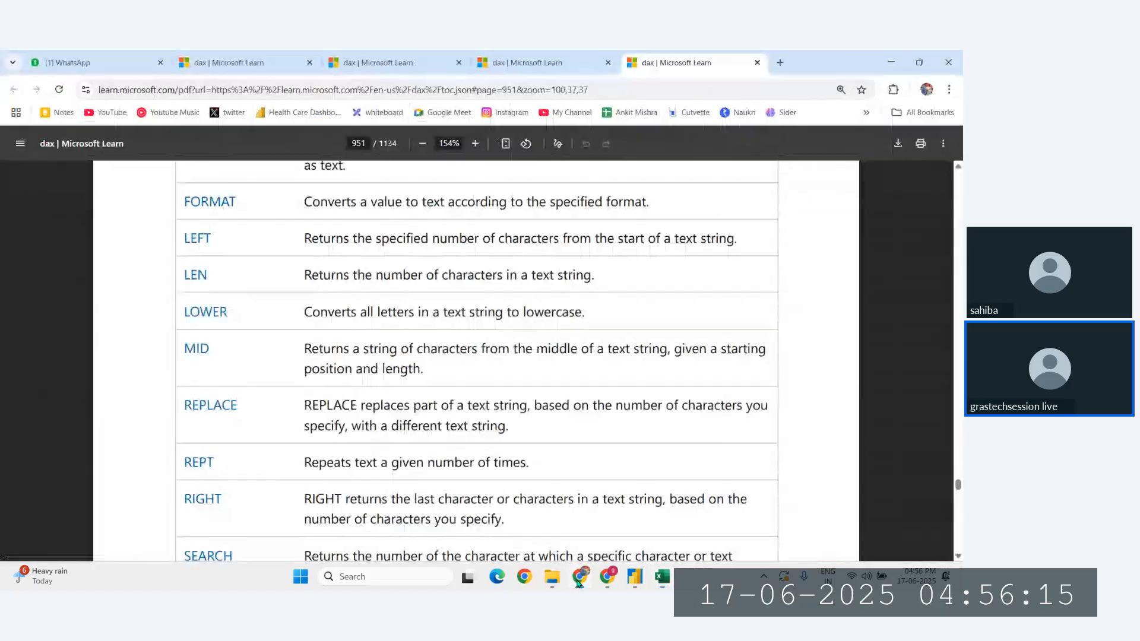
left_click(780, 62)
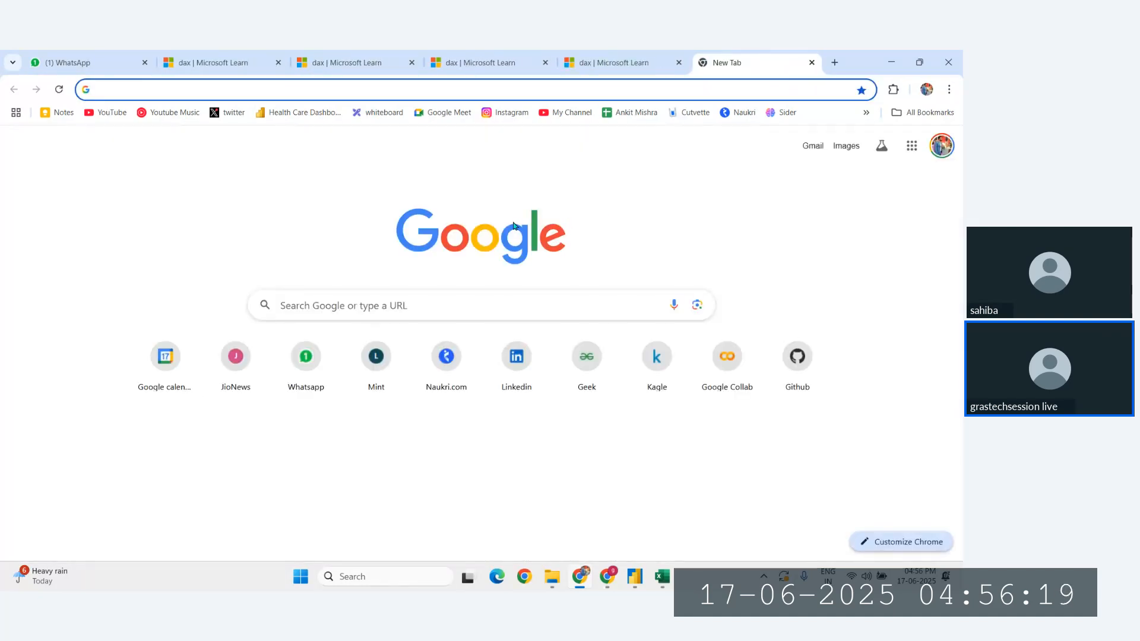
type("r")
key("BackSpace")
key("BackSpace")
key("ctrl+shift+n")
type("chatgpt.com")
key("Return")
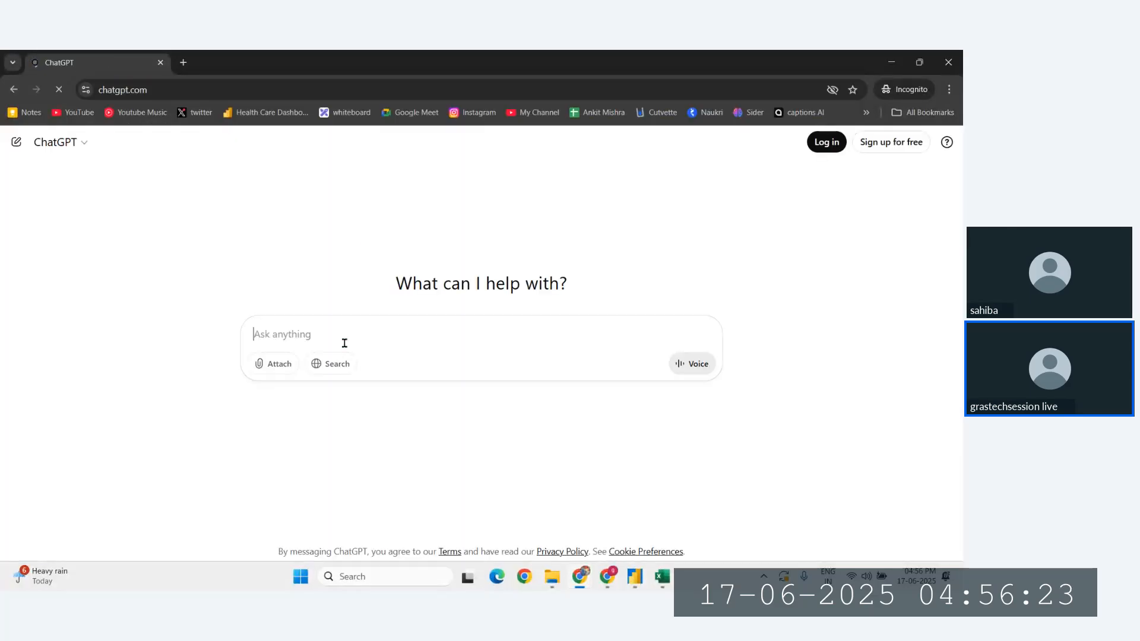
Ask ChatGPT "right side find space excel".
type("right")
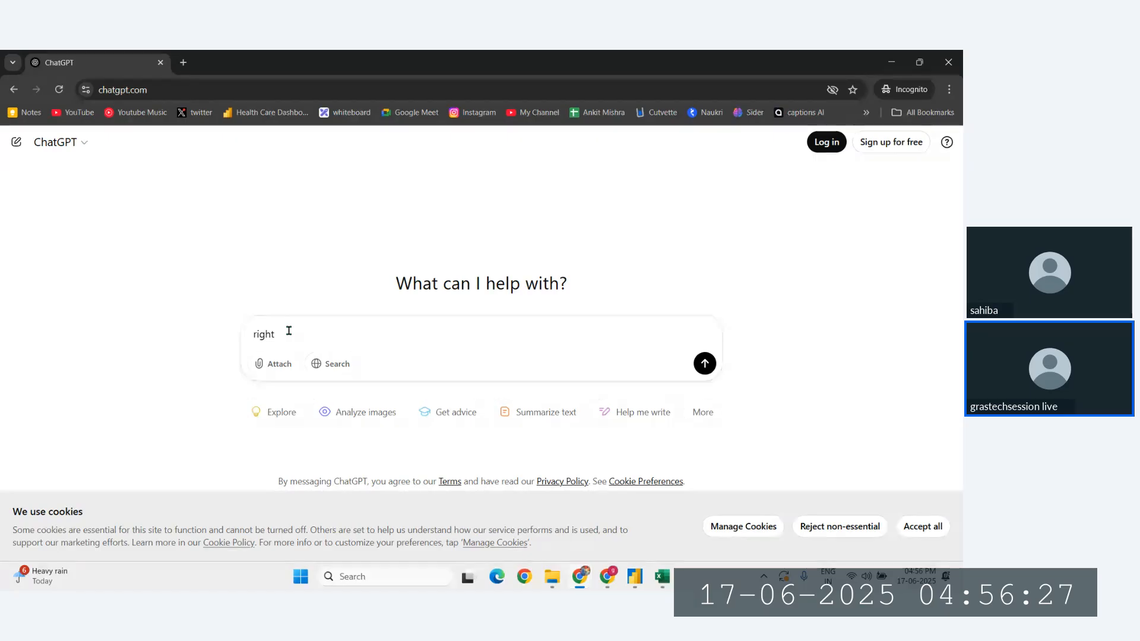
type(" side find space ")
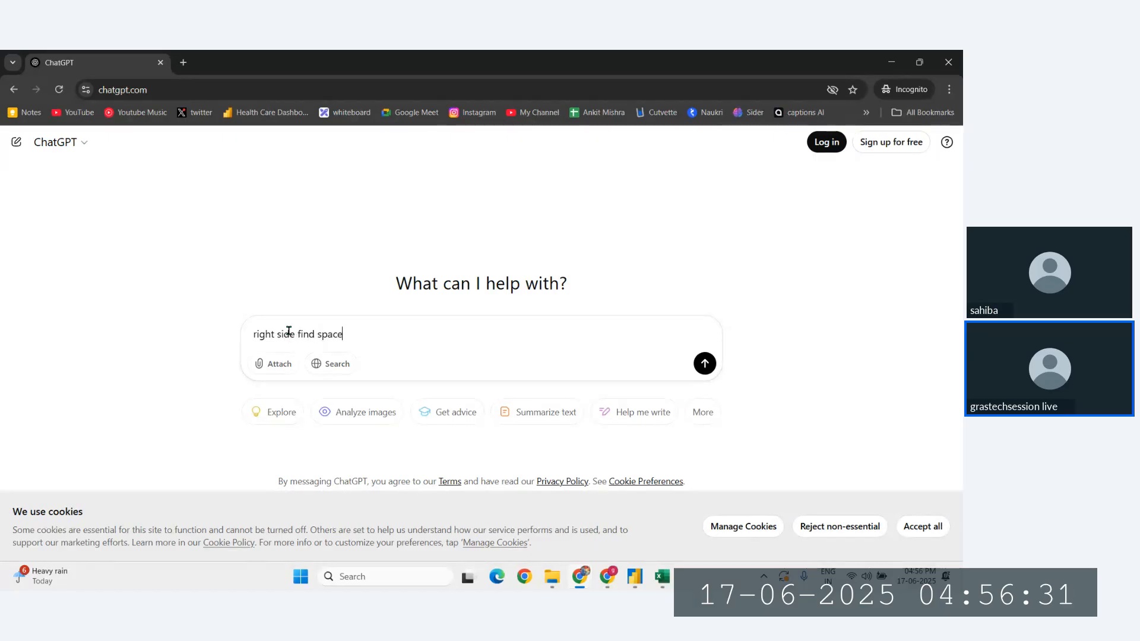
type("excel")
key("Return")
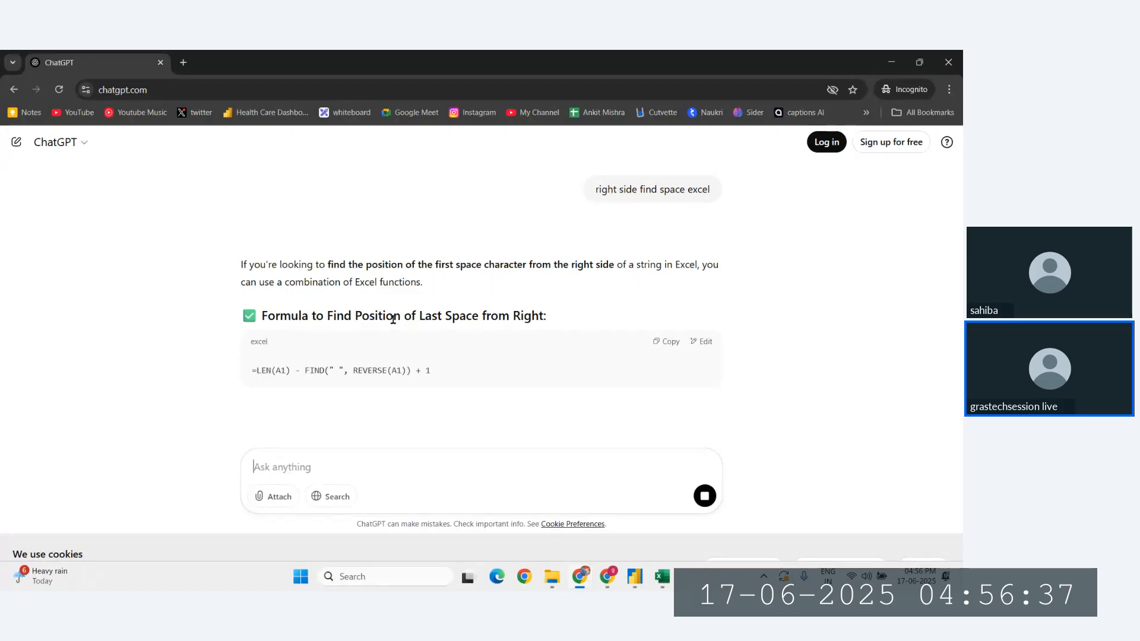
Examine the suggested formula for the last space's position, highlighting its FIND and REVERSE parts.
scroll(358, 371, "up", 2)
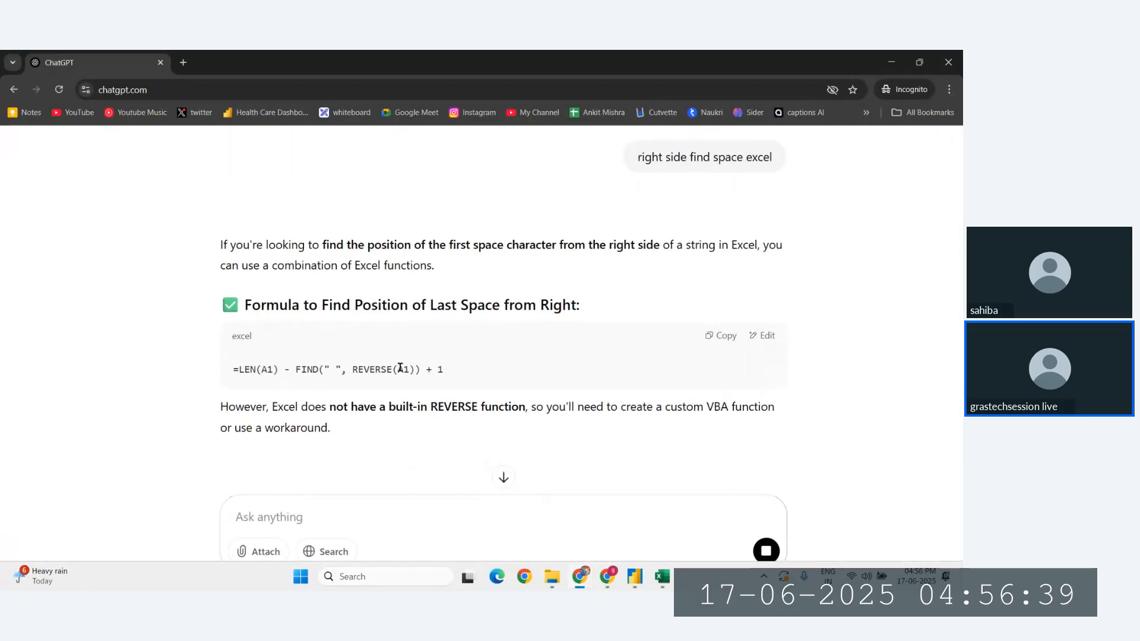
left_click_drag(291, 367, 416, 368)
left_click(453, 369)
left_click_drag(324, 369, 353, 369)
left_click(398, 370)
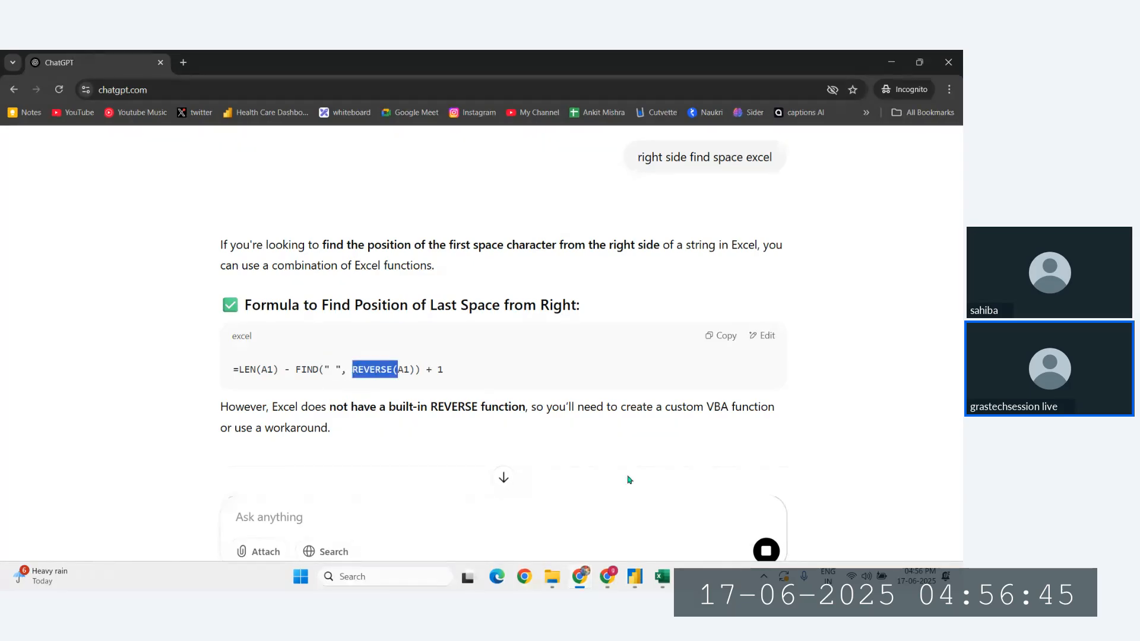
Switch to Excel, check in C6 whether a function starting with "rev" is available, and clear the entry.
key("alt+Tab")
type("=")
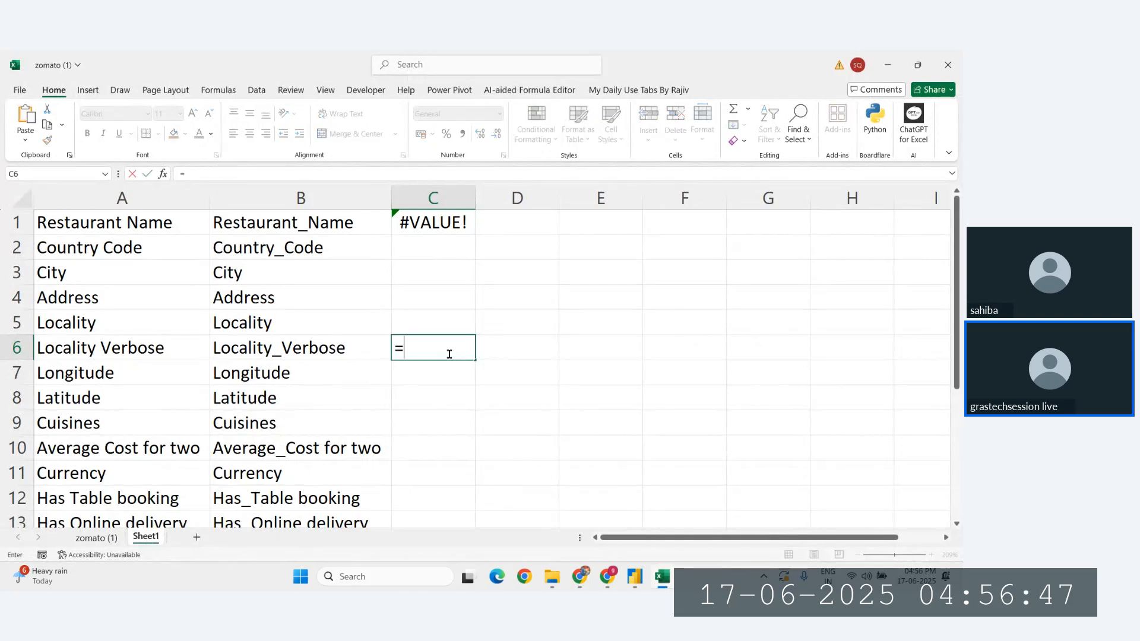
type("rev")
key("BackSpace")
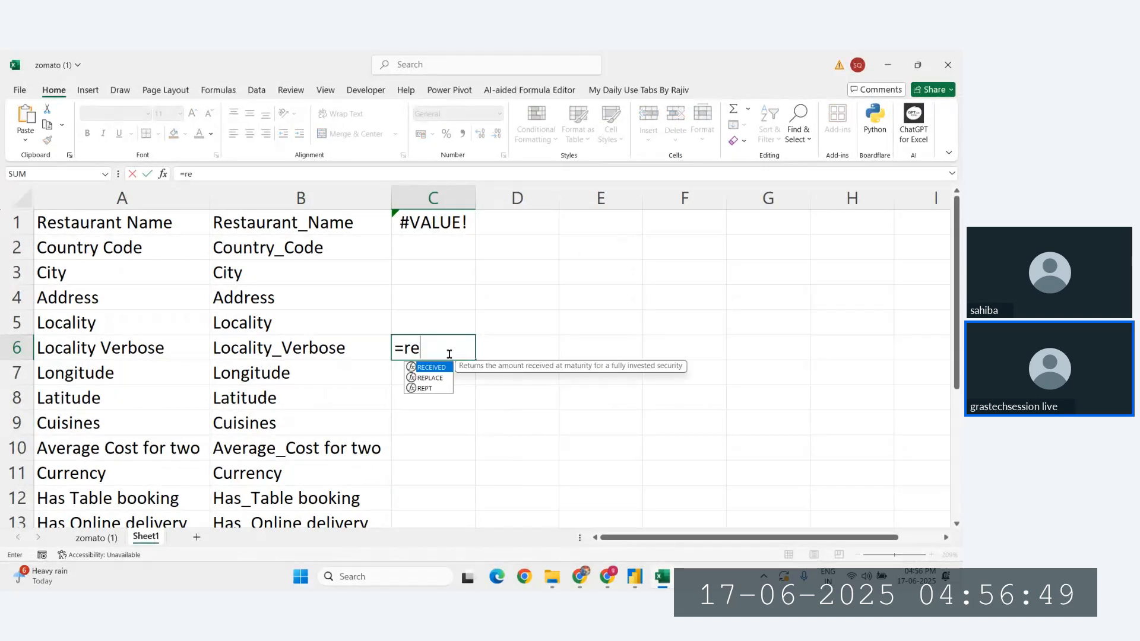
type("ve")
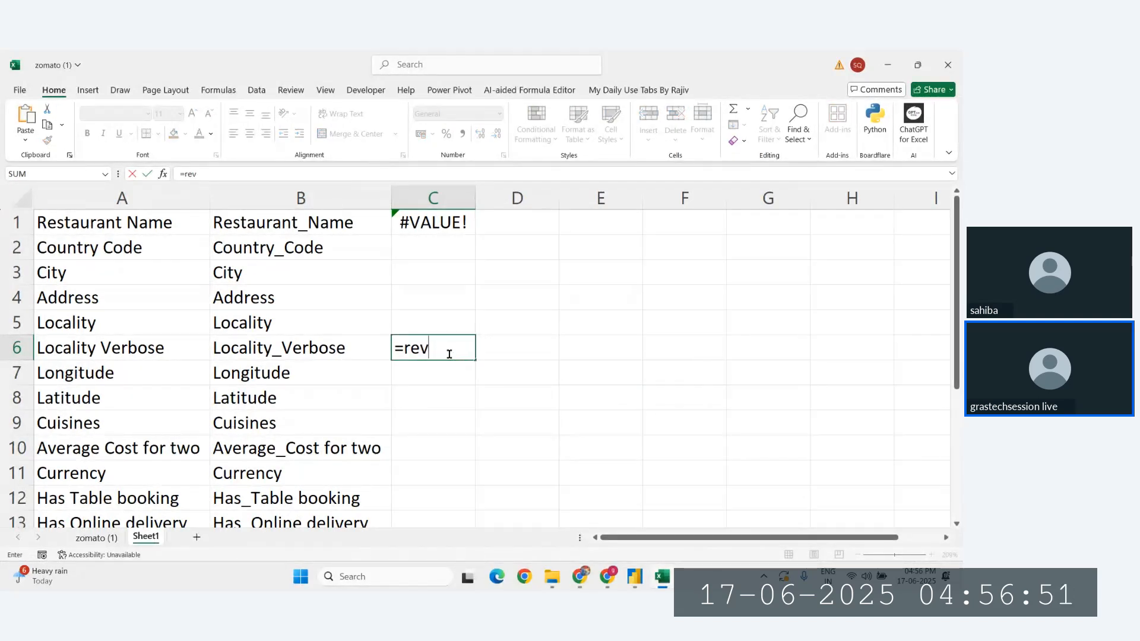
key("BackSpace")
key("BackSpace")
key("BackSpace")
key("BackSpace")
Return to the ChatGPT answer in Chrome and study the Option 1 formula that extracts text after the last space without VBA.
mouse_move(580, 576)
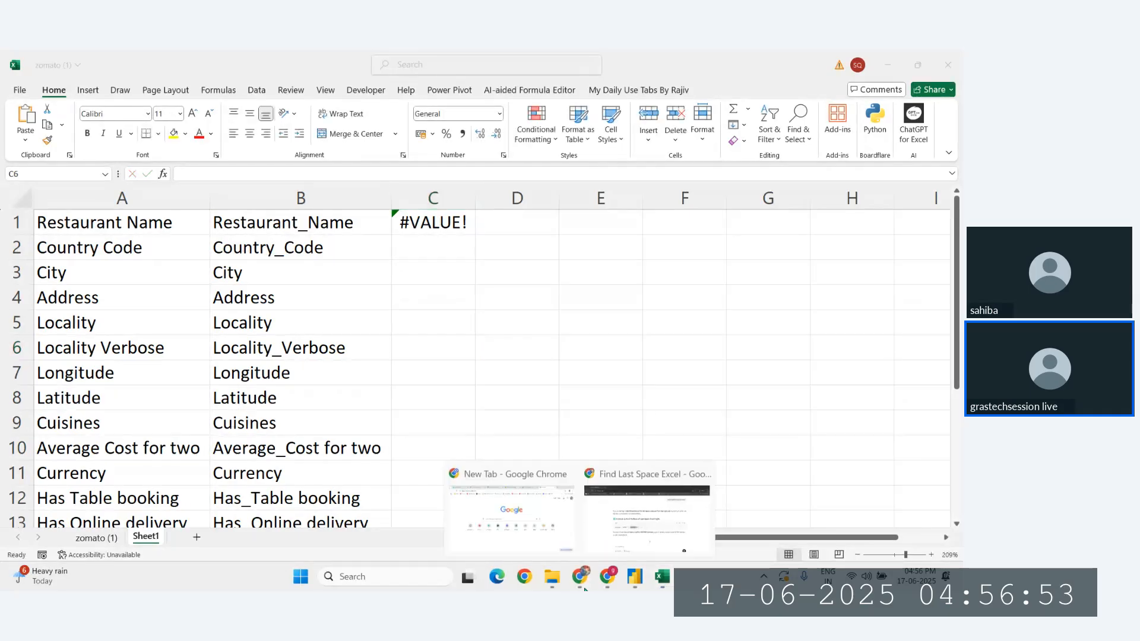
left_click(647, 516)
scroll(367, 432, "down", 2)
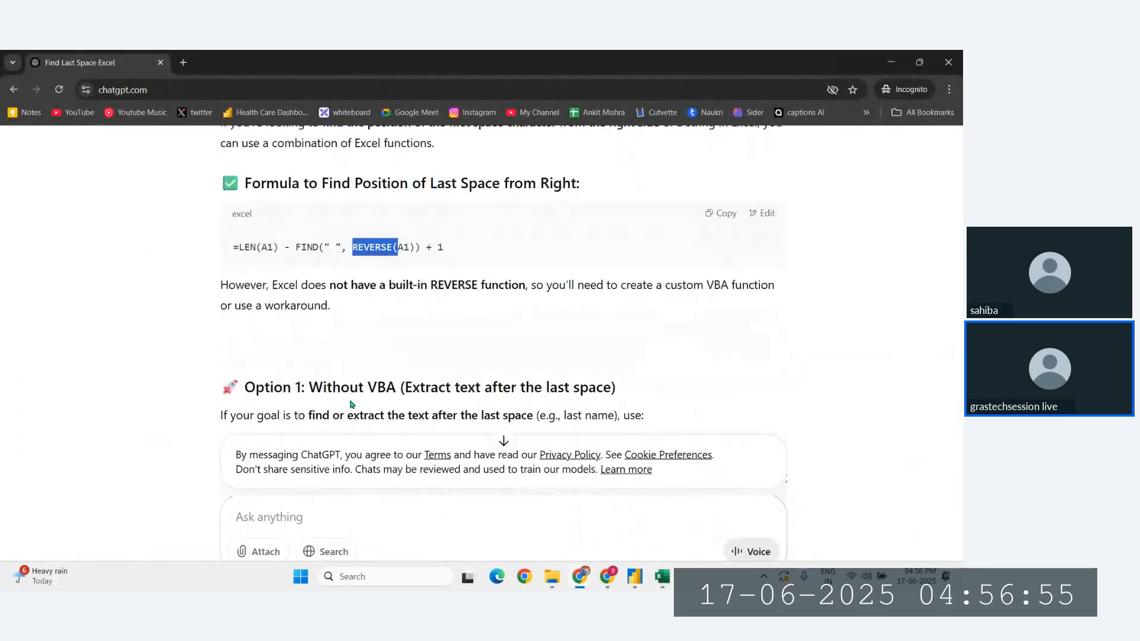
left_click_drag(650, 265, 738, 265)
scroll(376, 295, "down", 4)
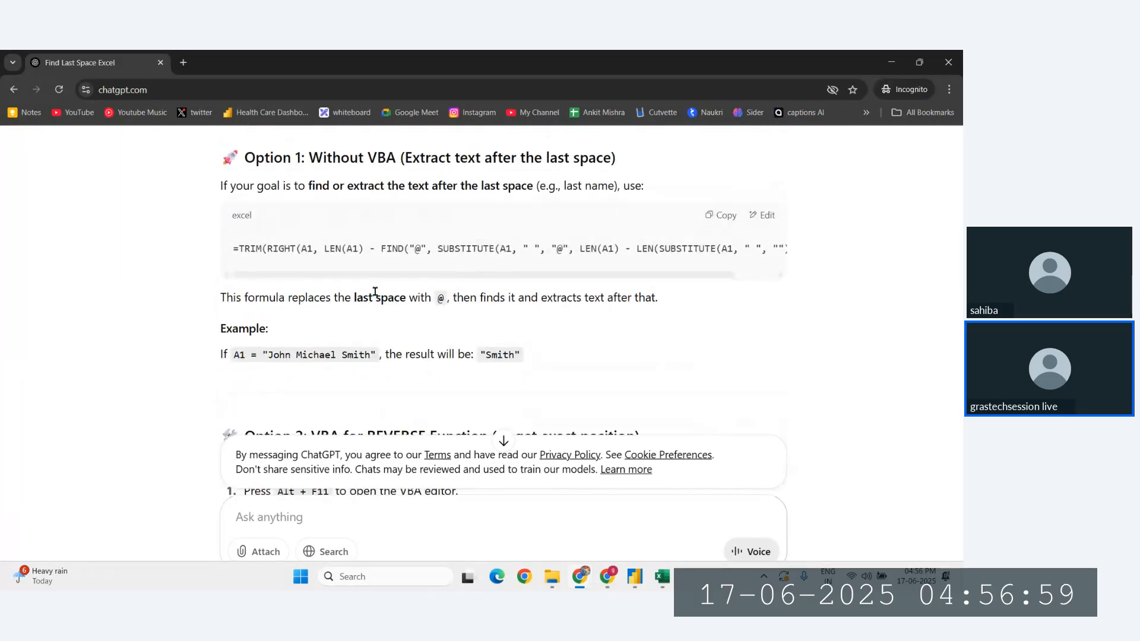
scroll(380, 296, "up", 1)
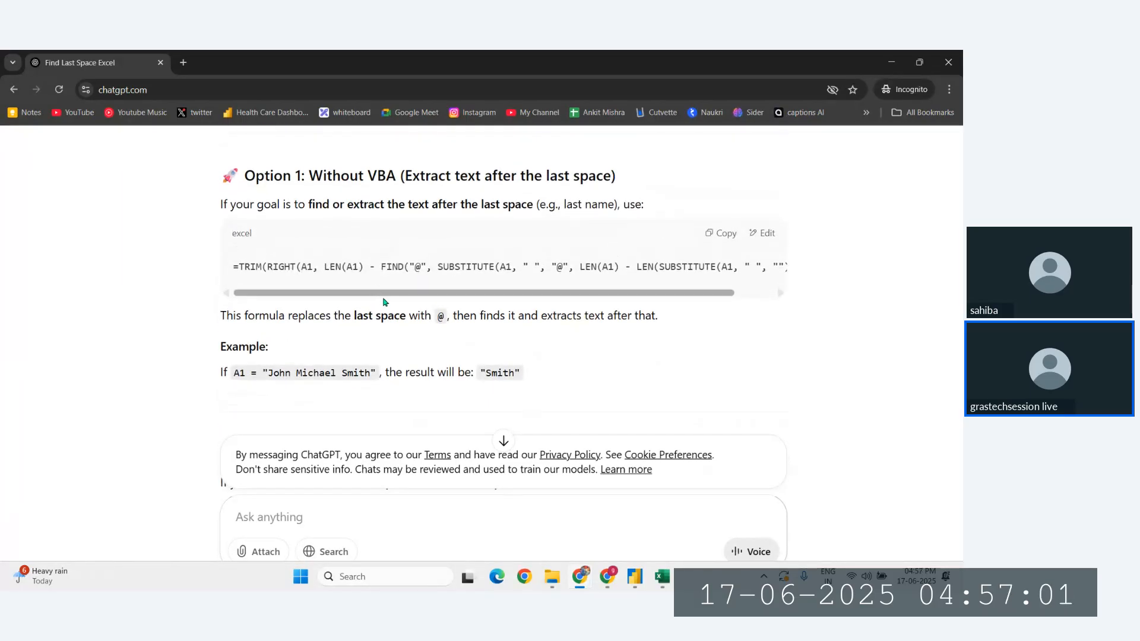
scroll(409, 300, "right", 3)
scroll(386, 303, "left", 3)
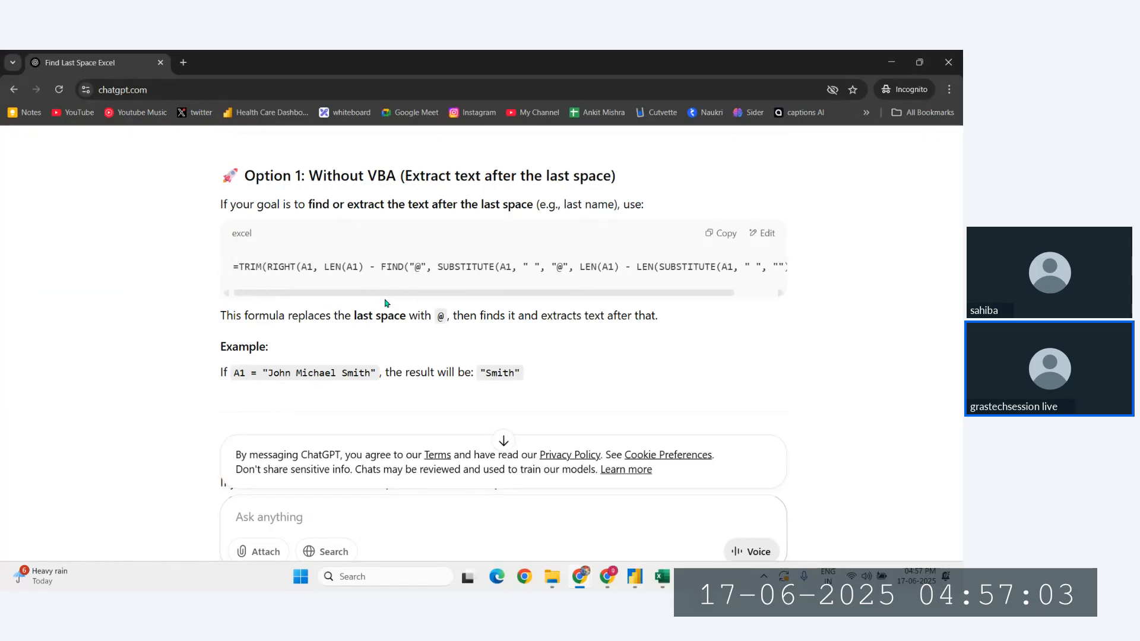
scroll(415, 302, "right", 3)
scroll(433, 301, "left", 3)
scroll(450, 301, "down", 1)
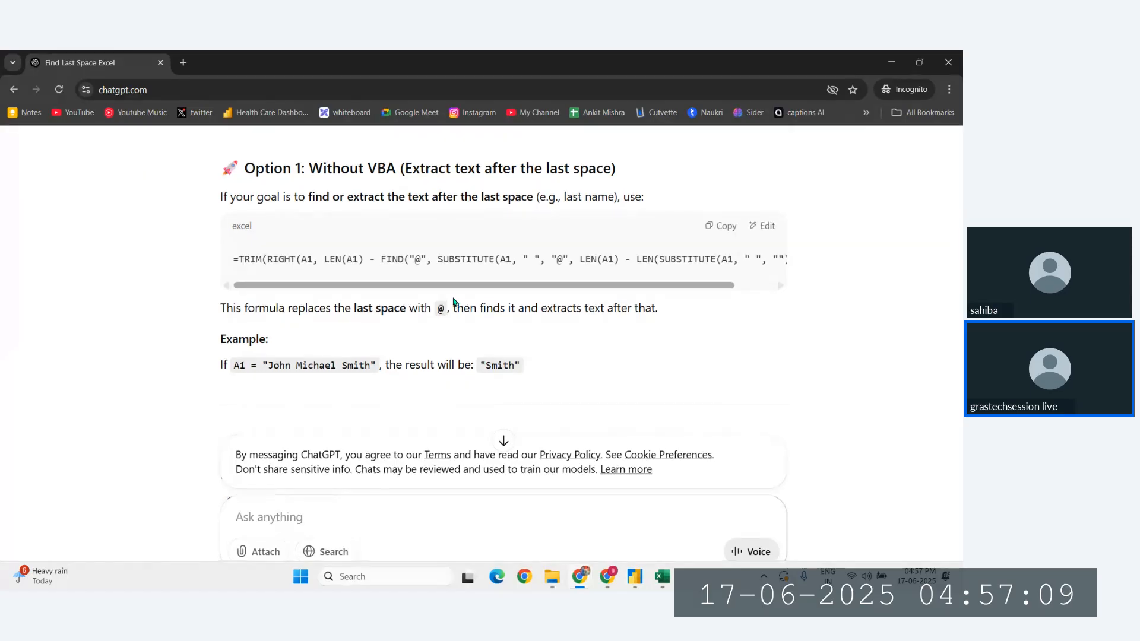
scroll(454, 301, "up", 1)
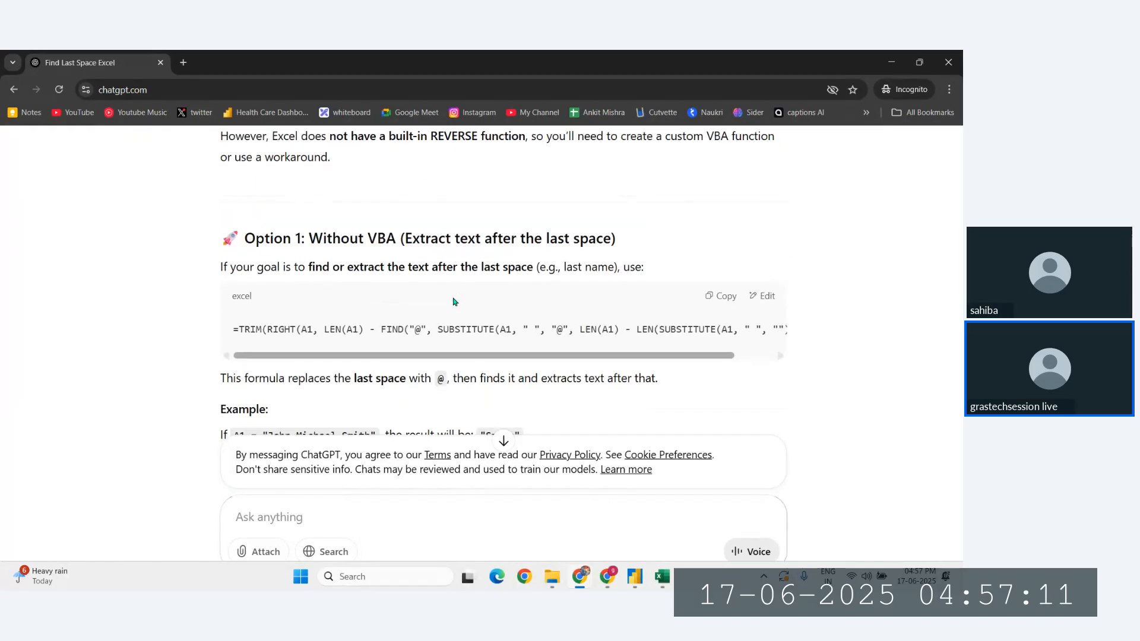
scroll(471, 284, "up", 1)
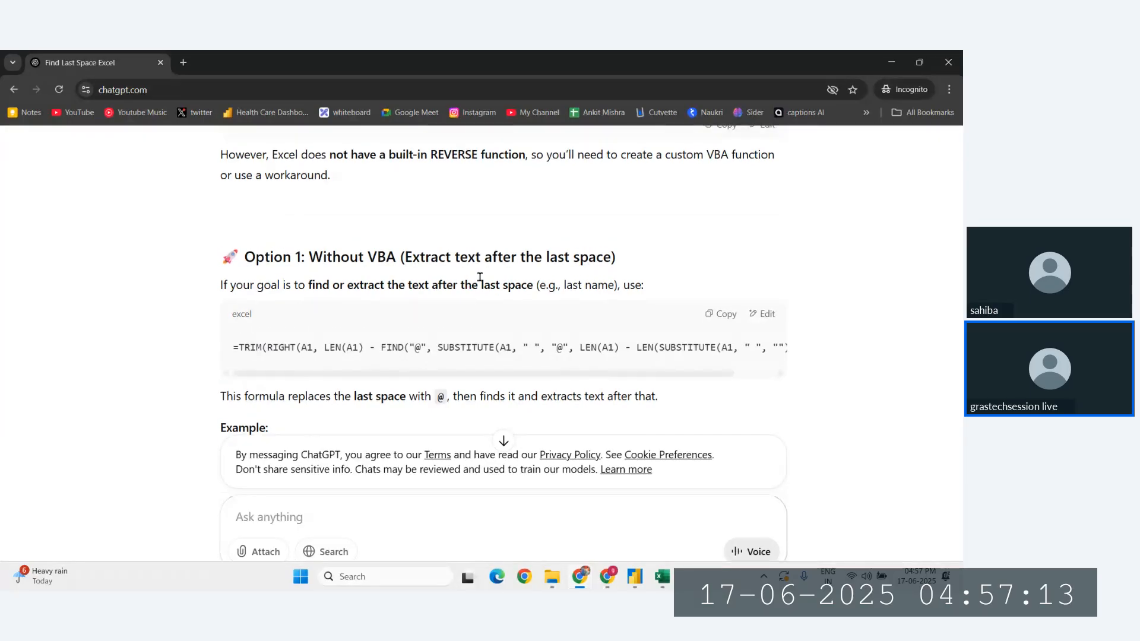
Read the full width of the Option 1 formula and its example, glancing briefly at the Excel sheet before returning to the ChatGPT answer.
scroll(480, 277, "down", 1)
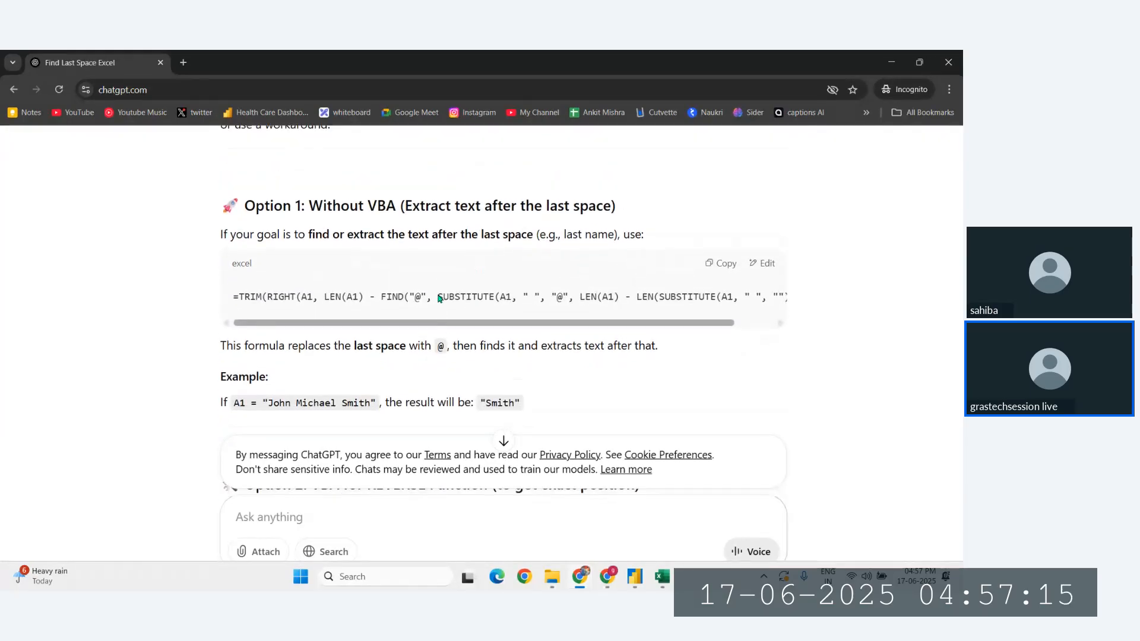
scroll(440, 298, "down", 1)
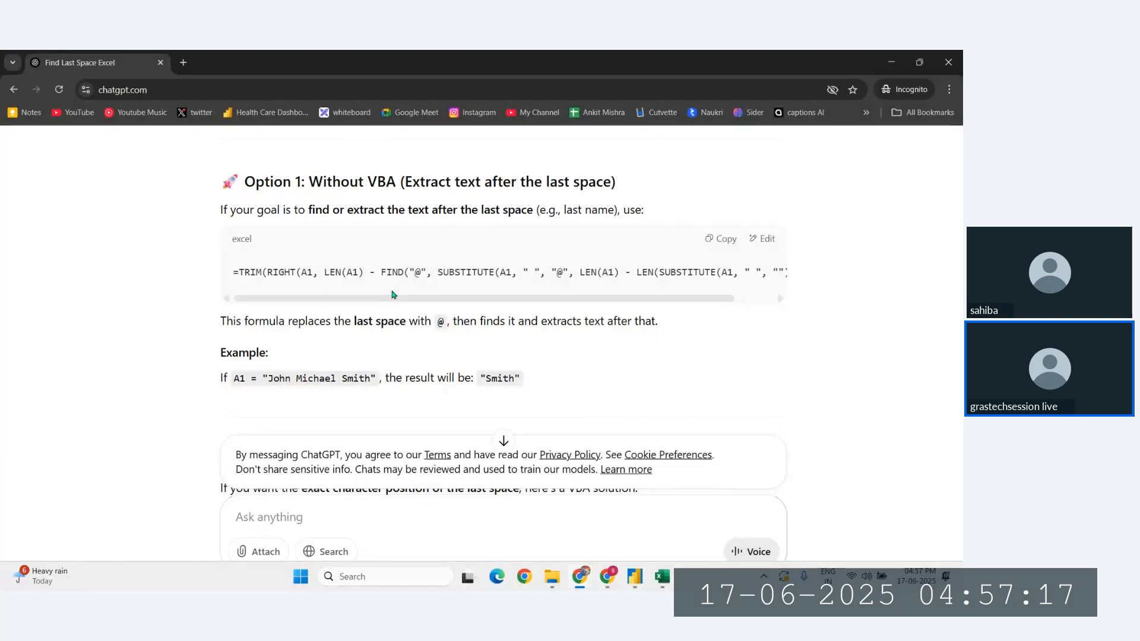
left_click_drag(633, 299, 354, 305)
scroll(687, 295, "right", 1)
scroll(688, 296, "left", 1)
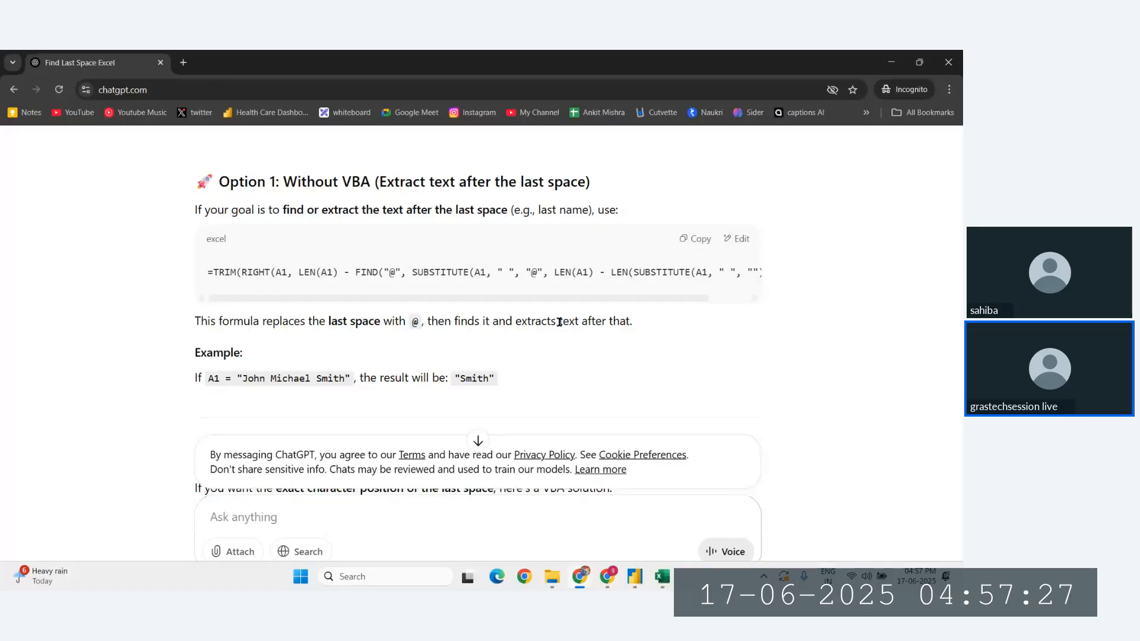
left_click_drag(504, 301, 334, 287)
scroll(521, 296, "right", 1)
scroll(521, 297, "left", 1)
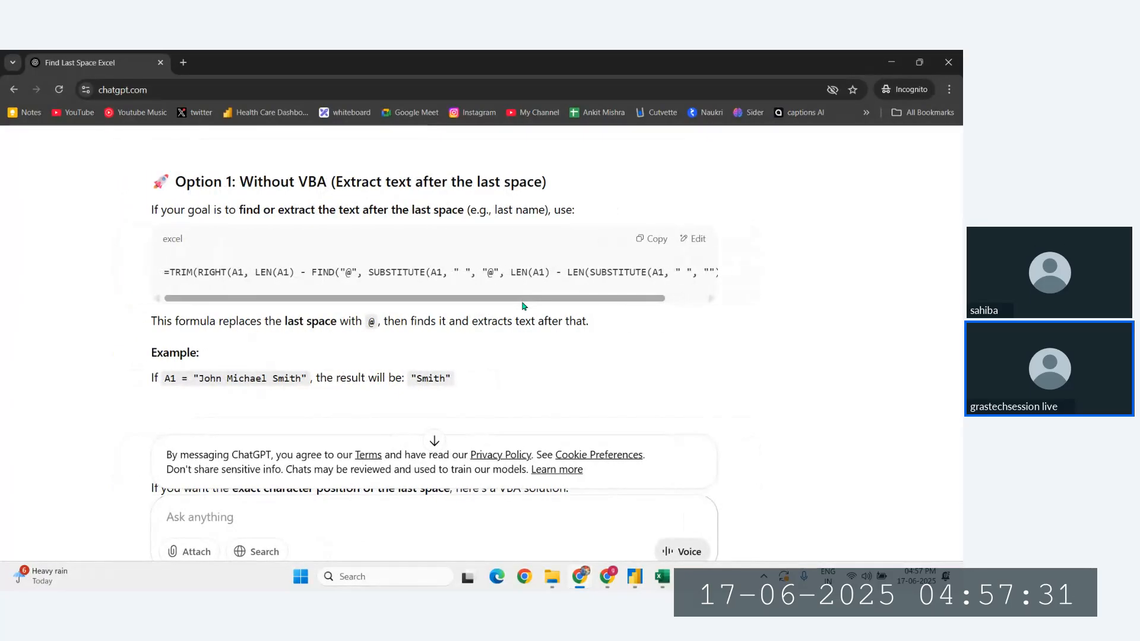
mouse_move(523, 305)
left_mouse_down()
mouse_move(621, 303)
mouse_move(520, 306)
mouse_move(537, 301)
left_mouse_up()
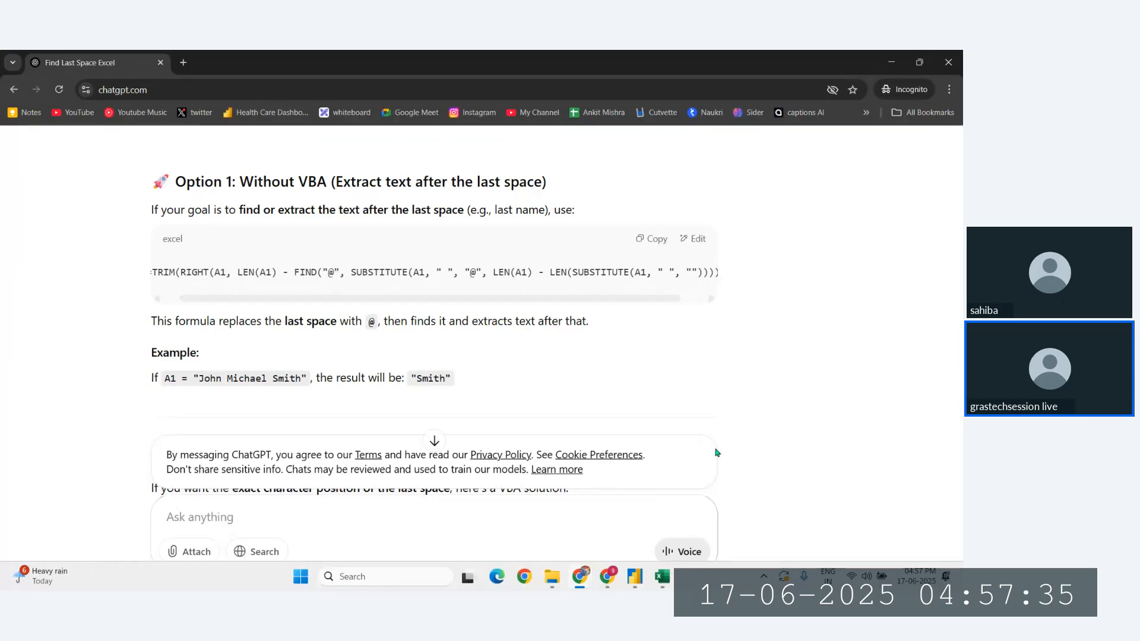
left_click(663, 586)
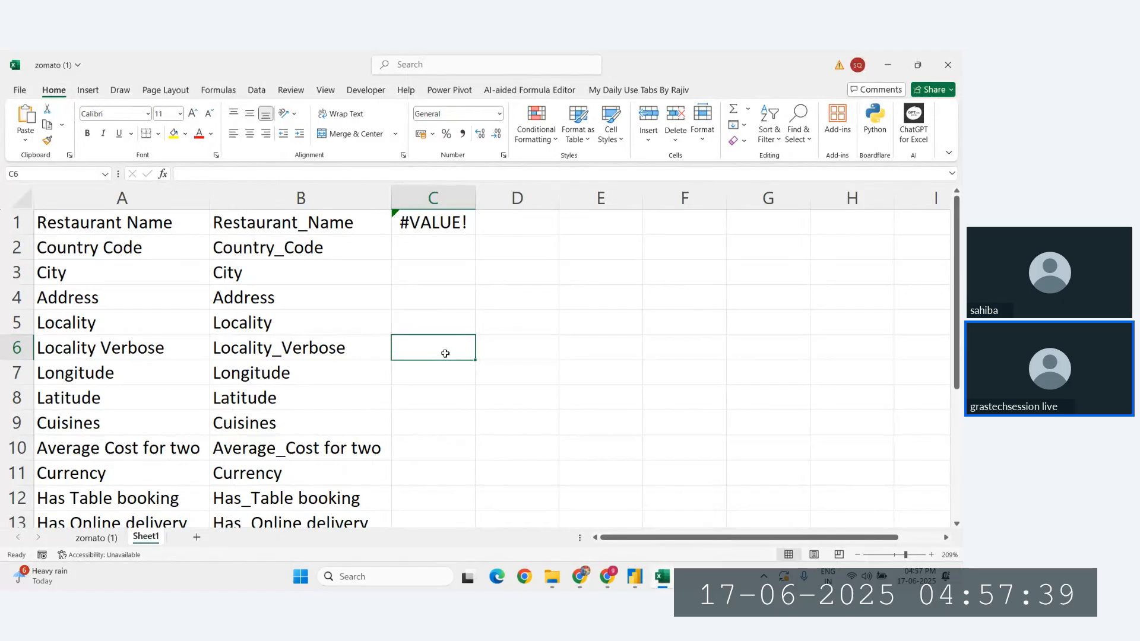
left_click(581, 579)
left_click(639, 517)
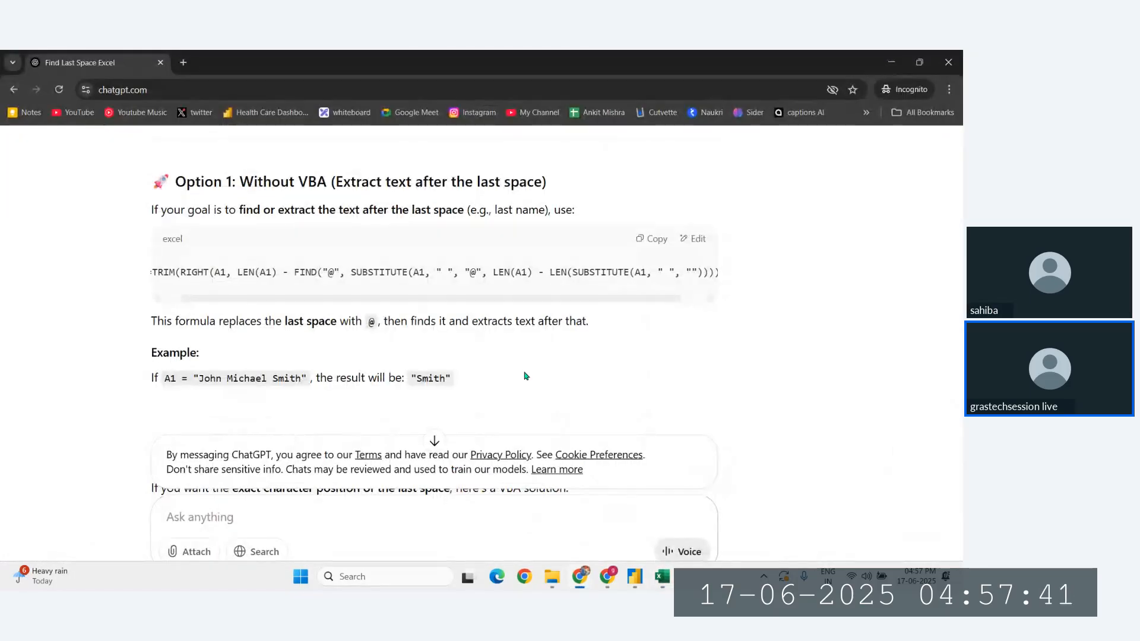
Compare the Option 1 formula with the Option 2 VBA ReverseText solution in the ChatGPT answer, and switch back to Excel.
scroll(444, 300, "right", 1)
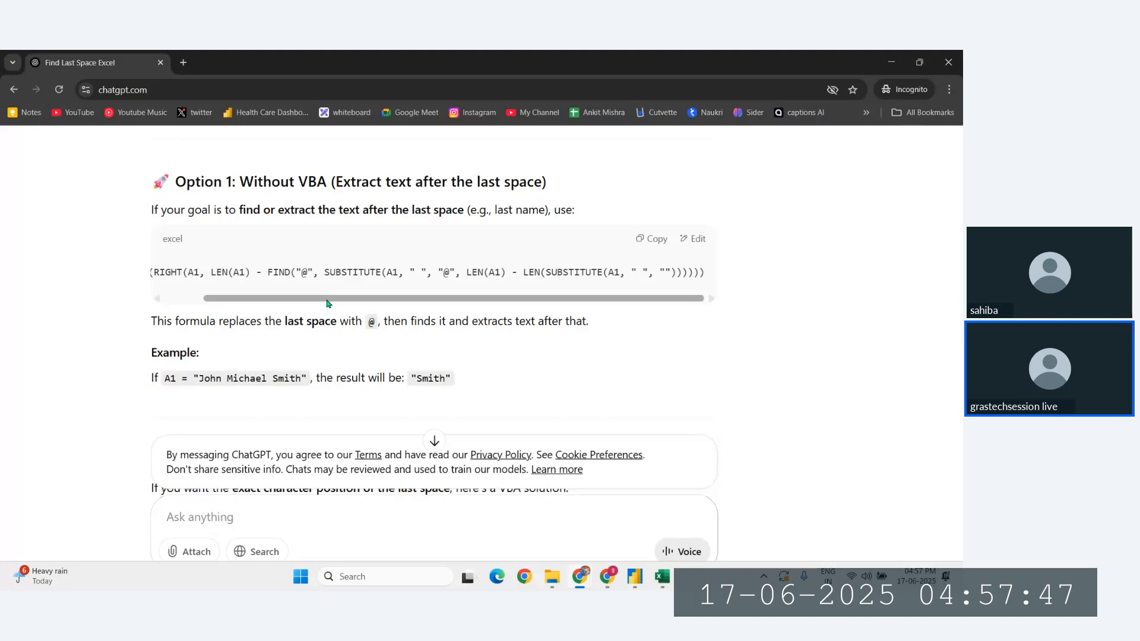
scroll(328, 303, "down", 2)
scroll(328, 303, "down", 3)
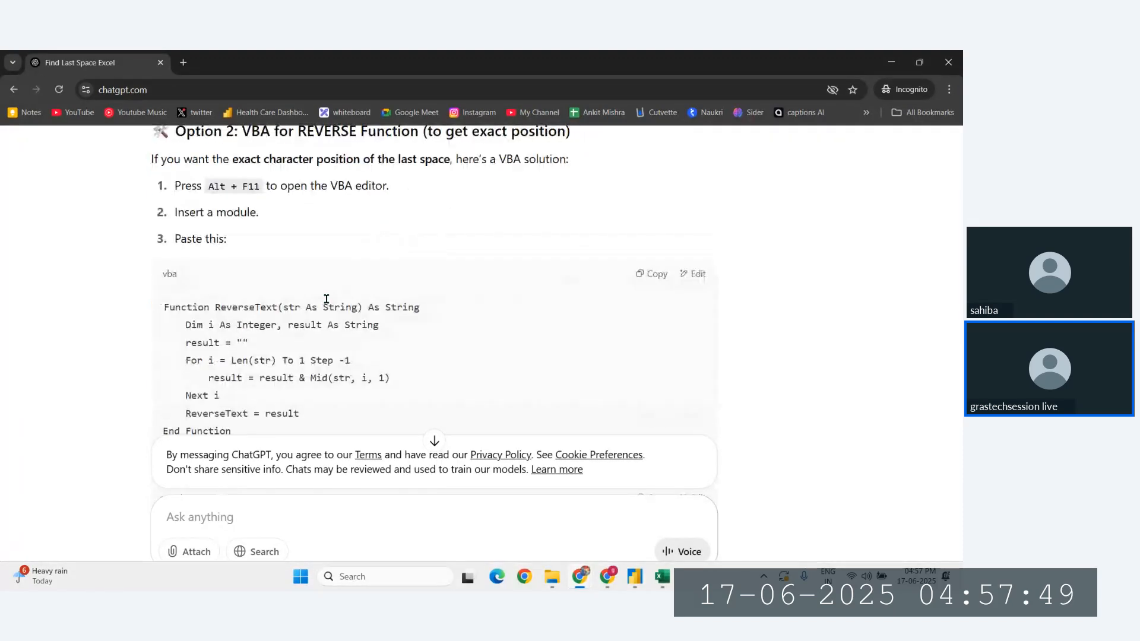
scroll(326, 300, "up", 6)
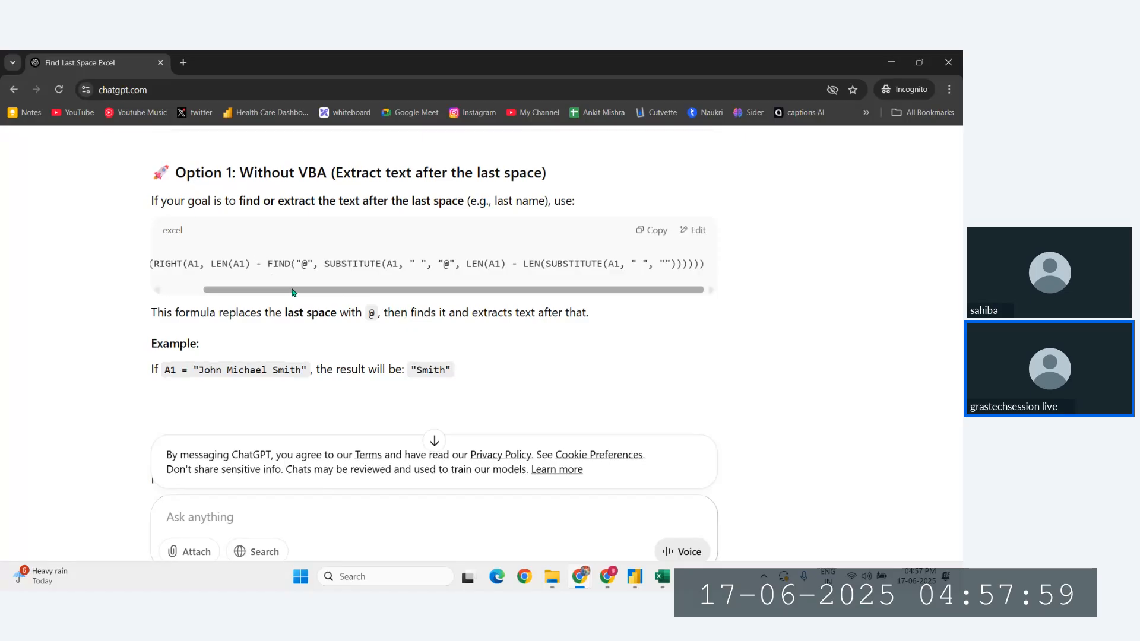
left_click_drag(252, 290, 212, 291)
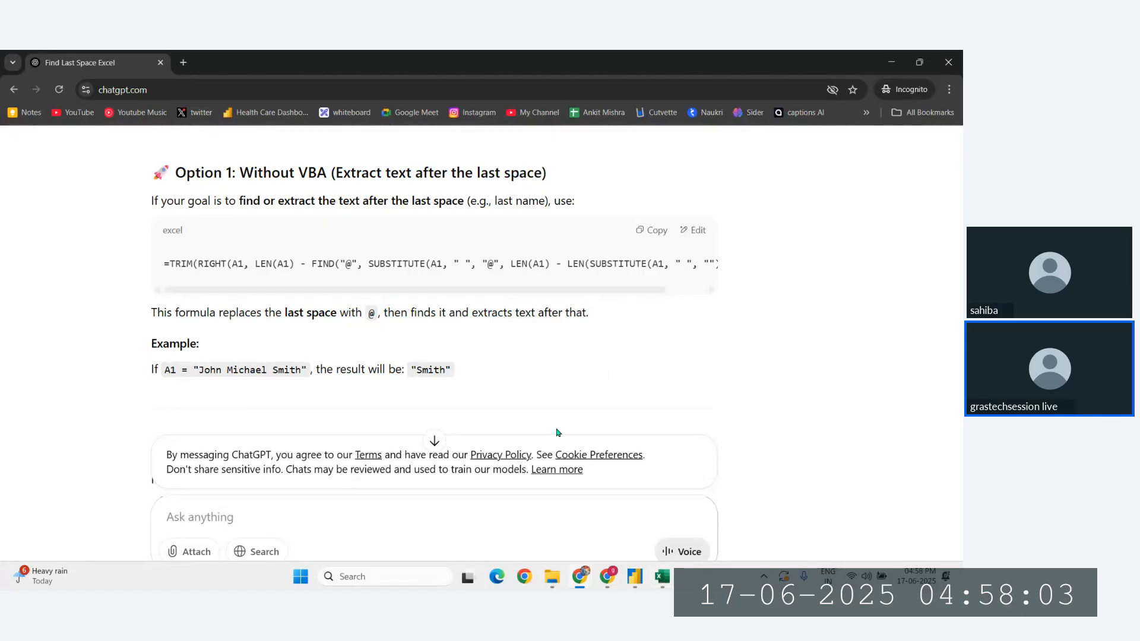
left_click_drag(167, 263, 570, 291)
left_click(565, 299)
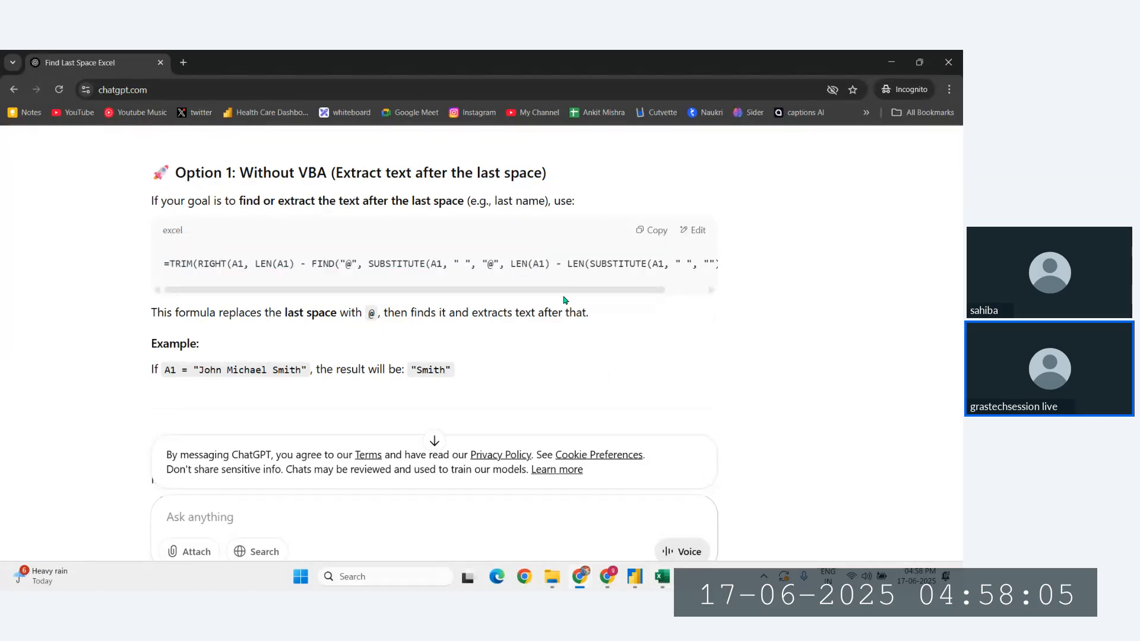
scroll(565, 300, "up", 3)
scroll(567, 309, "down", 6)
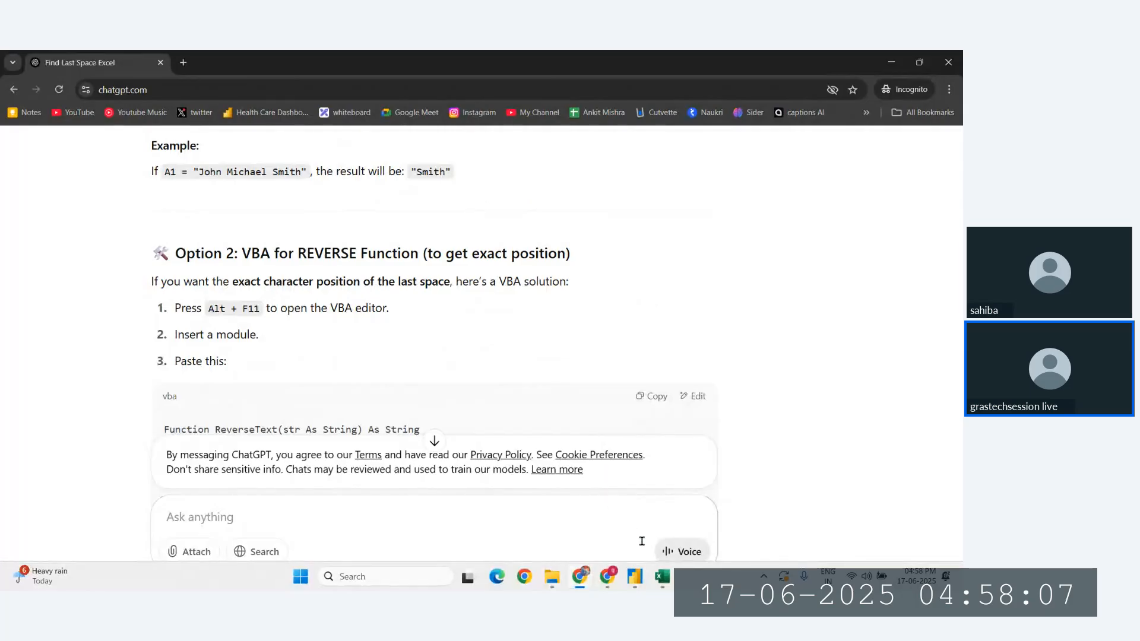
left_click(662, 576)
type("=text")
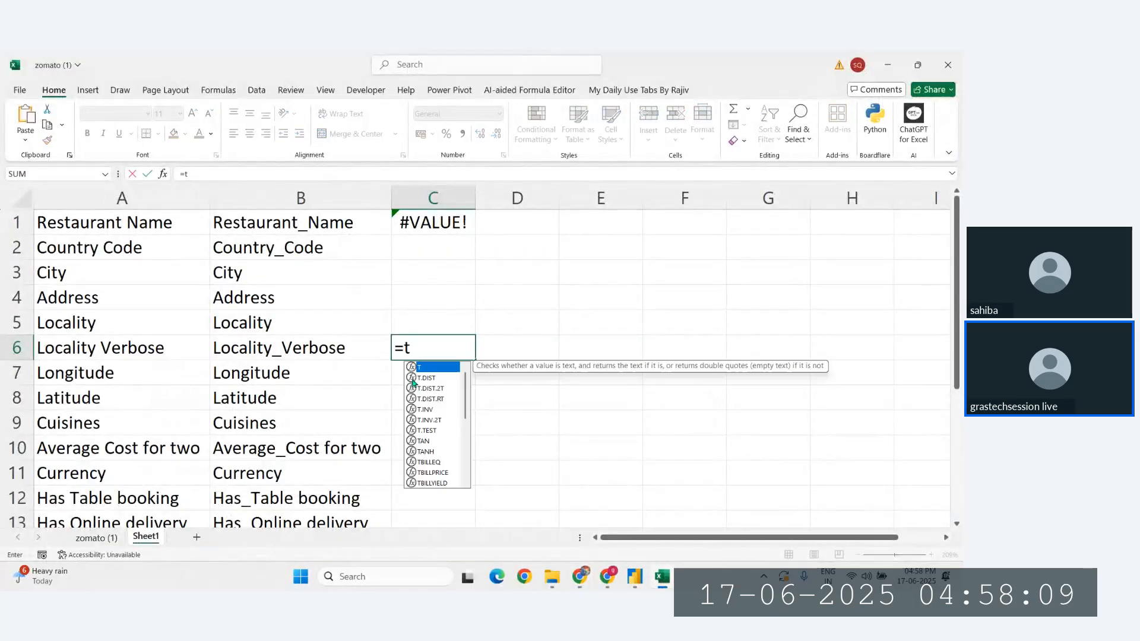
double_click(414, 381)
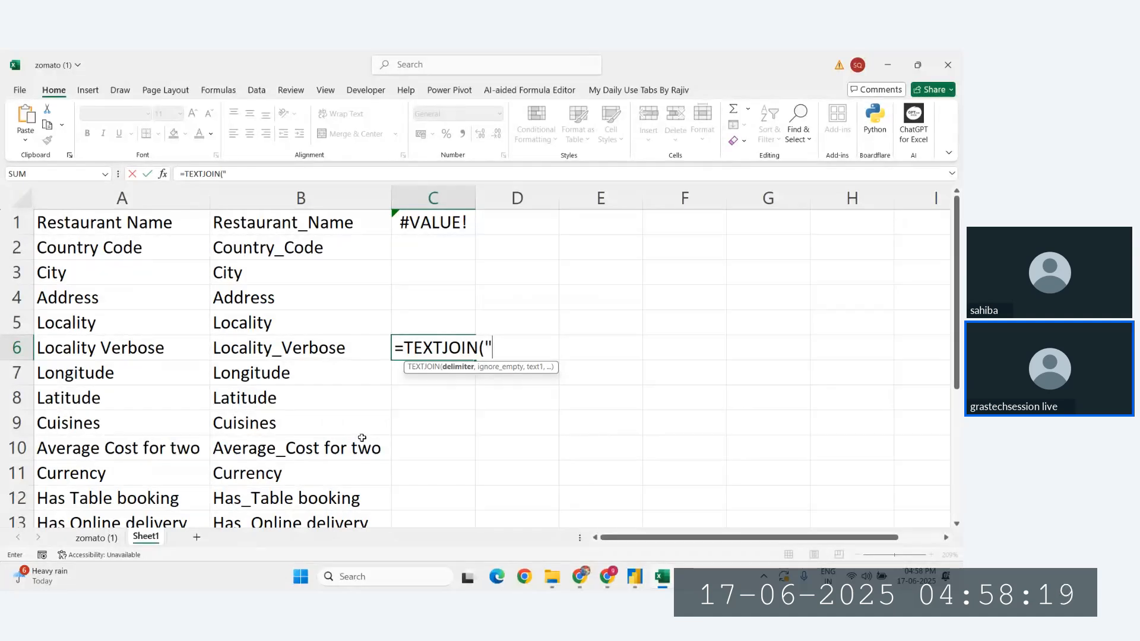
type("\",")
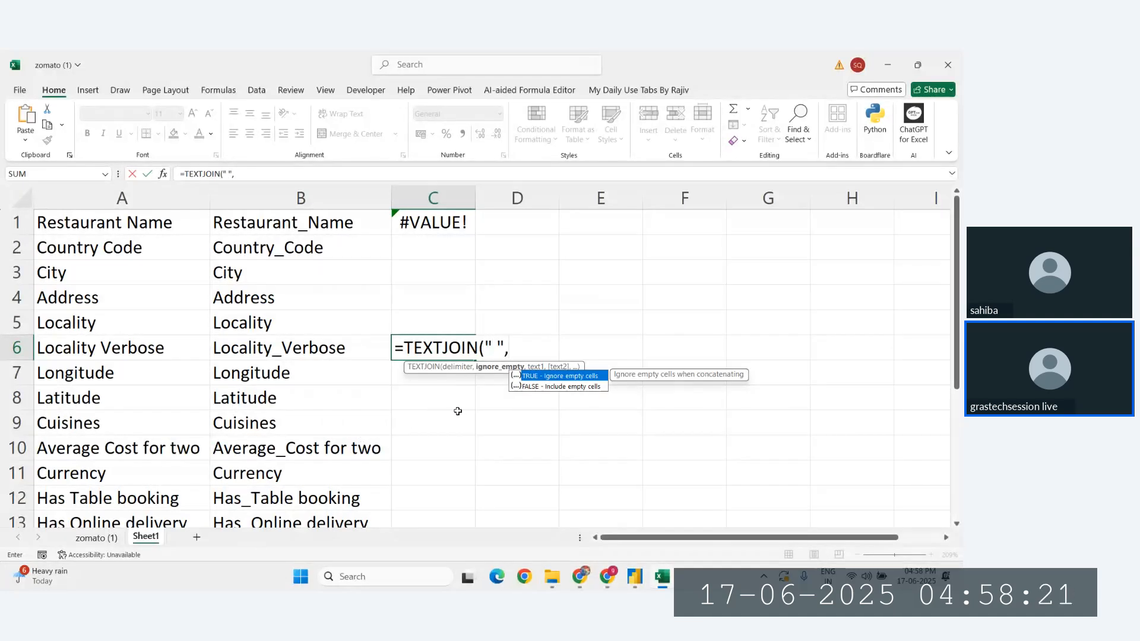
type("1,")
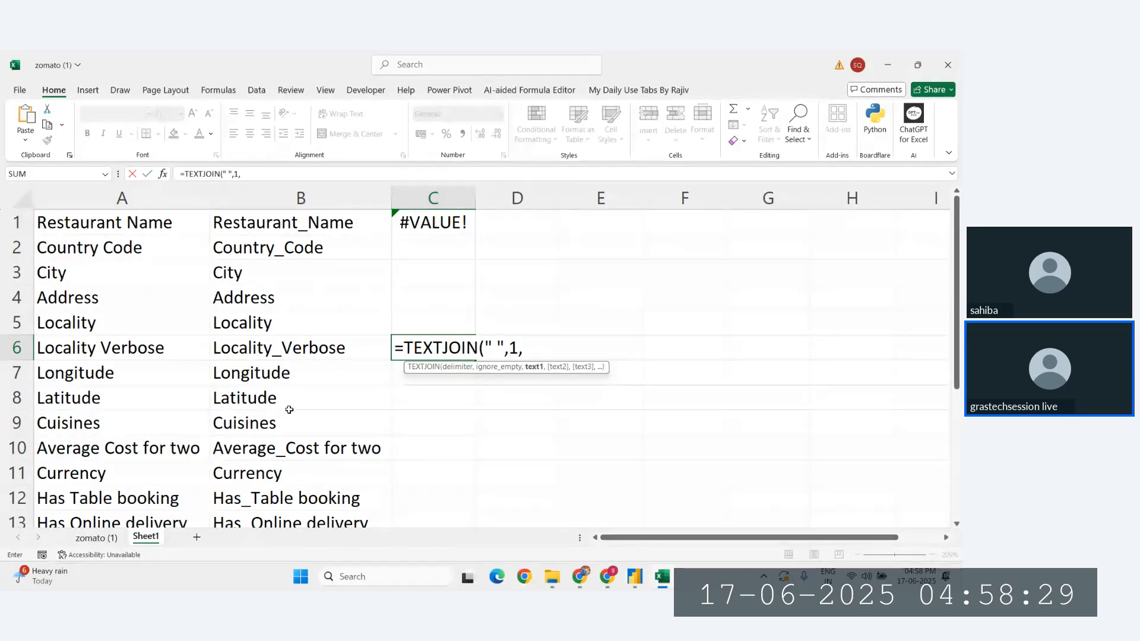
type("mid")
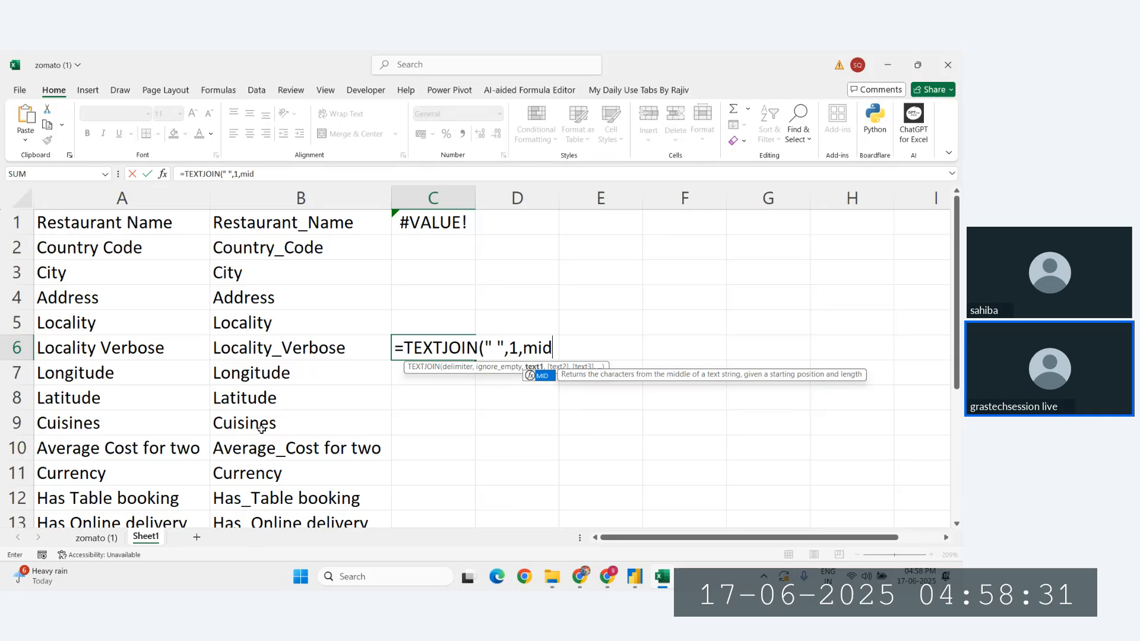
key("Tab")
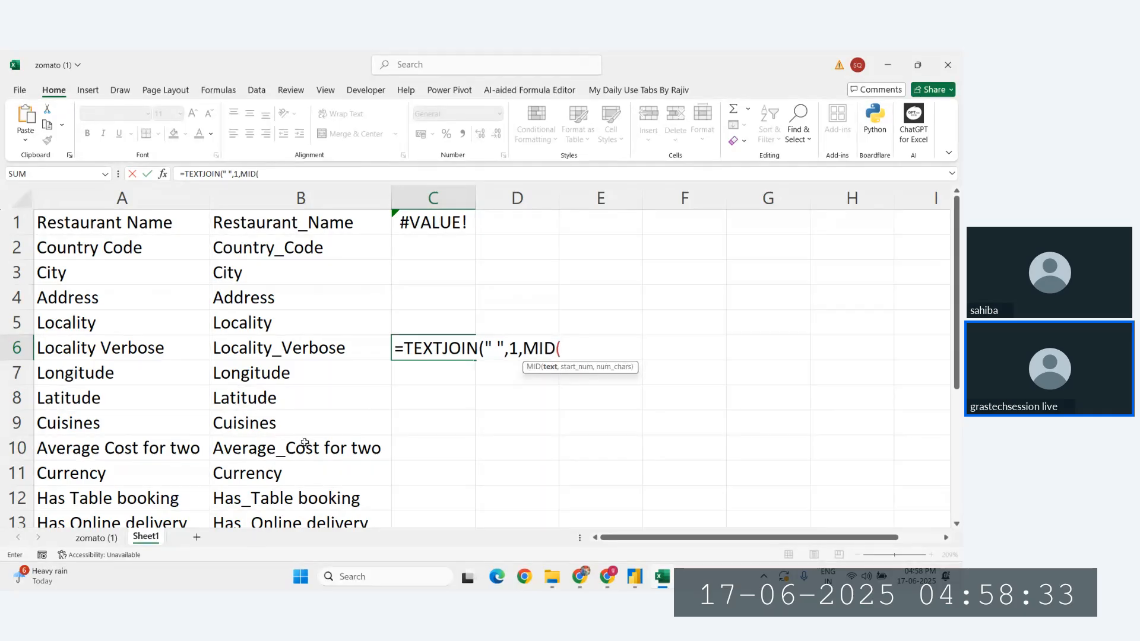
left_click(101, 347)
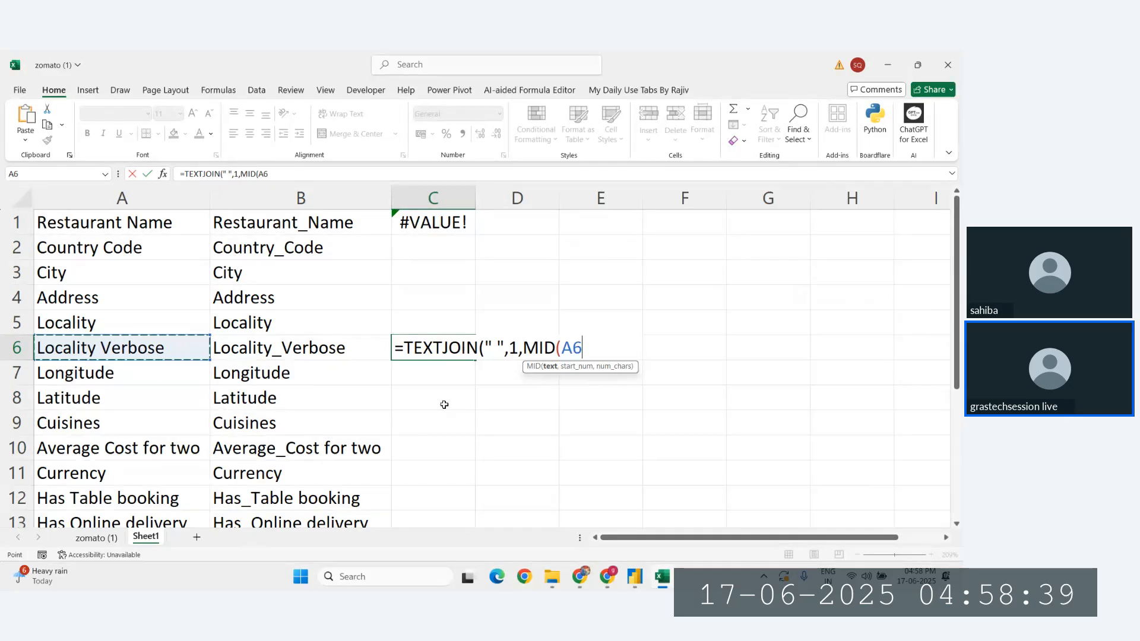
key("Escape")
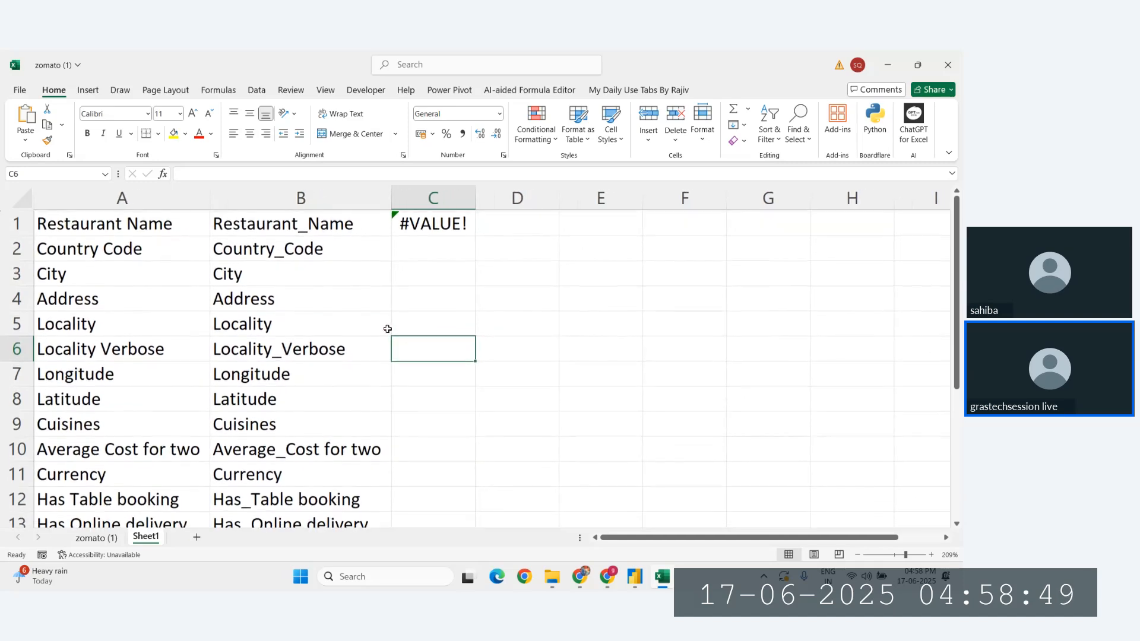
Clear the contents of cell C1.
left_click(462, 330)
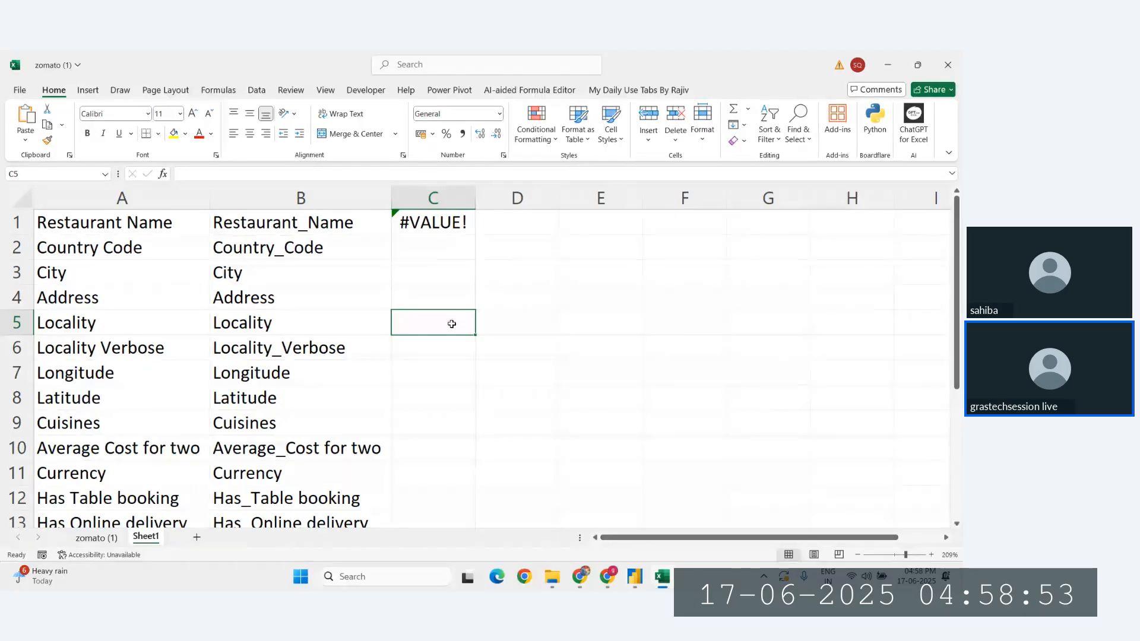
left_click(422, 229)
key("Delete")
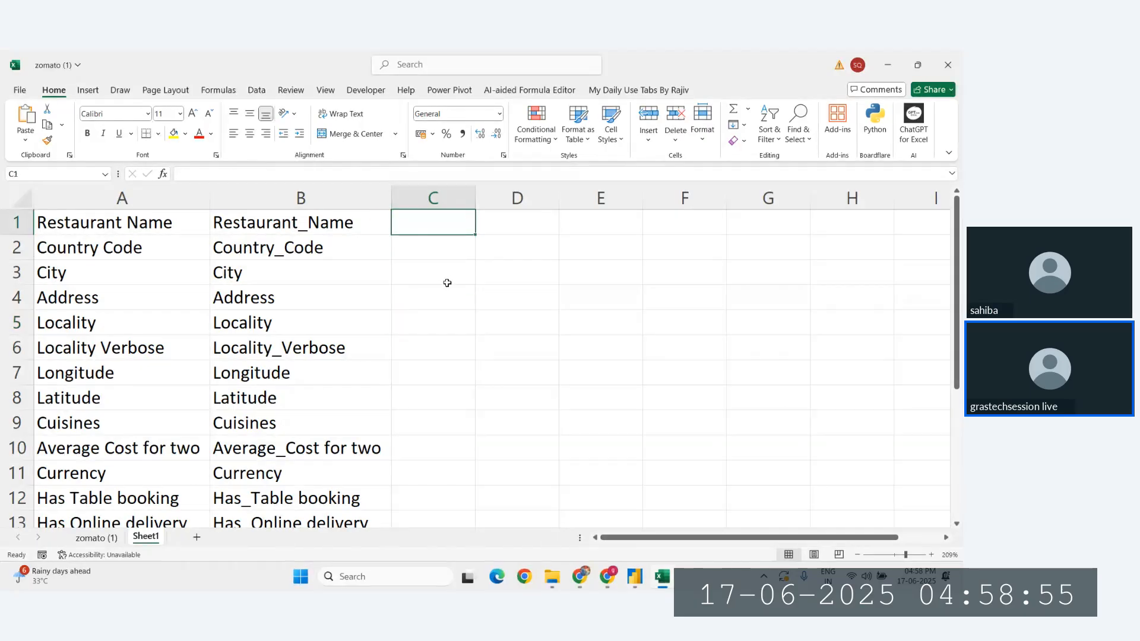
Inspect the text "Average Cost for two" in A10, focusing on the space before its last word.
left_click(145, 233)
left_click(190, 399)
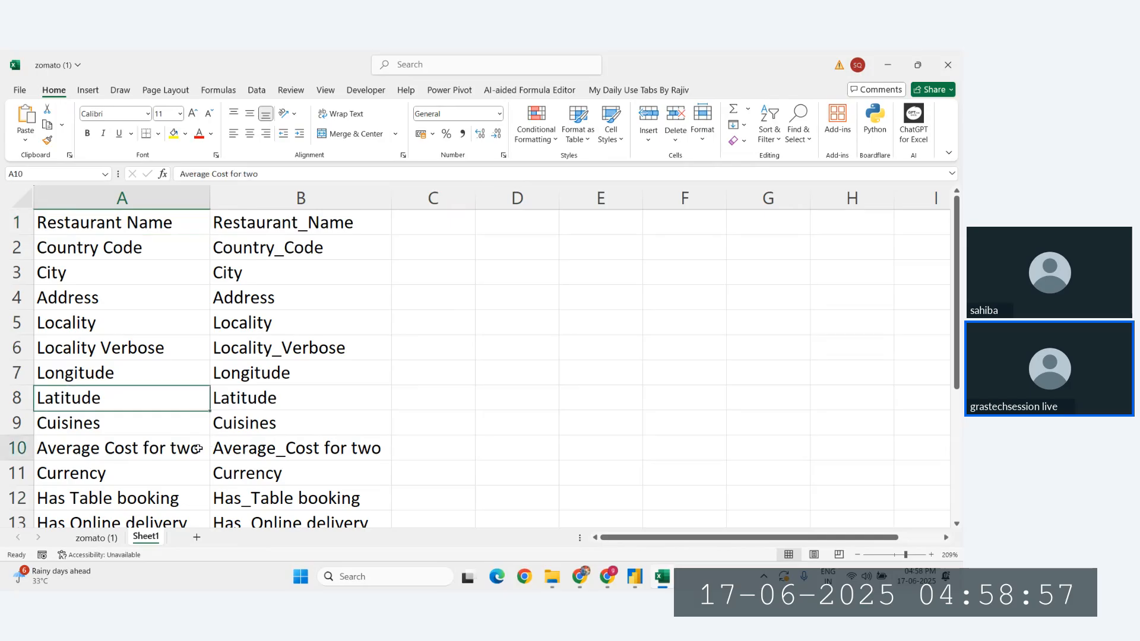
left_click(202, 448)
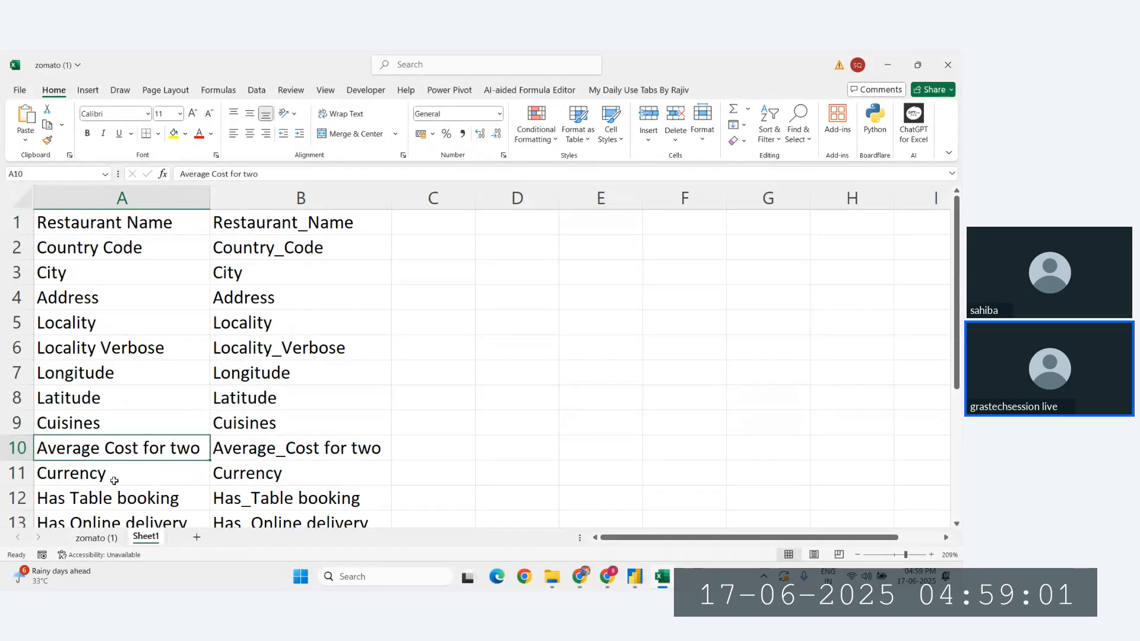
double_click(180, 452)
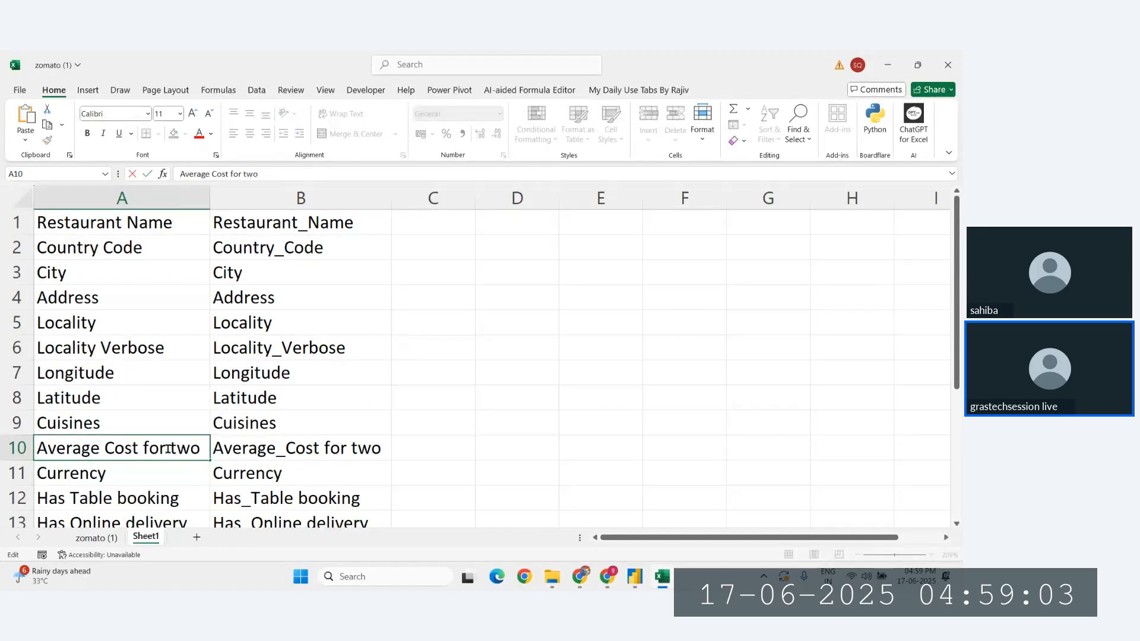
left_click_drag(170, 450, 164, 450)
left_click(253, 462)
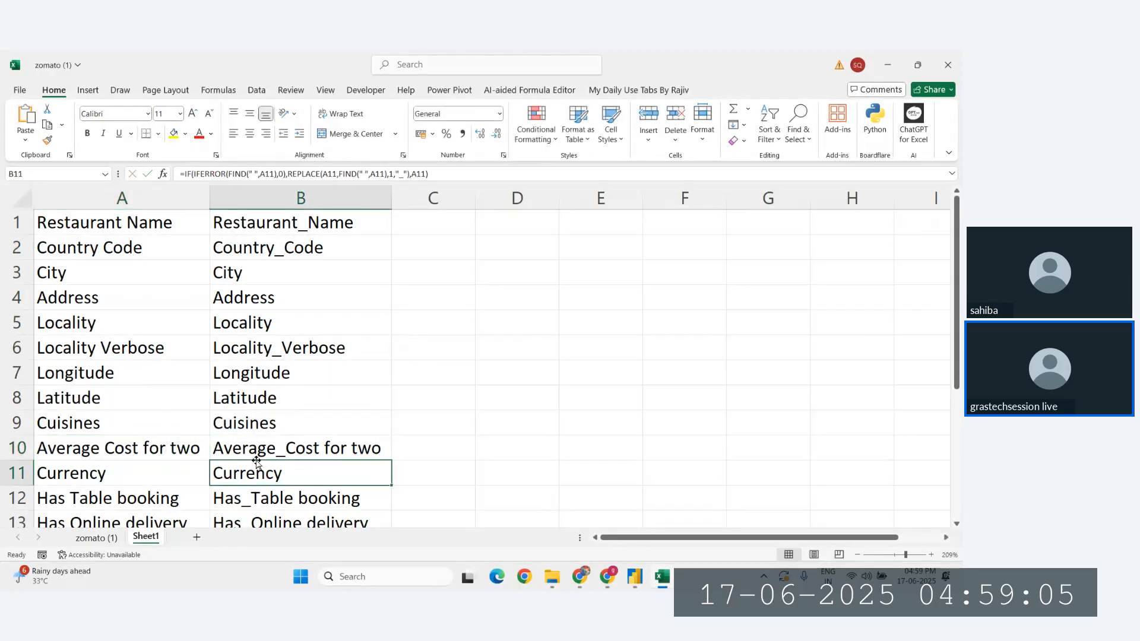
left_click(171, 449)
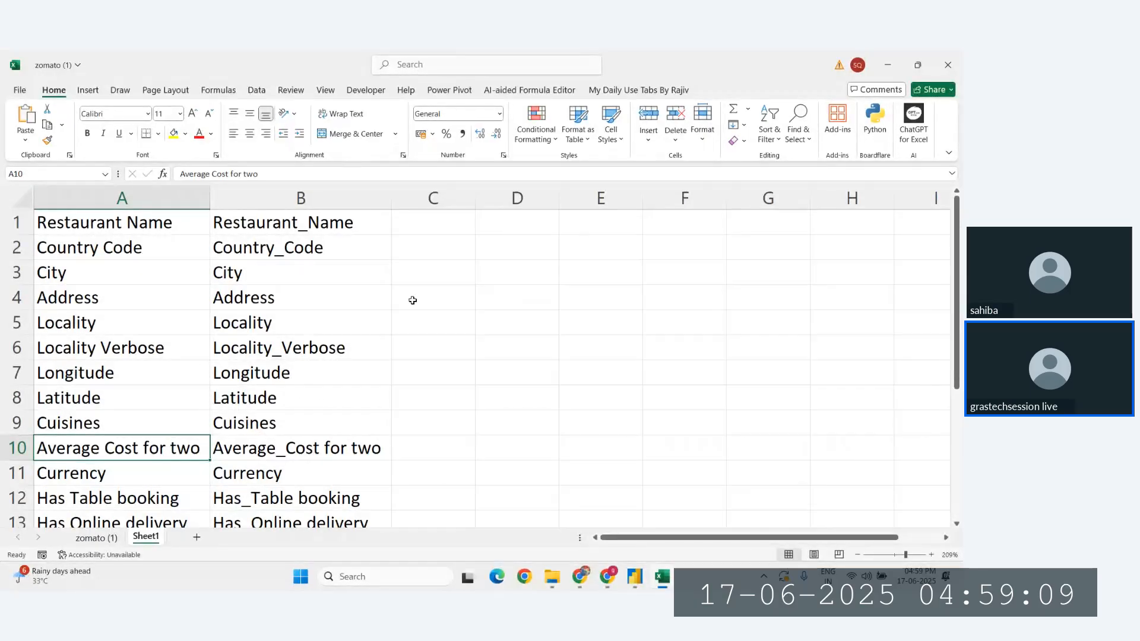
left_click(458, 246)
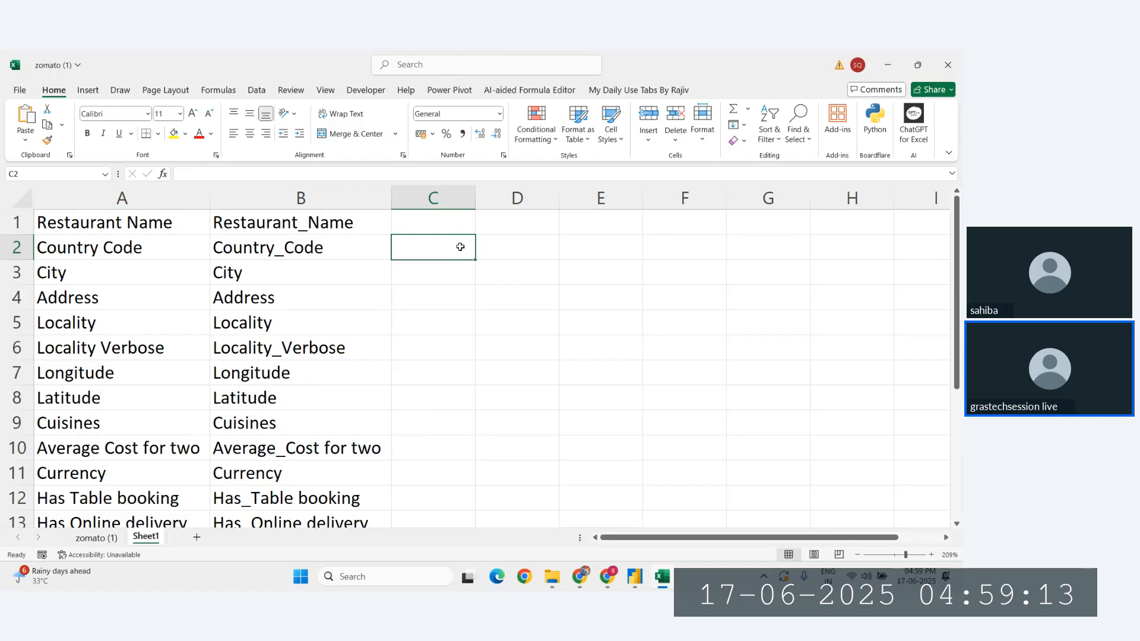
type("=trim")
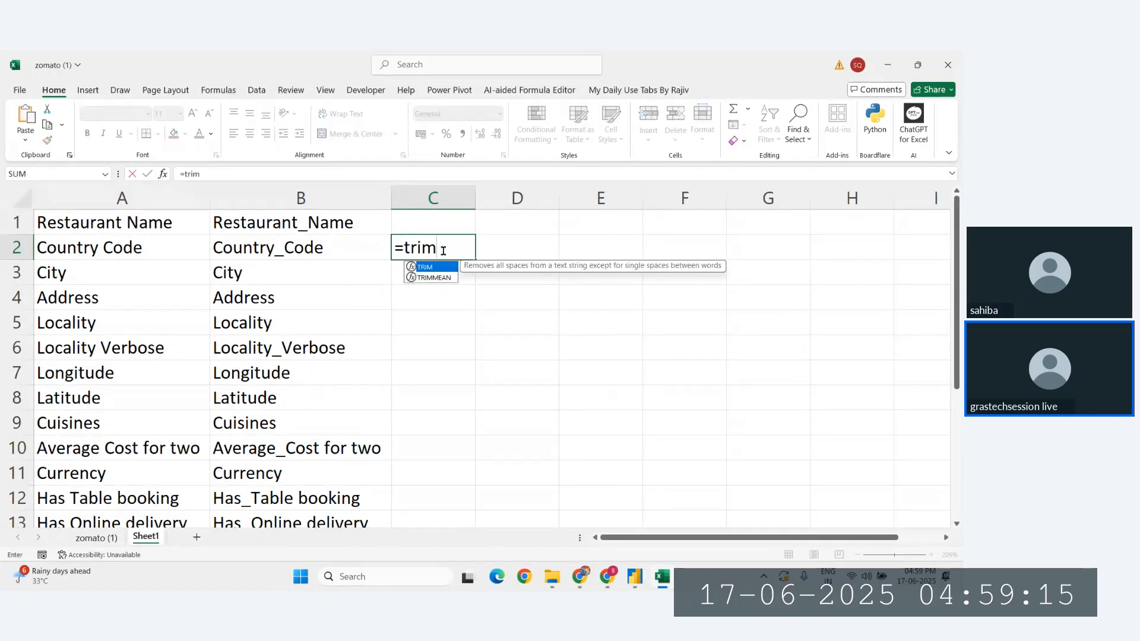
key("Tab")
left_click(102, 248)
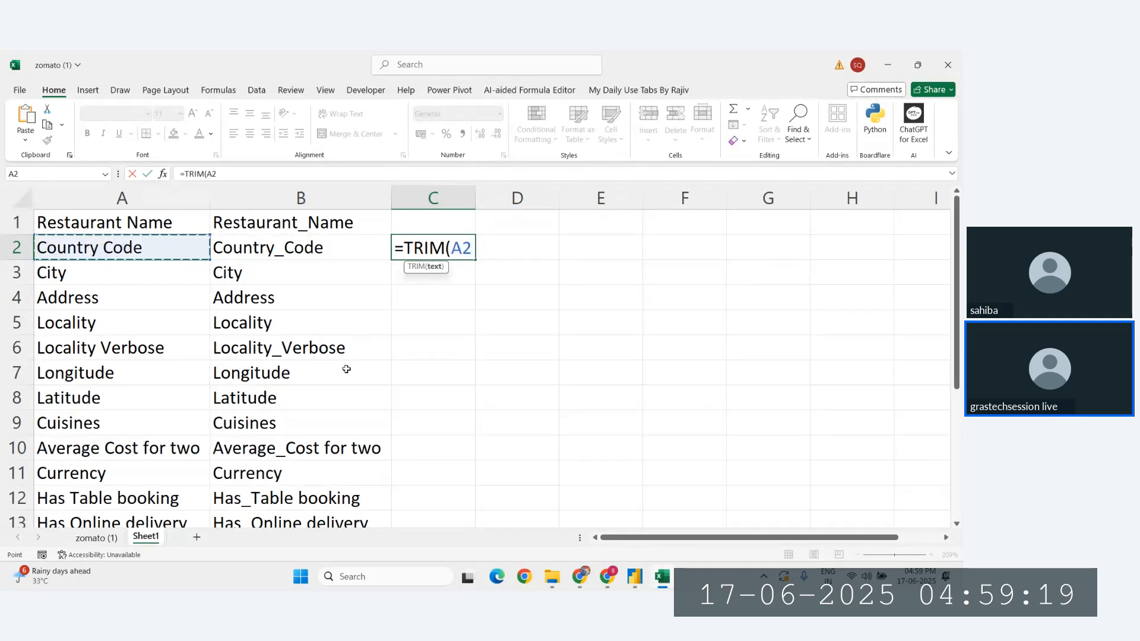
key("Escape")
Enter =SUBSTITUTE(A2," ","_") in C2 to replace every space with an underscore.
type("=su")
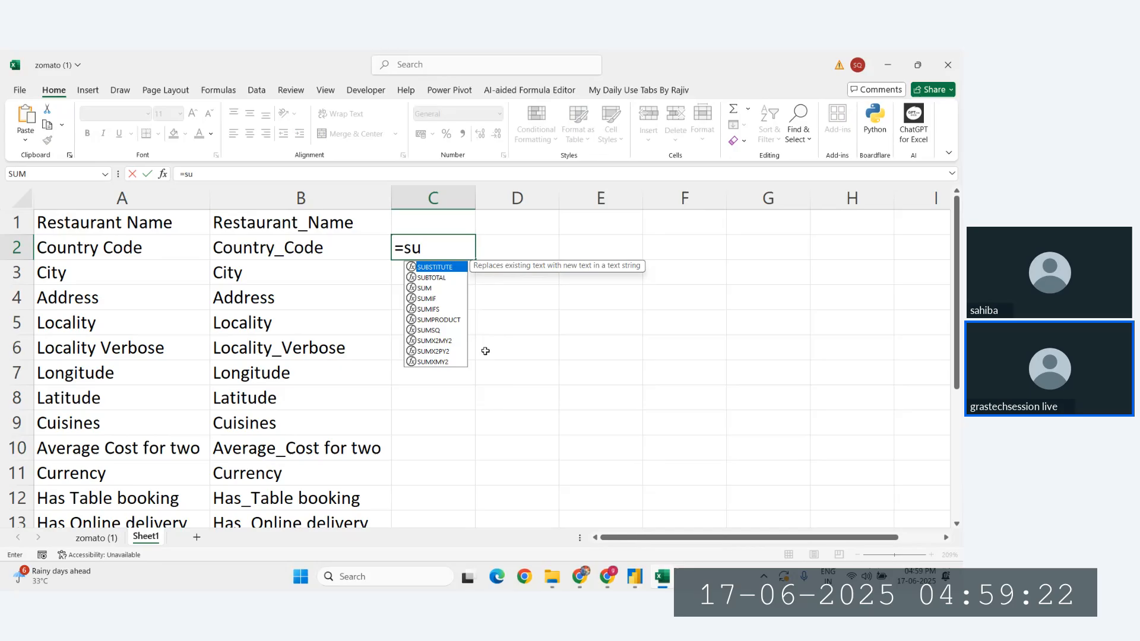
key("Tab")
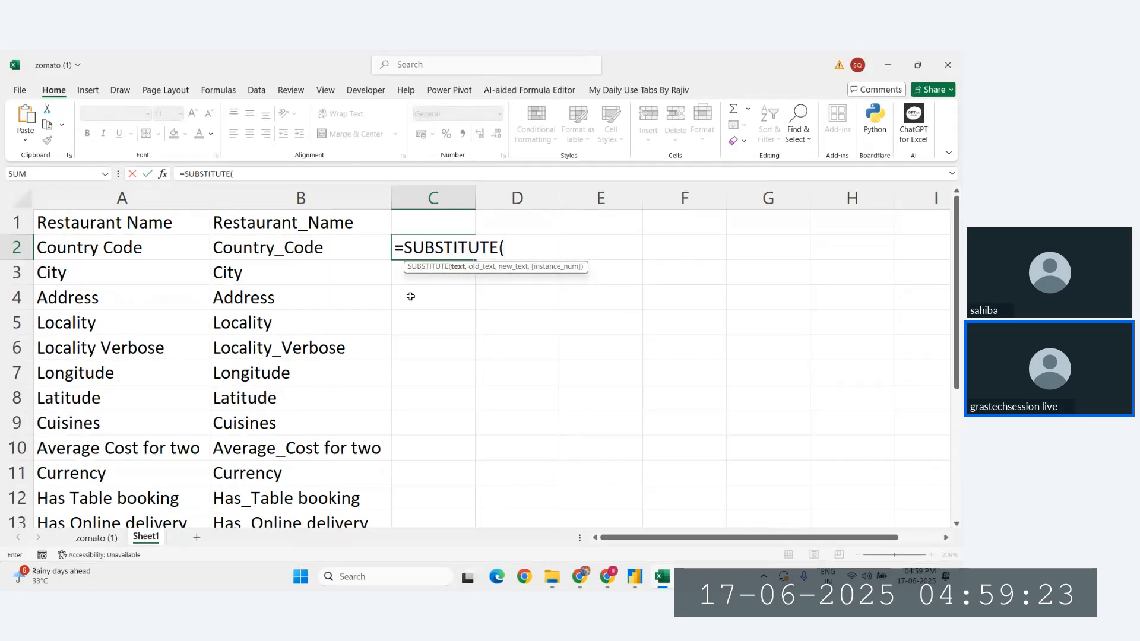
left_click(105, 248)
type(",\"")
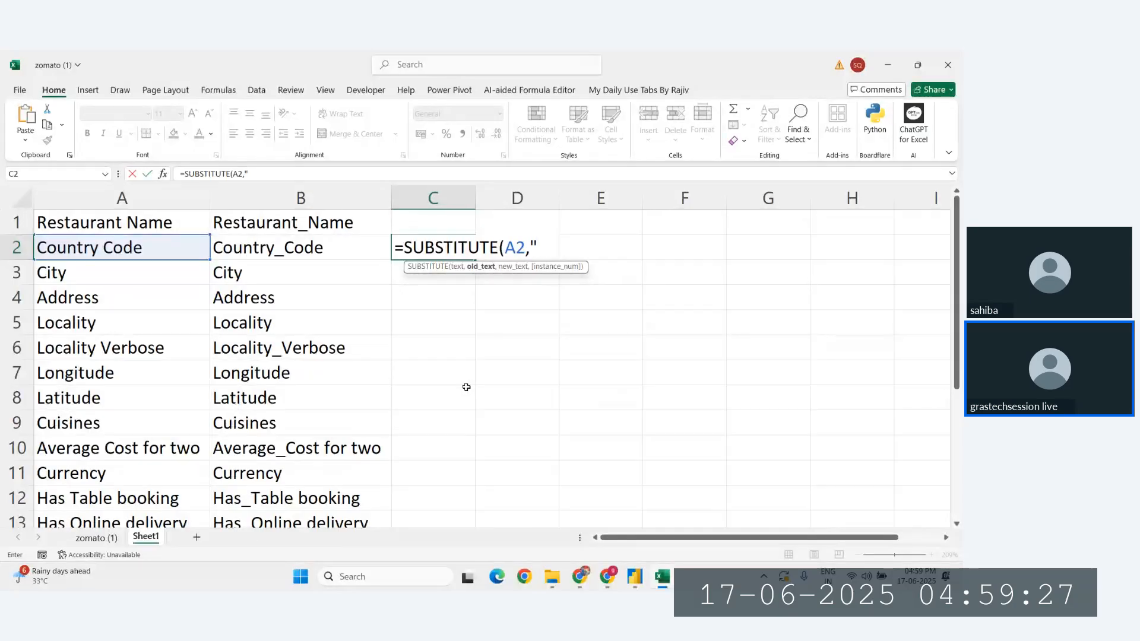
type(" \"")
type(",\"")
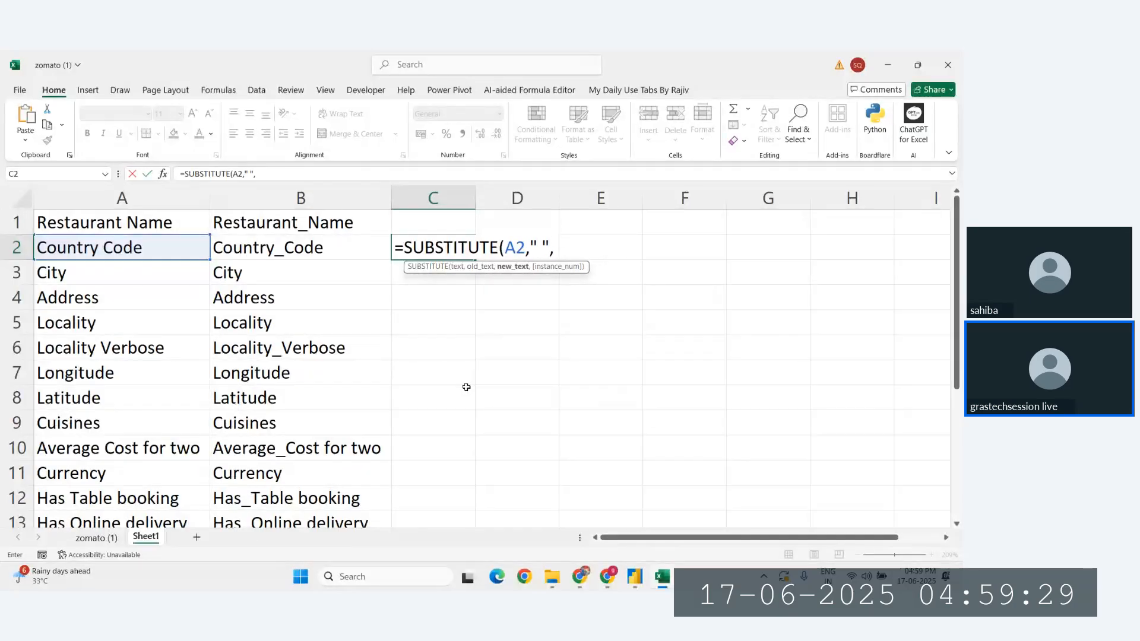
type("_\")")
key("Return")
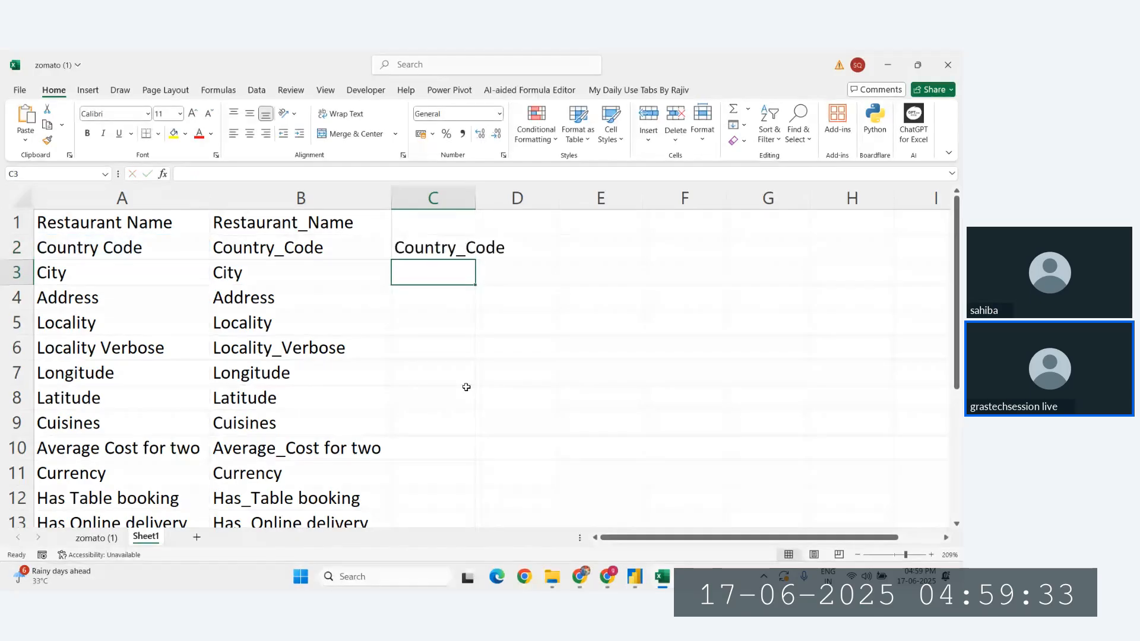
Fill the SUBSTITUTE formula from C2 down column C for all the remaining column names.
left_click(441, 250)
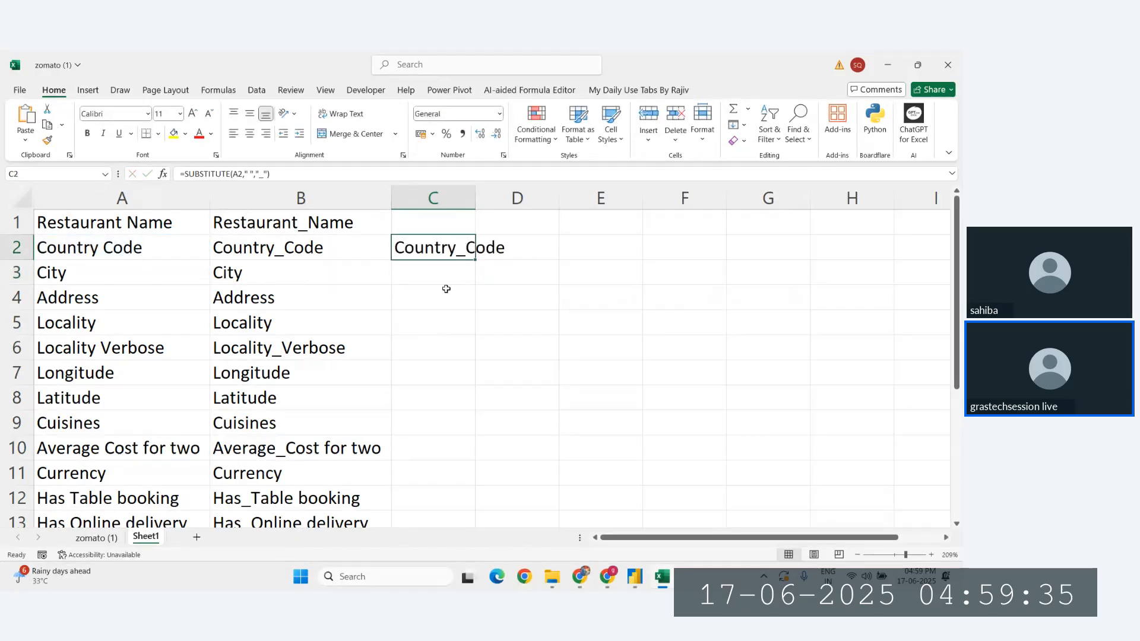
double_click(476, 259)
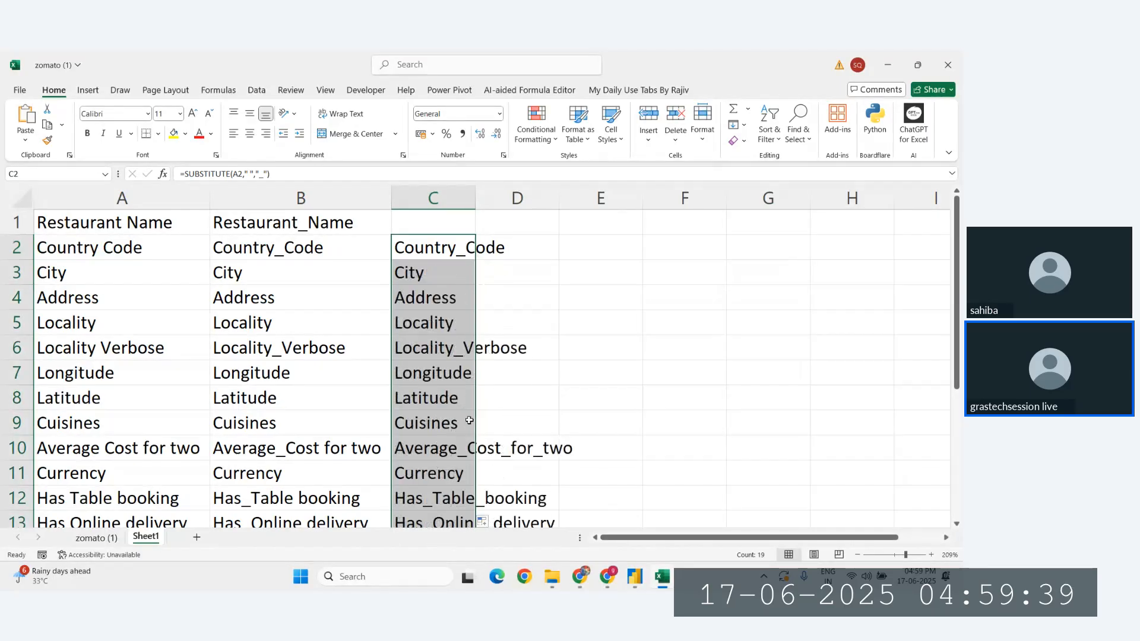
scroll(472, 374, "down", 1)
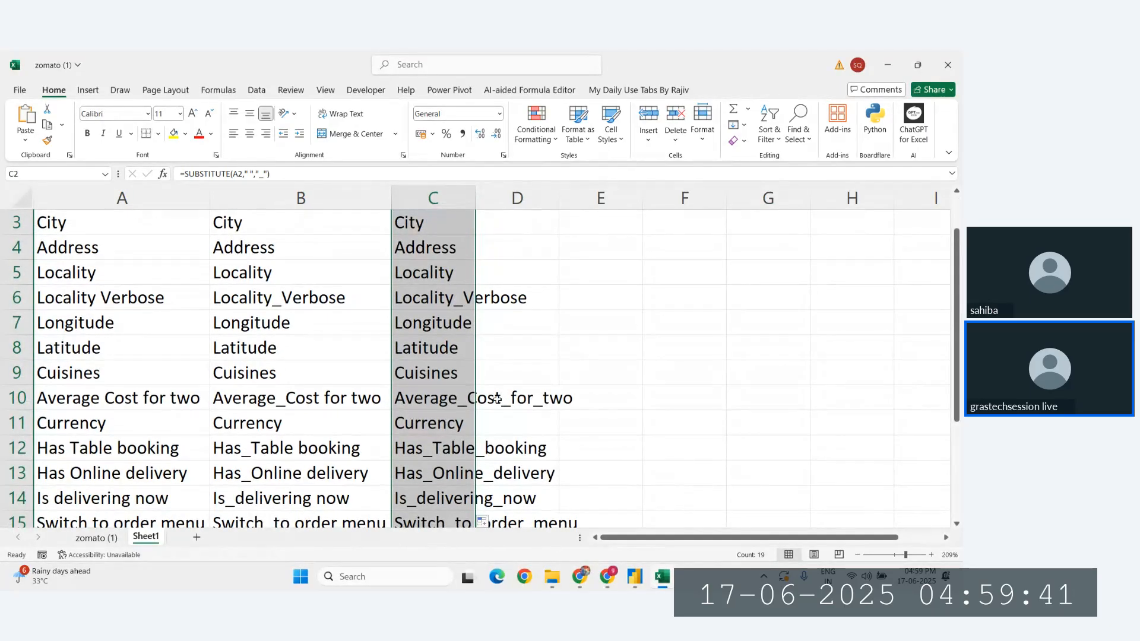
scroll(454, 392, "up", 1)
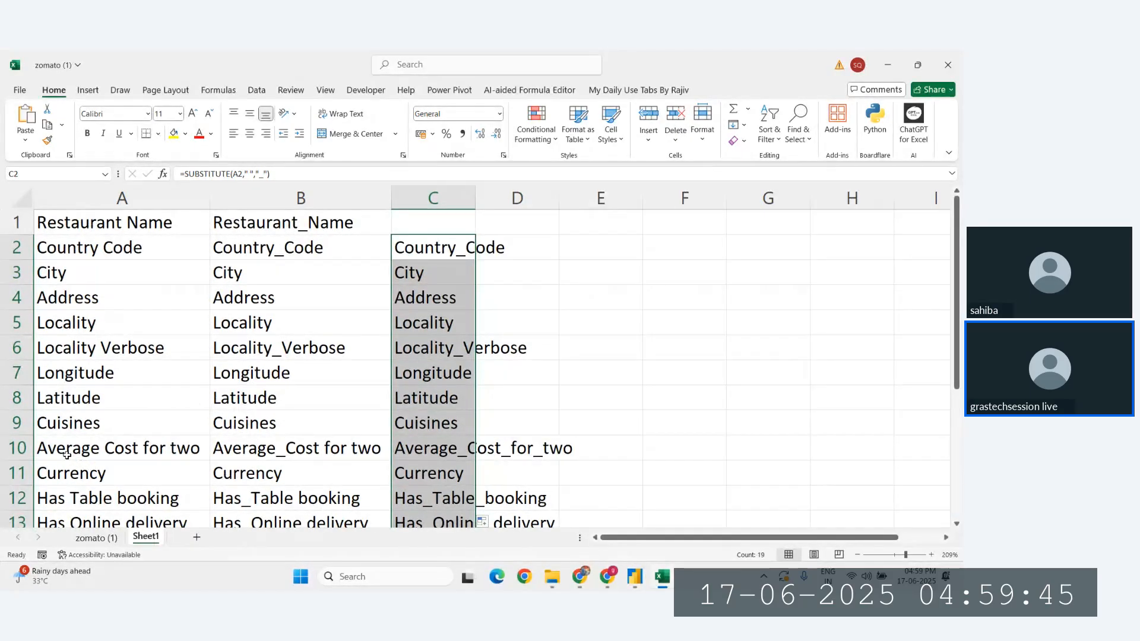
Compare the SUBSTITUTE results in column C with columns A and B, especially in row 10, and review the formulas in C10 and C2.
left_click_drag(67, 454, 440, 450)
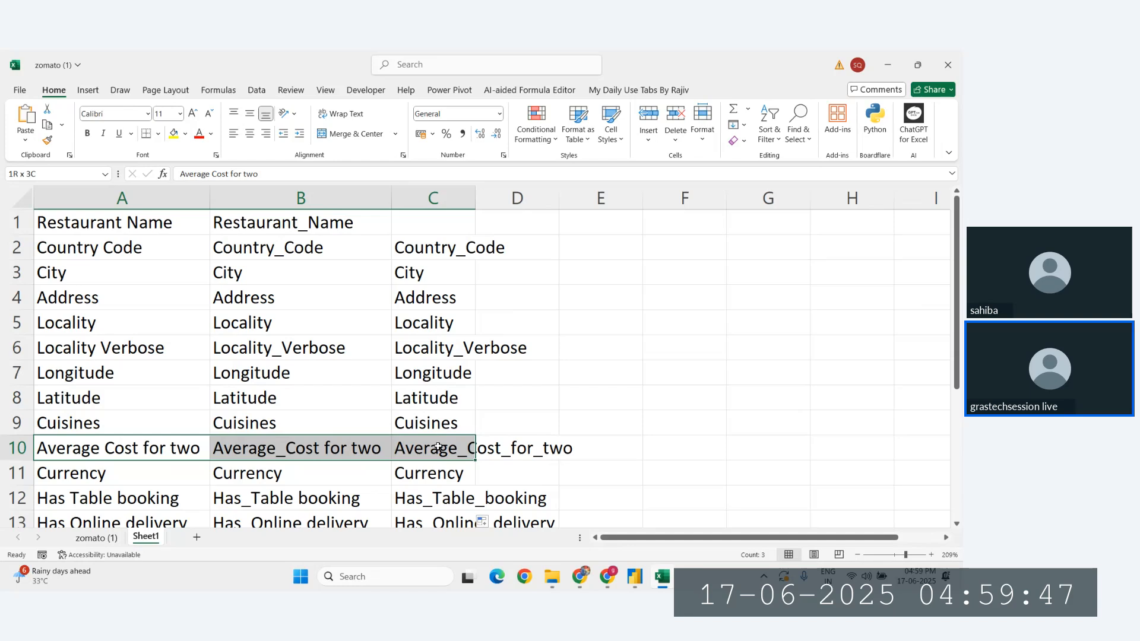
left_click(415, 398)
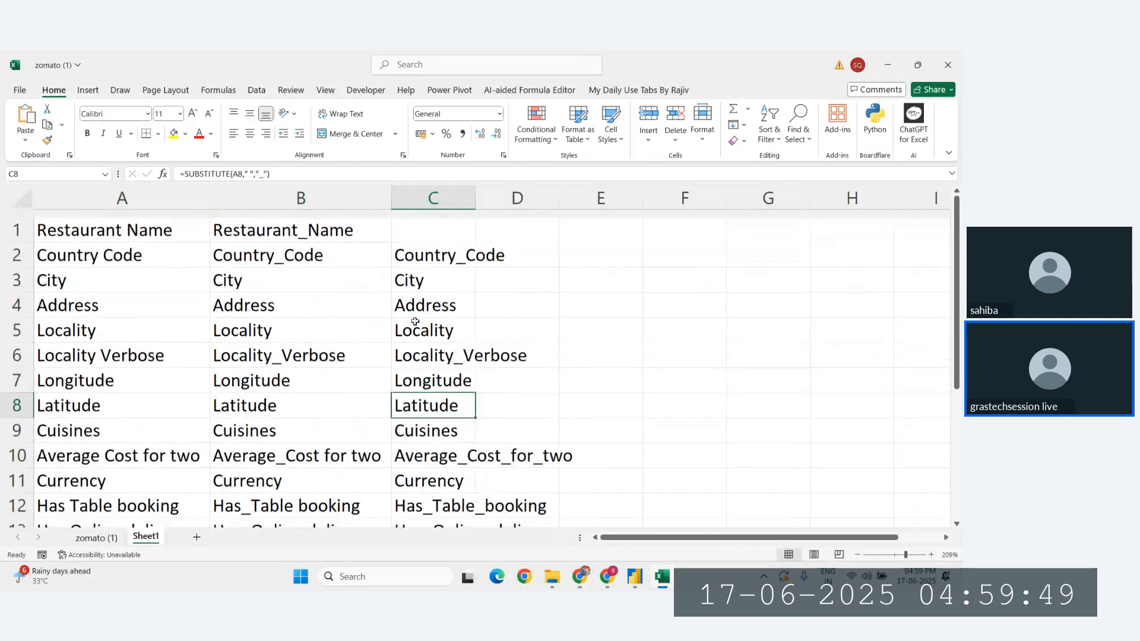
left_click(414, 234)
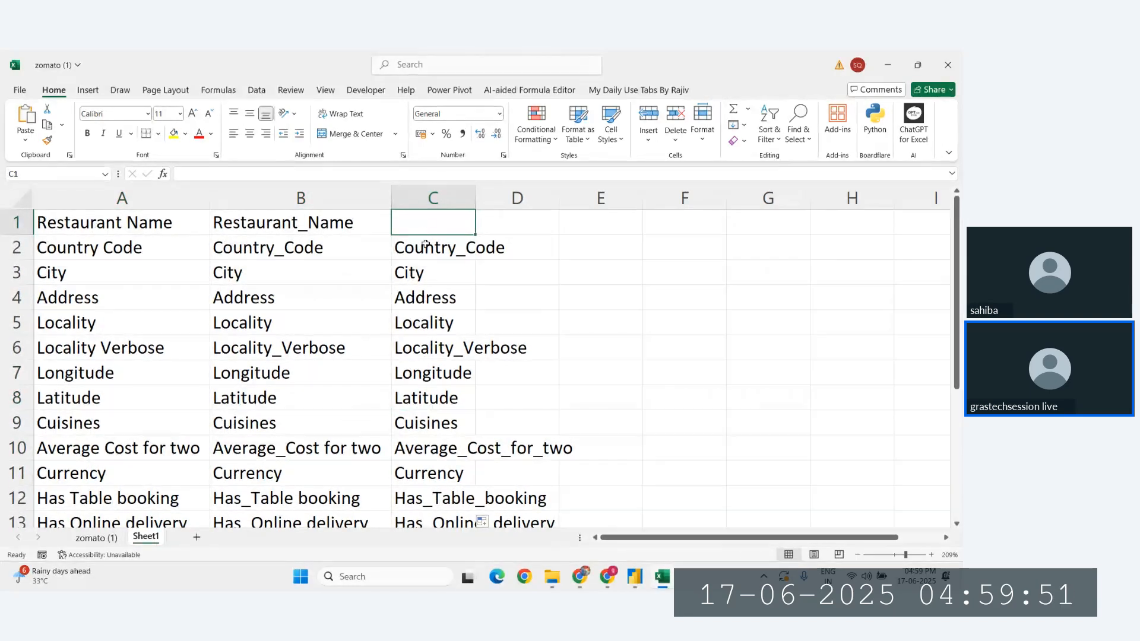
left_click(427, 244)
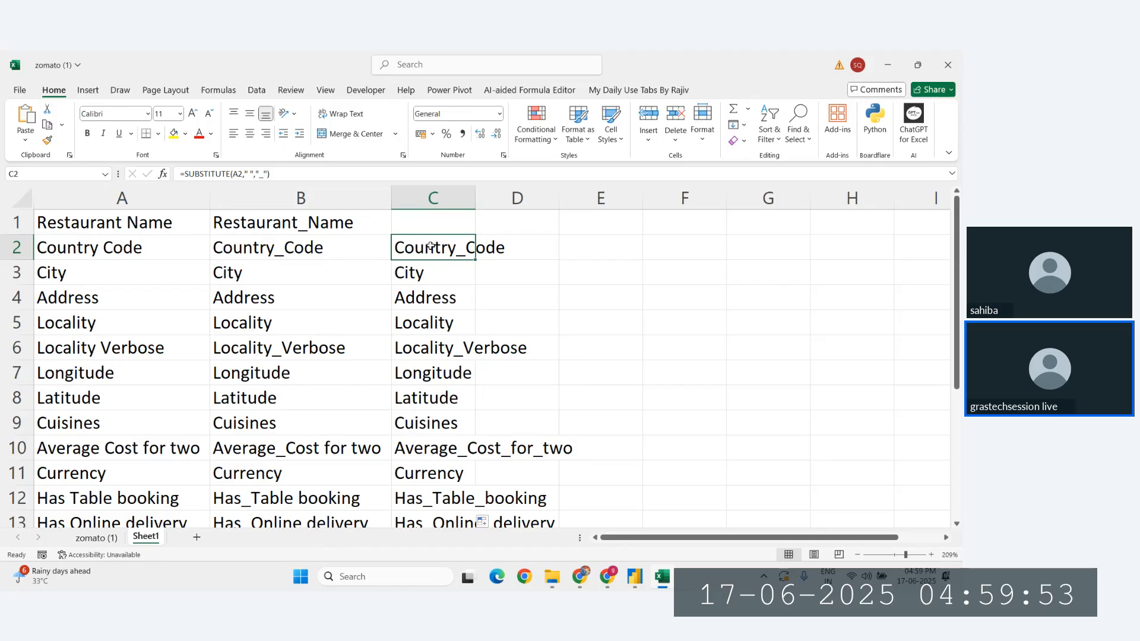
left_click(544, 451)
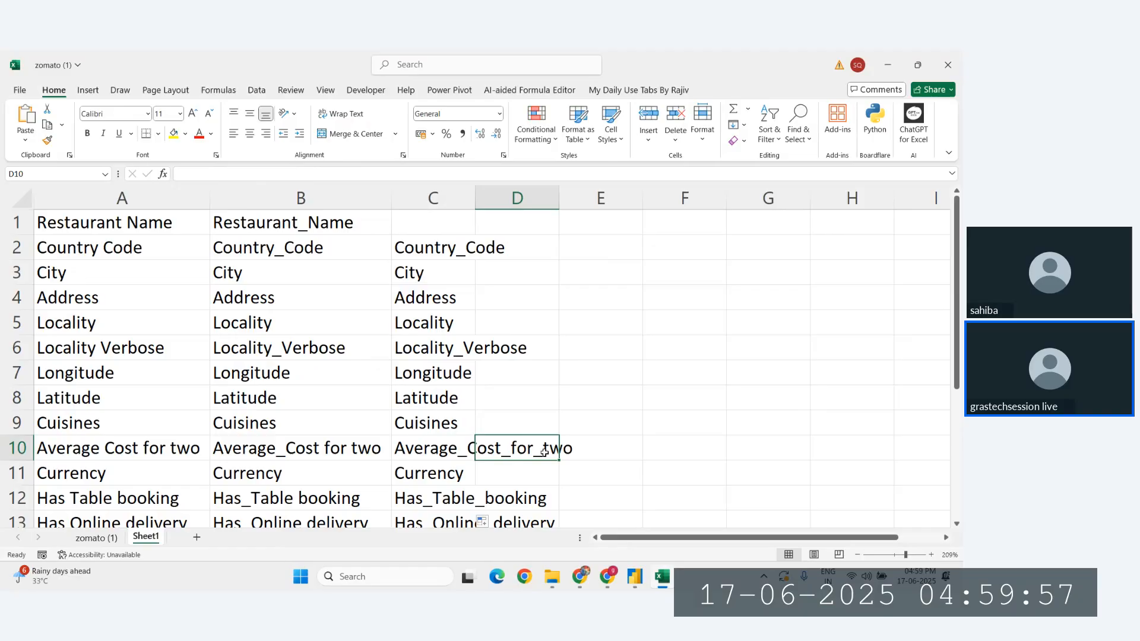
left_click(415, 445)
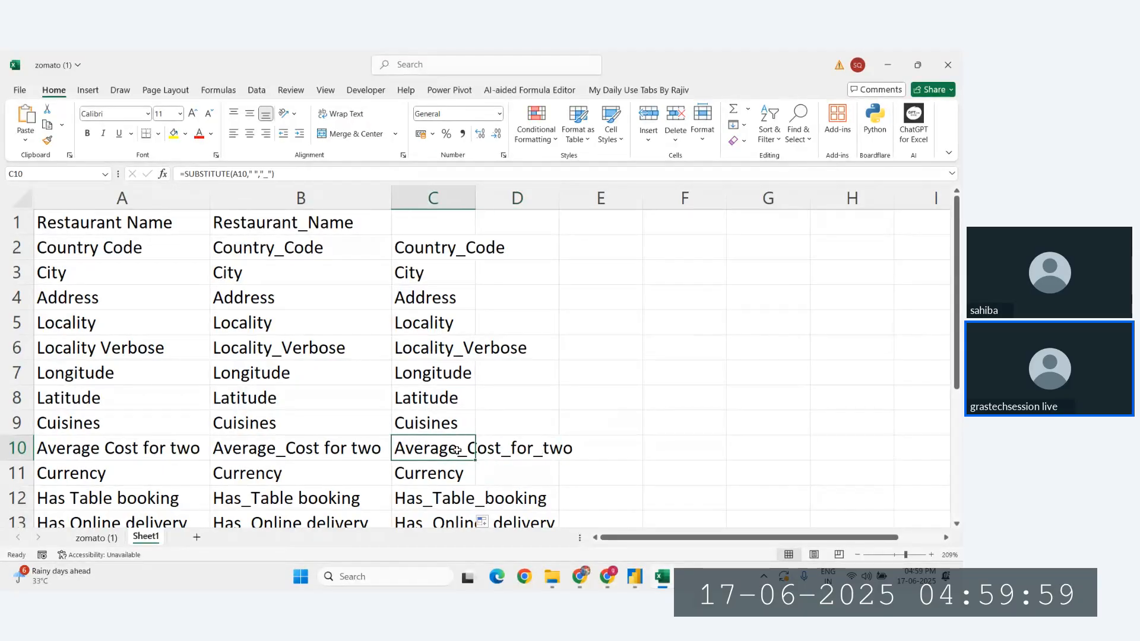
left_click(565, 425)
left_click(435, 219)
left_click(423, 254)
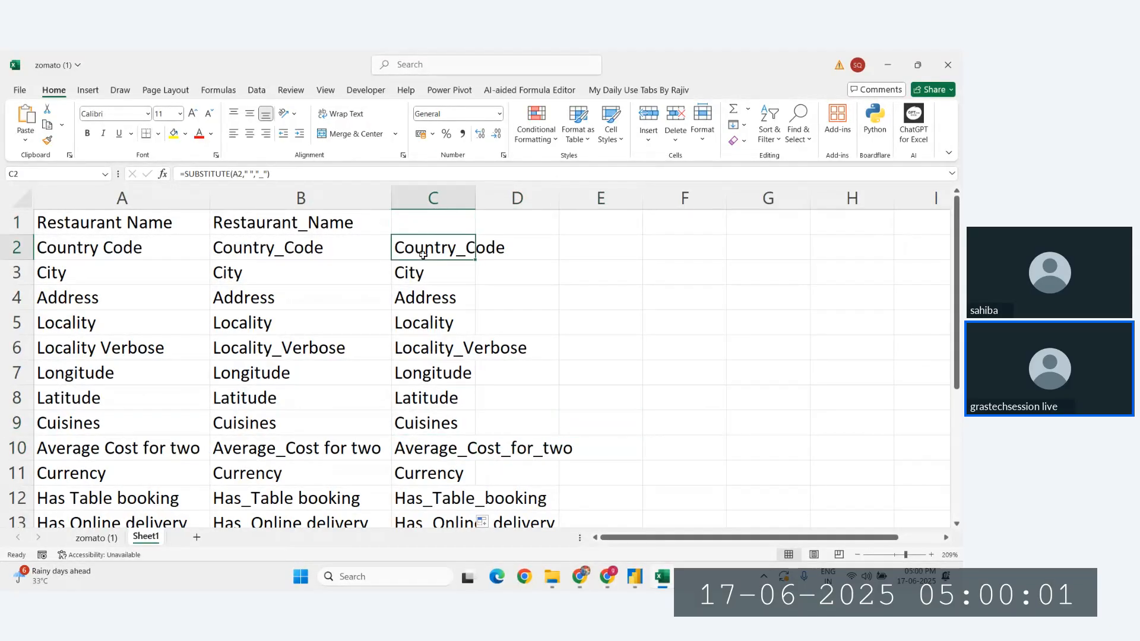
Switch to the DAX reference PDF in Chrome and look up the REPT entry in the text functions list.
key("alt+Tab")
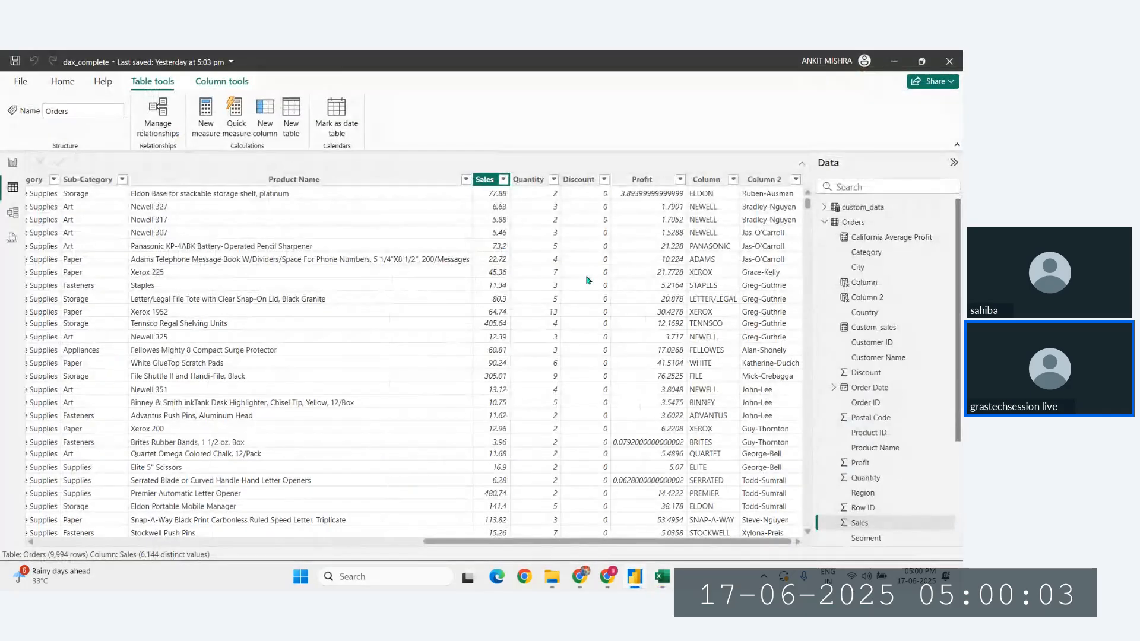
mouse_move(580, 576)
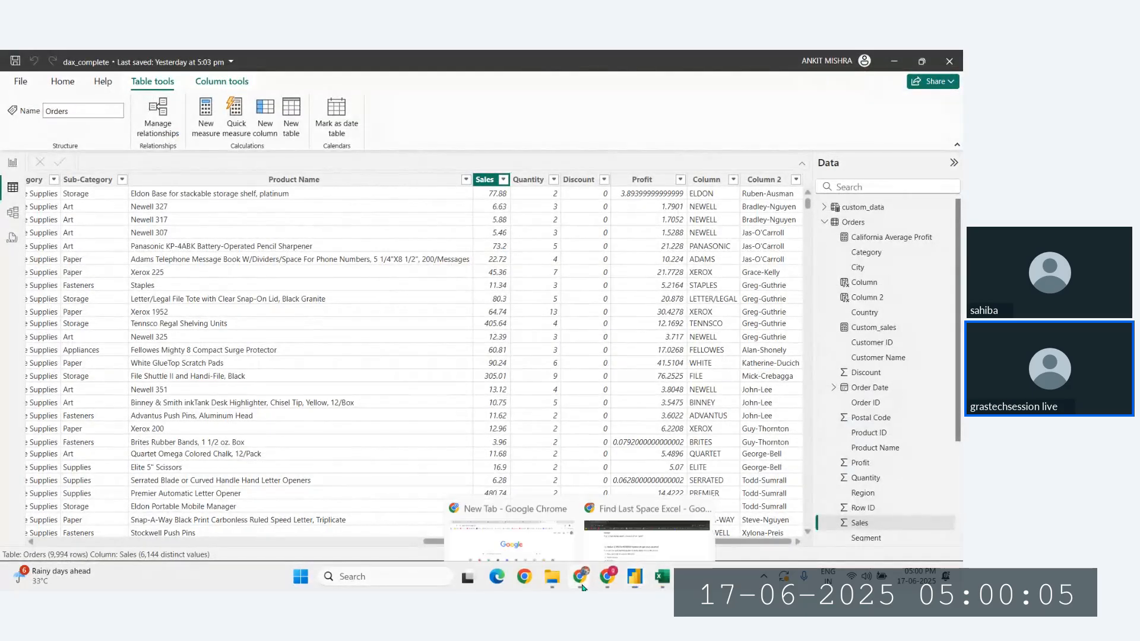
left_click(528, 507)
left_click(614, 60)
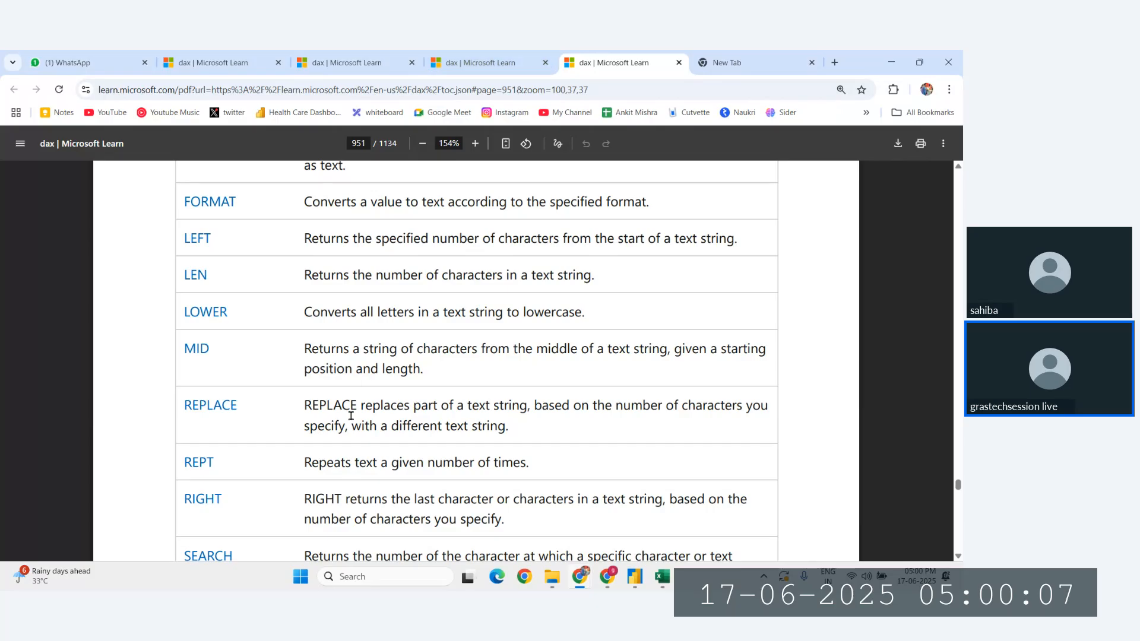
scroll(351, 416, "down", 1)
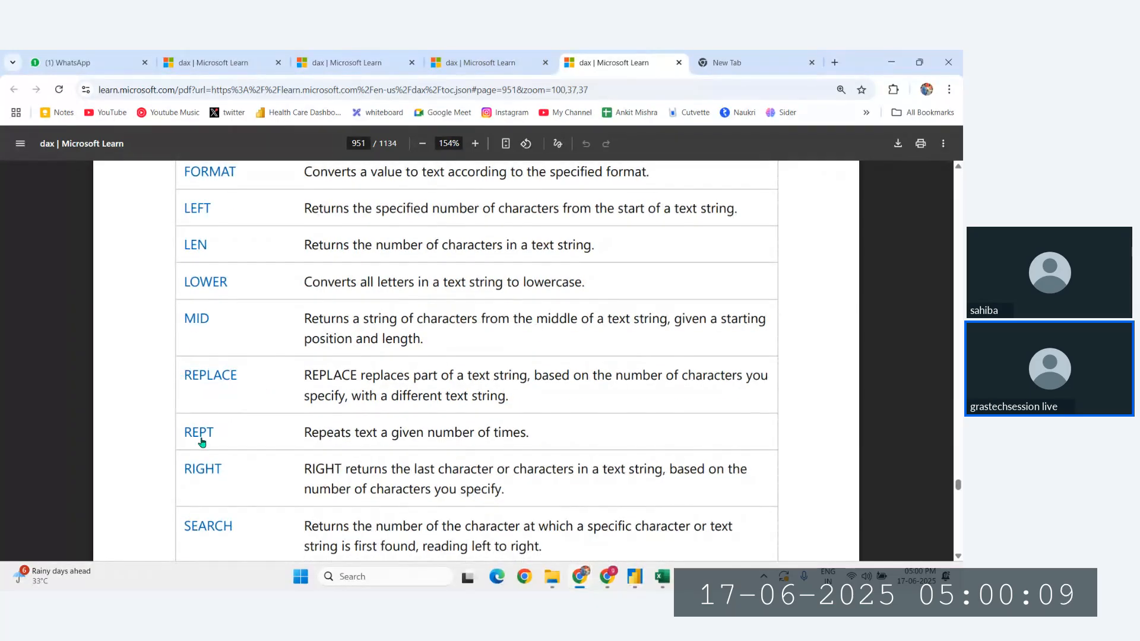
Switch to Power BI and look across the Orders table's columns from Row ID to Column 2.
left_click(662, 576)
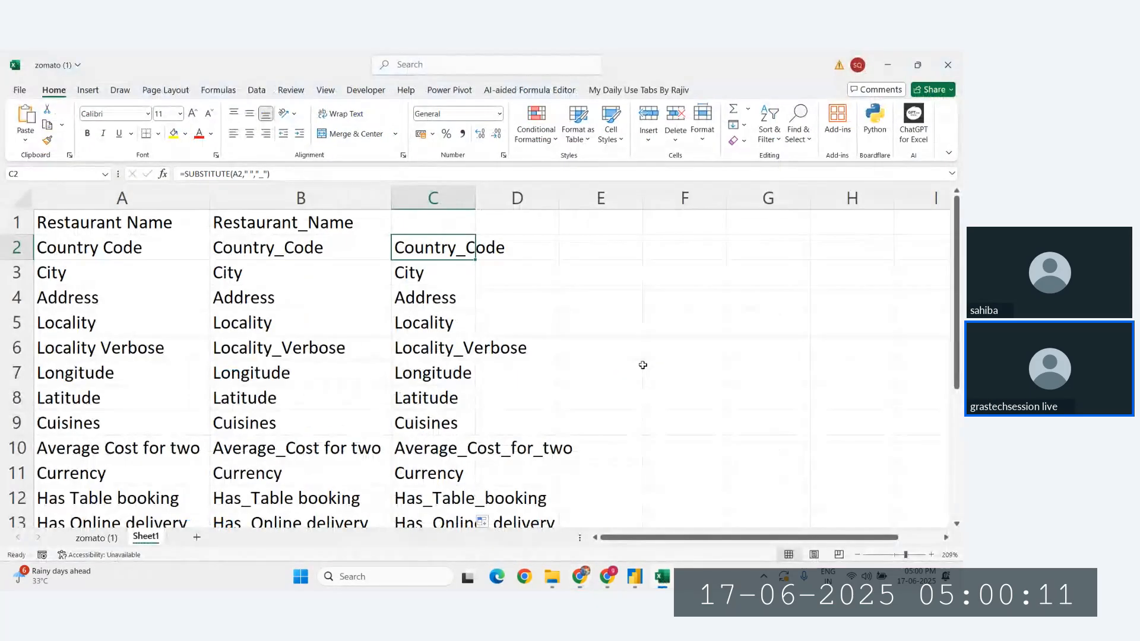
left_click(636, 585)
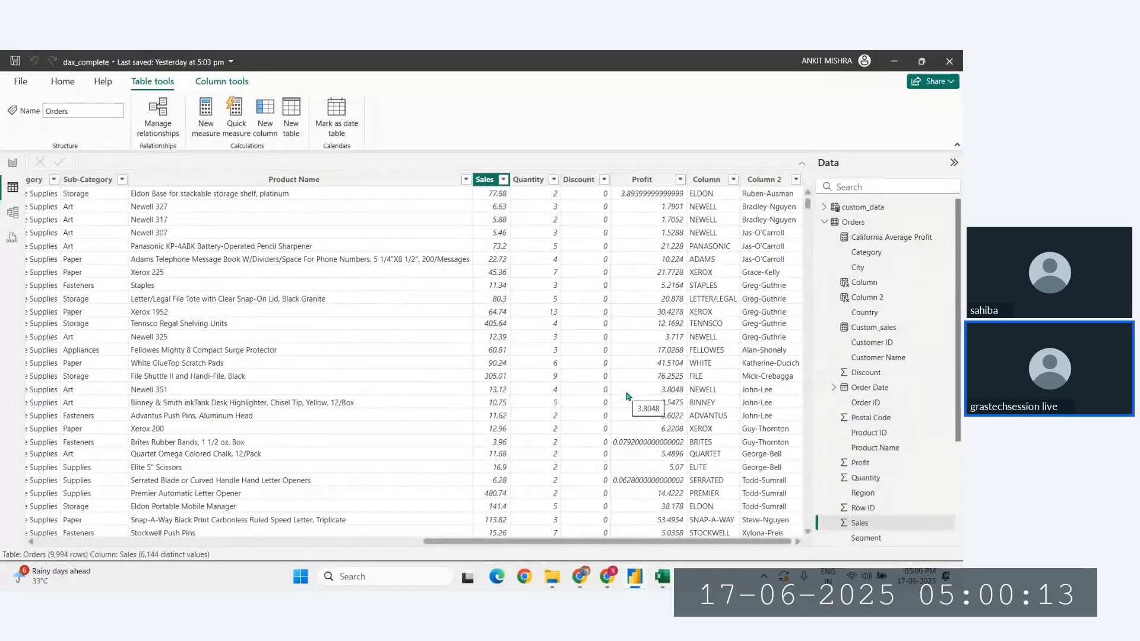
scroll(462, 263, "left", 10)
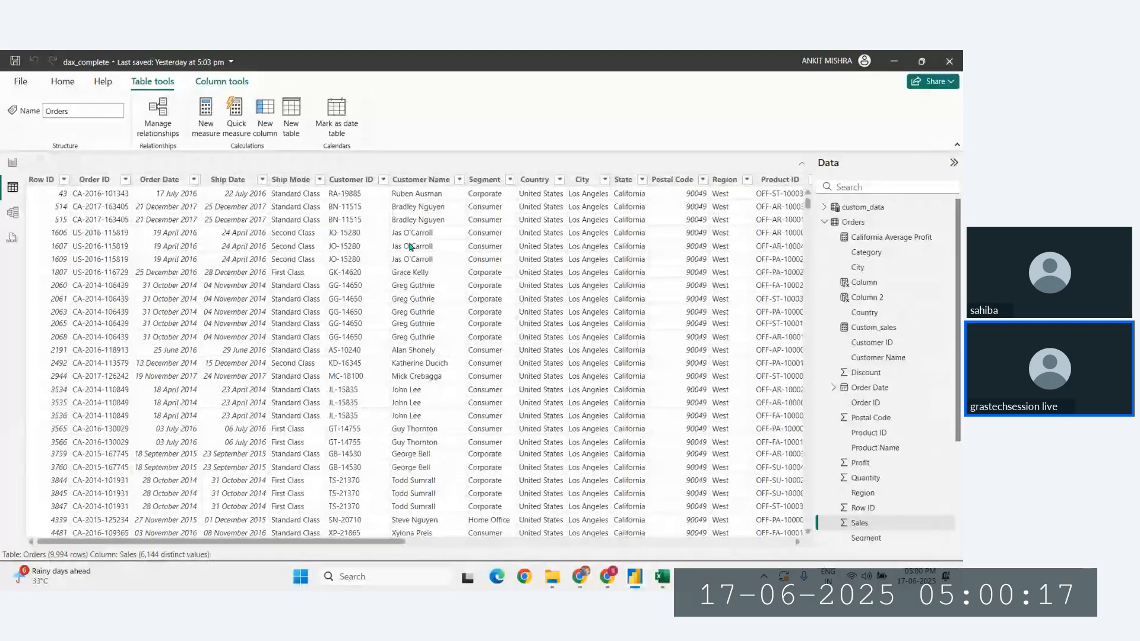
scroll(499, 261, "right", 12)
scroll(498, 262, "right", 2)
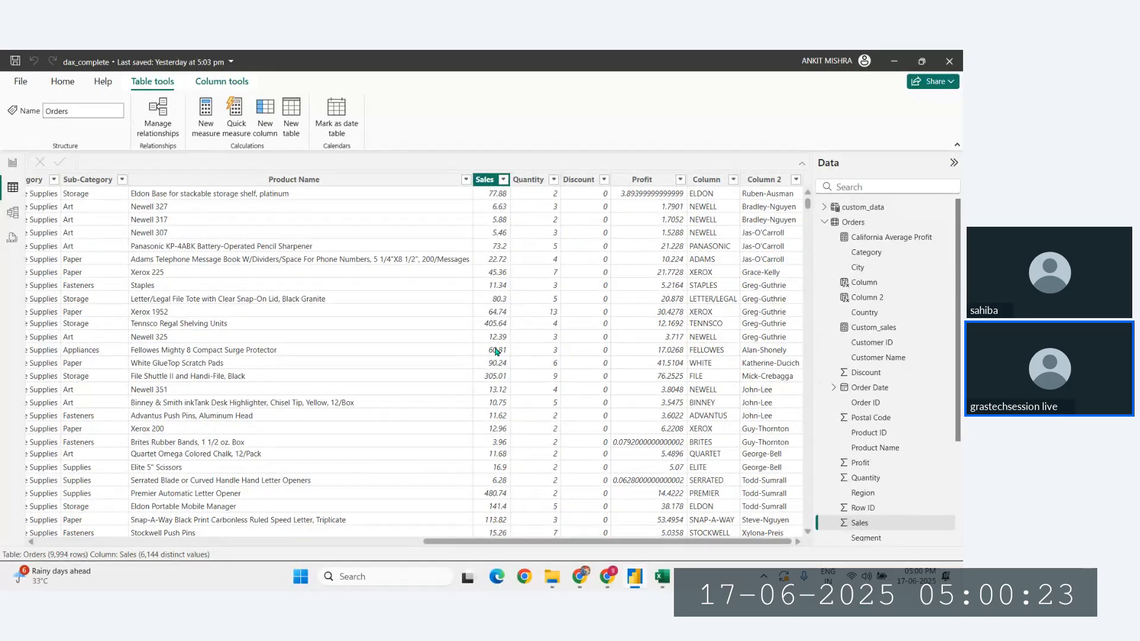
Sort the Orders table by Sales in descending order and finally in ascending order.
left_click(504, 180)
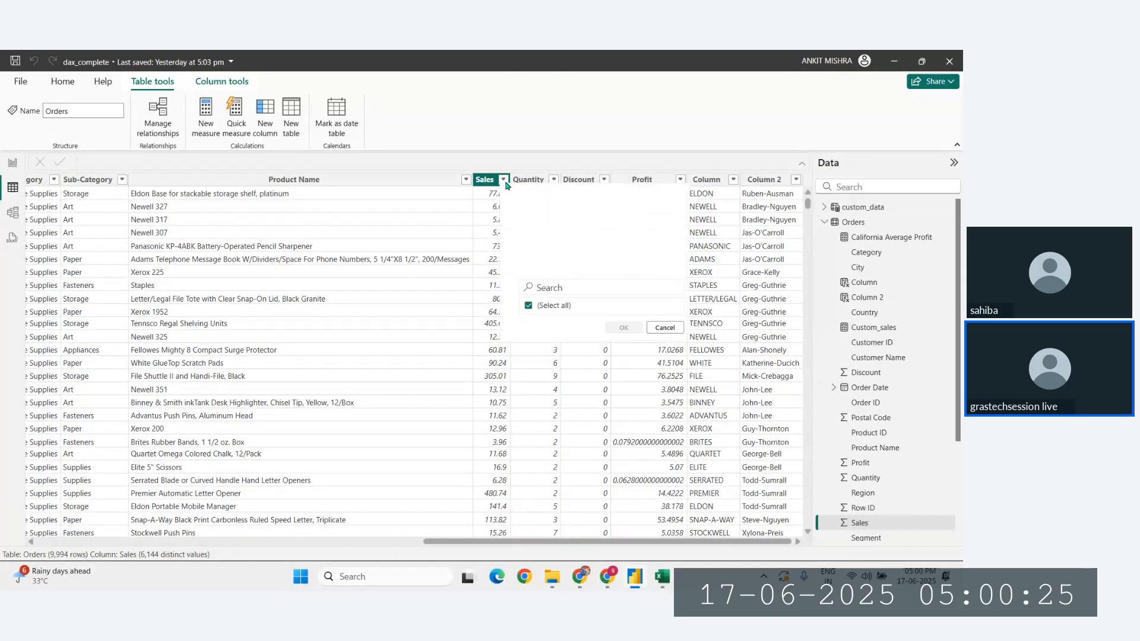
left_click(542, 207)
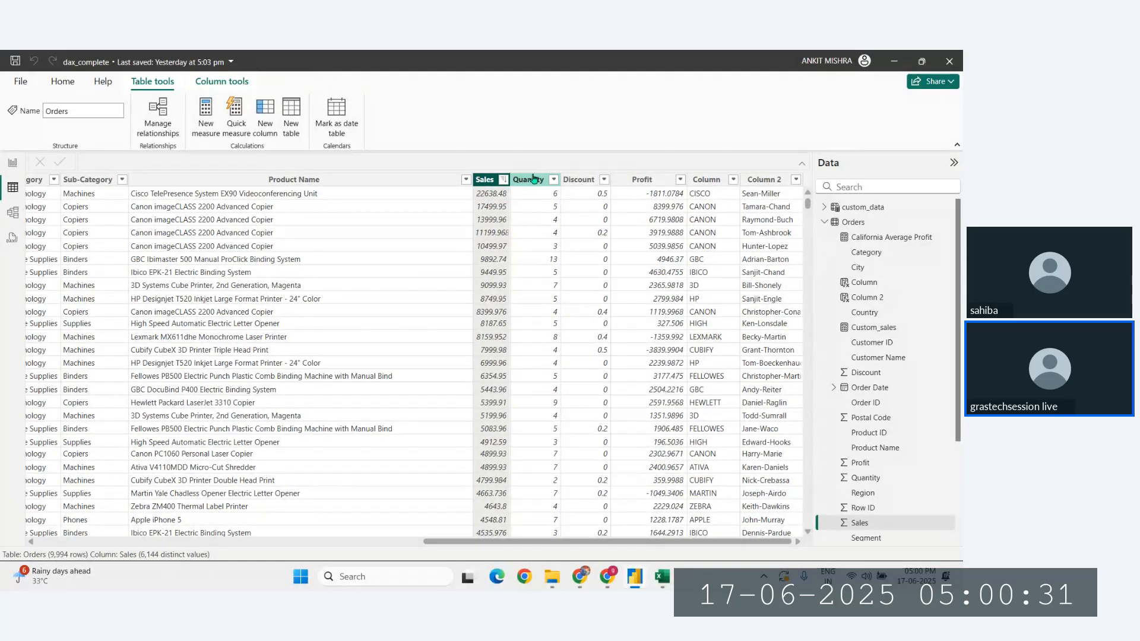
left_click(504, 180)
left_click(525, 193)
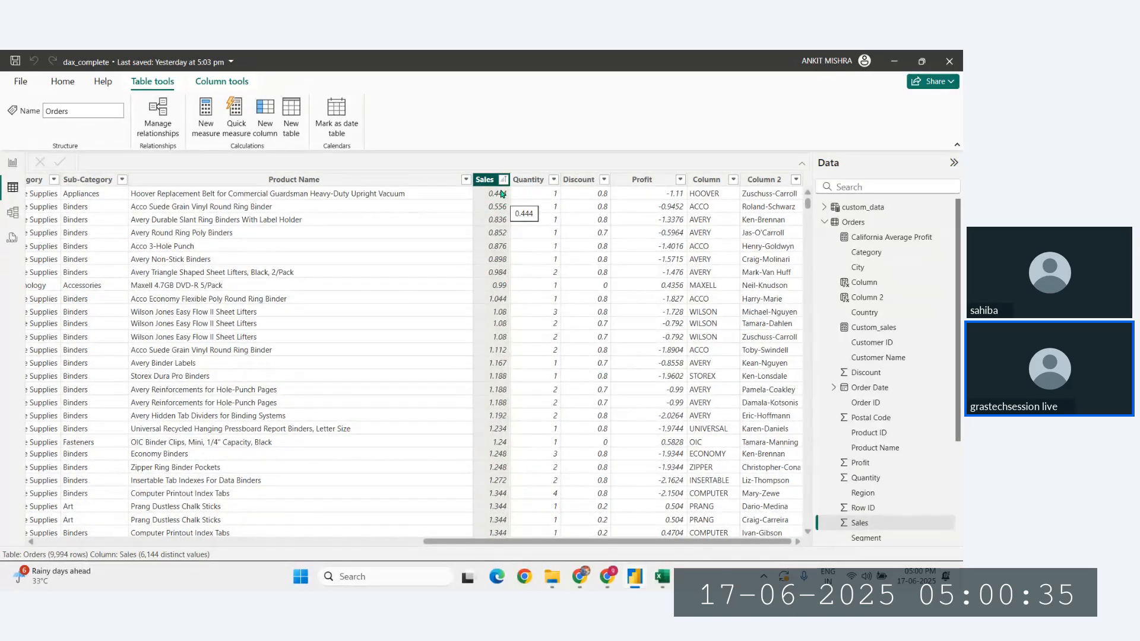
left_click(503, 180)
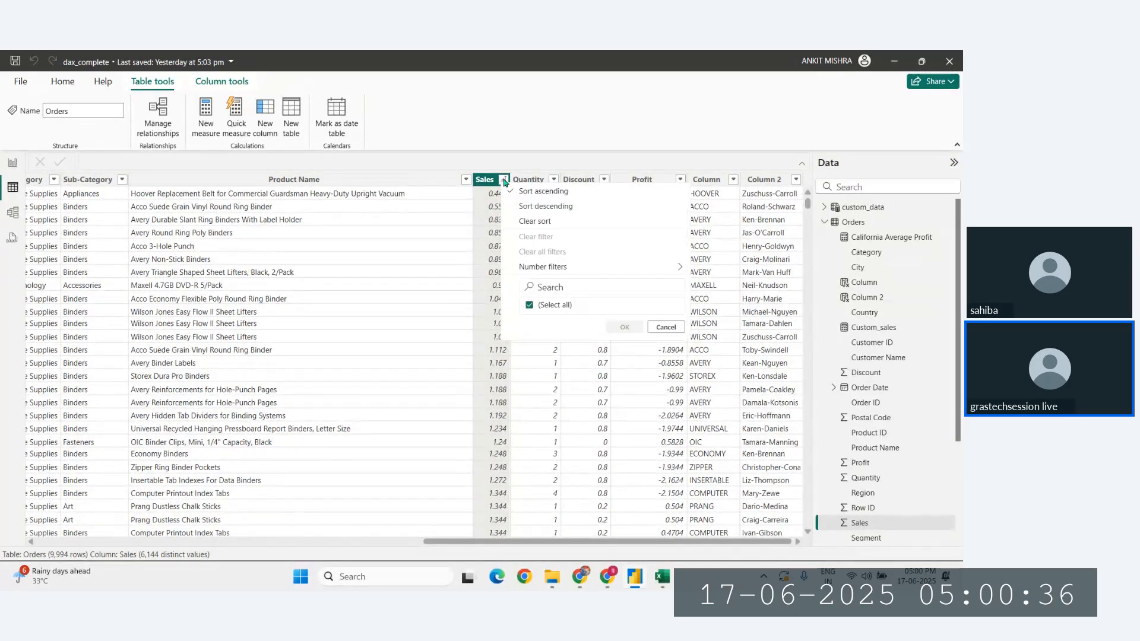
left_click(440, 311)
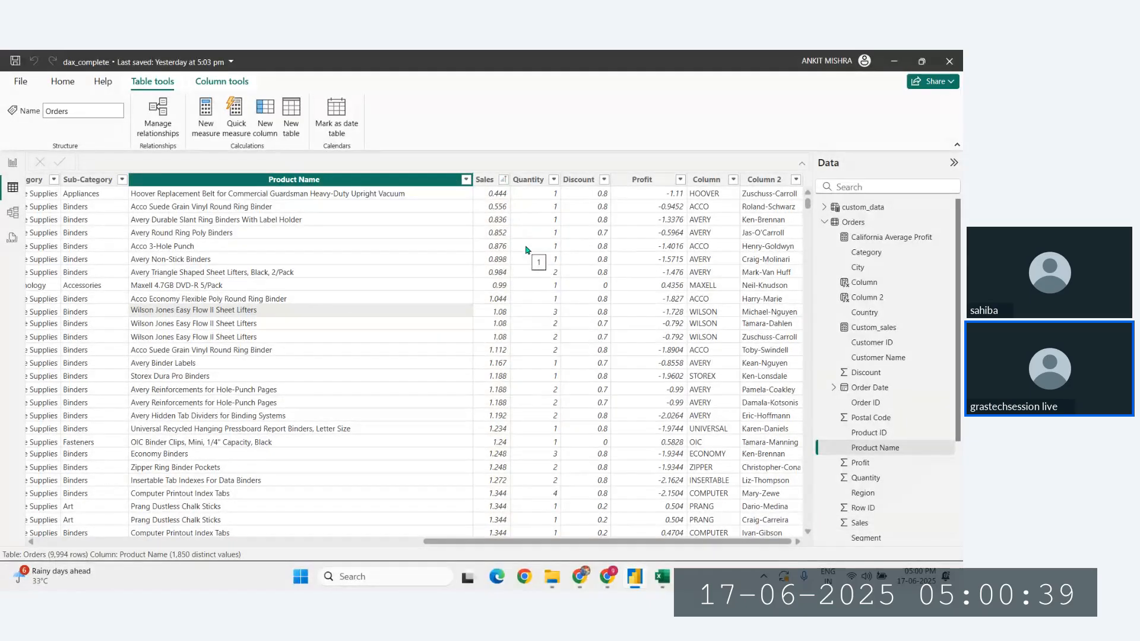
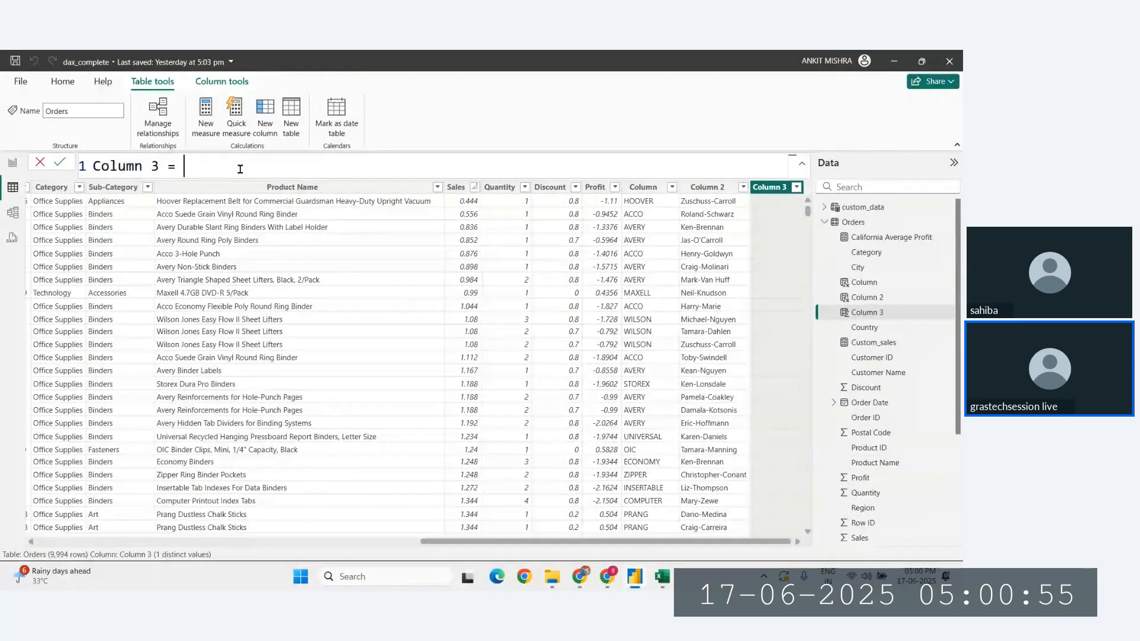
Start Column 3's formula in the Orders table as an IF function with the logical test Orders[Sales]>5000.
type("if")
key("Tab")
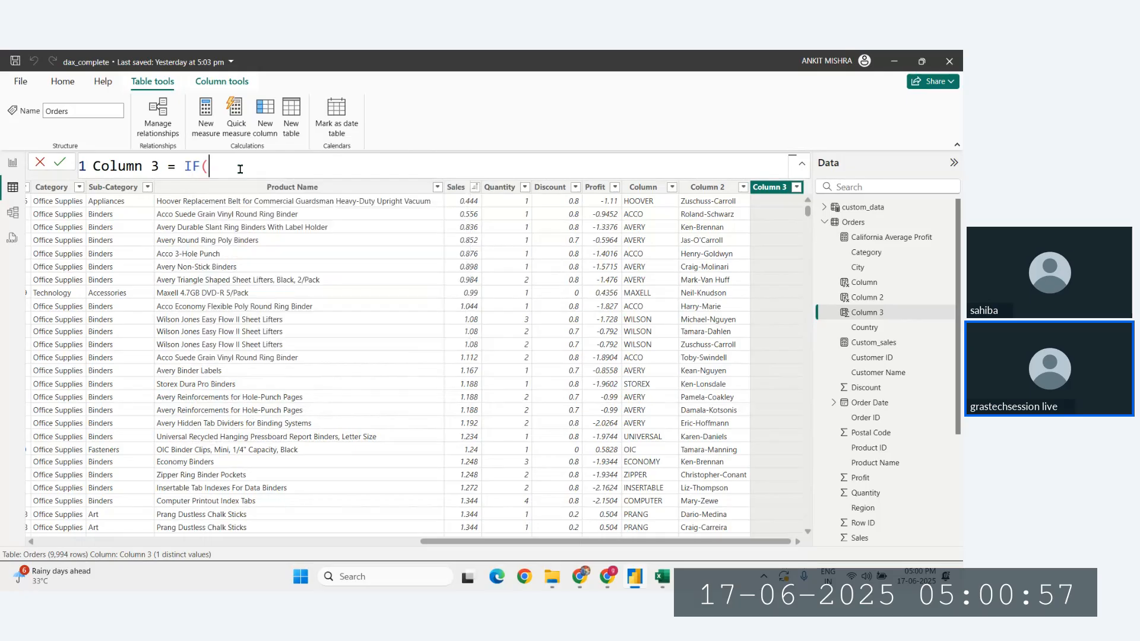
type("da")
key("BackSpace")
key("BackSpace")
type("s")
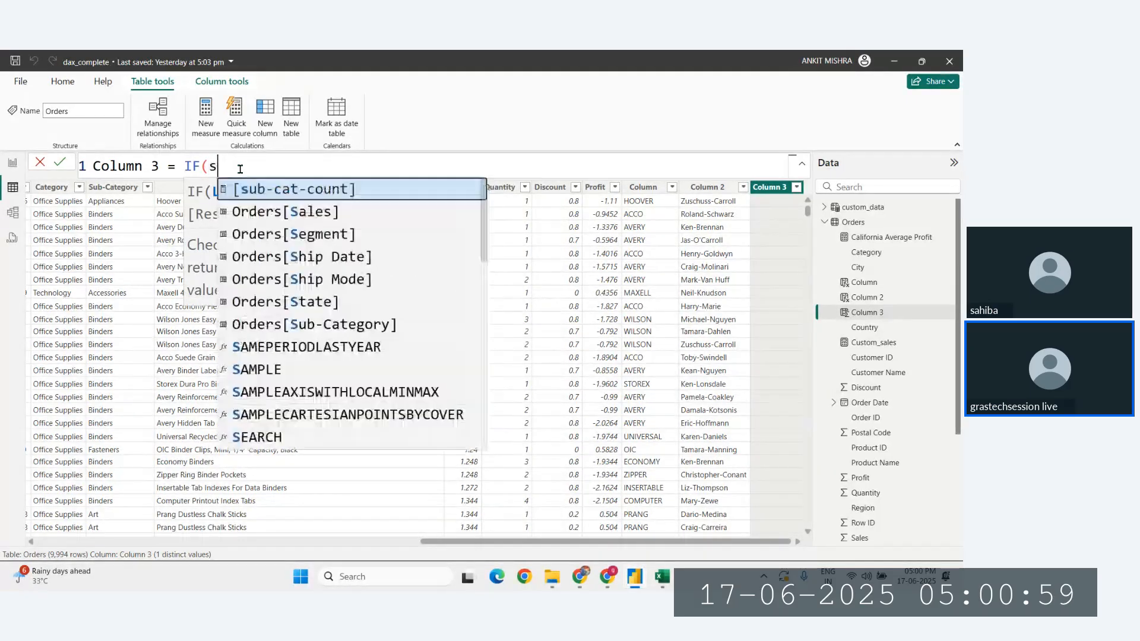
type("[Sale")
key("Tab")
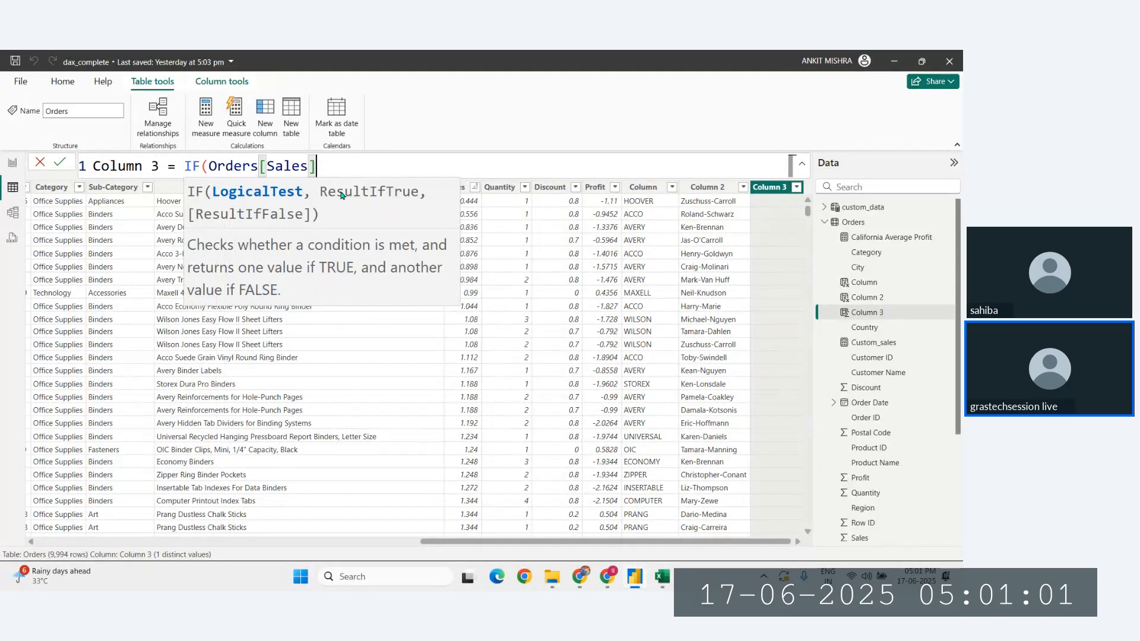
type(">")
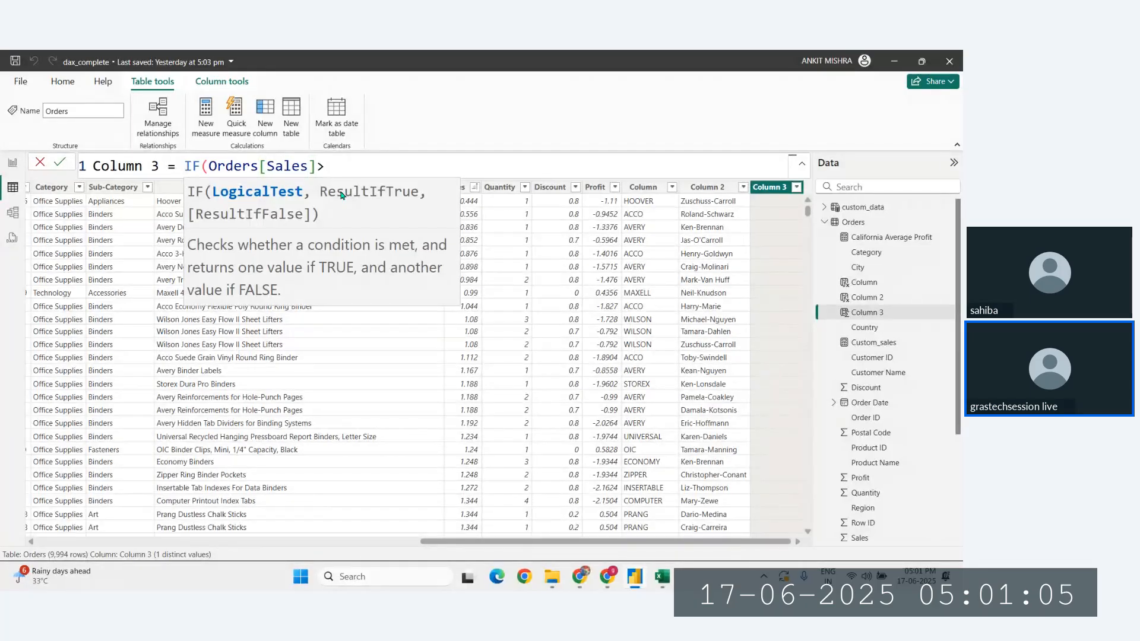
type("5000")
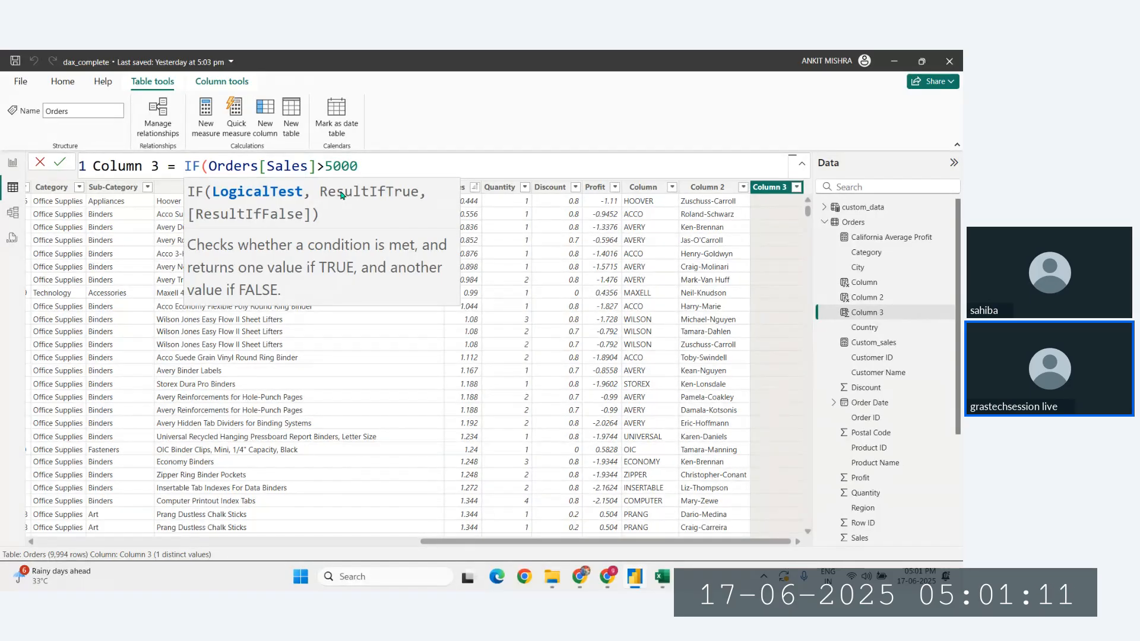
Complete Column 3's IF function to return 5 when the test is true and 3 when it is false.
type(",")
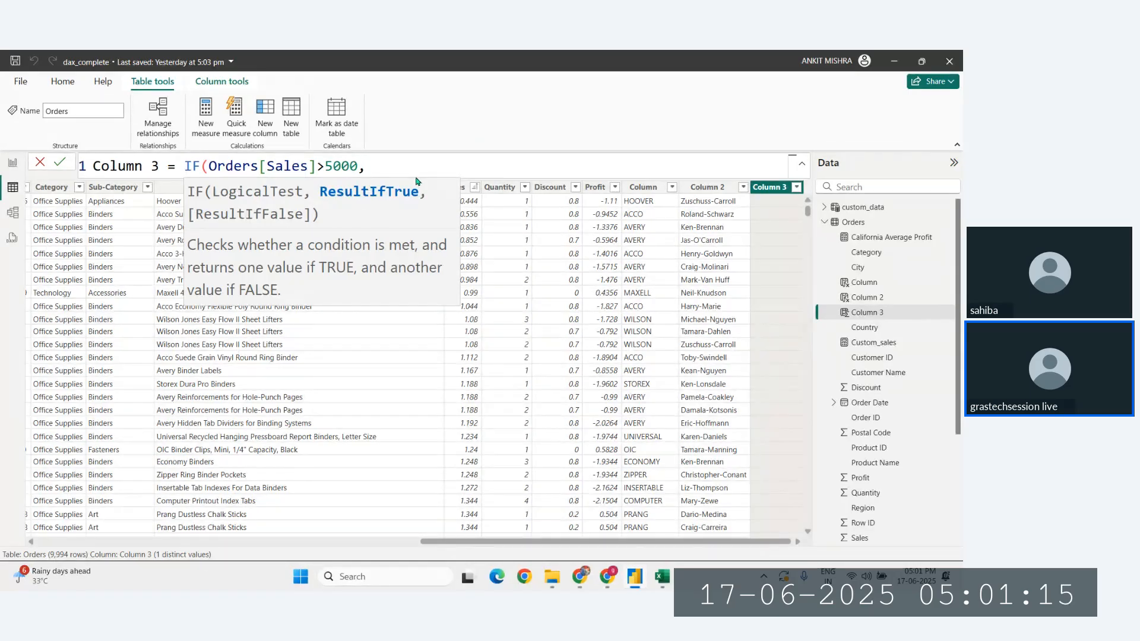
type("5")
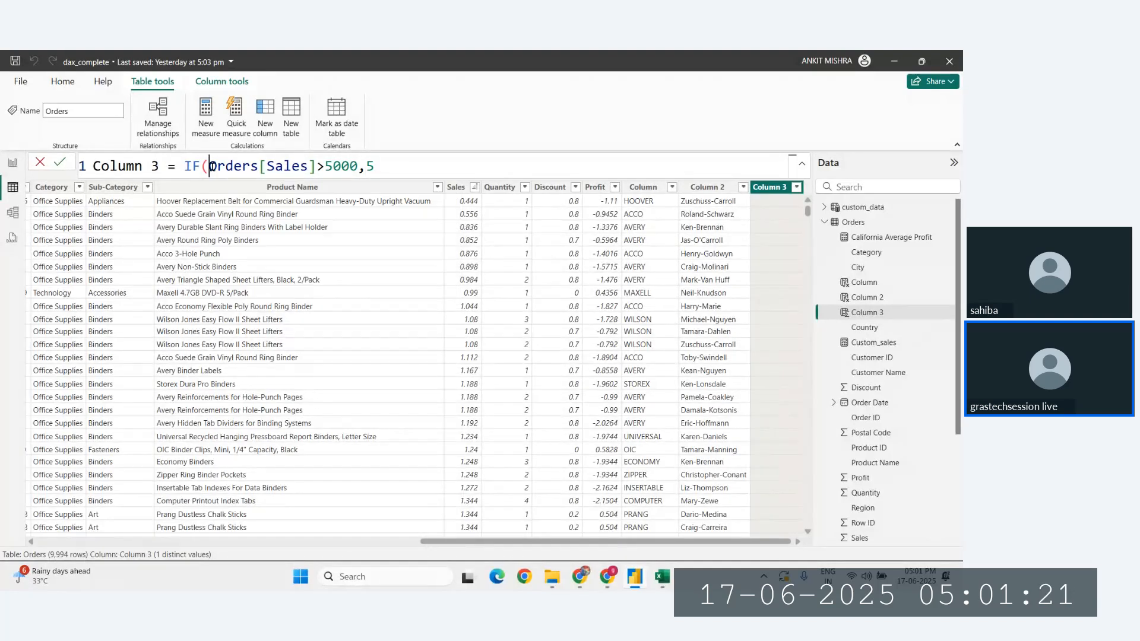
left_click_drag(208, 166, 360, 168)
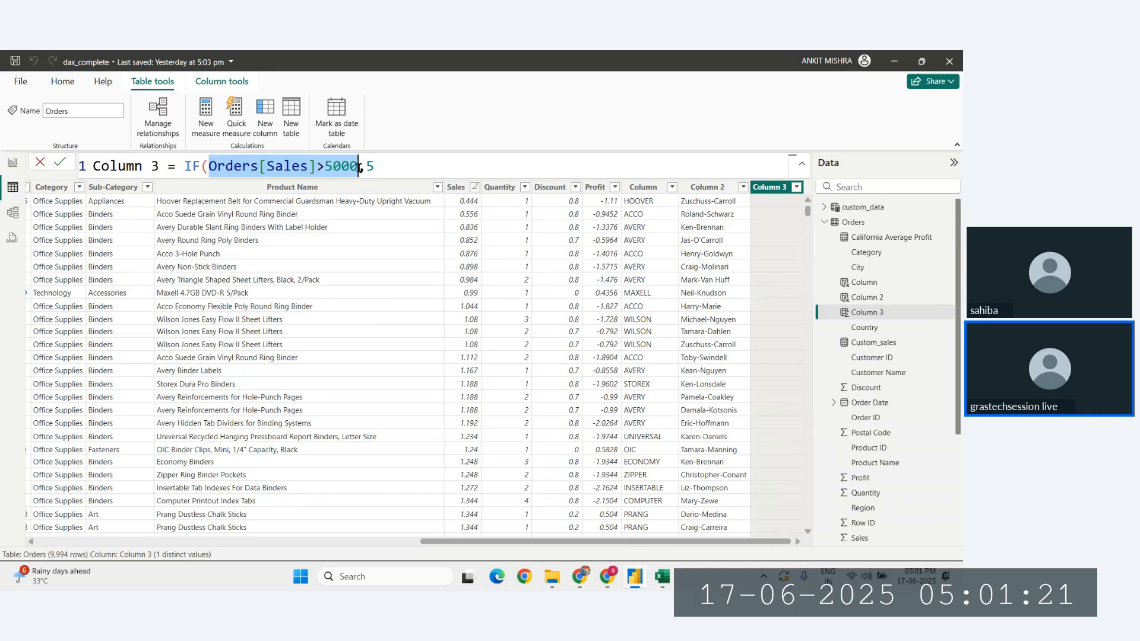
left_click(394, 170)
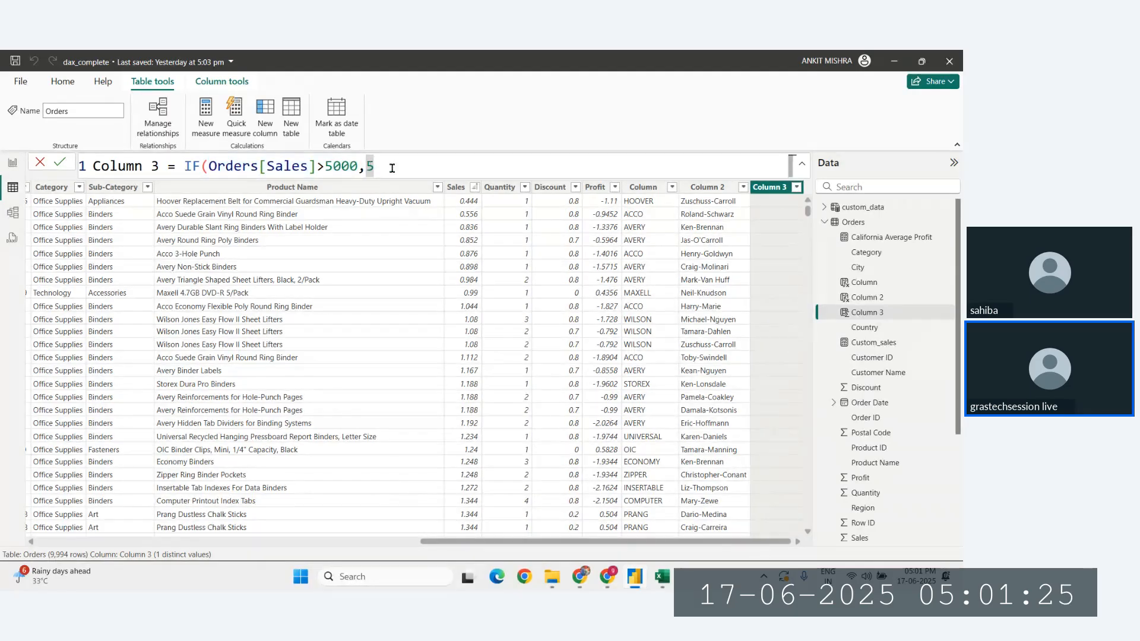
type(",")
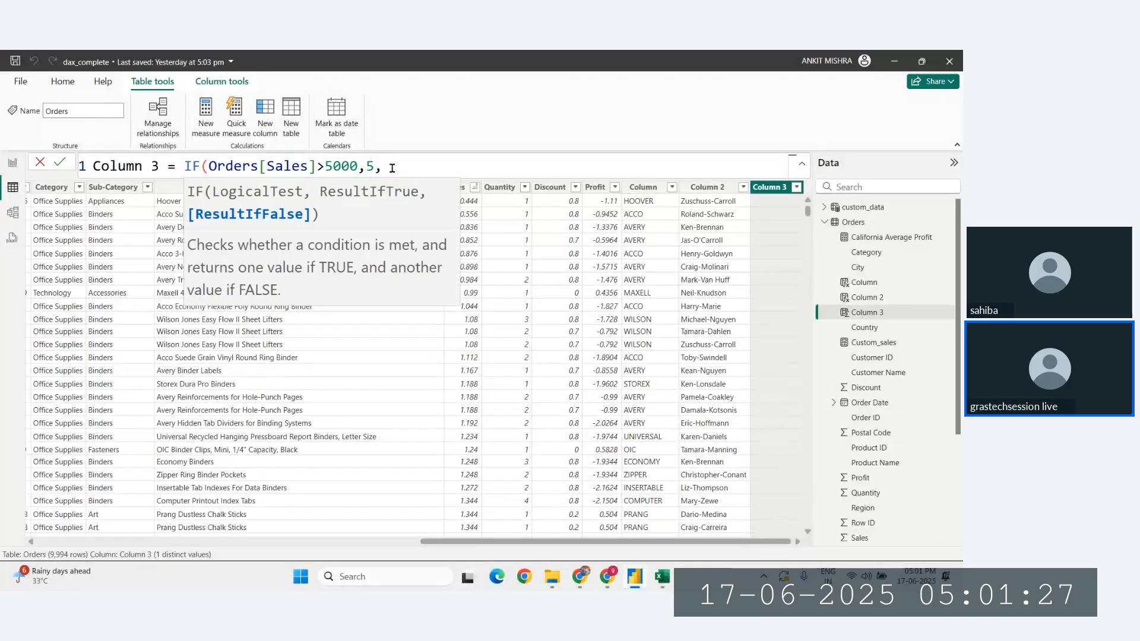
type("3)")
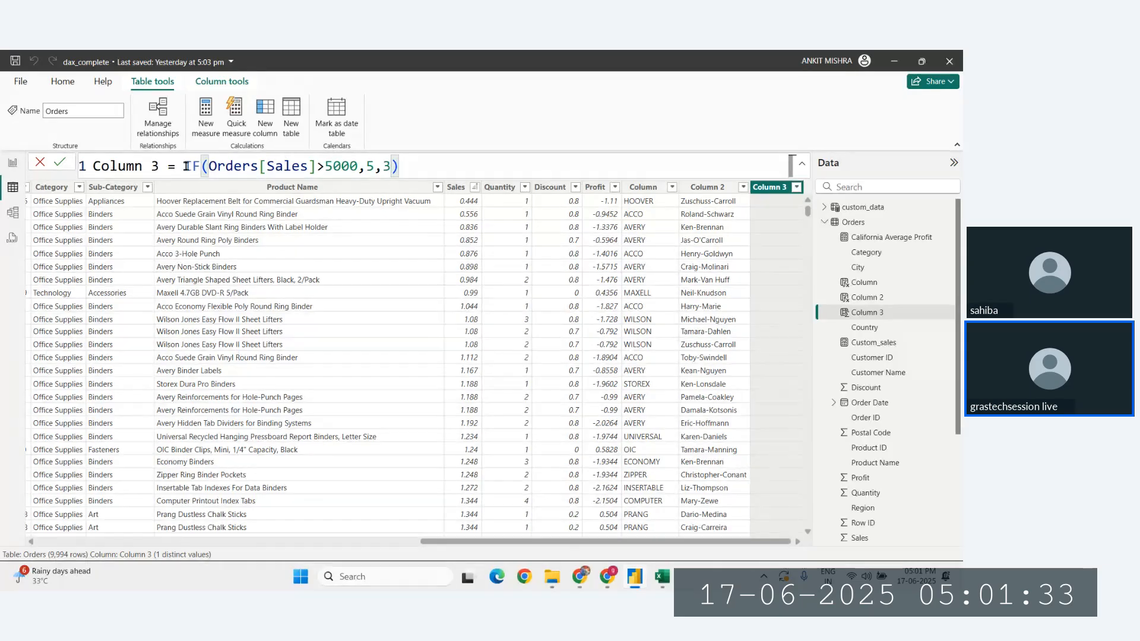
left_click_drag(185, 166, 410, 168)
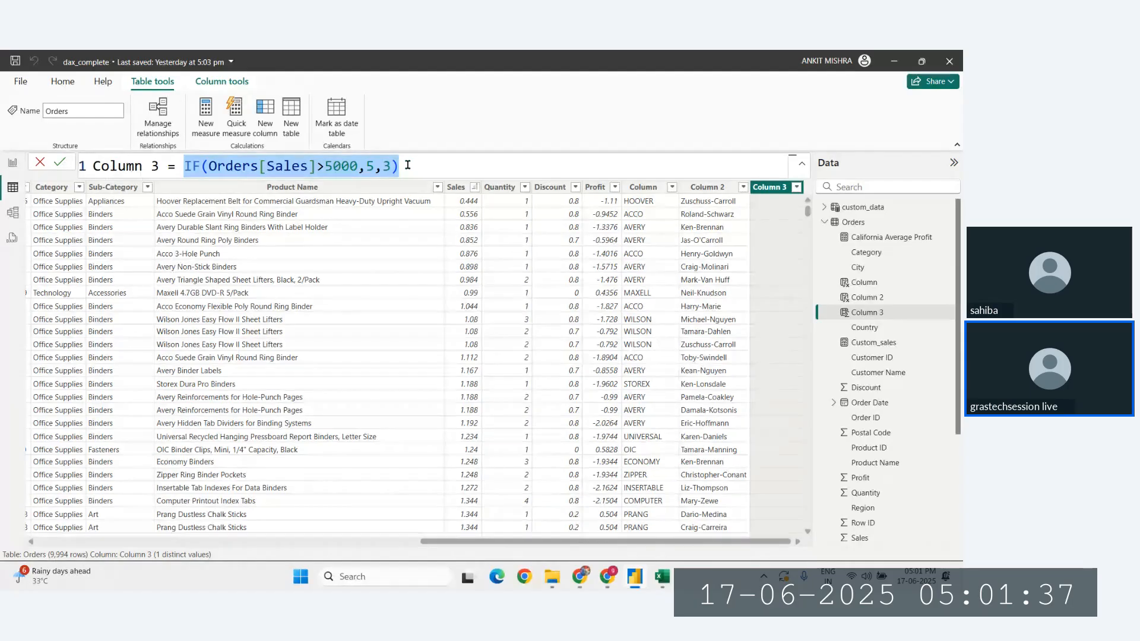
left_click(408, 165)
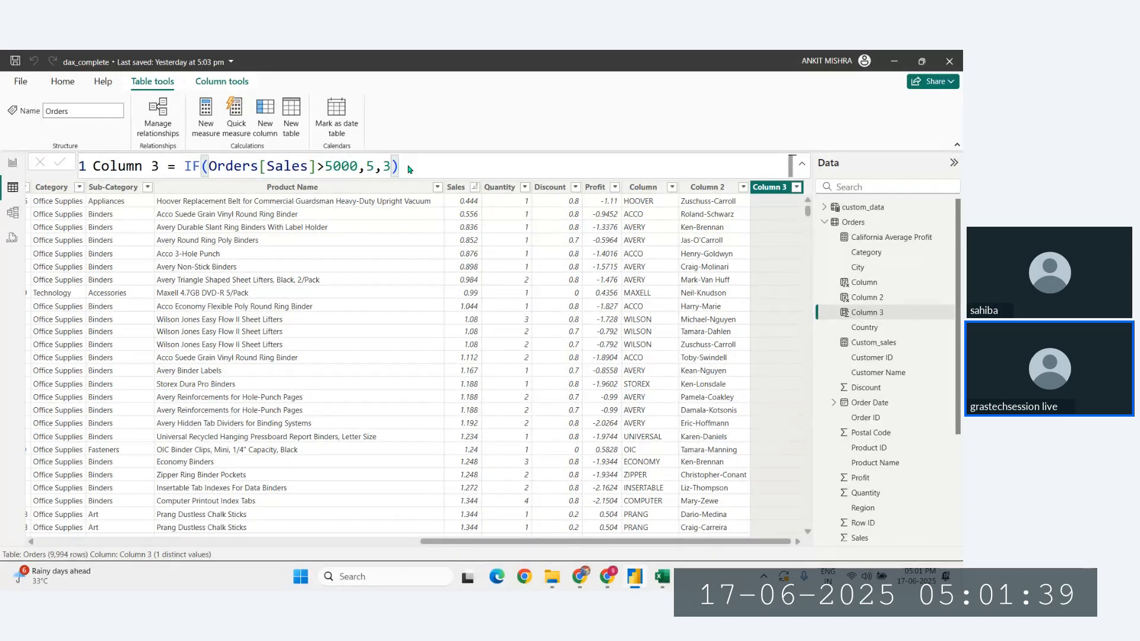
Commit the IF formula and sort the Orders table by Column 3 in descending order.
key("Return")
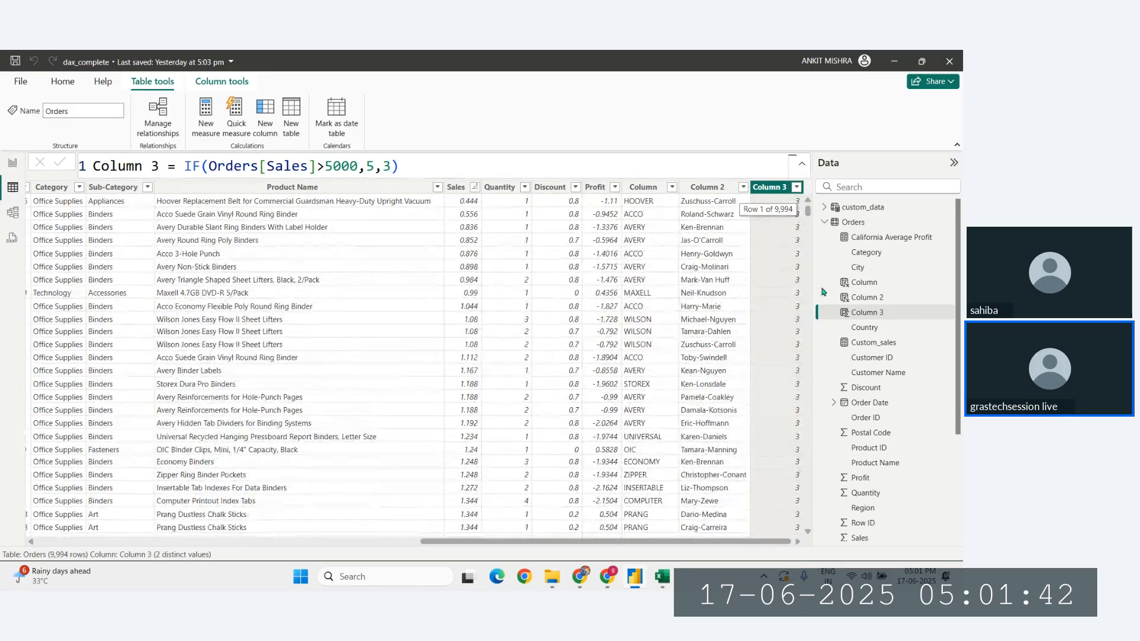
left_click(796, 187)
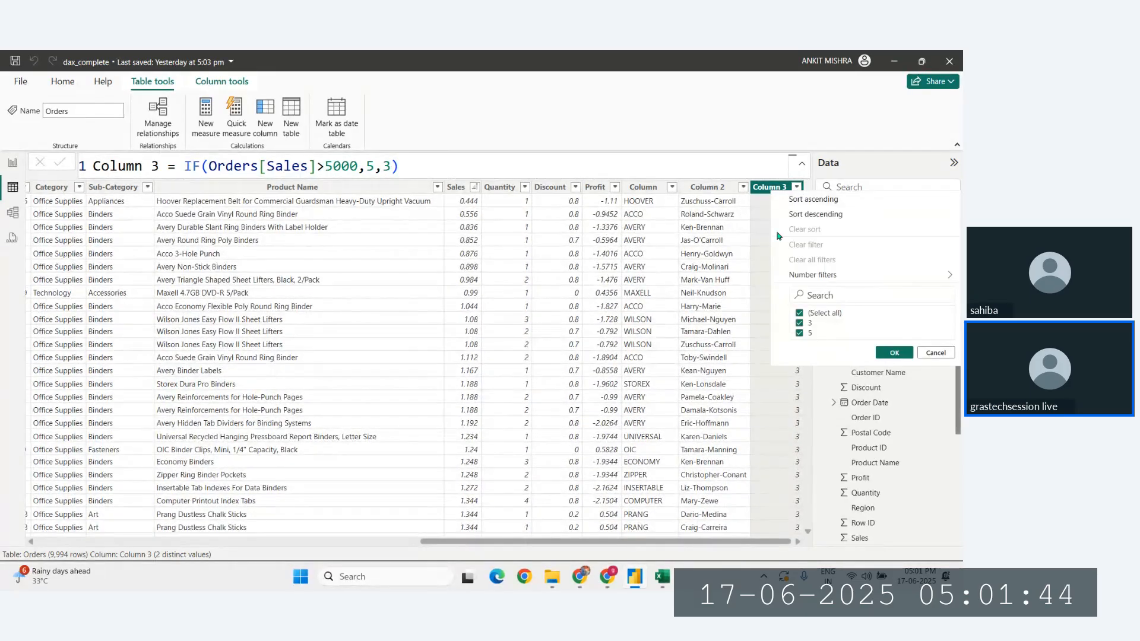
left_click(815, 213)
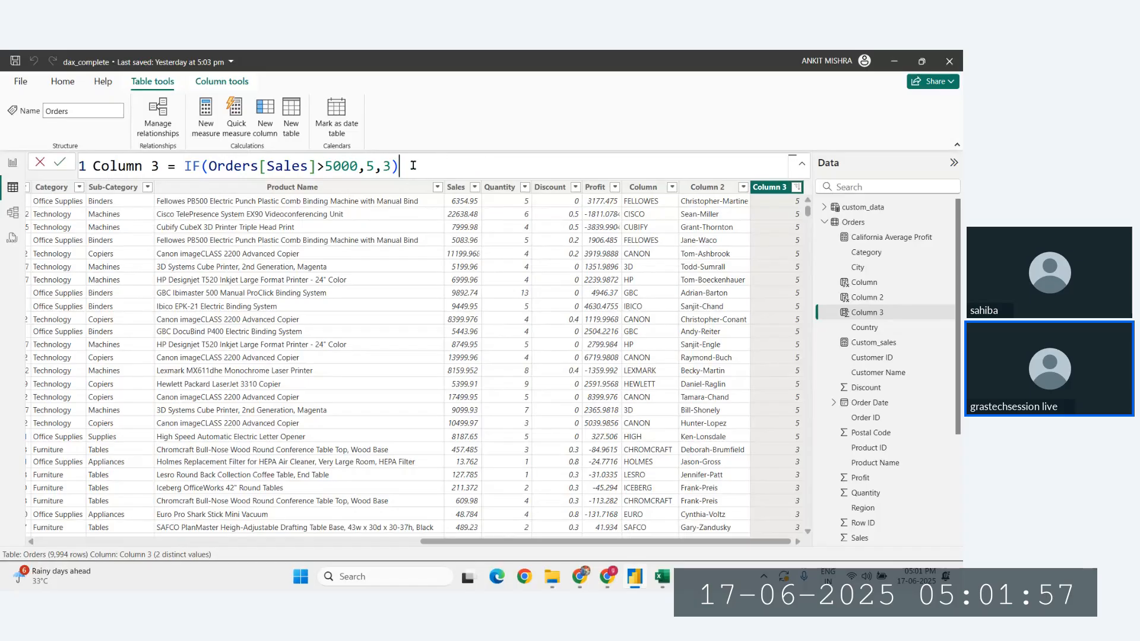
left_click_drag(404, 166, 185, 170)
key("BackSpace")
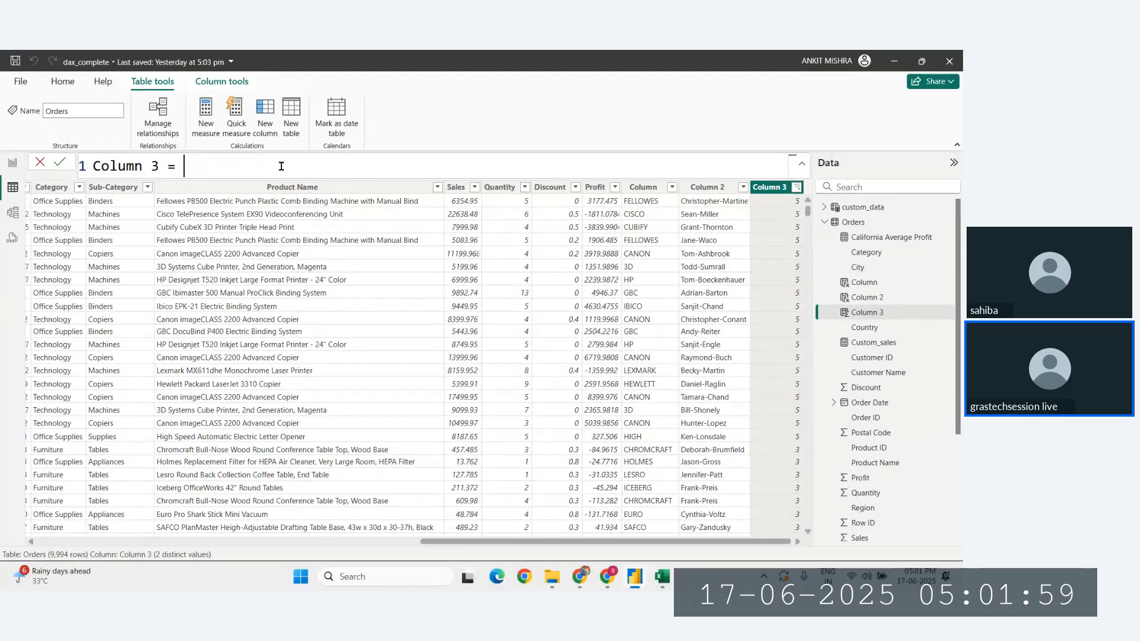
type("rep")
key("Down")
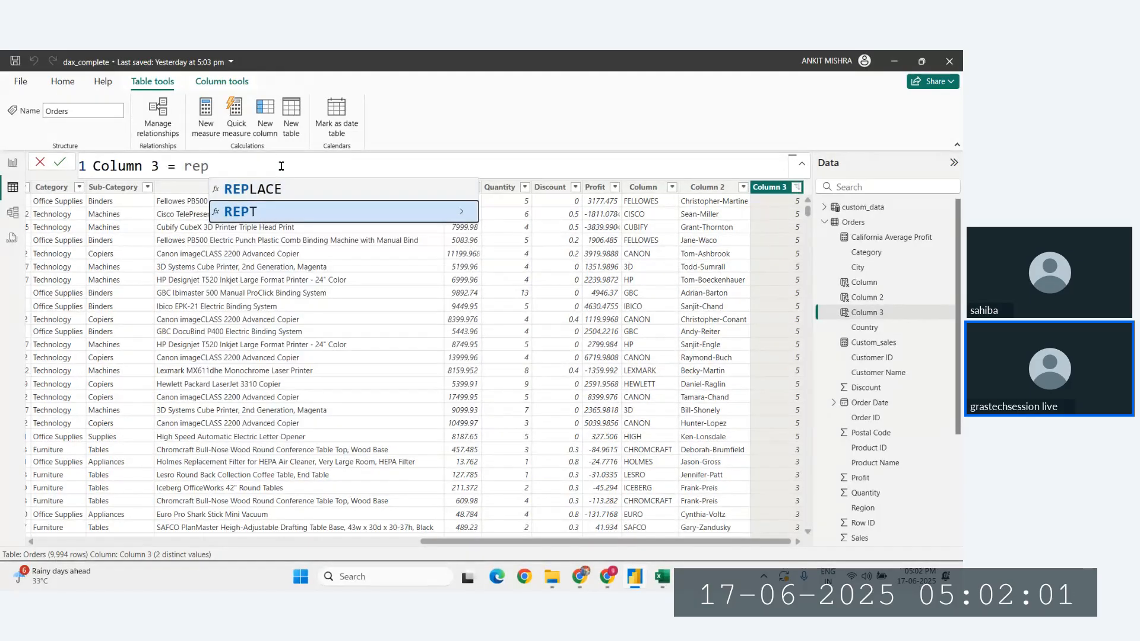
key("Tab")
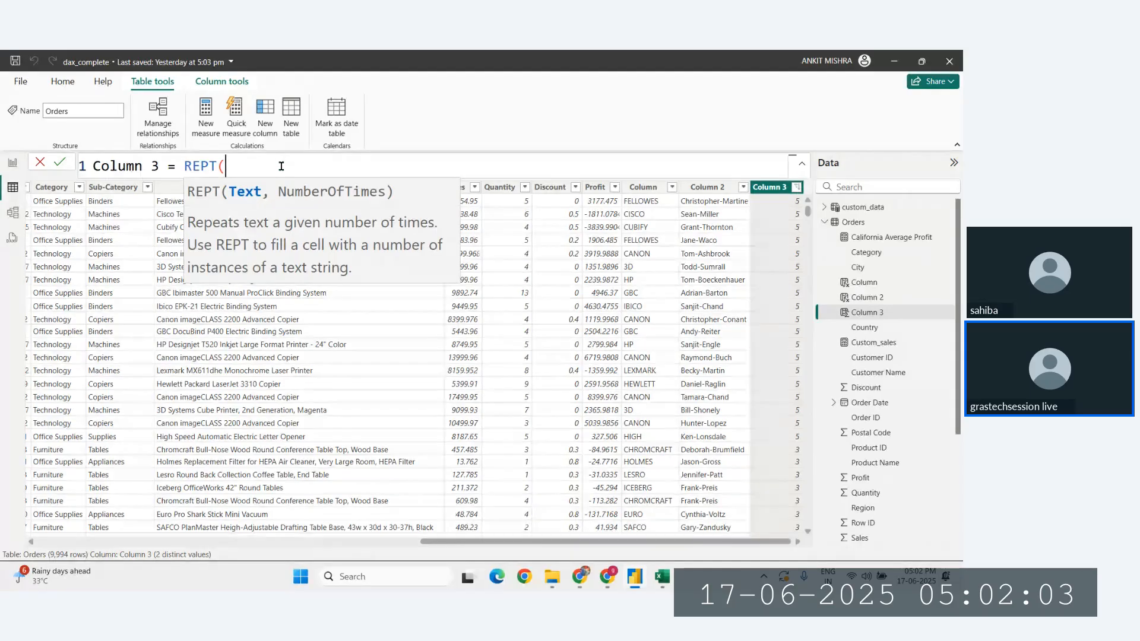
key("ctrl+z")
key("ctrl+z")
key("ctrl+z")
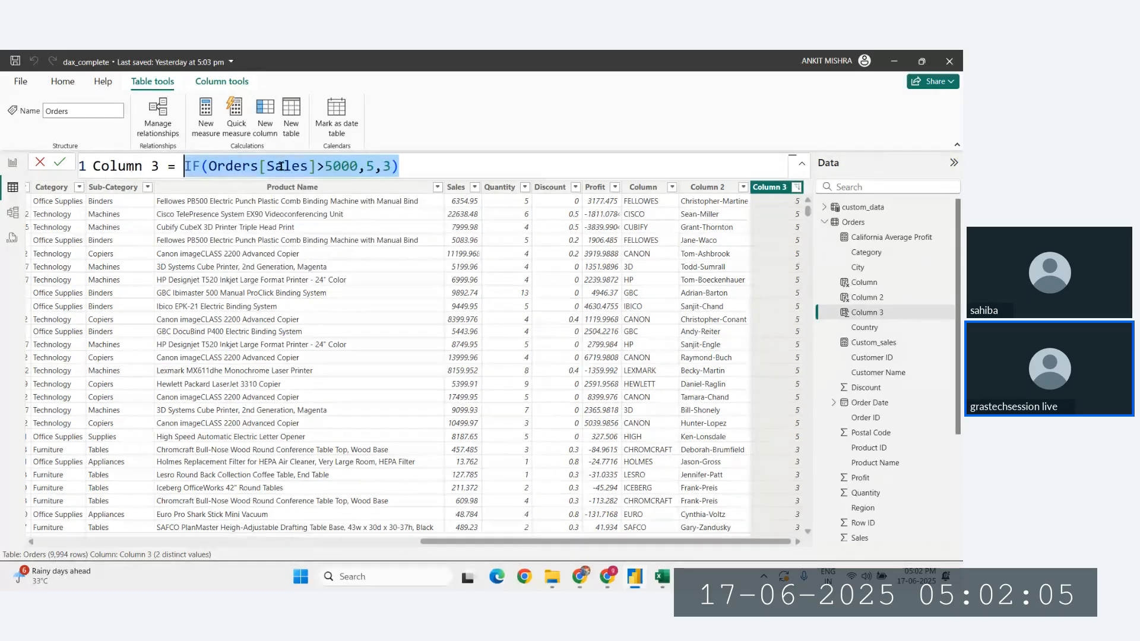
left_click(405, 167)
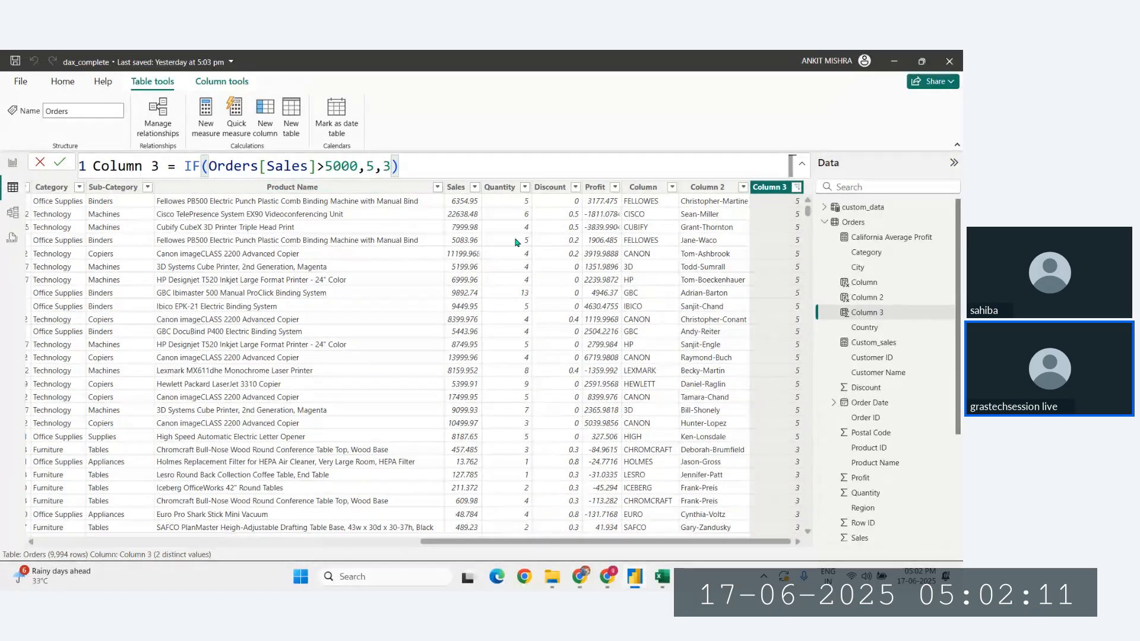
Copy the IF expression from Column 3's formula, remove it, and begin a REPT function in its place.
left_click_drag(424, 163, 182, 162)
key("ctrl+c")
key("BackSpace")
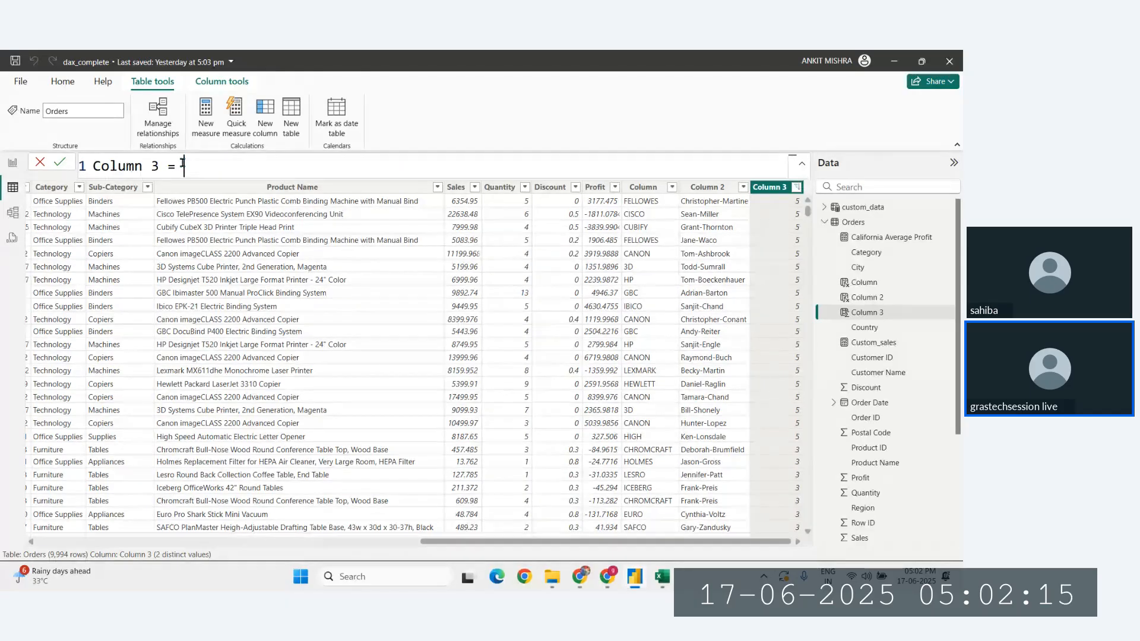
type("rept")
left_click(277, 190)
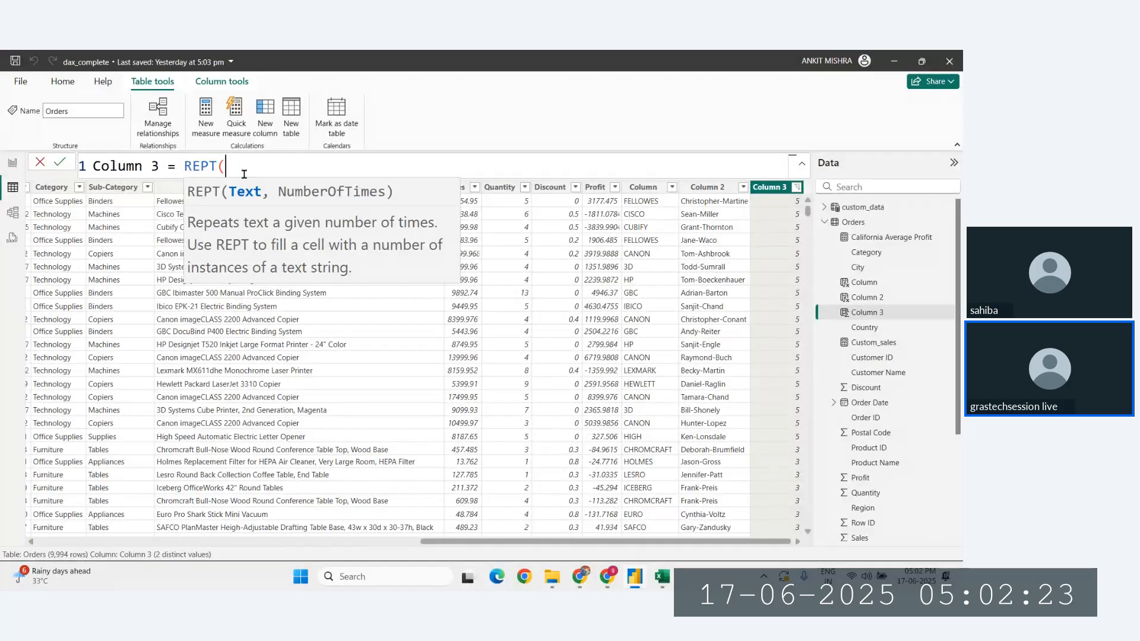
Give REPT the star emoji "⭐" as text with 10 repetitions and commit the Column 3 formula.
type("\"")
key("super+period")
key("Return")
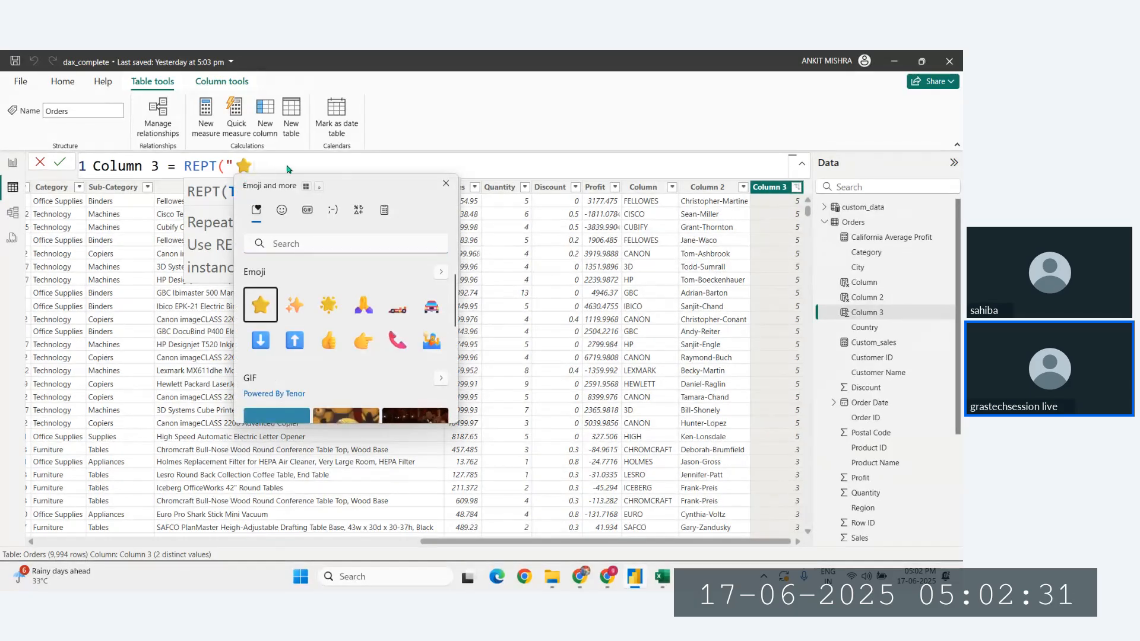
key("Escape")
type("\"")
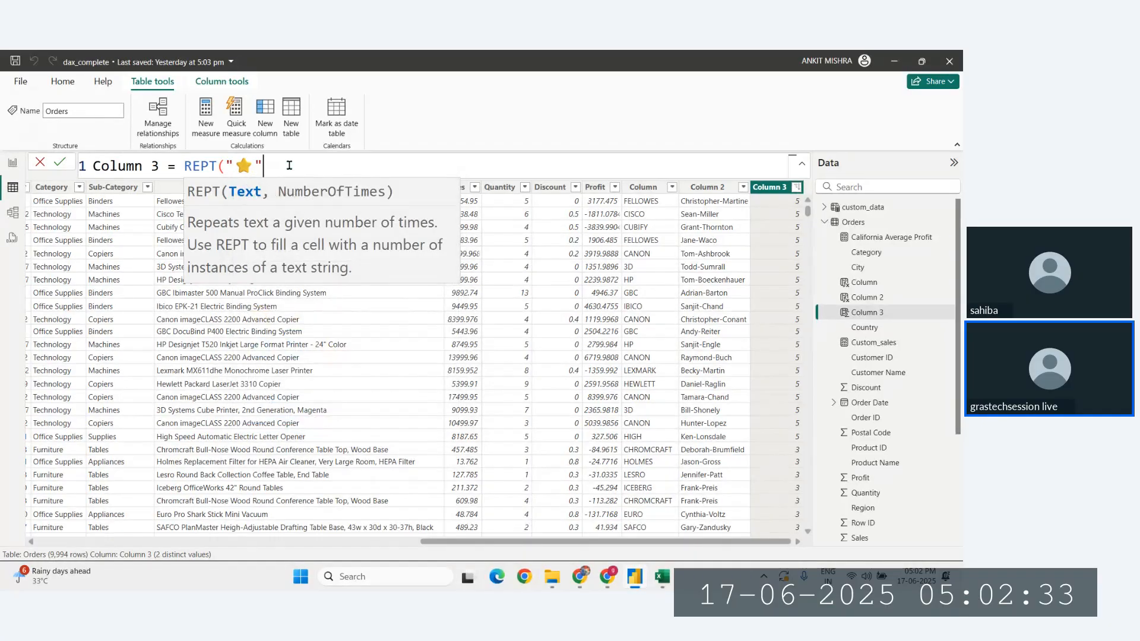
type(",")
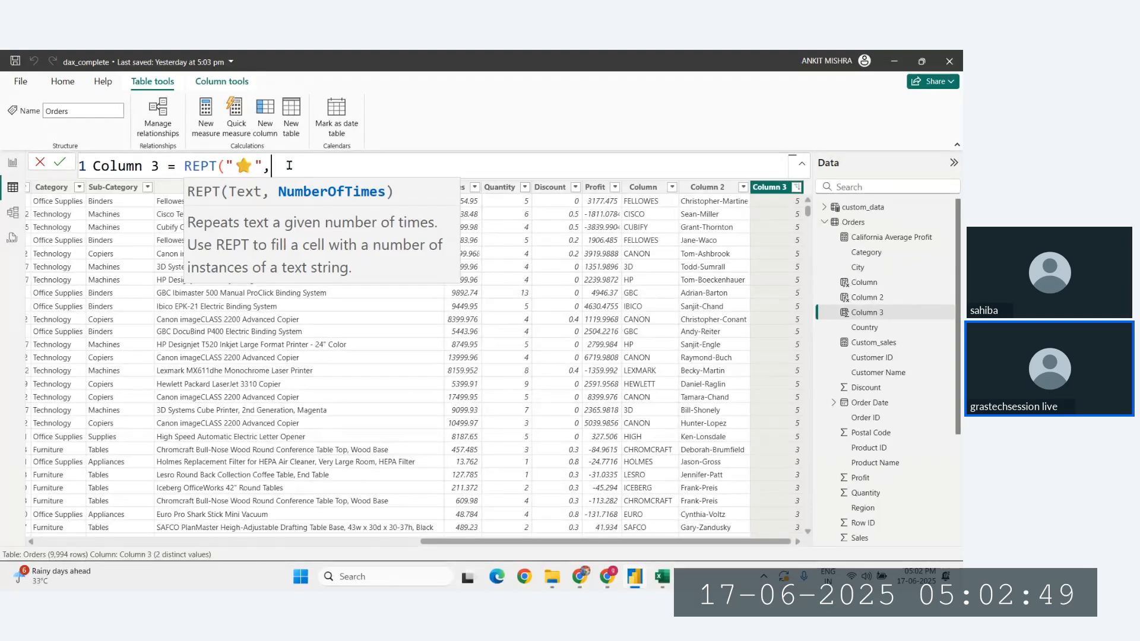
type("5")
type("10)")
key("Return")
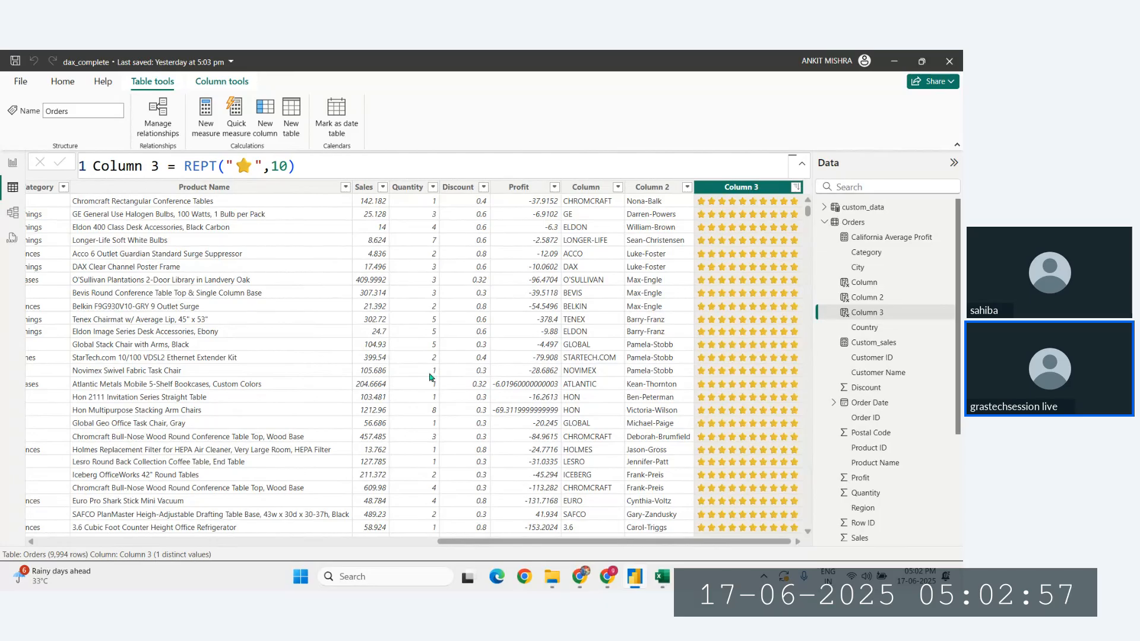
Replace REPT's repetition count with the copied IF(Orders[Sales]>5000,5,3), commit it, and check the stars against Sales.
double_click(285, 165)
key("BackSpace")
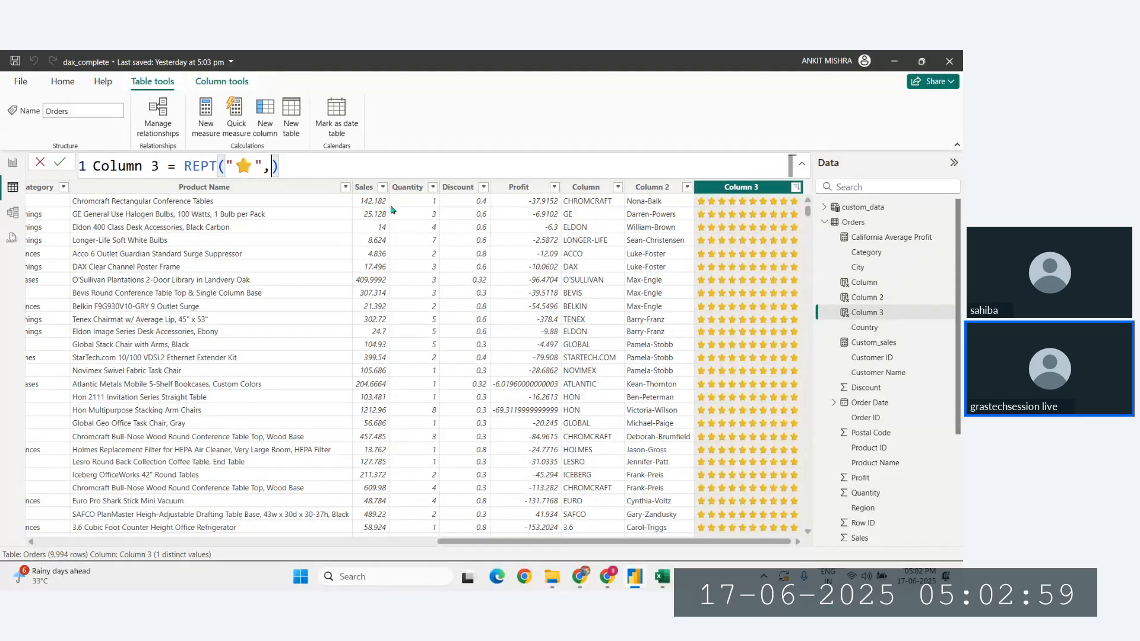
key("ctrl+v")
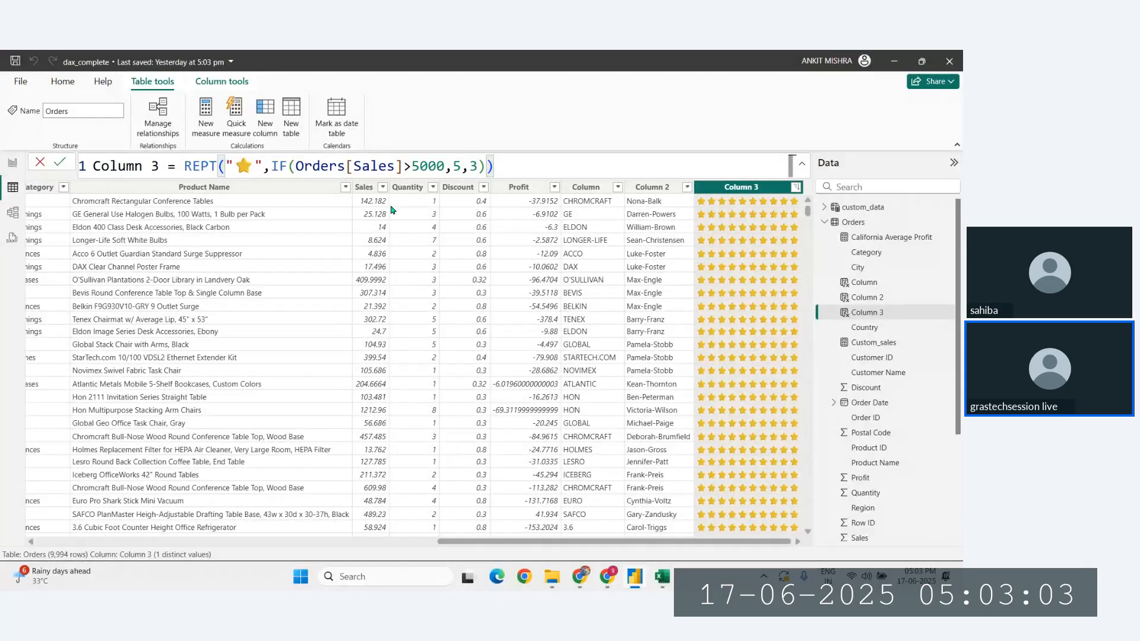
key("Return")
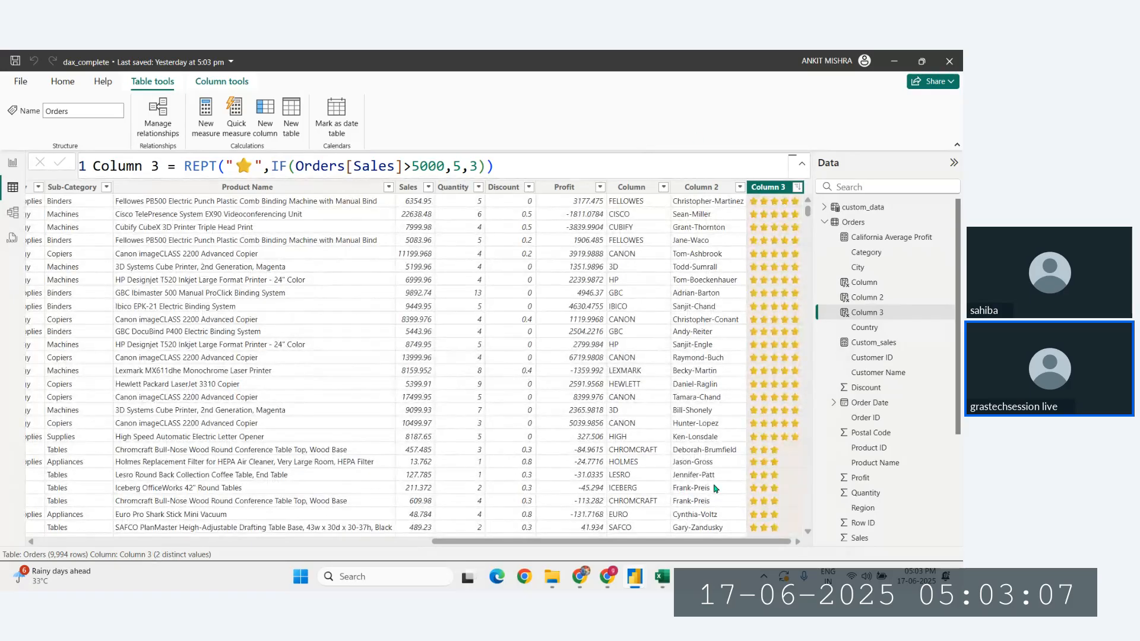
scroll(716, 488, "down", 9)
scroll(715, 488, "up", 9)
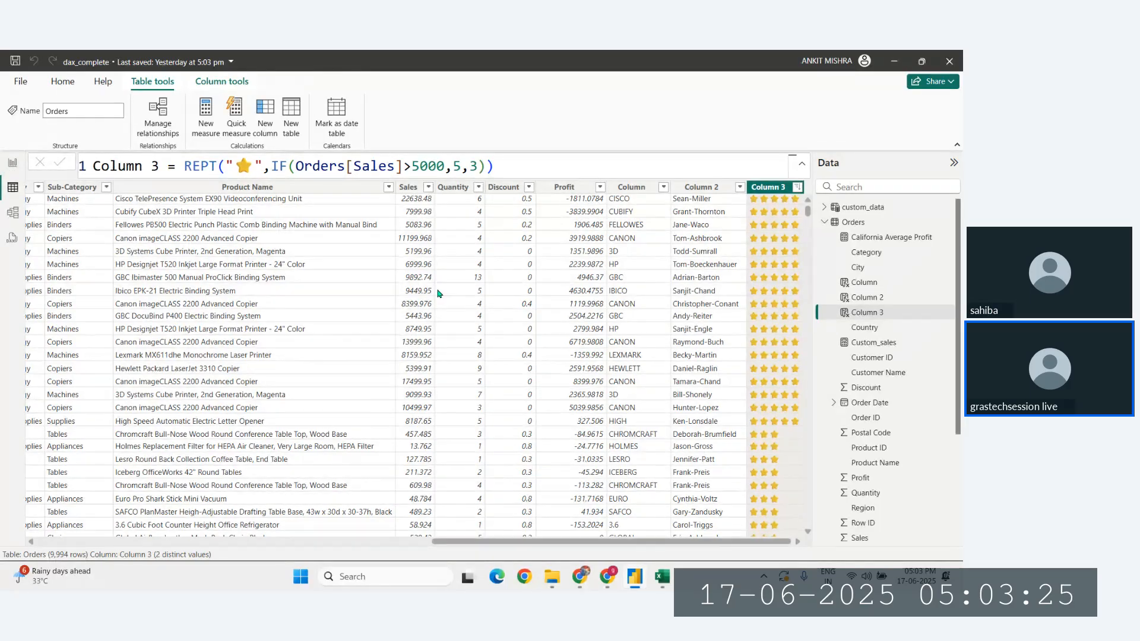
scroll(439, 293, "down", 1)
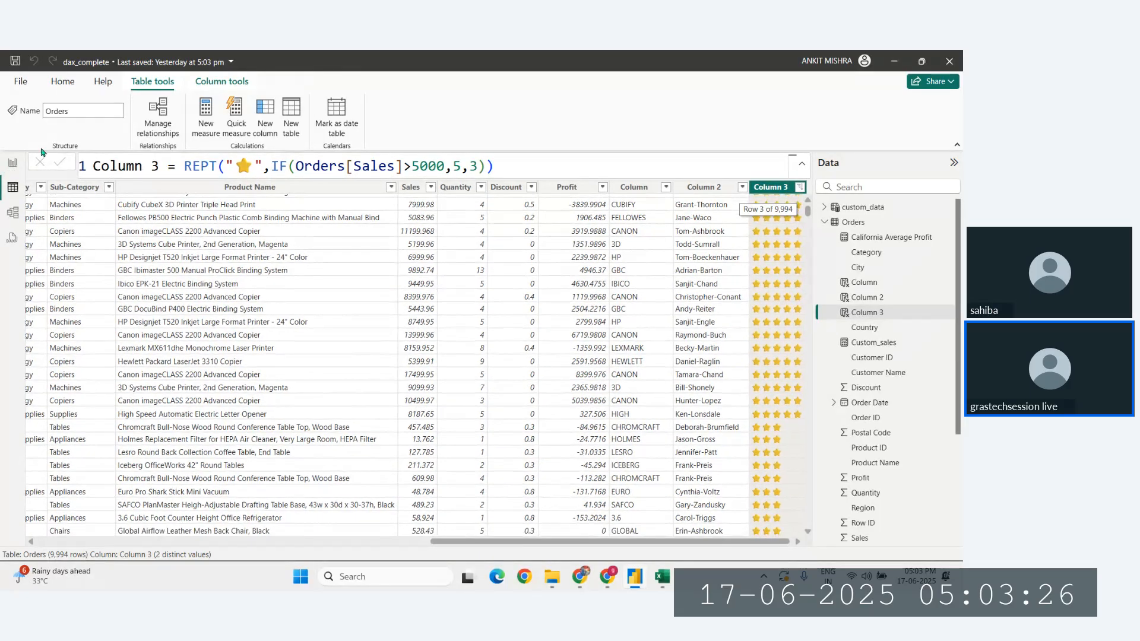
Switch to the report view and copy the REPT expression from Column 3's formula.
left_click(11, 171)
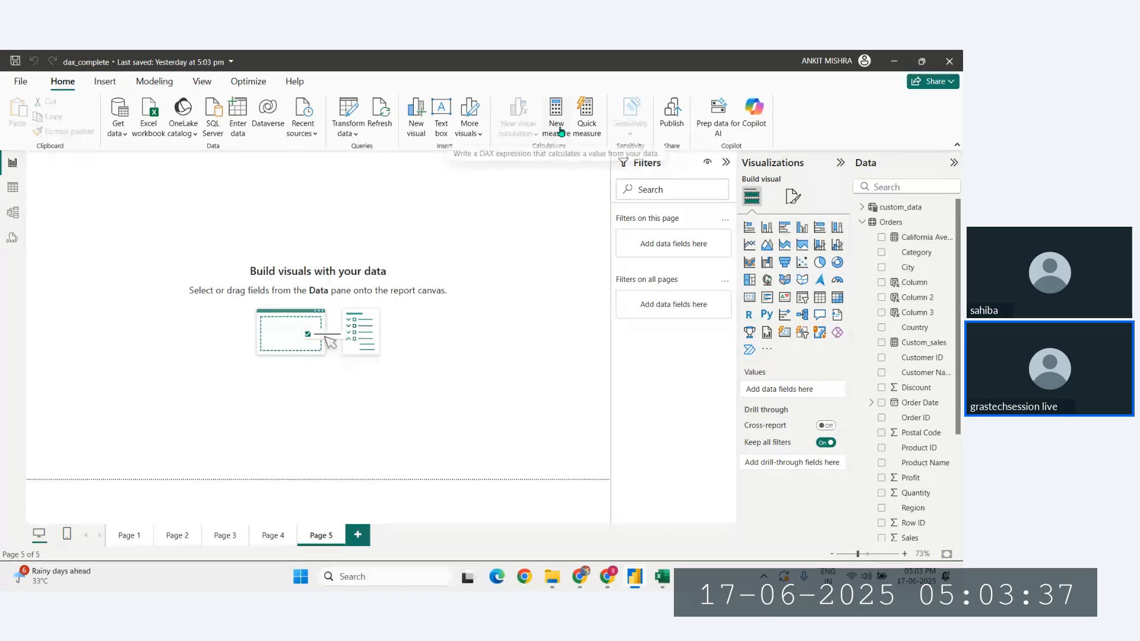
left_click(909, 313)
left_click_drag(636, 171, 220, 169)
key("ctrl+c")
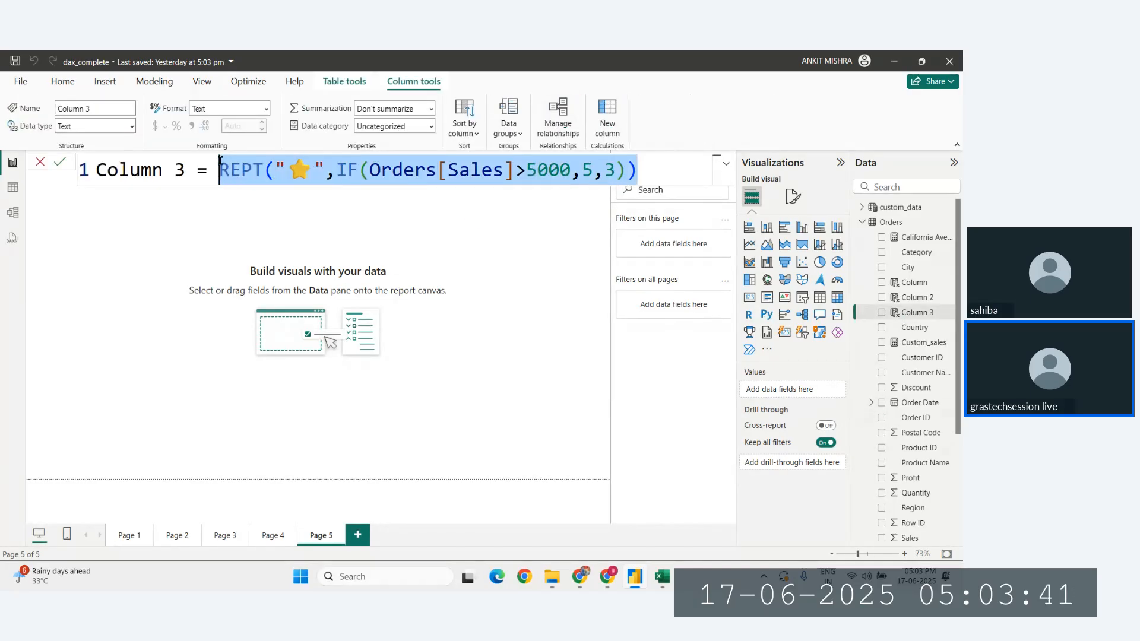
left_click(432, 335)
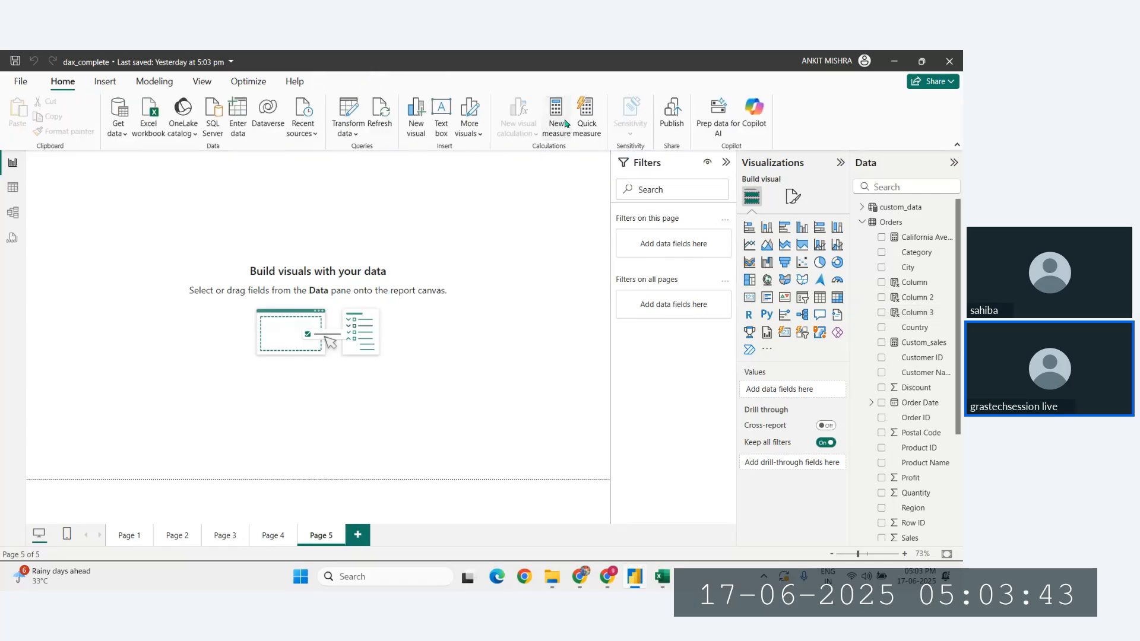
Create a new measure in the Orders table and paste the copied REPT star expression as its formula.
left_click(556, 118)
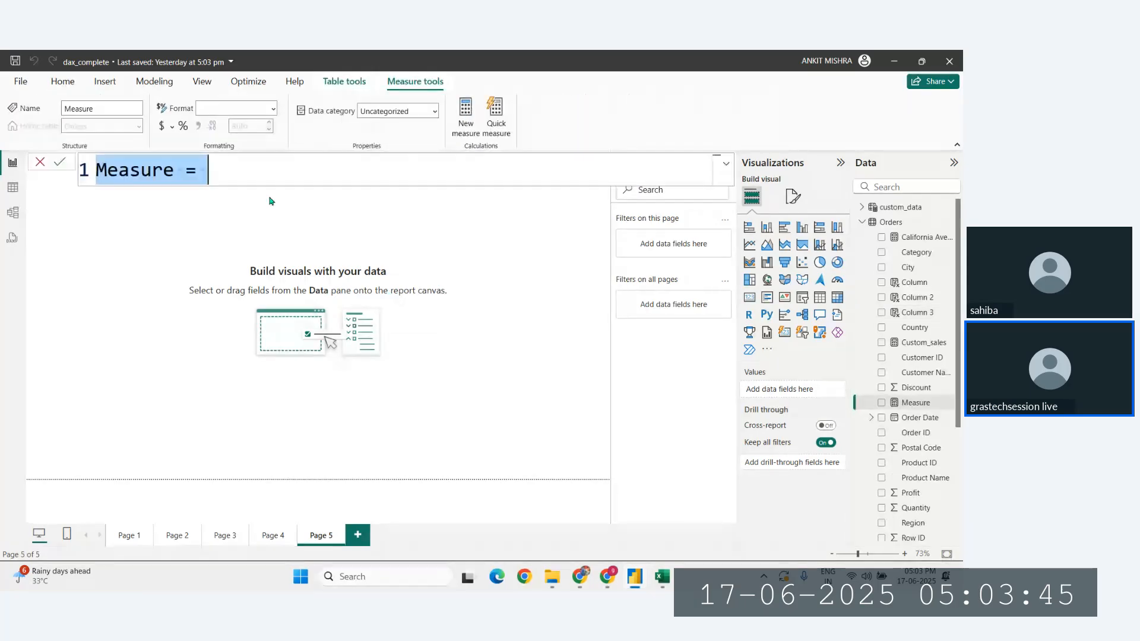
left_click(262, 173)
key("ctrl+v")
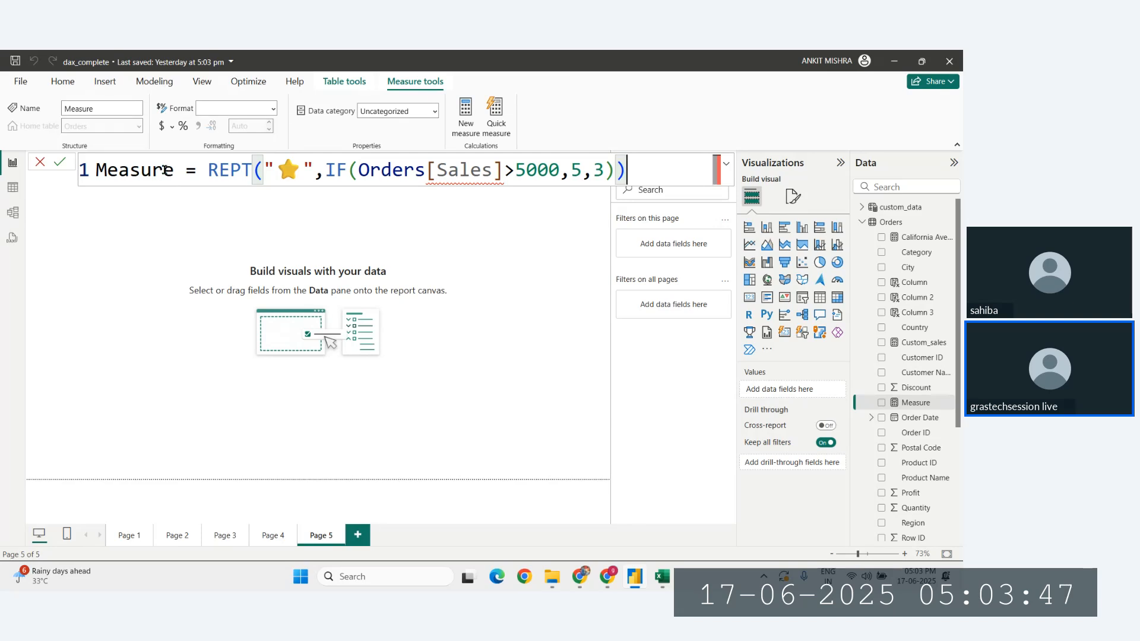
double_click(163, 170)
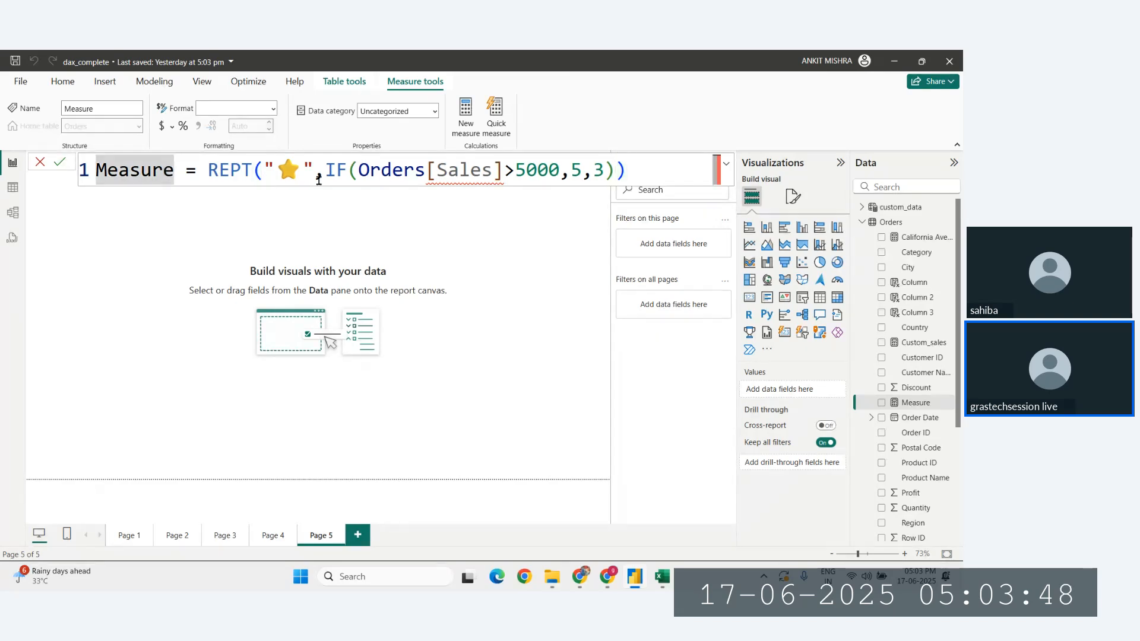
left_click(507, 172)
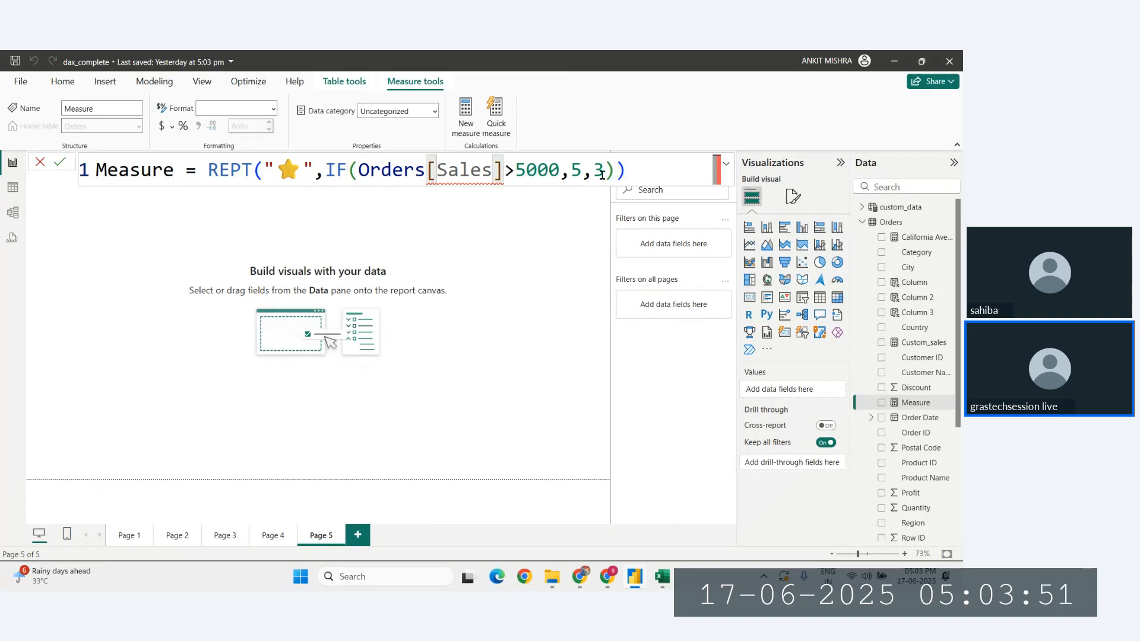
left_click(508, 168)
Replace the pasted IF expression inside the measure's REPT with a fresh, empty IF function.
left_click_drag(618, 172, 325, 172)
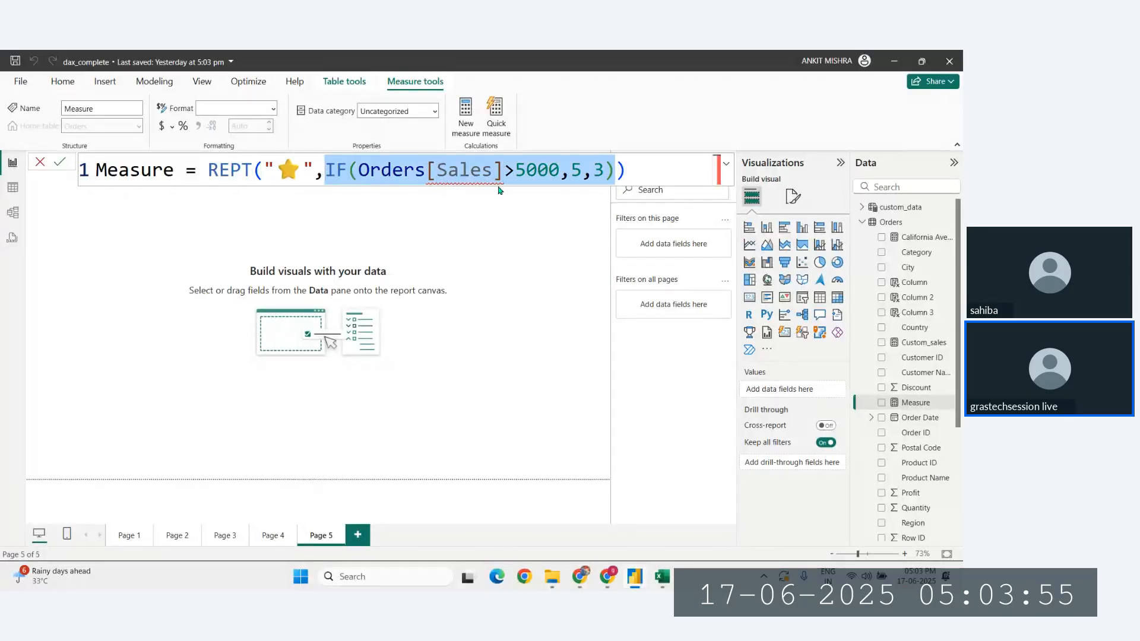
key("BackSpace")
type("IF(")
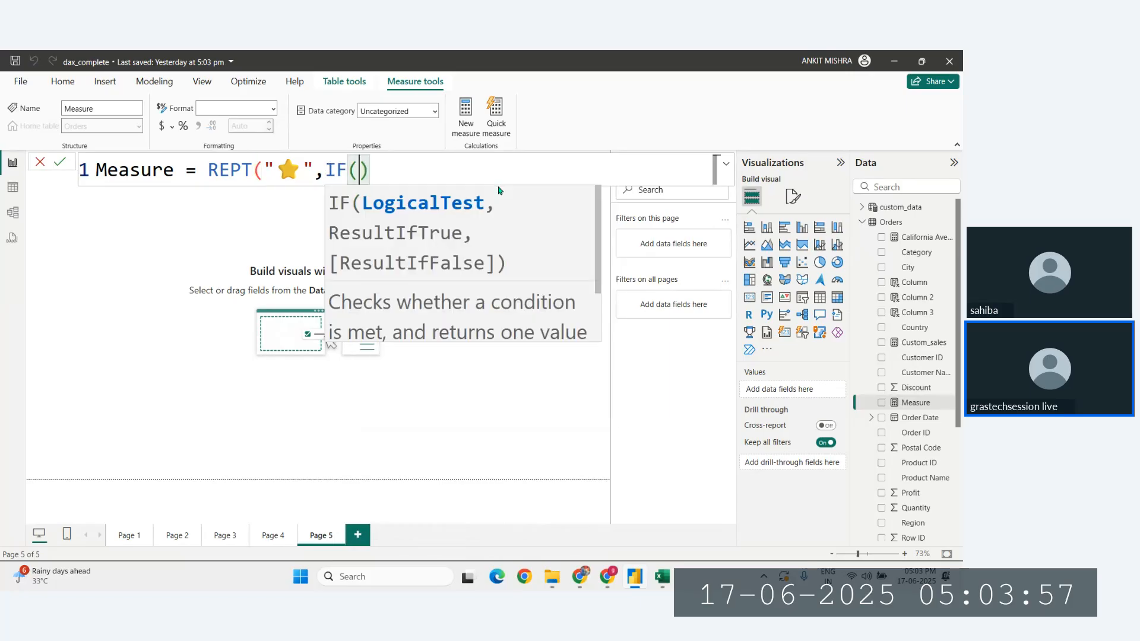
type("ord")
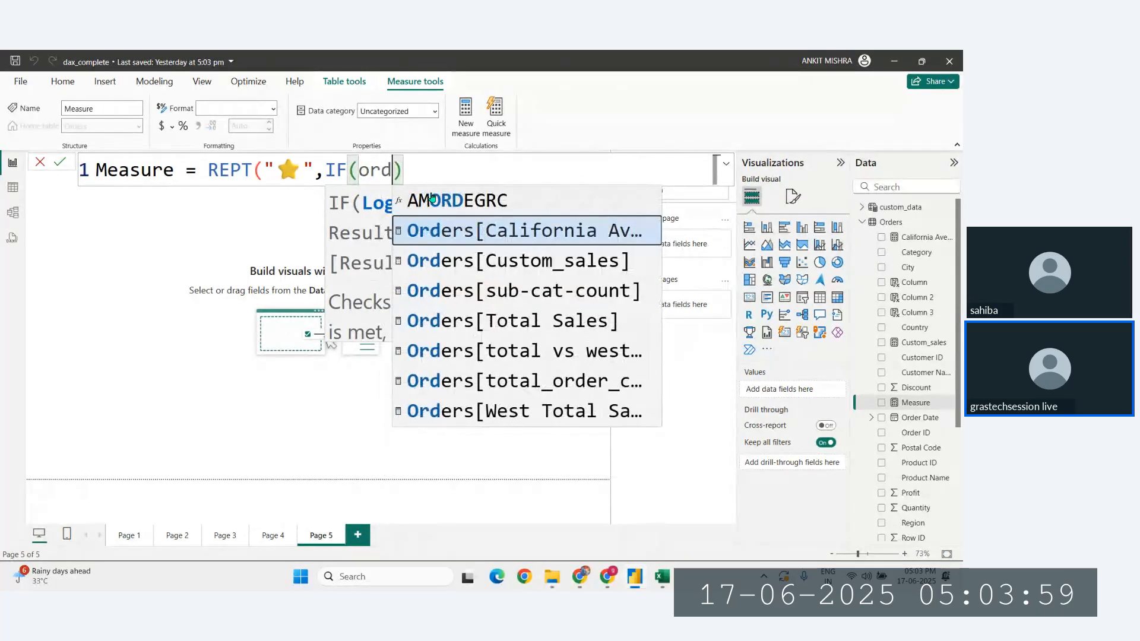
key("Down")
key("Down")
key("Down")
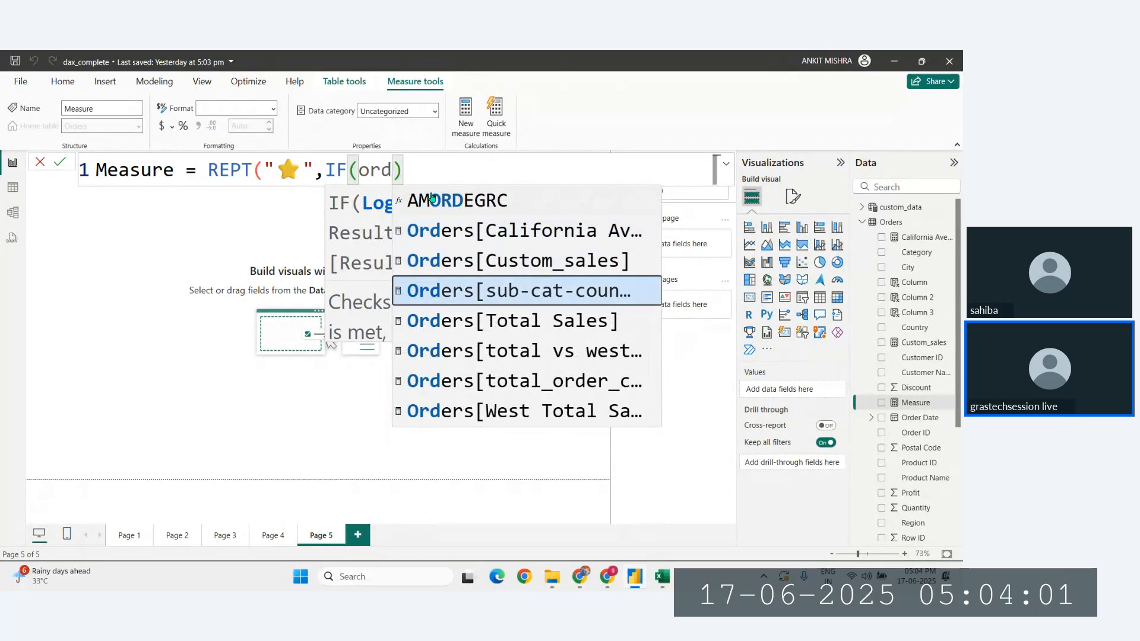
key("Up")
key("Up")
key("Up")
key("Up")
key("Up")
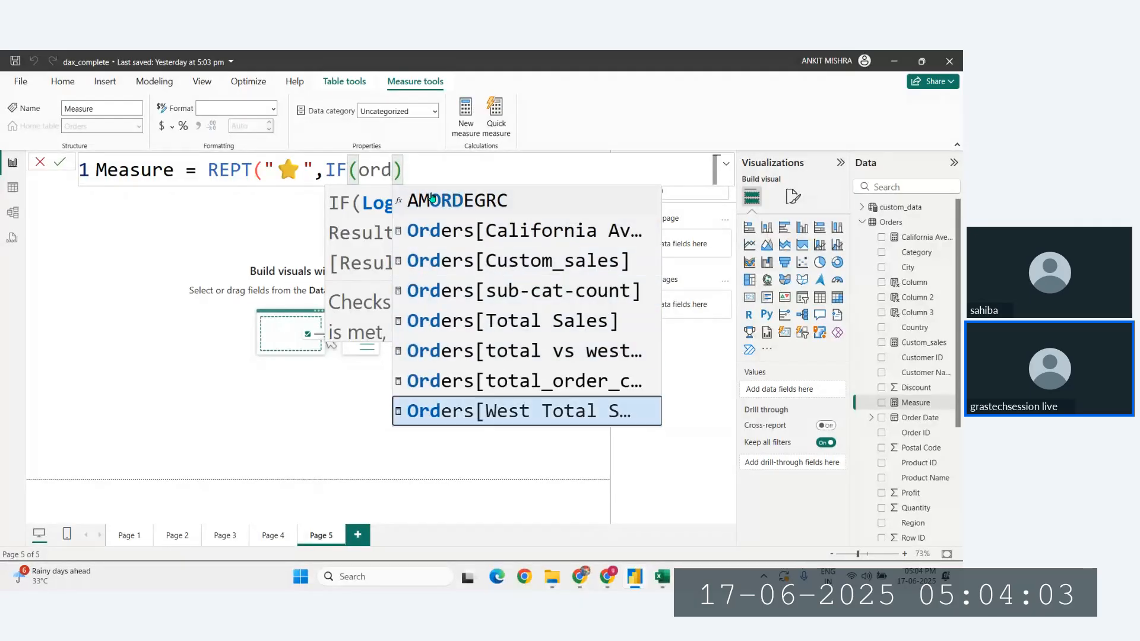
key("BackSpace")
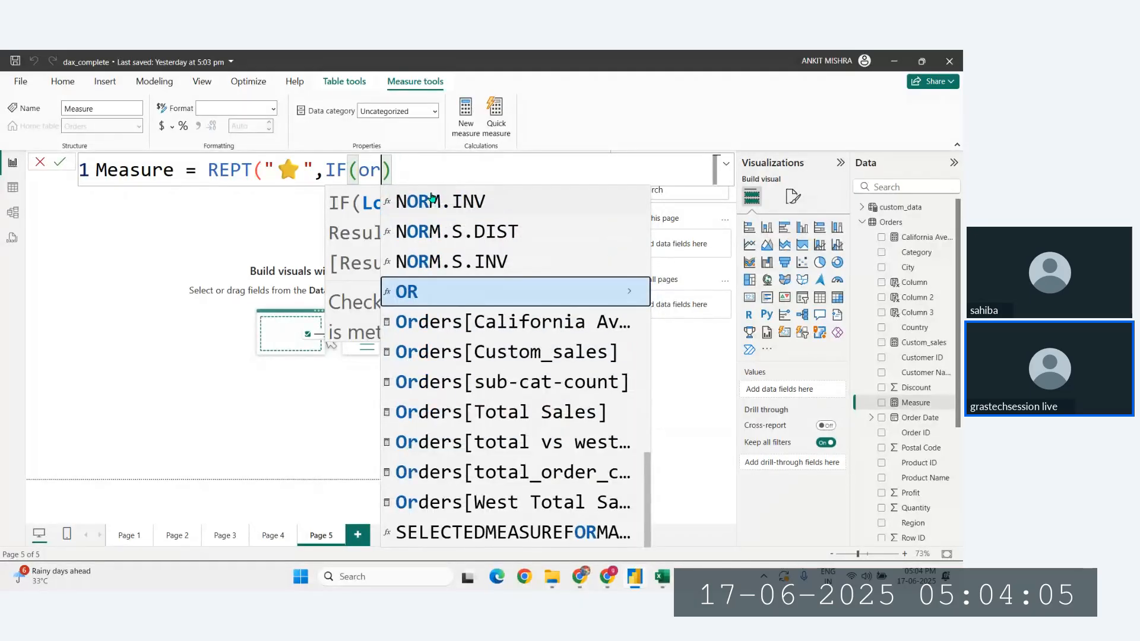
type("sa")
key("BackSpace")
key("BackSpace")
key("BackSpace")
key("BackSpace")
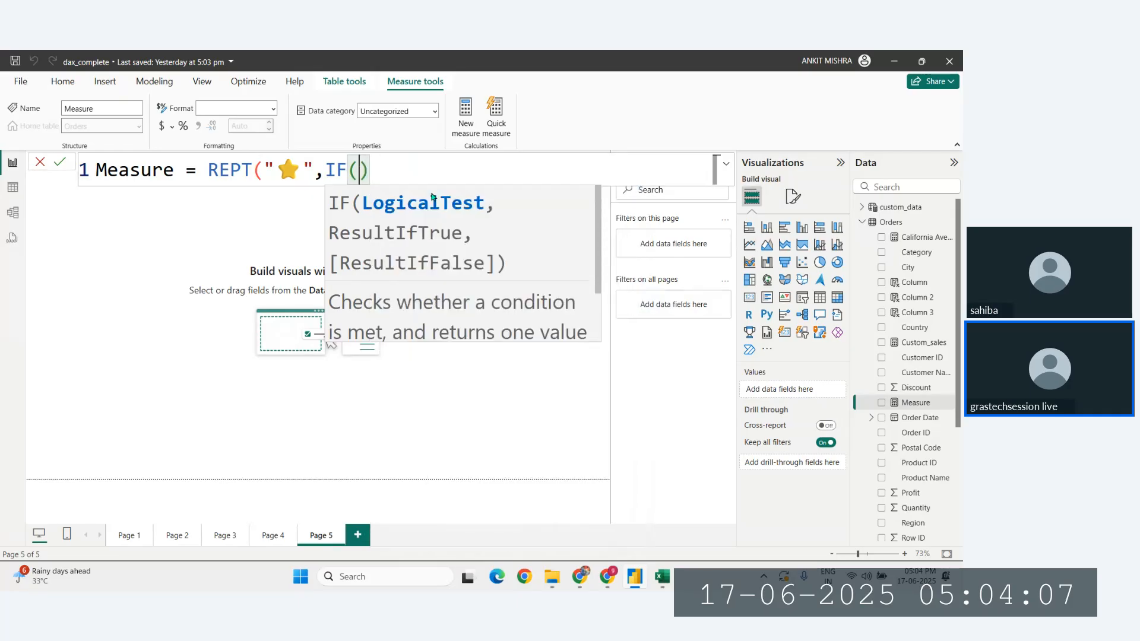
Complete the IF as IF([Total Sales]>5000,5,3) and commit the measure.
type("sal")
key("Down")
key("Tab")
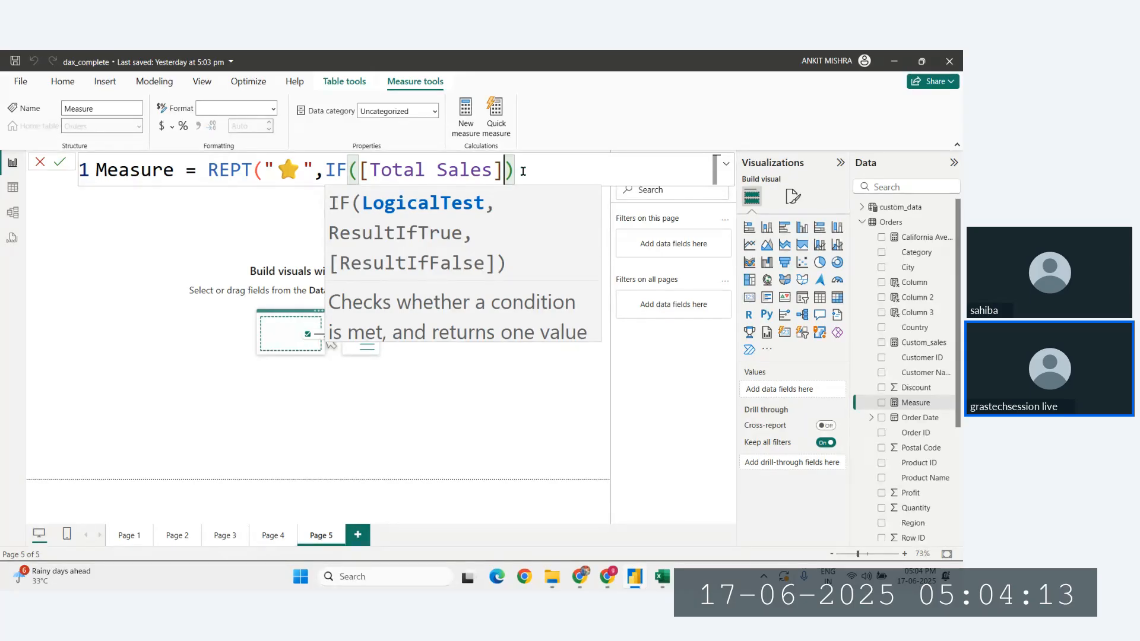
type(">5000")
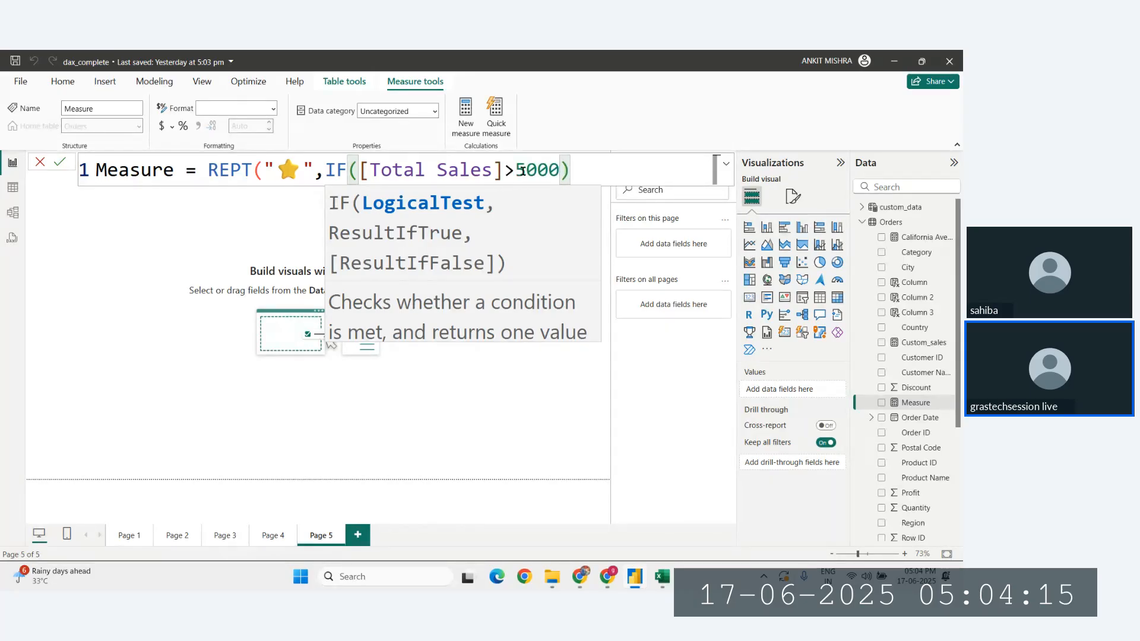
type(",5,3")
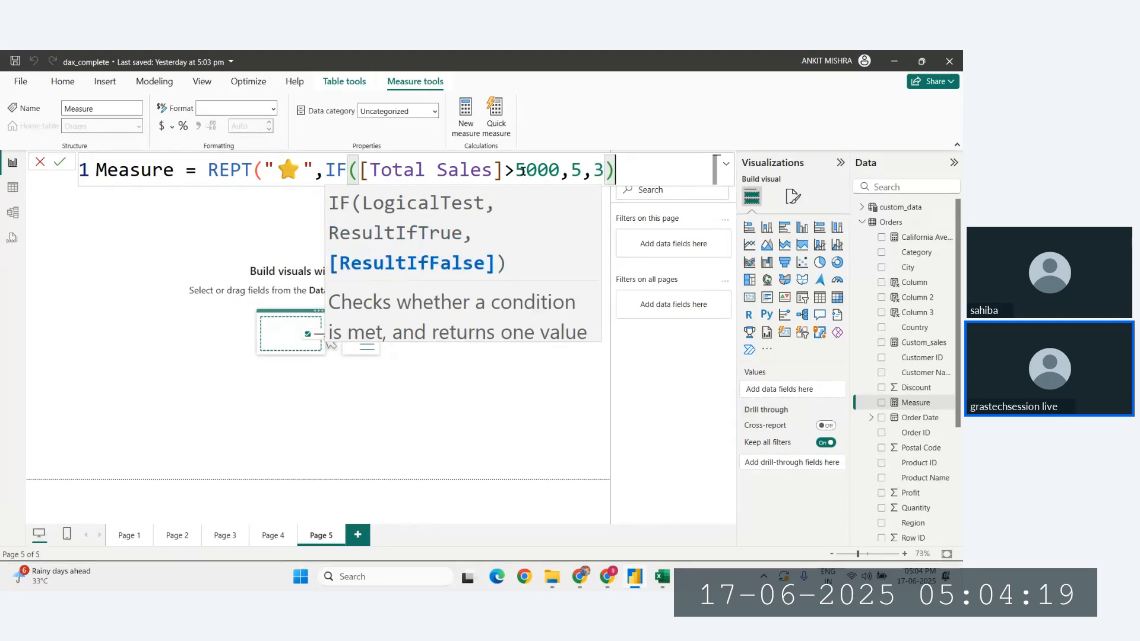
type(")")
key("Return")
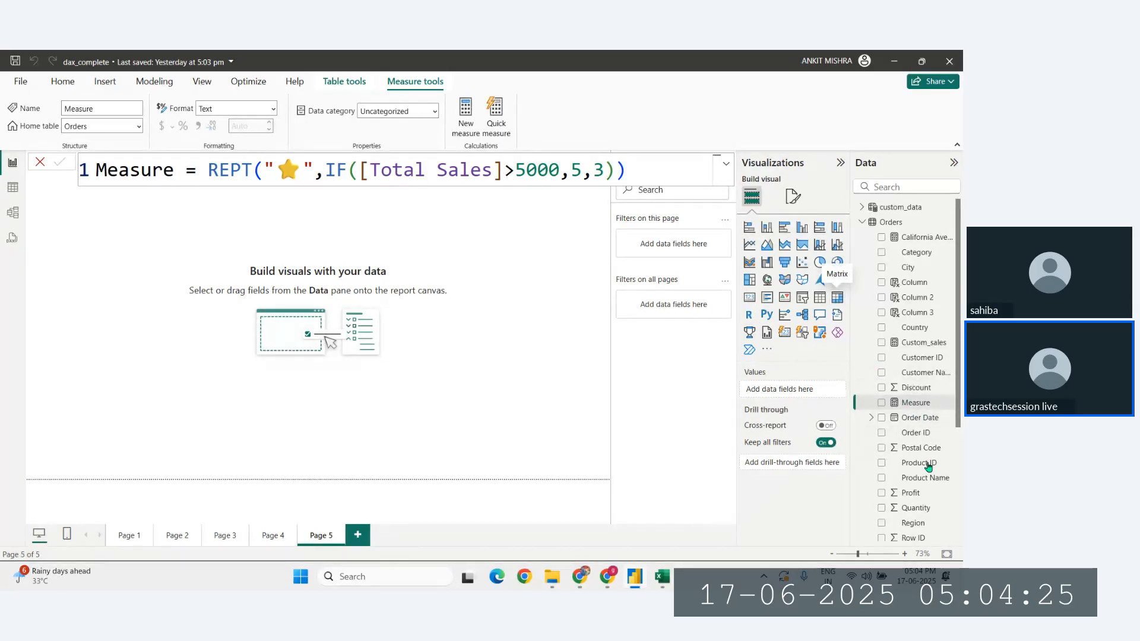
Add a matrix visual to Page 5 with Order ID as rows and Sales as values.
scroll(923, 517, "down", 3)
scroll(924, 519, "up", 3)
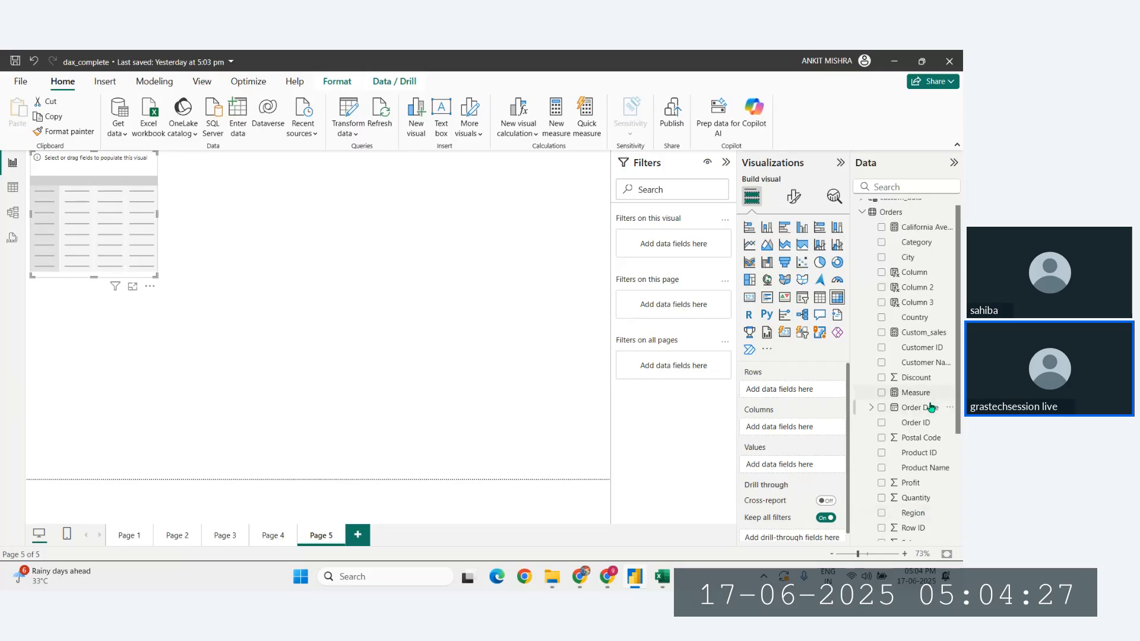
scroll(930, 407, "down", 4)
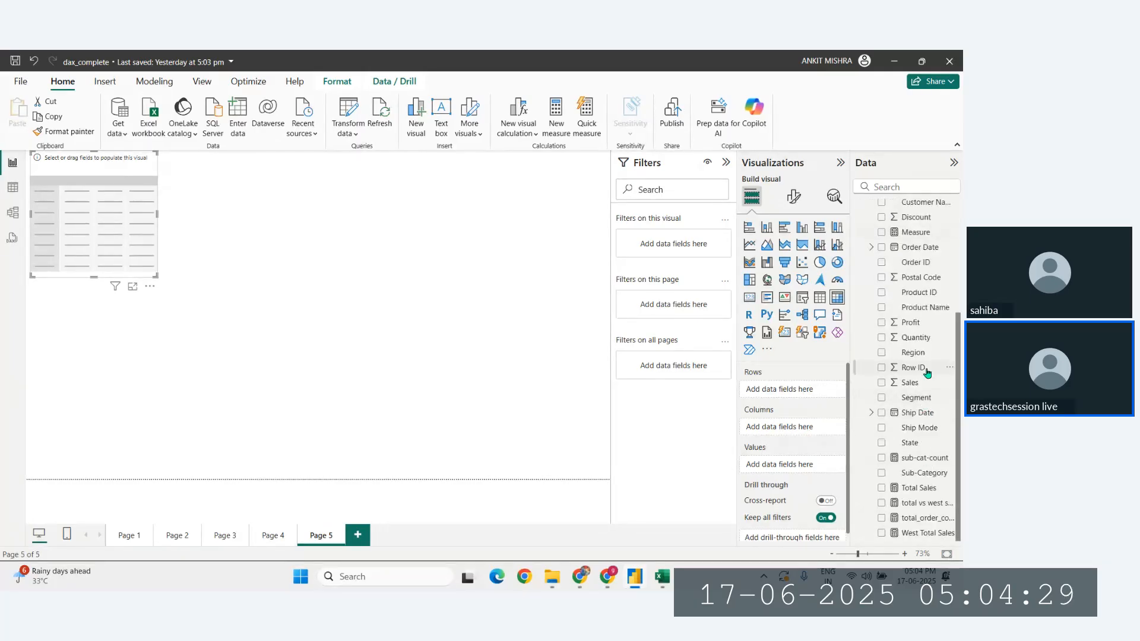
scroll(927, 372, "up", 4)
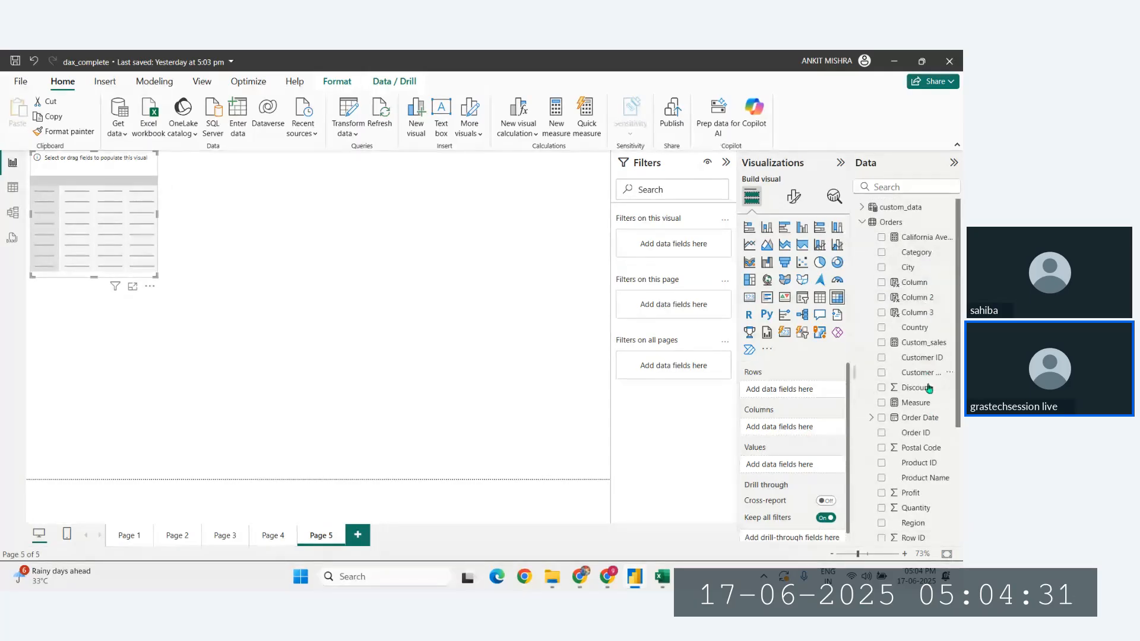
left_click_drag(915, 433, 798, 399)
scroll(916, 424, "down", 4)
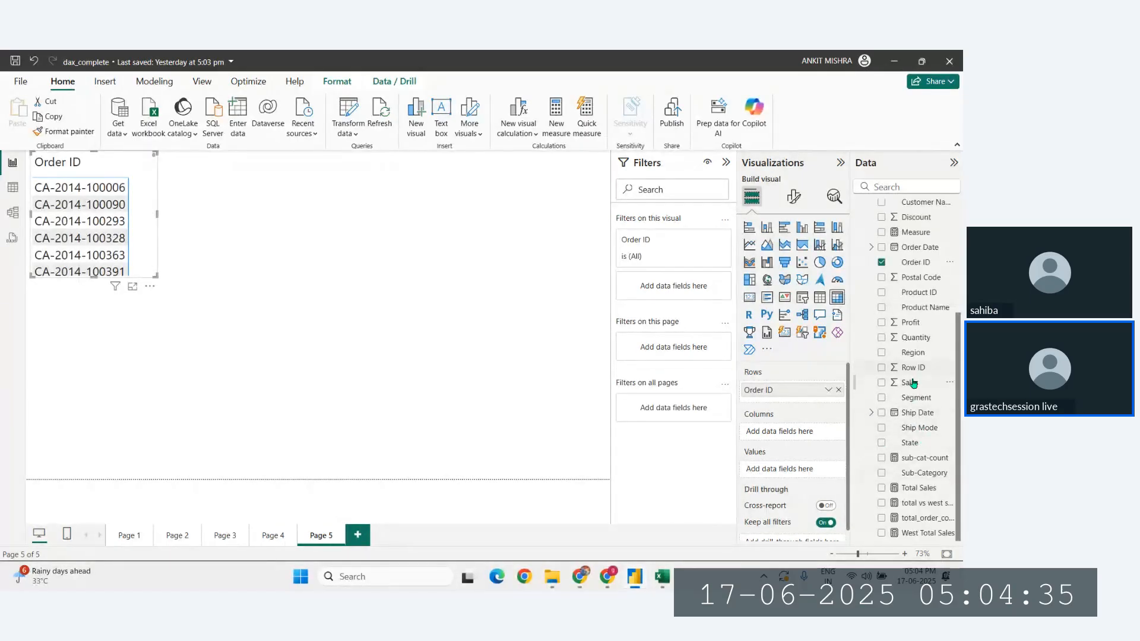
left_click_drag(913, 383, 797, 404)
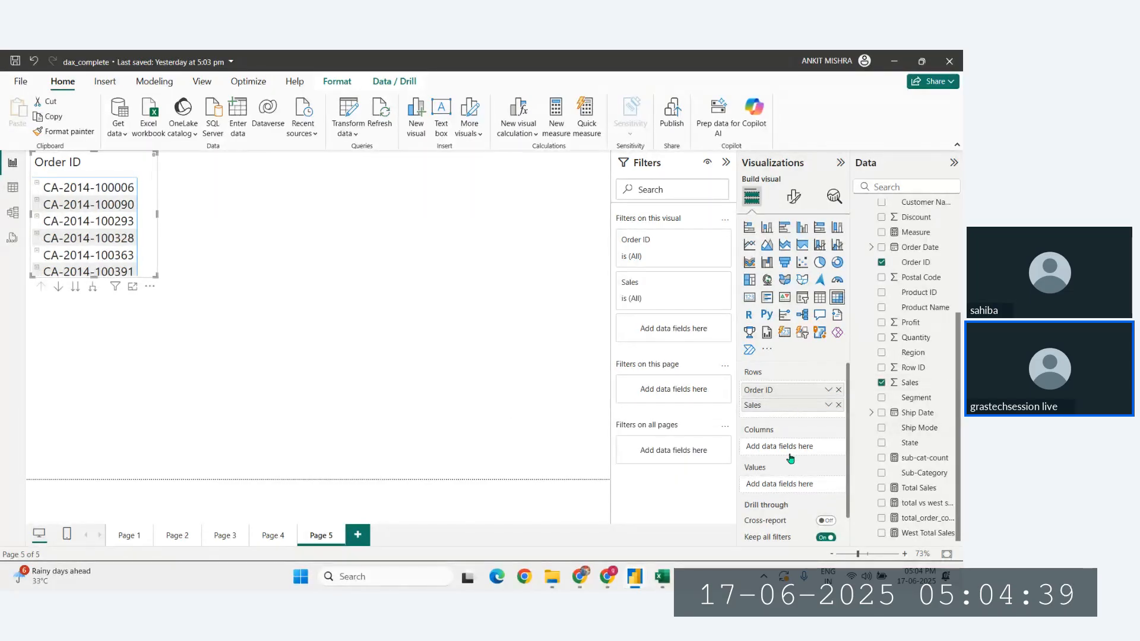
mouse_move(790, 458)
left_mouse_down()
mouse_move(788, 448)
mouse_move(793, 473)
left_mouse_up()
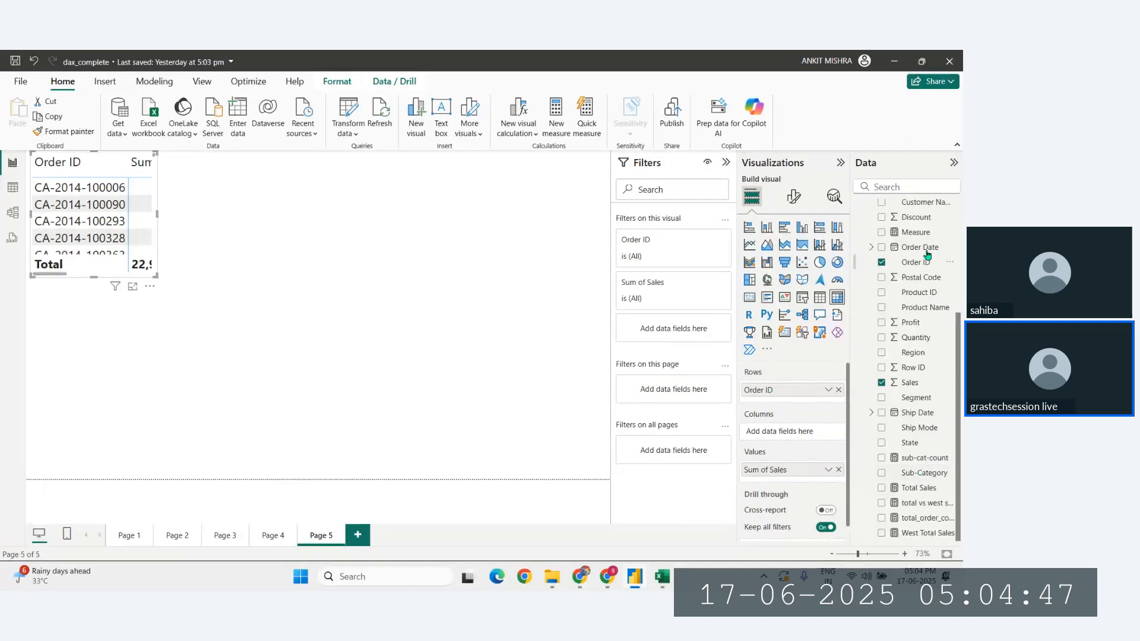
Convert the matrix to a table visual and add the star measure as its third column.
left_click_drag(918, 235, 797, 480)
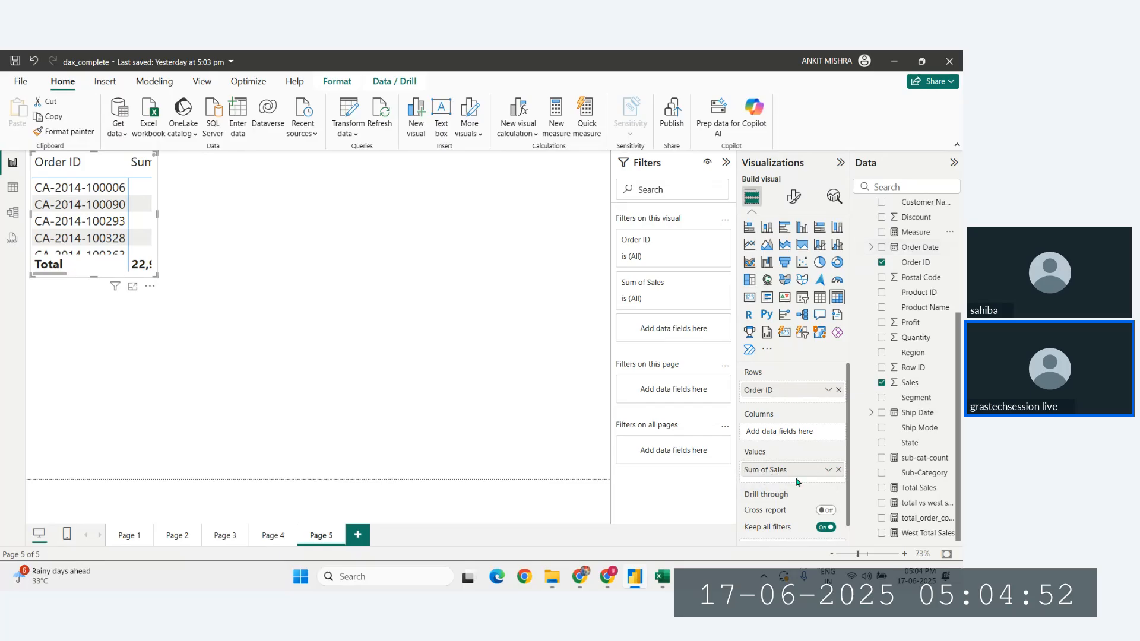
left_click(820, 300)
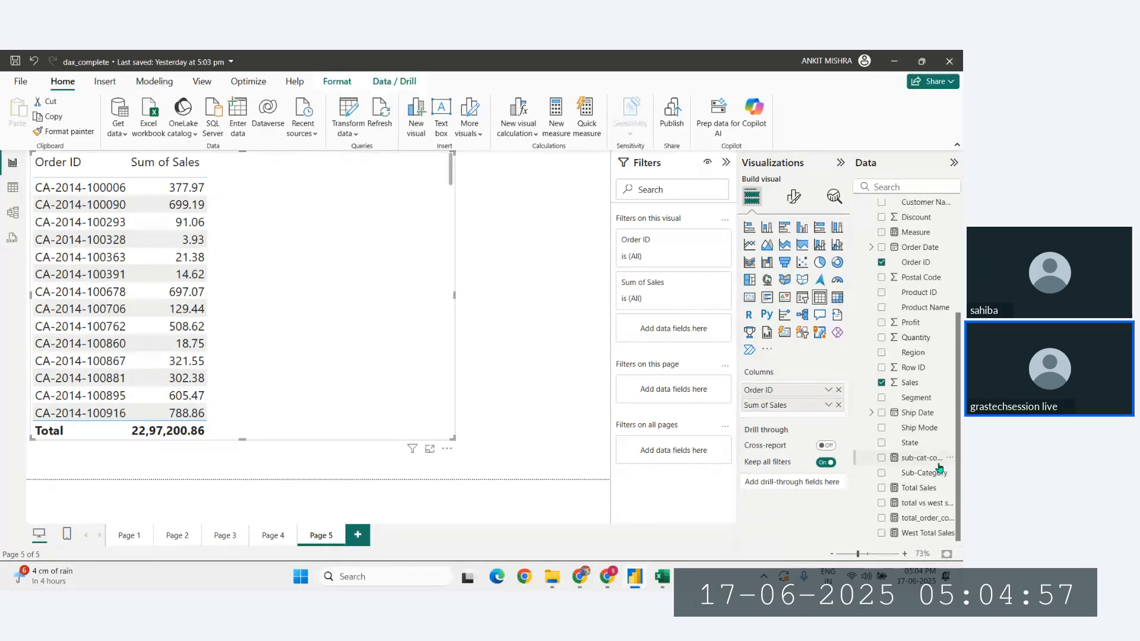
left_click_drag(918, 233, 786, 415)
Examine the table to compare each order's star rating with its Sum of Sales, looking for orders above 5000.
scroll(306, 323, "down", 15)
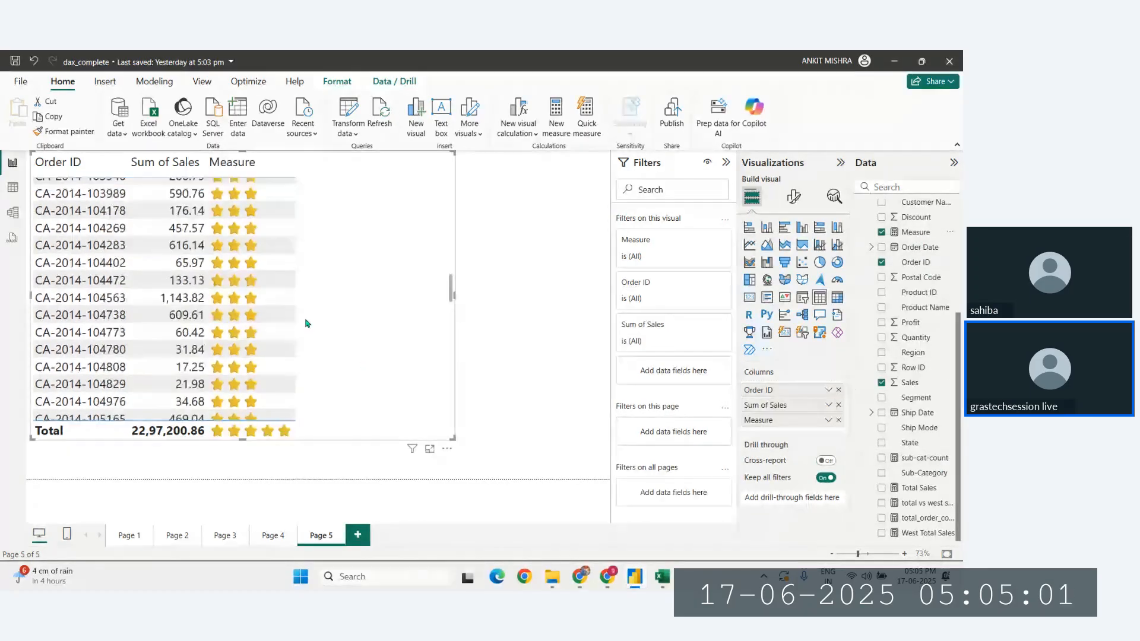
scroll(306, 323, "up", 10)
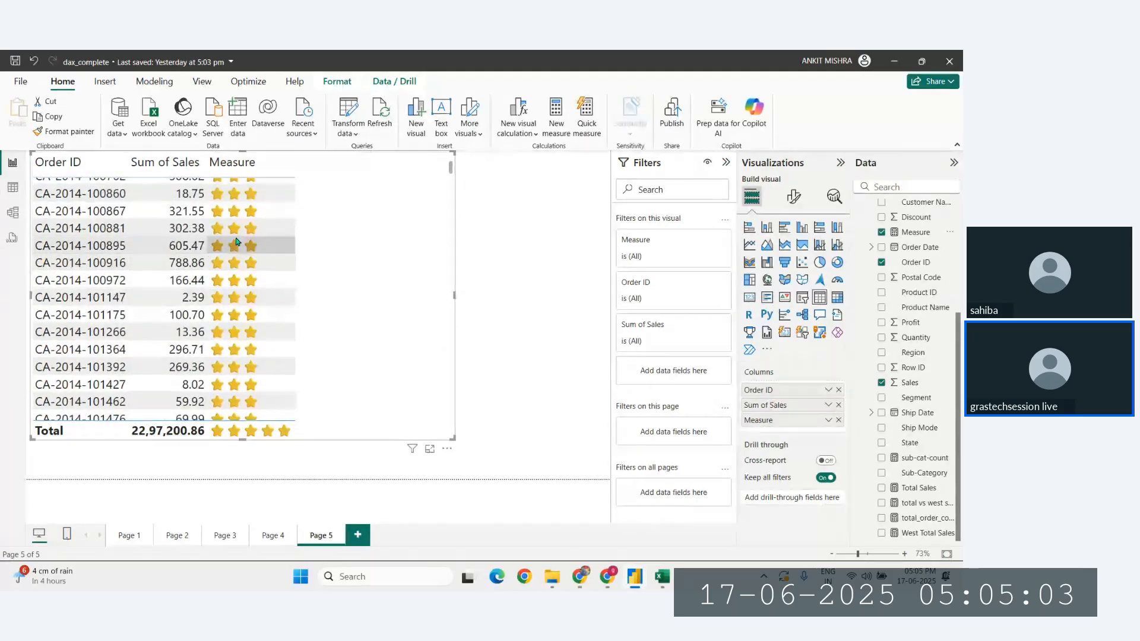
scroll(236, 242, "down", 20)
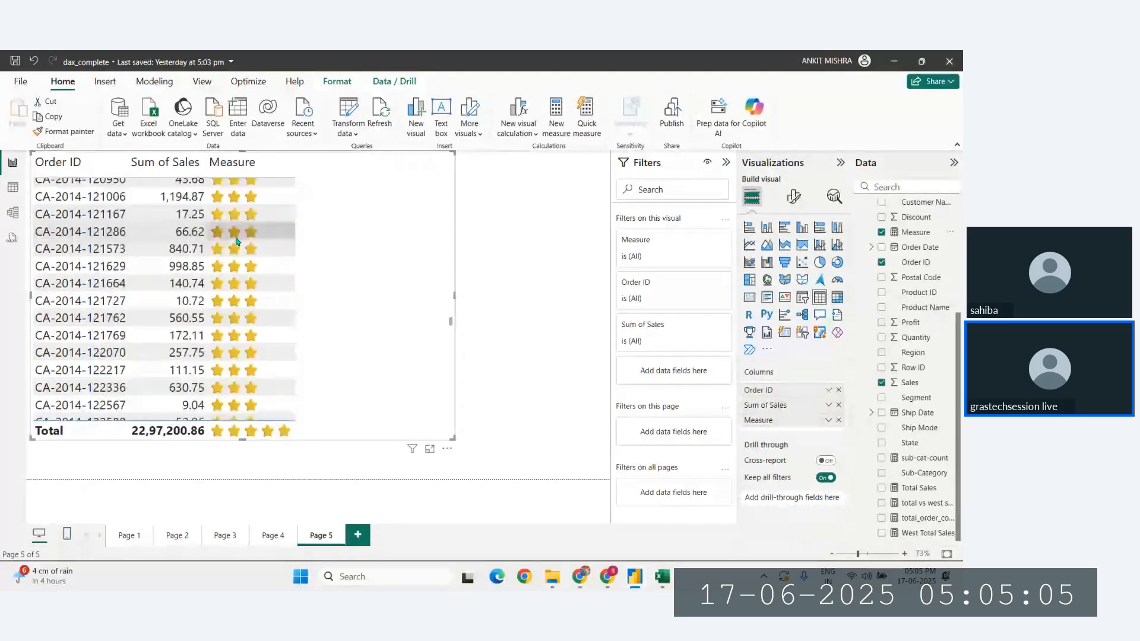
scroll(172, 279, "down", 15)
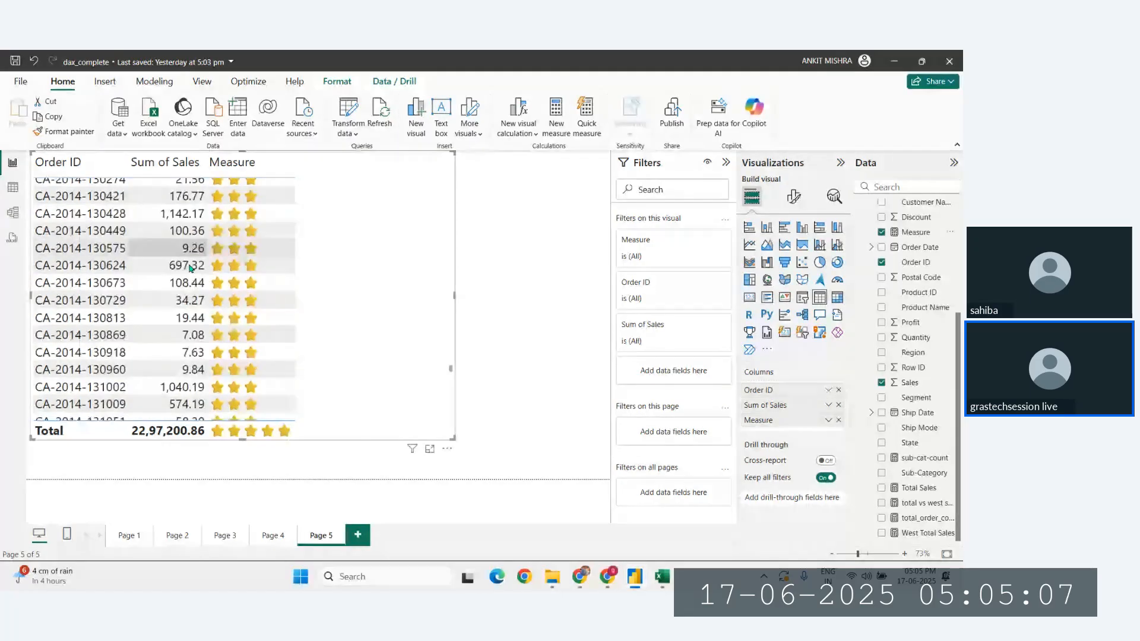
scroll(190, 268, "down", 8)
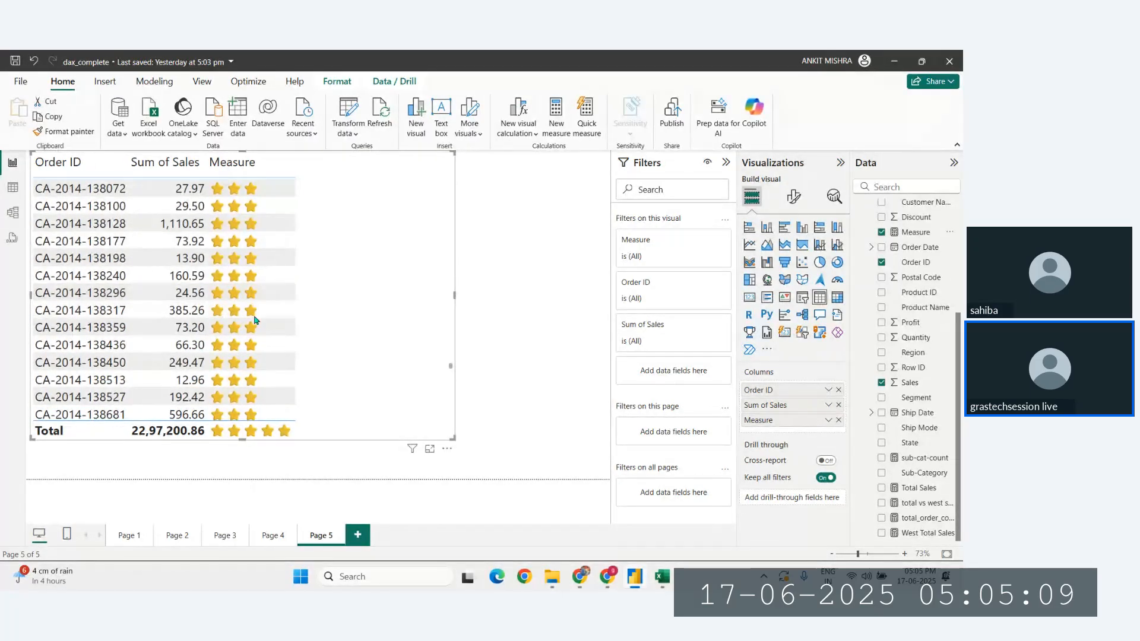
scroll(295, 220, "up", 10)
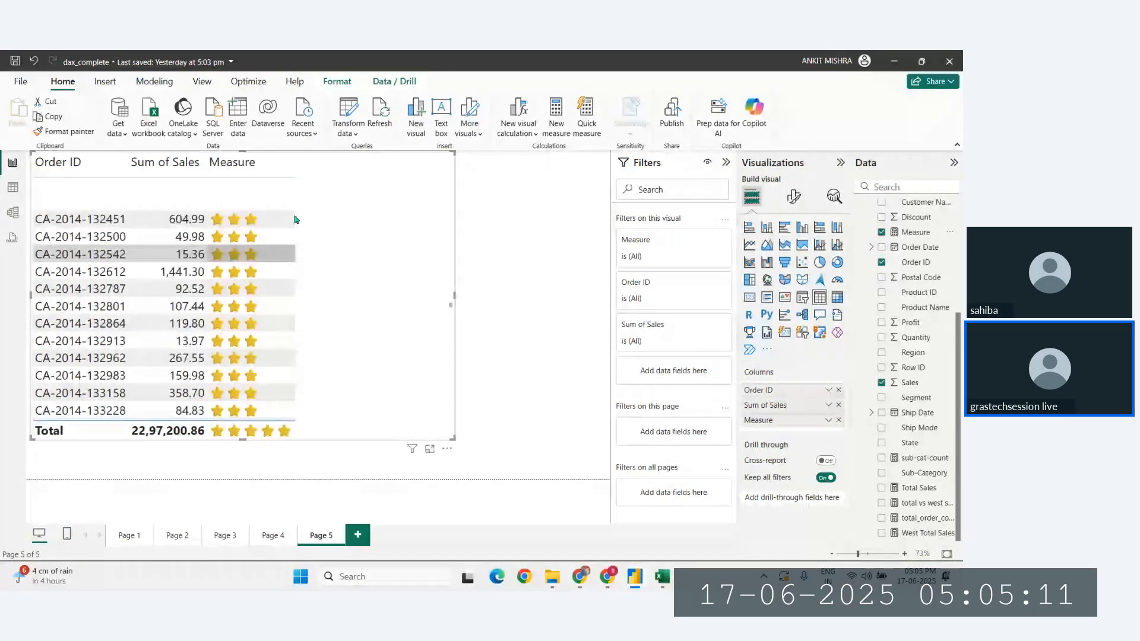
scroll(295, 219, "down", 8)
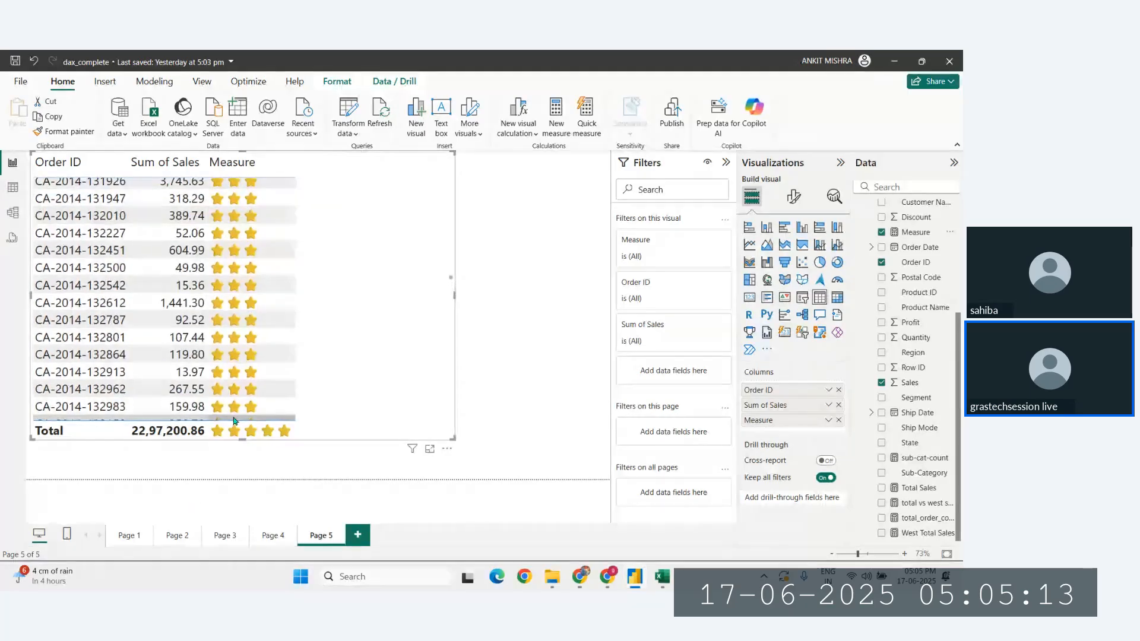
scroll(289, 274, "down", 10)
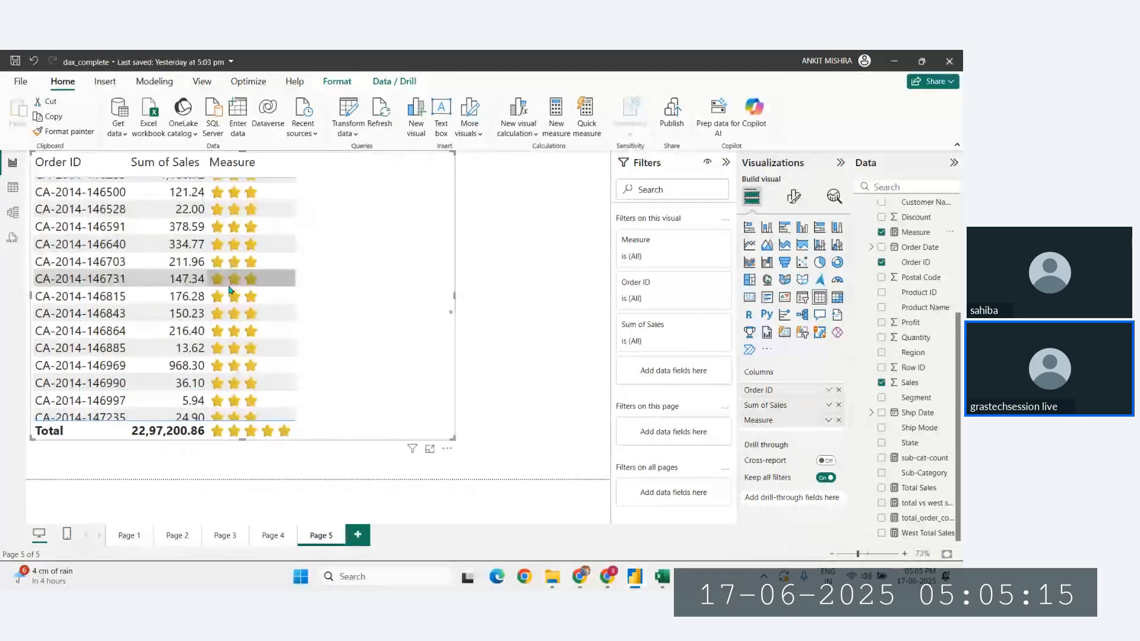
scroll(287, 256, "up", 2)
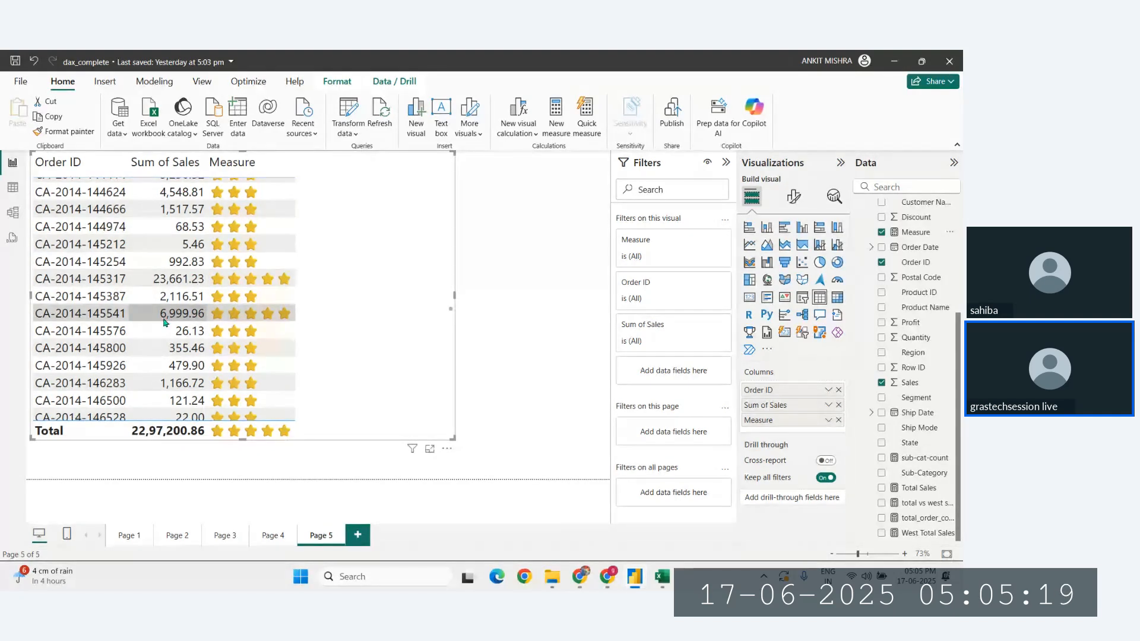
scroll(198, 319, "down", 1)
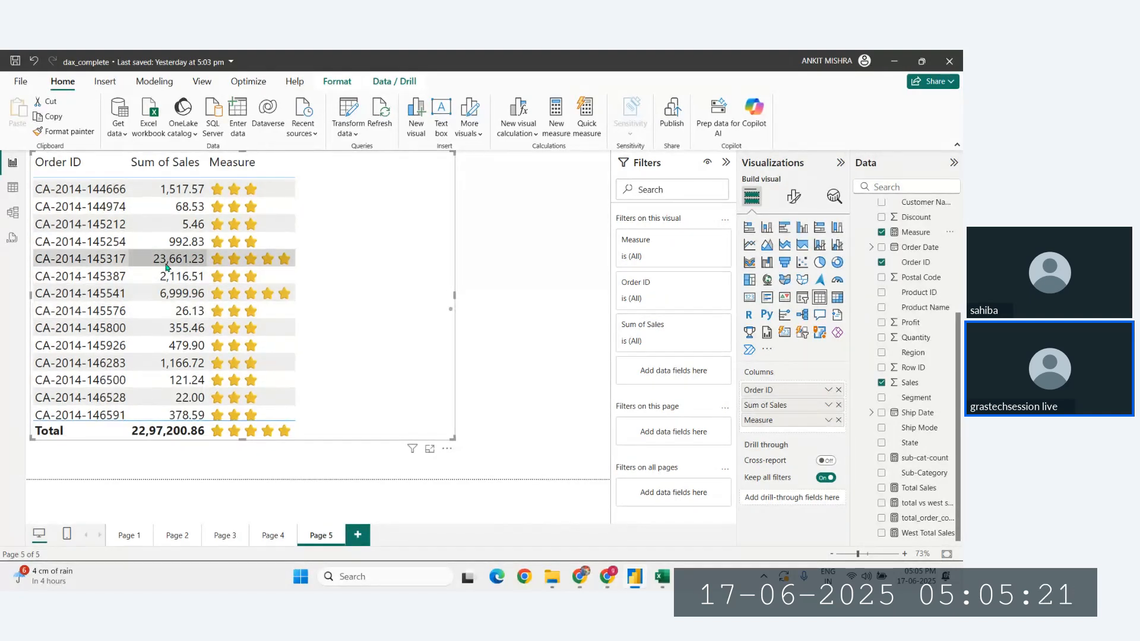
scroll(202, 297, "down", 10)
scroll(206, 287, "down", 12)
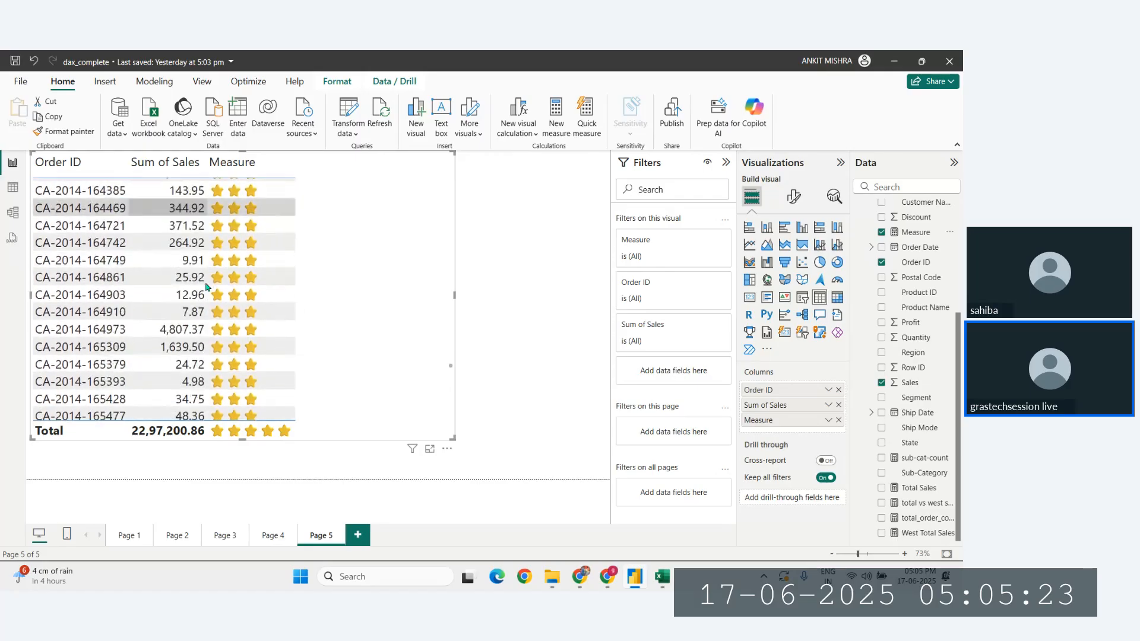
scroll(220, 243, "down", 4)
scroll(220, 243, "up", 10)
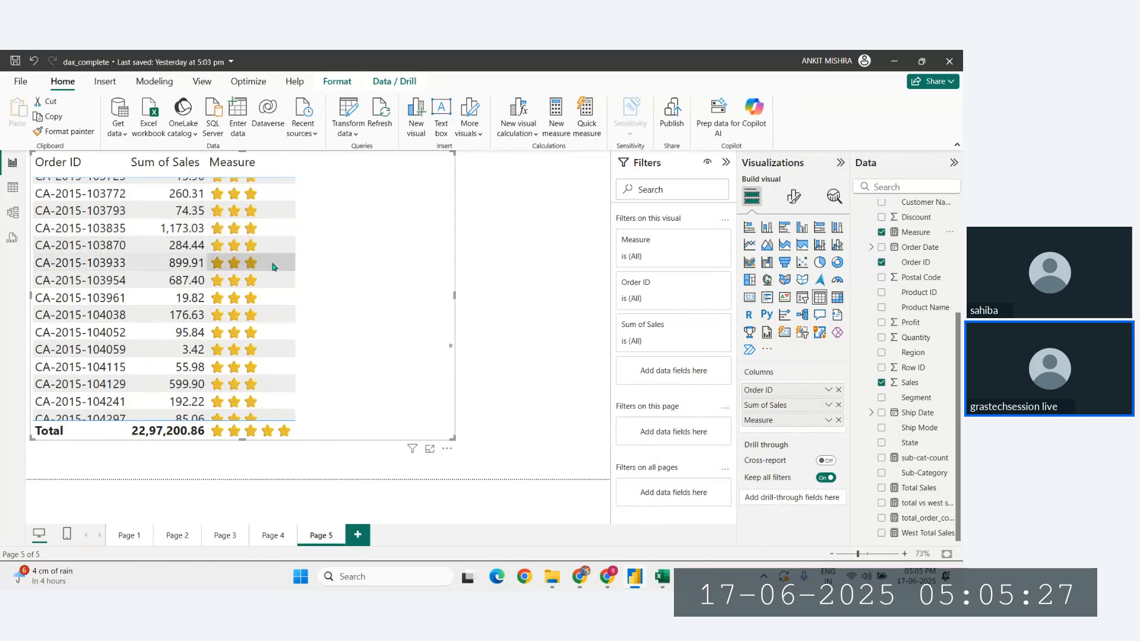
scroll(280, 268, "up", 5)
scroll(273, 267, "up", 5)
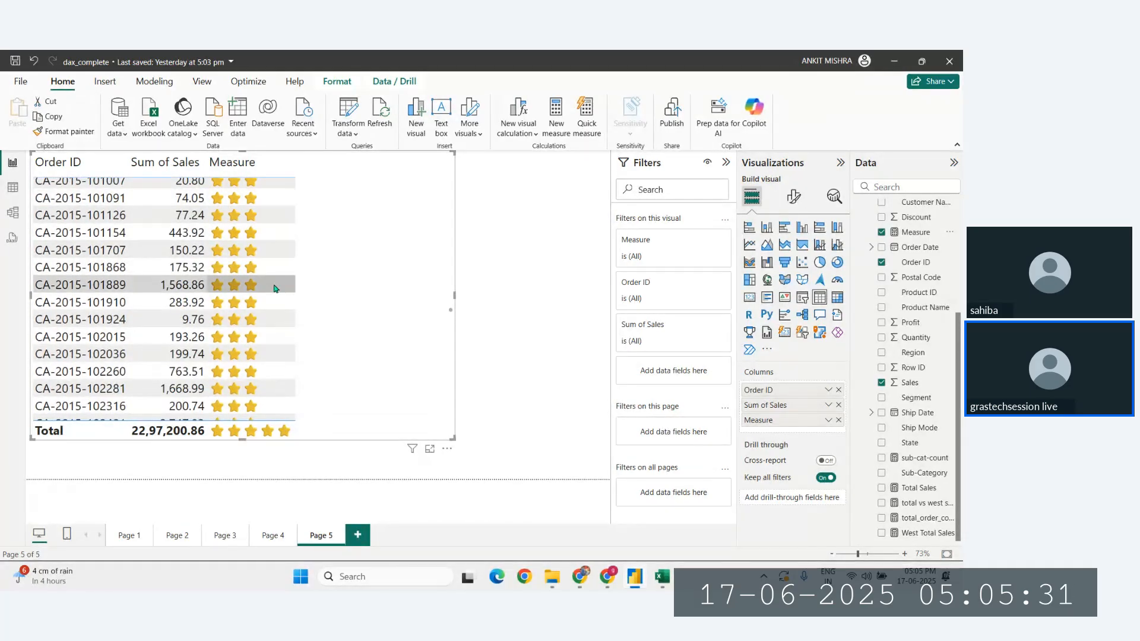
Deselect the table visual and switch to the Zoho Meeting window in Chrome.
left_click(504, 282)
mouse_move(606, 586)
left_click(538, 520)
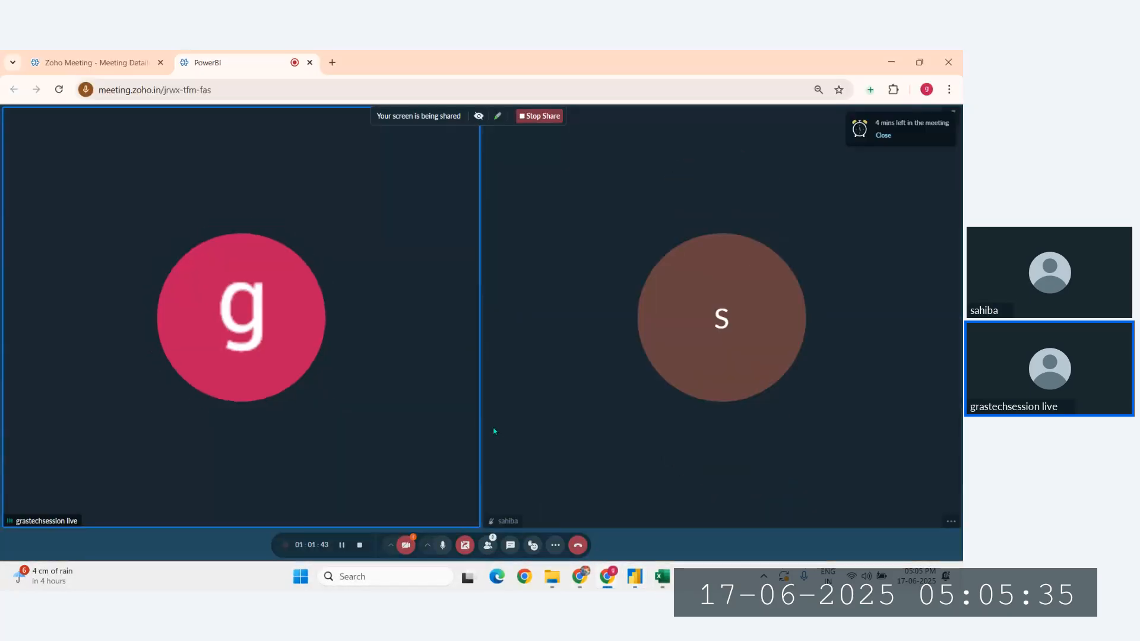